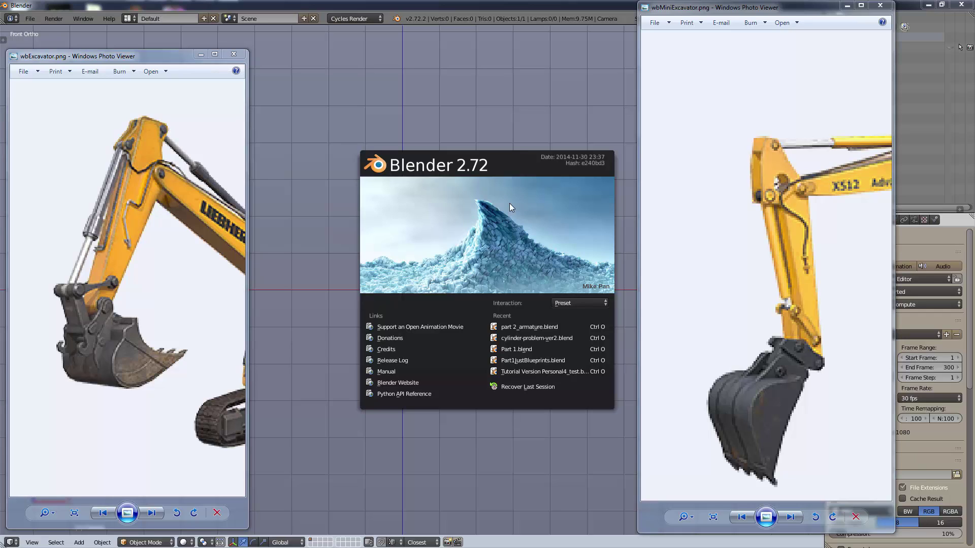
# - Enlarge the wbExcavator.png reference image to full screen
pyautogui.click(246, 251)
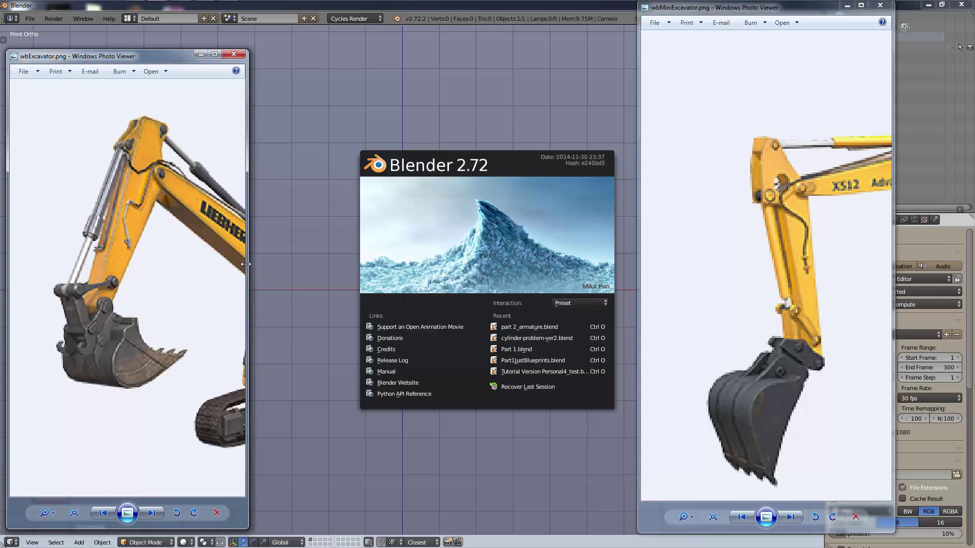
pyautogui.moveTo(245, 264); pyautogui.dragTo(943, 184)
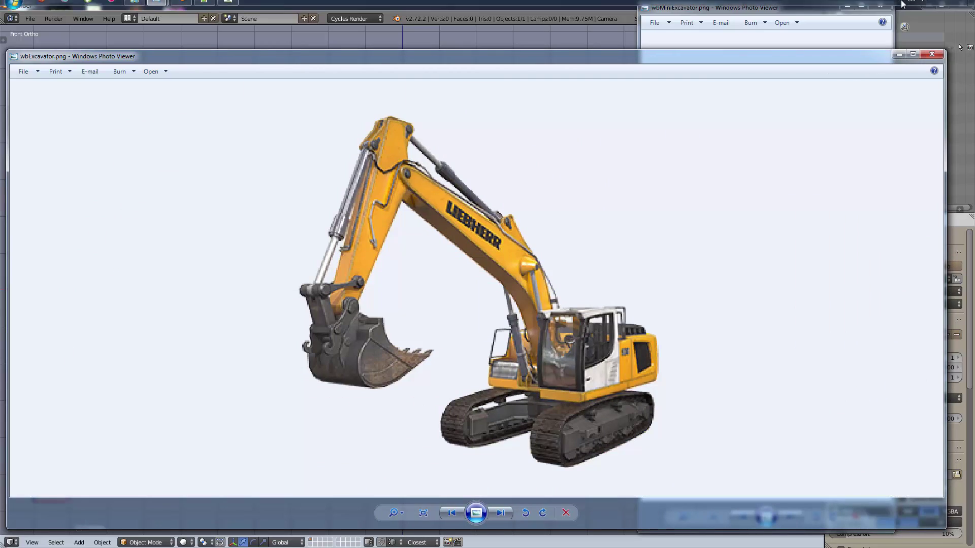
pyautogui.click(912, 55)
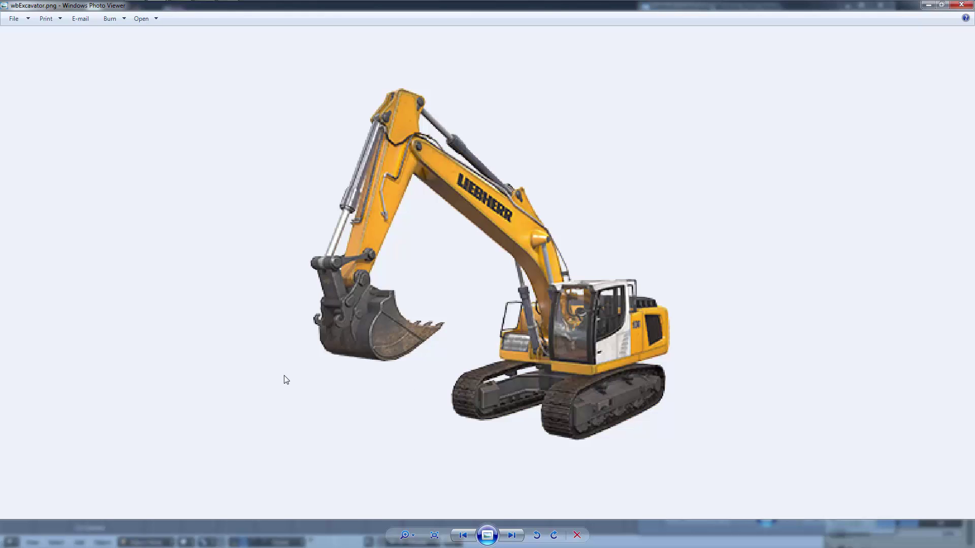
# - Examine the bucket linkage, hydraulic rams and arm joints in the excavator reference image
pyautogui.scroll(1, 303, 358)
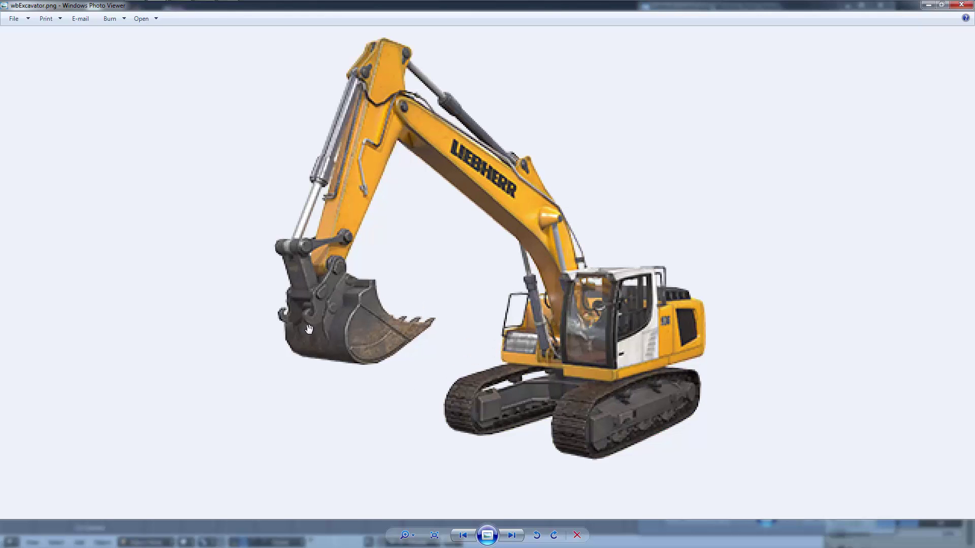
pyautogui.scroll(3, 308, 329)
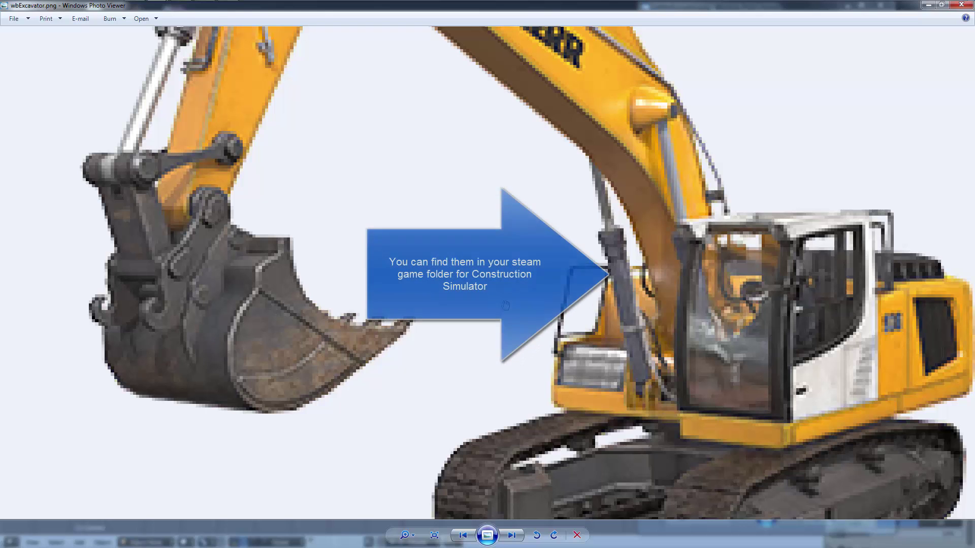
pyautogui.scroll(-4, 232, 181)
pyautogui.scroll(4, 231, 180)
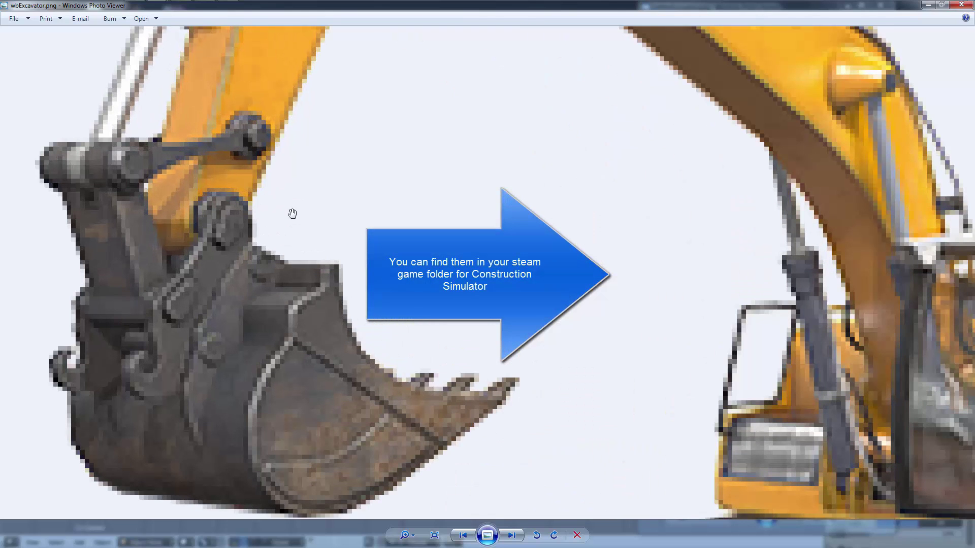
pyautogui.scroll(-2, 292, 213)
pyautogui.scroll(-2, 215, 224)
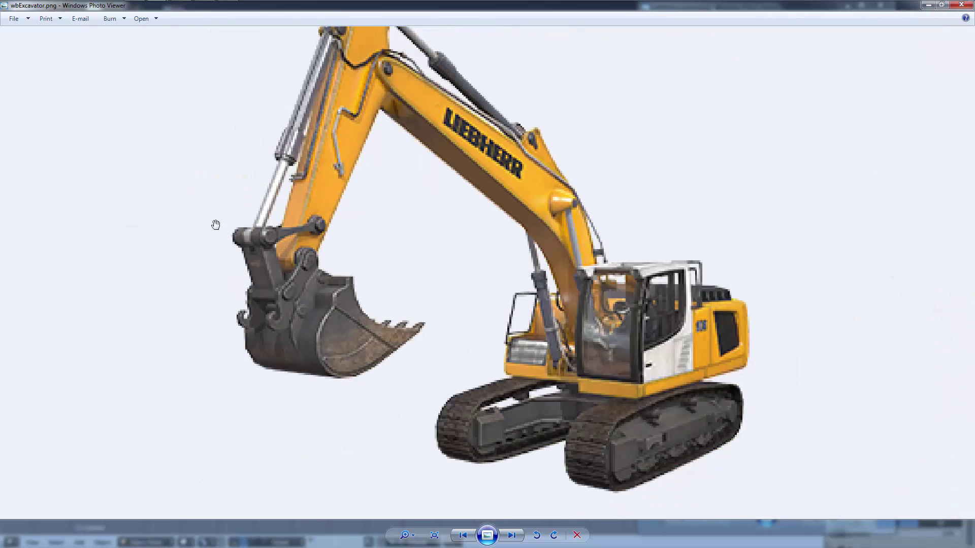
pyautogui.scroll(-1, 216, 224)
pyautogui.scroll(5, 280, 107)
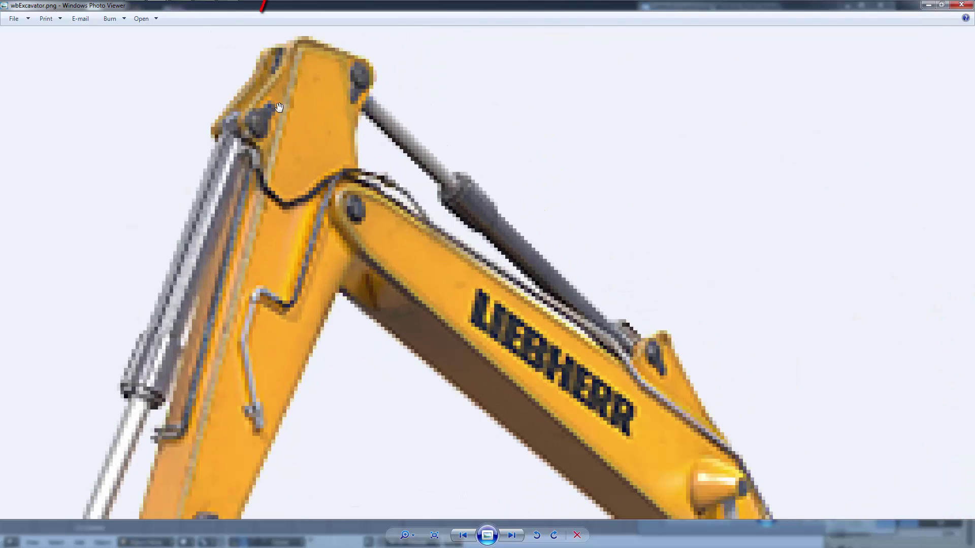
pyautogui.scroll(-3, 227, 163)
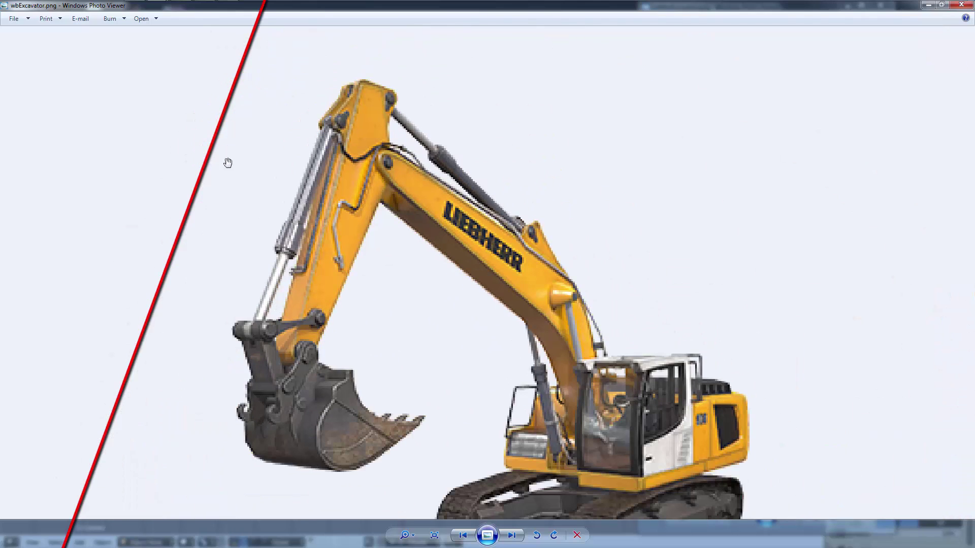
pyautogui.scroll(2, 223, 361)
pyautogui.scroll(-1, 237, 234)
pyautogui.scroll(1, 238, 224)
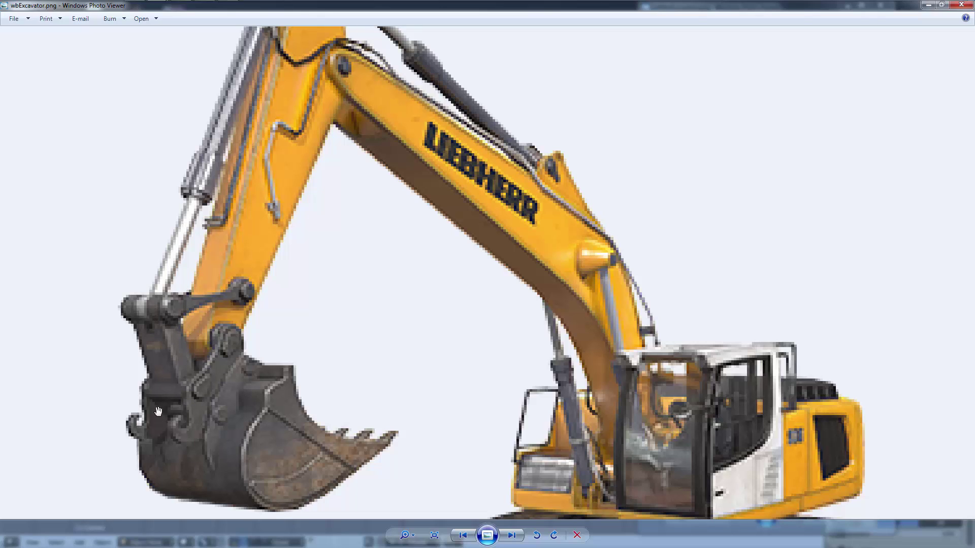
pyautogui.scroll(-4, 186, 282)
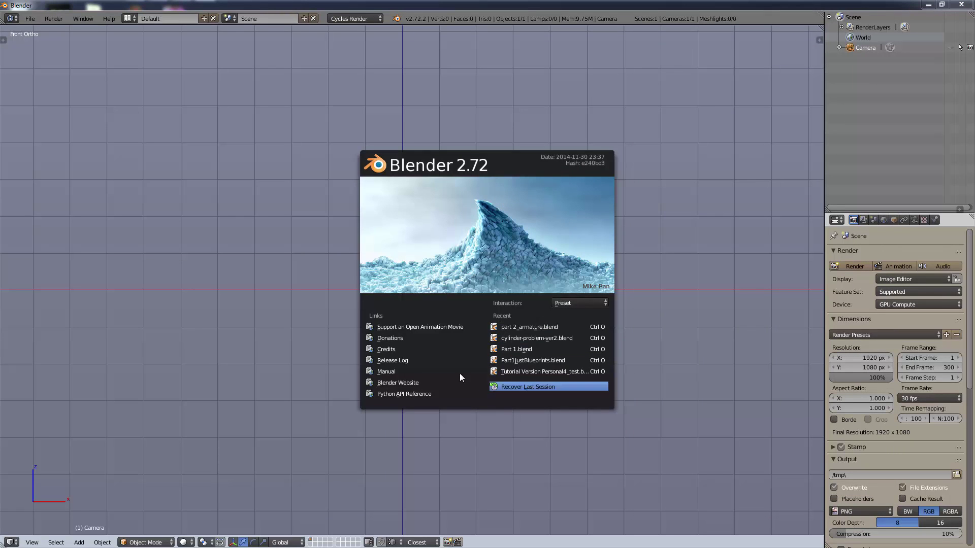
# - Open the recent file part 2_armature.blend in Blender and save it under the new name part3_hinge_rig.blend
pyautogui.click(533, 327)
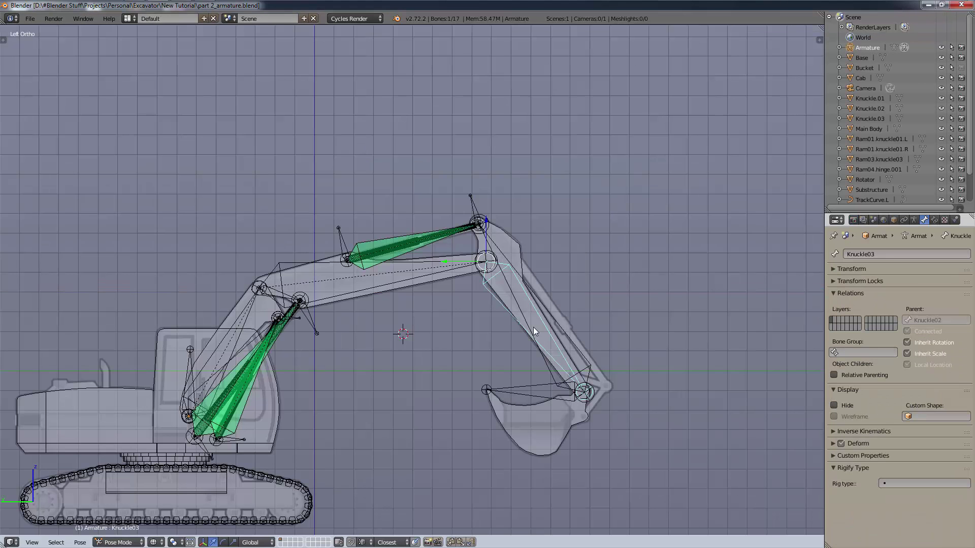
pyautogui.press('z')
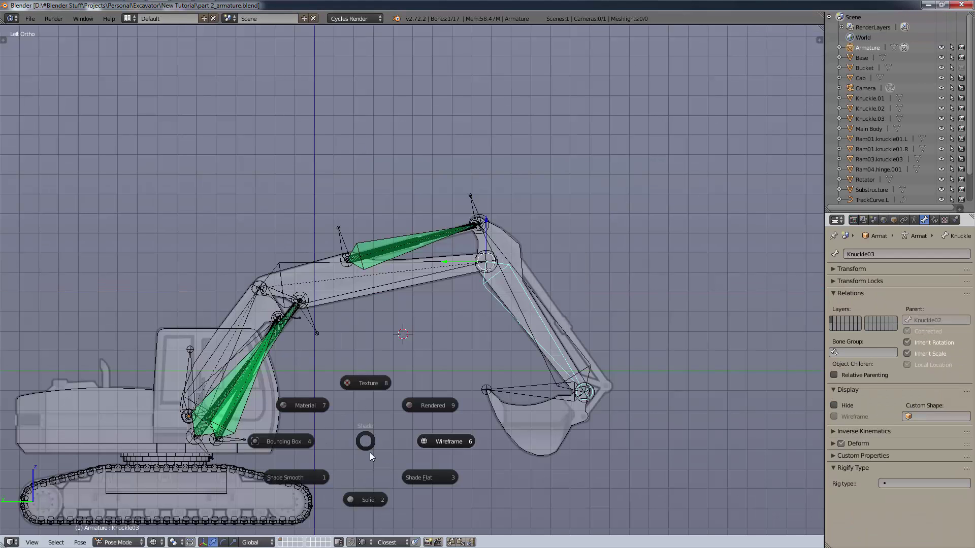
pyautogui.click(365, 504)
pyautogui.moveTo(365, 504)
pyautogui.mouseDown(button='middle')
pyautogui.moveTo(533, 307)
pyautogui.moveTo(492, 309)
pyautogui.moveTo(540, 303)
pyautogui.mouseUp(button='middle')
pyautogui.press('z')
pyautogui.click(592, 308)
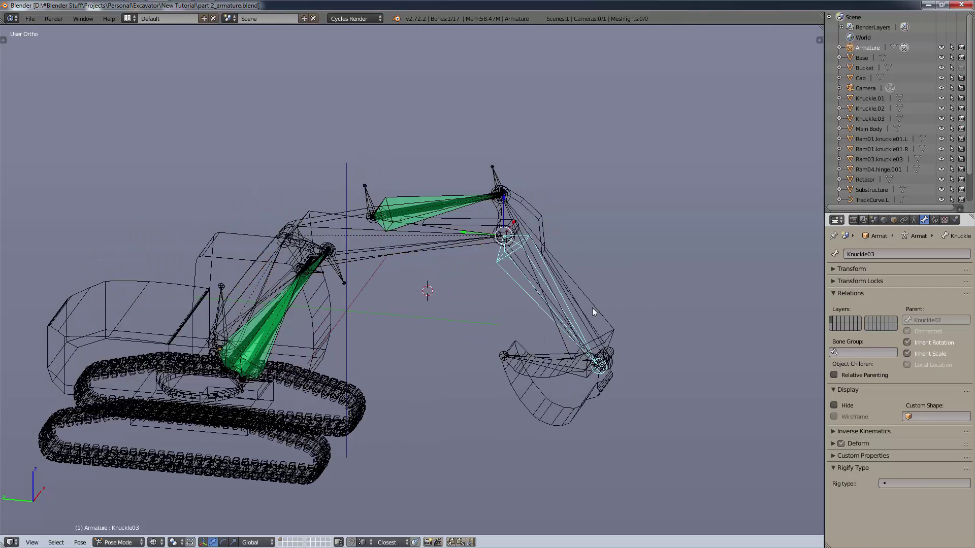
pyautogui.scroll(2, 511, 271)
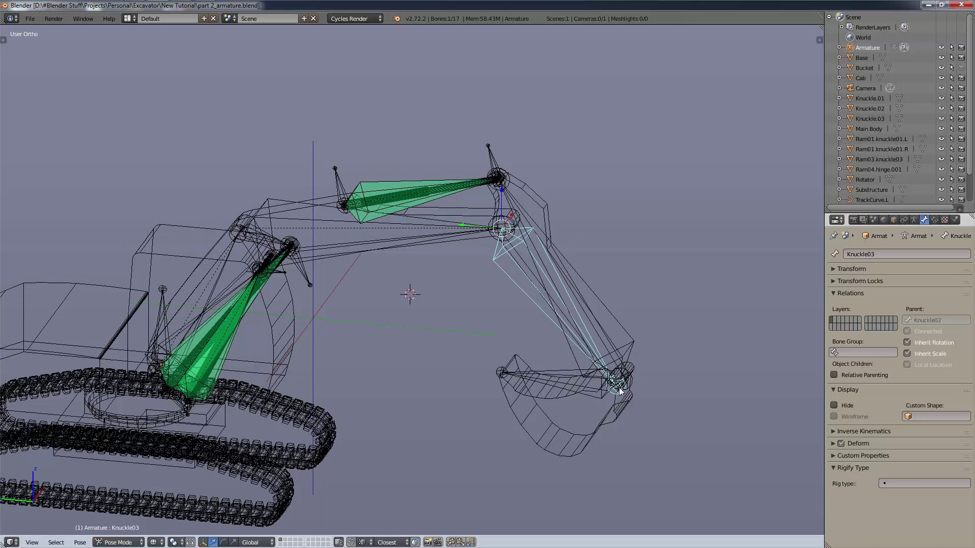
pyautogui.hotkey('ctrl', 'shift', 's')
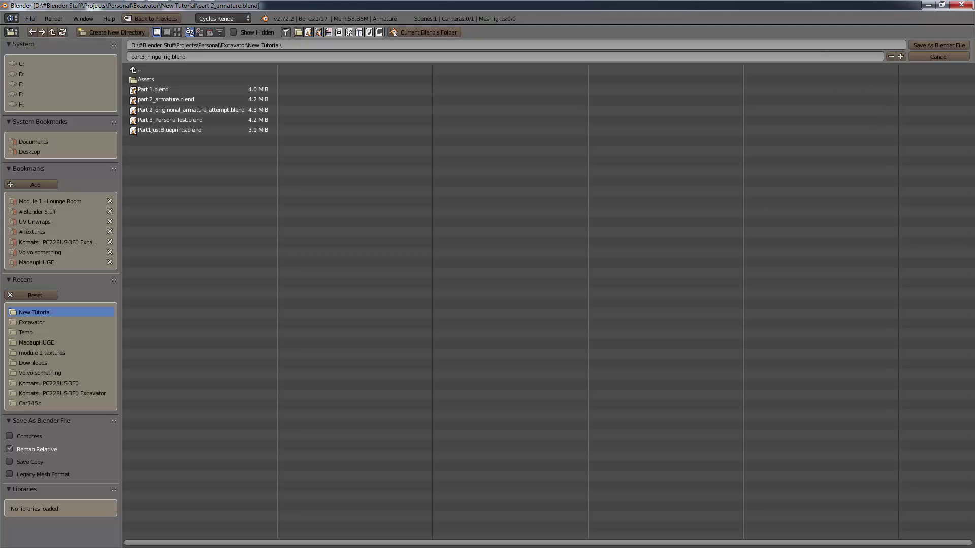
pyautogui.click(944, 45)
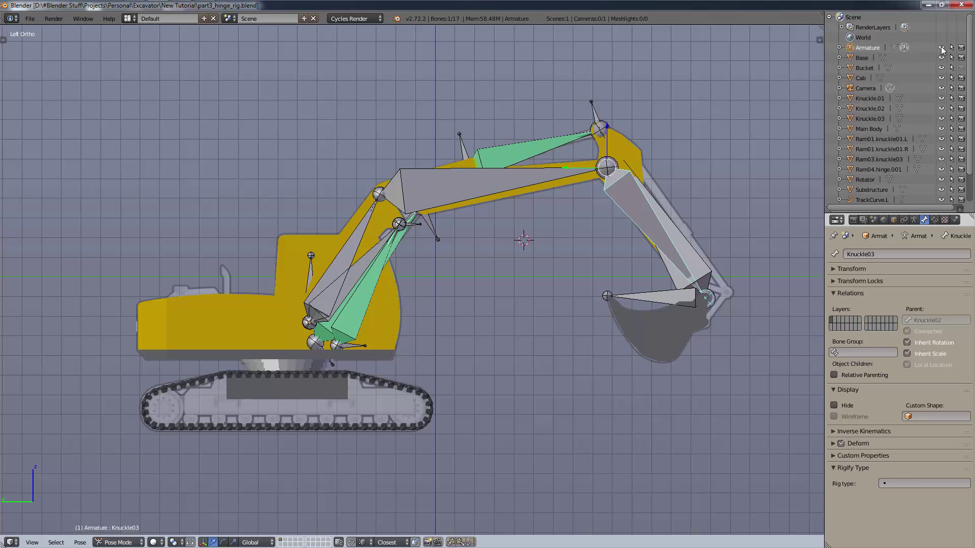
# - Hide the armature and the Main Body and use wireframe shading to expose the bucket linkage on the blueprint
pyautogui.click(941, 48)
pyautogui.keyDown('shift'); pyautogui.moveTo(586, 327); pyautogui.dragTo(530, 349, button='middle'); pyautogui.keyUp('shift')
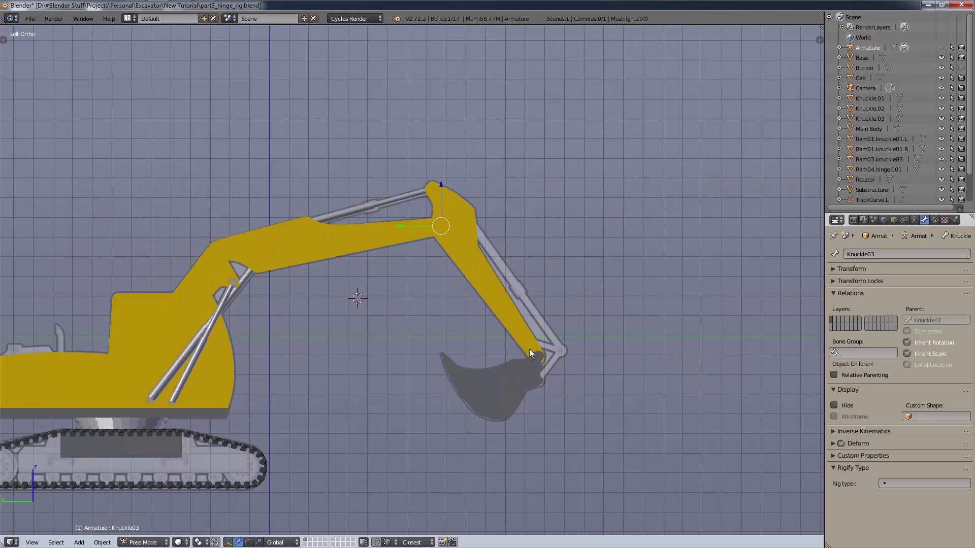
pyautogui.scroll(4, 553, 363)
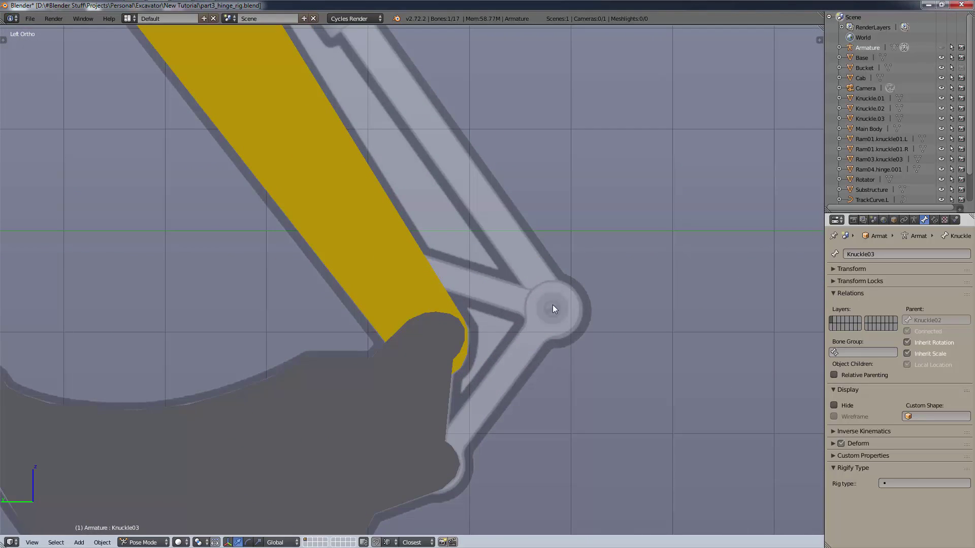
pyautogui.scroll(5, 559, 310)
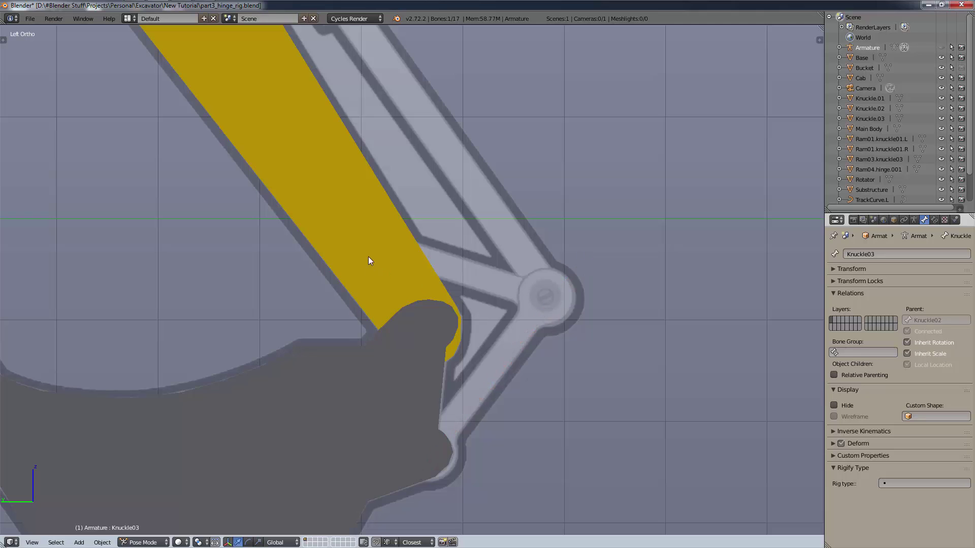
pyautogui.press('z')
pyautogui.click(458, 261)
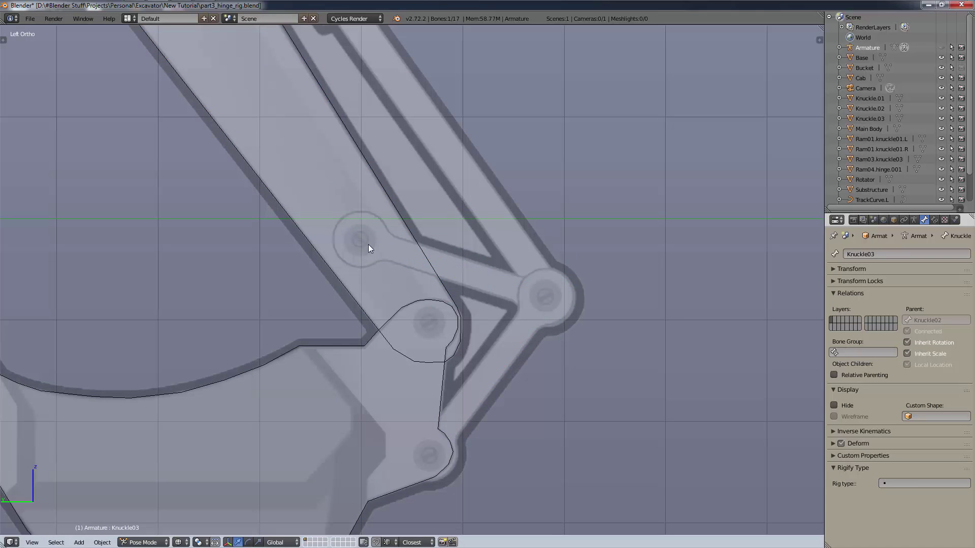
pyautogui.press('KP_1')
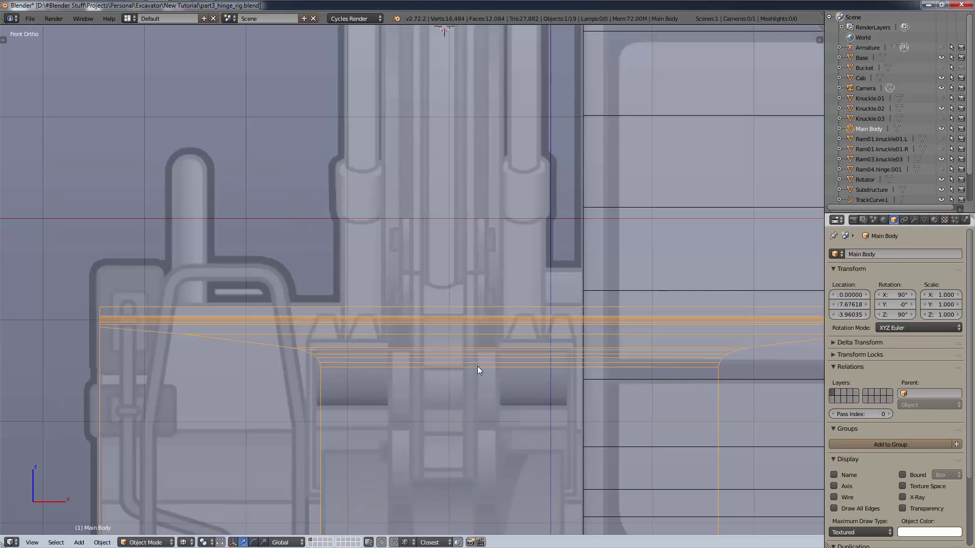
pyautogui.press('h')
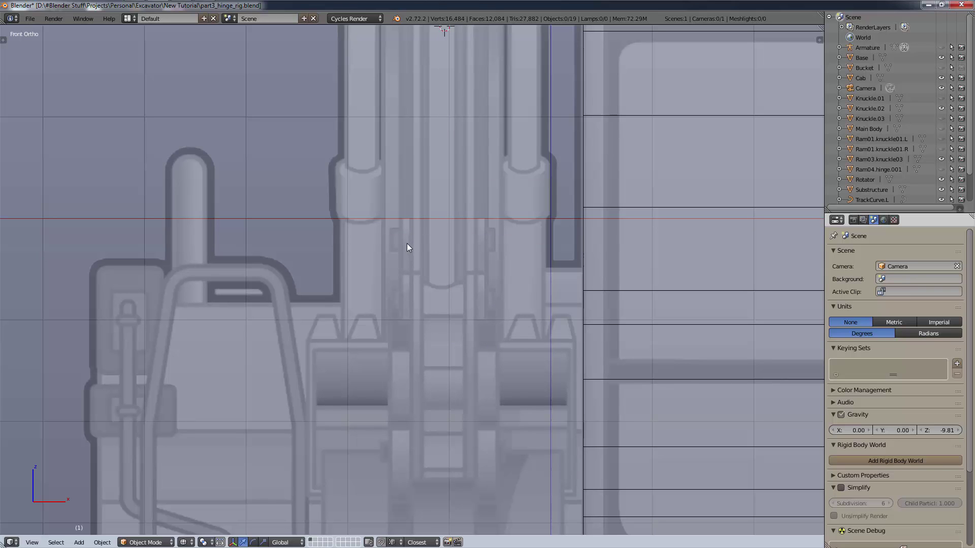
# - Place the 3D cursor on the linkage's upper hinge pin on the arm, aligning it in the front and right views
pyautogui.scroll(3, 407, 241)
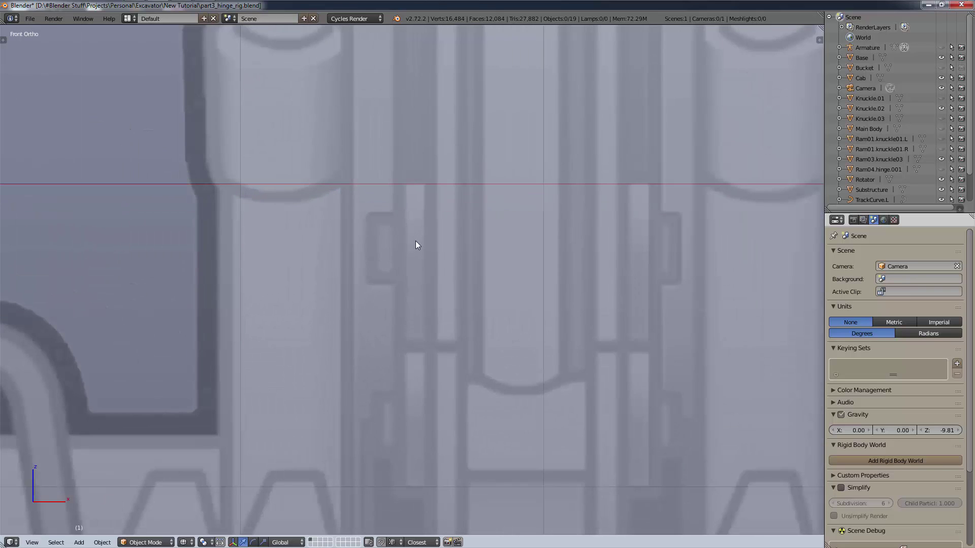
pyautogui.click(413, 242)
pyautogui.scroll(1, 705, 251)
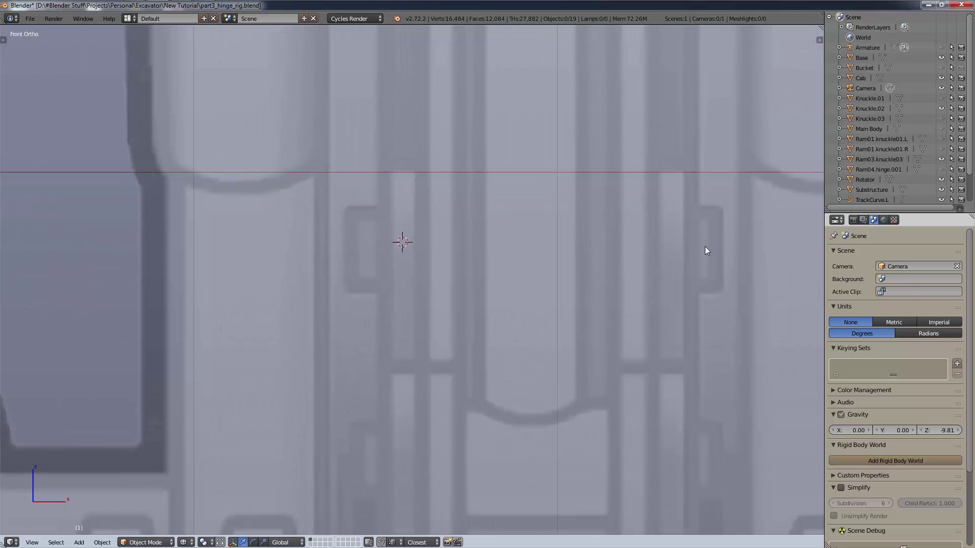
pyautogui.click(704, 244)
pyautogui.click(705, 247)
pyautogui.press('KP_3')
pyautogui.scroll(5, 416, 249)
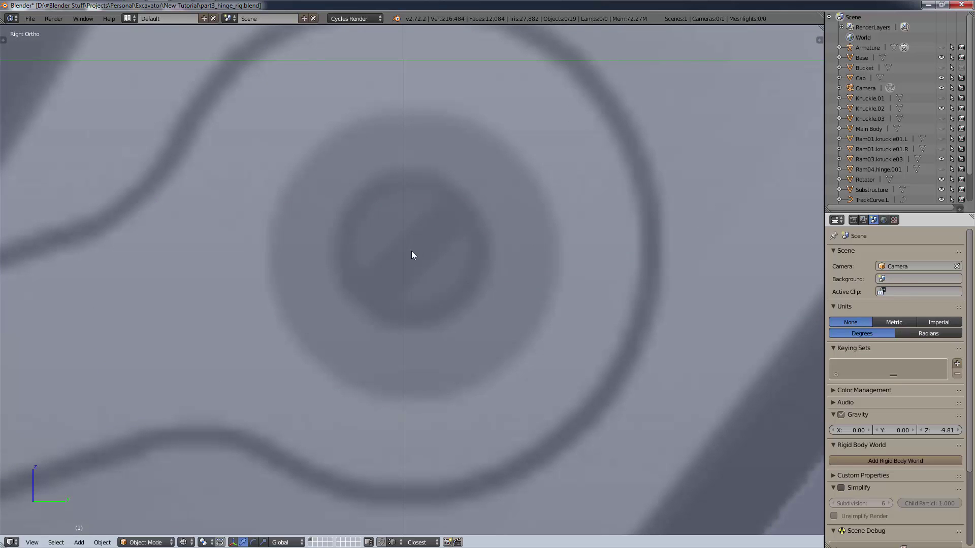
pyautogui.click(413, 251)
# - Add an unfilled mesh circle at the 3D cursor on the hinge pin, facing the right view
pyautogui.scroll(-6, 462, 280)
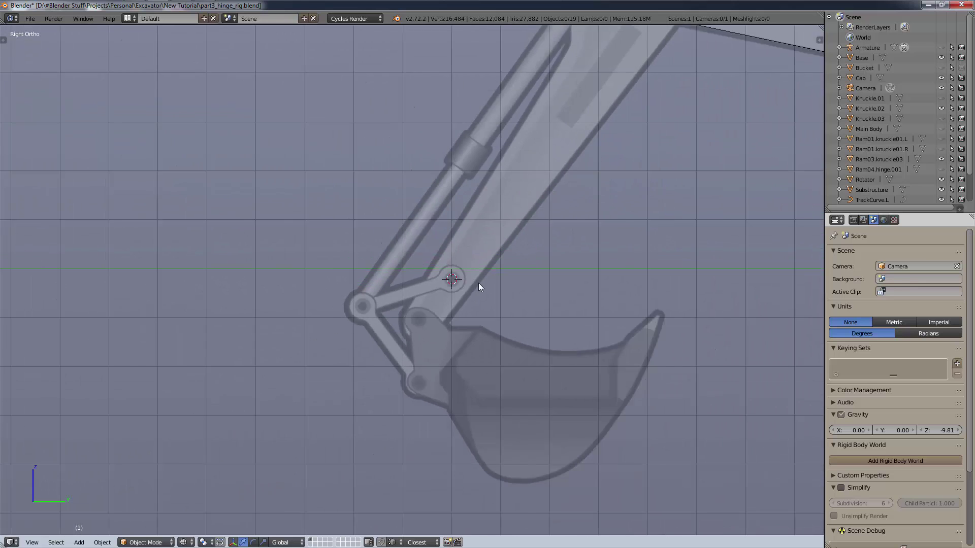
pyautogui.scroll(-3, 478, 286)
pyautogui.scroll(8, 463, 278)
pyautogui.scroll(-9, 442, 301)
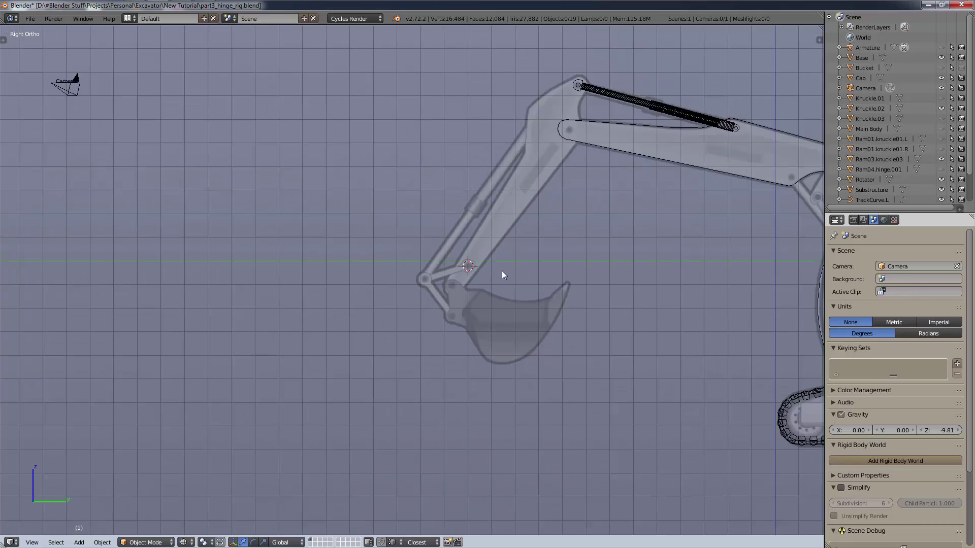
pyautogui.scroll(-2, 503, 274)
pyautogui.hotkey('shift', 'a')
pyautogui.moveTo(502, 276)
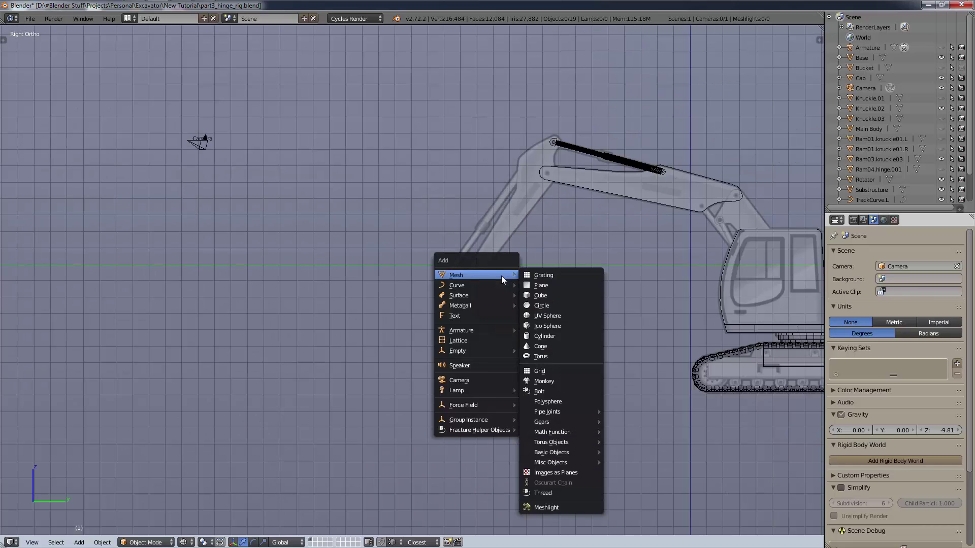
pyautogui.click(561, 305)
pyautogui.press('F6')
pyautogui.click(646, 364)
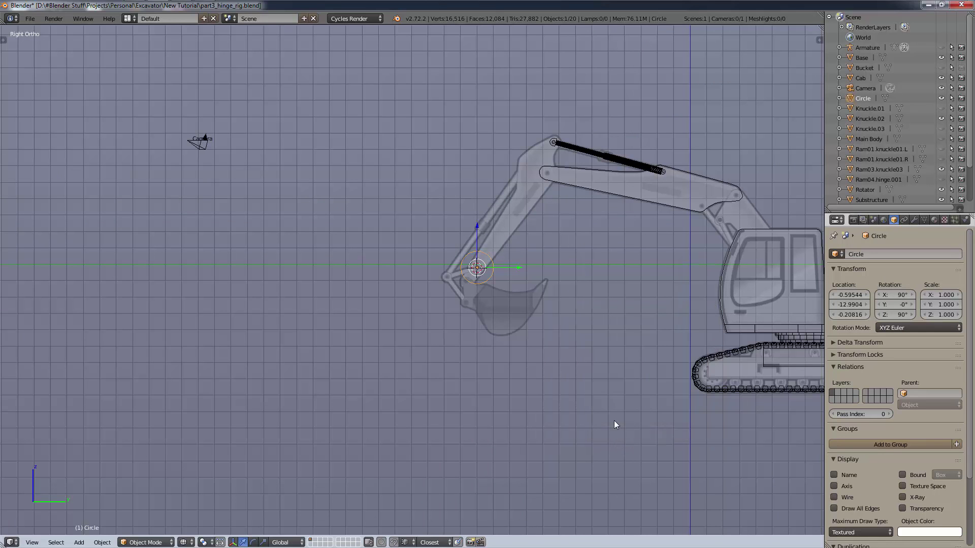
# - Scale the circle to about 0.281 and shift it slightly to fit the round end of the link around the upper hinge pin
pyautogui.scroll(8, 467, 274)
pyautogui.press('s')
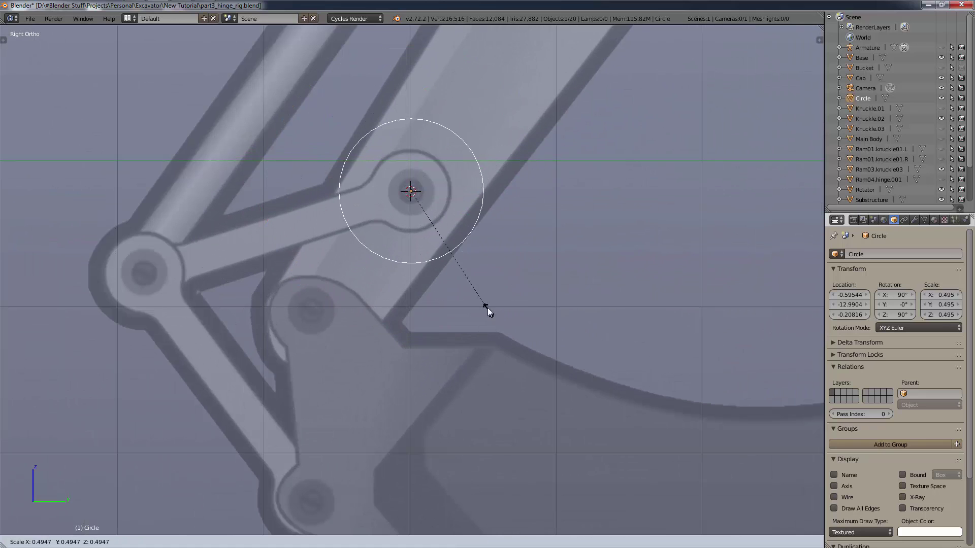
pyautogui.click(457, 258)
pyautogui.scroll(4, 465, 118)
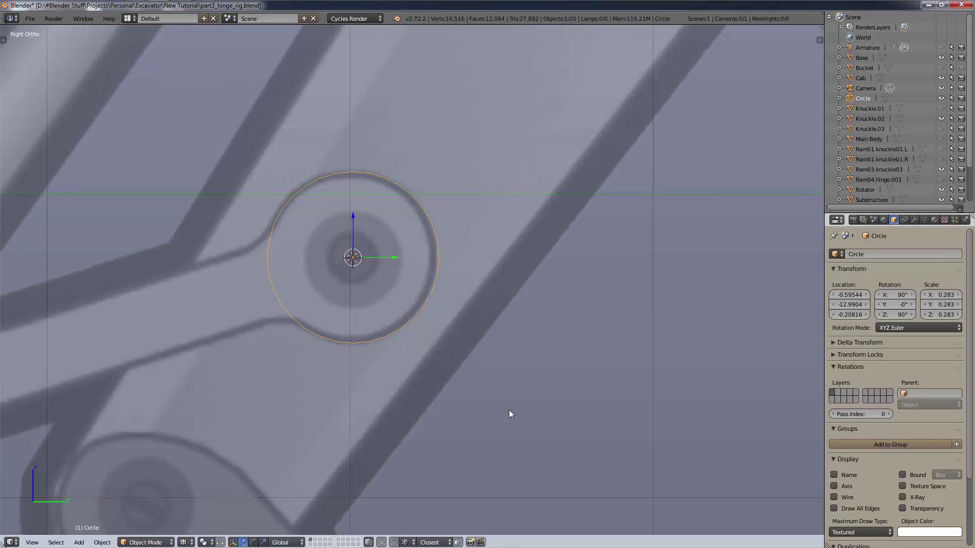
pyautogui.press('s')
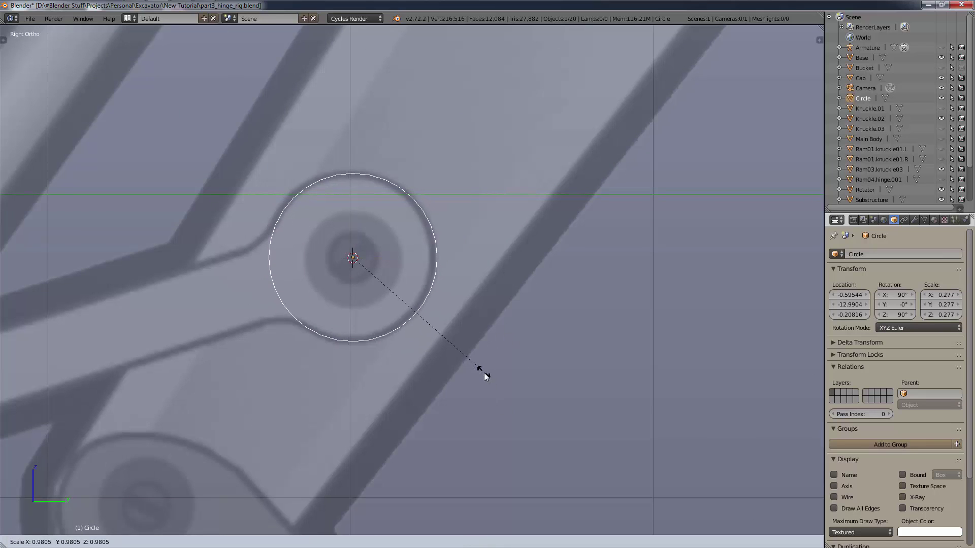
pyautogui.click(484, 375)
pyautogui.press('g')
pyautogui.click(486, 380)
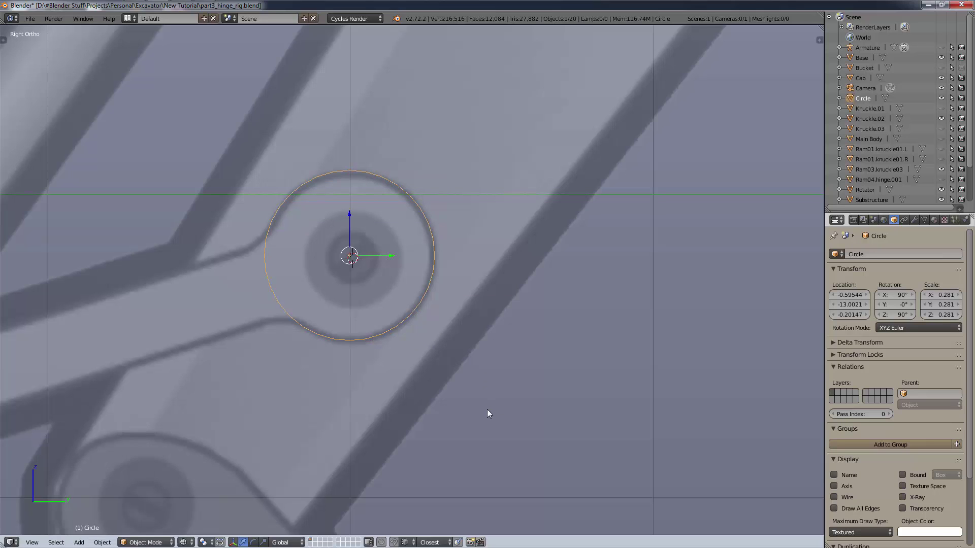
# - Fine-tune the circle over the upper pin's outline, bringing its scale to about 0.288 and its centre to about Y -13.0008, Z -0.20482
pyautogui.press('s')
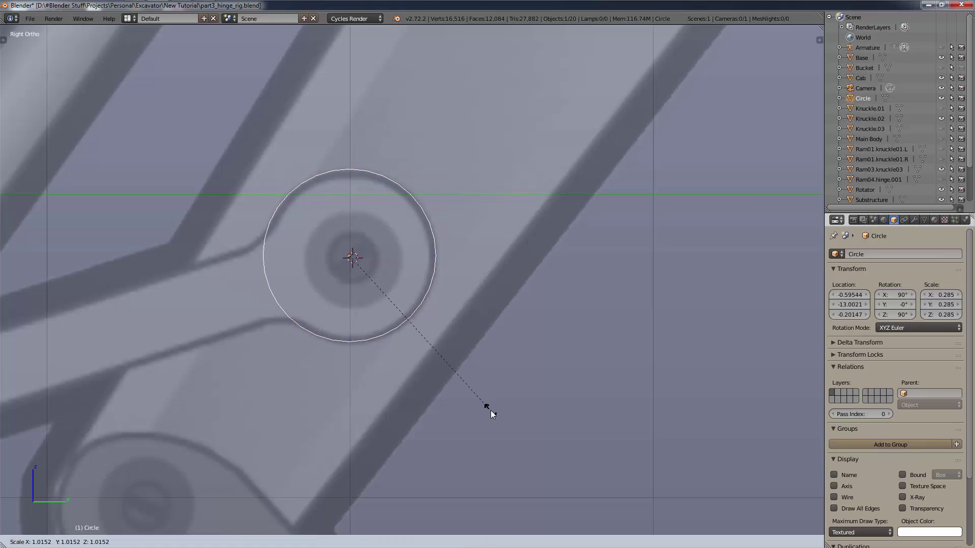
pyautogui.click(490, 410)
pyautogui.press('g')
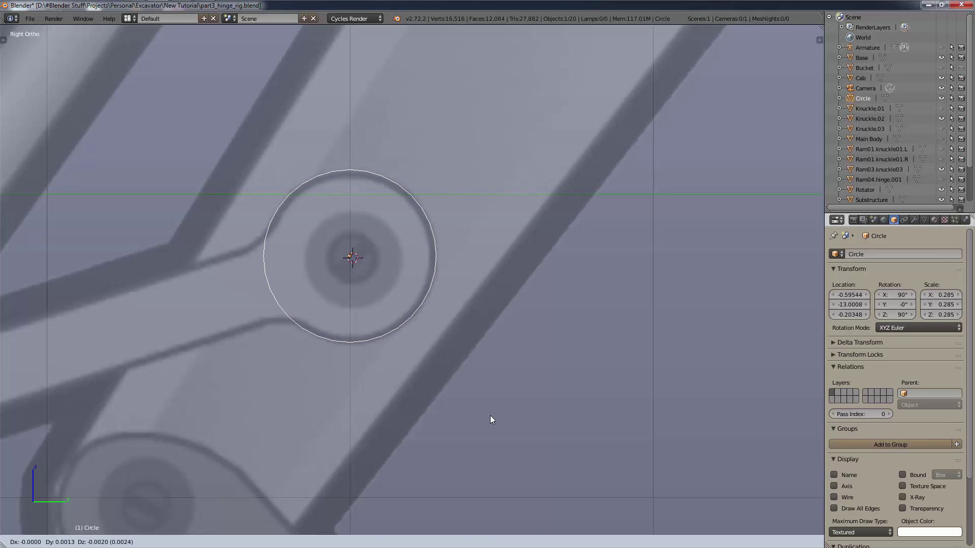
pyautogui.click(489, 416)
pyautogui.press('g')
pyautogui.click(448, 422)
pyautogui.press('n')
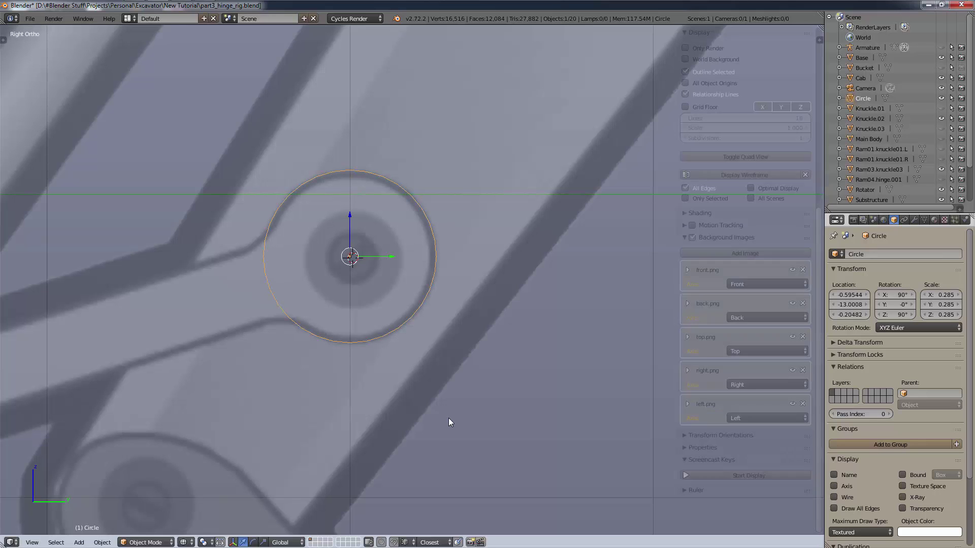
pyautogui.press('n')
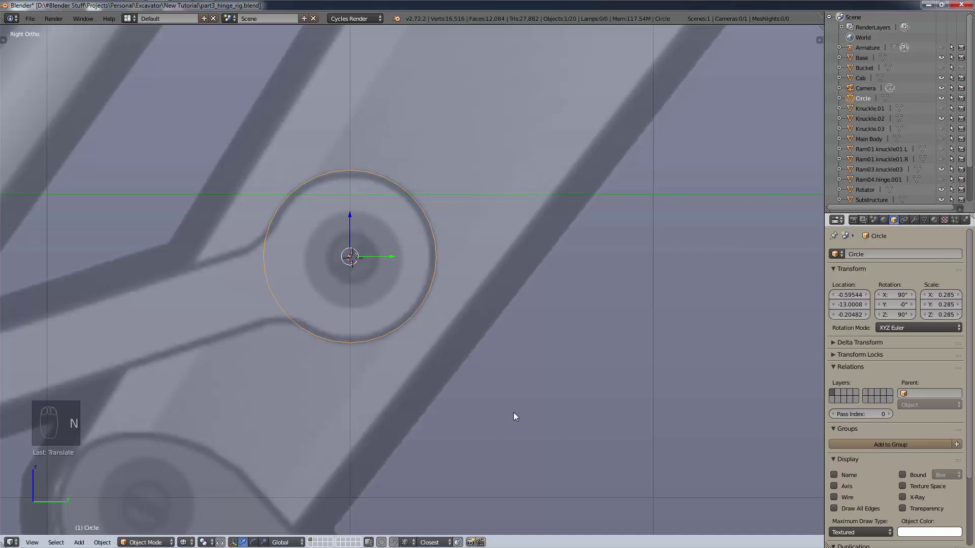
pyautogui.press('g')
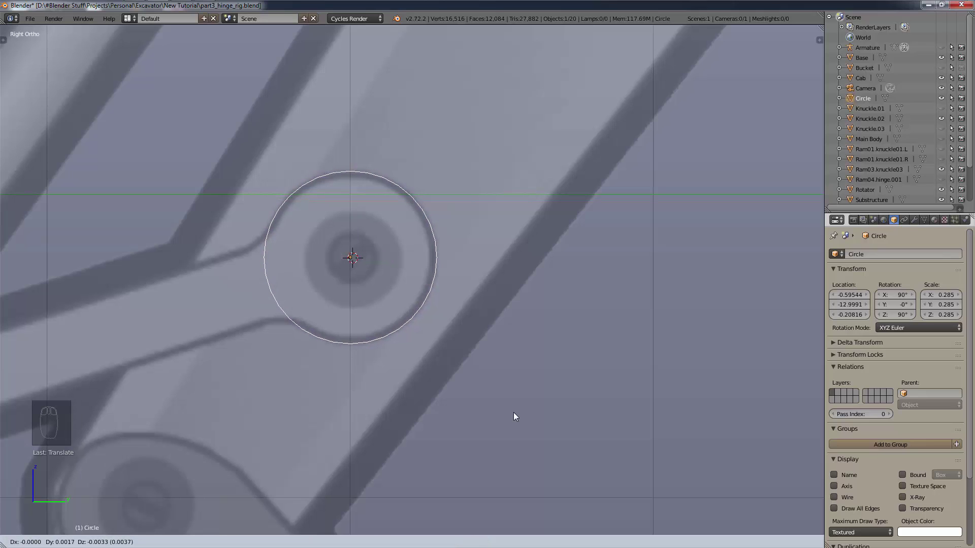
pyautogui.rightClick(513, 413)
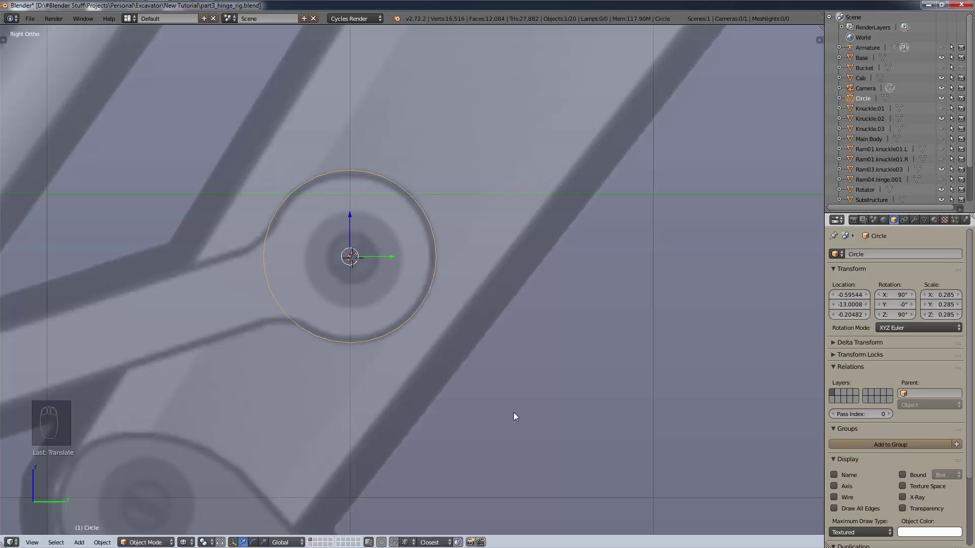
pyautogui.press('s')
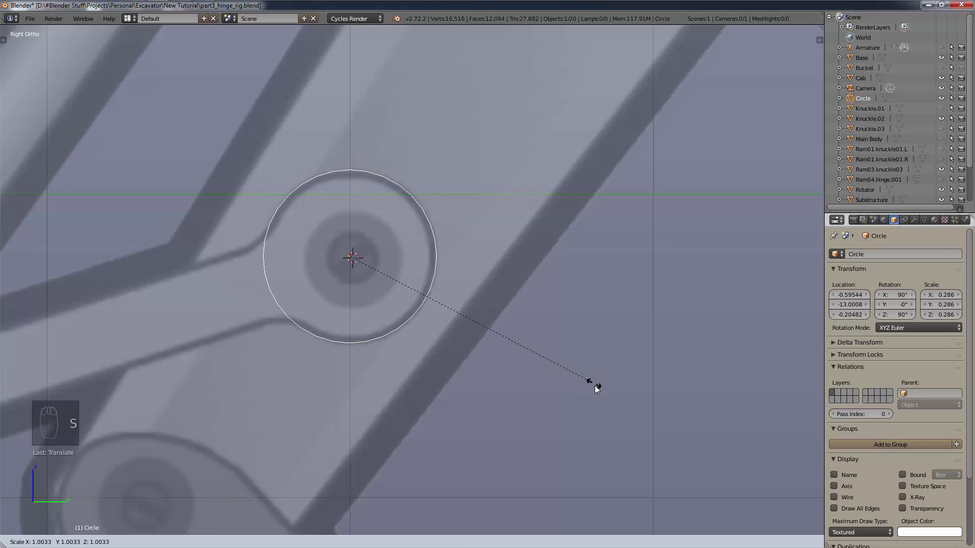
pyautogui.click(611, 398)
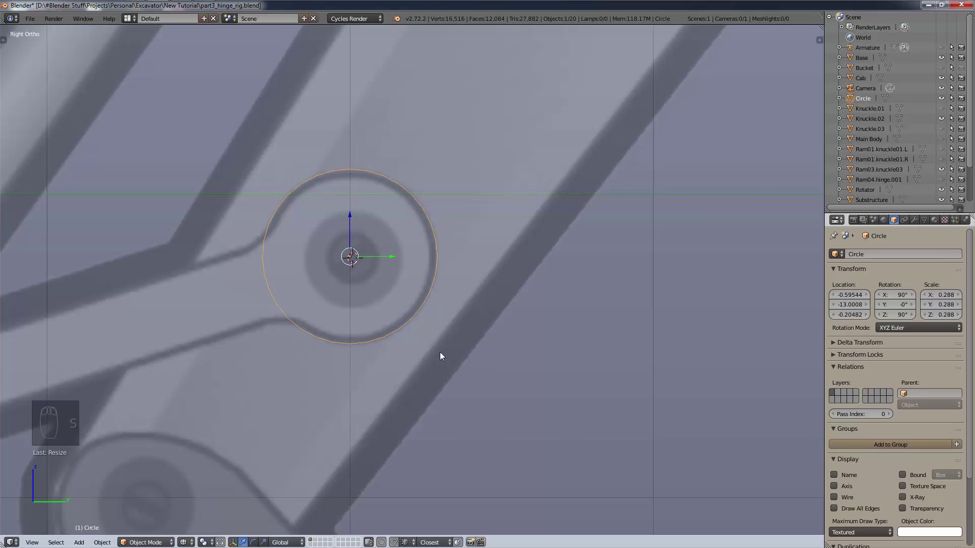
# - In Edit Mode, duplicate the circle's vertices and place the copy over the link's other hinge pin, at the ram end
pyautogui.scroll(-4, 355, 307)
pyautogui.keyDown('shift'); pyautogui.moveTo(340, 294); pyautogui.dragTo(639, 273, button='middle'); pyautogui.keyUp('shift')
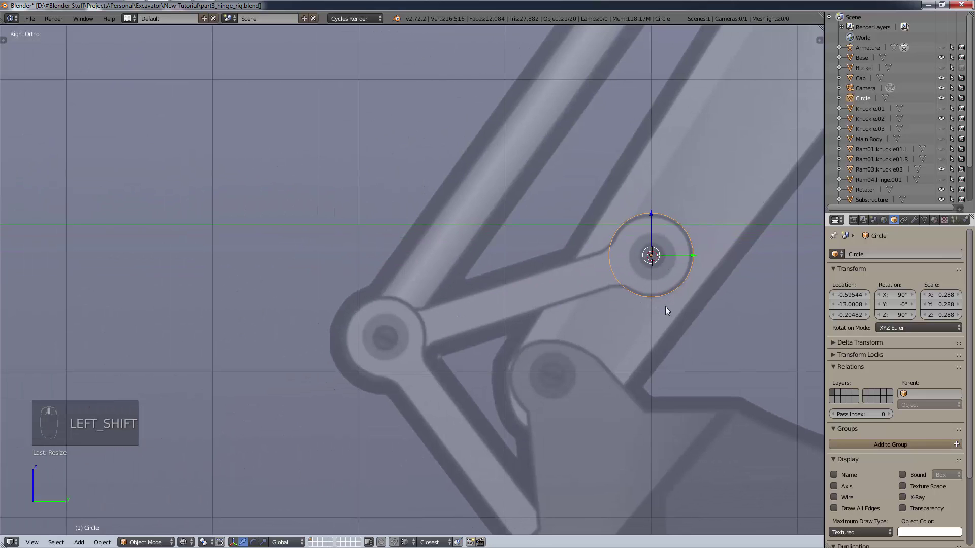
pyautogui.click(146, 543)
pyautogui.click(153, 519)
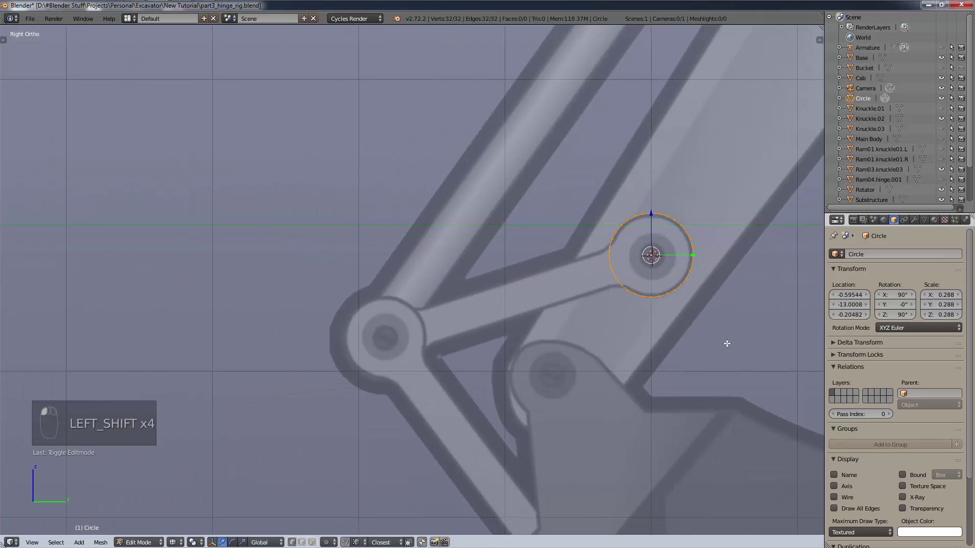
pyautogui.hotkey('shift', 'd')
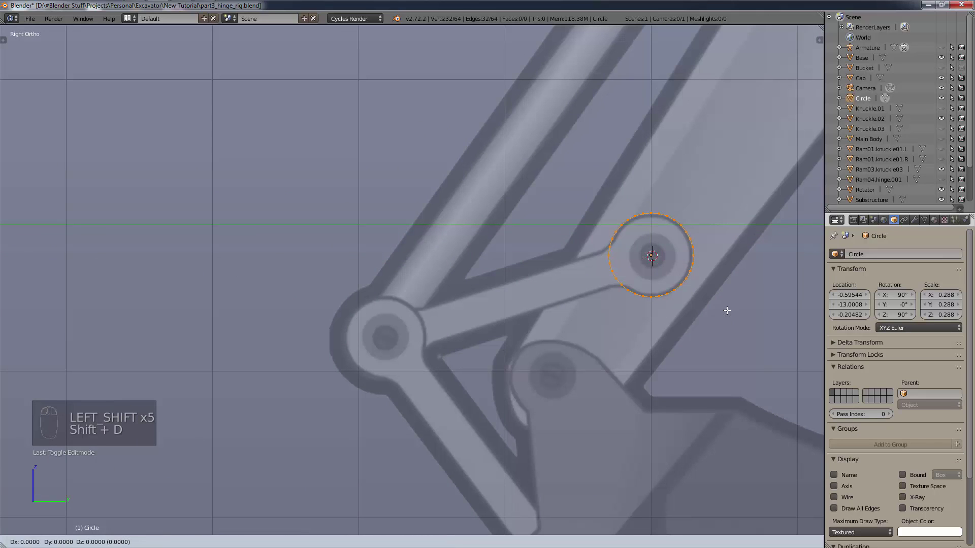
pyautogui.click(457, 399)
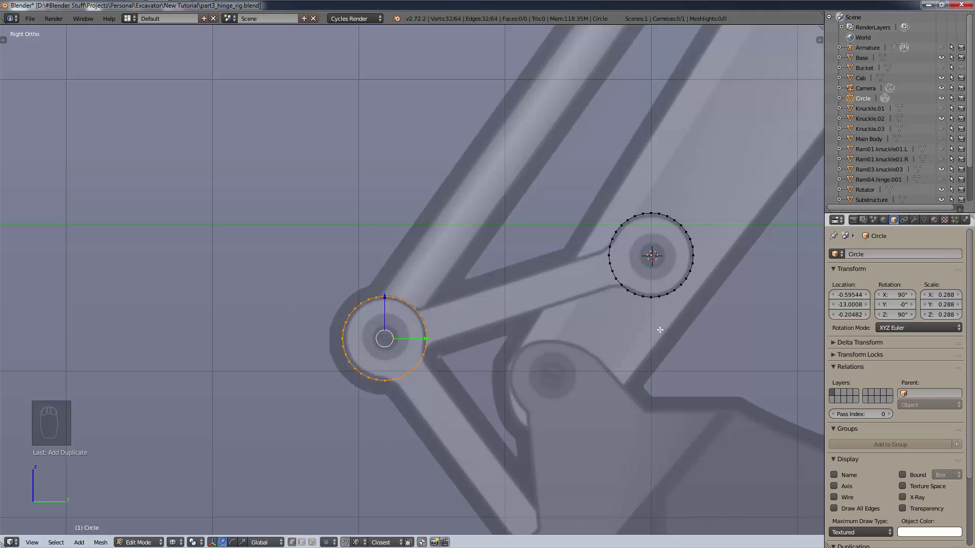
# - Delete the four facing vertices on each circle where the link's connecting bar meets the round ends
pyautogui.scroll(4, 577, 295)
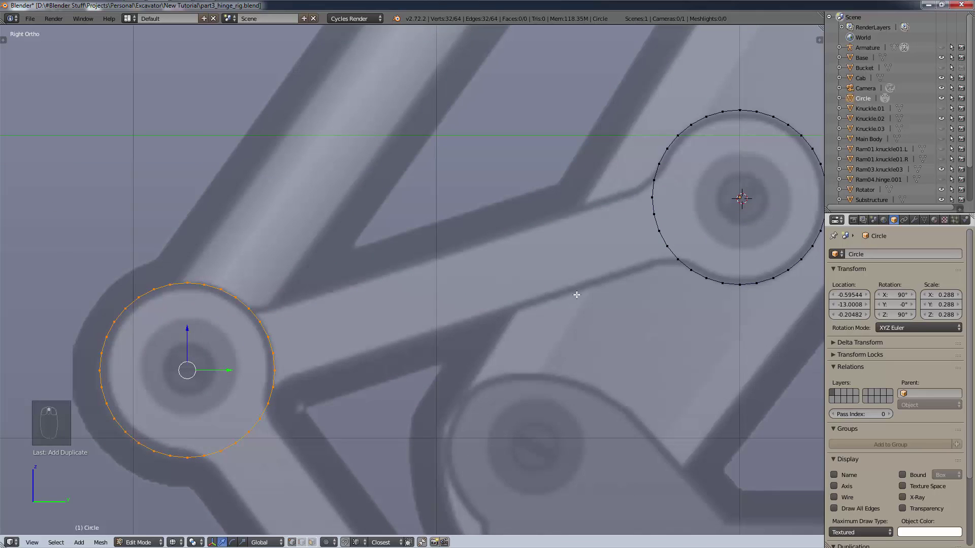
pyautogui.press('a')
pyautogui.press('c')
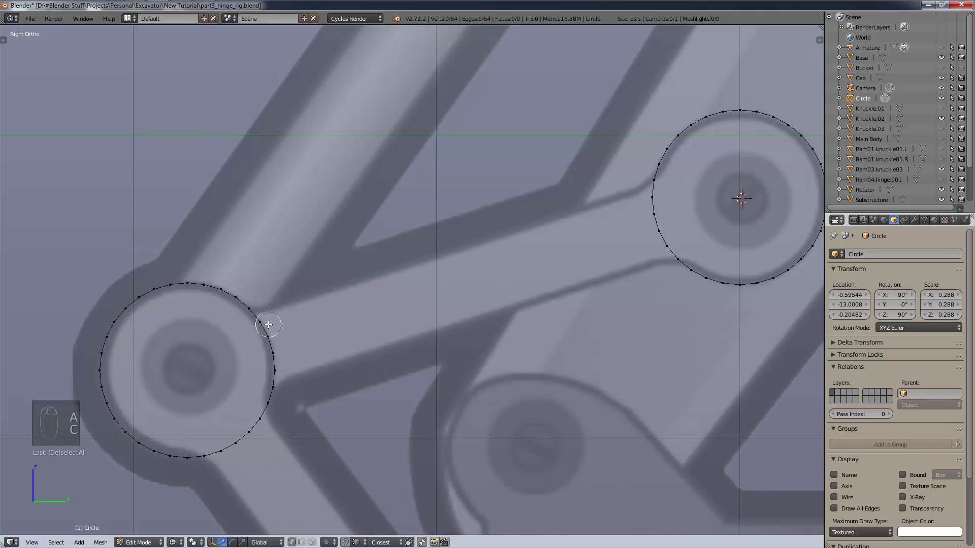
pyautogui.moveTo(268, 324); pyautogui.dragTo(272, 365)
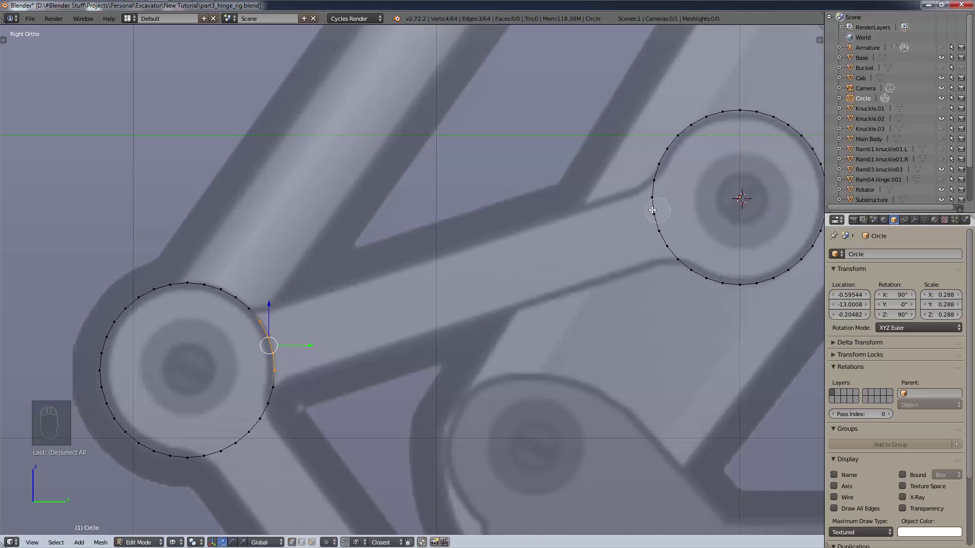
pyautogui.moveTo(654, 205); pyautogui.dragTo(660, 239)
pyautogui.rightClick(660, 238)
pyautogui.press('x')
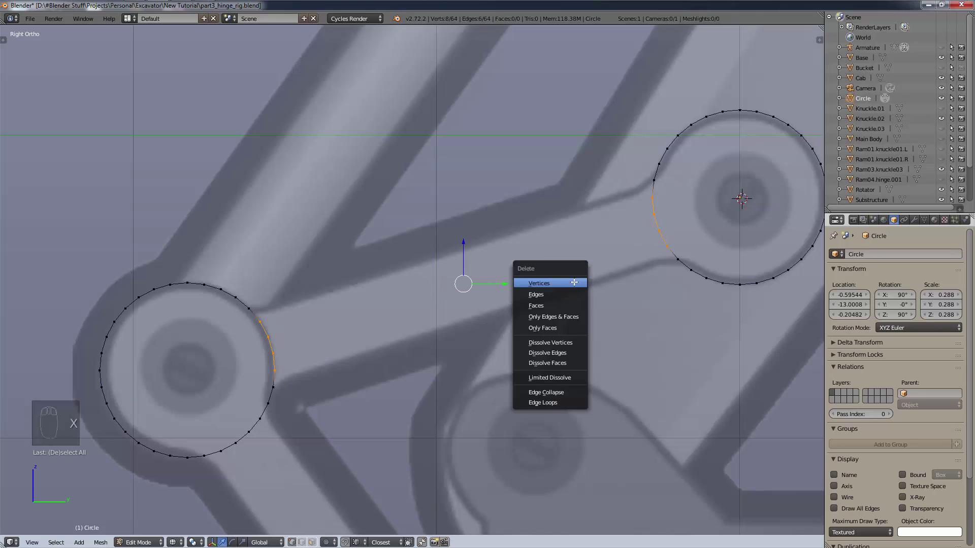
pyautogui.click(574, 283)
# - Move the open end vertices of both arcs onto the corners where the blueprint's connecting bar begins
pyautogui.rightClick(663, 185)
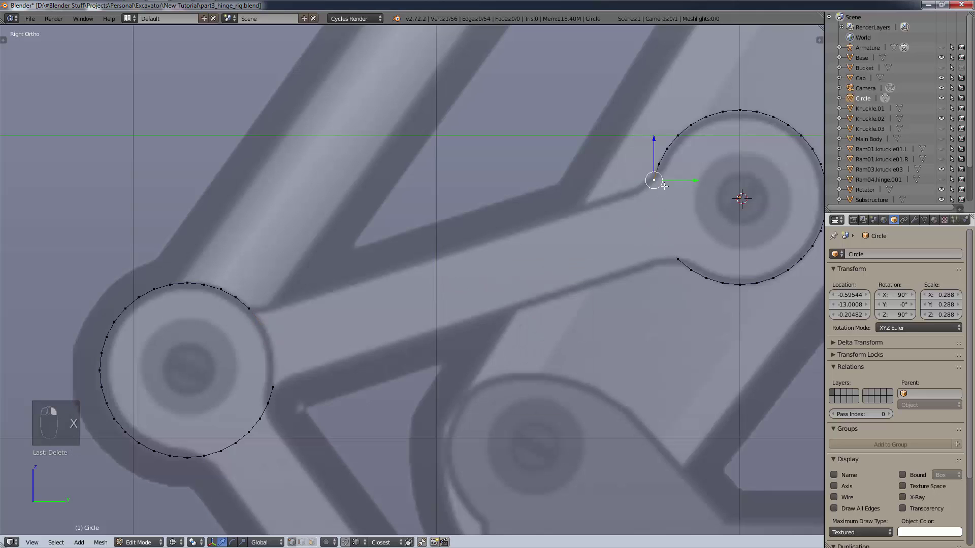
pyautogui.press('g')
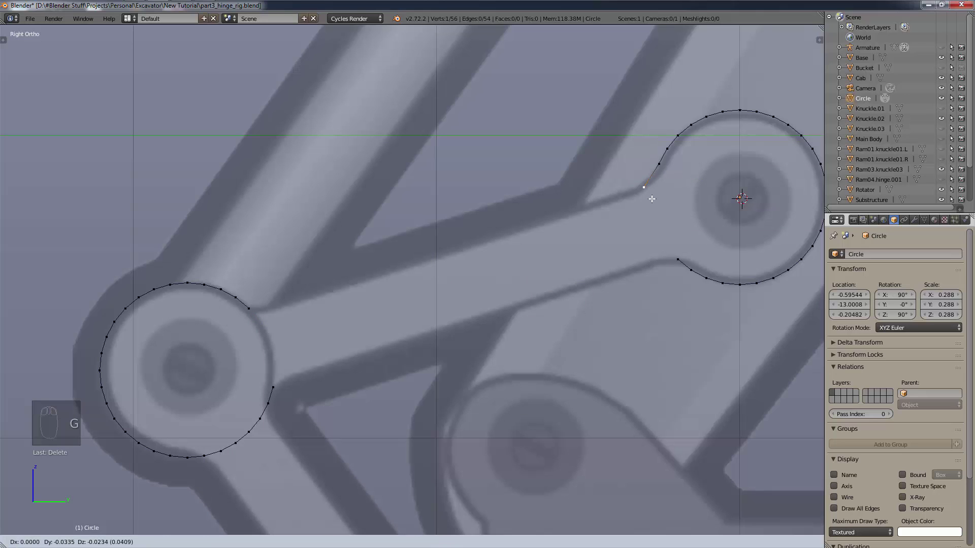
pyautogui.click(651, 199)
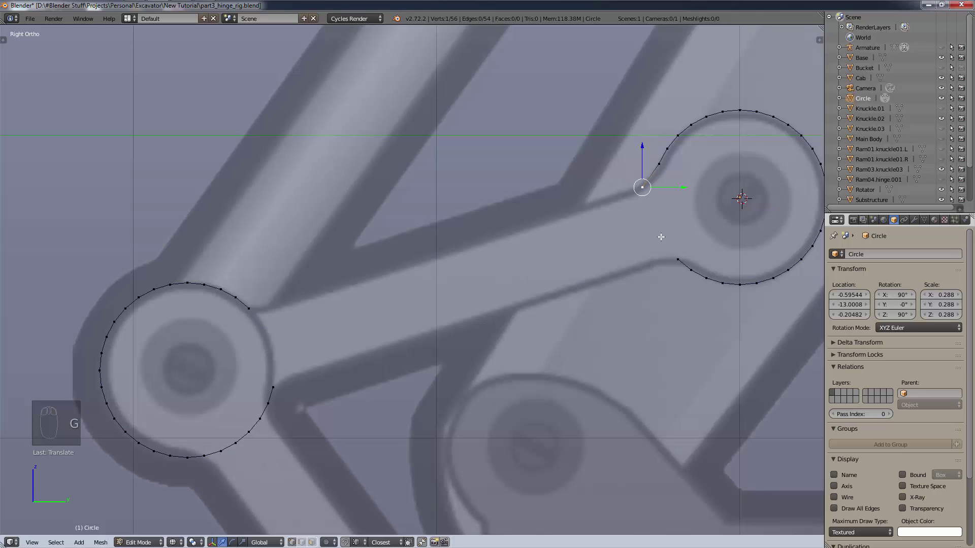
pyautogui.rightClick(678, 260)
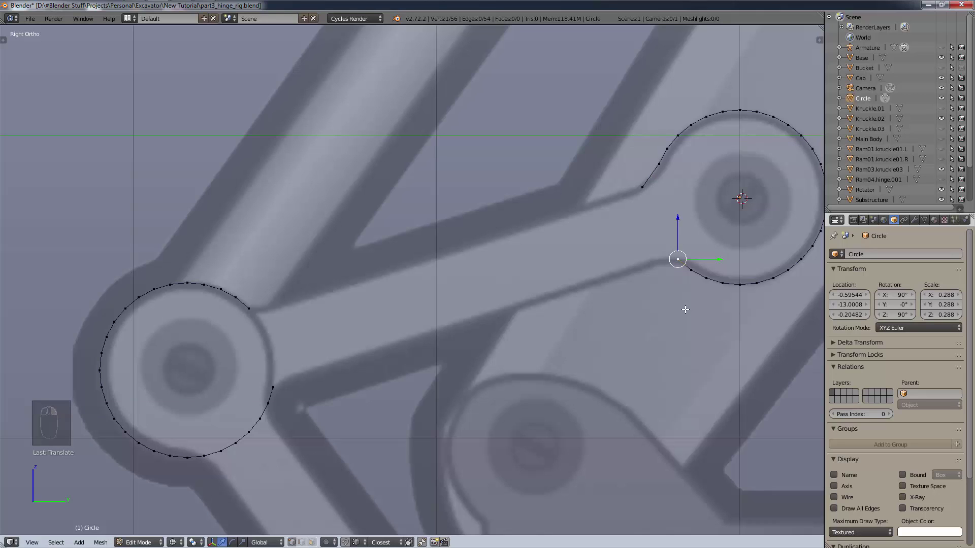
pyautogui.press('g')
pyautogui.click(667, 311)
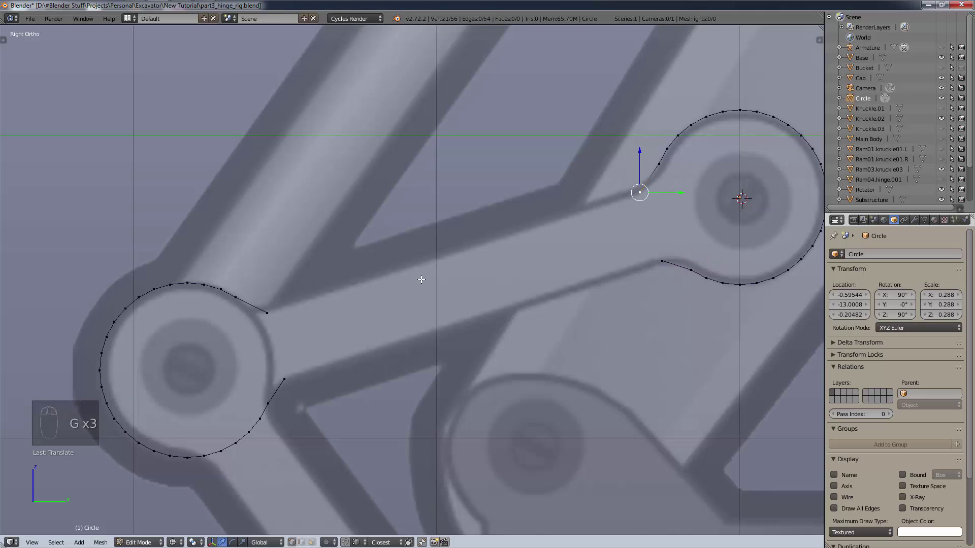
# - Join the two arcs with an edge along each side of the bar and fill the closed link outline with a face
pyautogui.keyDown('shift'); pyautogui.rightClick(267, 313); pyautogui.keyUp('shift')
pyautogui.press('f')
pyautogui.rightClick(284, 378)
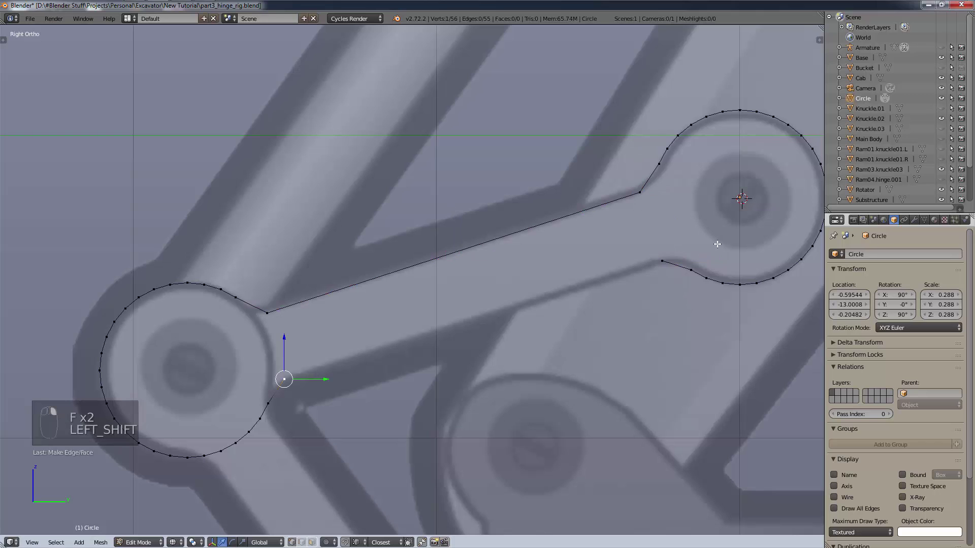
pyautogui.keyDown('shift'); pyautogui.rightClick(662, 261); pyautogui.keyUp('shift')
pyautogui.press('f')
pyautogui.press('a')
pyautogui.press('a')
pyautogui.press('a')
pyautogui.press('f')
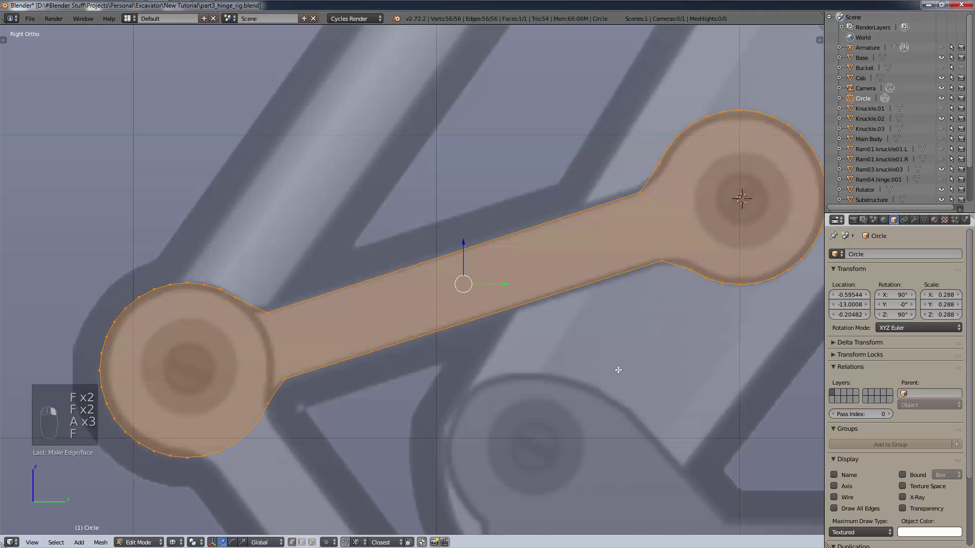
# - In the front view, move the link face about -0.05 along X to line up with the link's outer side on the blueprint
pyautogui.scroll(-3, 619, 370)
pyautogui.press('KP_1')
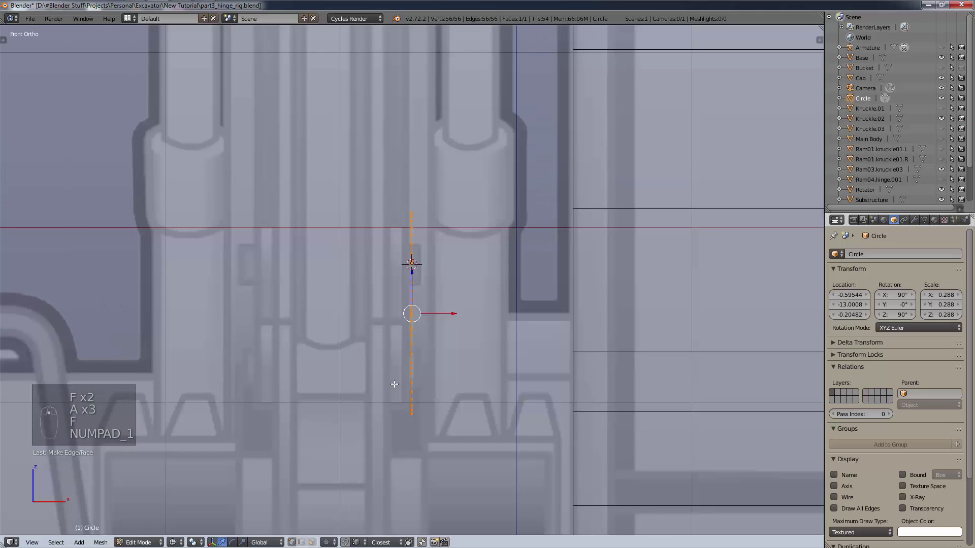
pyautogui.scroll(2, 522, 301)
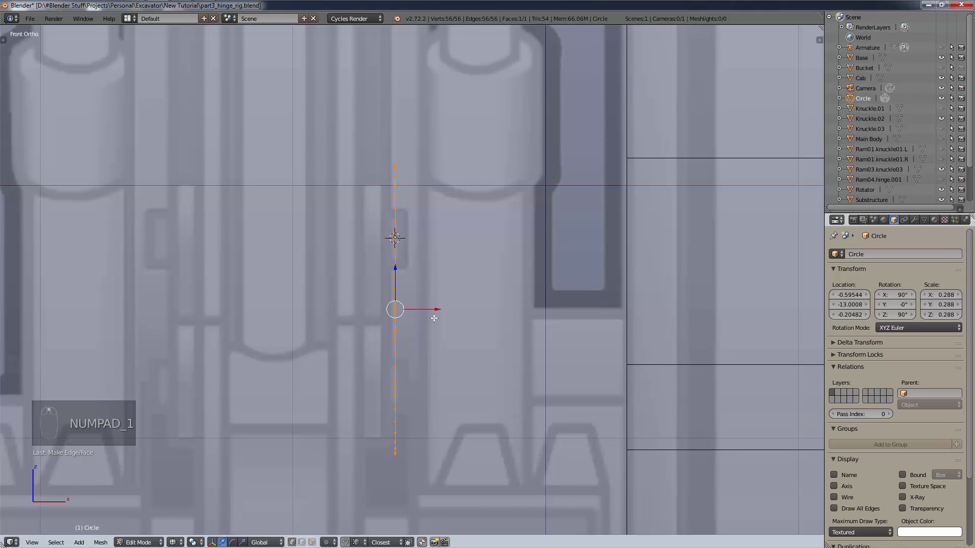
pyautogui.moveTo(438, 309); pyautogui.dragTo(425, 317)
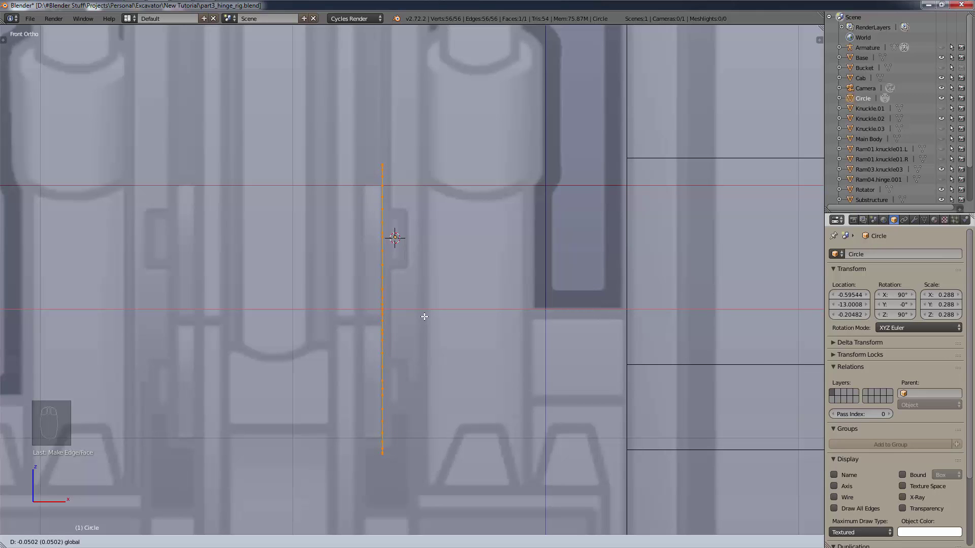
pyautogui.moveTo(425, 317); pyautogui.dragTo(424, 317)
# - Extrude the link face inward by about 0.1 to match the link's thickness on the front blueprint
pyautogui.scroll(-2, 432, 324)
pyautogui.keyDown('shift'); pyautogui.moveTo(427, 339); pyautogui.dragTo(571, 321, button='middle'); pyautogui.keyUp('shift')
pyautogui.scroll(2, 518, 356)
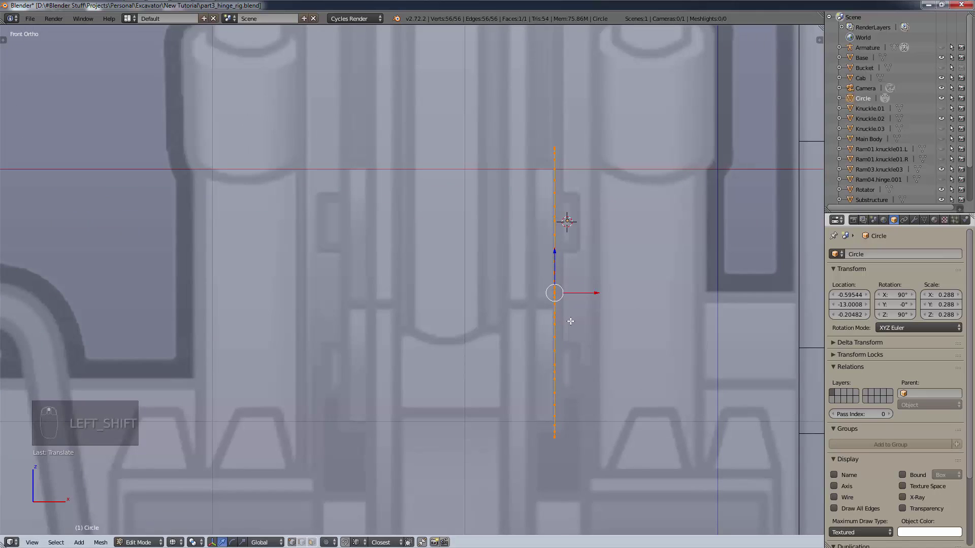
pyautogui.press('e')
pyautogui.press('e')
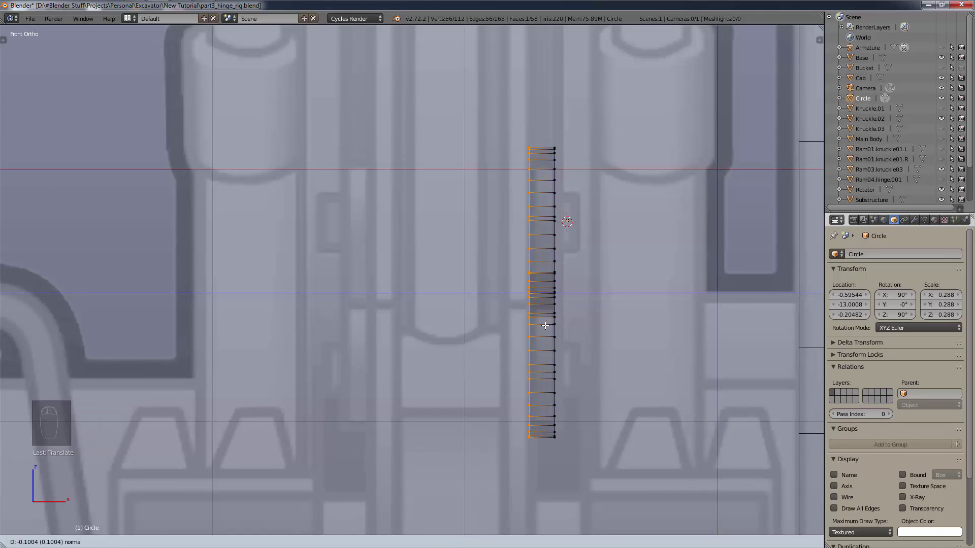
pyautogui.click(544, 326)
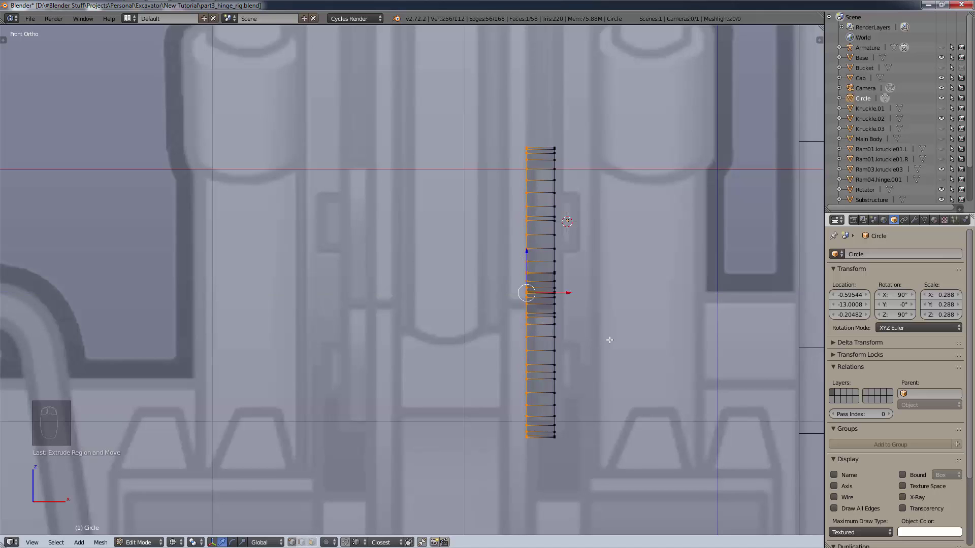
# - Select the whole link mesh, switch to solid shading and recalculate its normals so they all face outward
pyautogui.press('a')
pyautogui.press('a')
pyautogui.press('a')
pyautogui.press('f')
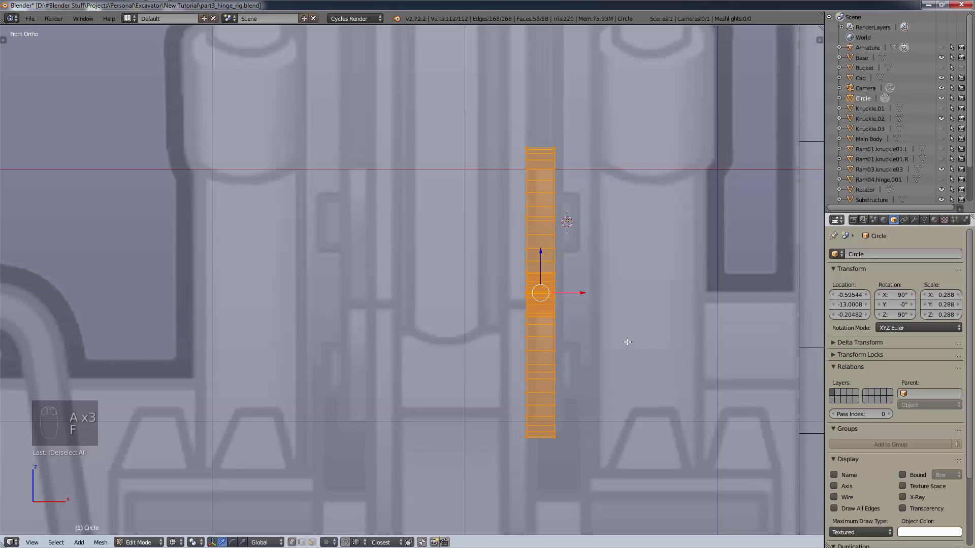
pyautogui.moveTo(625, 342); pyautogui.dragTo(598, 360, button='middle')
pyautogui.press('z')
pyautogui.click(597, 418)
pyautogui.press('t')
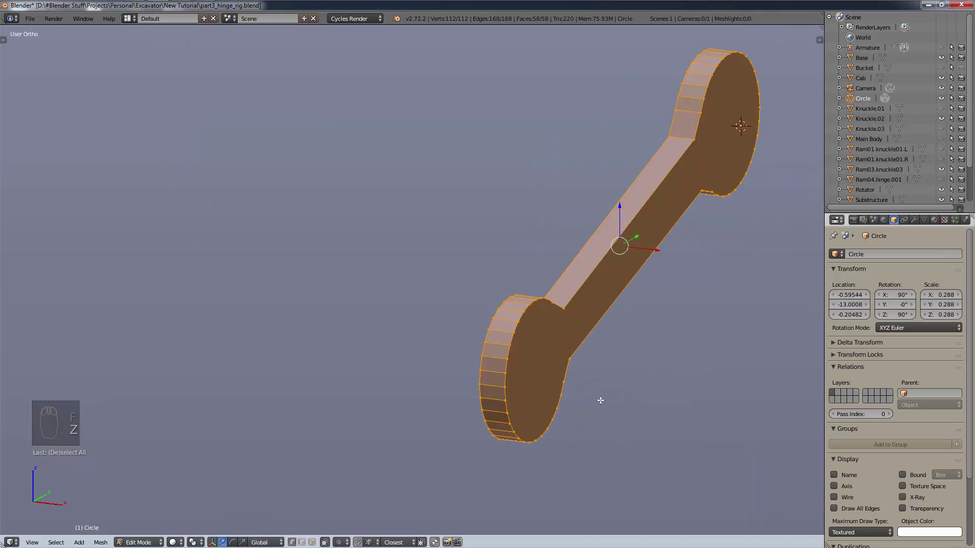
pyautogui.click(39, 120)
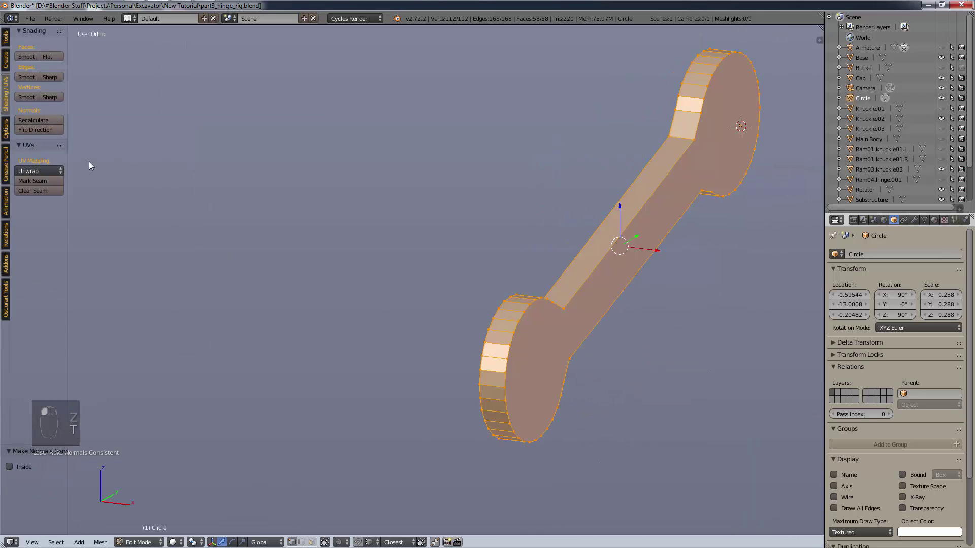
# - In the front view, reset the 3D cursor to the origin and duplicate the link mesh in place
pyautogui.press('KP_1')
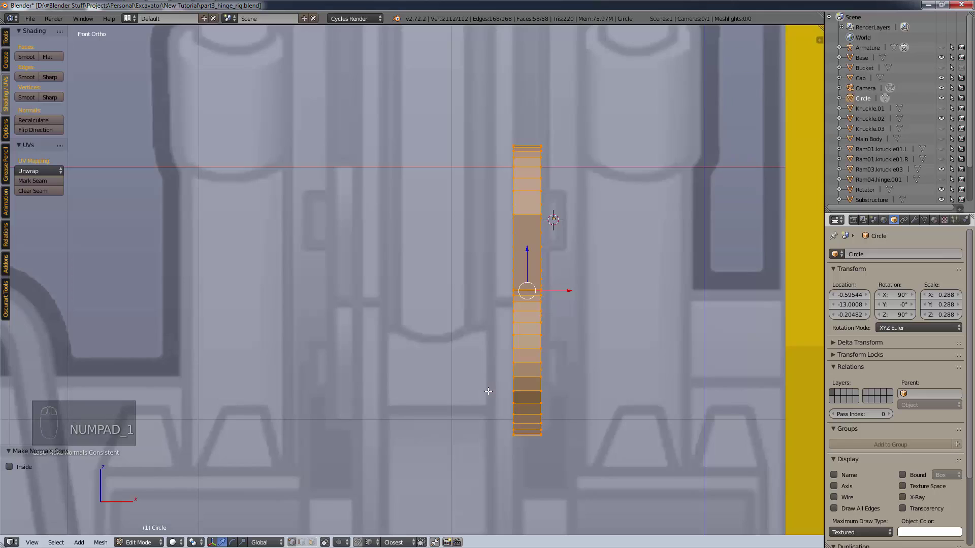
pyautogui.press('t')
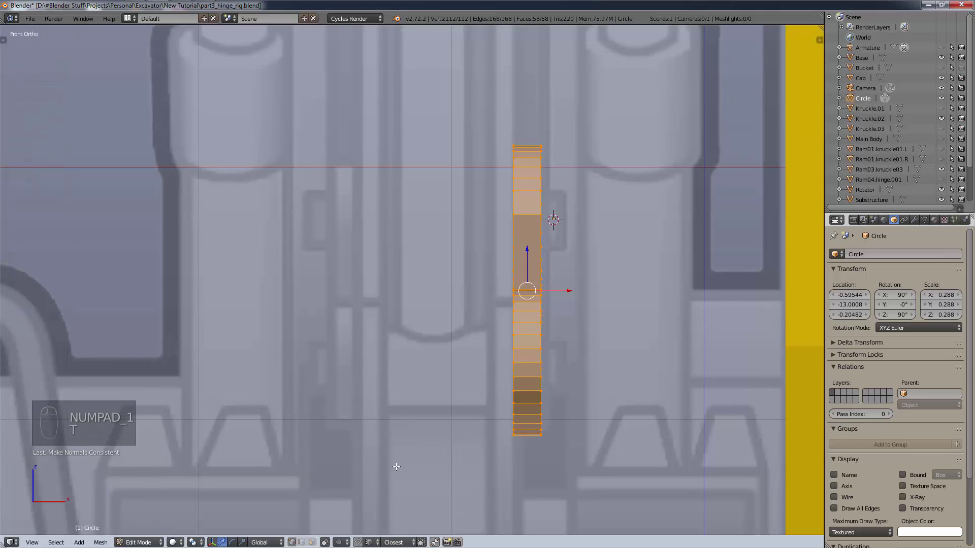
pyautogui.press('shift')
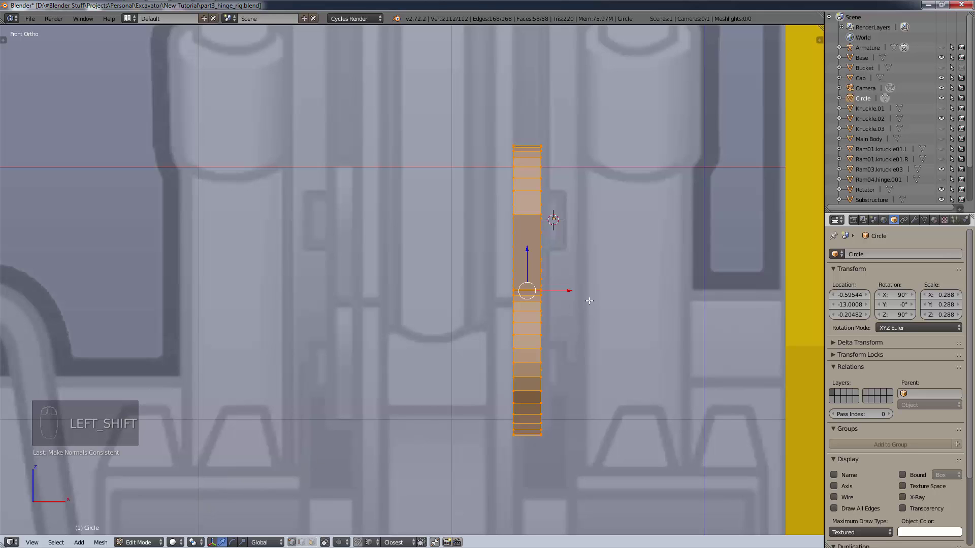
pyautogui.hotkey('shift', 'c')
pyautogui.hotkey('shift', 'd')
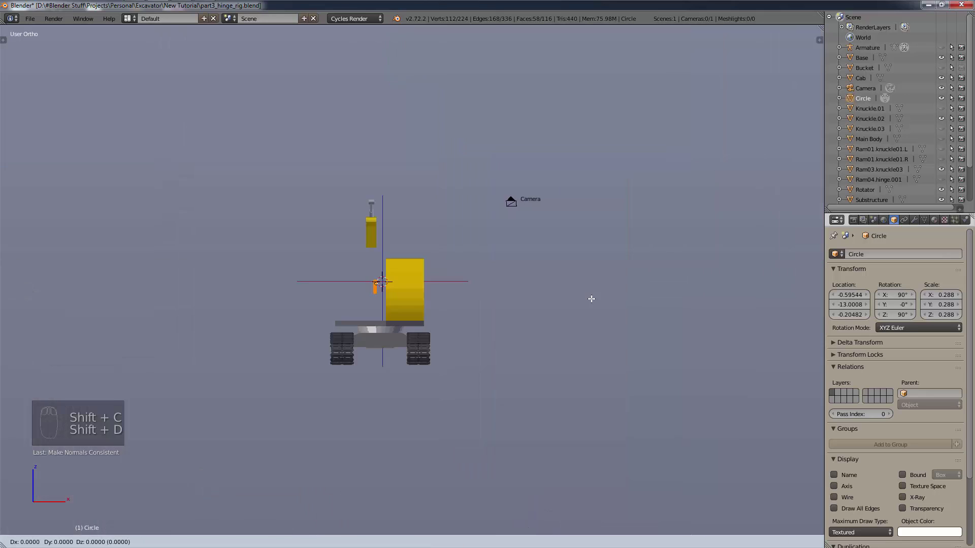
pyautogui.rightClick(535, 284)
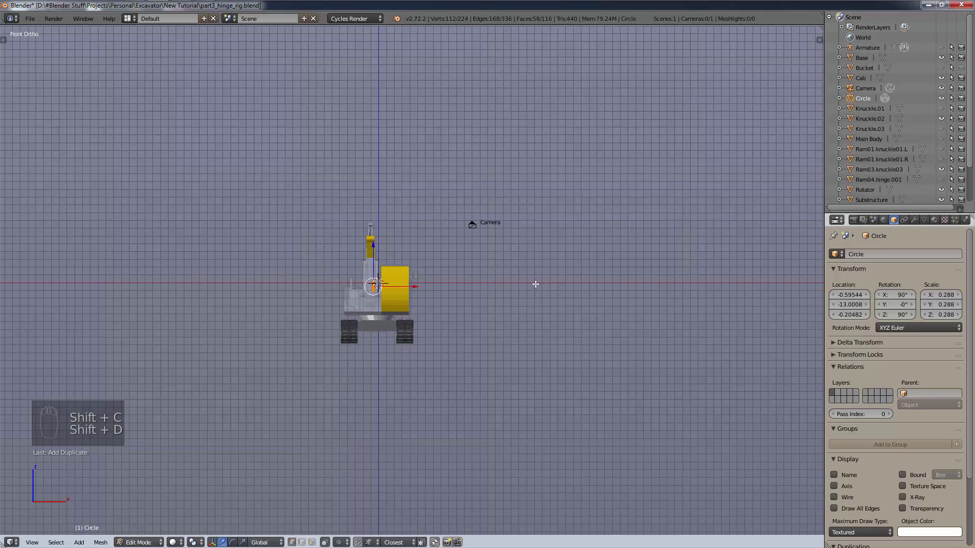
pyautogui.press('KP_Decimal')
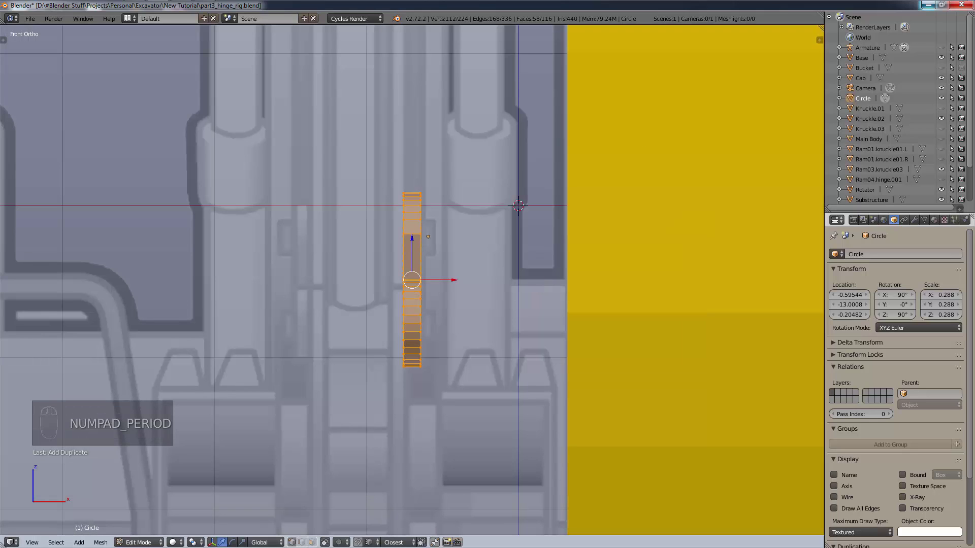
# - Rename the Circle object as BucketHinge
pyautogui.doubleClick(860, 98)
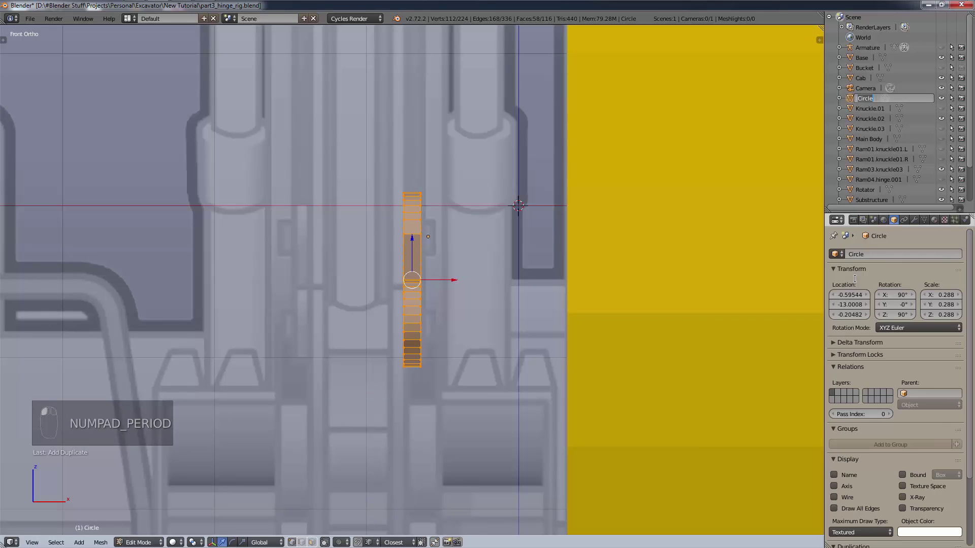
pyautogui.write('Hinge')
pyautogui.press('BackSpace')
pyautogui.press('BackSpace')
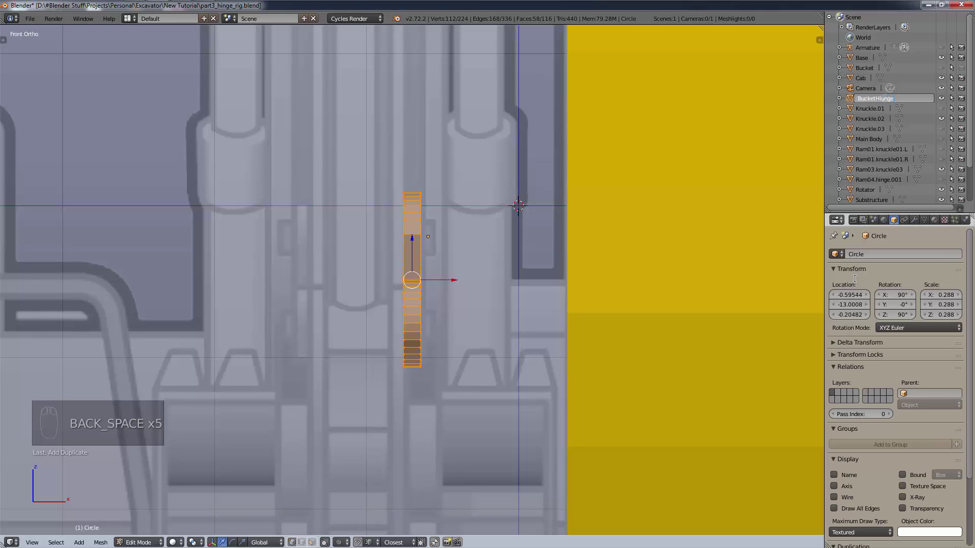
pyautogui.press('BackSpace')
pyautogui.press('BackSpace')
pyautogui.write('nge')
pyautogui.press('Return')
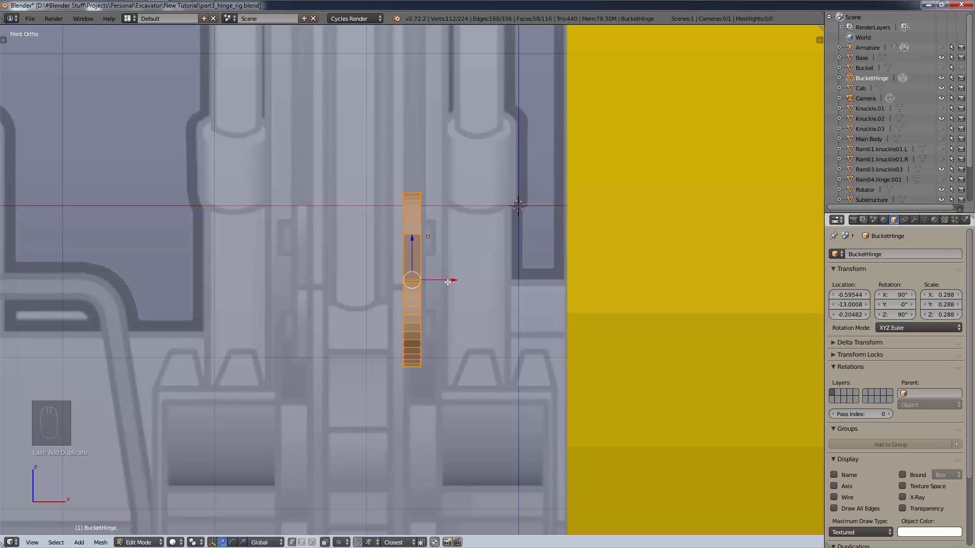
# - Move the duplicated link about -0.72 along X onto the opposite side of the arm on the front blueprint
pyautogui.moveTo(454, 280); pyautogui.dragTo(196, 309)
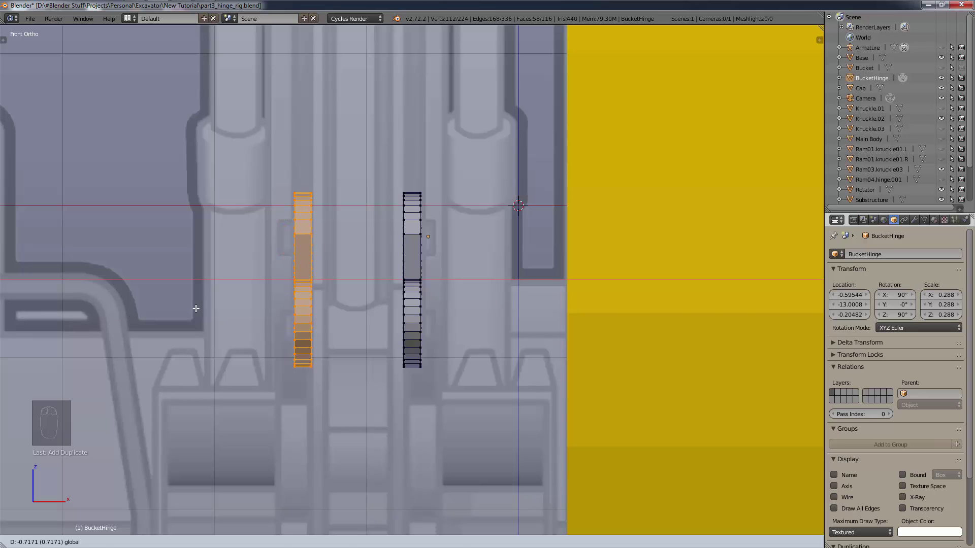
pyautogui.click(196, 309)
pyautogui.scroll(-2, 480, 264)
# - In the left view, unhide Bucket, Knuckle.01, Knuckle.03, Main Body, both Ram01 rams and Ram04.hinge.001
pyautogui.press('ctrl+KP_3')
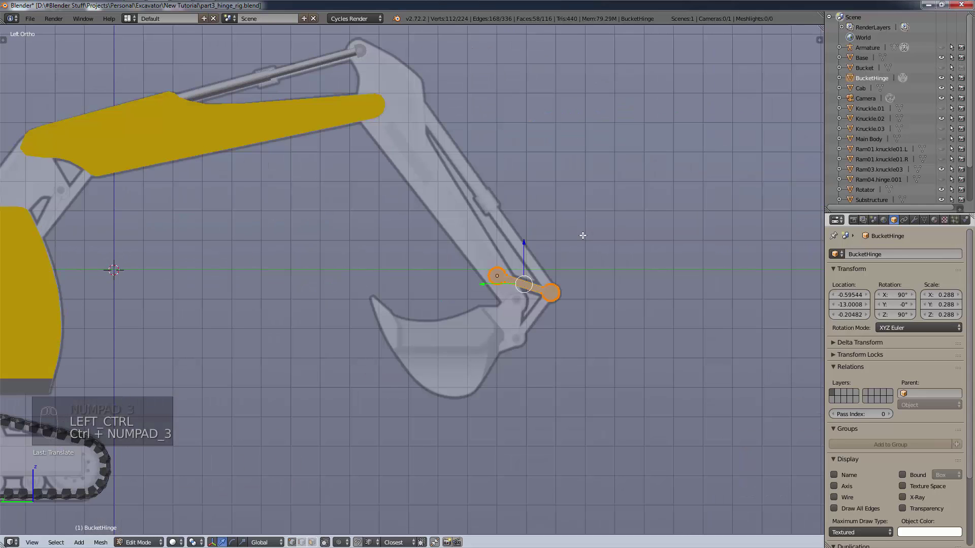
pyautogui.keyDown('shift'); pyautogui.moveTo(569, 226); pyautogui.dragTo(692, 276, button='middle'); pyautogui.keyUp('shift')
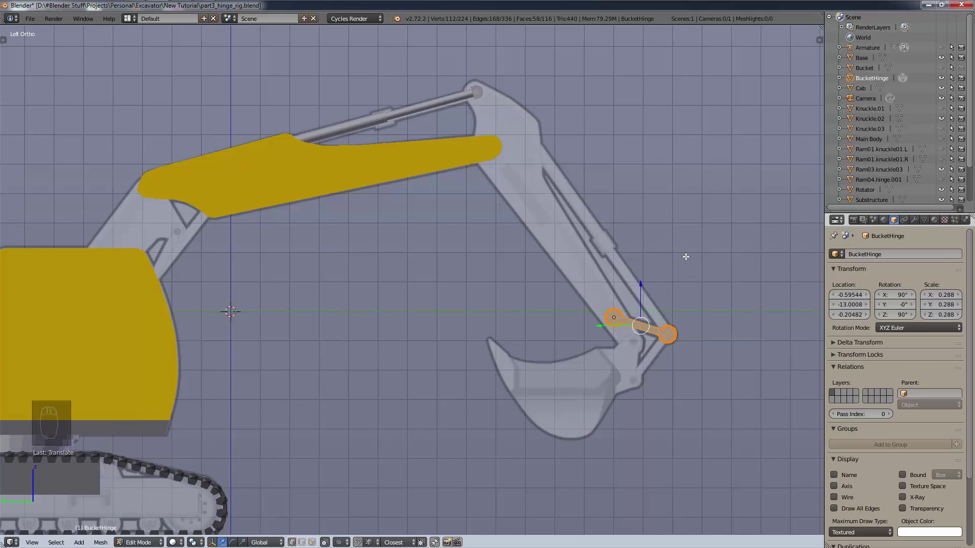
pyautogui.click(942, 68)
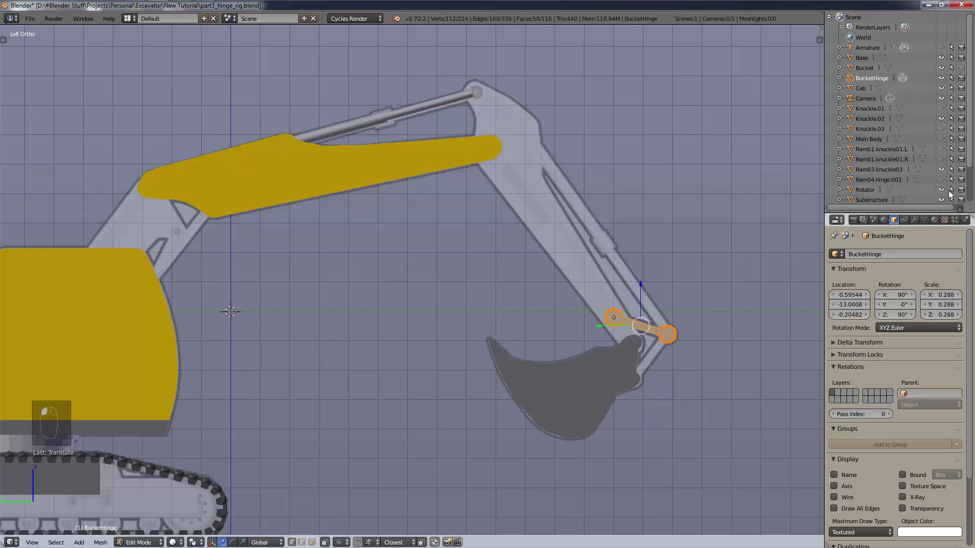
pyautogui.click(944, 129)
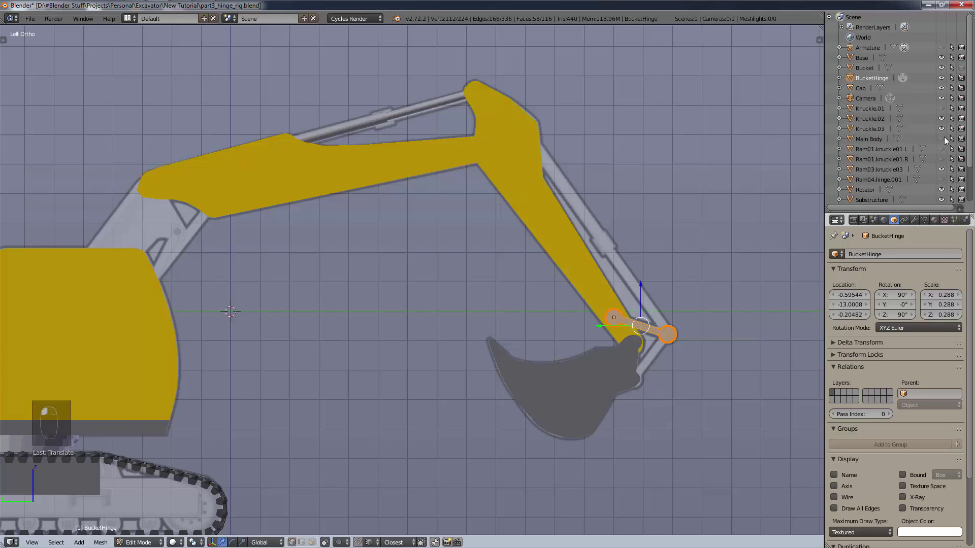
pyautogui.click(942, 149)
pyautogui.click(943, 159)
pyautogui.scroll(-2, 943, 160)
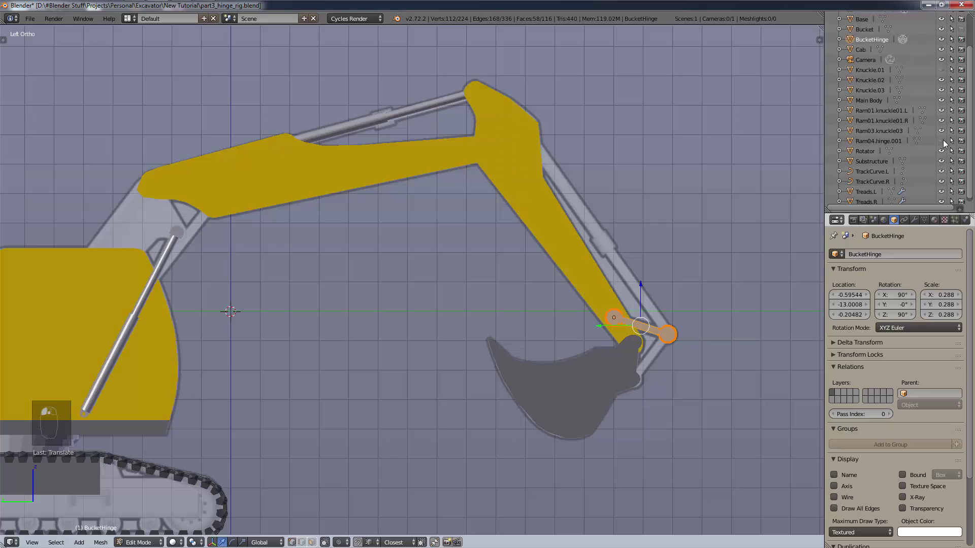
pyautogui.click(943, 141)
pyautogui.scroll(2, 943, 147)
pyautogui.click(941, 109)
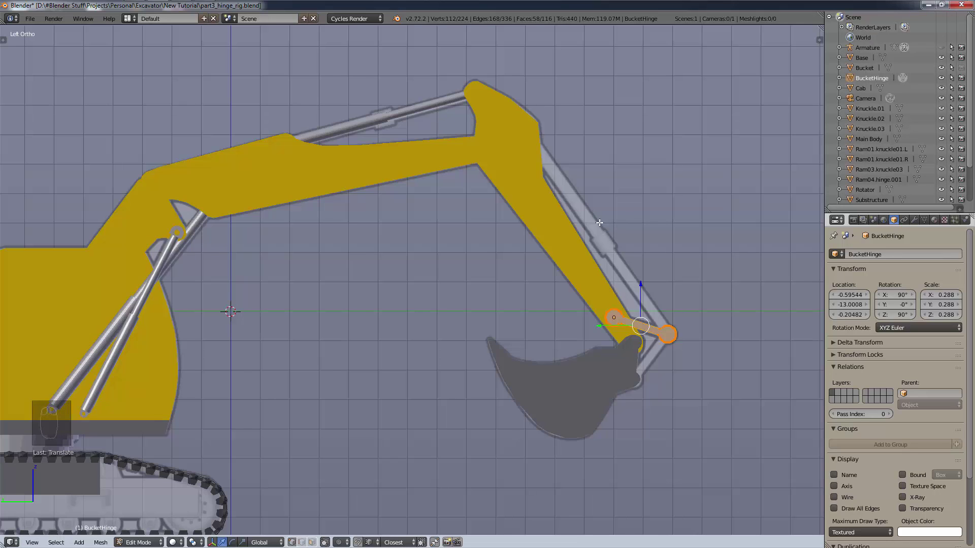
# - Duplicate the ram Ram04.hinge.001 in Object Mode and place the copy near the bucket hinge
pyautogui.scroll(-1, 600, 222)
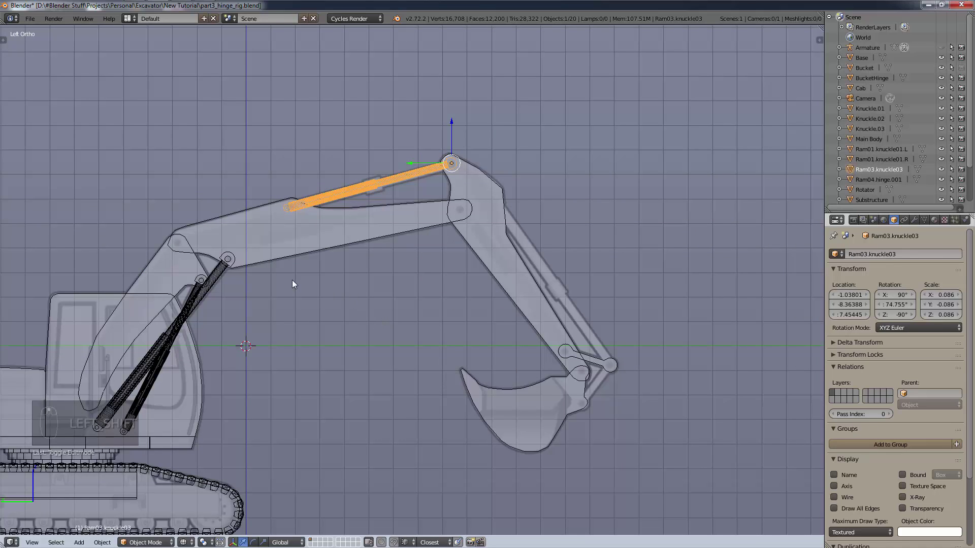
pyautogui.rightClick(224, 271)
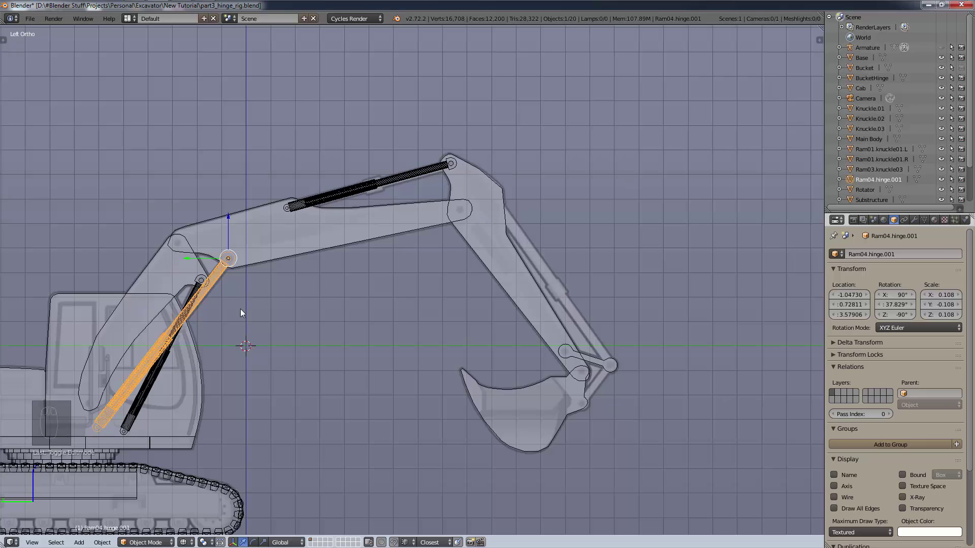
pyautogui.press('shift')
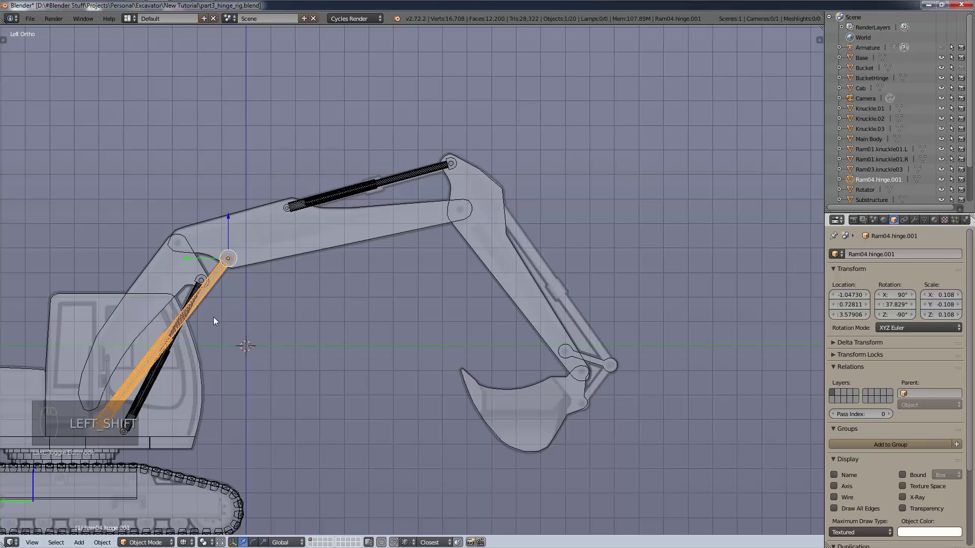
pyautogui.hotkey('shift', 'd')
pyautogui.click(121, 358)
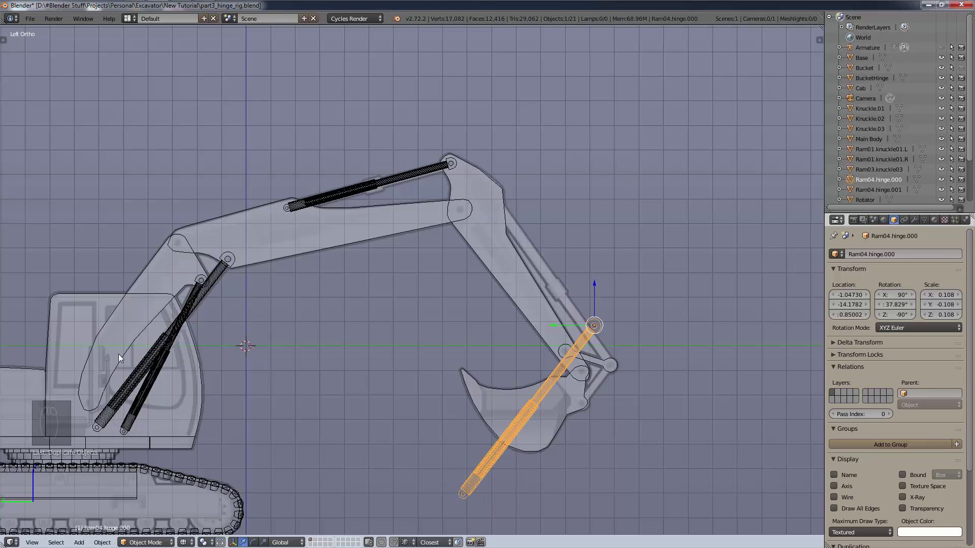
# - Move the copied ram so its rod-end eye is centred on the bucket link's outer pin
pyautogui.rightClick(152, 367)
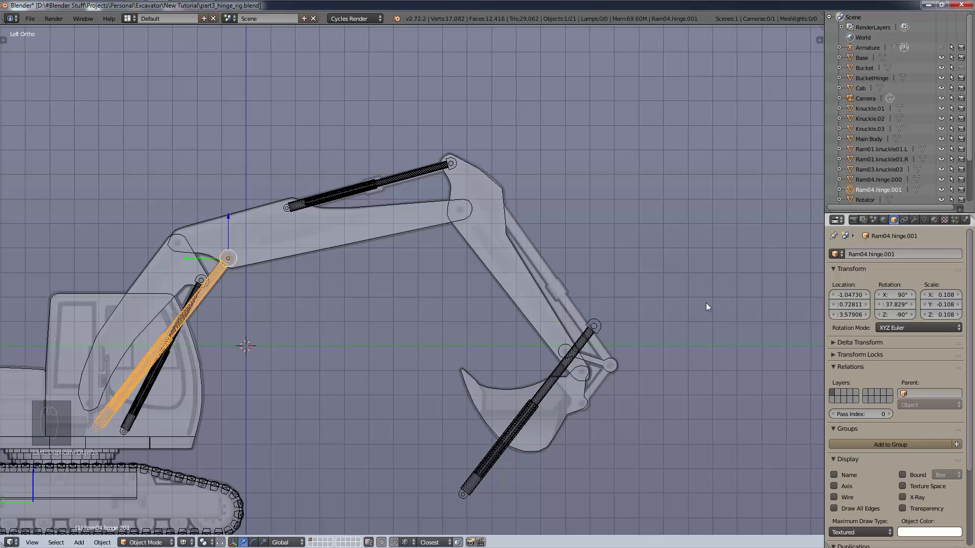
pyautogui.rightClick(527, 414)
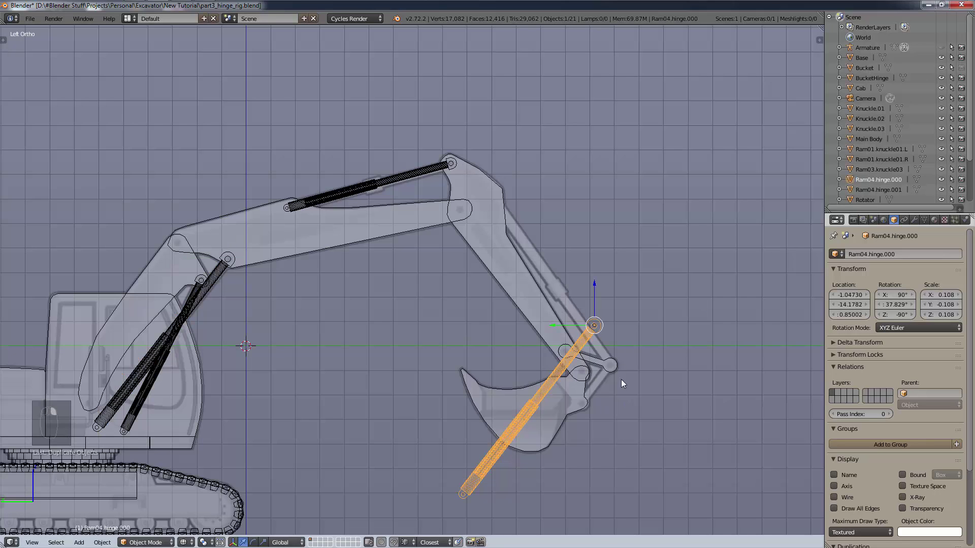
pyautogui.press('g')
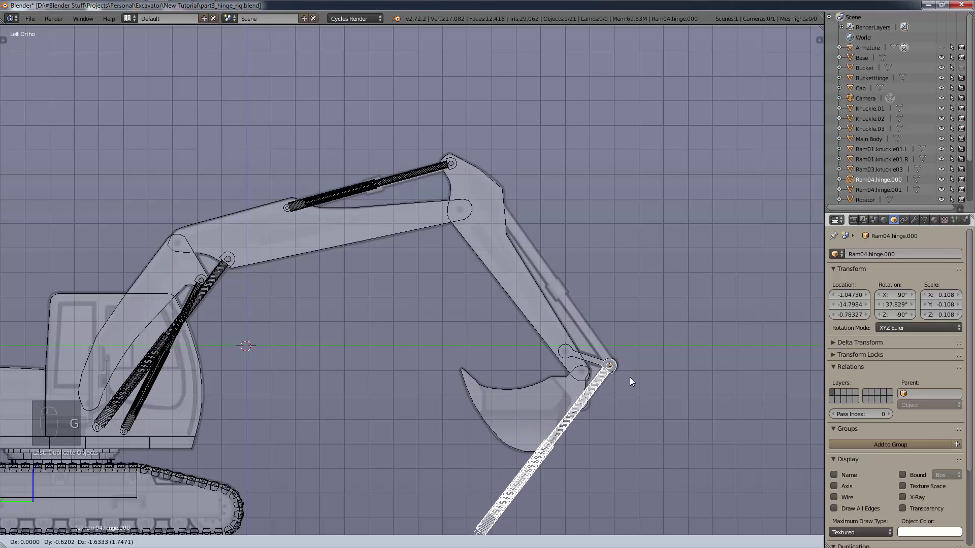
pyautogui.click(631, 377)
pyautogui.press('KP_Decimal')
pyautogui.press('g')
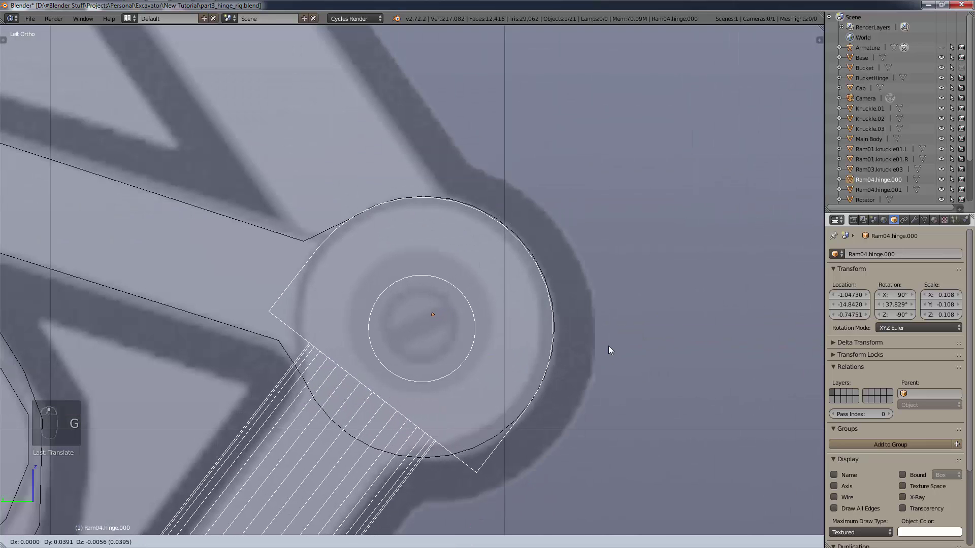
pyautogui.click(608, 346)
# - Rotate the copied ram about 106° so it lies along the bucket cylinder on the side blueprint
pyautogui.scroll(-8, 614, 340)
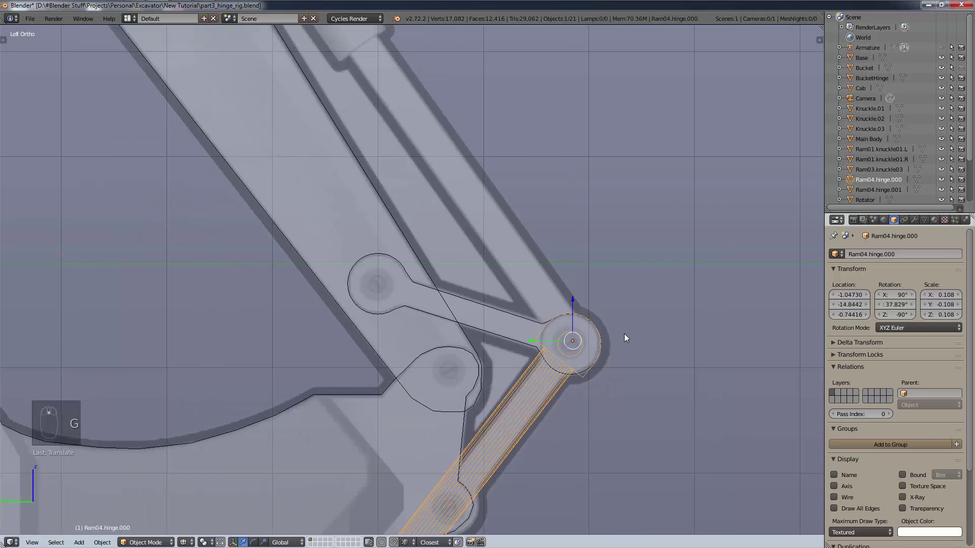
pyautogui.scroll(-6, 617, 310)
pyautogui.press('r')
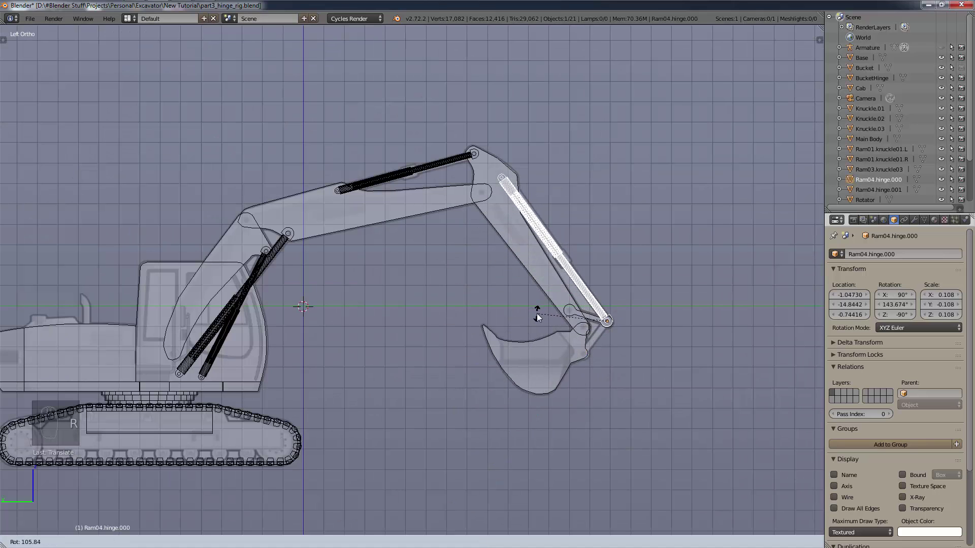
pyautogui.click(538, 313)
pyautogui.scroll(5, 564, 189)
pyautogui.scroll(3, 561, 192)
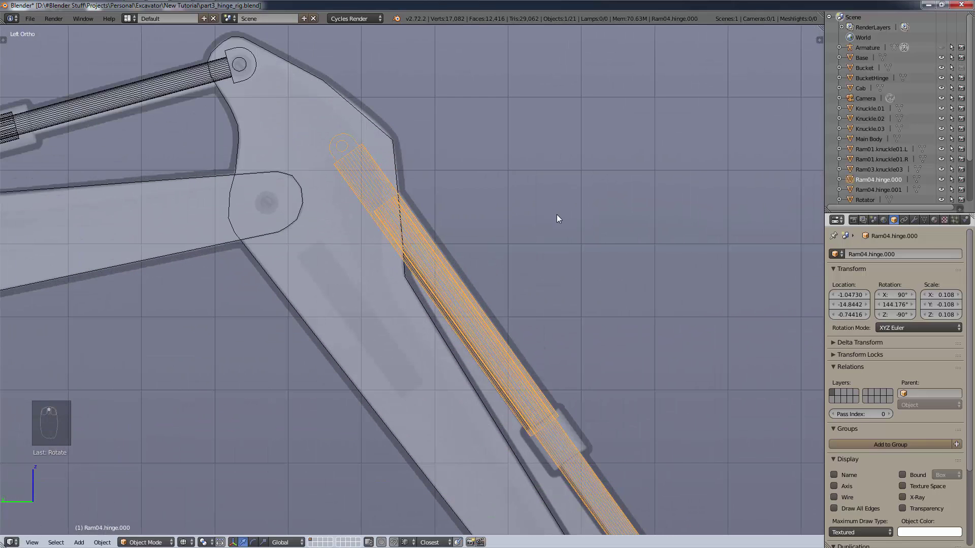
# - Compare the copied ram's width with the front blueprint and scale the ram down uniformly to about 0.096
pyautogui.scroll(-6, 569, 228)
pyautogui.press('KP_1')
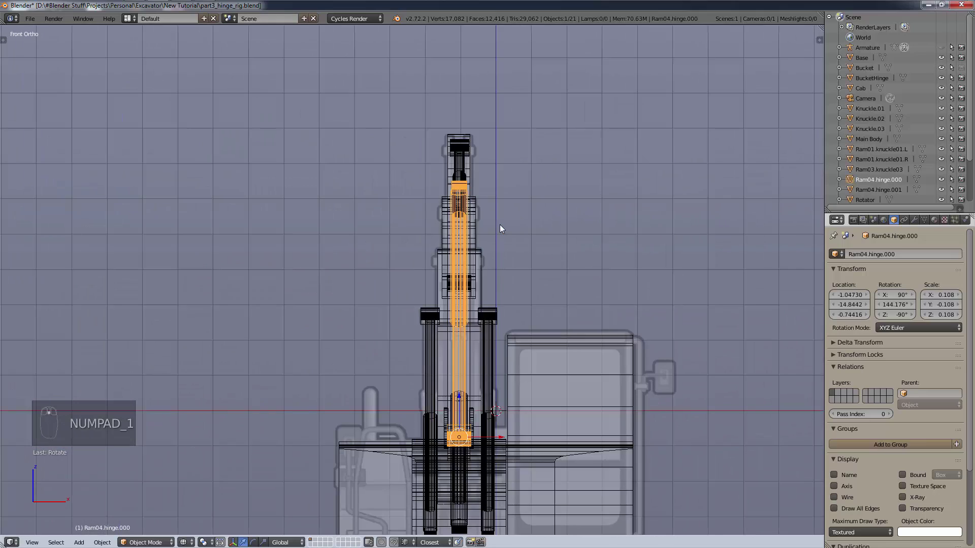
pyautogui.scroll(2, 492, 203)
pyautogui.scroll(5, 460, 163)
pyautogui.scroll(4, 420, 220)
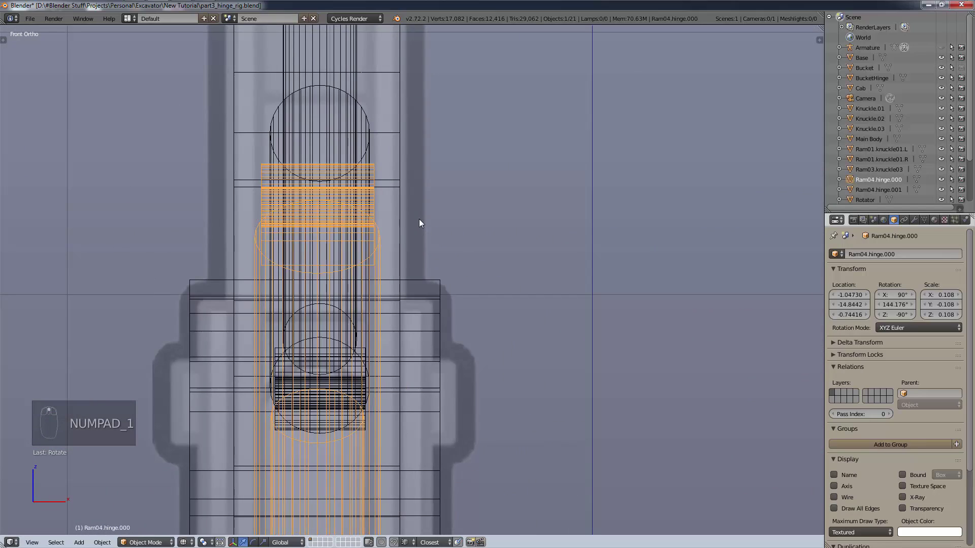
pyautogui.scroll(-8, 421, 234)
pyautogui.scroll(-5, 423, 249)
pyautogui.scroll(7, 425, 275)
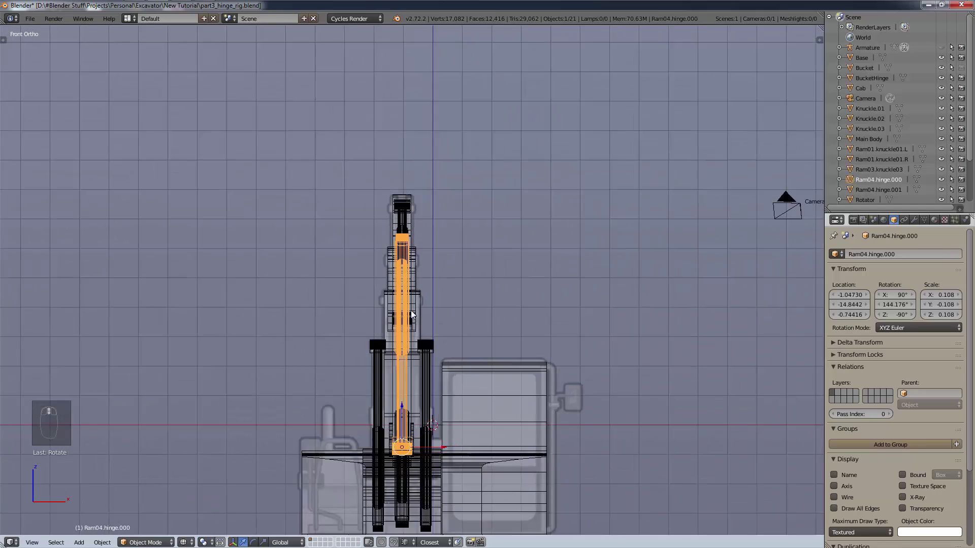
pyautogui.scroll(3, 424, 249)
pyautogui.scroll(-3, 398, 156)
pyautogui.keyDown('shift'); pyautogui.moveTo(414, 69); pyautogui.dragTo(444, 394, button='middle'); pyautogui.keyUp('shift')
pyautogui.press('s')
pyautogui.press('s')
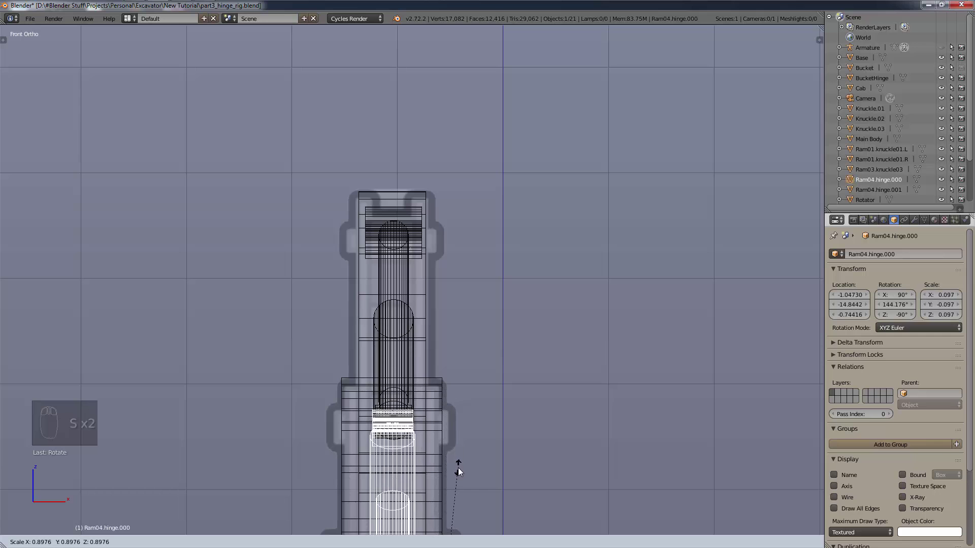
pyautogui.click(458, 468)
pyautogui.scroll(3, 421, 449)
pyautogui.press('s')
pyautogui.click(459, 462)
pyautogui.scroll(-13, 458, 462)
pyautogui.press('KP_3')
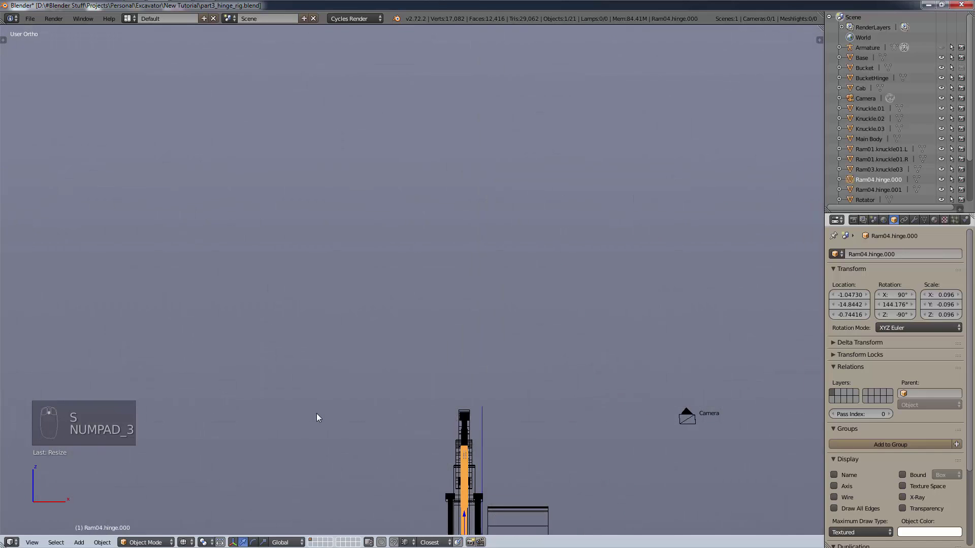
# - Examine the scaled bucket ram in solid shading, from the side against the blueprint and from an angle
pyautogui.press('ctrl+KP_3')
pyautogui.scroll(5, 479, 468)
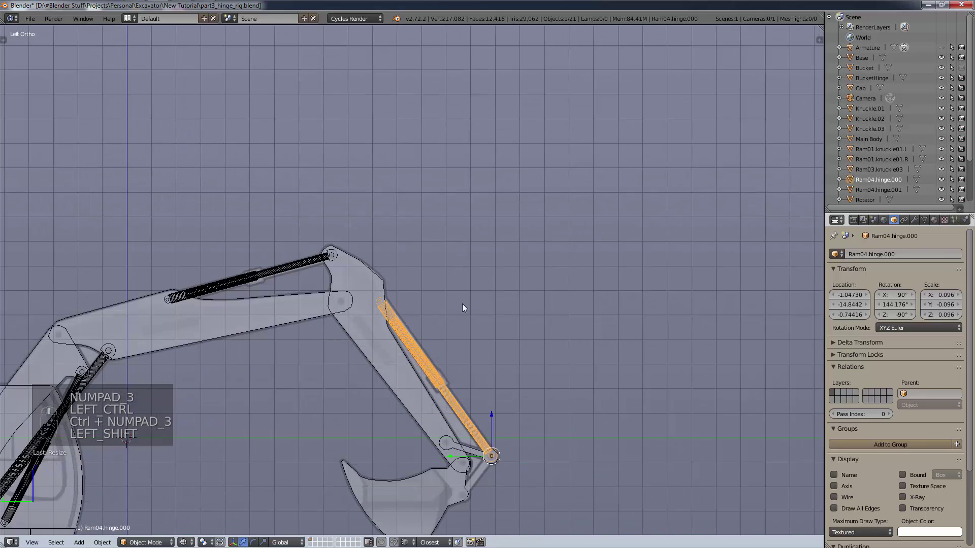
pyautogui.scroll(2, 460, 352)
pyautogui.press('z')
pyautogui.click(476, 402)
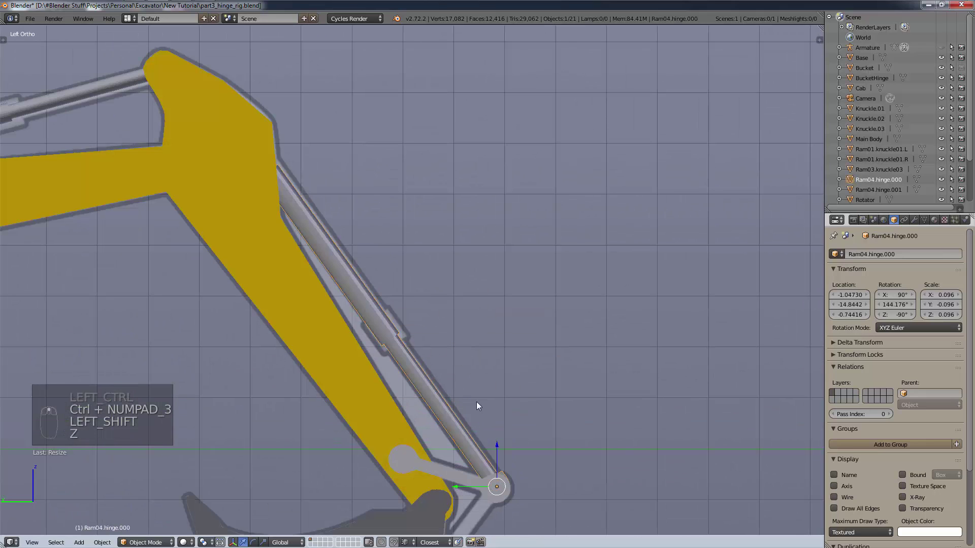
pyautogui.scroll(-2, 455, 325)
pyautogui.moveTo(455, 325); pyautogui.dragTo(527, 394, button='middle')
pyautogui.scroll(-7, 530, 372)
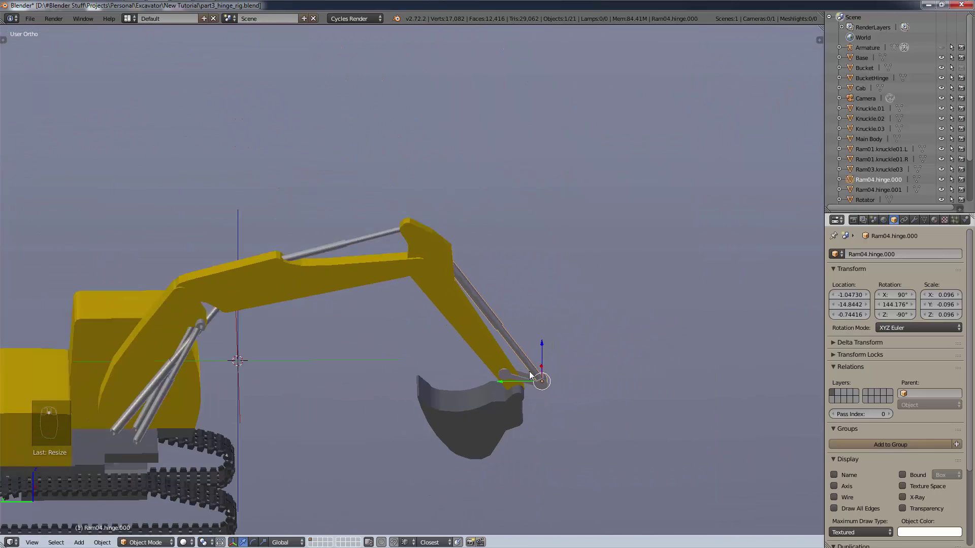
pyautogui.press('KP_3')
pyautogui.press('ctrl+shift+KP_3')
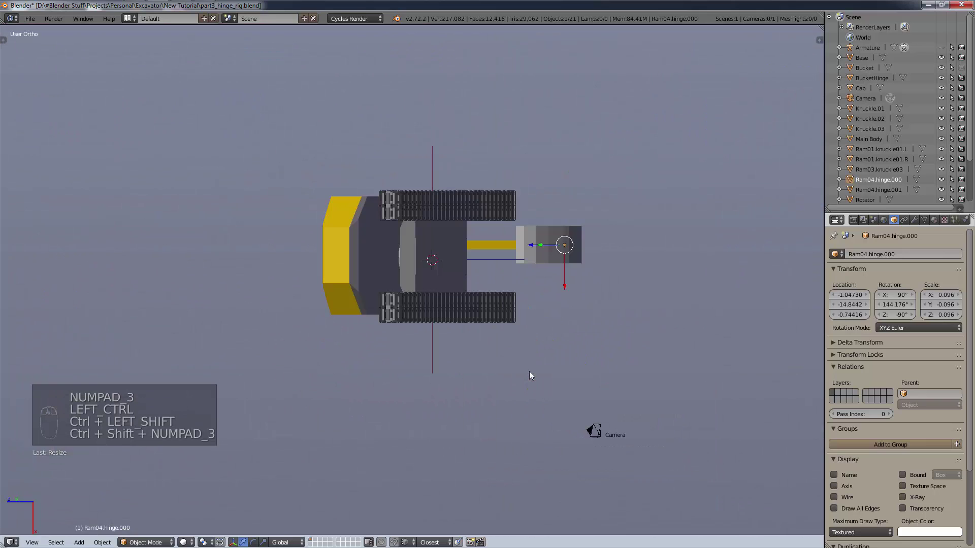
pyautogui.press('ctrl+KP_3')
# - Rename the copied ram Ram04.hinge.000 as Ram06.hinge
pyautogui.doubleClick(881, 178)
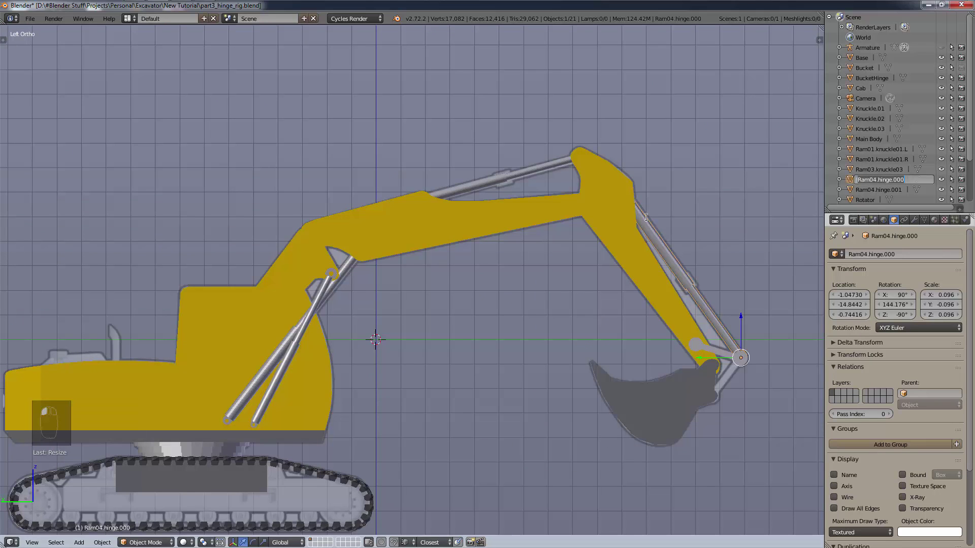
pyautogui.press('Right')
pyautogui.press('Left')
pyautogui.press('Left')
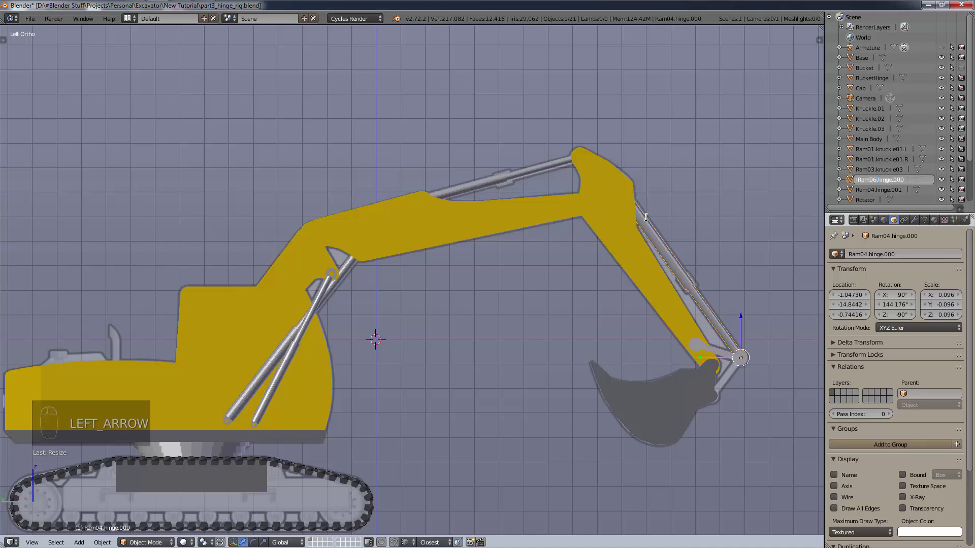
pyautogui.press('Right')
pyautogui.press('BackSpace')
pyautogui.press('BackSpace')
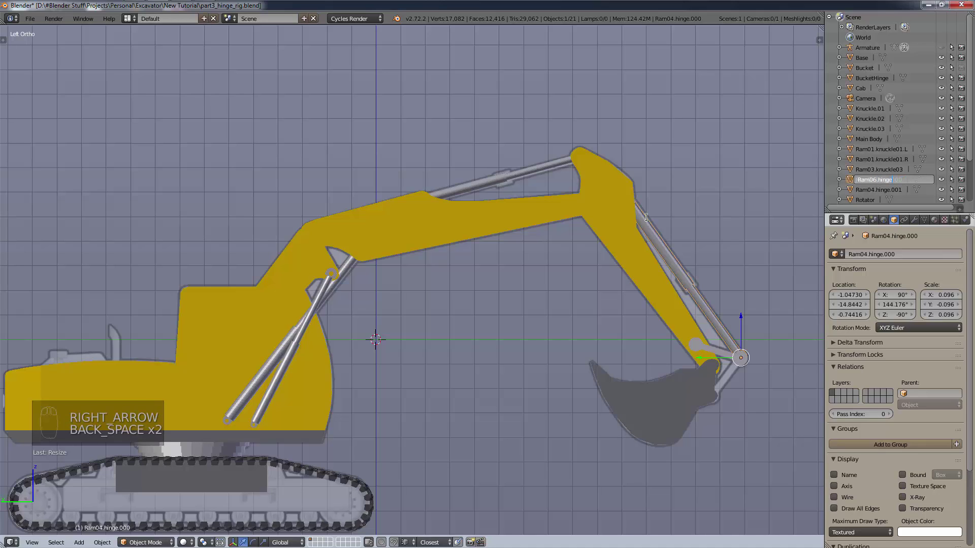
pyautogui.press('Return')
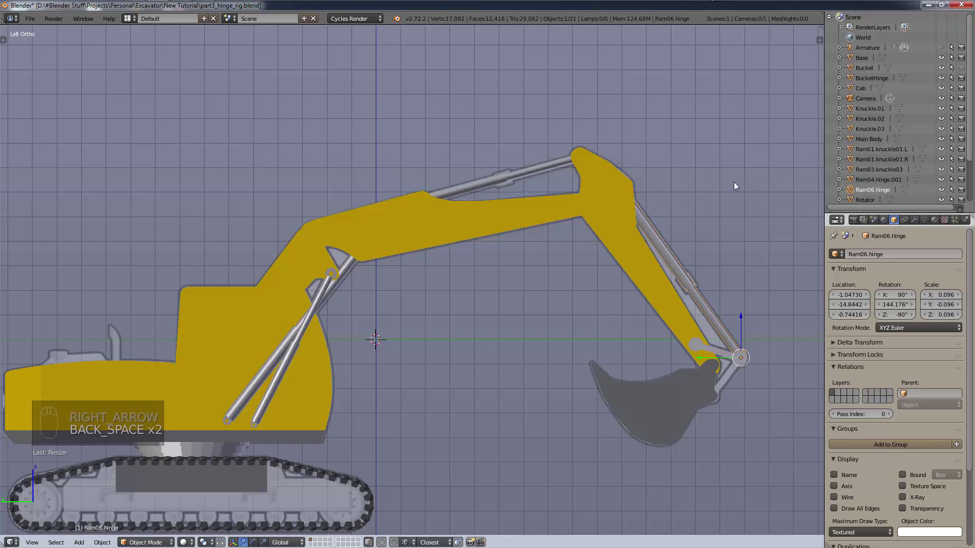
# - Extend the copied ram's name to Ram06.buckethinge
pyautogui.doubleClick(877, 190)
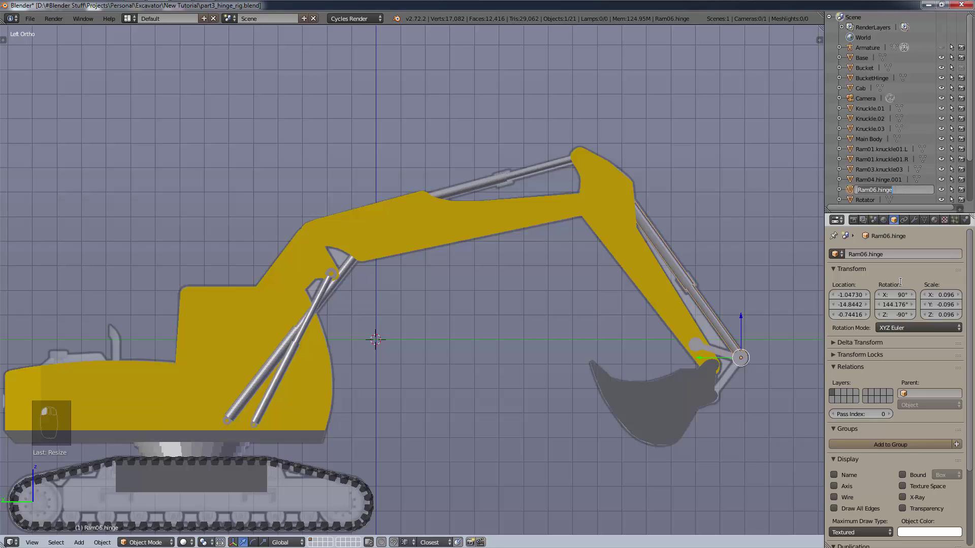
pyautogui.press('Left')
pyautogui.press('Left')
pyautogui.press('Left')
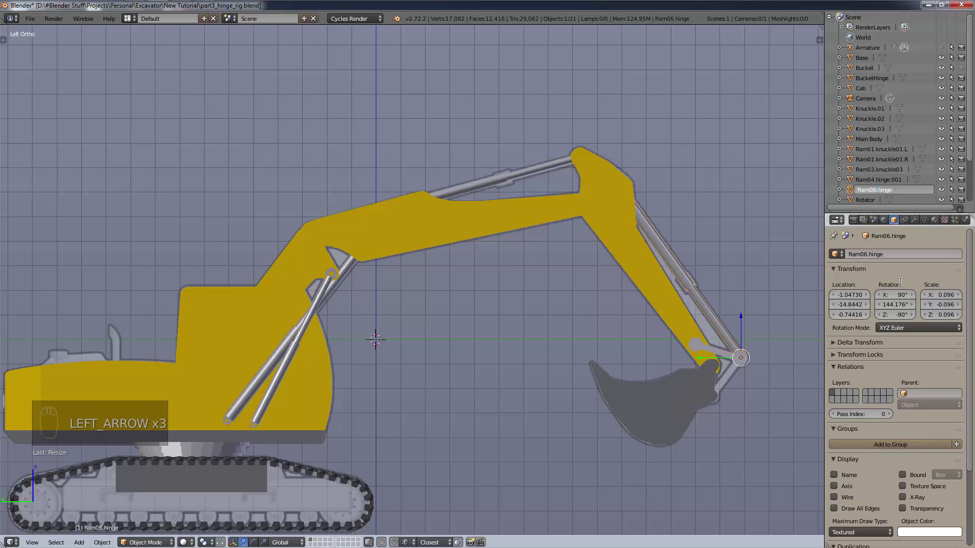
pyautogui.write('bucket')
pyautogui.press('Return')
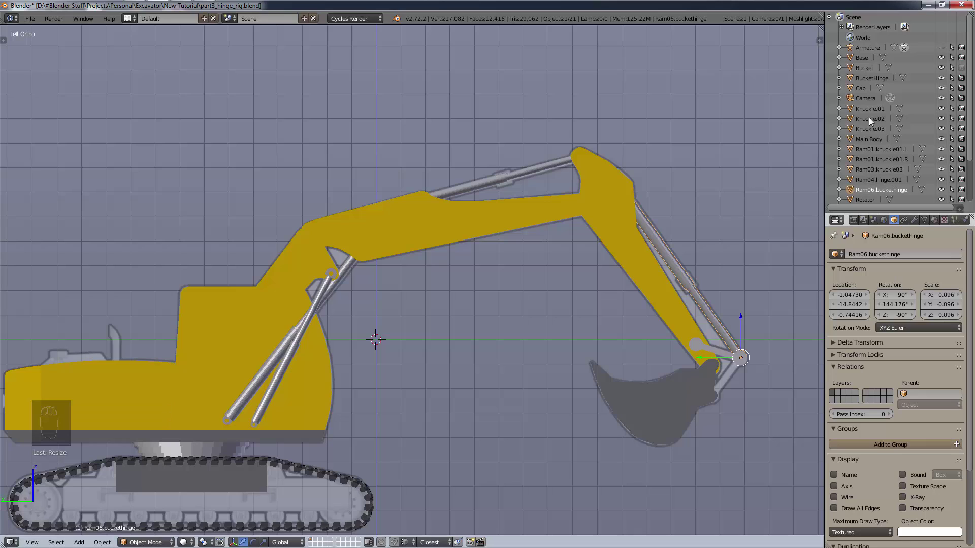
# - Unhide the Armature, select it and set its bones to display as Stick
pyautogui.click(941, 48)
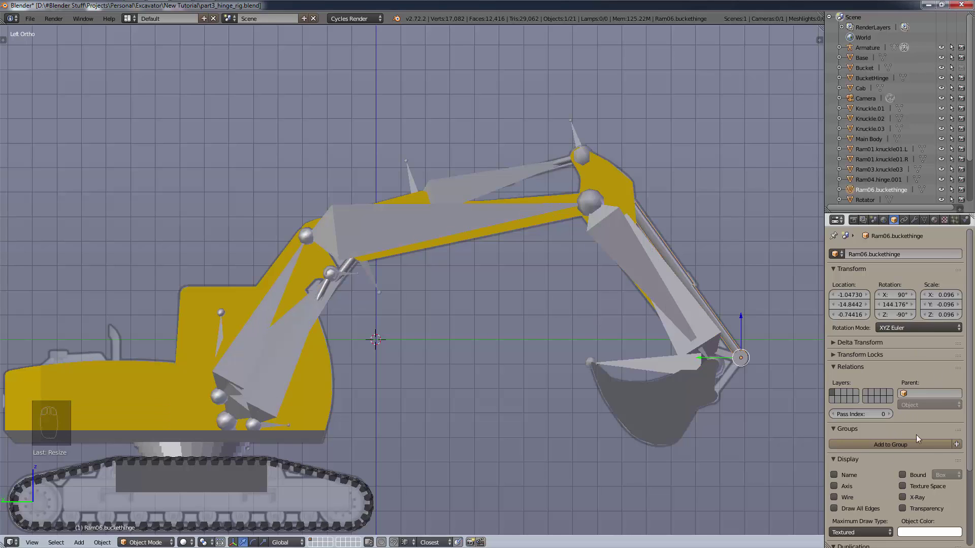
pyautogui.click(913, 497)
pyautogui.click(920, 498)
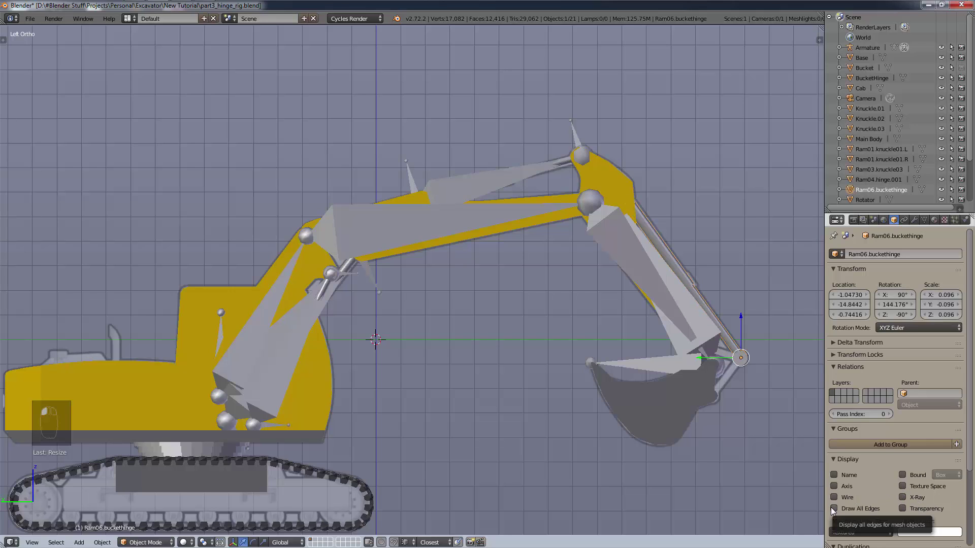
pyautogui.scroll(-5, 864, 488)
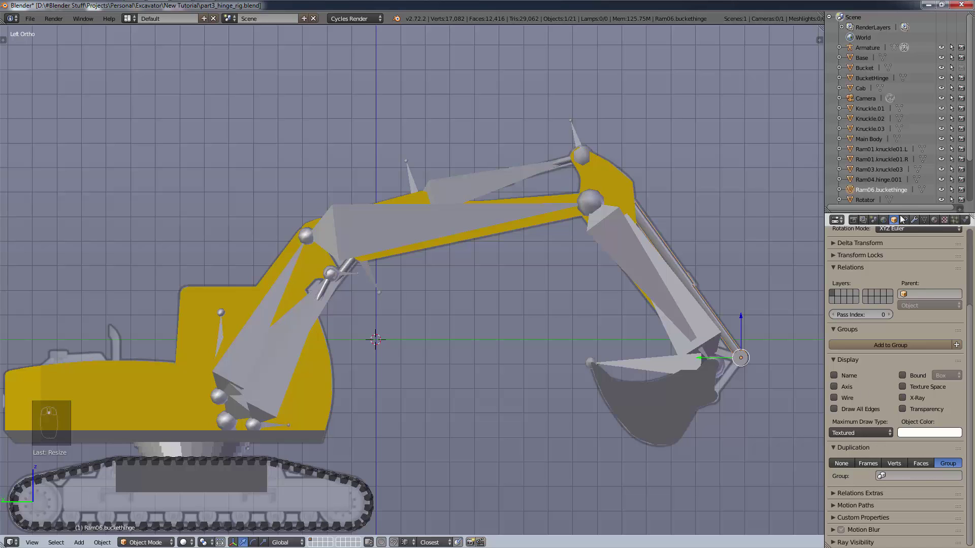
pyautogui.click(867, 49)
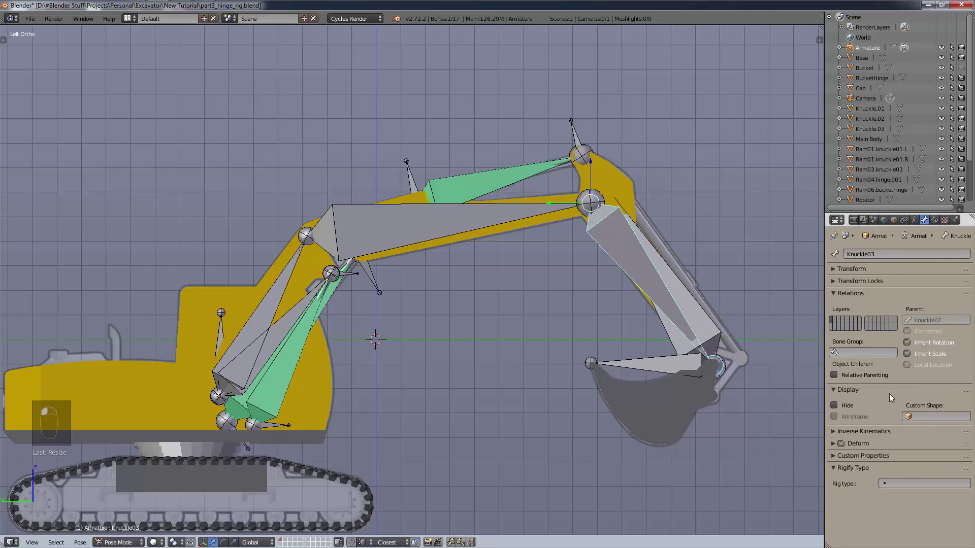
pyautogui.click(914, 220)
pyautogui.click(904, 219)
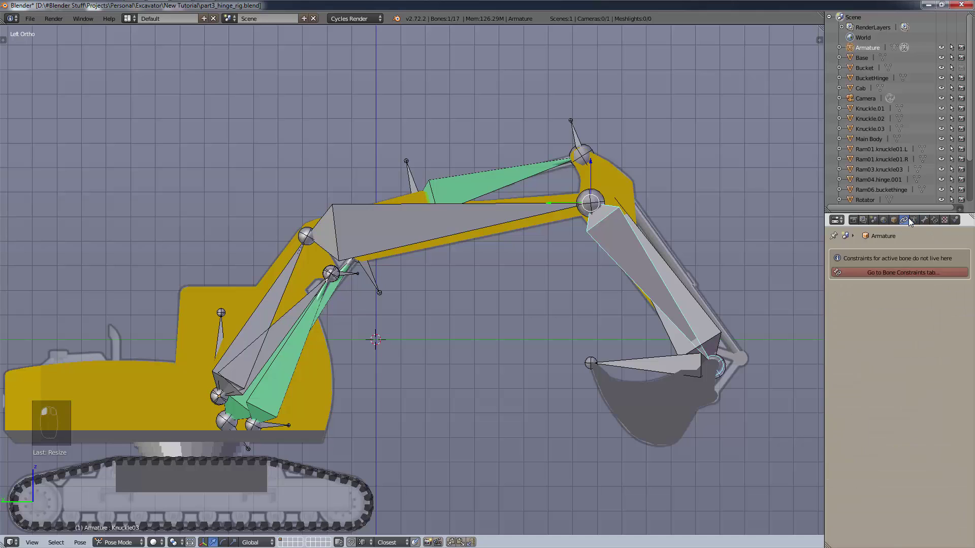
pyautogui.click(915, 220)
pyautogui.click(873, 374)
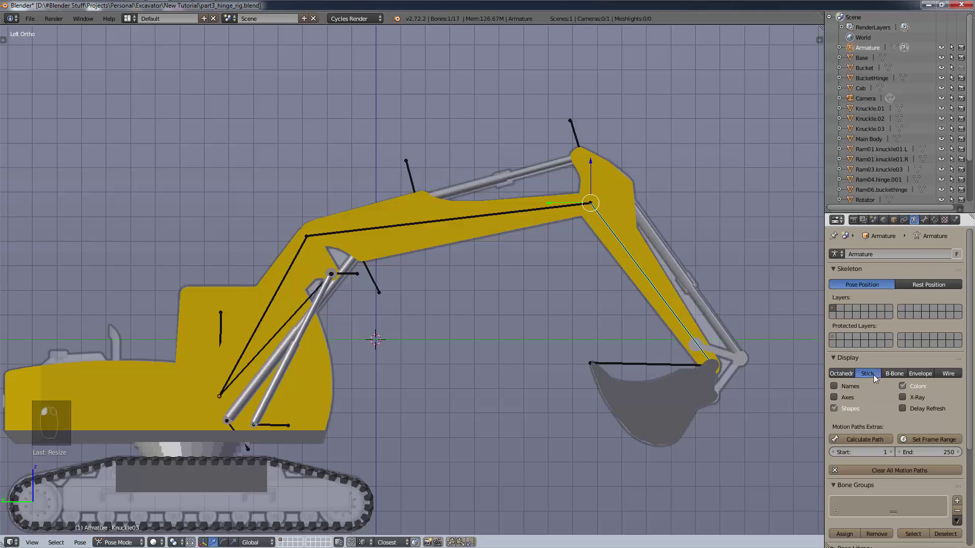
# - Compare the B-Bone, Envelope and Wire bone displays with Stick and return to Stick
pyautogui.click(895, 373)
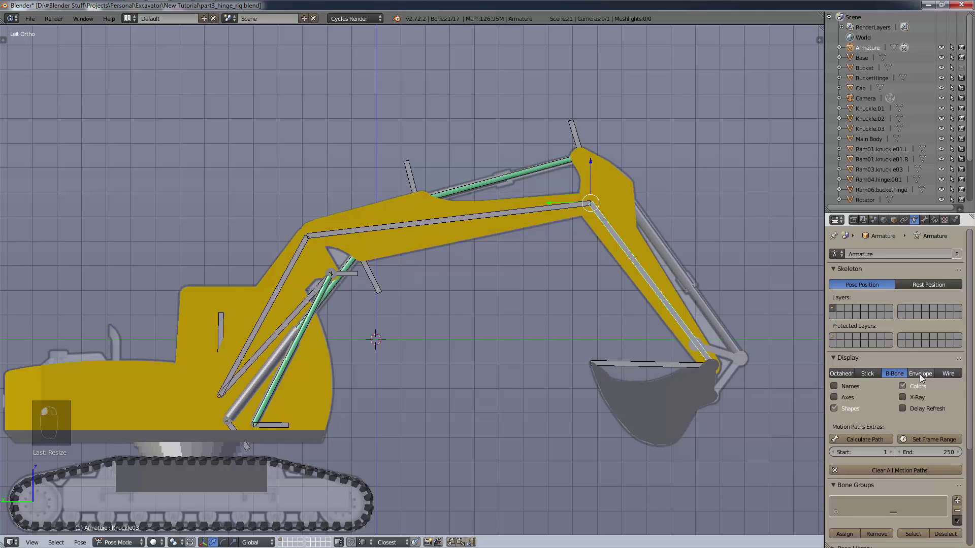
pyautogui.click(920, 374)
pyautogui.click(939, 373)
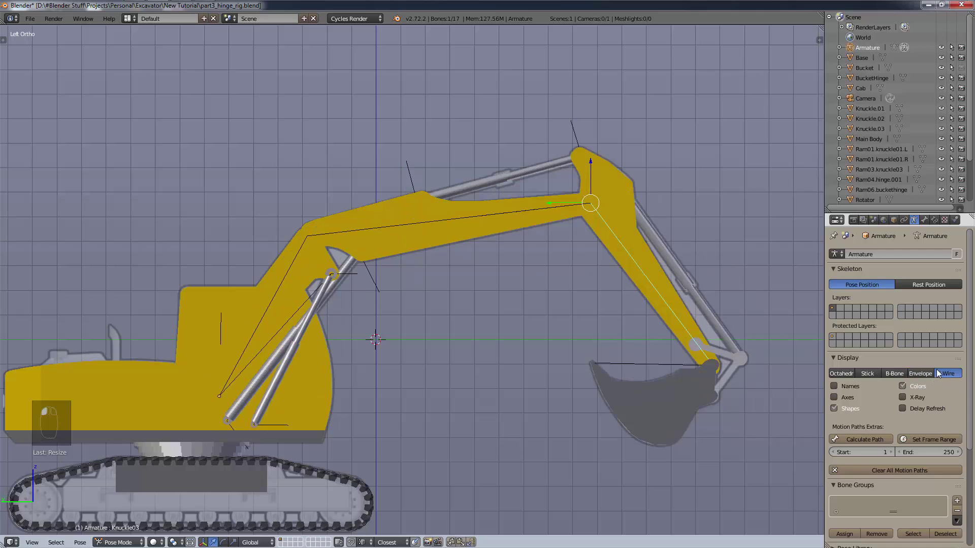
pyautogui.click(899, 373)
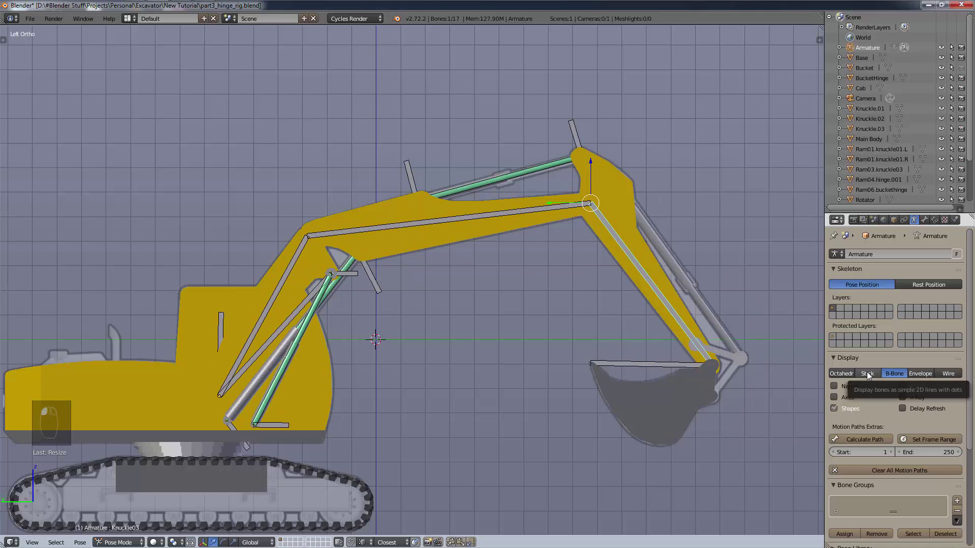
pyautogui.click(866, 374)
pyautogui.click(888, 372)
pyautogui.click(869, 374)
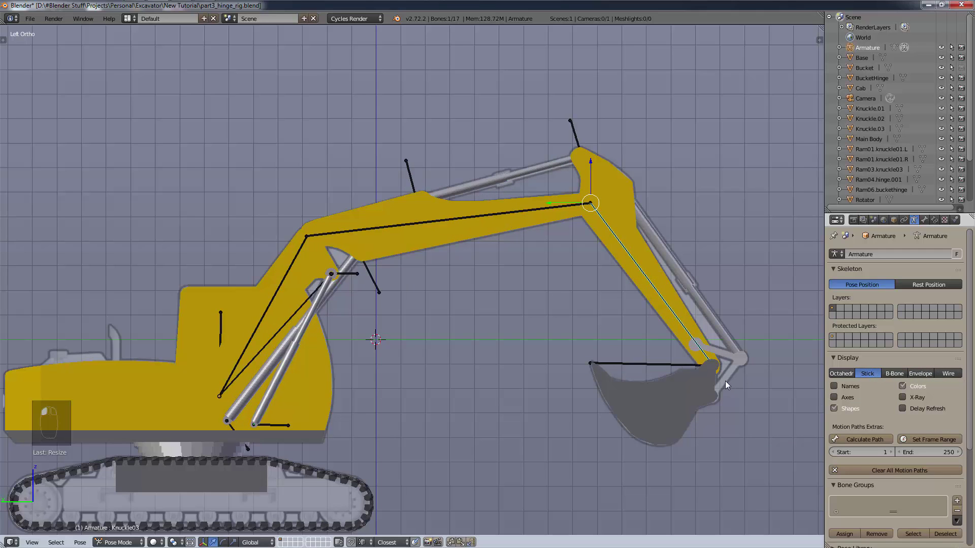
# - Show the model in wireframe and examine the bones of the arm beside the bucket ram
pyautogui.scroll(4, 725, 381)
pyautogui.scroll(-3, 723, 378)
pyautogui.press('z')
pyautogui.click(784, 393)
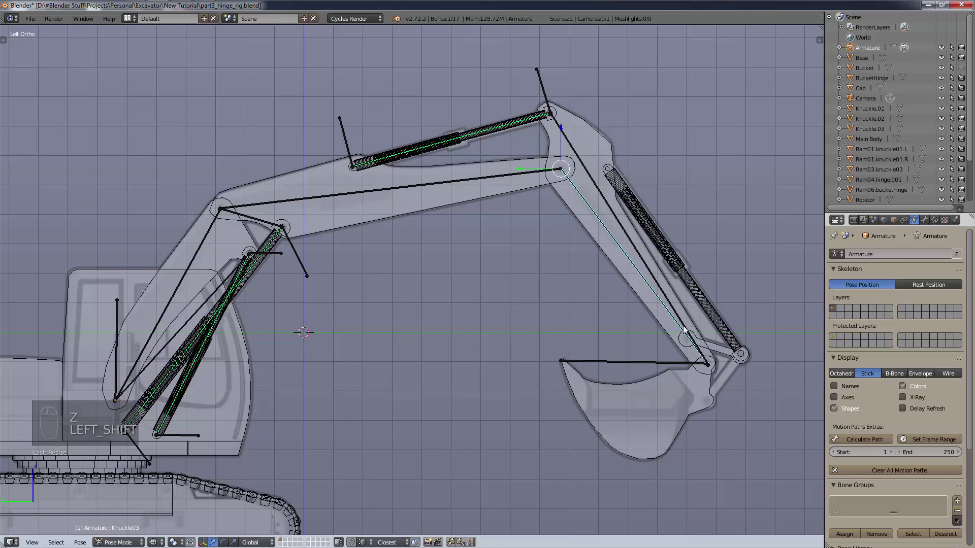
pyautogui.keyDown('shift'); pyautogui.moveTo(642, 335); pyautogui.dragTo(559, 396, button='middle'); pyautogui.keyUp('shift')
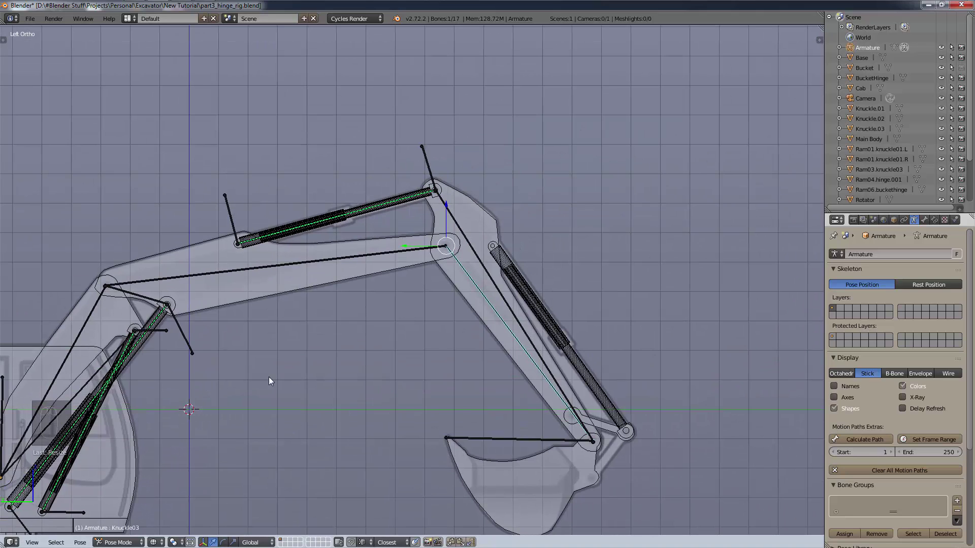
pyautogui.scroll(2, 513, 454)
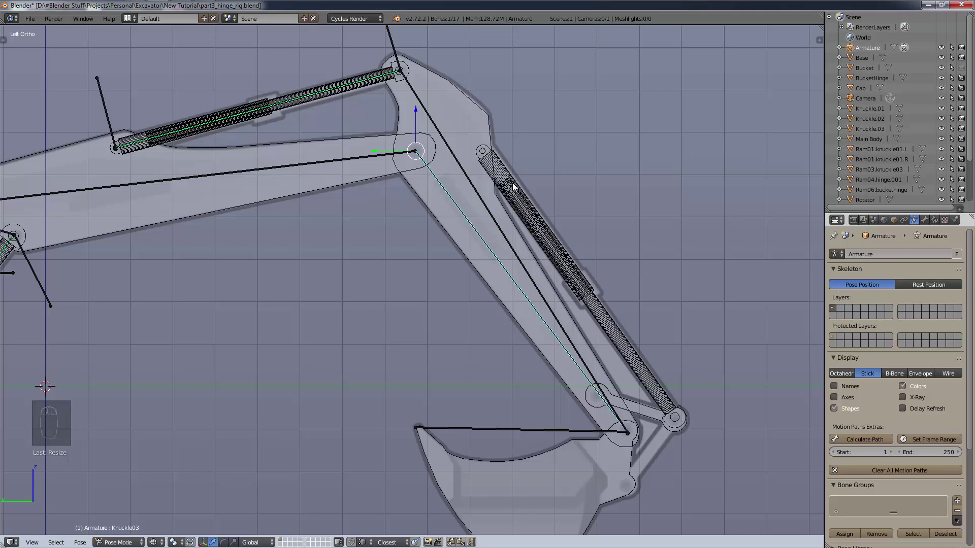
# - Return to Object Mode, select Ram06.buckethinge and snap the 3D cursor to its origin at the bucket link's outer pin
pyautogui.hotkey('ctrl', 'Tab')
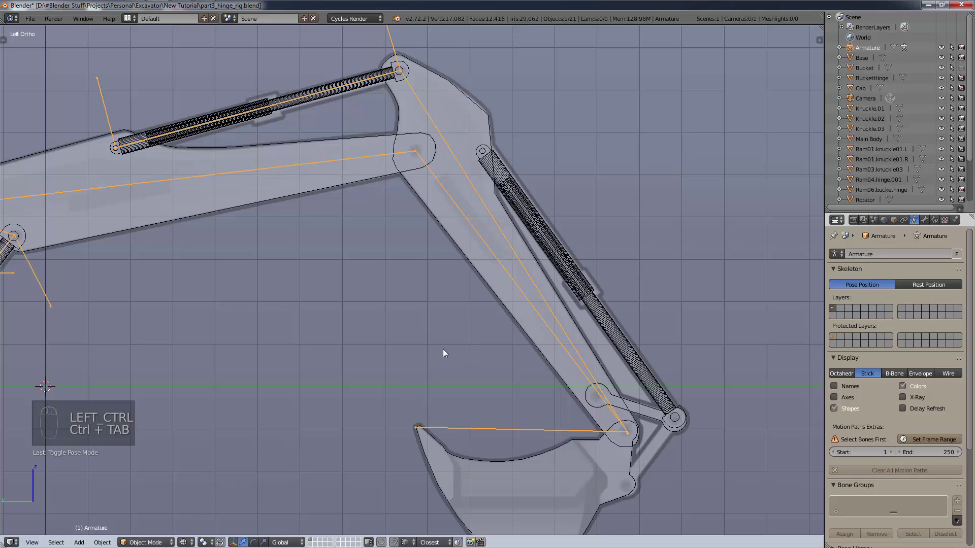
pyautogui.rightClick(523, 204)
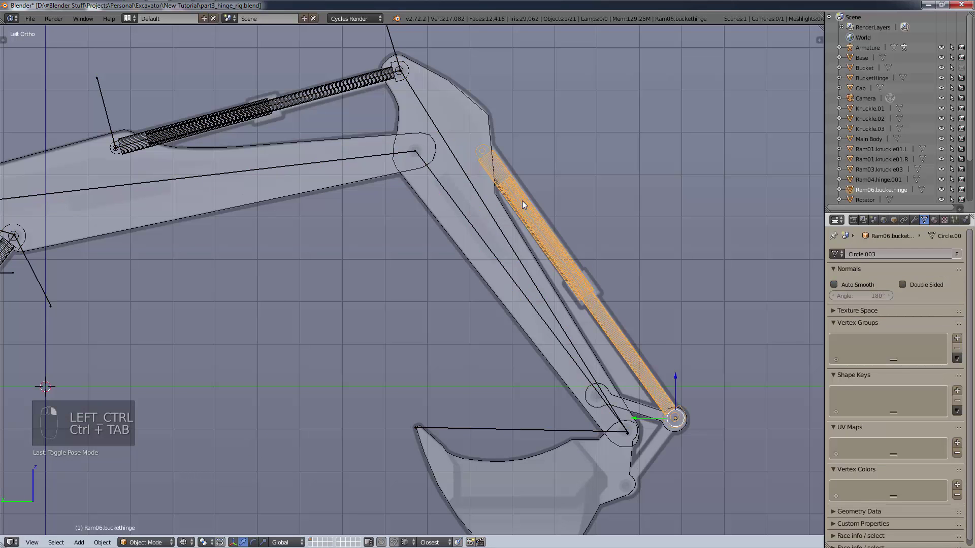
pyautogui.hotkey('shift', 's')
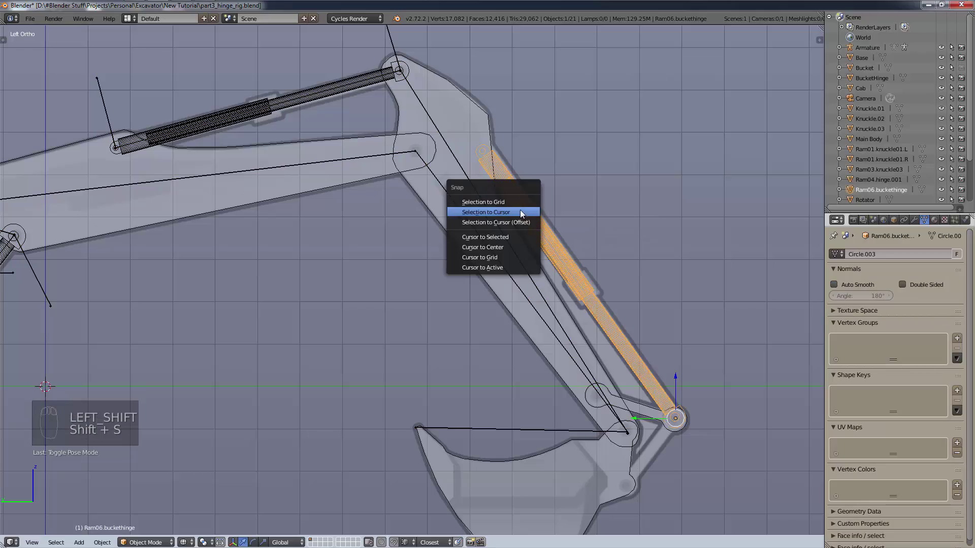
pyautogui.click(514, 238)
pyautogui.moveTo(706, 398); pyautogui.dragTo(667, 393, button='middle')
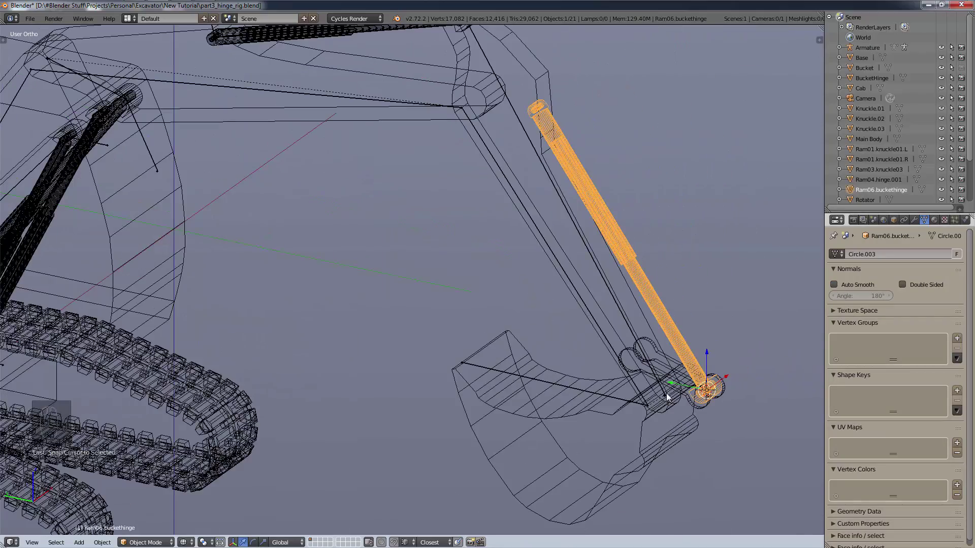
pyautogui.press('KP_3')
pyautogui.press('ctrl+KP_3')
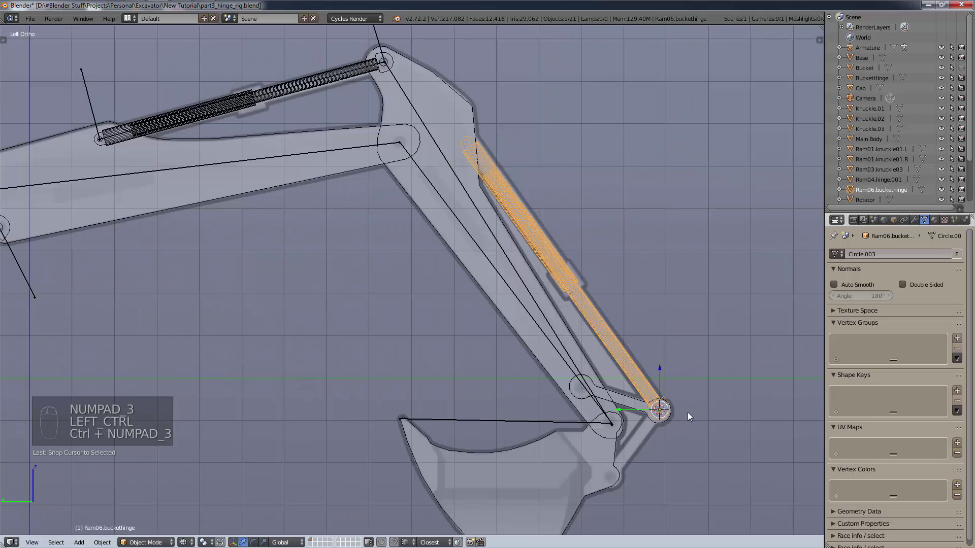
# - Put the Armature in Edit Mode and add a new bone at the 3D cursor on the bucket link's outer pin
pyautogui.click(866, 48)
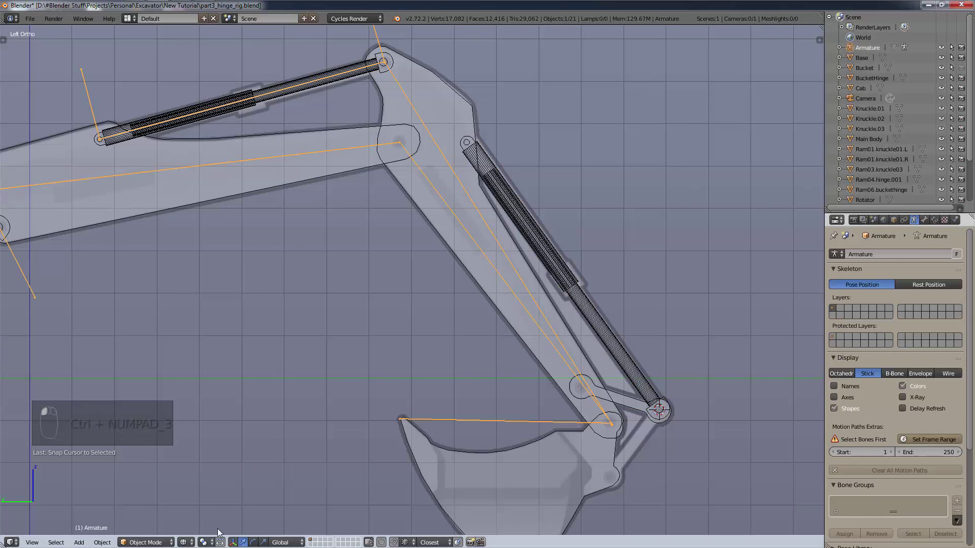
pyautogui.click(172, 542)
pyautogui.click(172, 519)
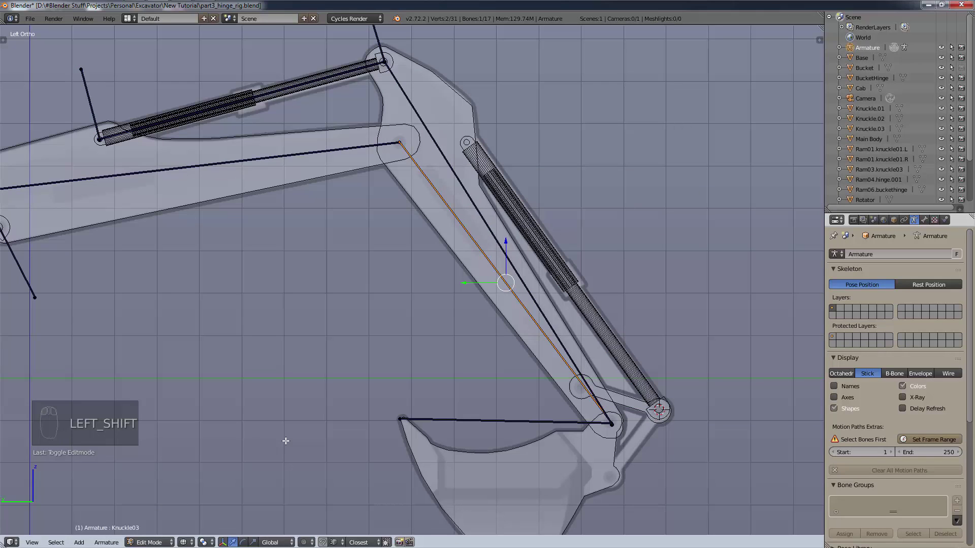
pyautogui.hotkey('shift', 'a')
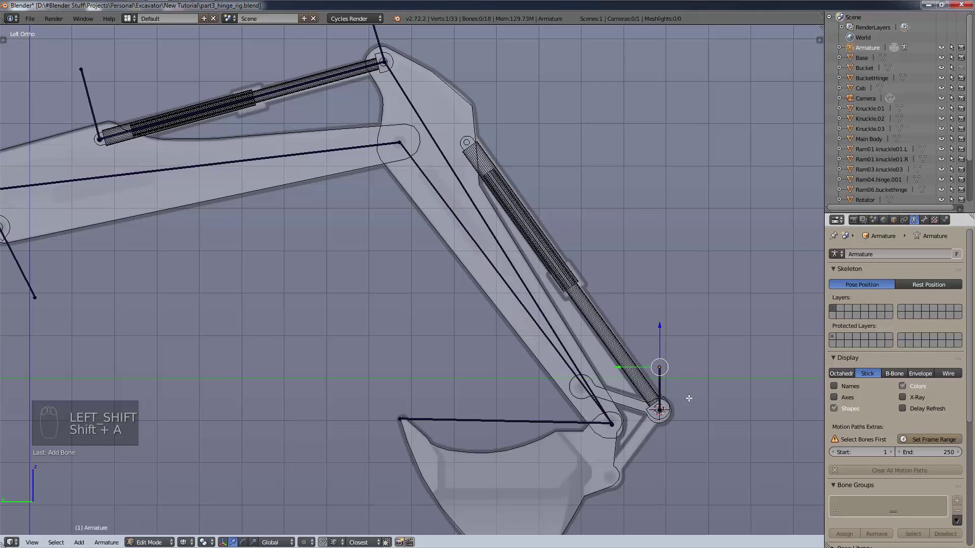
# - Move the new bone's tip along the bucket ram and centre it on the ram's upper pin
pyautogui.press('g')
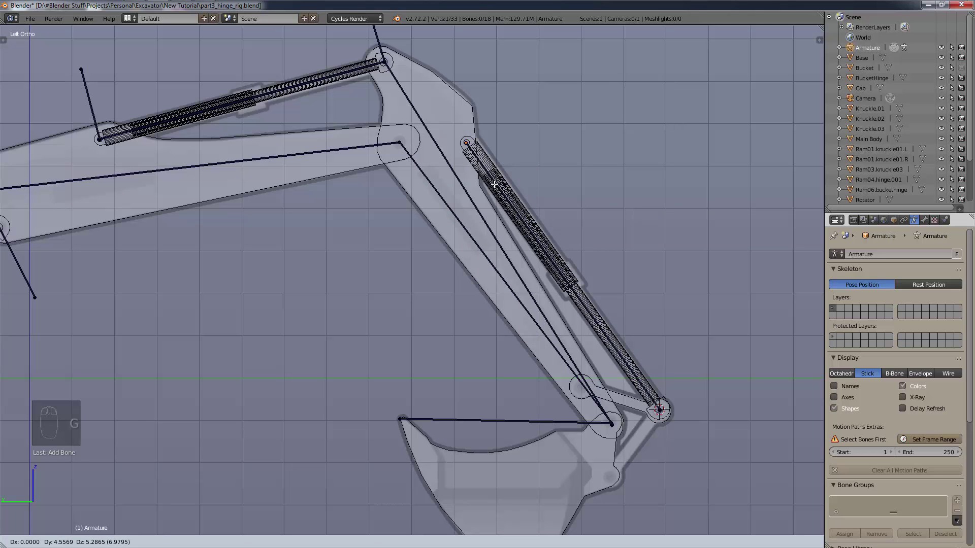
pyautogui.click(495, 183)
pyautogui.scroll(15, 495, 183)
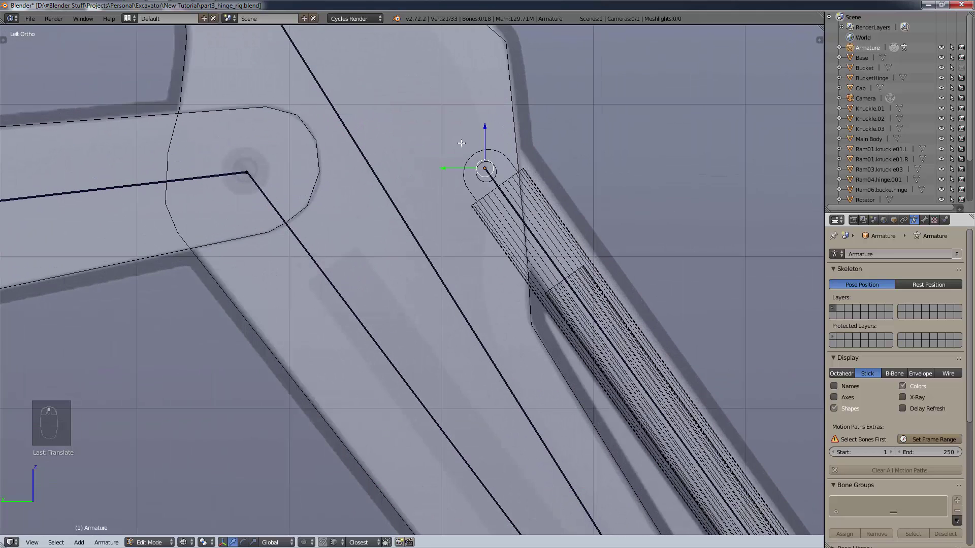
pyautogui.scroll(2, 513, 223)
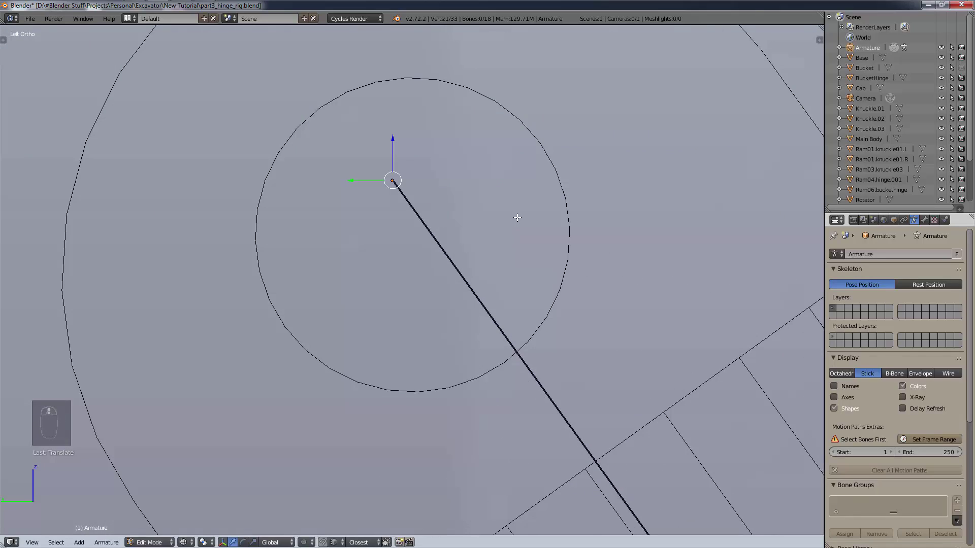
pyautogui.press('g')
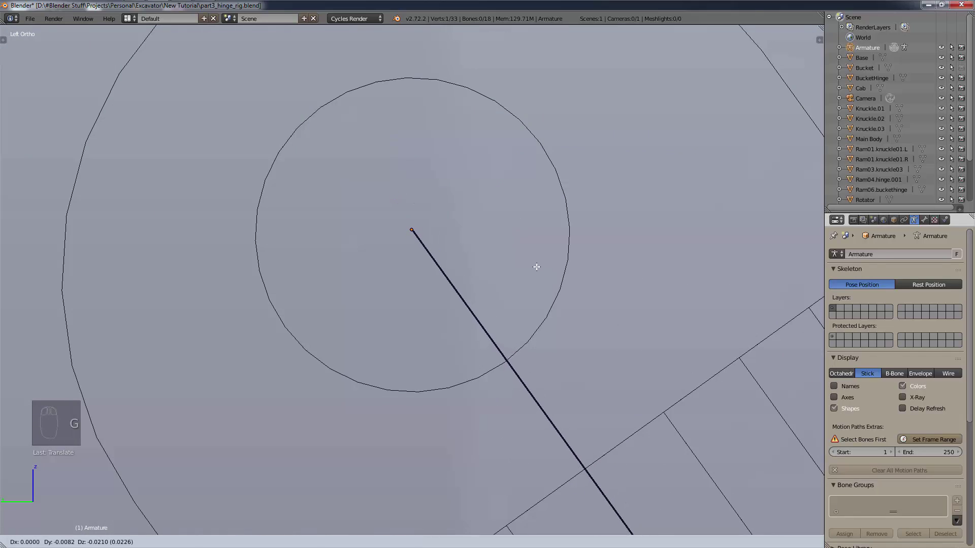
pyautogui.click(536, 268)
# - Reverse the direction of the new ram bone while checking it in Octahedral display, and return the display to Stick
pyautogui.scroll(-15, 611, 337)
pyautogui.scroll(-4, 748, 407)
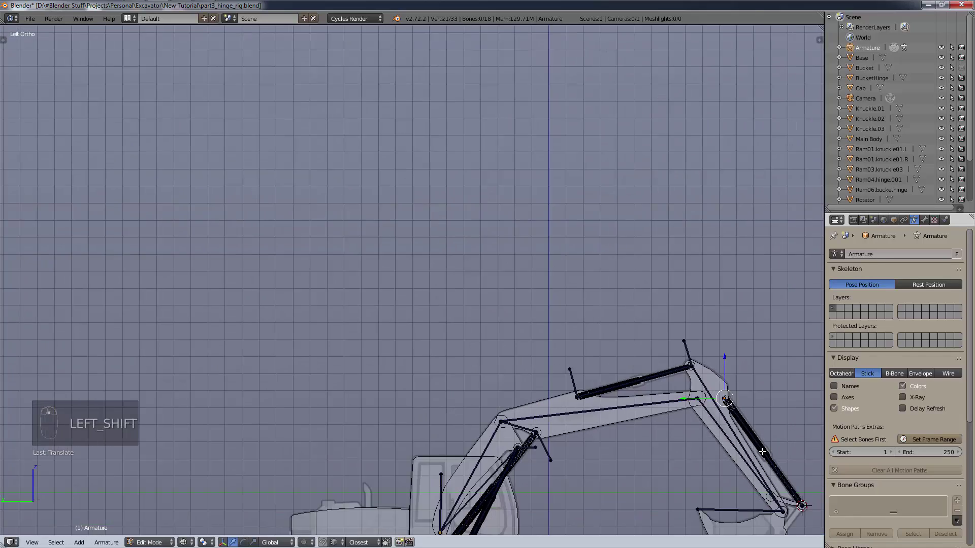
pyautogui.keyDown('shift'); pyautogui.moveTo(748, 406); pyautogui.dragTo(567, 291, button='middle'); pyautogui.keyUp('shift')
pyautogui.scroll(8, 625, 411)
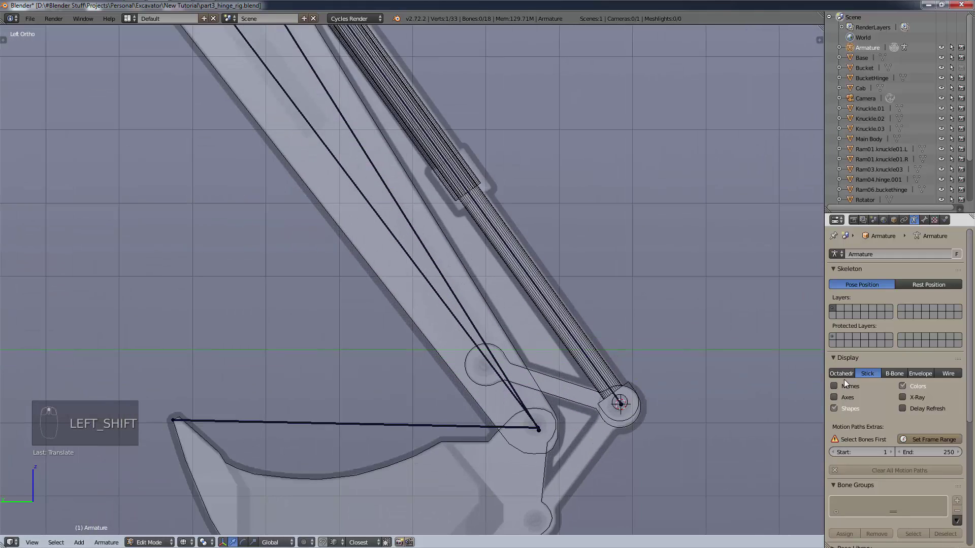
pyautogui.click(842, 374)
pyautogui.scroll(-5, 742, 311)
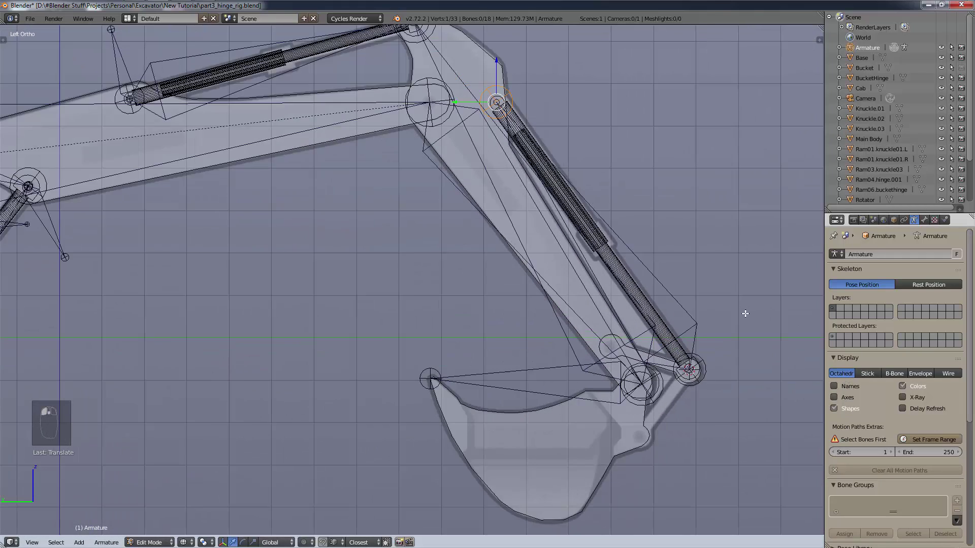
pyautogui.rightClick(686, 288)
pyautogui.press('w')
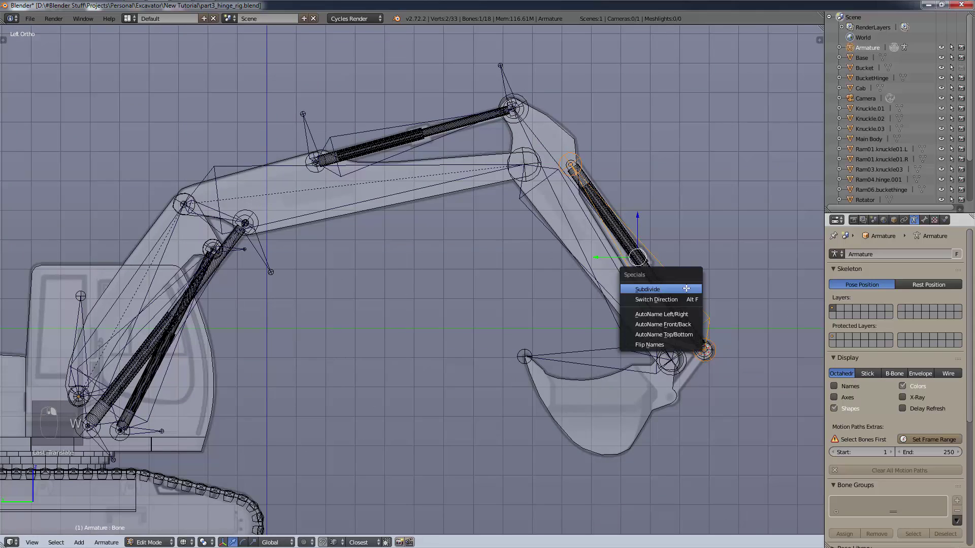
pyautogui.click(687, 298)
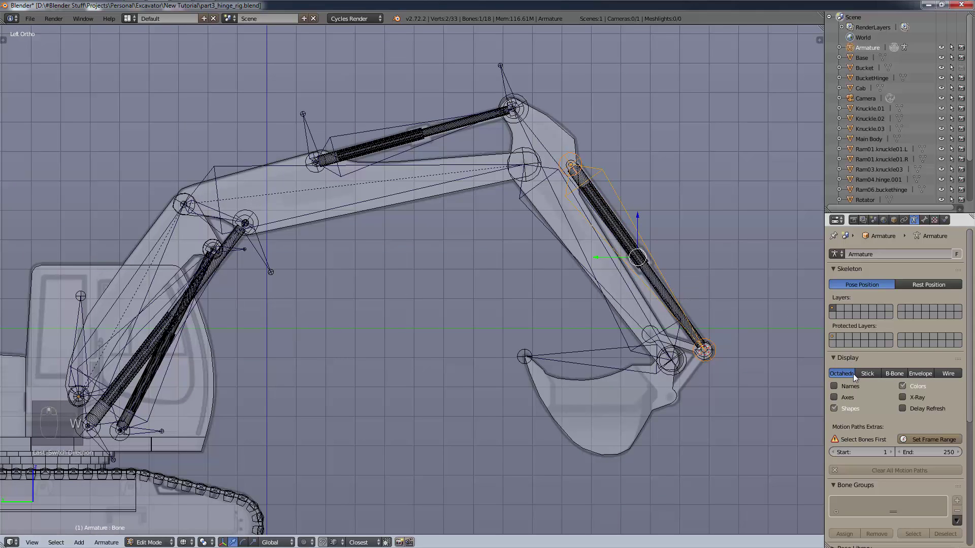
pyautogui.click(871, 376)
# - Rename the bucket ram bone as Ram04.buckethinge
pyautogui.scroll(3, 768, 357)
pyautogui.keyDown('shift'); pyautogui.moveTo(697, 345); pyautogui.dragTo(629, 387, button='middle'); pyautogui.keyUp('shift')
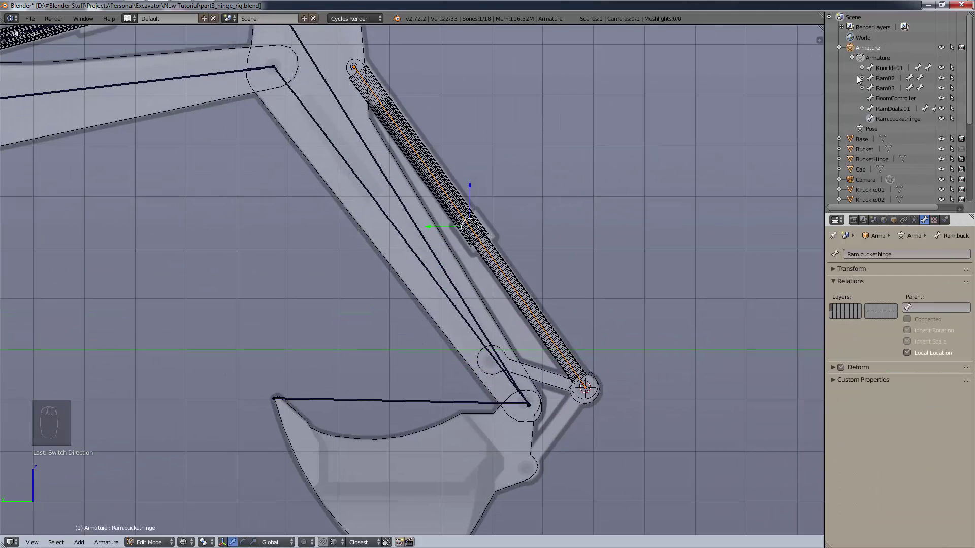
pyautogui.click(839, 47)
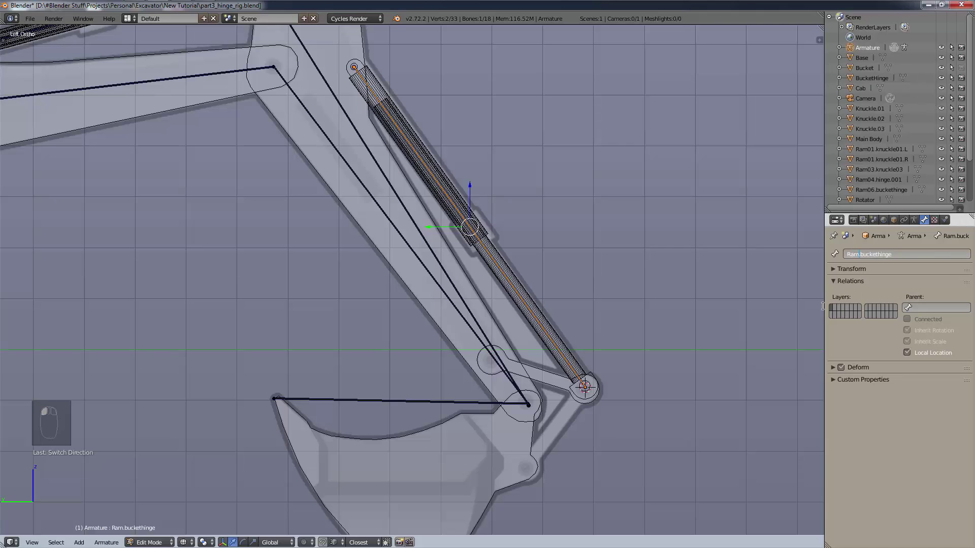
pyautogui.write('04')
pyautogui.press('Return')
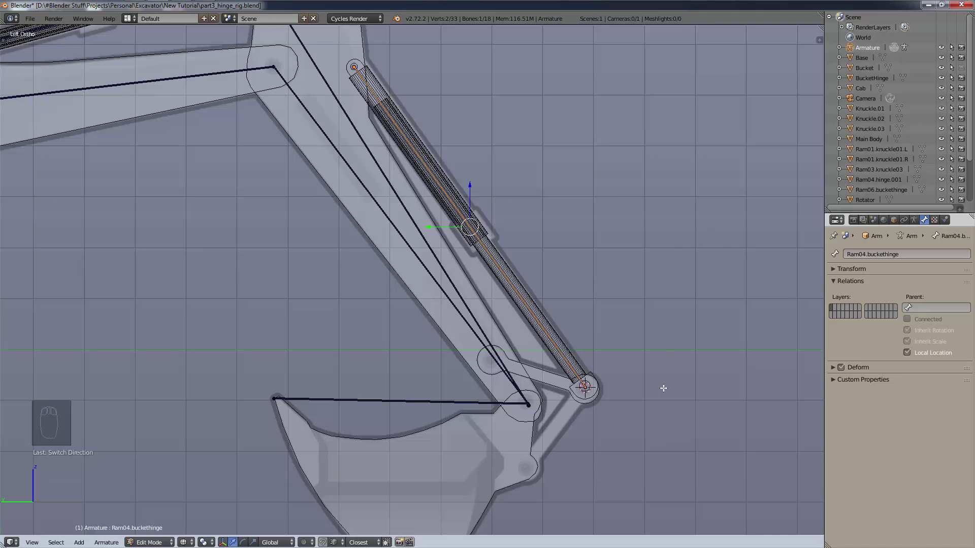
# - Select the bone joint at the bucket link's outer pin, check it in Octahedral display and return to Stick
pyautogui.rightClick(585, 390)
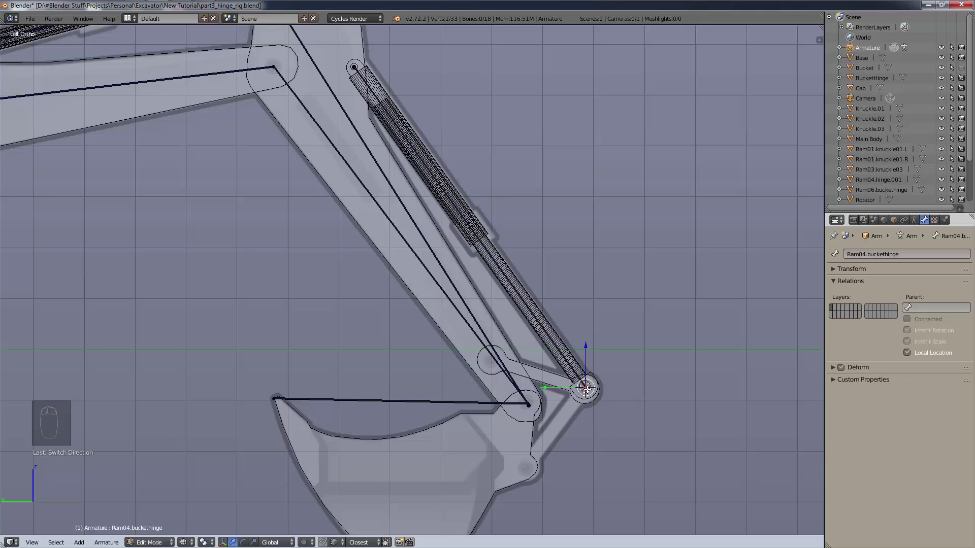
pyautogui.click(906, 221)
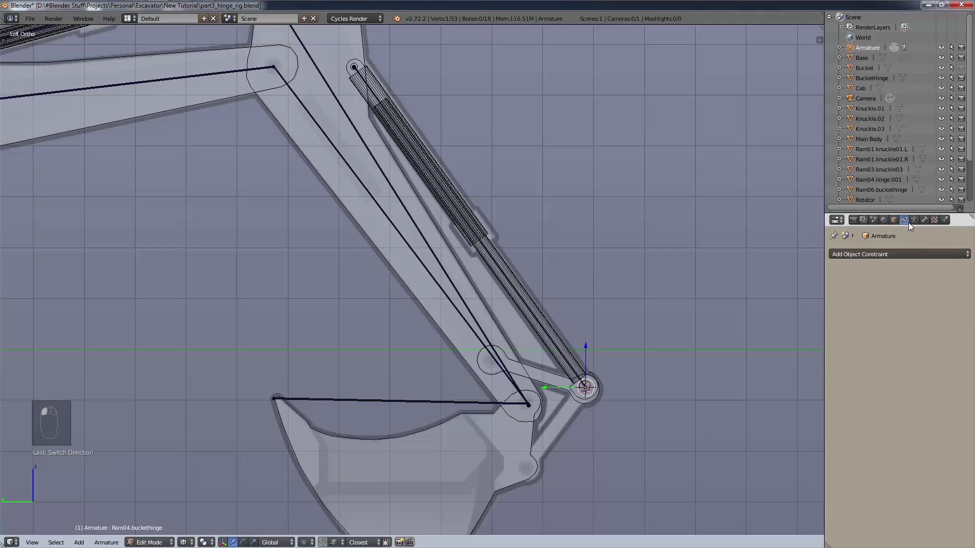
pyautogui.click(915, 222)
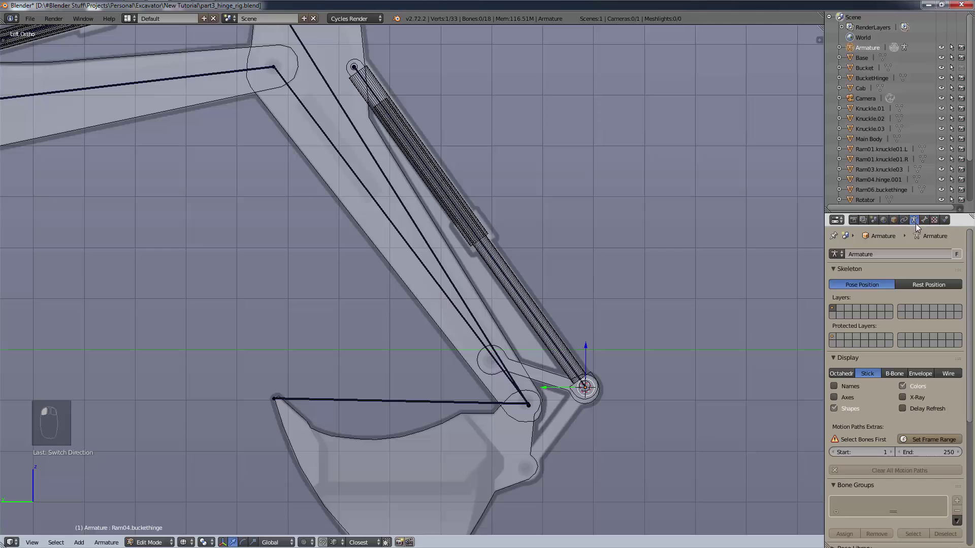
pyautogui.click(848, 374)
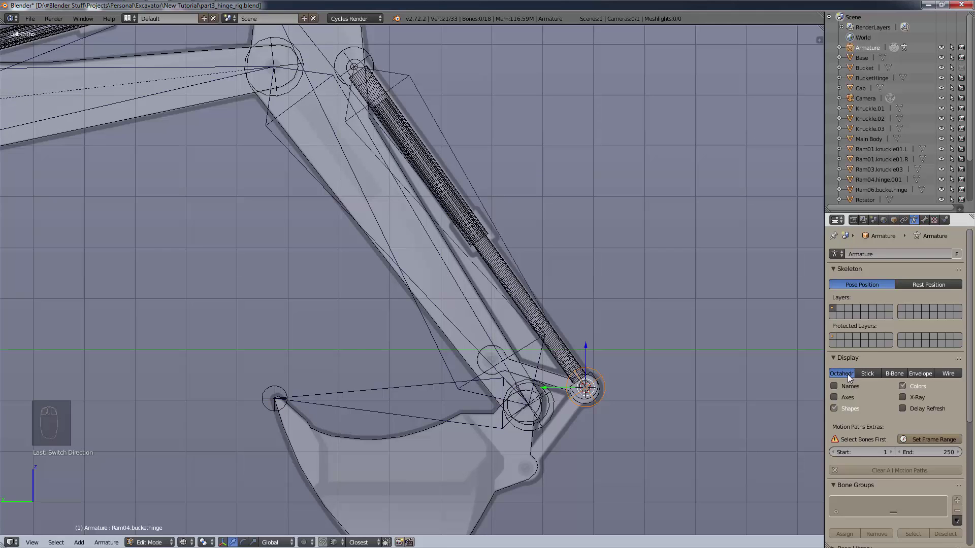
pyautogui.click(870, 373)
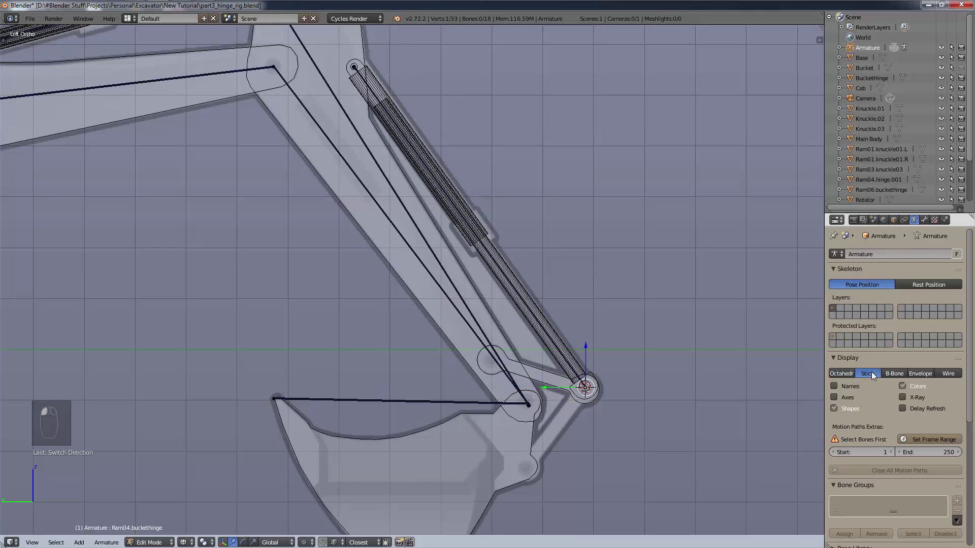
# - Extrude a short bone up and outward from the bucket link's outer pin and name it Ram04.buckethinge.tip
pyautogui.click(925, 221)
pyautogui.press('e')
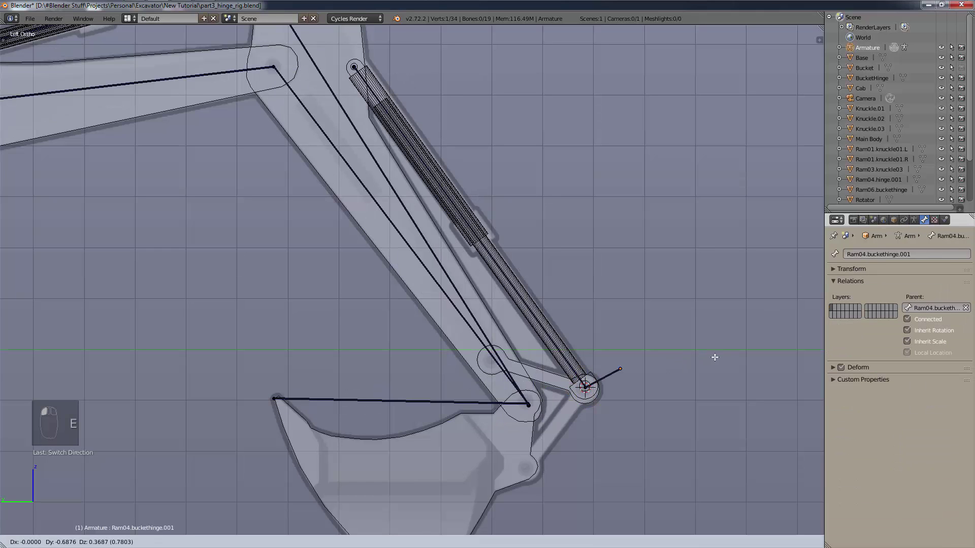
pyautogui.click(718, 341)
pyautogui.click(962, 255)
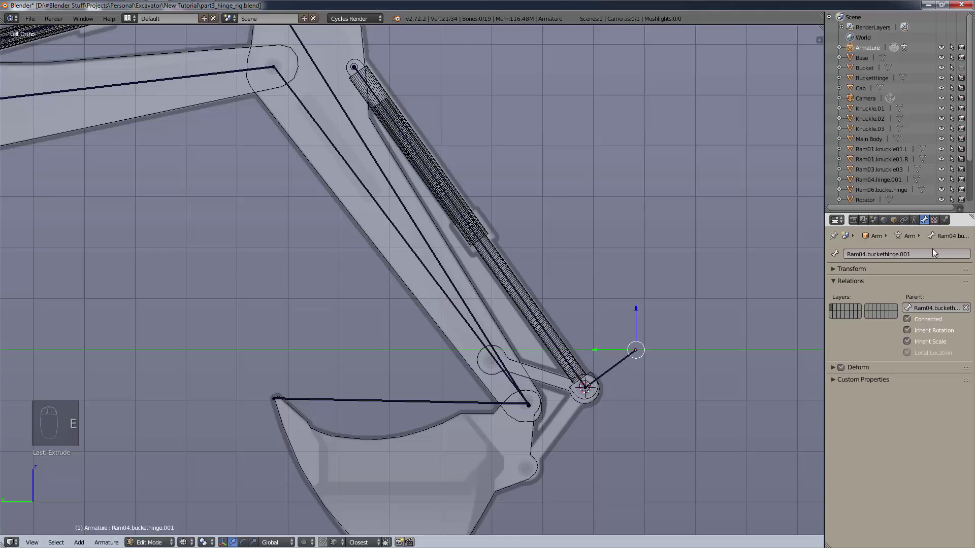
pyautogui.press('BackSpace')
pyautogui.press('BackSpace')
pyautogui.press('BackSpace')
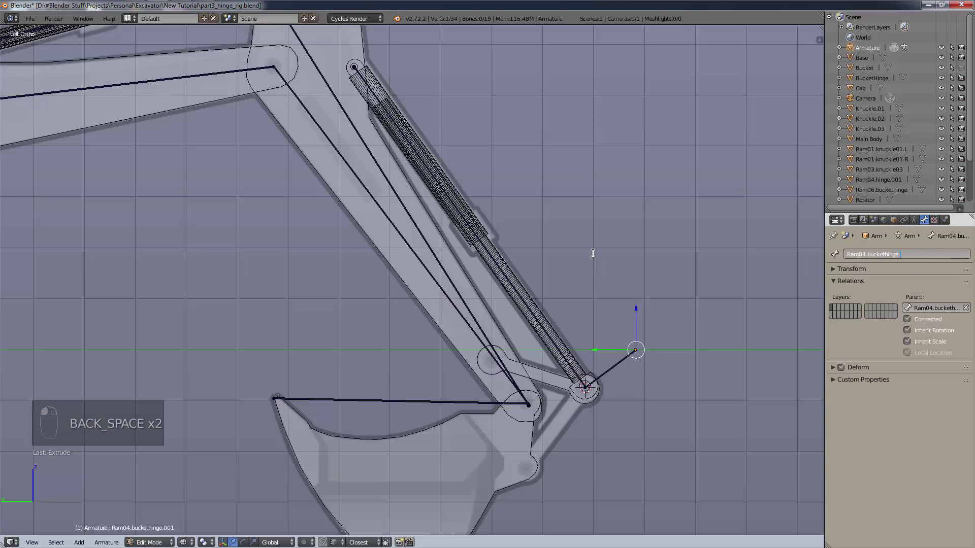
pyautogui.press('Return')
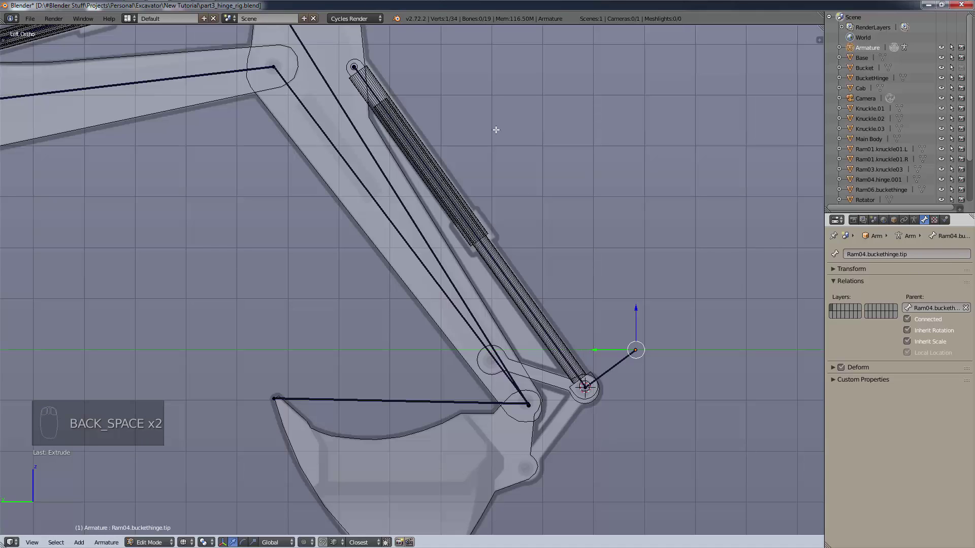
# - Extrude a short bone up and outward from the ram's upper pin and name it Ram04.buckethinge.base
pyautogui.rightClick(351, 66)
pyautogui.press('e')
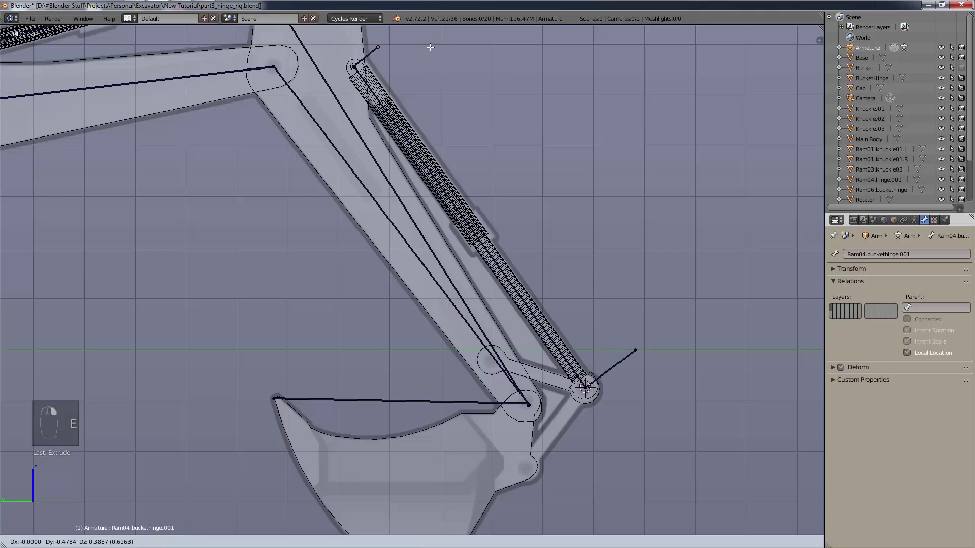
pyautogui.click(458, 34)
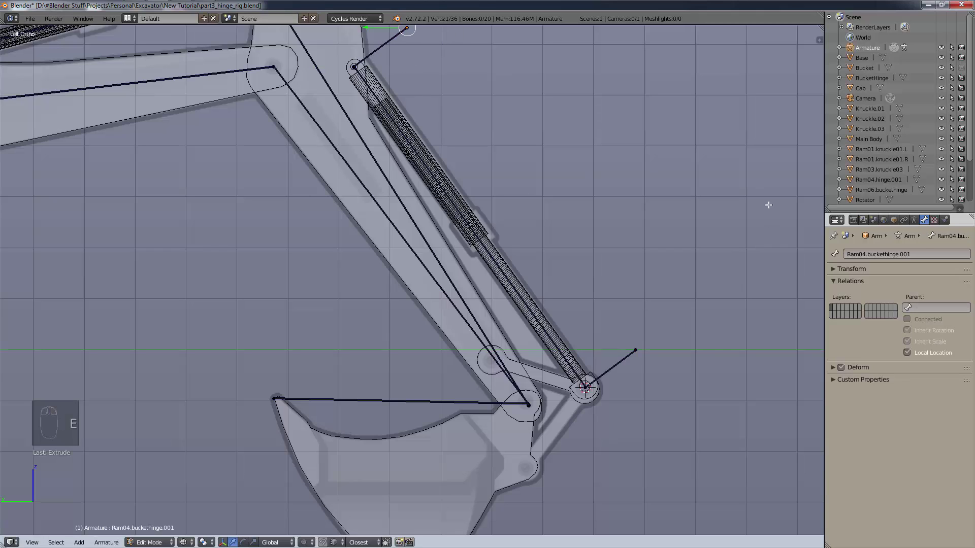
pyautogui.click(953, 257)
pyautogui.click(953, 256)
pyautogui.press('BackSpace')
pyautogui.press('BackSpace')
pyautogui.press('BackSpace')
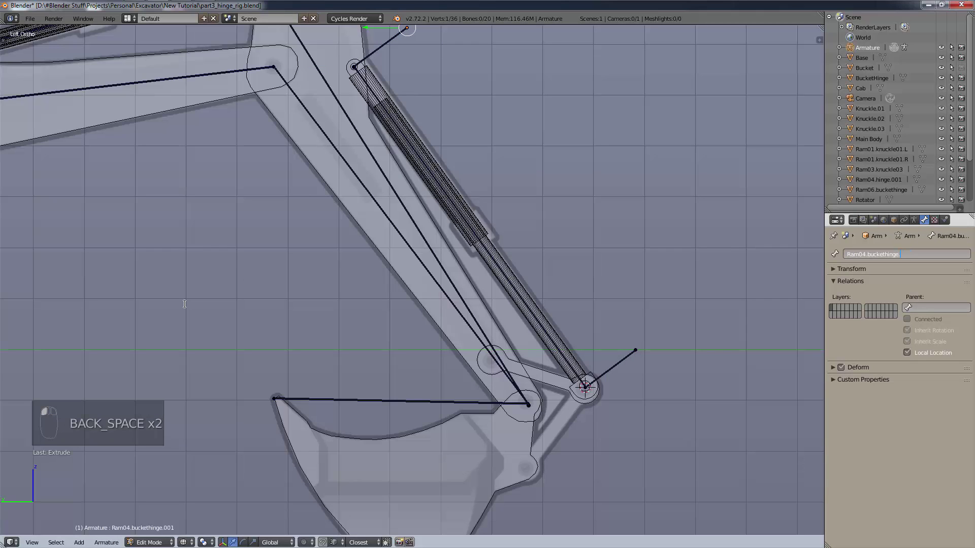
pyautogui.write('base')
pyautogui.press('Return')
# - Parent Ram04.buckethinge.base to Ram04.buckethinge without Inherit Scale, and turn off Connected and Inherit Scale for Ram04.buckethinge.tip
pyautogui.click(936, 308)
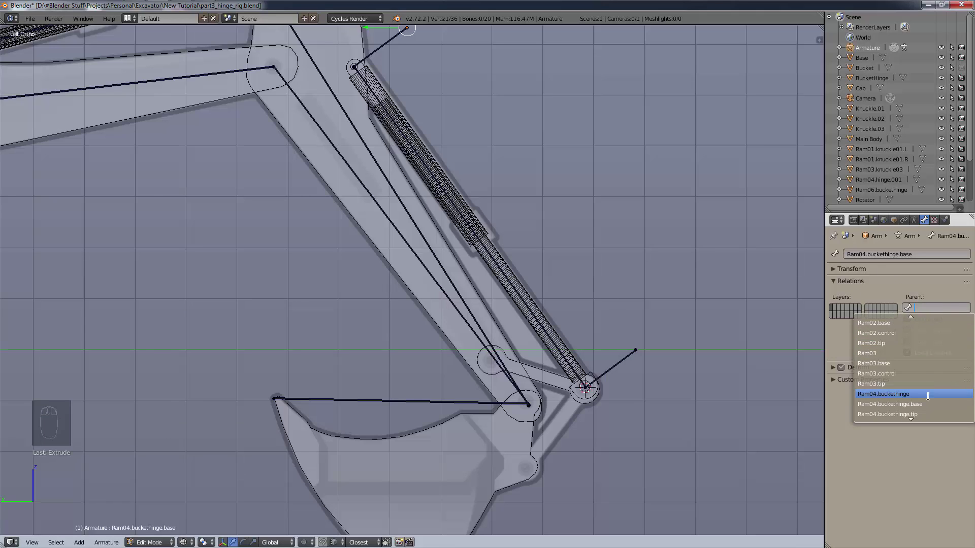
pyautogui.click(914, 413)
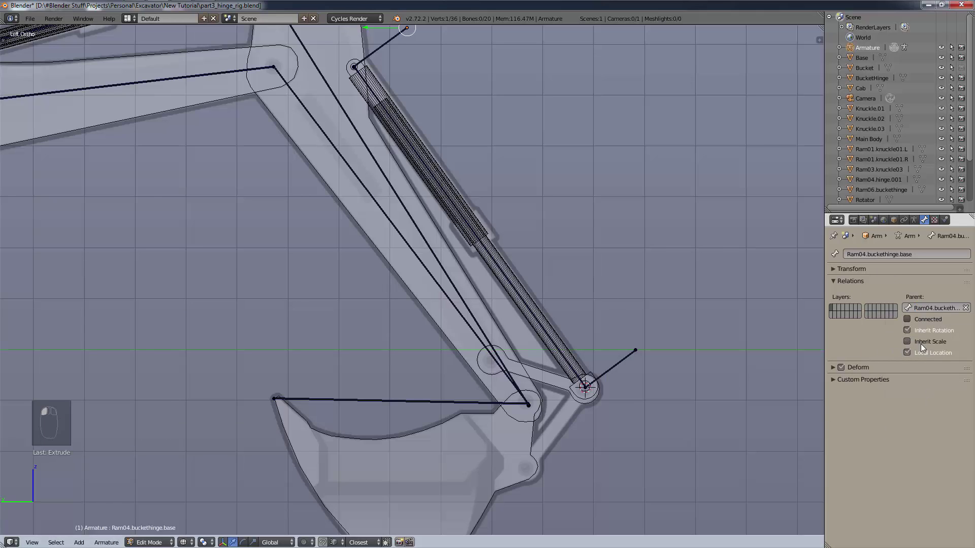
pyautogui.rightClick(615, 366)
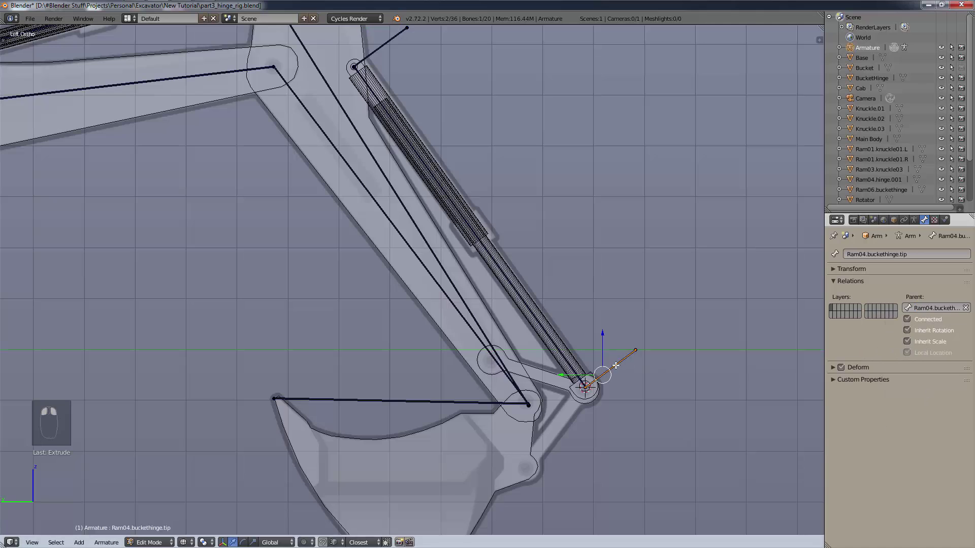
pyautogui.click(922, 321)
pyautogui.click(932, 341)
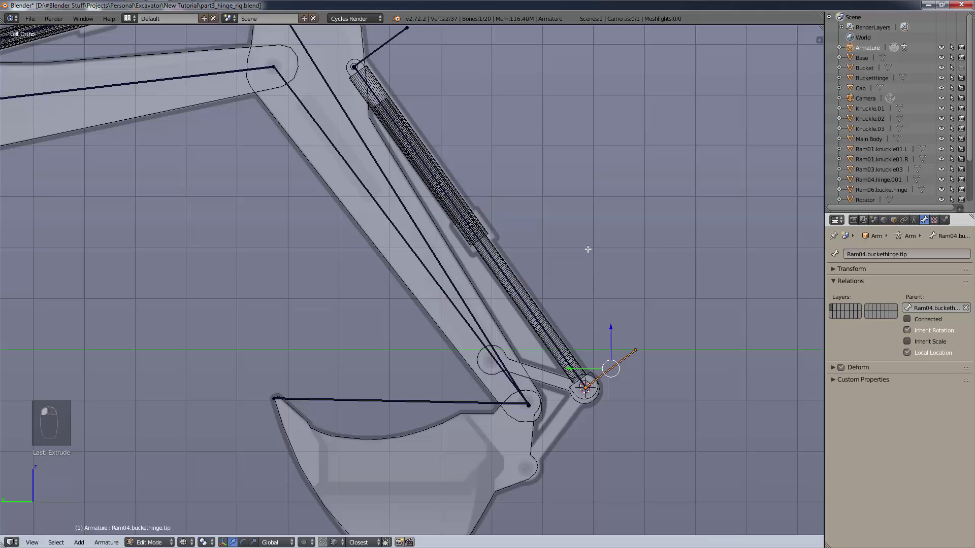
# - Select the Ram04.buckethinge bone, put the Armature in Pose Mode and try scaling the bone
pyautogui.scroll(-3, 581, 160)
pyautogui.scroll(1, 574, 220)
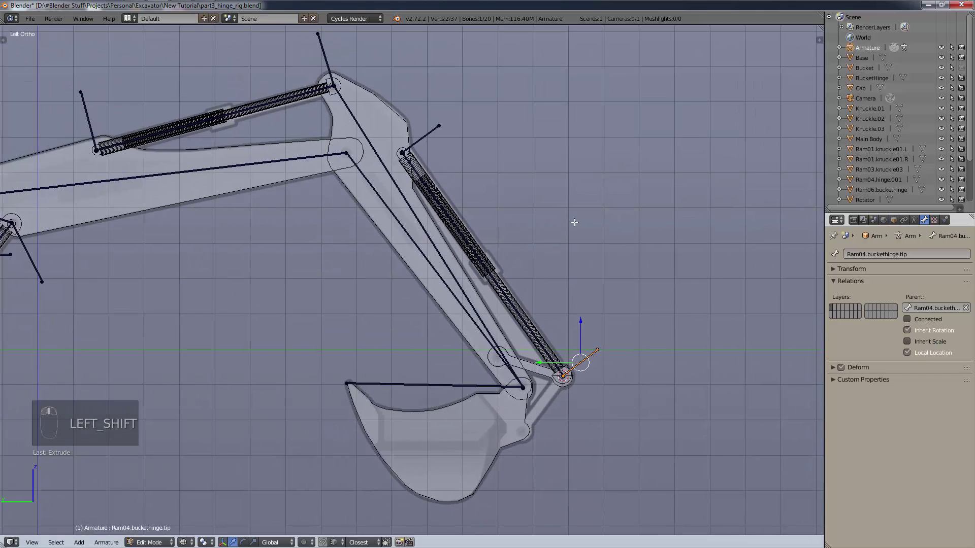
pyautogui.rightClick(449, 216)
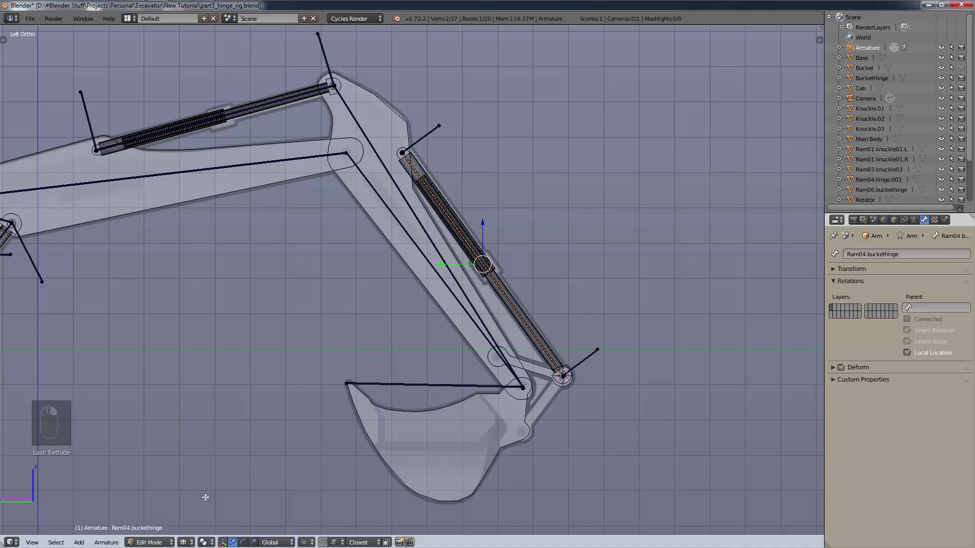
pyautogui.click(163, 543)
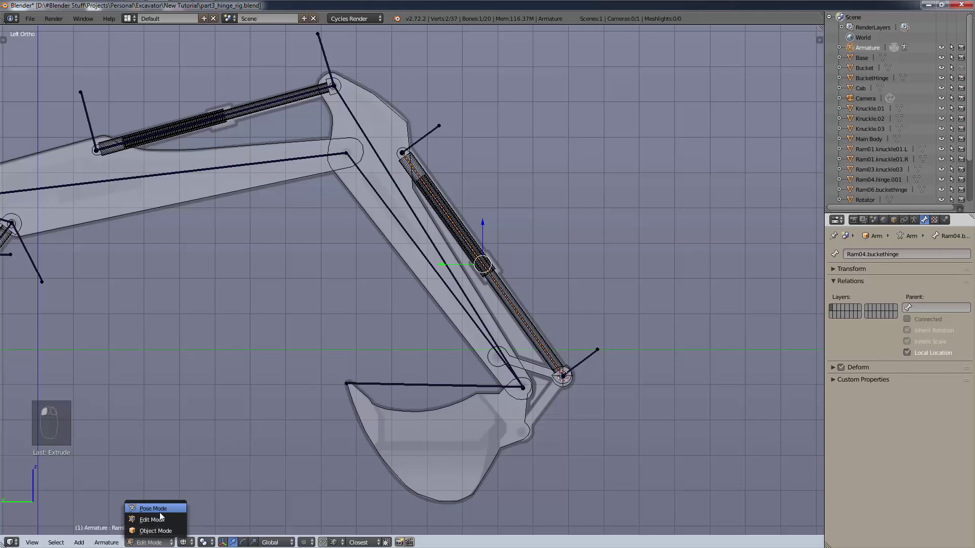
pyautogui.click(158, 508)
pyautogui.press('s')
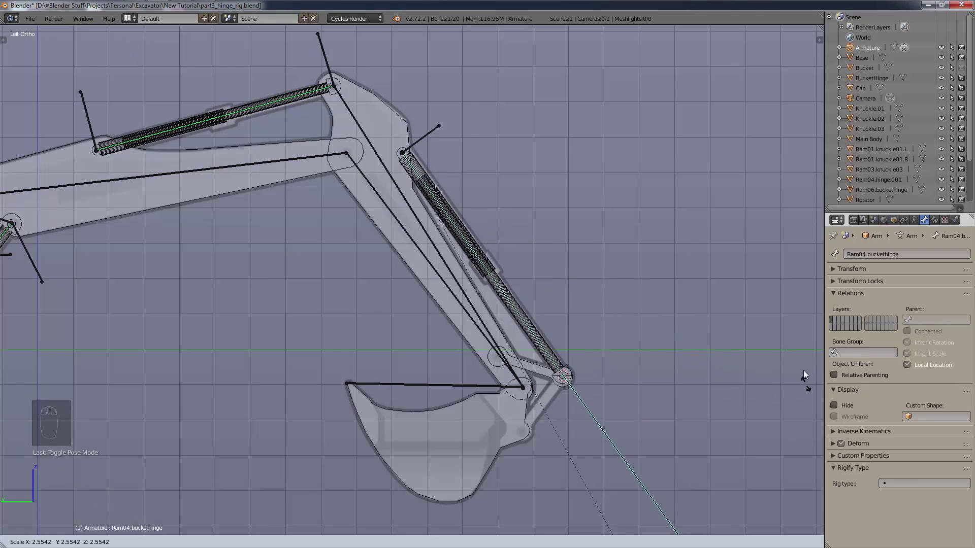
pyautogui.rightClick(570, 182)
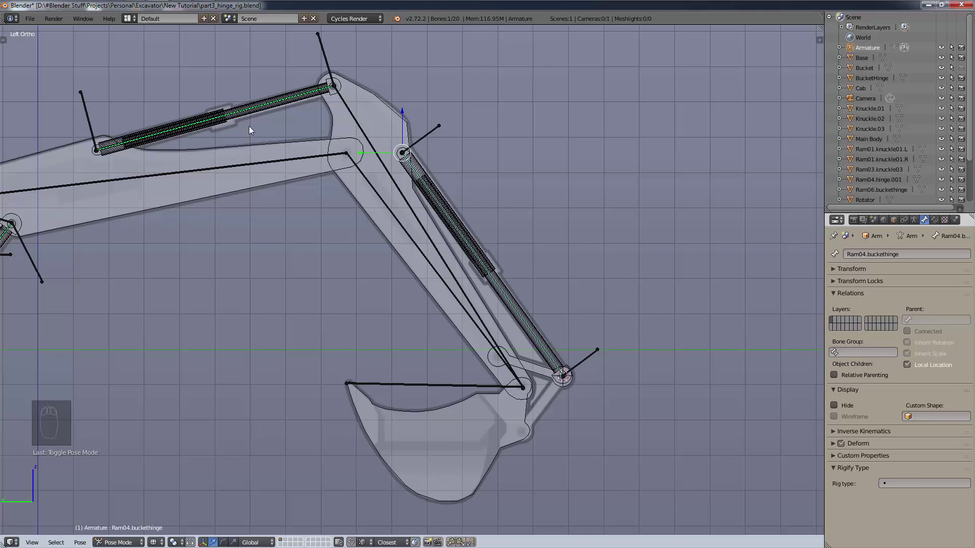
# - Examine how the existing ram control bones Ram03.control and RamDuals01.Control are placed along the excavator arm
pyautogui.rightClick(338, 103)
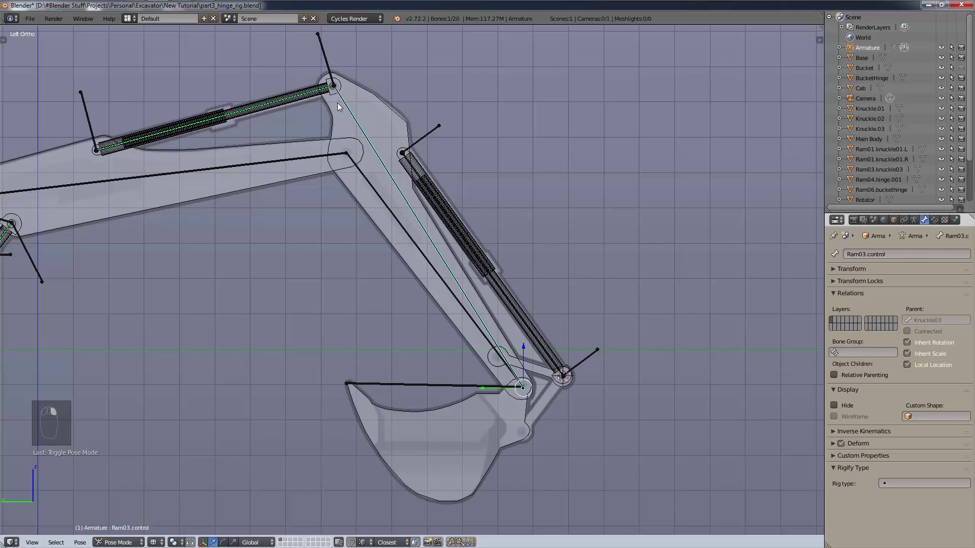
pyautogui.keyDown('shift'); pyautogui.moveTo(362, 237); pyautogui.dragTo(715, 188, button='middle'); pyautogui.keyUp('shift')
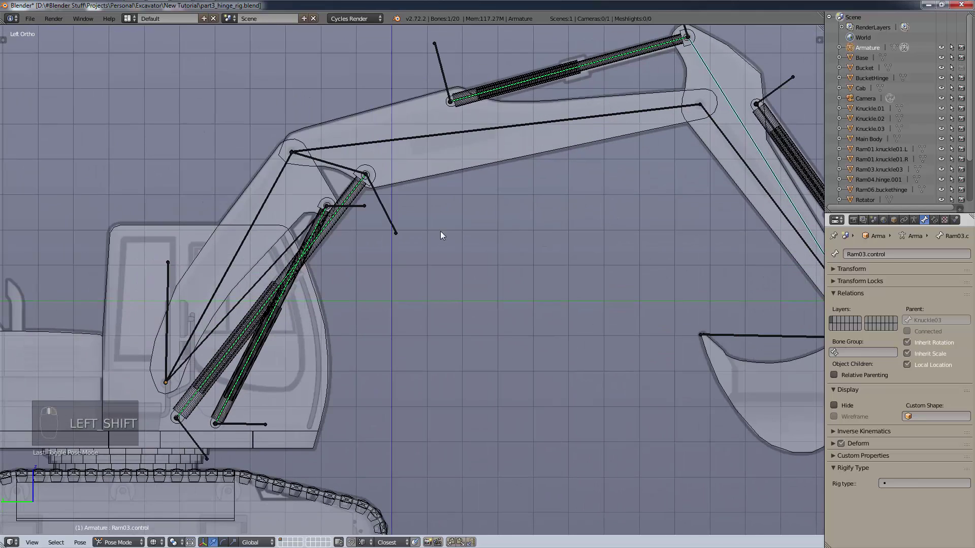
pyautogui.rightClick(282, 267)
pyautogui.keyDown('shift'); pyautogui.moveTo(543, 219); pyautogui.dragTo(407, 298, button='middle'); pyautogui.keyUp('shift')
pyautogui.keyDown('shift'); pyautogui.moveTo(460, 321); pyautogui.dragTo(433, 315, button='middle'); pyautogui.keyUp('shift')
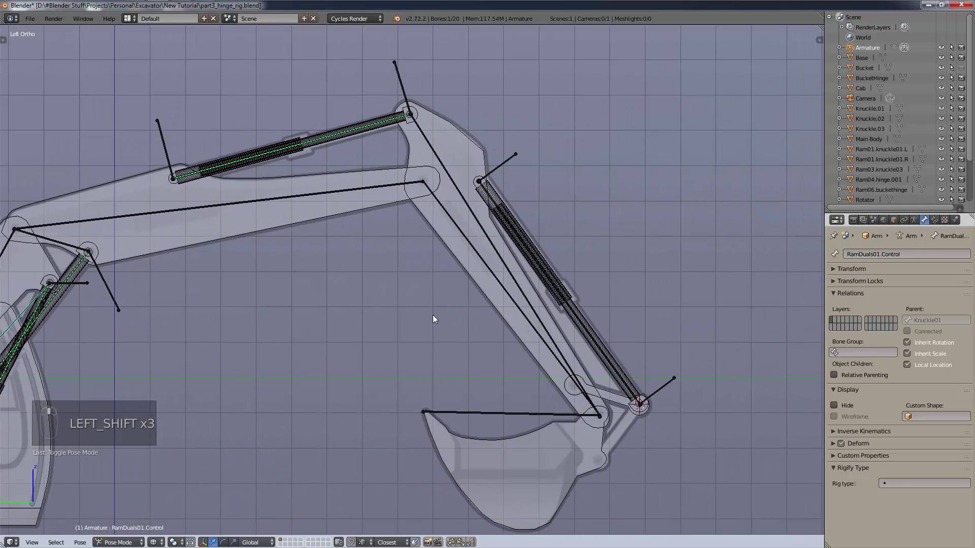
pyautogui.rightClick(494, 236)
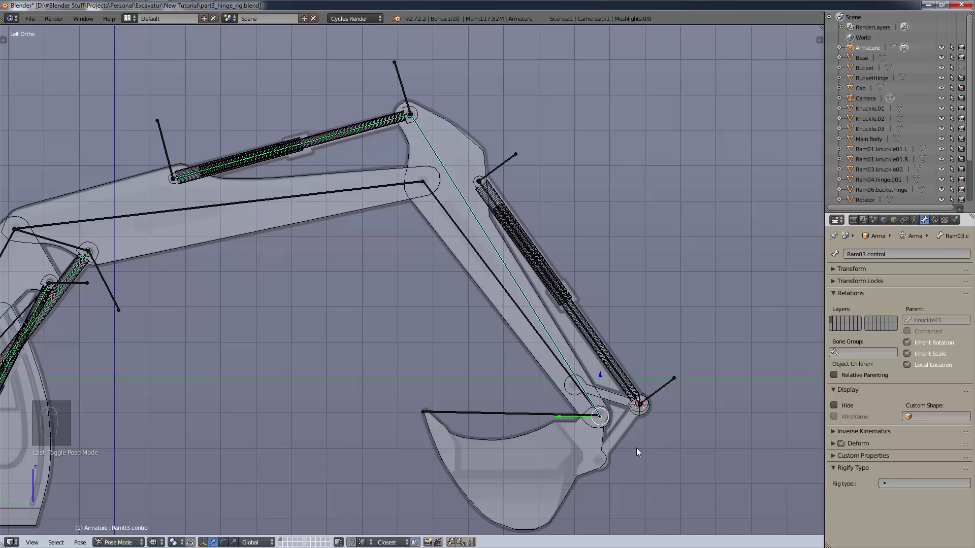
# - Place the 3D cursor on the bucket link's inner pin and select the Ram04.buckethinge.tip bone
pyautogui.scroll(2, 668, 445)
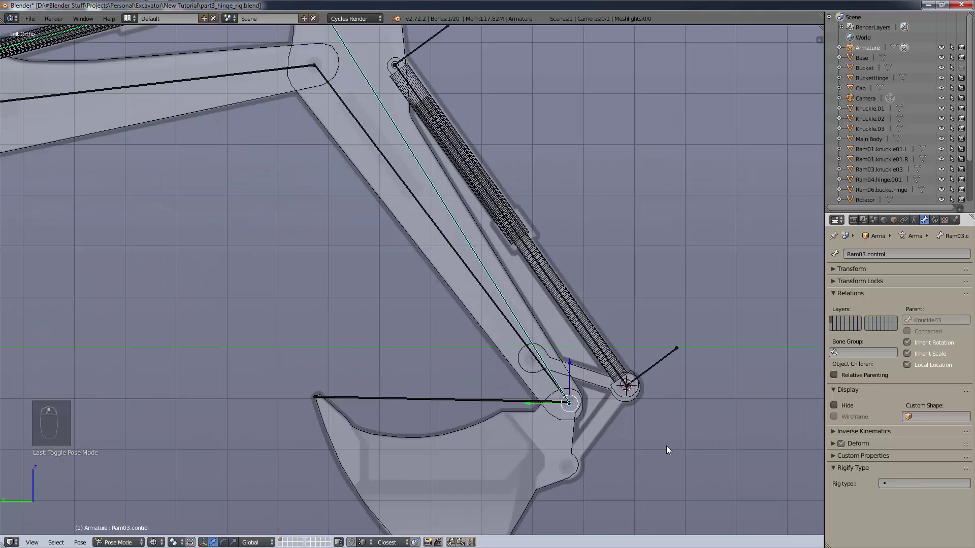
pyautogui.click(532, 360)
pyautogui.rightClick(630, 389)
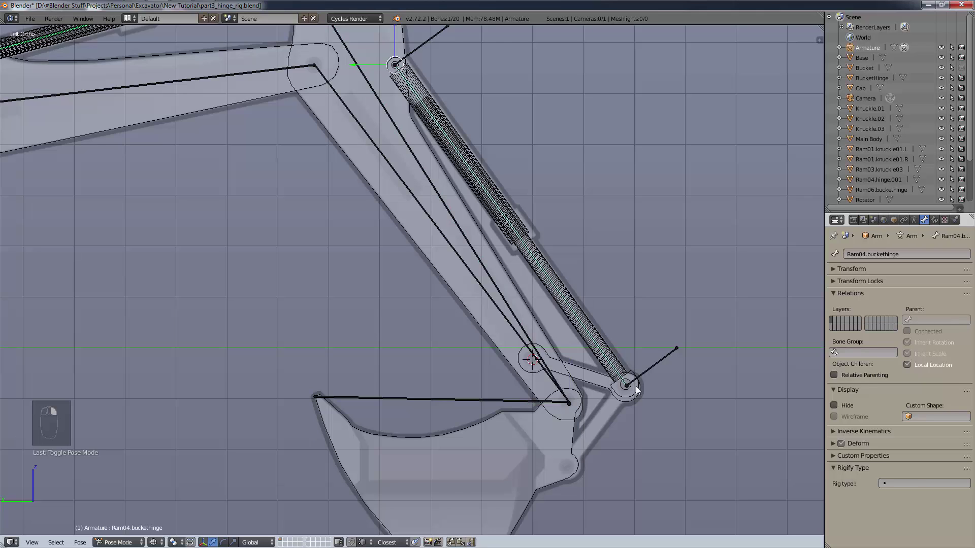
pyautogui.rightClick(630, 389)
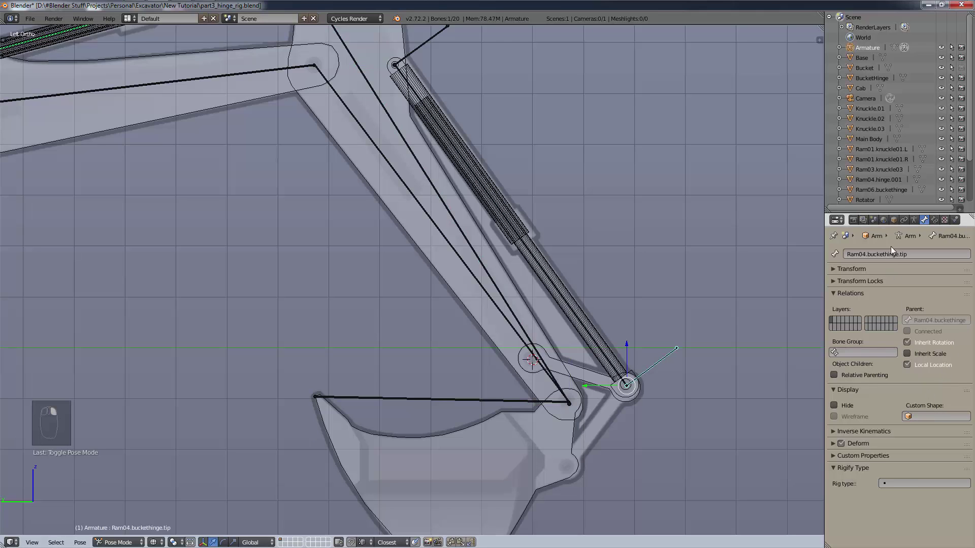
# - Display the bones as Octahedral and inspect them in solid shading, then restore Stick display and the left wireframe view
pyautogui.click(914, 220)
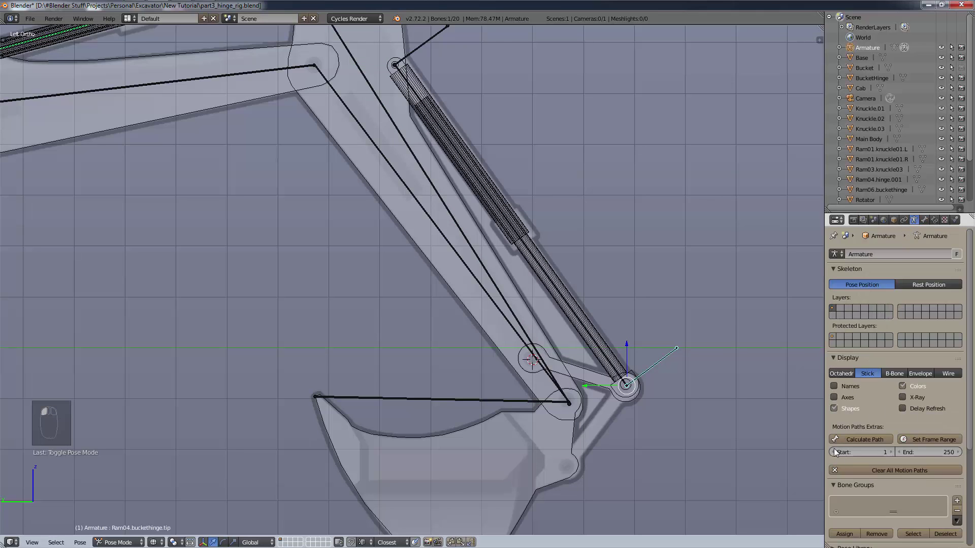
pyautogui.click(905, 220)
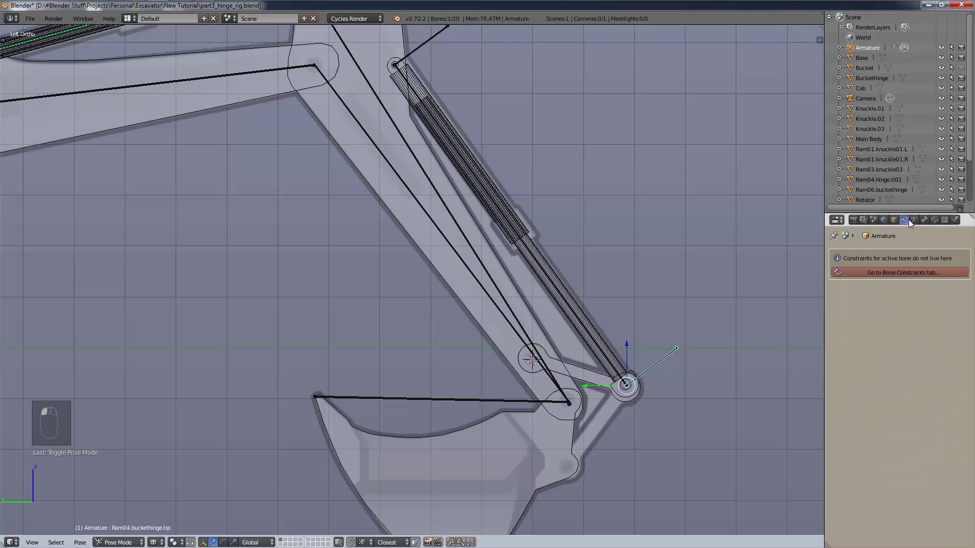
pyautogui.click(914, 219)
pyautogui.scroll(-5, 898, 341)
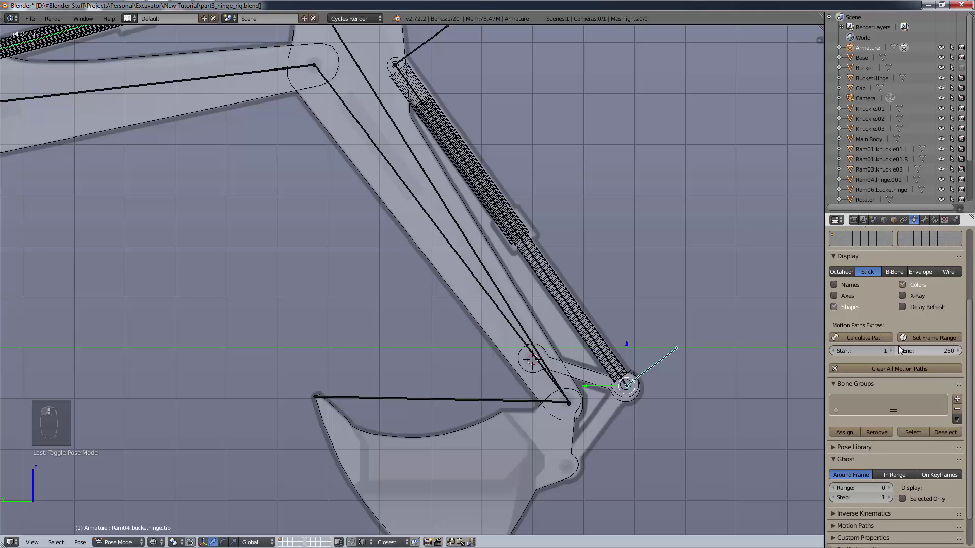
pyautogui.scroll(5, 902, 344)
pyautogui.click(842, 374)
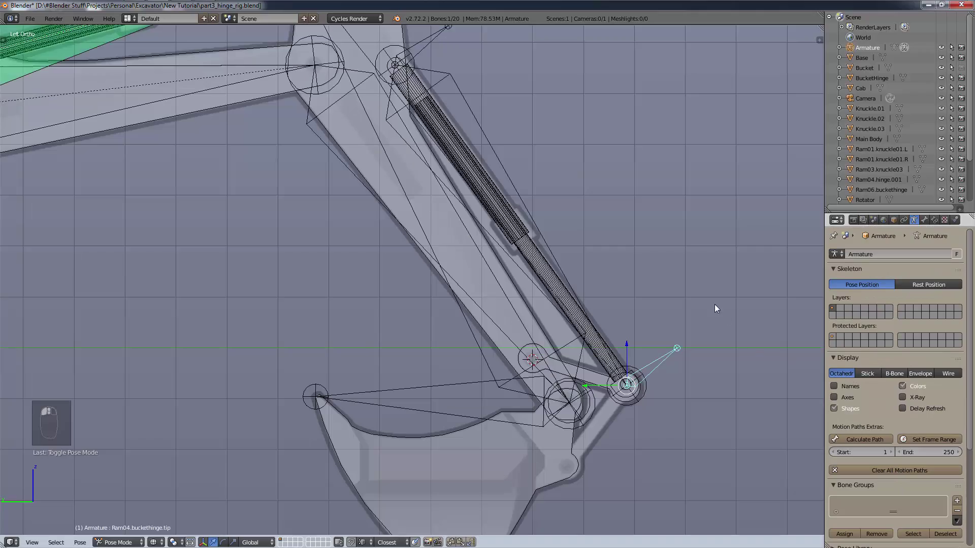
pyautogui.press('z')
pyautogui.moveTo(715, 304)
pyautogui.mouseDown(button='middle')
pyautogui.moveTo(705, 193)
pyautogui.moveTo(671, 176)
pyautogui.moveTo(620, 239)
pyautogui.mouseUp(button='middle')
pyautogui.hotkey('shift', 'z')
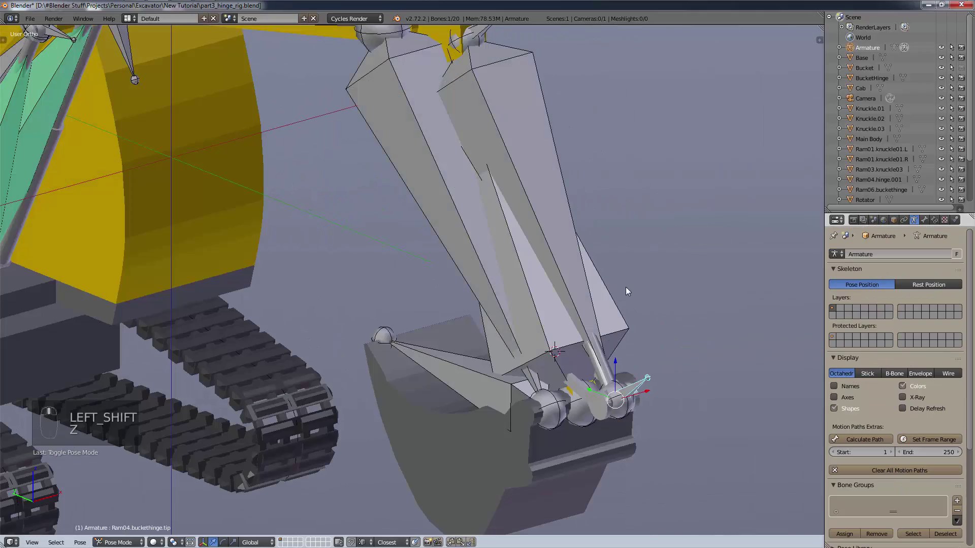
pyautogui.moveTo(663, 275); pyautogui.dragTo(768, 282, button='middle')
pyautogui.scroll(3, 728, 286)
pyautogui.click(866, 373)
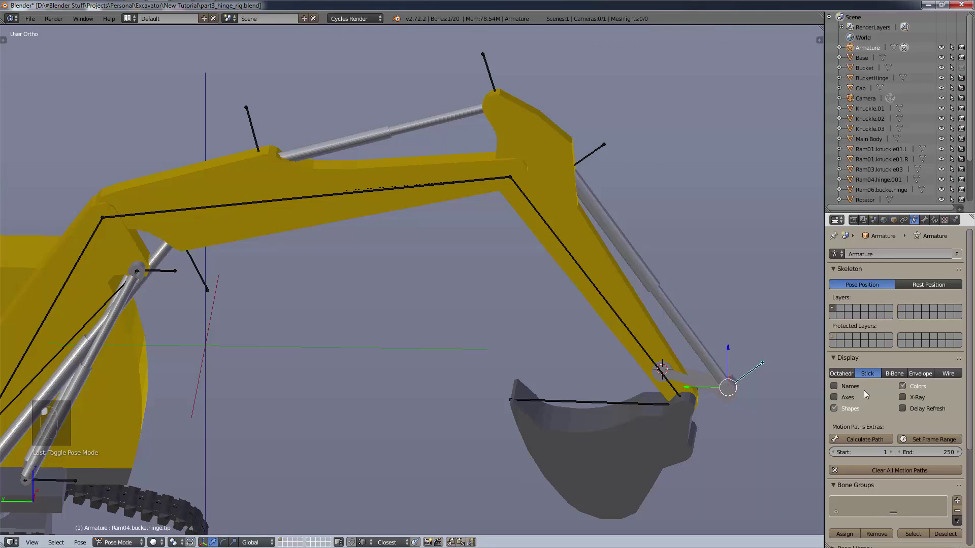
pyautogui.press('KP_3')
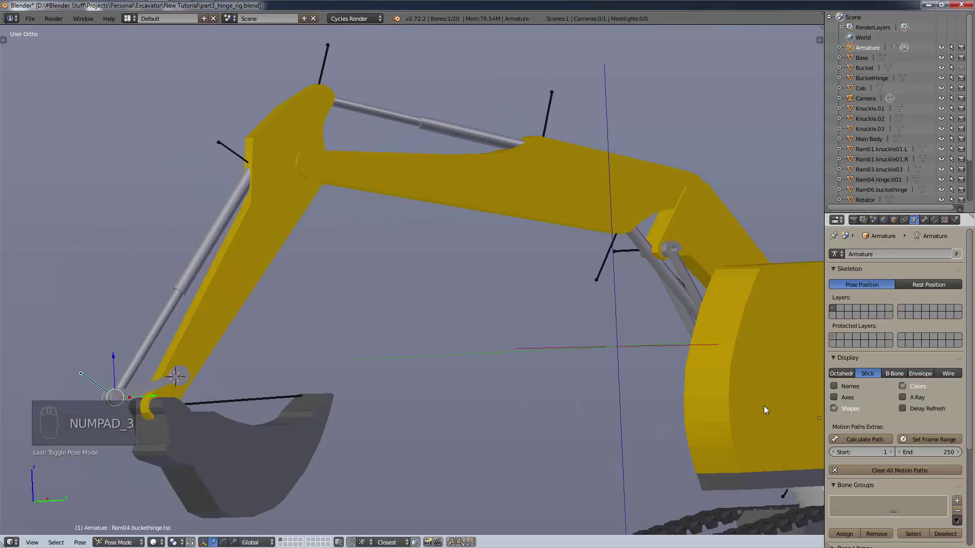
pyautogui.press('ctrl+KP_3')
pyautogui.press('z')
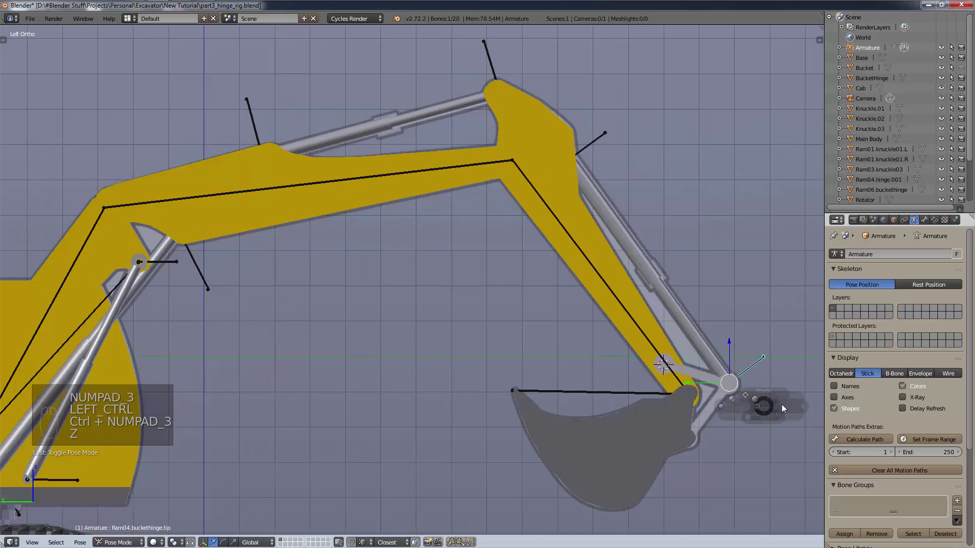
# - Put the Armature in Edit Mode and try adding a bone at the bucket link's inner pin
pyautogui.click(680, 401)
pyautogui.scroll(3, 775, 435)
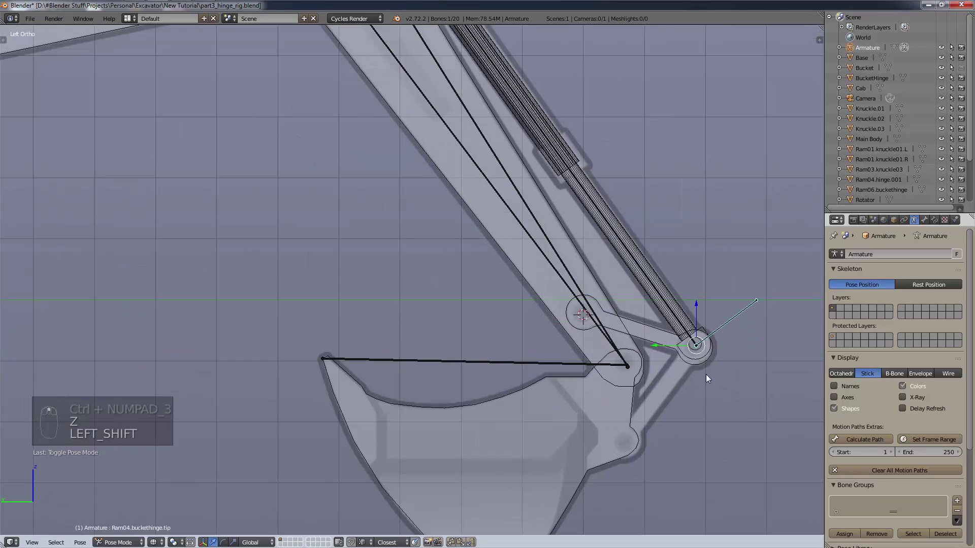
pyautogui.keyDown('shift'); pyautogui.moveTo(706, 373); pyautogui.dragTo(638, 468, button='middle'); pyautogui.keyUp('shift')
pyautogui.scroll(6, 647, 466)
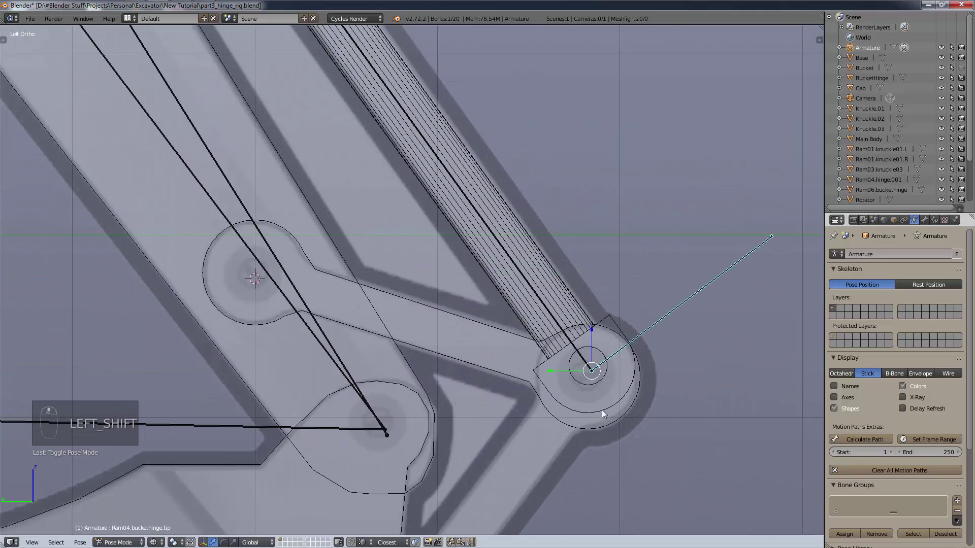
pyautogui.press('shift')
pyautogui.hotkey('shift', 'a')
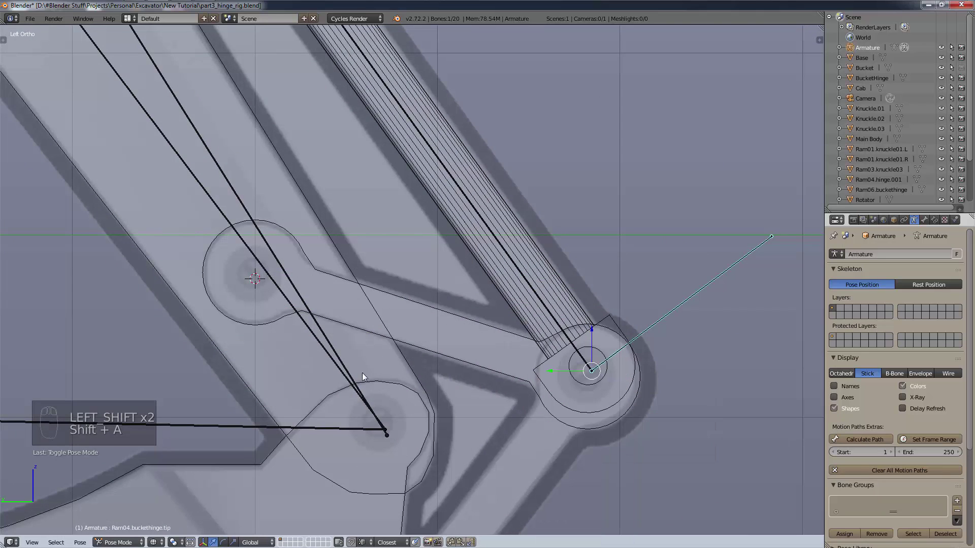
pyautogui.click(136, 543)
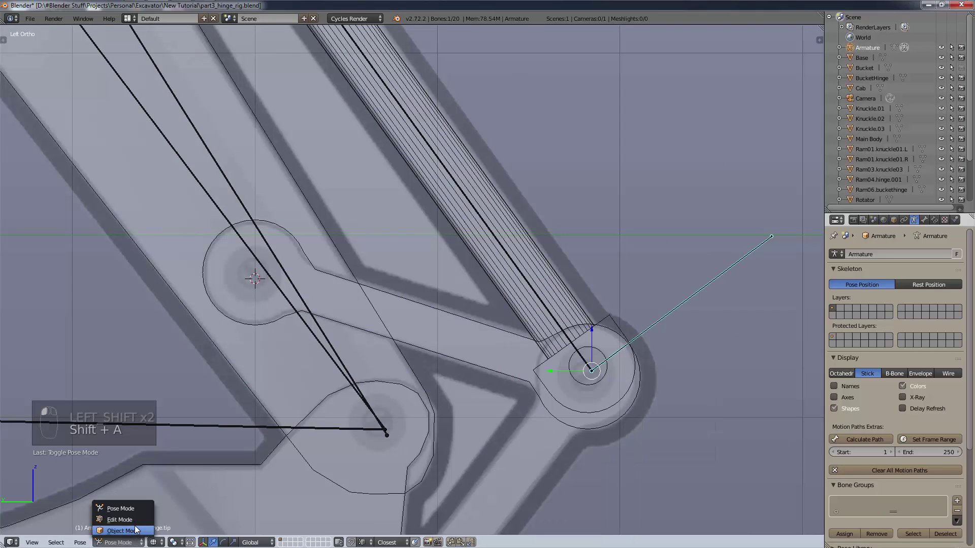
pyautogui.click(137, 521)
pyautogui.hotkey('shift', 'a')
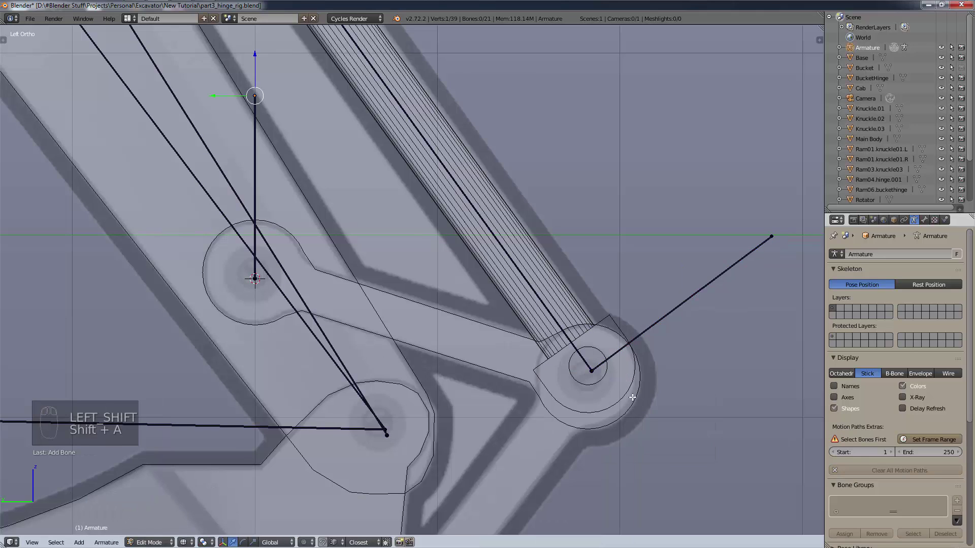
pyautogui.hotkey('ctrl', 'z')
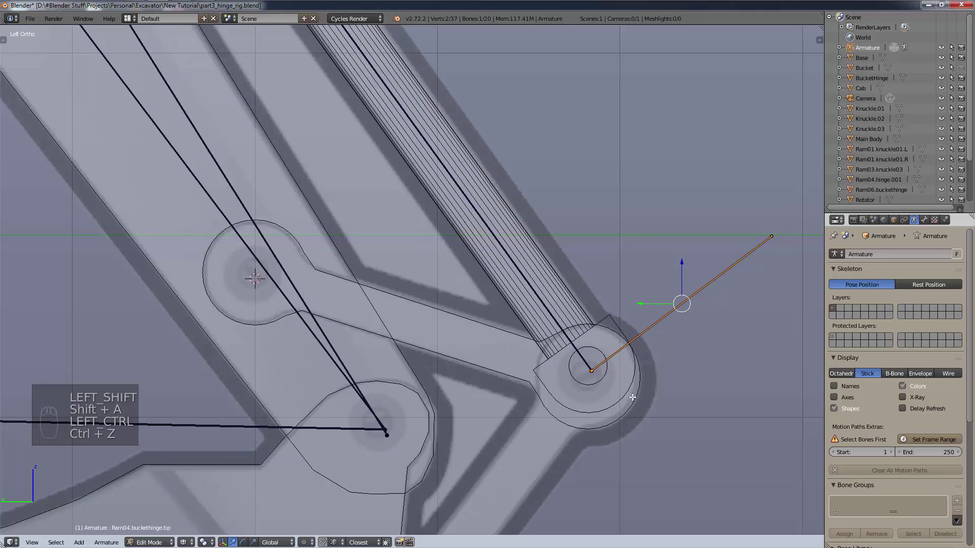
# - Snap the 3D cursor to the joint at the link's outer pin and add a bone from there to the inner pin
pyautogui.rightClick(593, 366)
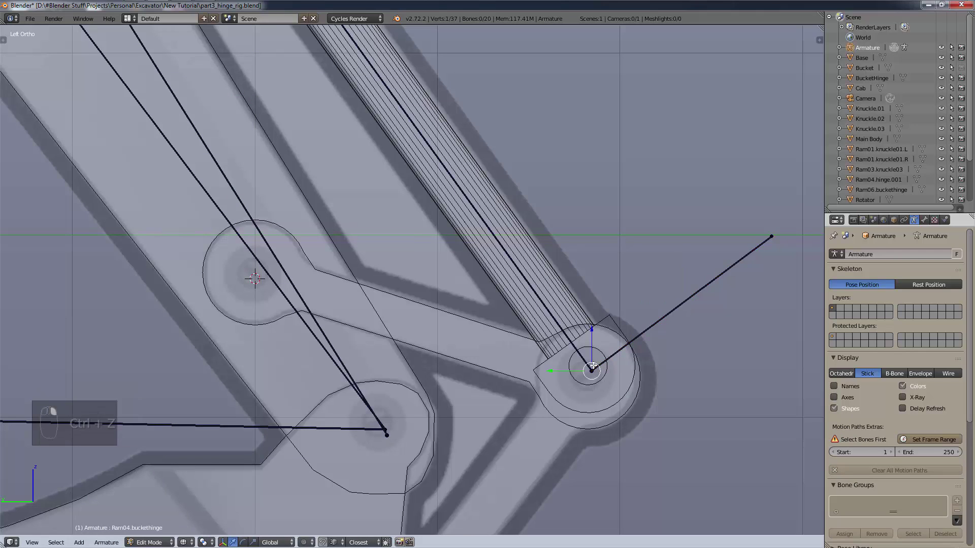
pyautogui.rightClick(592, 371)
pyautogui.hotkey('shift', 's')
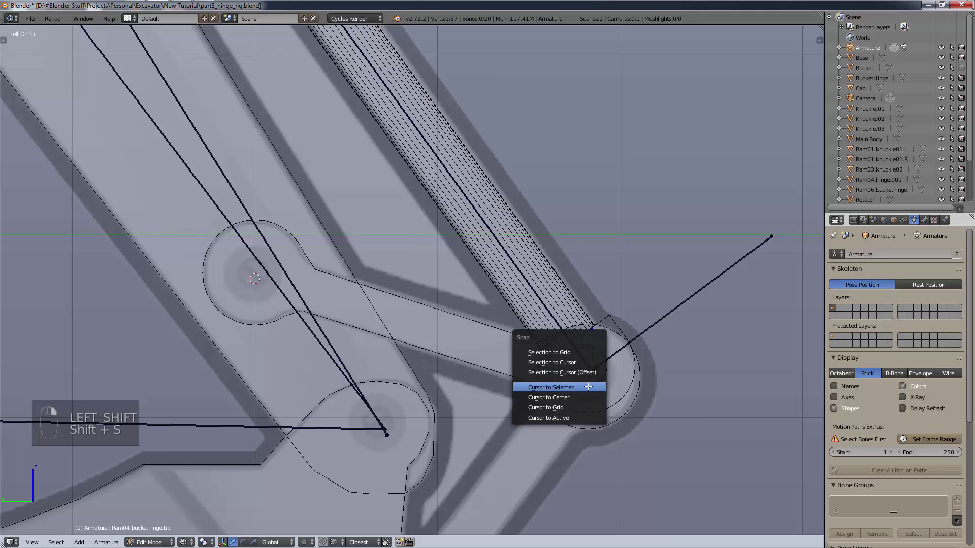
pyautogui.click(588, 385)
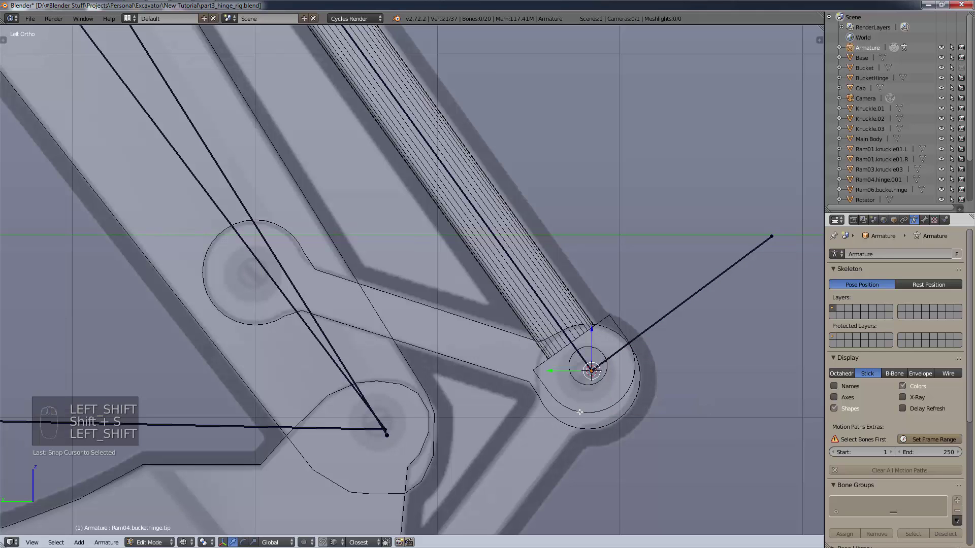
pyautogui.hotkey('shift', 'a')
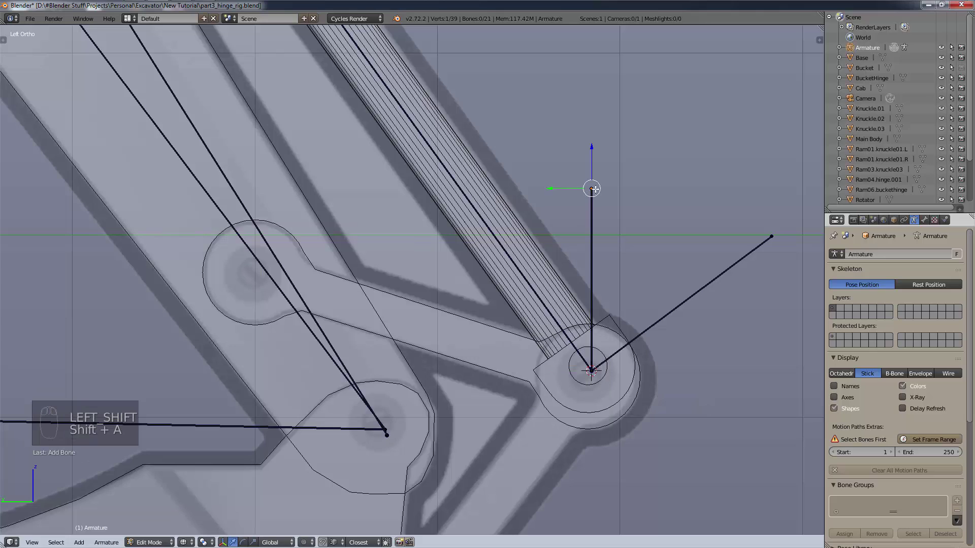
pyautogui.press('g')
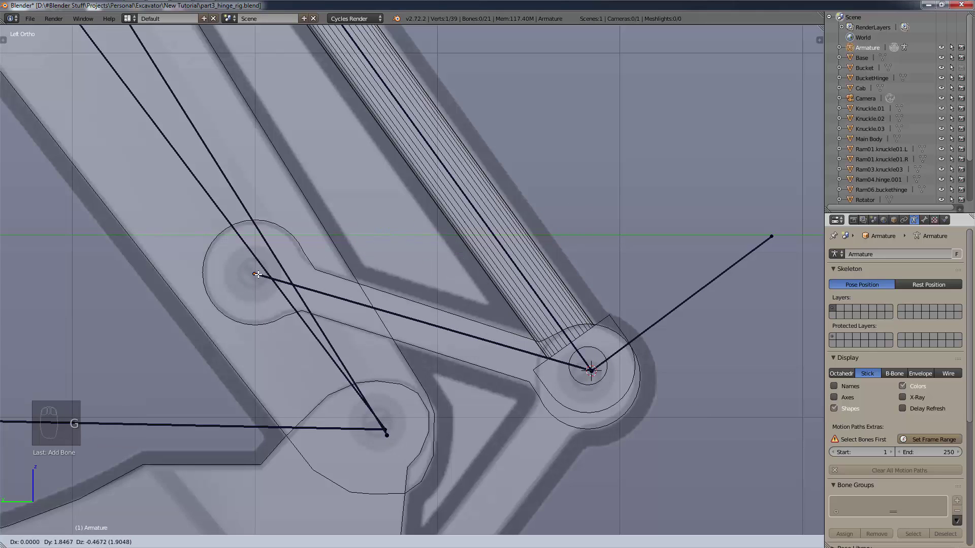
pyautogui.click(255, 272)
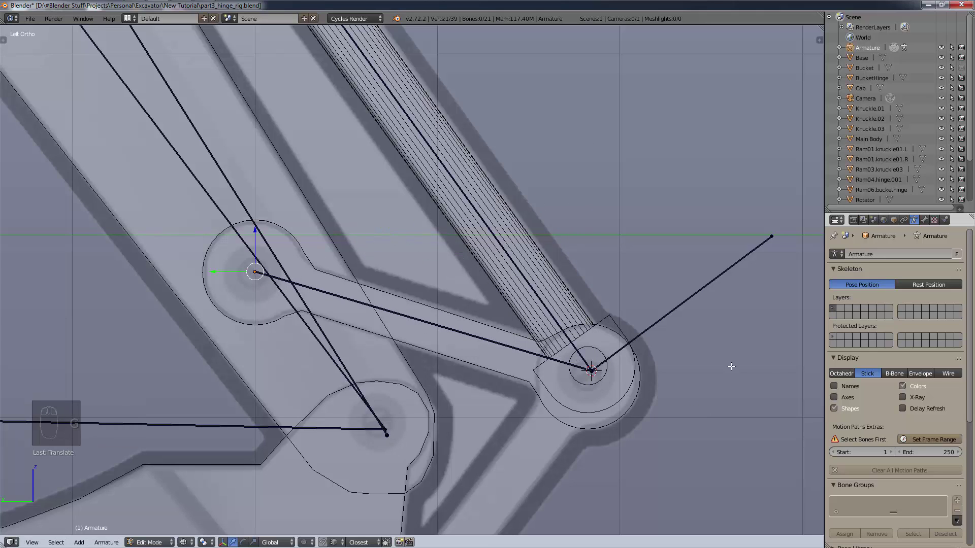
# - Name the new bone along the bucket link Ram04.buckethinge.control
pyautogui.rightClick(540, 346)
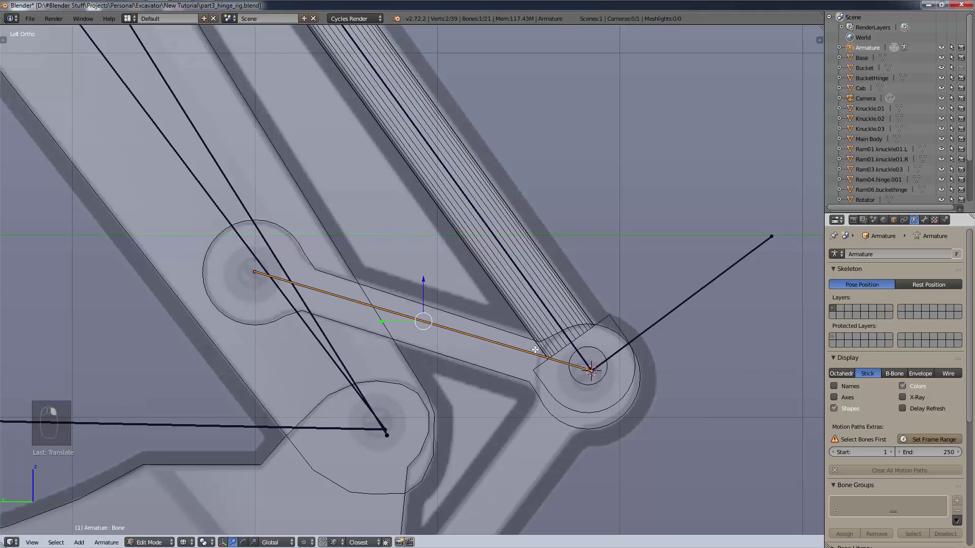
pyautogui.click(923, 220)
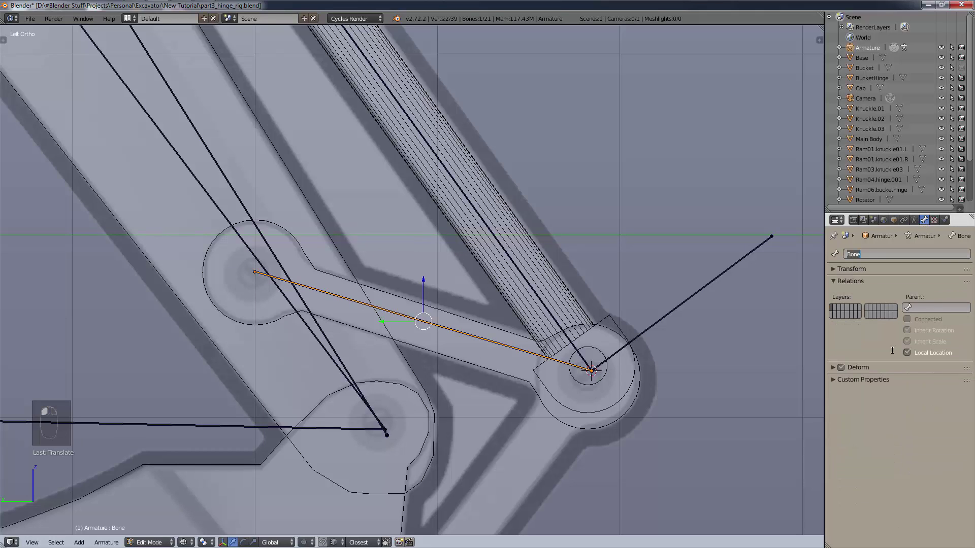
pyautogui.write('Ram04.buckethinge.control')
pyautogui.press('Return')
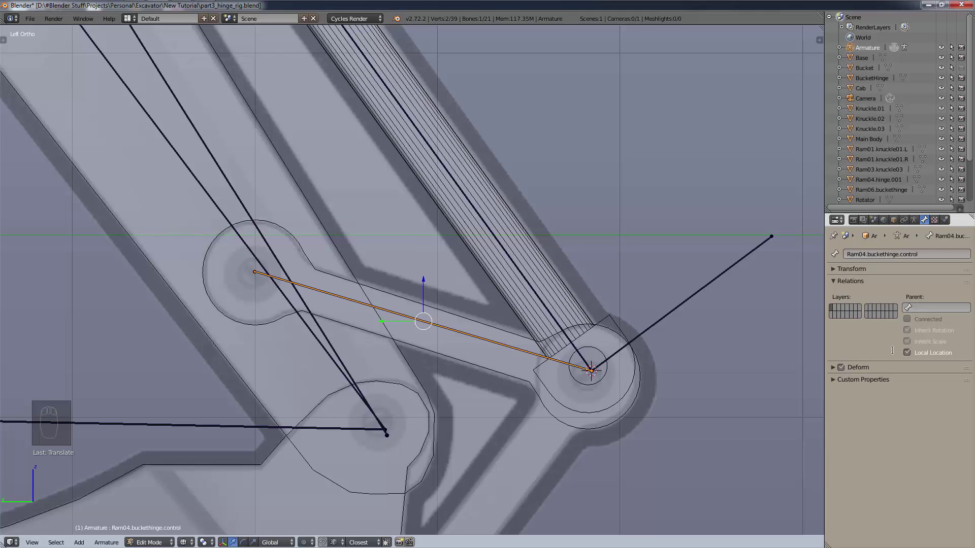
# - Parent the Ram04.buckethinge.control bone to Knuckle03
pyautogui.scroll(-5, 244, 274)
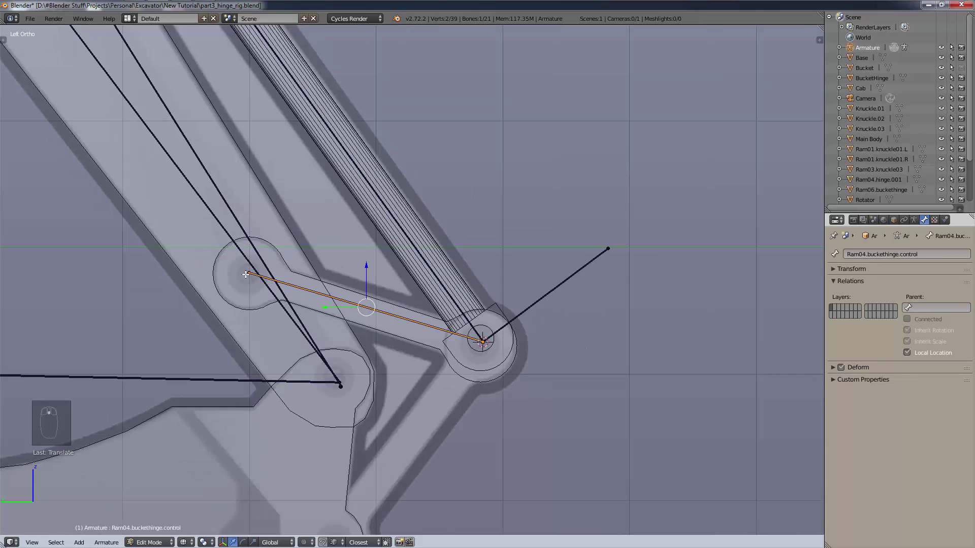
pyautogui.rightClick(222, 229)
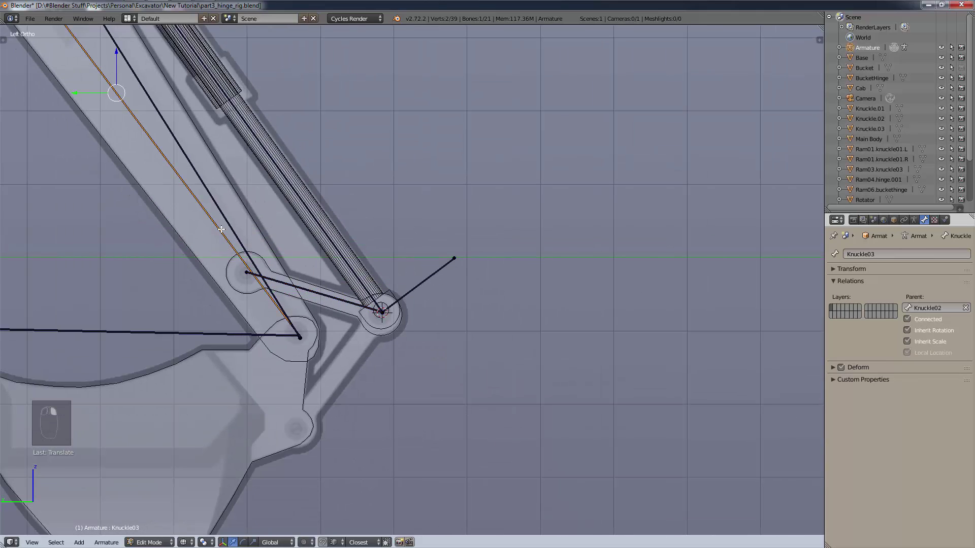
pyautogui.rightClick(286, 282)
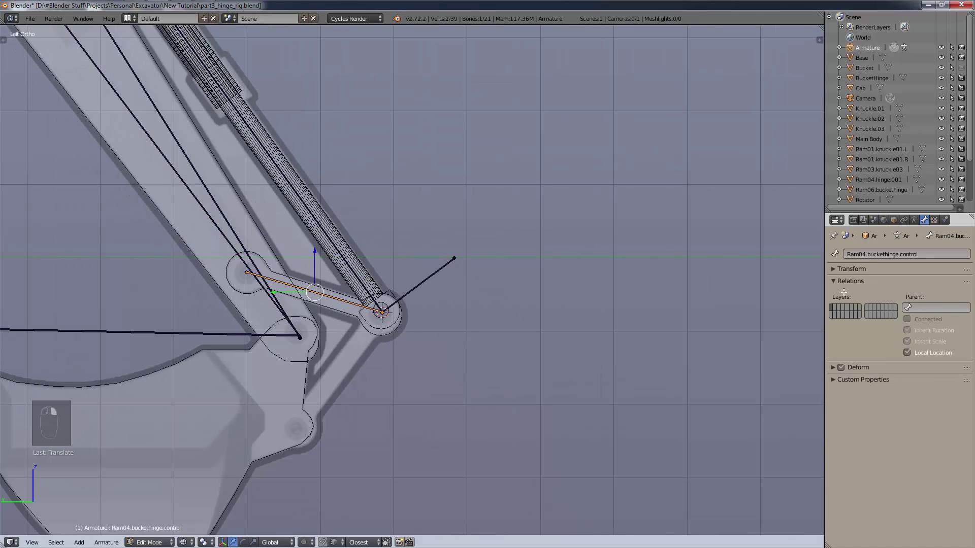
pyautogui.click(948, 307)
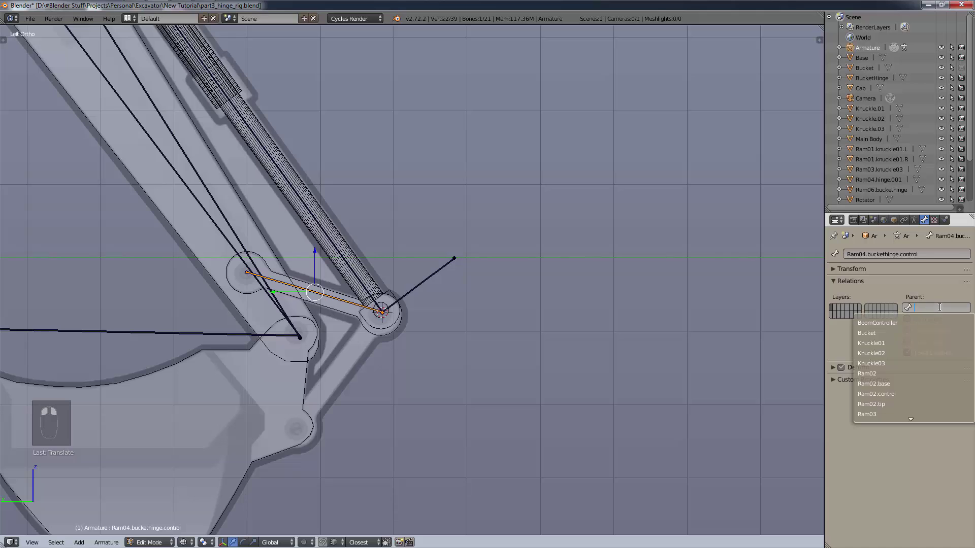
pyautogui.click(919, 364)
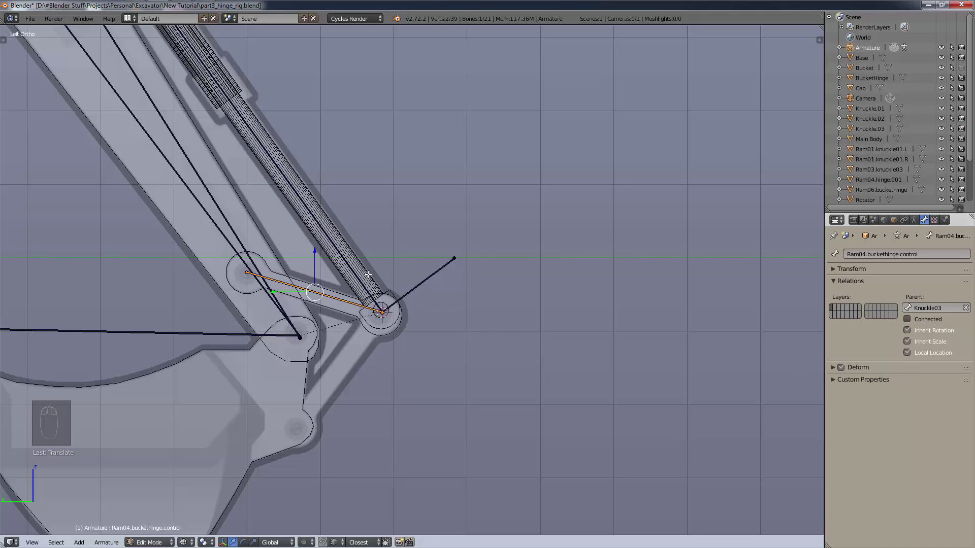
# - Select the Ram04.buckethinge bone, put the Armature in Pose Mode and add a Stretch To constraint to the bone
pyautogui.scroll(3, 292, 250)
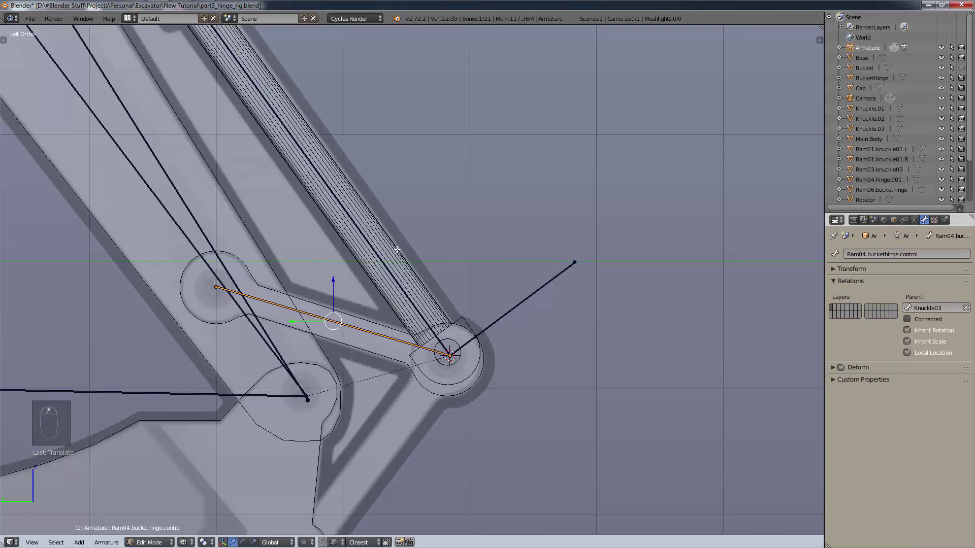
pyautogui.rightClick(374, 250)
pyautogui.scroll(-3, 442, 183)
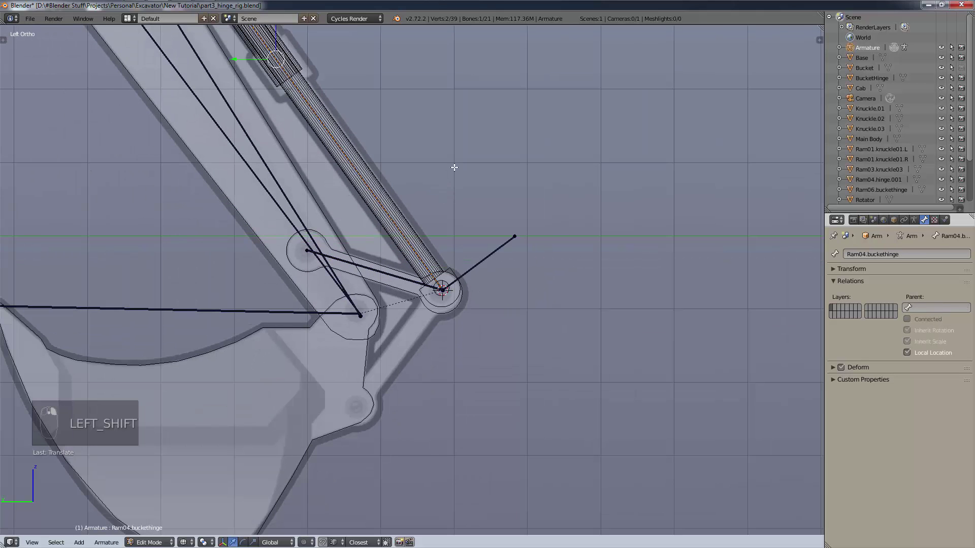
pyautogui.keyDown('shift'); pyautogui.moveTo(452, 165); pyautogui.dragTo(567, 392, button='middle'); pyautogui.keyUp('shift')
pyautogui.scroll(-1, 572, 398)
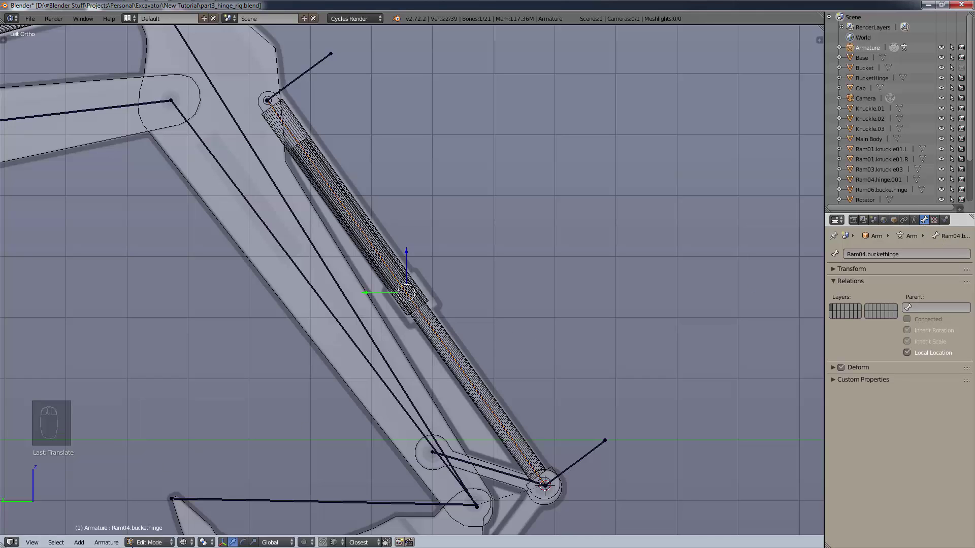
pyautogui.click(149, 543)
pyautogui.click(148, 508)
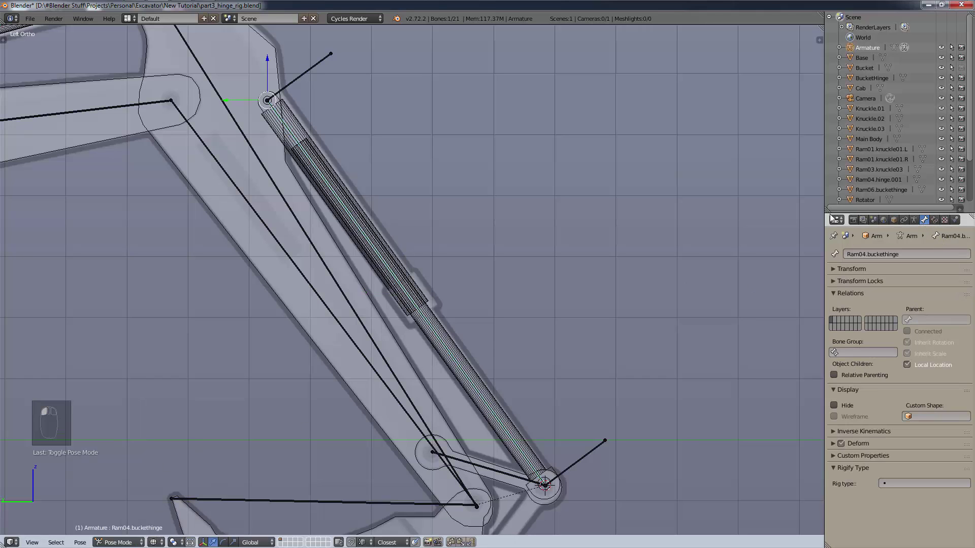
pyautogui.click(935, 219)
pyautogui.click(895, 254)
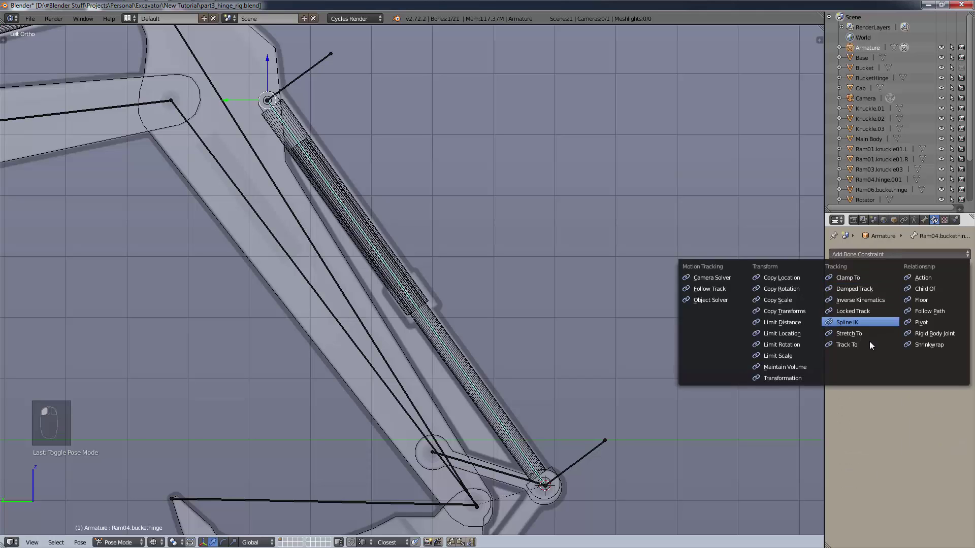
pyautogui.click(872, 335)
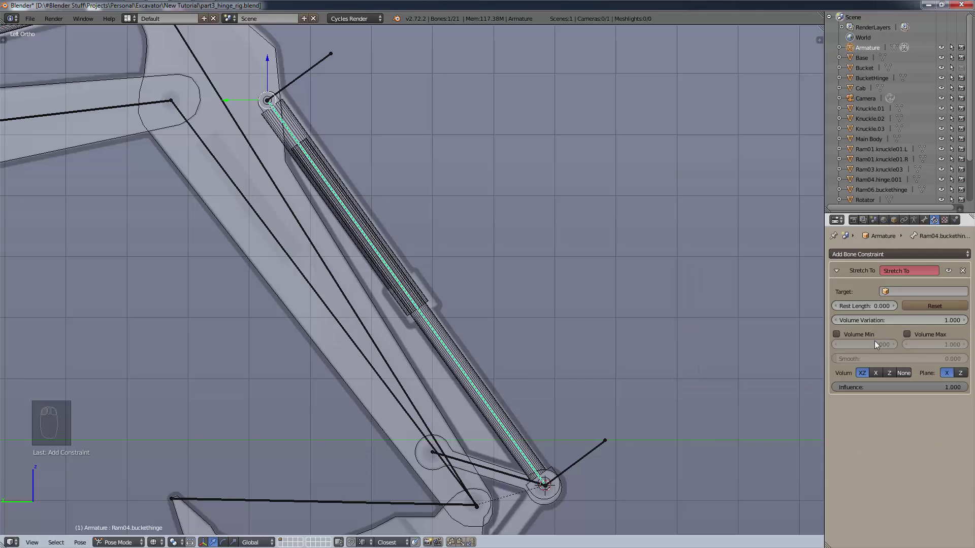
# - Set the Stretch To constraint's target to Armature and its bone to Ram04.buckethinge.control
pyautogui.click(902, 292)
pyautogui.click(906, 308)
pyautogui.click(907, 306)
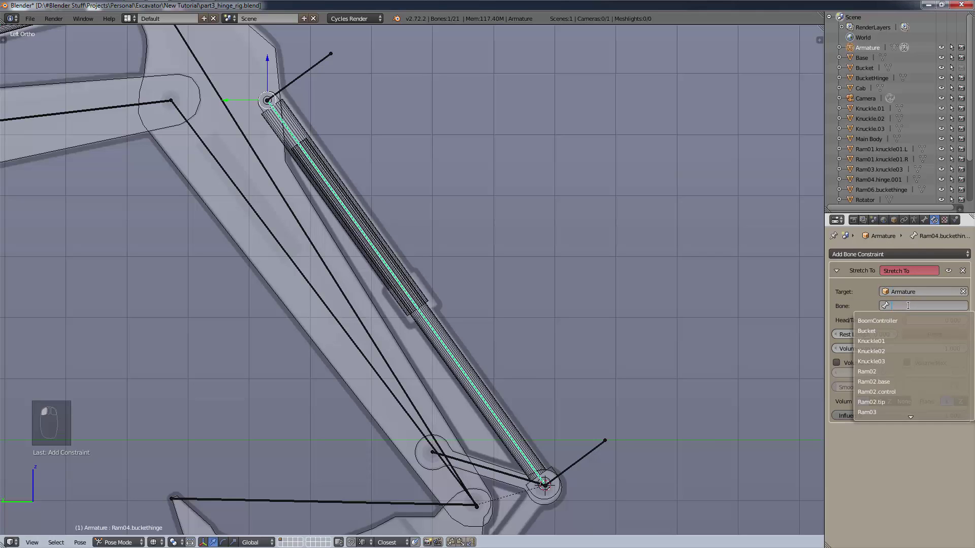
pyautogui.scroll(-16, 923, 374)
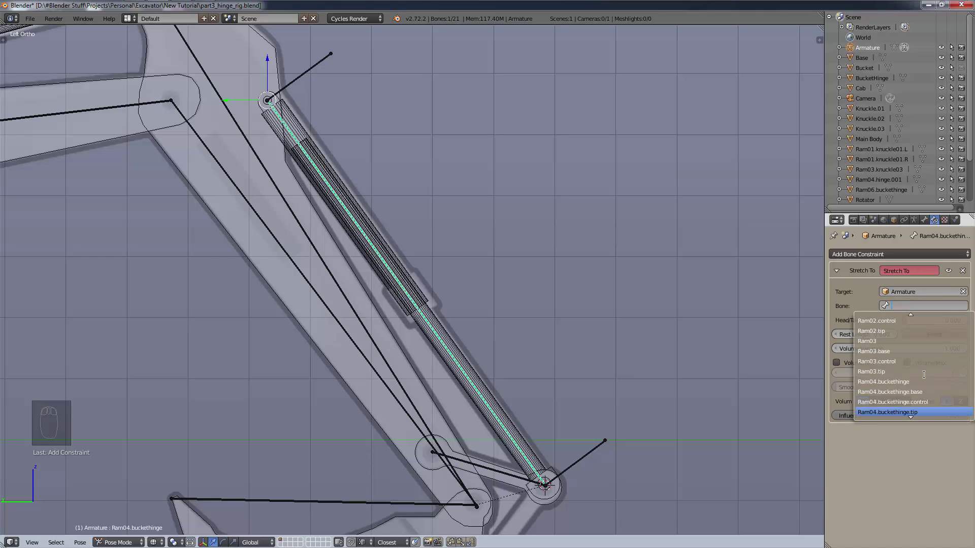
pyautogui.click(894, 402)
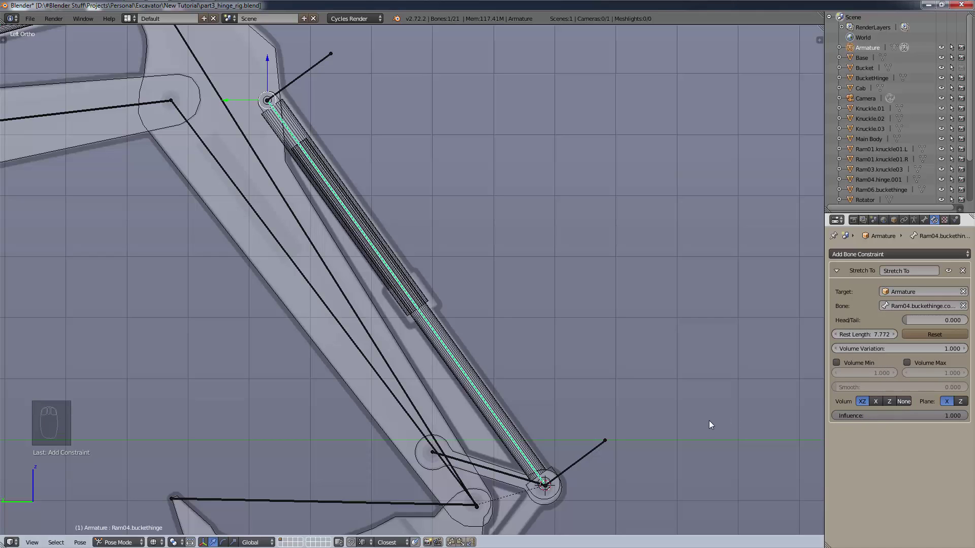
# - Try setting the Stretch To constraint's Head/Tail to 1.000 and resetting its rest length
pyautogui.scroll(-2, 677, 376)
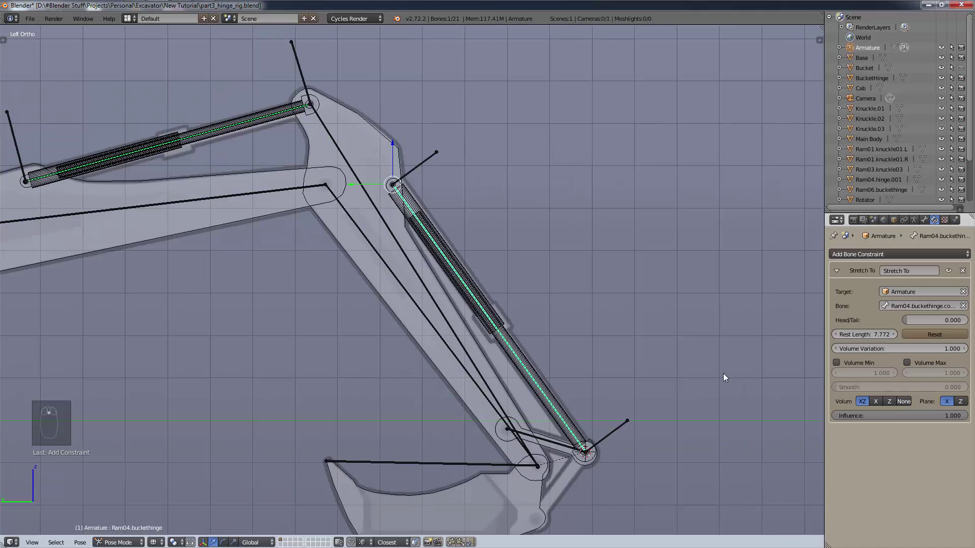
pyautogui.moveTo(912, 322); pyautogui.dragTo(970, 321)
pyautogui.click(937, 336)
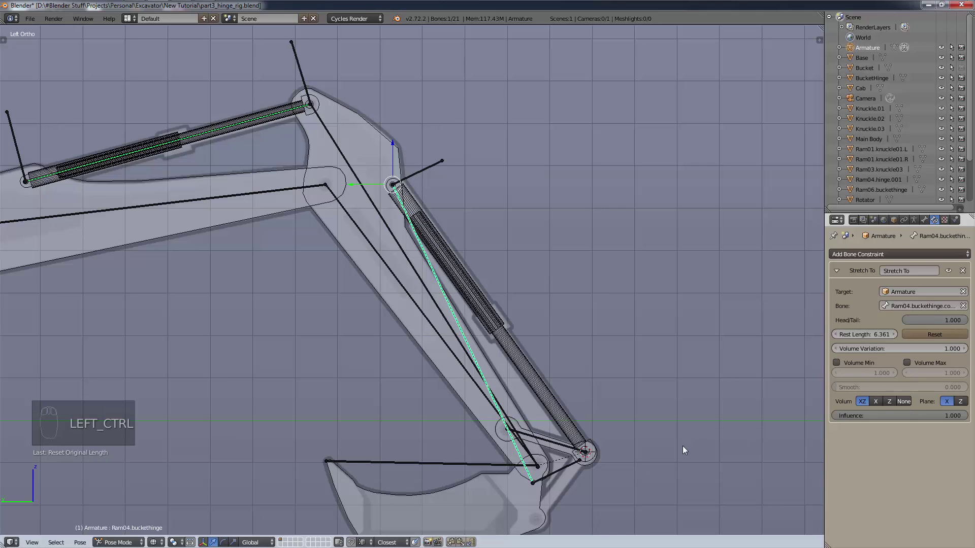
pyautogui.hotkey('ctrl', 'z')
pyautogui.hotkey('ctrl', 'z')
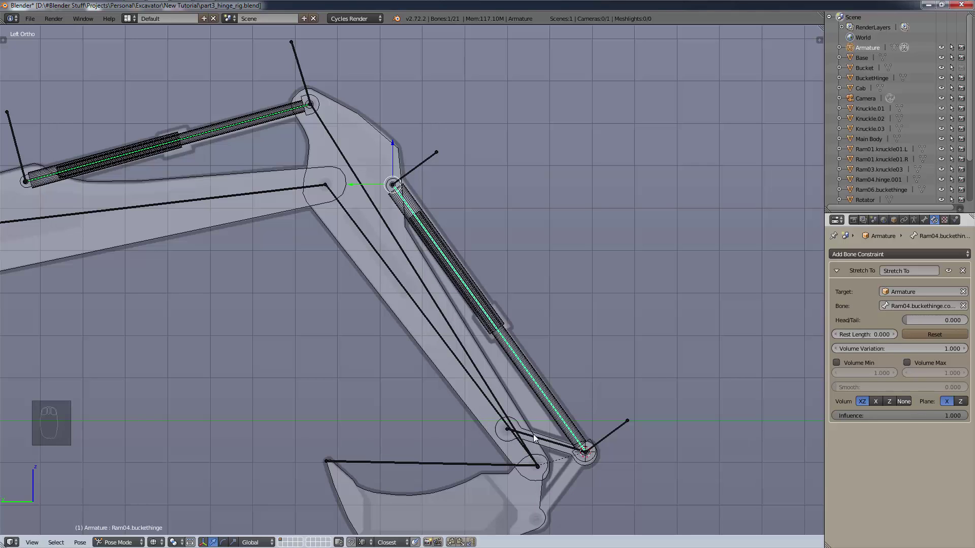
# - Try rotating and moving the Ram04.buckethinge.control bone to test the ram's stretching
pyautogui.rightClick(562, 449)
pyautogui.press('r')
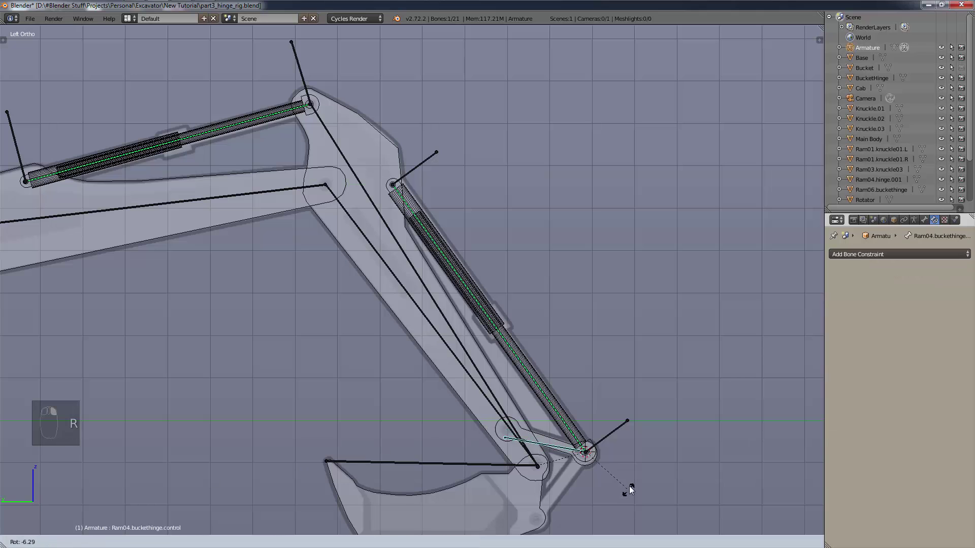
pyautogui.click(627, 498)
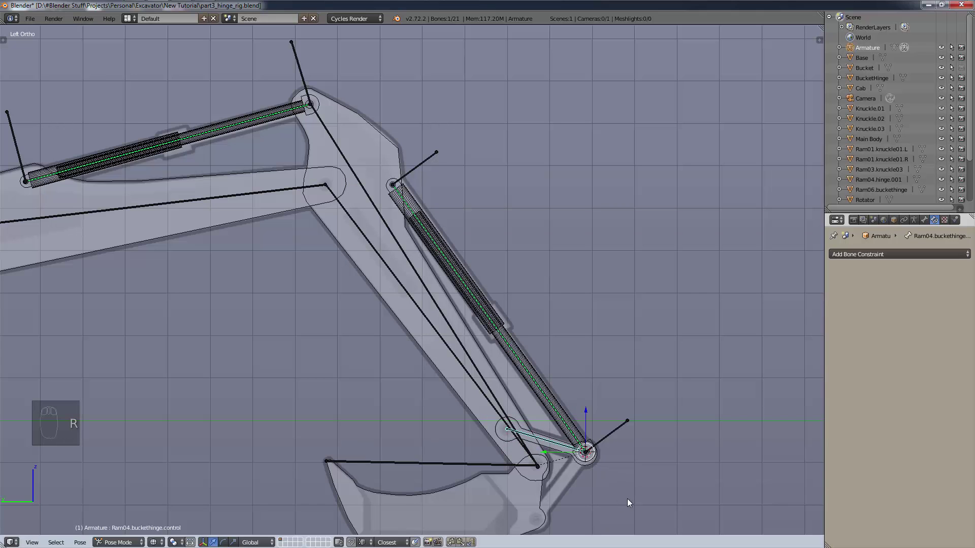
pyautogui.press('g')
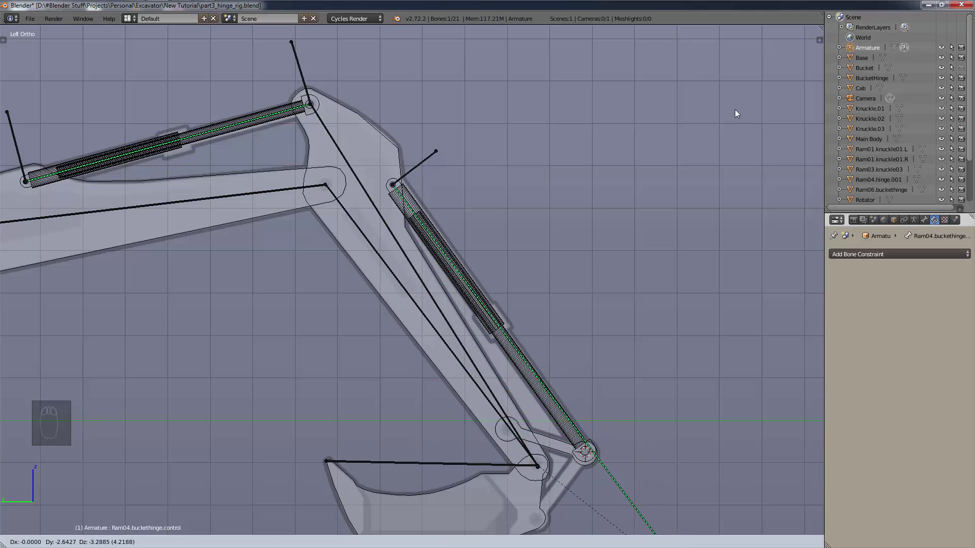
pyautogui.click(633, 473)
# - Display the armature's bones as Octahedral
pyautogui.scroll(5, 608, 481)
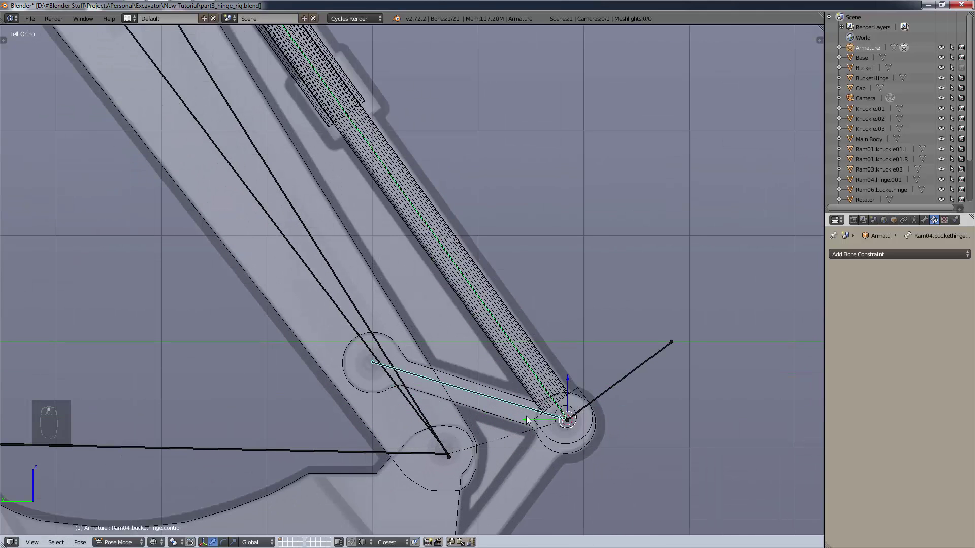
pyautogui.click(914, 221)
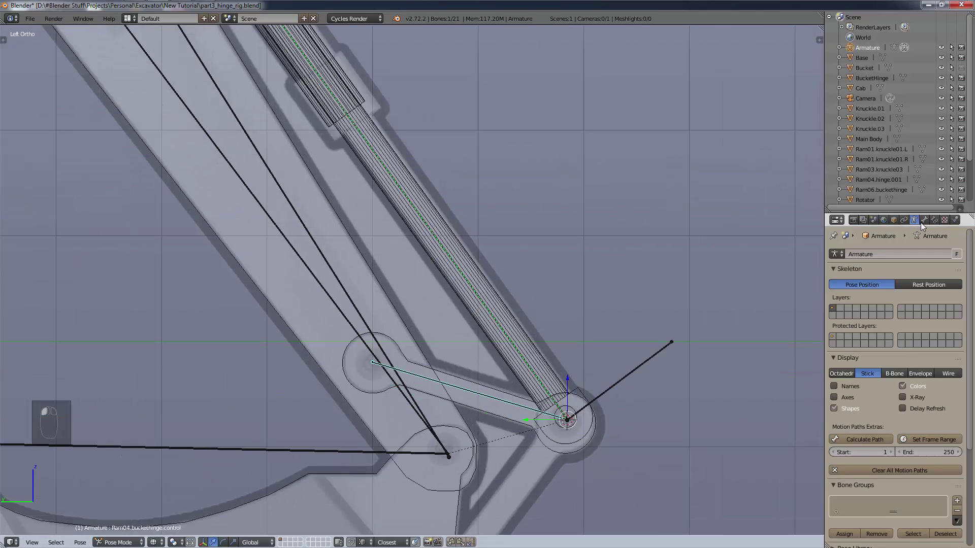
pyautogui.click(843, 374)
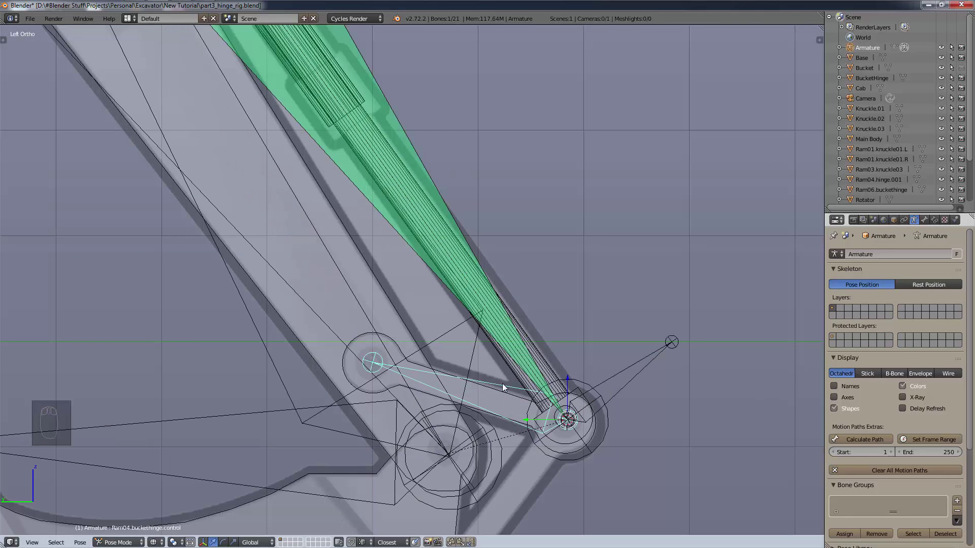
# - Switch the direction of the Ram04.buckethinge.control bone in Edit Mode
pyautogui.press('w')
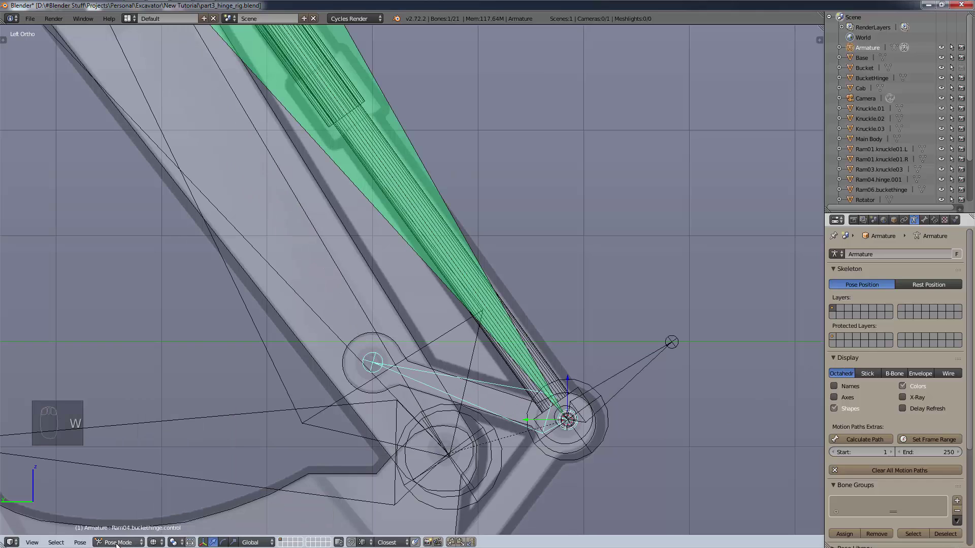
pyautogui.click(117, 543)
pyautogui.click(116, 523)
pyautogui.press('w')
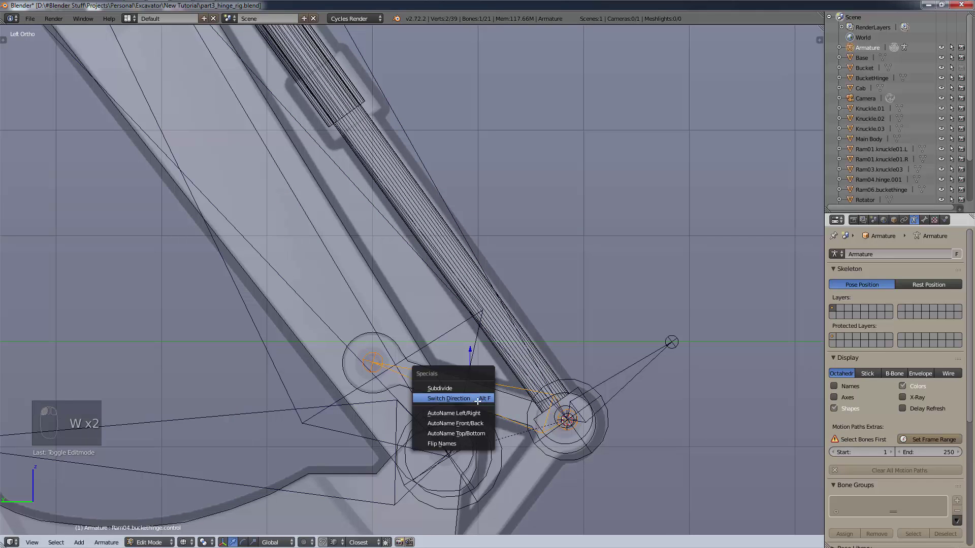
pyautogui.click(477, 401)
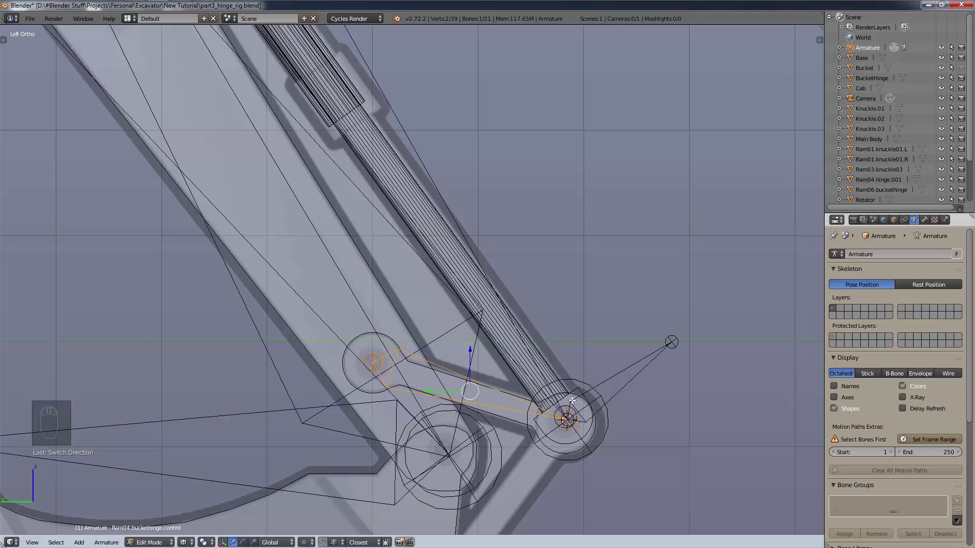
# - Examine the direction of the control bones on the boom and arm rams and compare them with the bucket link's bone
pyautogui.scroll(-9, 446, 274)
pyautogui.keyDown('shift'); pyautogui.moveTo(259, 159); pyautogui.dragTo(479, 287, button='middle'); pyautogui.keyUp('shift')
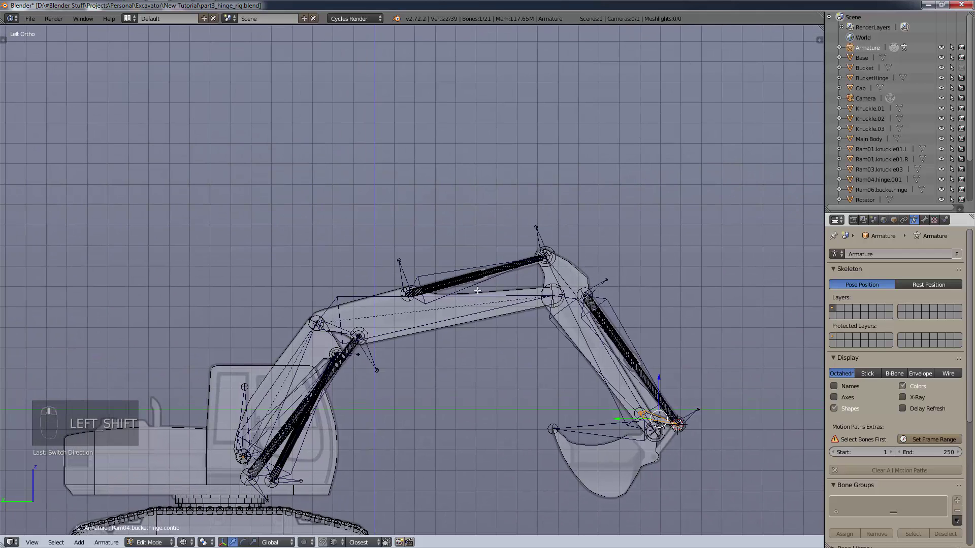
pyautogui.scroll(7, 479, 287)
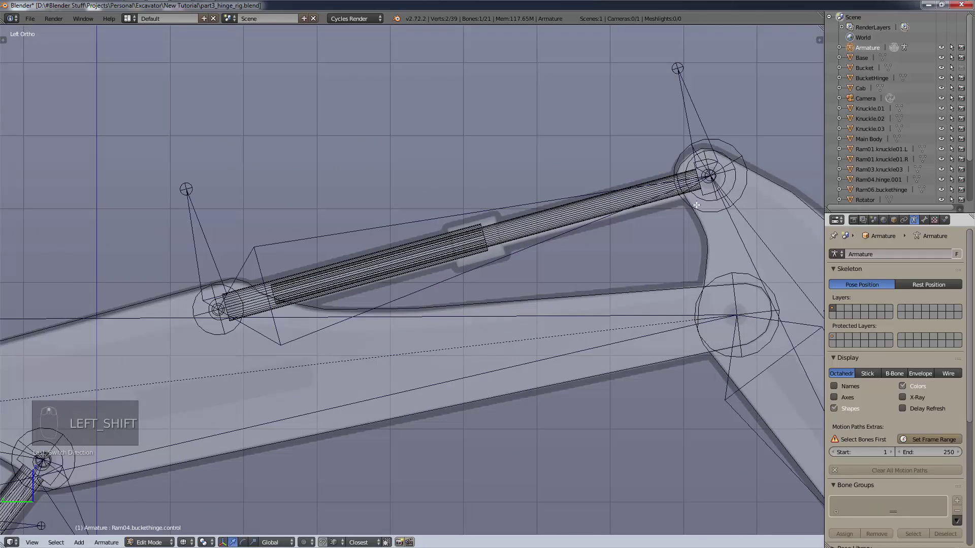
pyautogui.scroll(-3, 697, 205)
pyautogui.keyDown('shift'); pyautogui.moveTo(493, 377); pyautogui.dragTo(823, 302, button='middle'); pyautogui.keyUp('shift')
pyautogui.scroll(6, 611, 297)
pyautogui.keyDown('shift'); pyautogui.moveTo(611, 297); pyautogui.dragTo(393, 216, button='middle'); pyautogui.keyUp('shift')
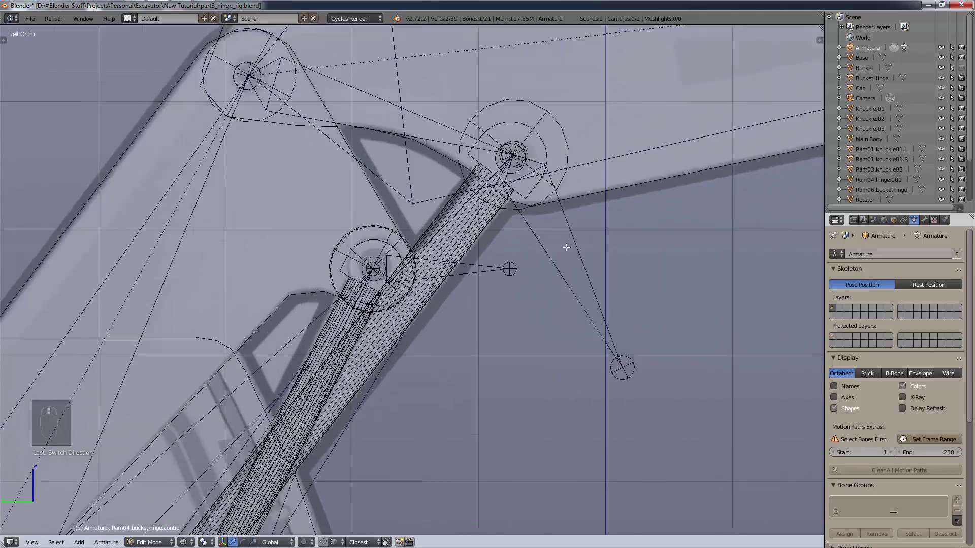
pyautogui.scroll(-6, 663, 342)
pyautogui.keyDown('shift'); pyautogui.moveTo(664, 364); pyautogui.dragTo(402, 297, button='middle'); pyautogui.keyUp('shift')
pyautogui.scroll(10, 403, 297)
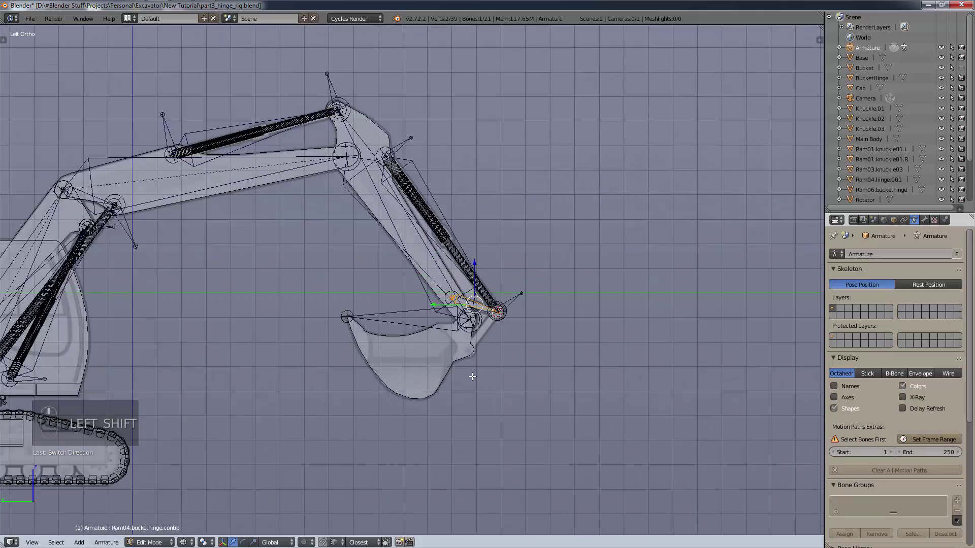
pyautogui.keyDown('shift'); pyautogui.moveTo(518, 199); pyautogui.dragTo(583, 367, button='middle'); pyautogui.keyUp('shift')
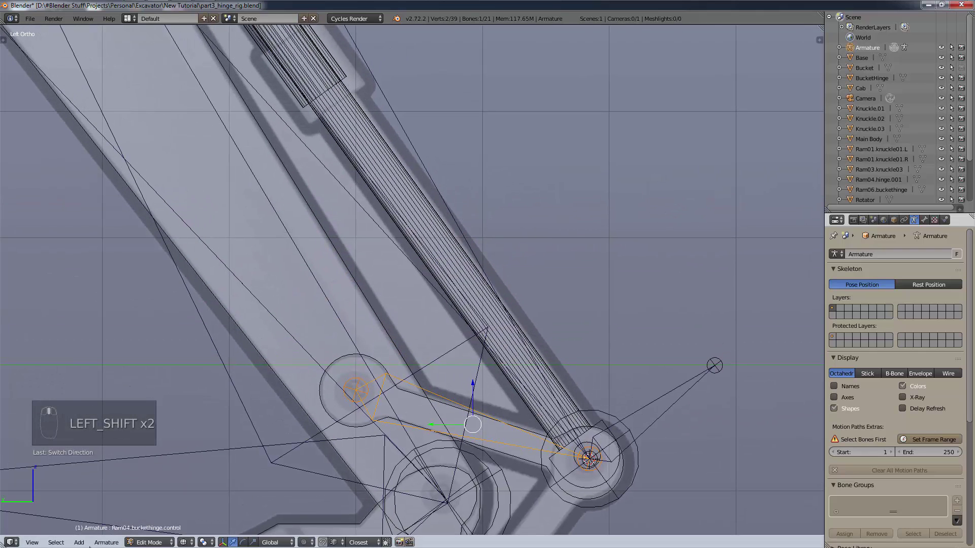
# - Return to Pose Mode, set the Ram04.buckethinge bone's Stretch To Head/Tail to 1.000 and reset its rest length
pyautogui.click(149, 542)
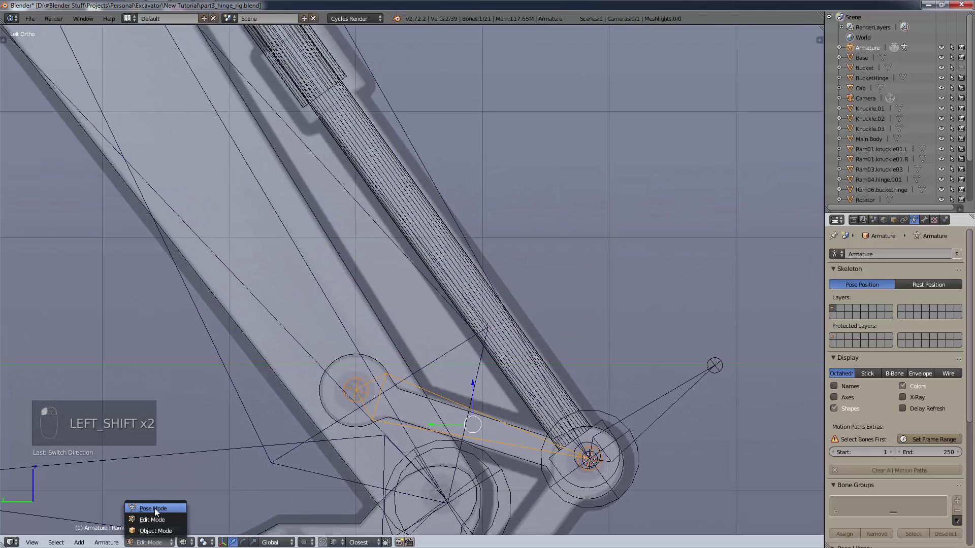
pyautogui.click(154, 508)
pyautogui.scroll(-4, 495, 315)
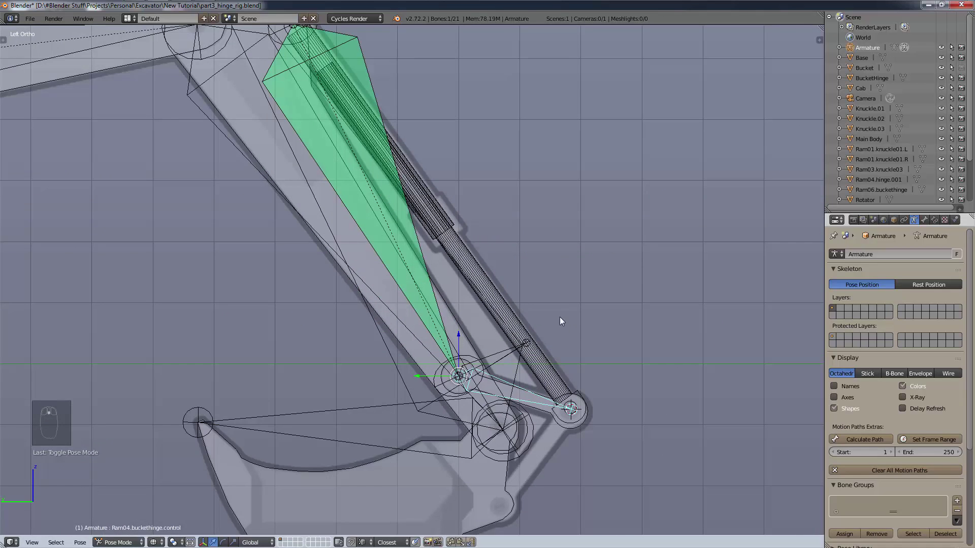
pyautogui.rightClick(411, 246)
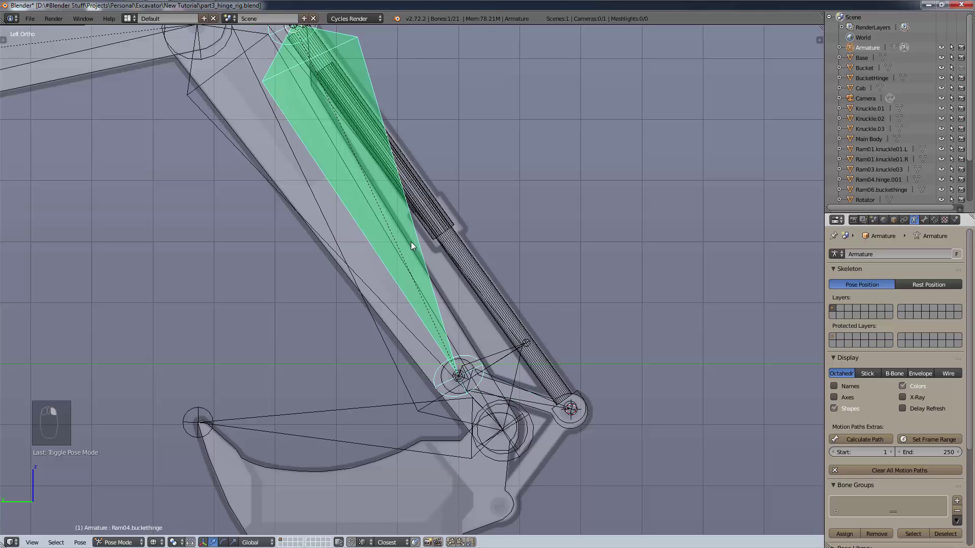
pyautogui.click(935, 219)
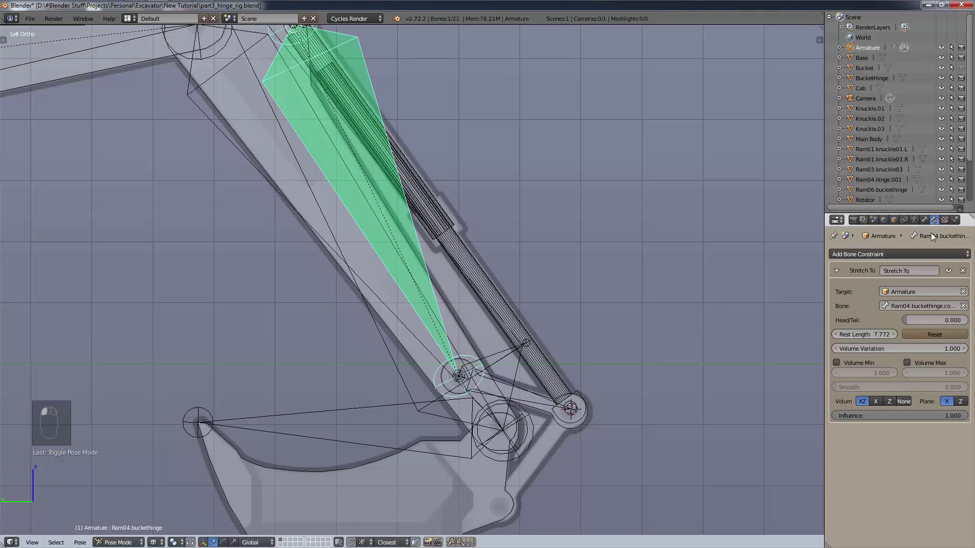
pyautogui.moveTo(911, 319); pyautogui.dragTo(967, 320)
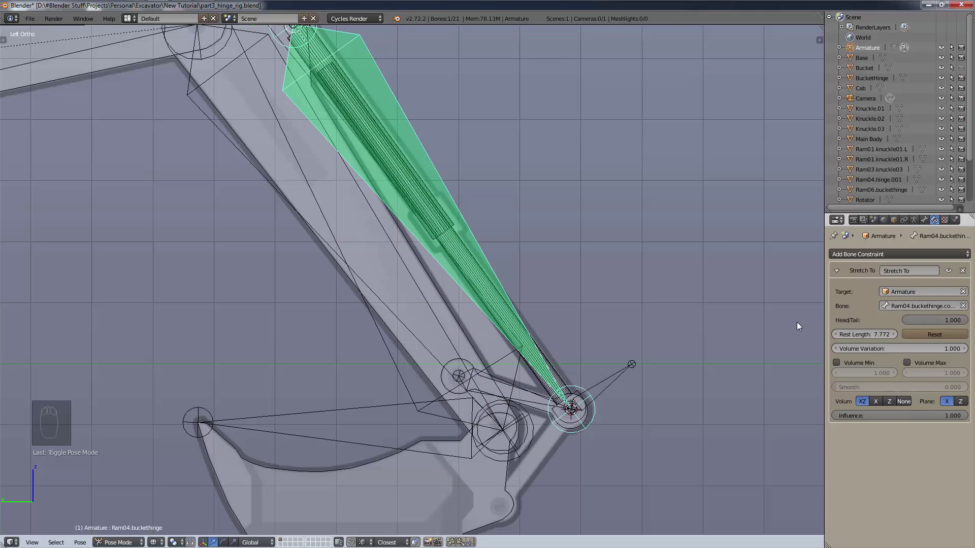
pyautogui.click(925, 334)
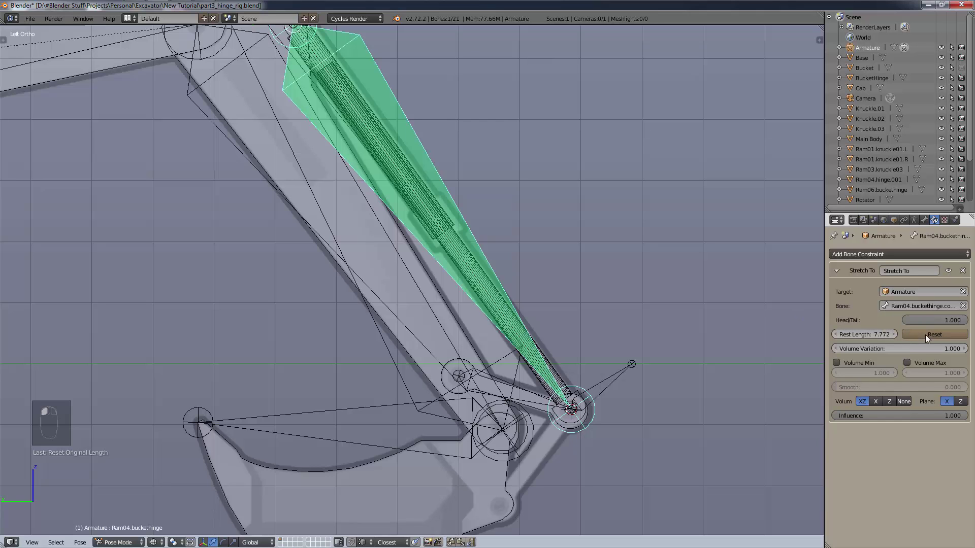
# - Test the bucket hinge ram by rotating the Ram04.buckethinge.control bone, and cancel the rotation
pyautogui.rightClick(538, 398)
pyautogui.press('r')
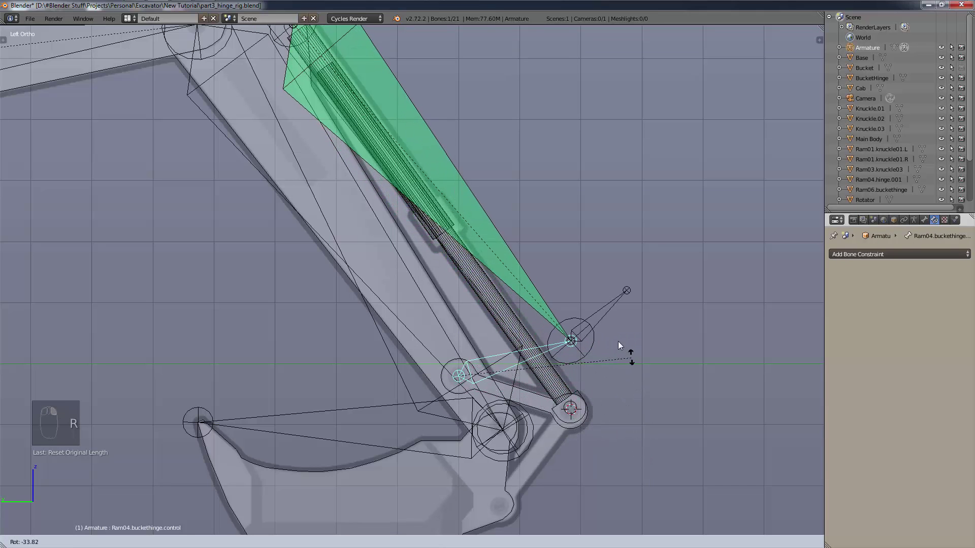
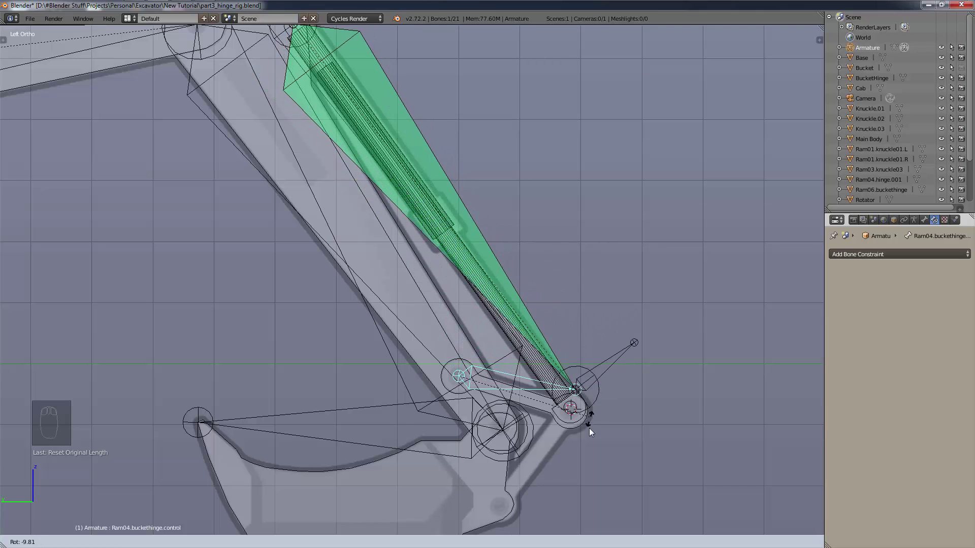
pyautogui.rightClick(571, 490)
pyautogui.scroll(-8, 587, 455)
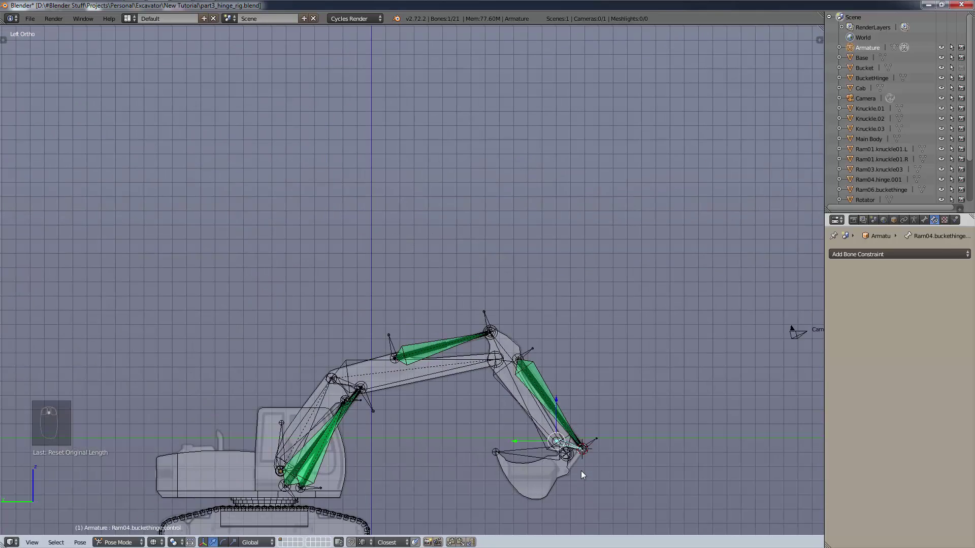
# - Test the boom by rotating the BoomController bone in Pose Mode, and cancel the rotation
pyautogui.scroll(2, 580, 472)
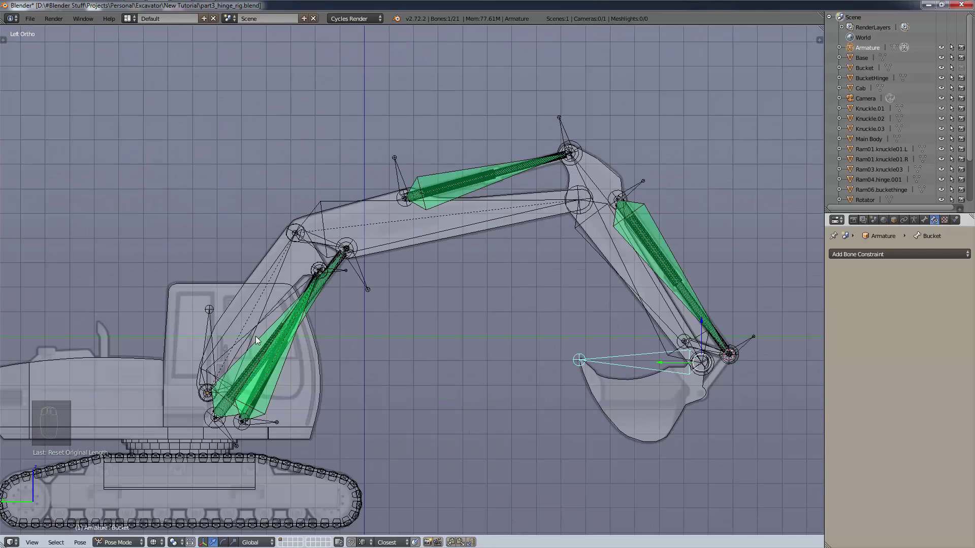
pyautogui.rightClick(212, 318)
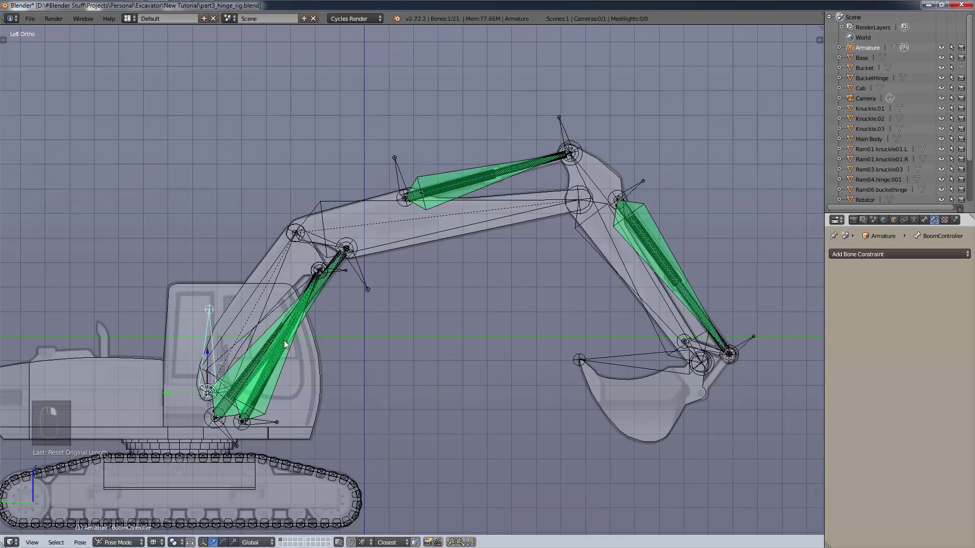
pyautogui.press('r')
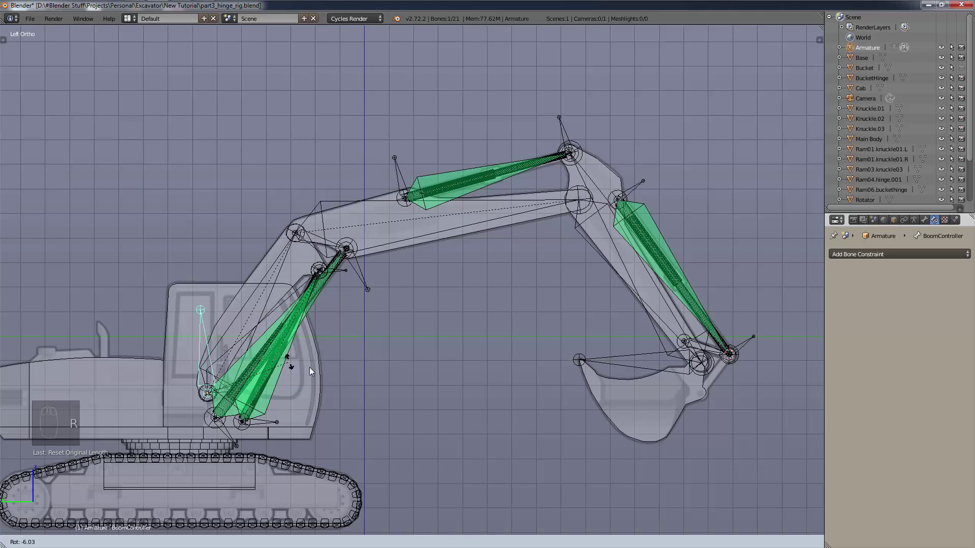
pyautogui.click(261, 346)
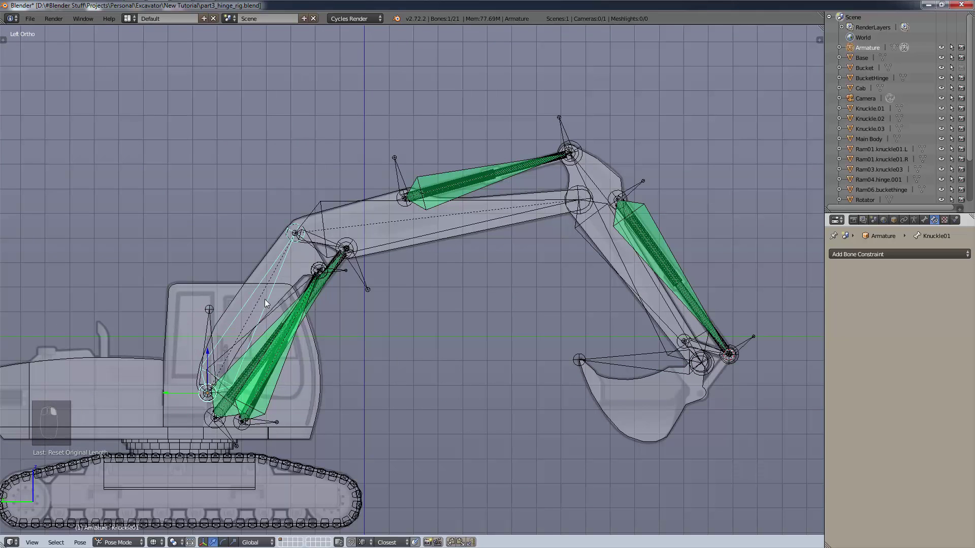
# - Rotate the Knuckle01 bone in Pose Mode to check which bones follow the boom, and cancel the rotation
pyautogui.hotkey('ctrl', 'Tab')
pyautogui.rightClick(215, 328)
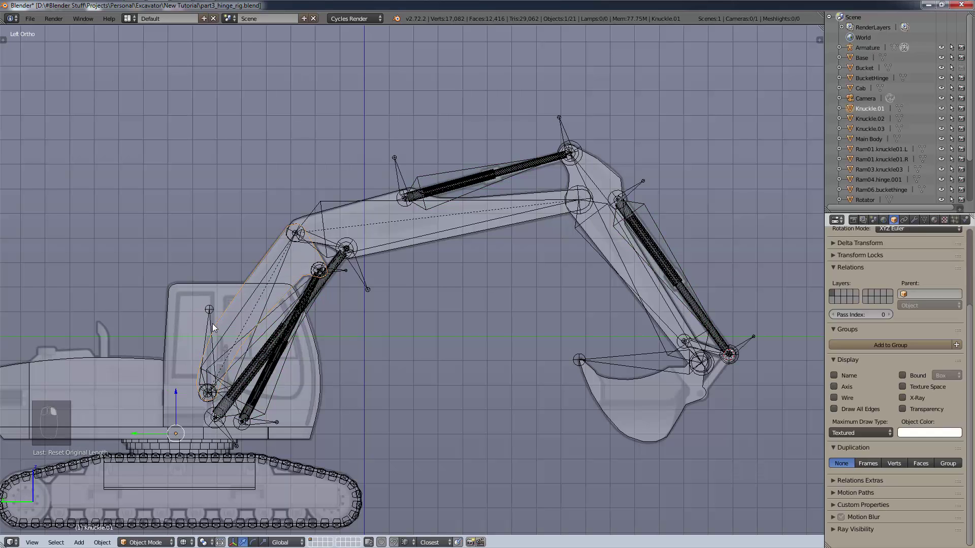
pyautogui.rightClick(213, 324)
pyautogui.hotkey('ctrl', 'Tab')
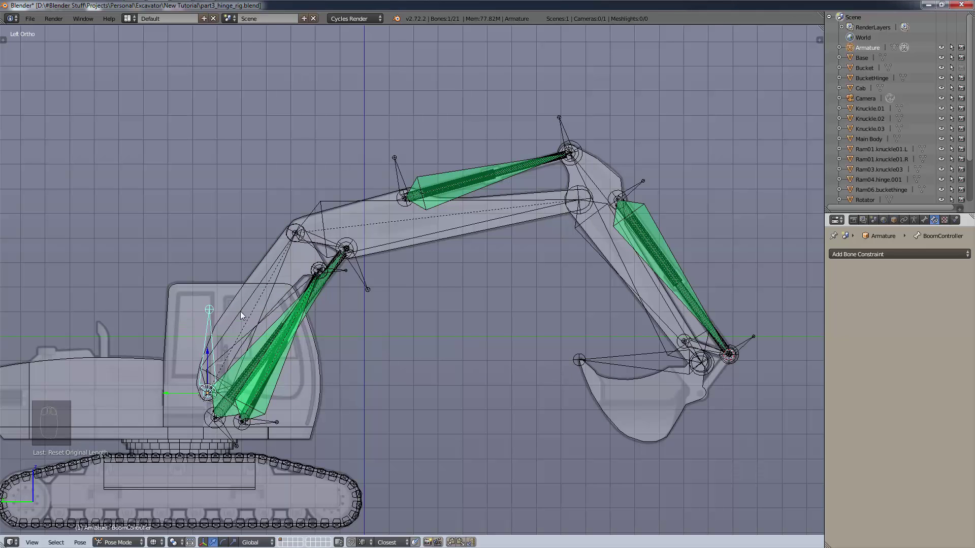
pyautogui.rightClick(273, 287)
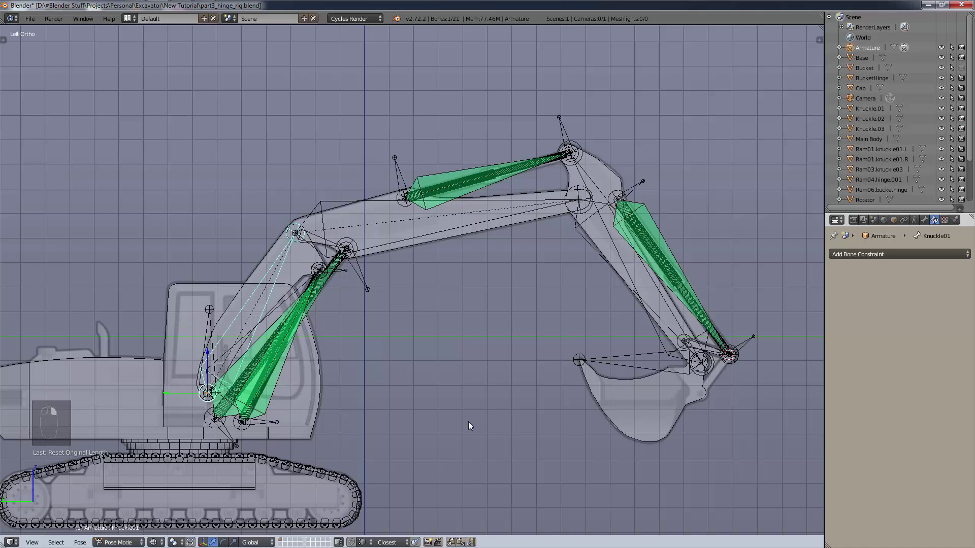
pyautogui.press('r')
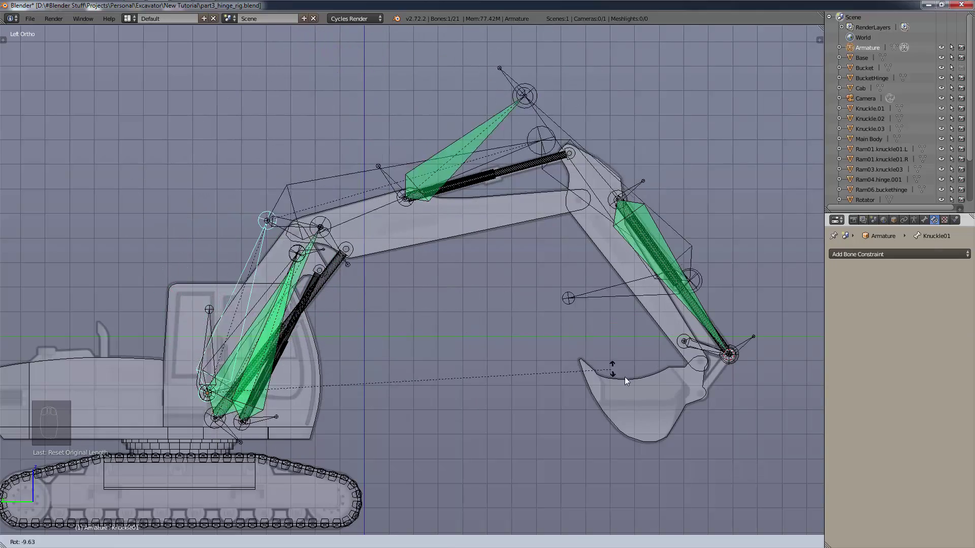
pyautogui.rightClick(670, 440)
# - Inspect the Stretch To constraints of Ram04.buckethinge and Ram03, and the parent relations of Ram03 and Ram03.control
pyautogui.rightClick(656, 230)
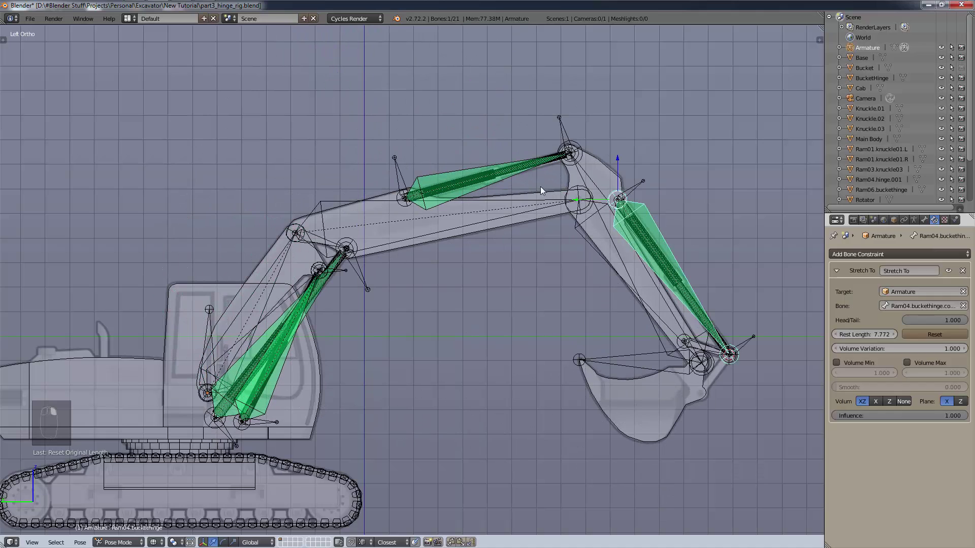
pyautogui.rightClick(462, 190)
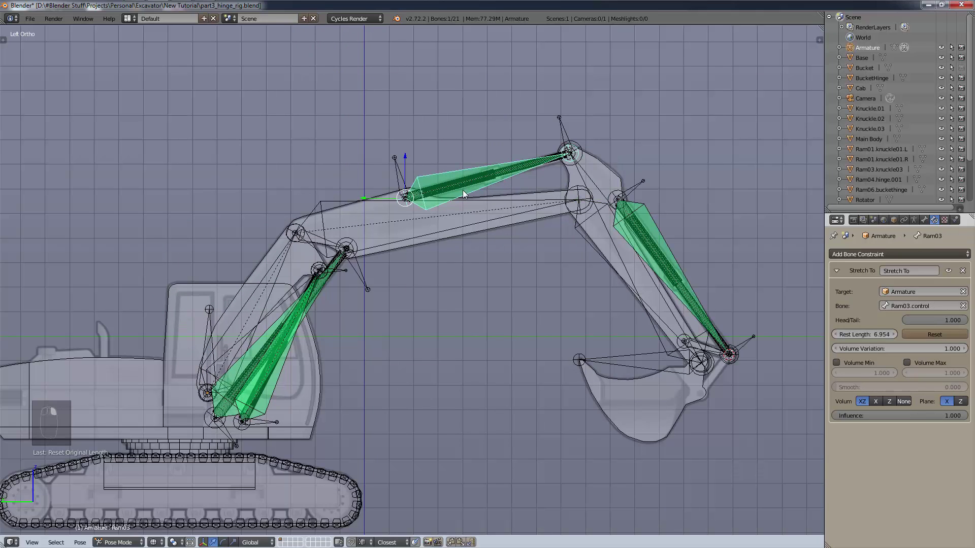
pyautogui.click(923, 219)
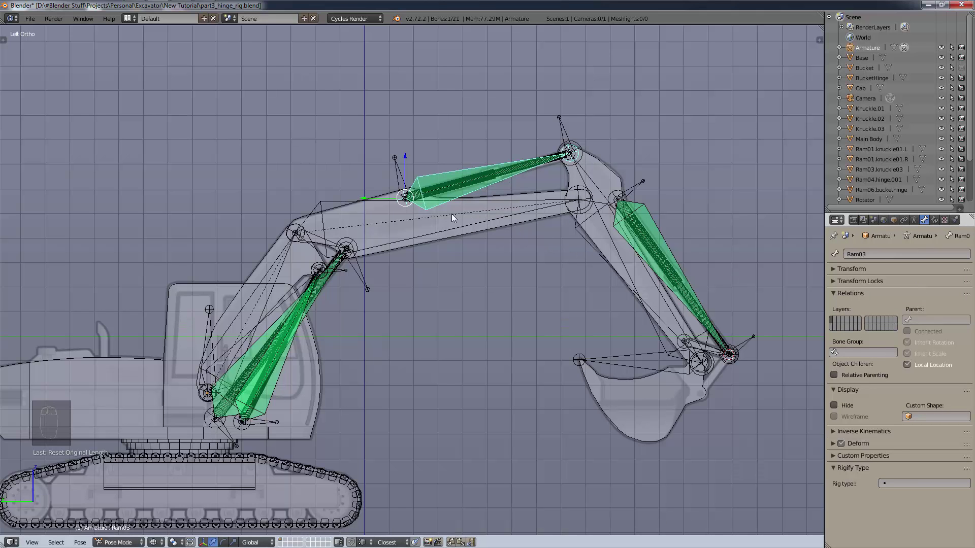
pyautogui.rightClick(582, 175)
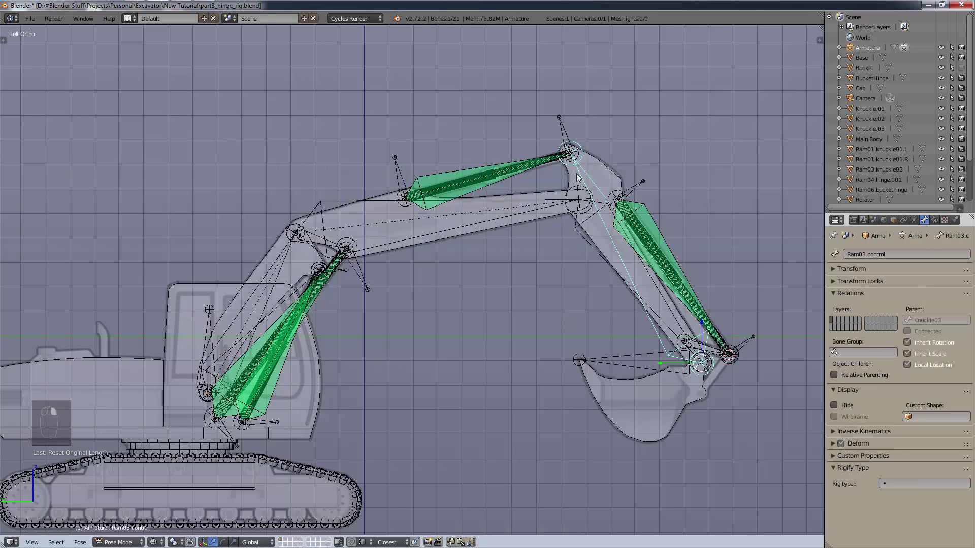
# - Switch to Edit Mode with the Ram04.buckethinge.control bone selected, checking the parent of Knuckle03 along the way
pyautogui.rightClick(711, 352)
pyautogui.scroll(10, 712, 350)
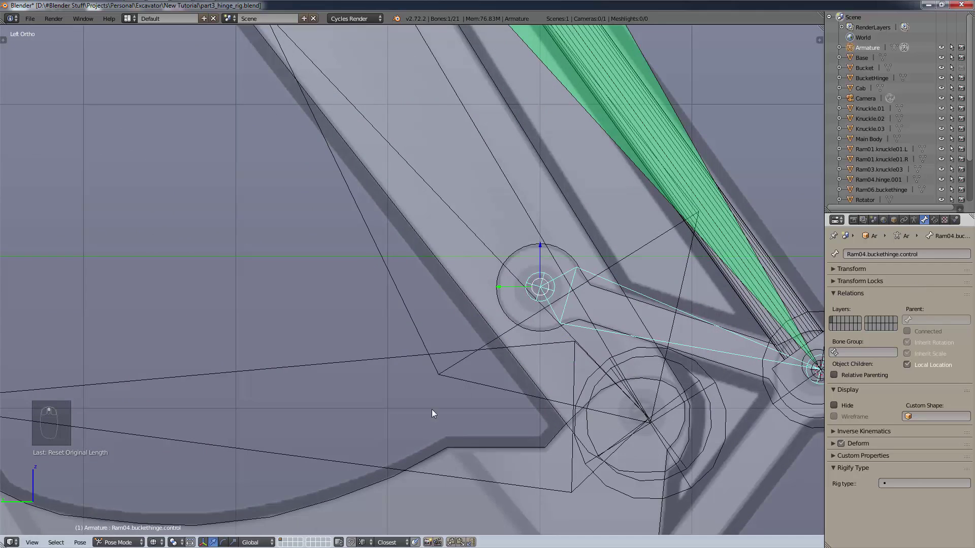
pyautogui.click(118, 542)
pyautogui.click(127, 521)
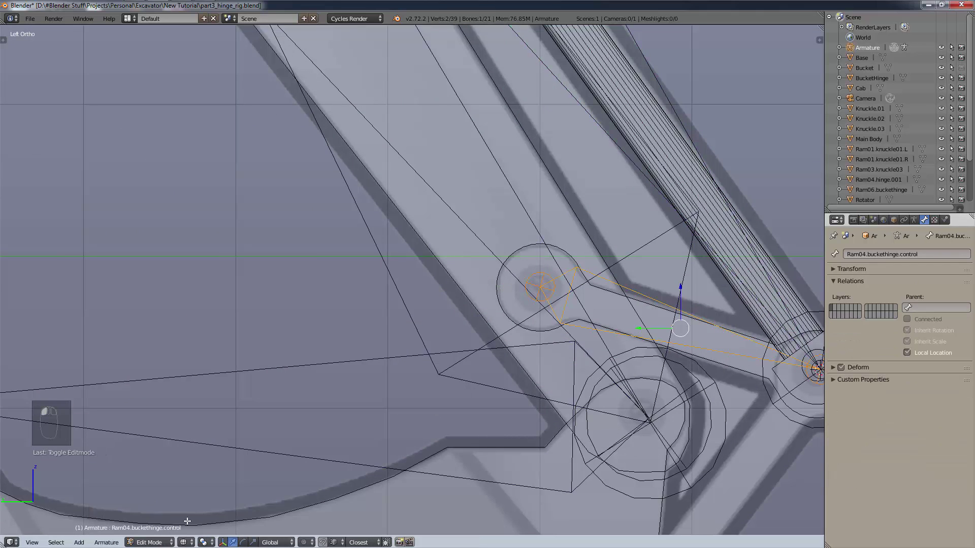
pyautogui.scroll(-6, 760, 315)
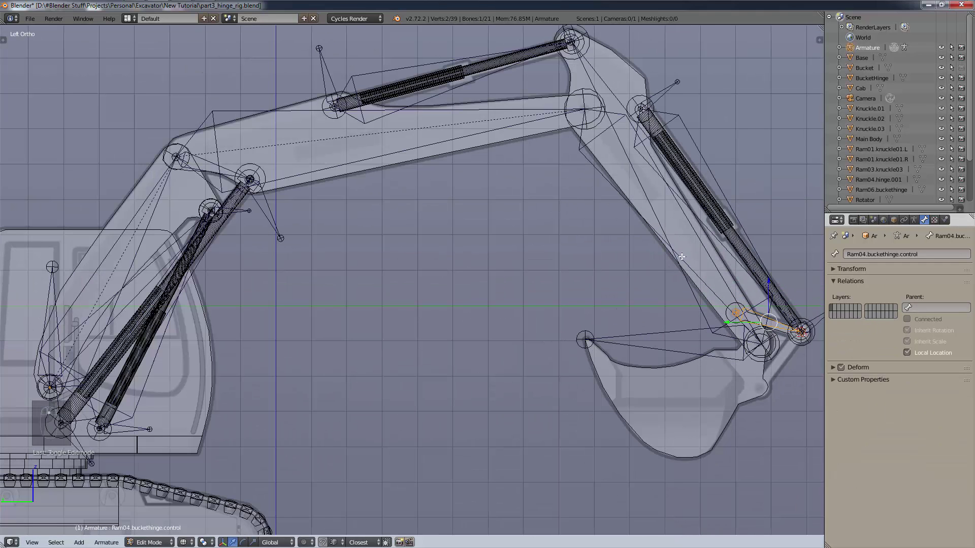
pyautogui.rightClick(660, 236)
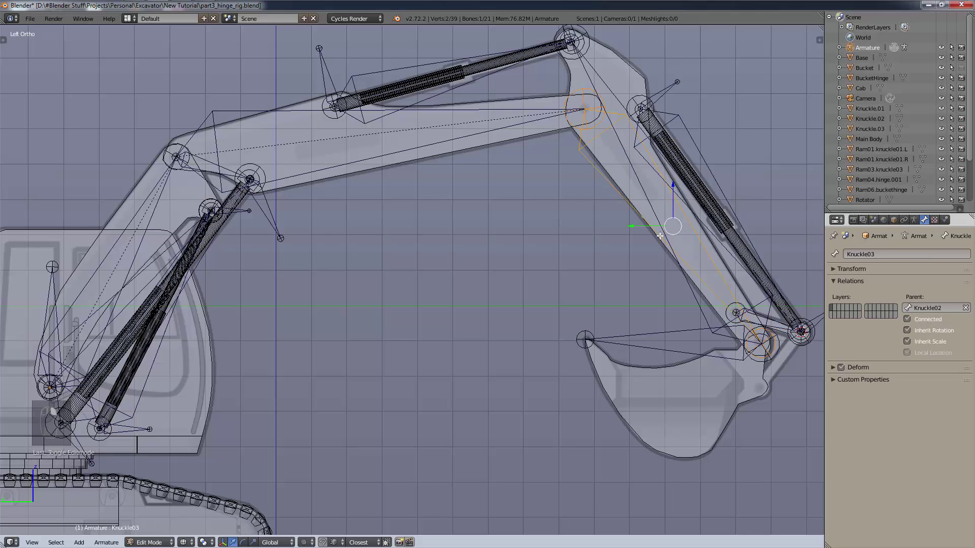
pyautogui.rightClick(769, 323)
# - Parent Ram04.buckethinge.control to Knuckle02 and compare this with the parents of Knuckle03 and Ram03.control
pyautogui.click(936, 309)
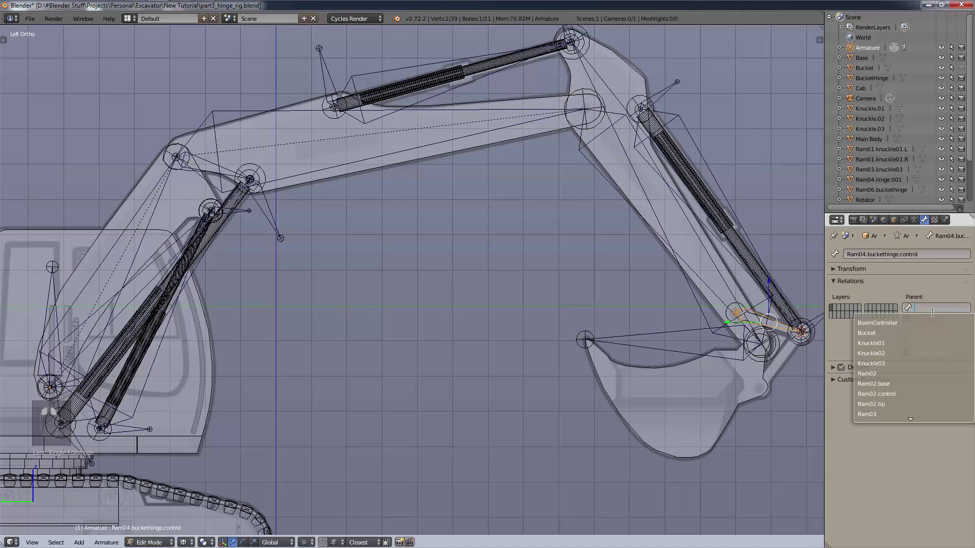
pyautogui.click(916, 351)
pyautogui.rightClick(636, 210)
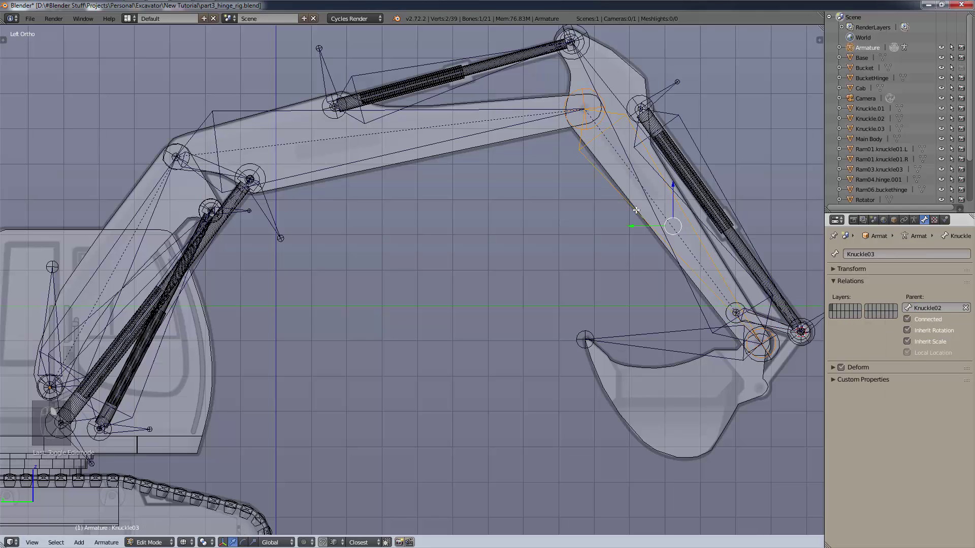
pyautogui.rightClick(784, 329)
pyautogui.rightClick(691, 301)
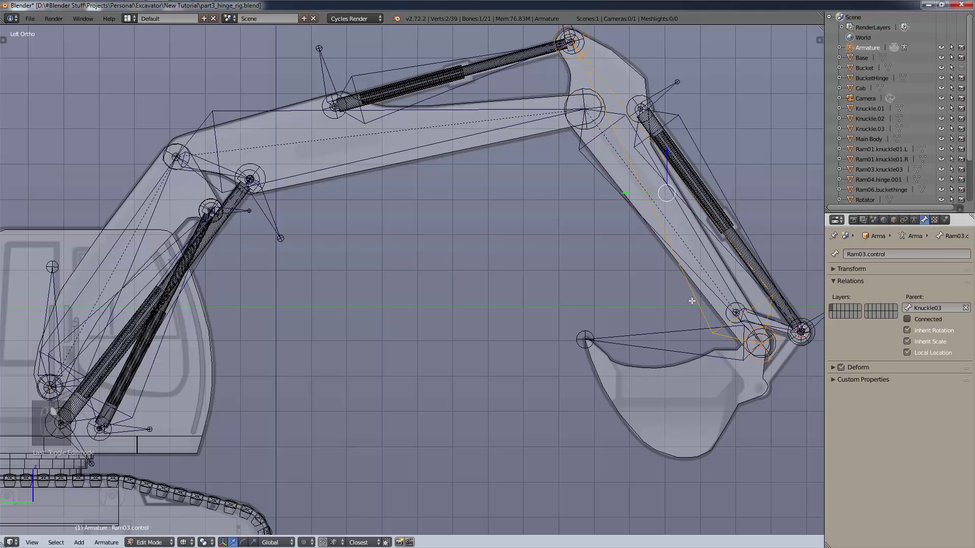
# - Set the parent of the Ram04.buckethinge.control bone to Knuckle03
pyautogui.rightClick(777, 327)
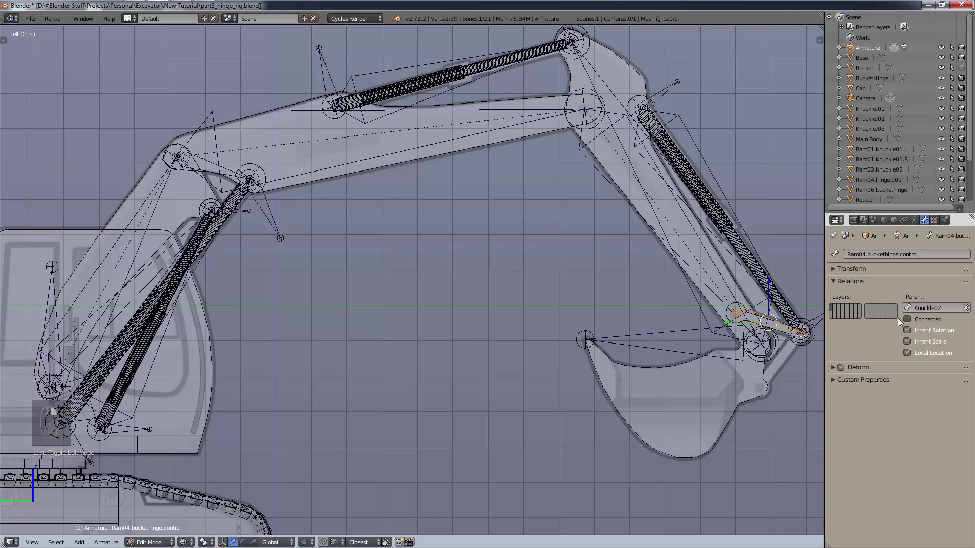
pyautogui.click(947, 307)
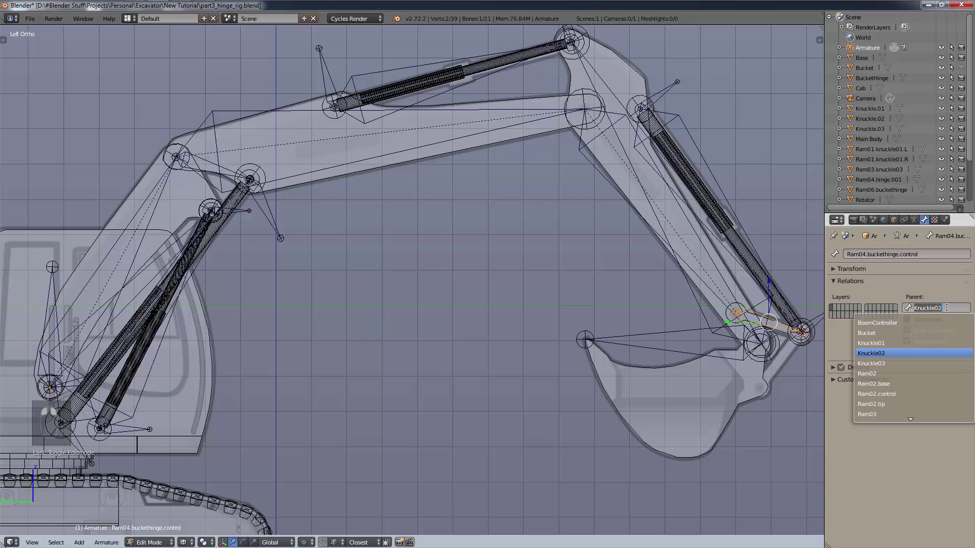
pyautogui.click(922, 363)
# - Return to Pose Mode, test the new parenting by rotating the Knuckle01 bone, and cancel the rotation
pyautogui.scroll(-2, 756, 424)
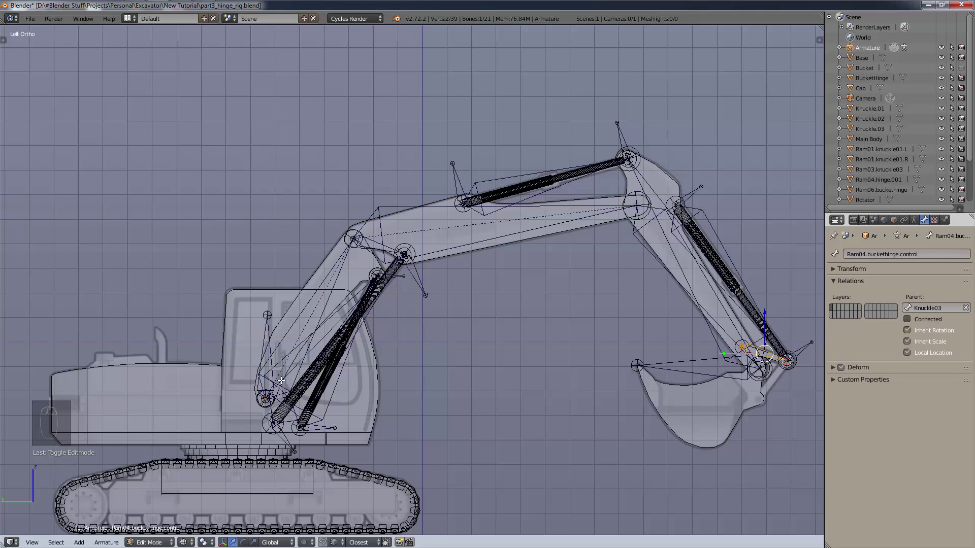
pyautogui.hotkey('ctrl', 'Tab')
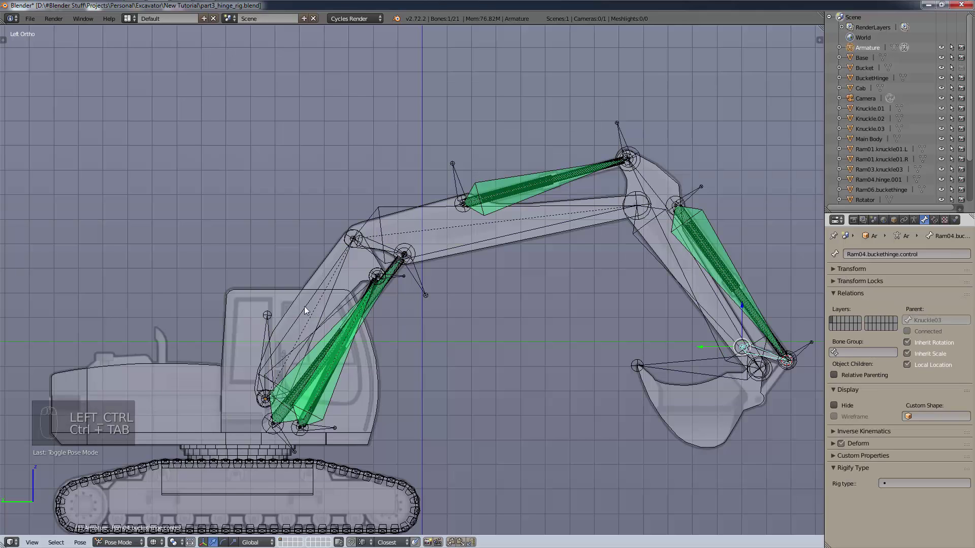
pyautogui.rightClick(332, 288)
pyautogui.keyDown('shift'); pyautogui.moveTo(333, 288); pyautogui.dragTo(309, 300, button='middle'); pyautogui.keyUp('shift')
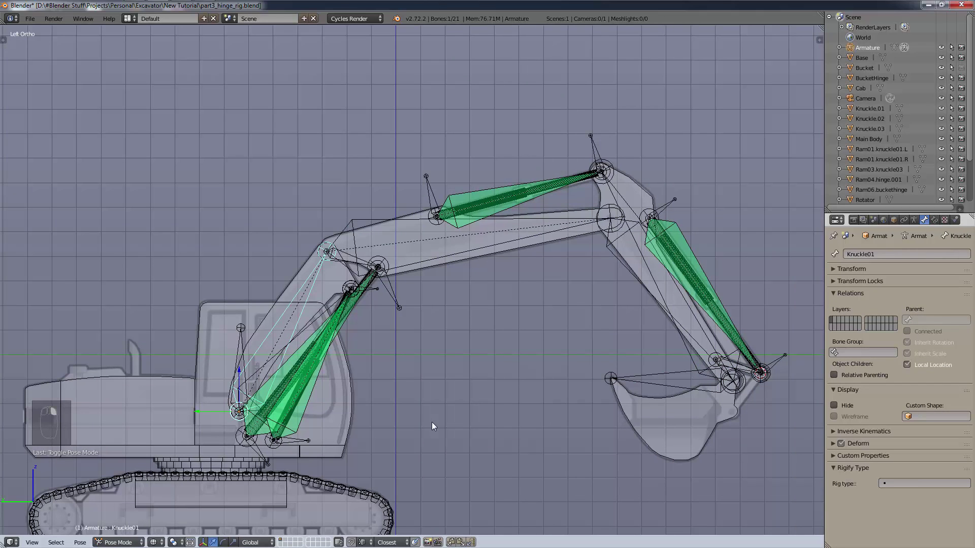
pyautogui.press('r')
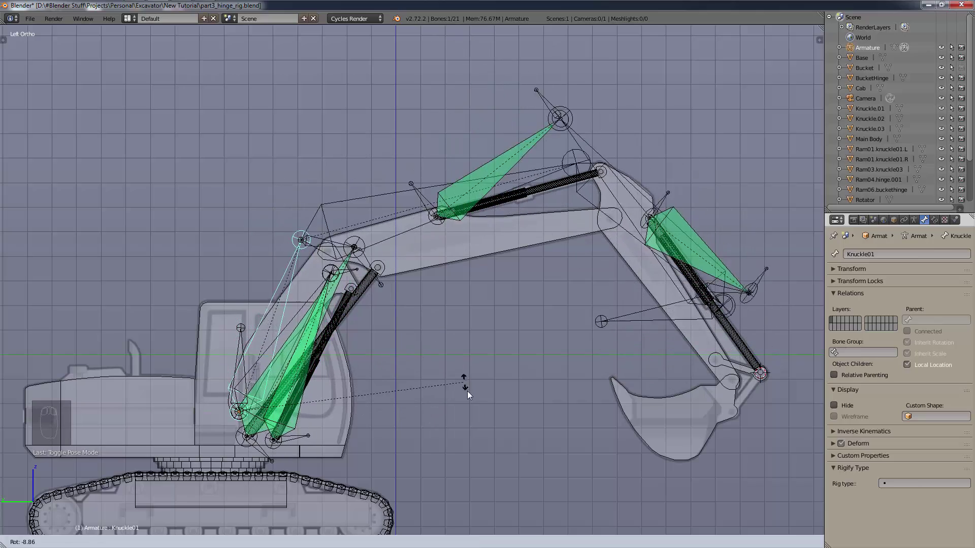
pyautogui.click(475, 419)
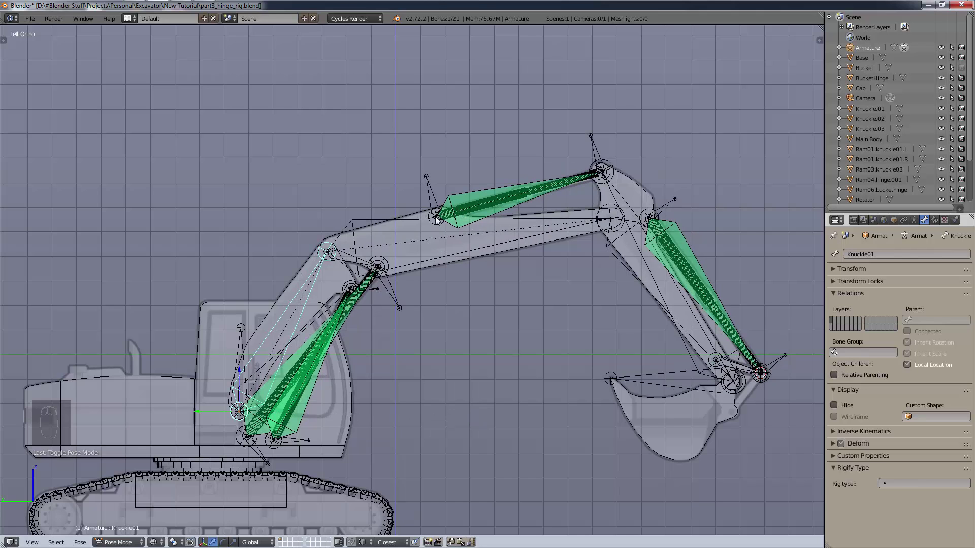
pyautogui.press('r')
pyautogui.rightClick(465, 371)
# - Switch the viewport to Solid shading and hide the Armature
pyautogui.press('z')
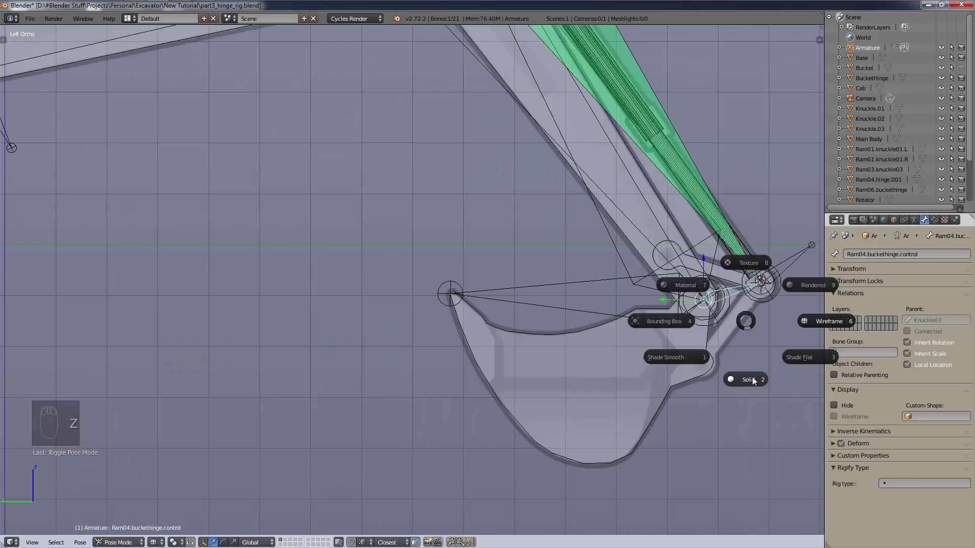
pyautogui.click(748, 388)
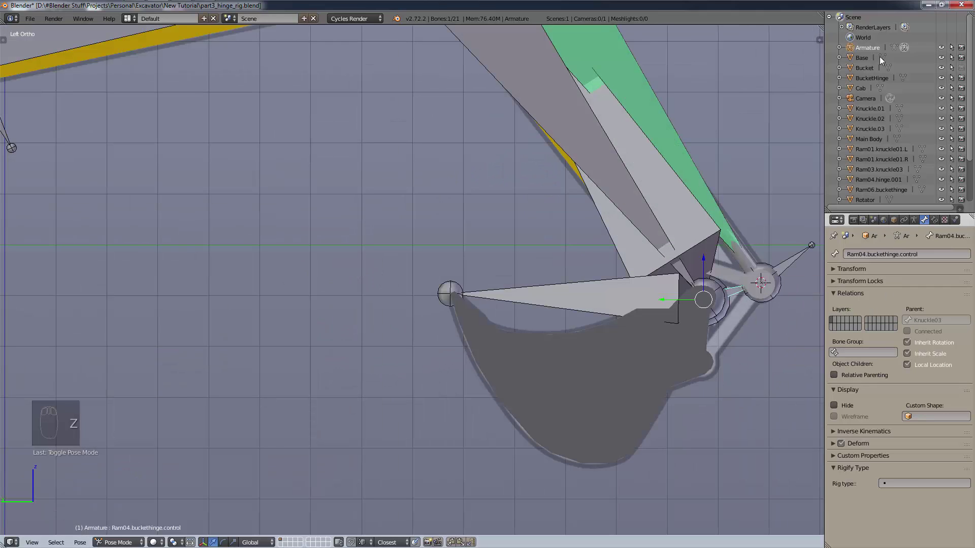
pyautogui.click(941, 47)
# - Place the 3D cursor at the centre of the bucket hinge's outer pivot and check its position from the front
pyautogui.keyDown('shift'); pyautogui.moveTo(769, 337); pyautogui.dragTo(664, 310, button='middle'); pyautogui.keyUp('shift')
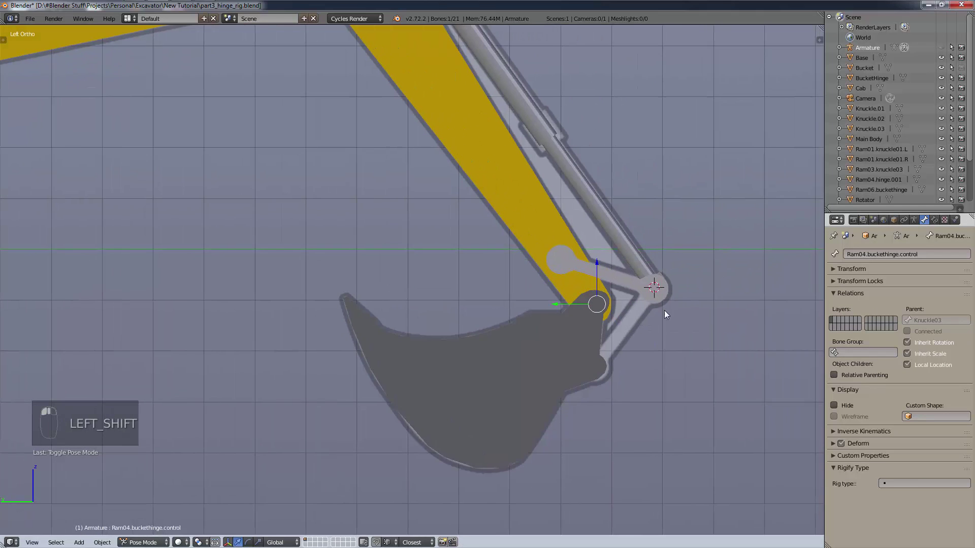
pyautogui.scroll(4, 632, 319)
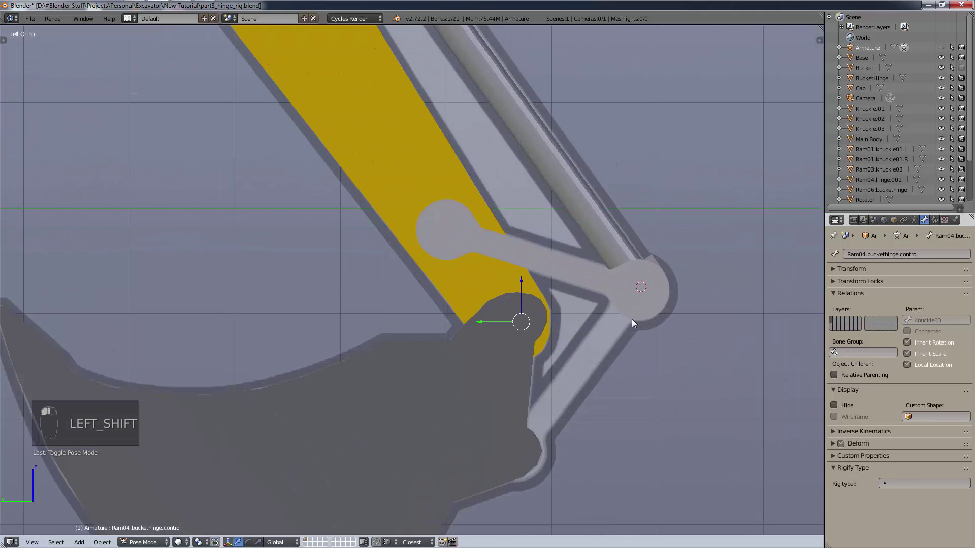
pyautogui.click(643, 291)
pyautogui.press('KP_1')
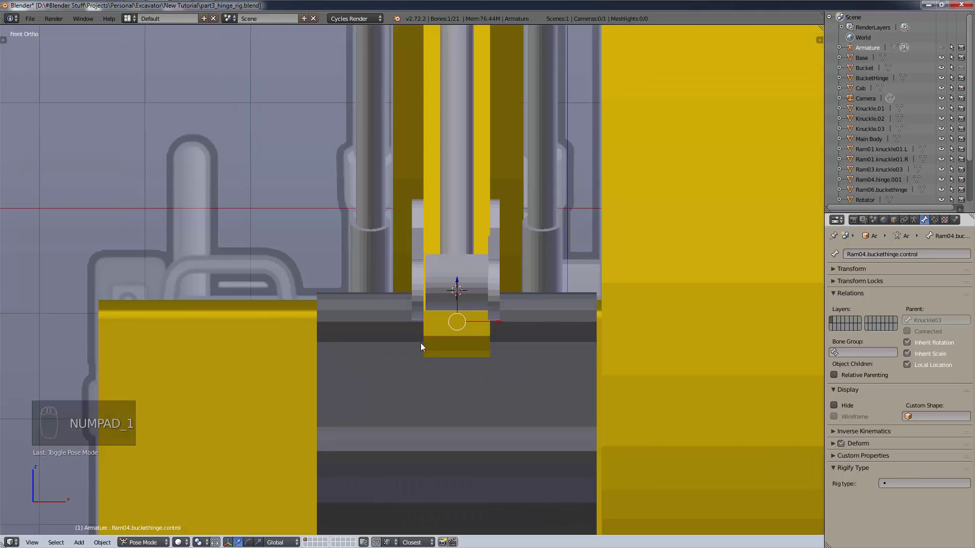
pyautogui.press('ctrl+KP_3')
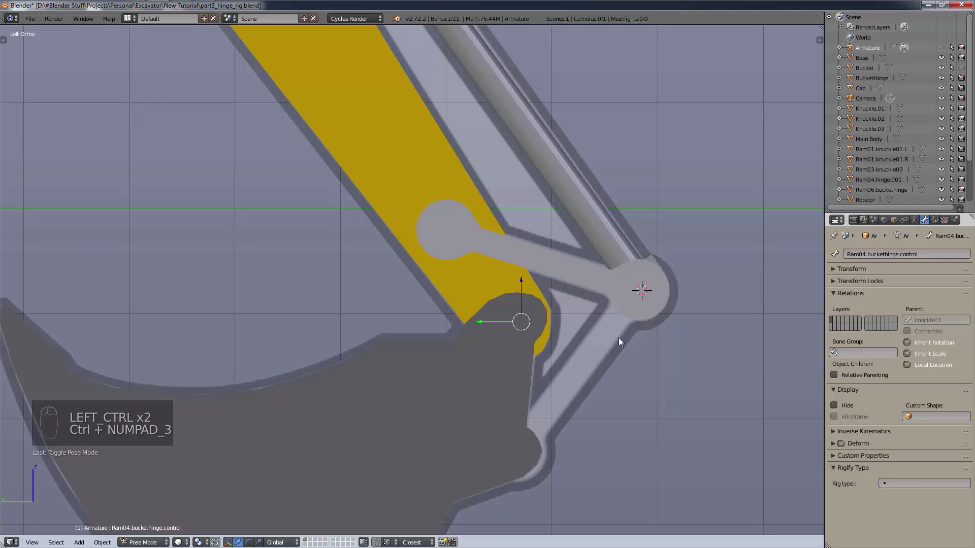
# - Add a mesh circle at the 3D cursor on the hinge pivot and orient it to face the left view
pyautogui.hotkey('shift', 'a')
pyautogui.moveTo(658, 309)
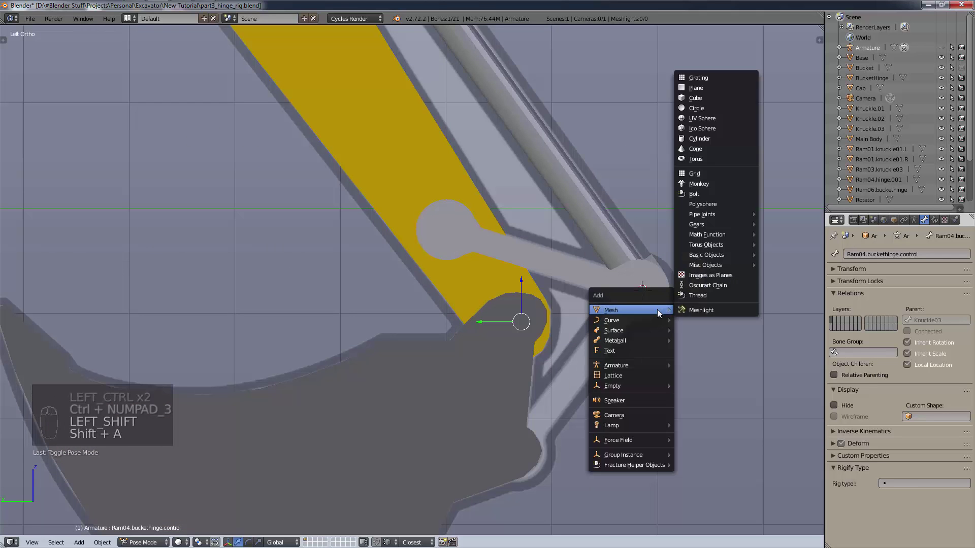
pyautogui.click(712, 109)
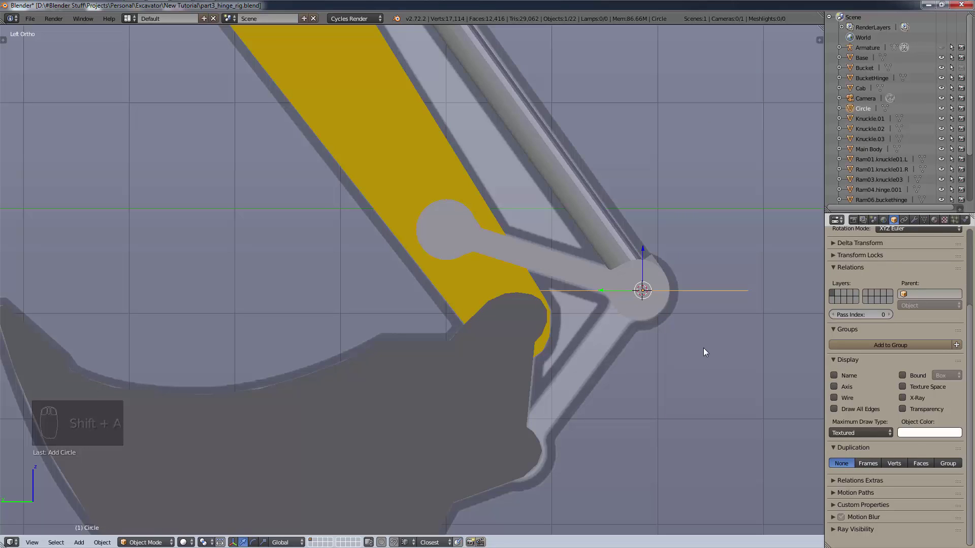
pyautogui.press('F6')
pyautogui.click(797, 402)
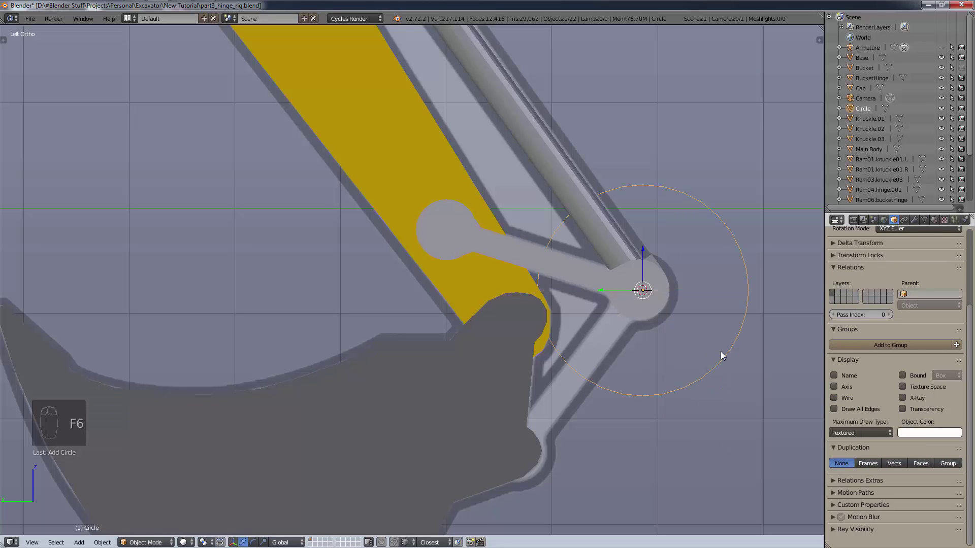
# - Scale the circle down to about 0.32 of its size and switch the viewport to Wireframe shading
pyautogui.press('s')
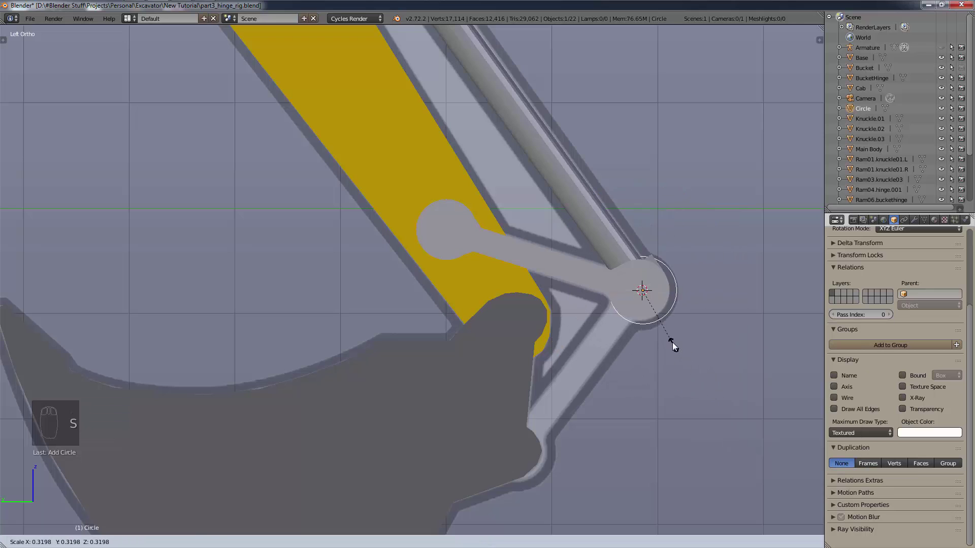
pyautogui.click(671, 344)
pyautogui.press('z')
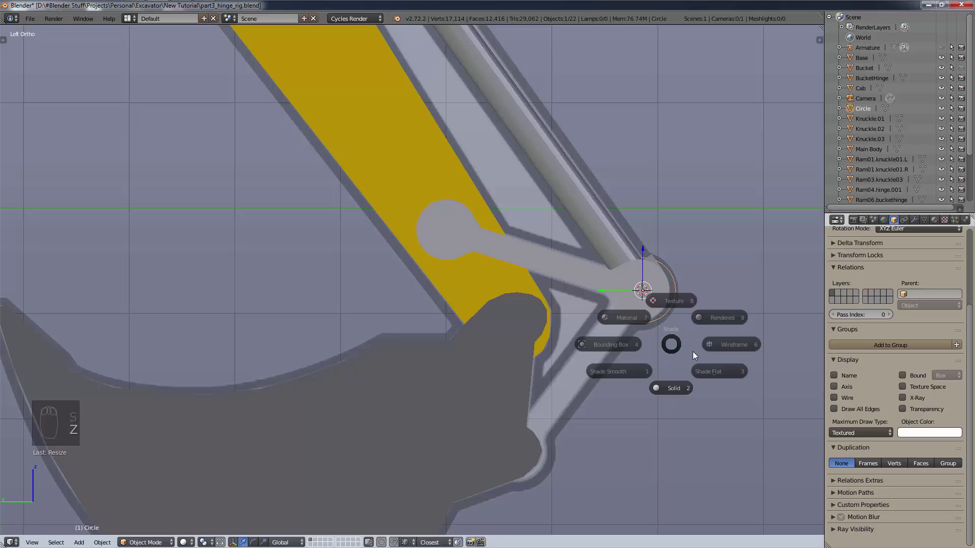
pyautogui.click(693, 352)
# - Centre the circle on the outer hinge pivot and shrink it slightly to fit inside the pivot's outline
pyautogui.press('g')
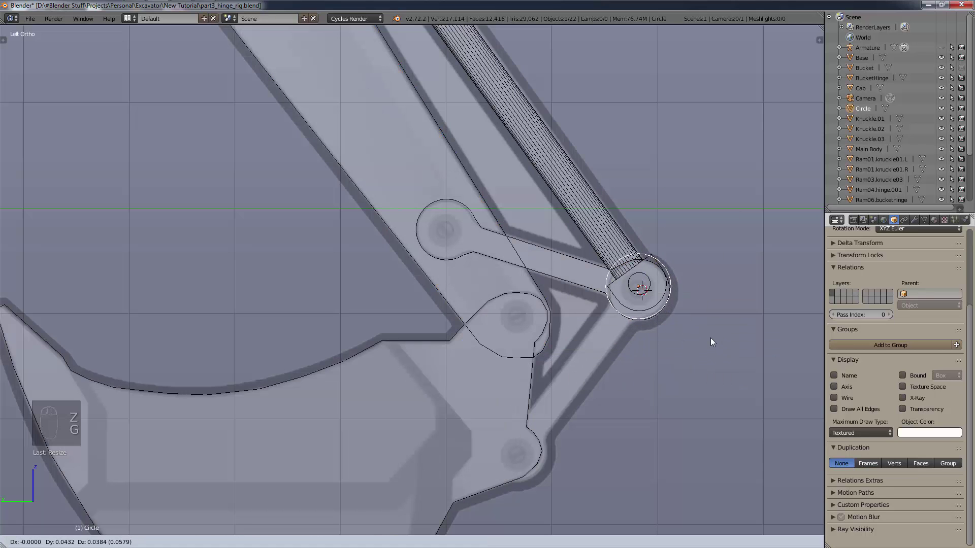
pyautogui.click(711, 338)
pyautogui.press('s')
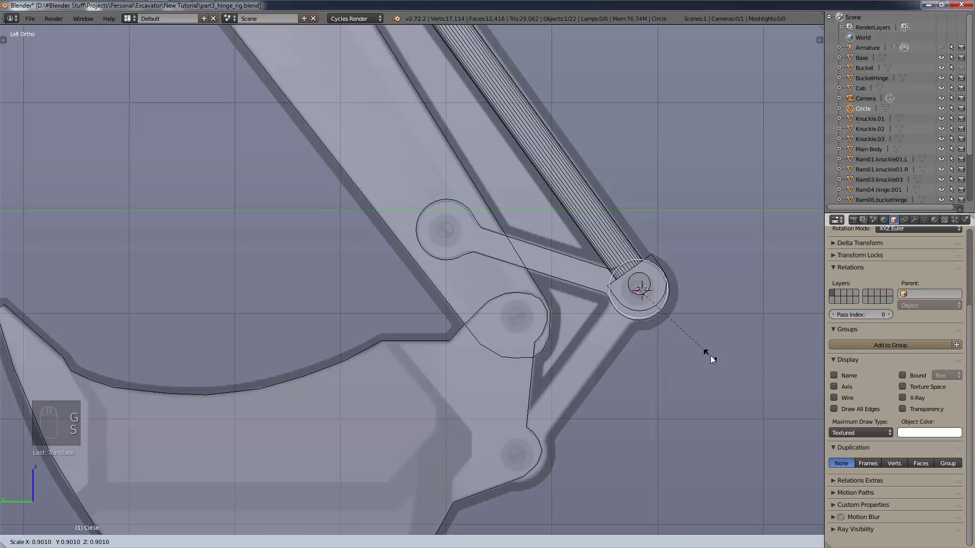
pyautogui.click(694, 353)
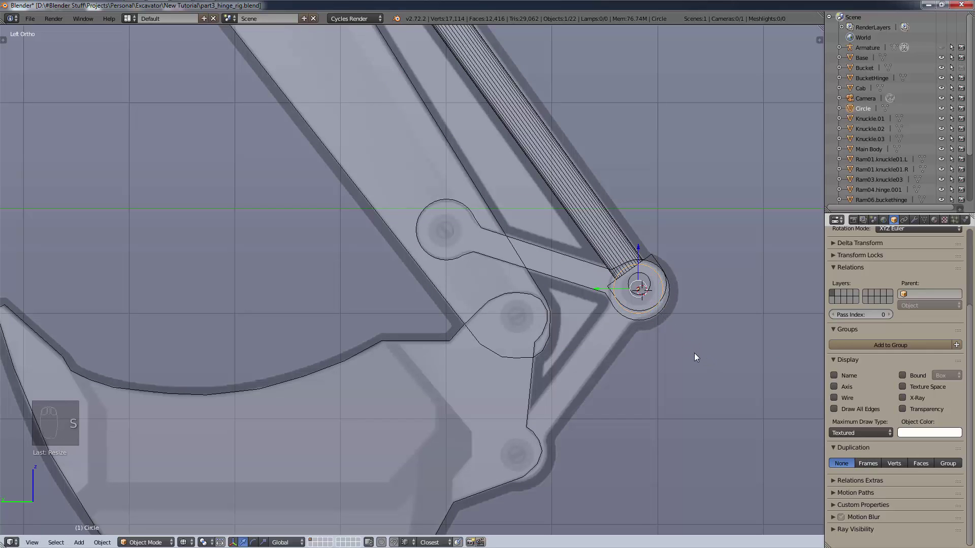
pyautogui.press('g')
pyautogui.click(696, 356)
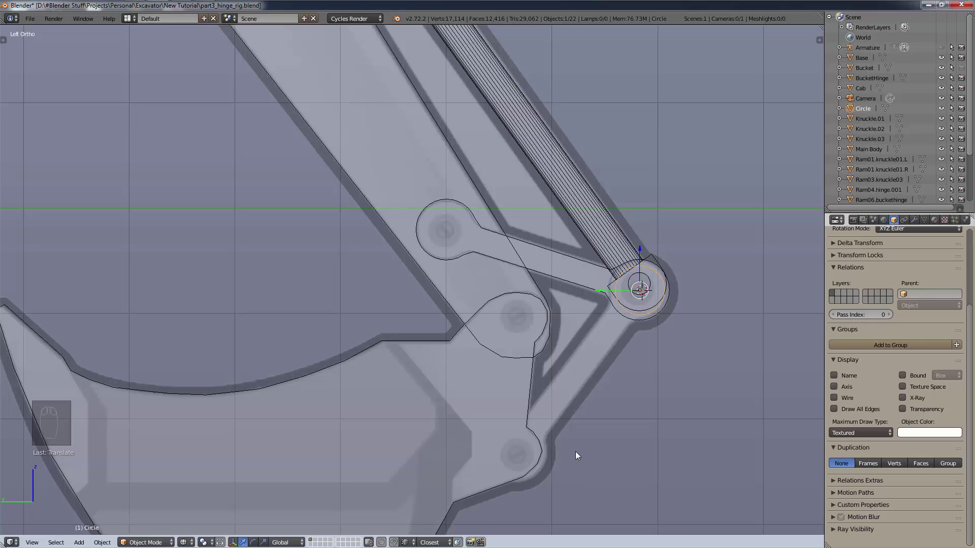
# - Enter Edit Mode and duplicate the circle onto the bucket's lower pivot
pyautogui.press('Tab')
pyautogui.press('Tab')
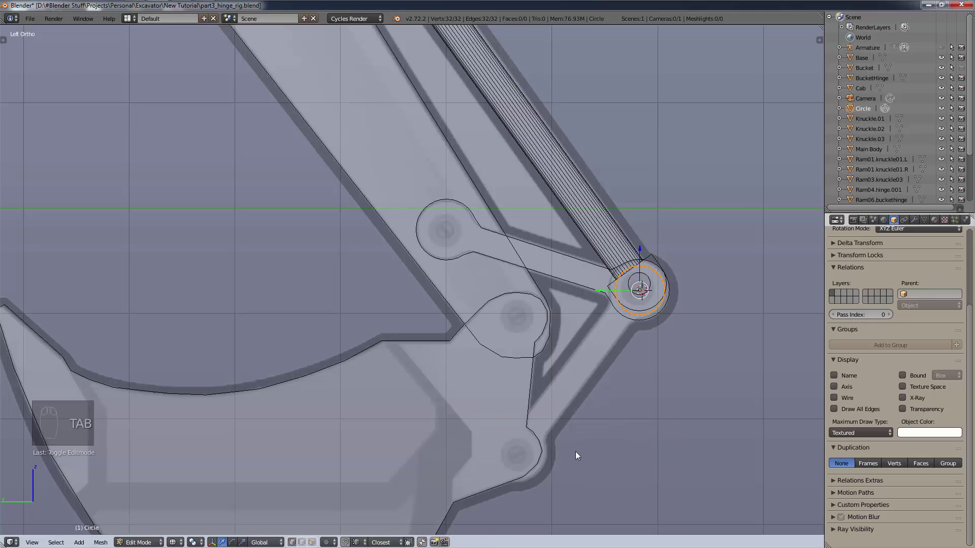
pyautogui.press('shift')
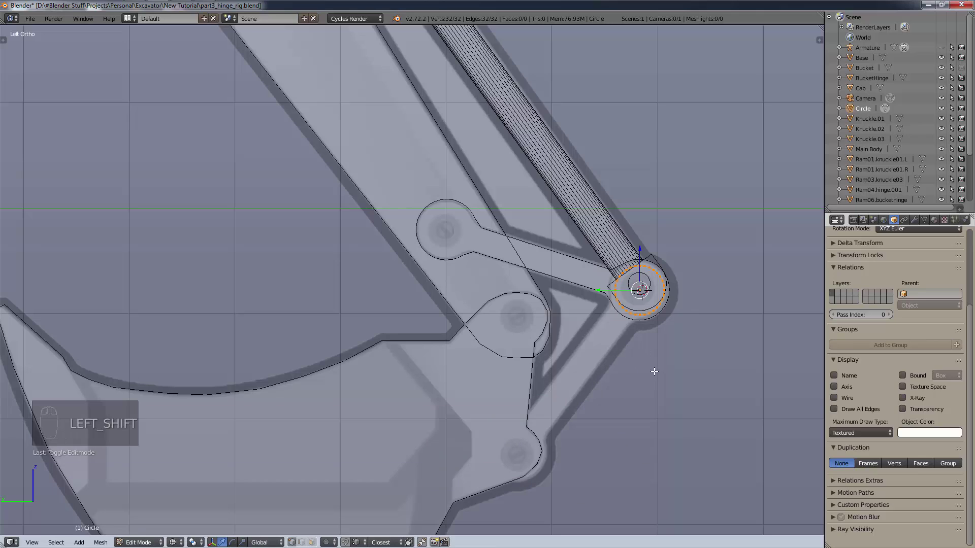
pyautogui.hotkey('shift', 'd')
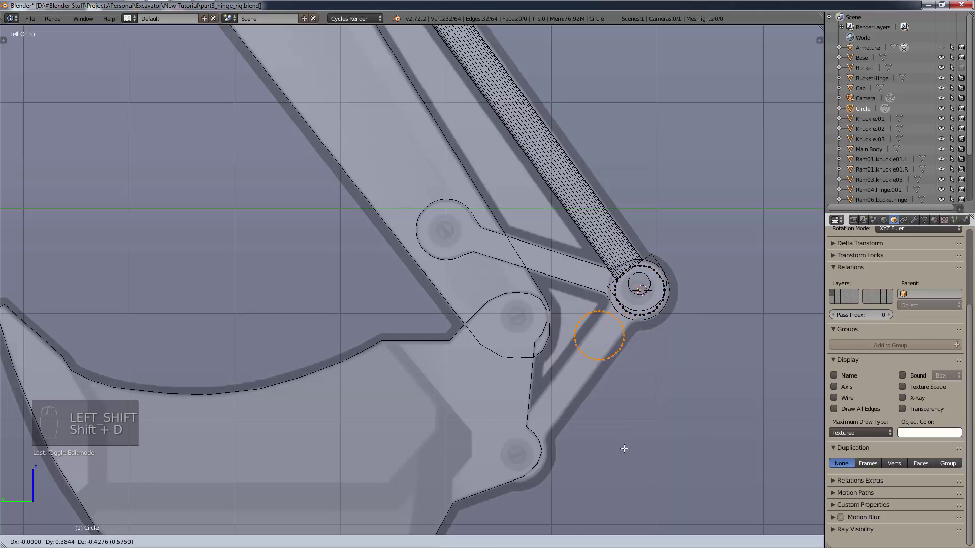
pyautogui.click(574, 526)
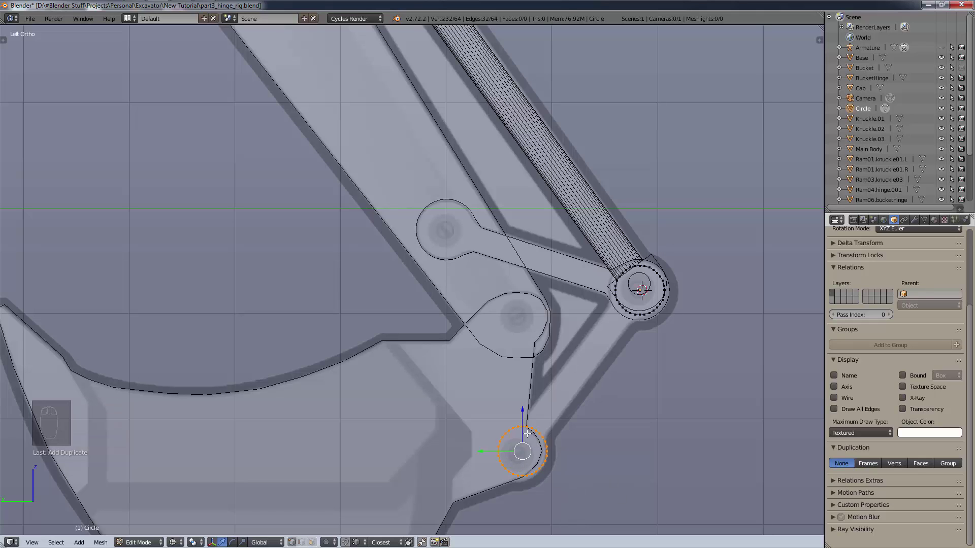
# - Delete the vertices of both circles on the arcs that face each other along the link
pyautogui.press('c')
pyautogui.press('a')
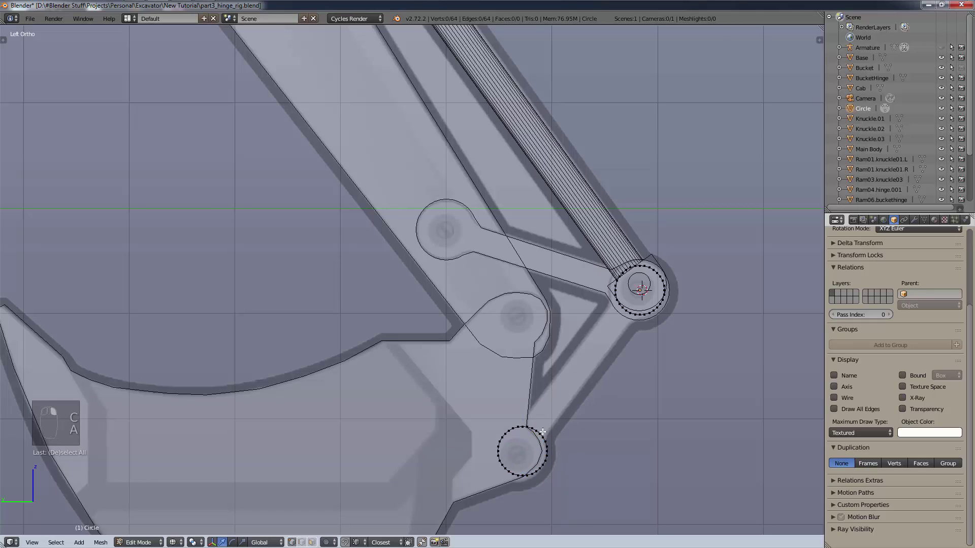
pyautogui.press('c')
pyautogui.click(540, 433)
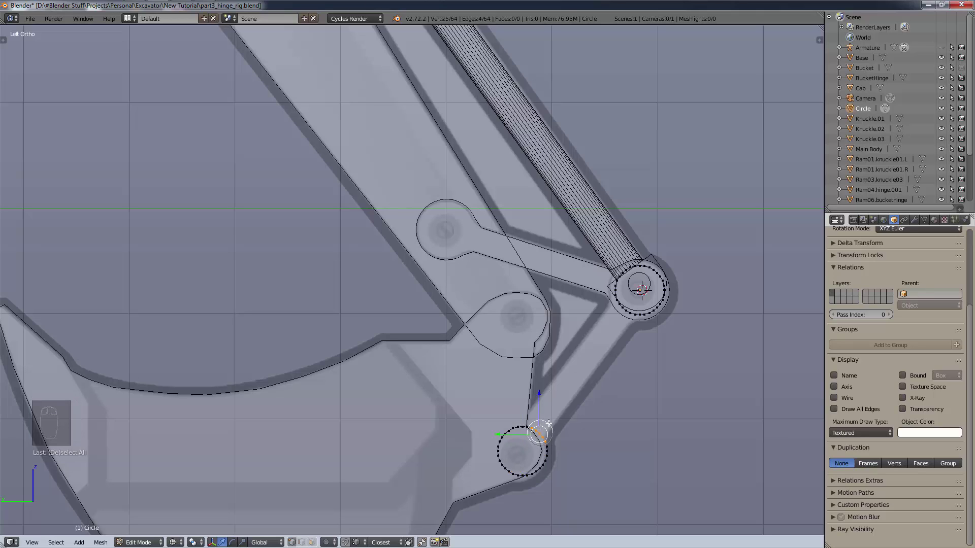
pyautogui.click(624, 311)
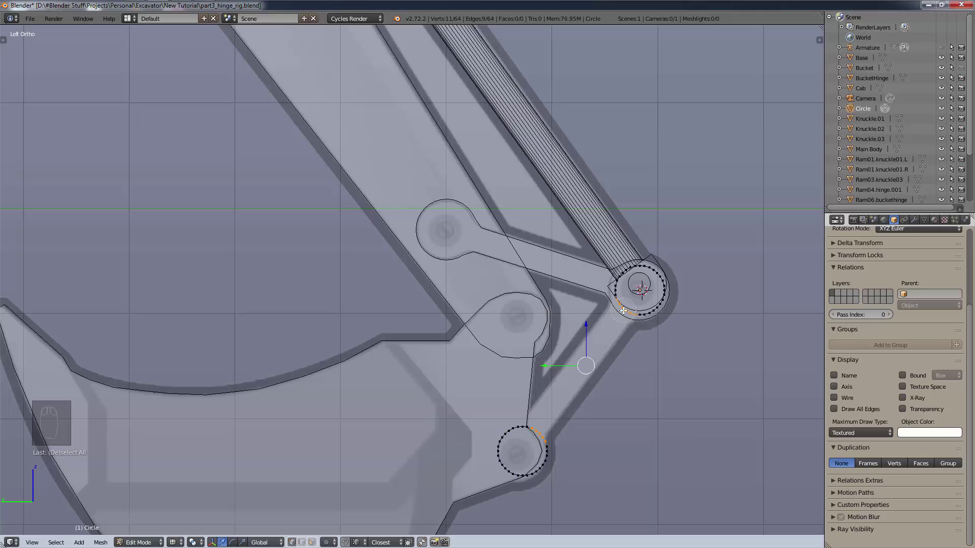
pyautogui.press('x')
pyautogui.click(617, 365)
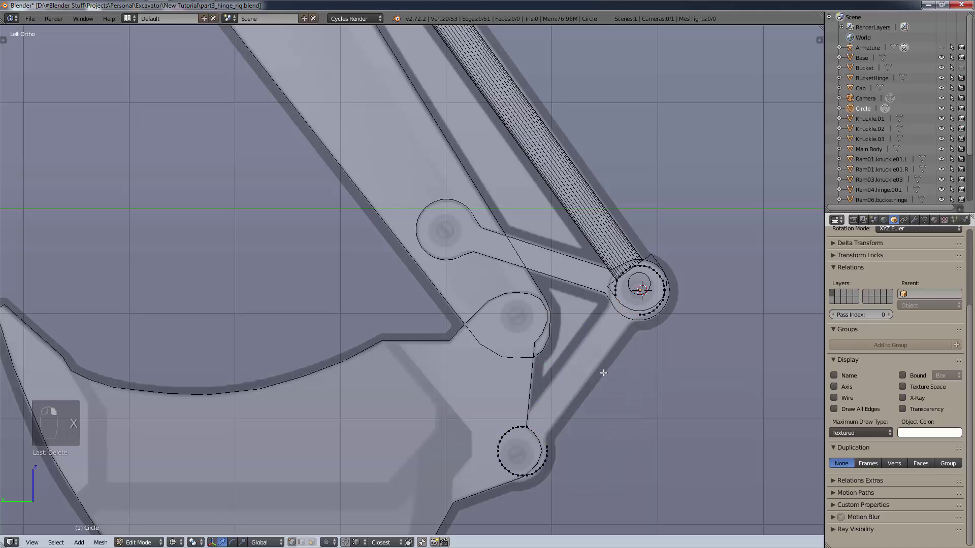
# - Connect the open ends of the two arcs with an edge along each side of the link
pyautogui.keyDown('shift'); pyautogui.rightClick(528, 426); pyautogui.keyUp('shift')
pyautogui.keyDown('shift'); pyautogui.rightClick(639, 314); pyautogui.keyUp('shift')
pyautogui.press('f')
pyautogui.press('f')
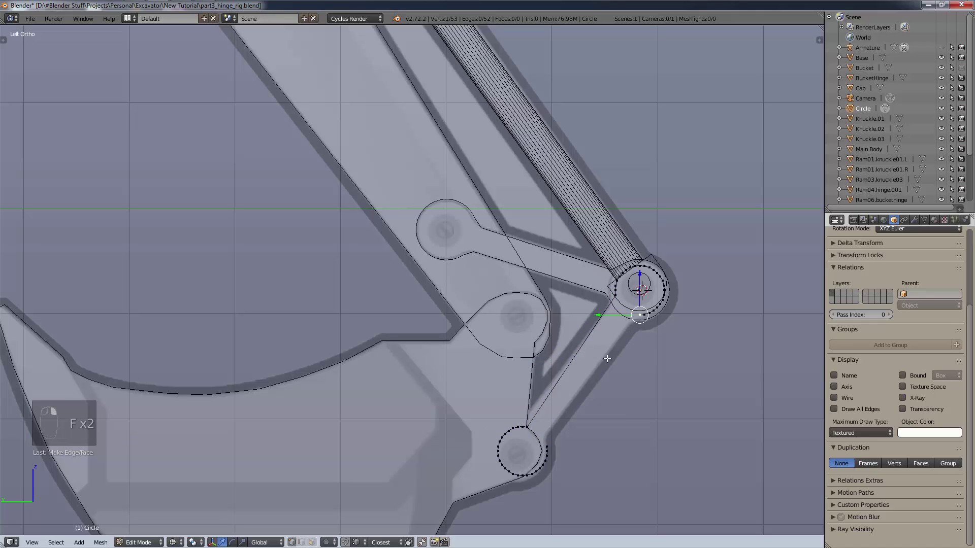
pyautogui.rightClick(547, 447)
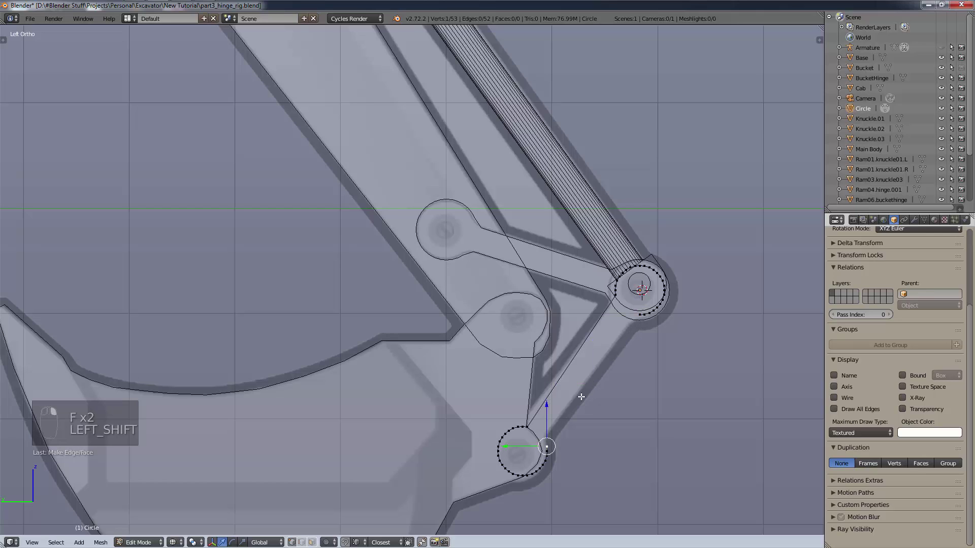
pyautogui.keyDown('shift'); pyautogui.rightClick(637, 316); pyautogui.keyUp('shift')
pyautogui.press('f')
pyautogui.press('f')
pyautogui.press('f')
# - Select the whole link outline and fill it with a face
pyautogui.press('a')
pyautogui.press('a')
pyautogui.press('a')
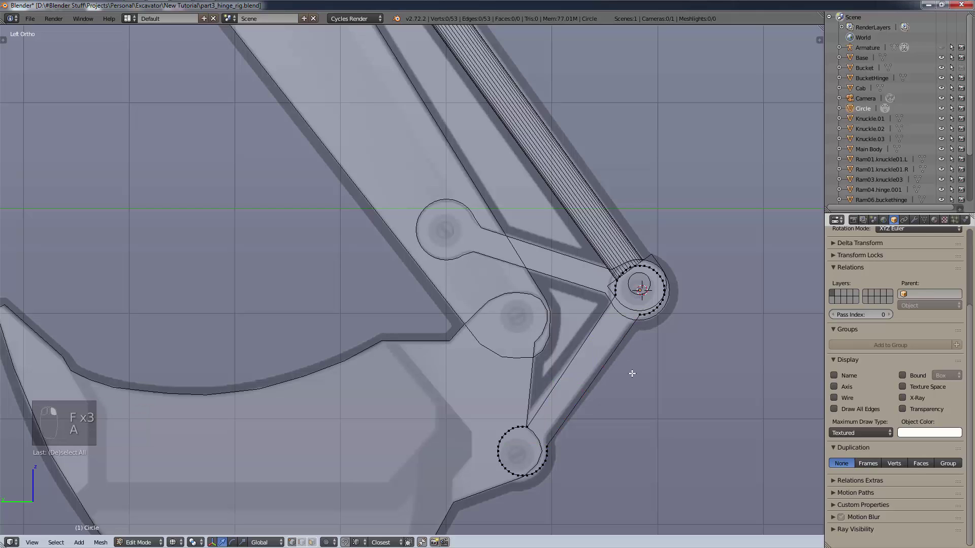
pyautogui.press('f')
# - Shift the link face slightly along the X axis in the back view
pyautogui.moveTo(664, 345); pyautogui.dragTo(573, 392, button='middle')
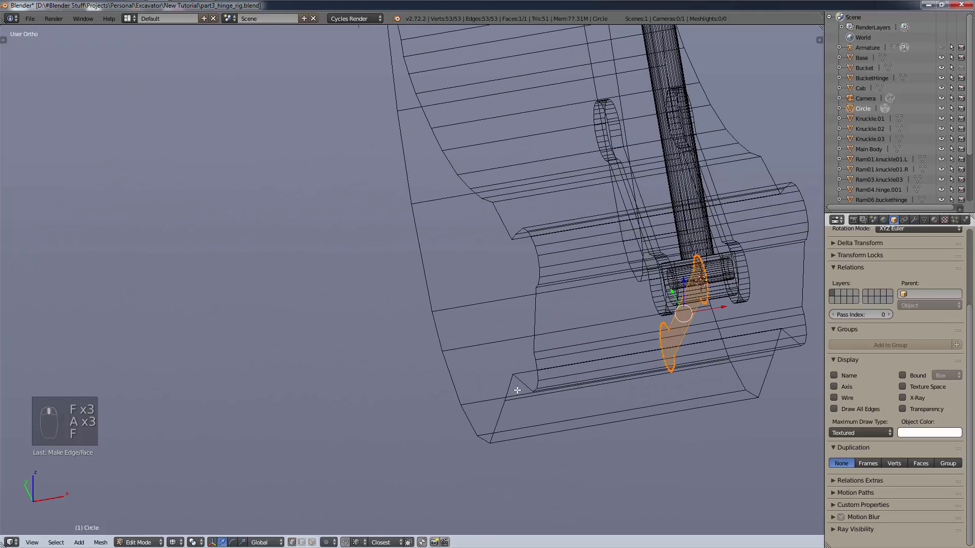
pyautogui.press('KP_3')
pyautogui.keyDown('ctrl'); pyautogui.scroll(-3, 517, 390); pyautogui.keyUp('ctrl')
pyautogui.press('ctrl+KP_1')
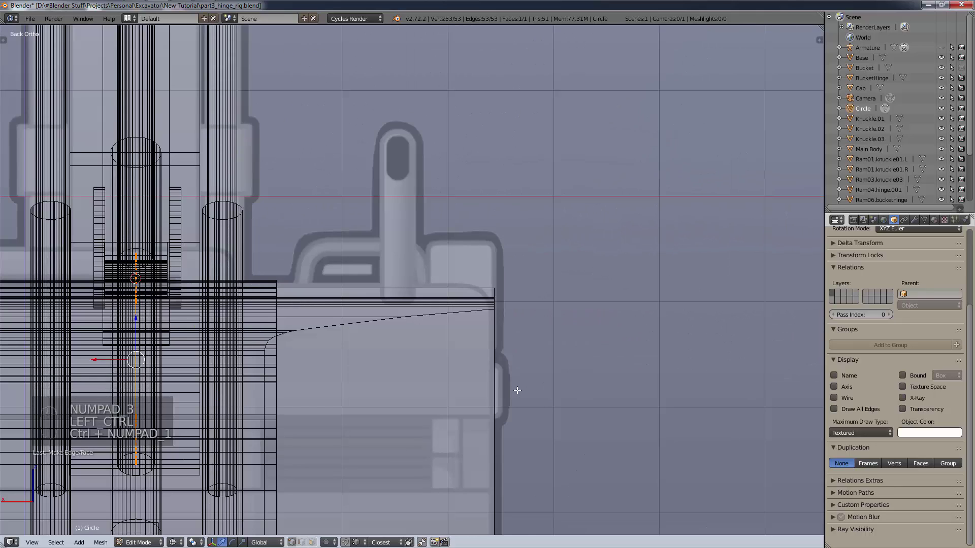
pyautogui.scroll(-5, 502, 400)
pyautogui.keyDown('shift'); pyautogui.moveTo(445, 423); pyautogui.dragTo(576, 314, button='middle'); pyautogui.keyUp('shift')
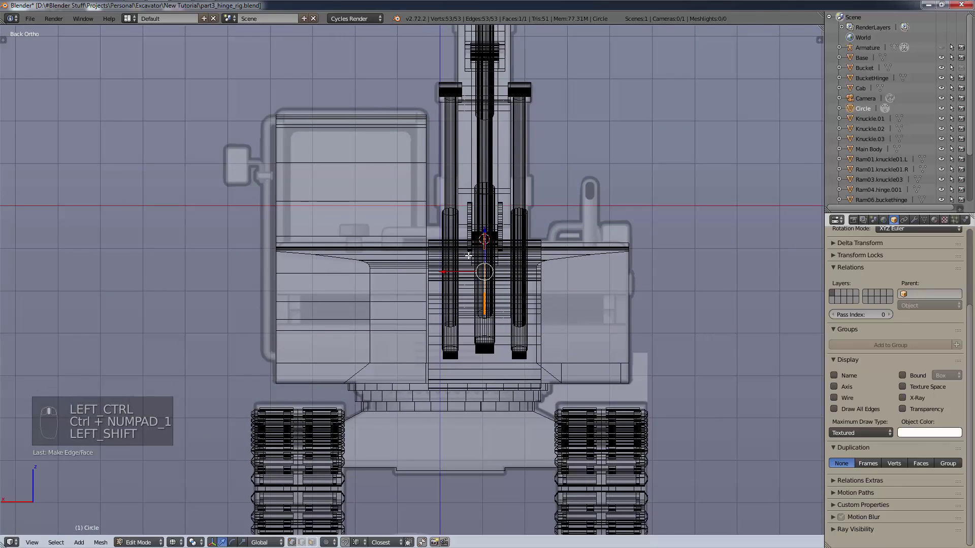
pyautogui.scroll(6, 523, 258)
pyautogui.keyDown('shift'); pyautogui.moveTo(346, 306); pyautogui.dragTo(401, 261, button='middle'); pyautogui.keyUp('shift')
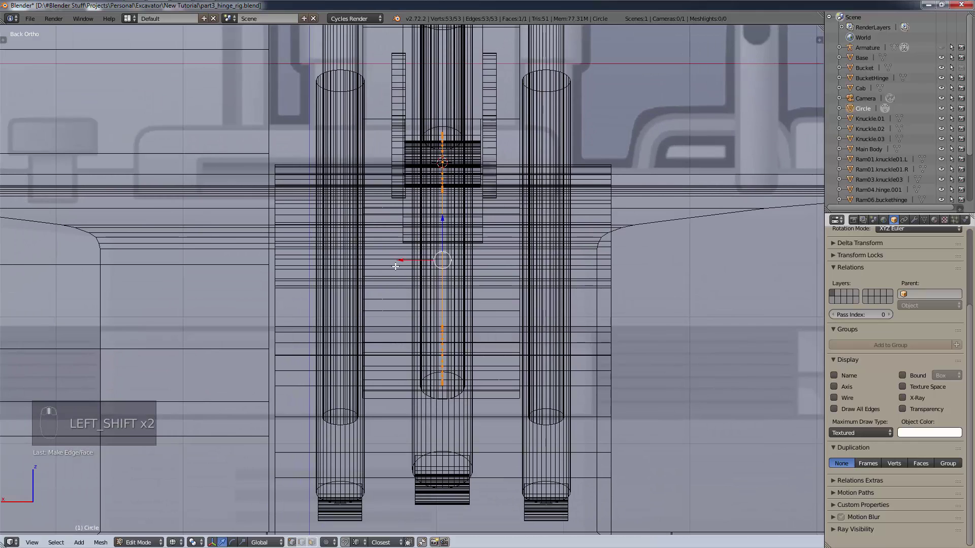
pyautogui.moveTo(401, 261)
pyautogui.mouseDown()
pyautogui.moveTo(325, 269)
pyautogui.moveTo(650, 272)
pyautogui.moveTo(409, 273)
pyautogui.mouseUp()
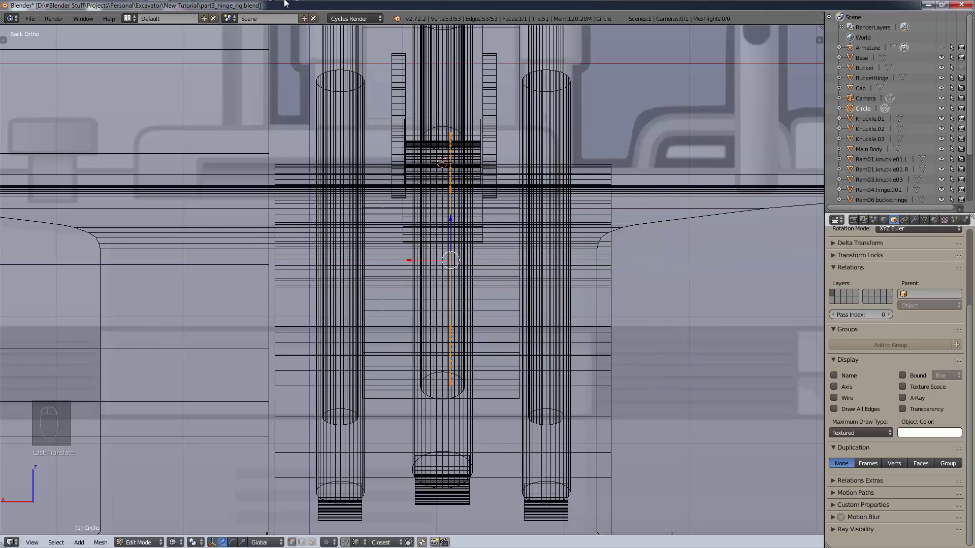
# - Switch to the wbExcavator.png photo in Windows Photo Viewer, examine the bucket linkage up close, and return to Blender
pyautogui.moveTo(265, 1)
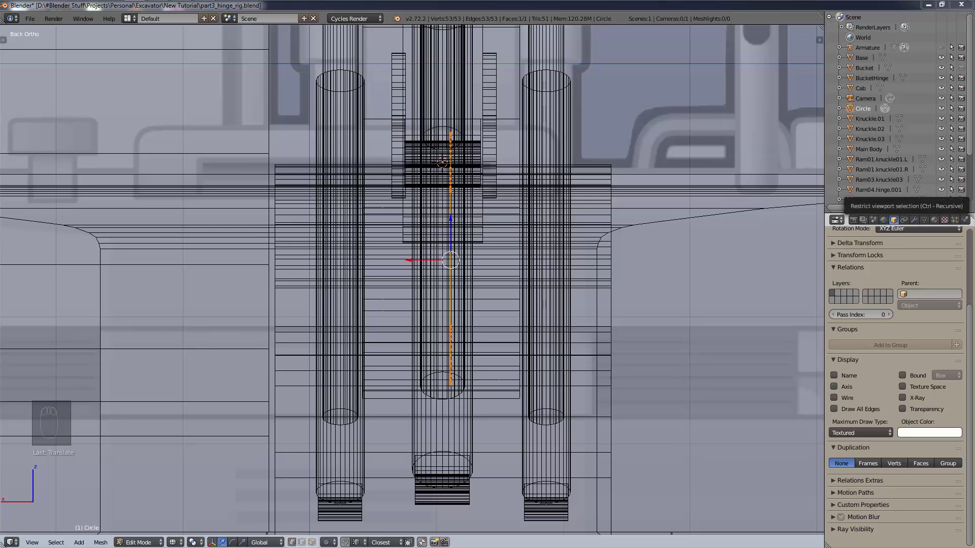
pyautogui.scroll(5, 710, 280)
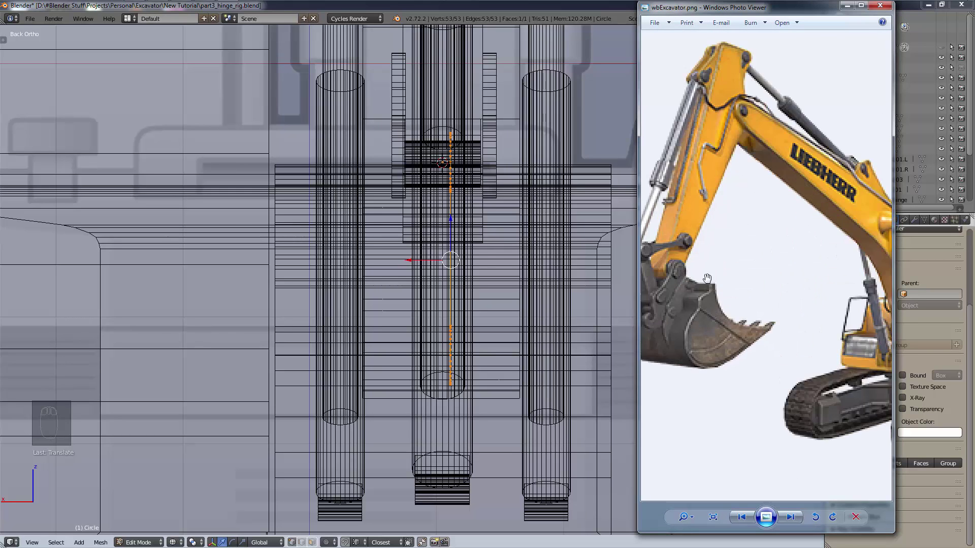
pyautogui.scroll(6, 707, 279)
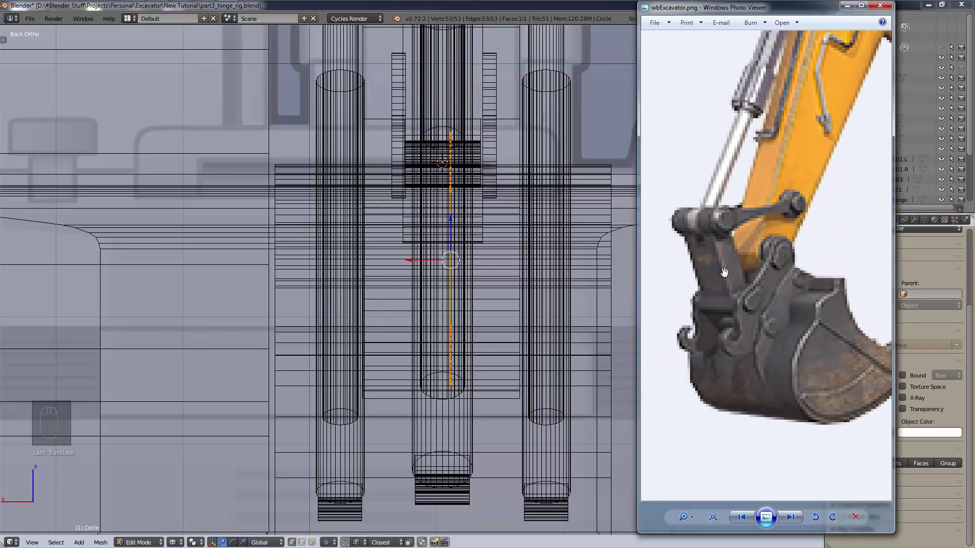
pyautogui.scroll(-1, 741, 334)
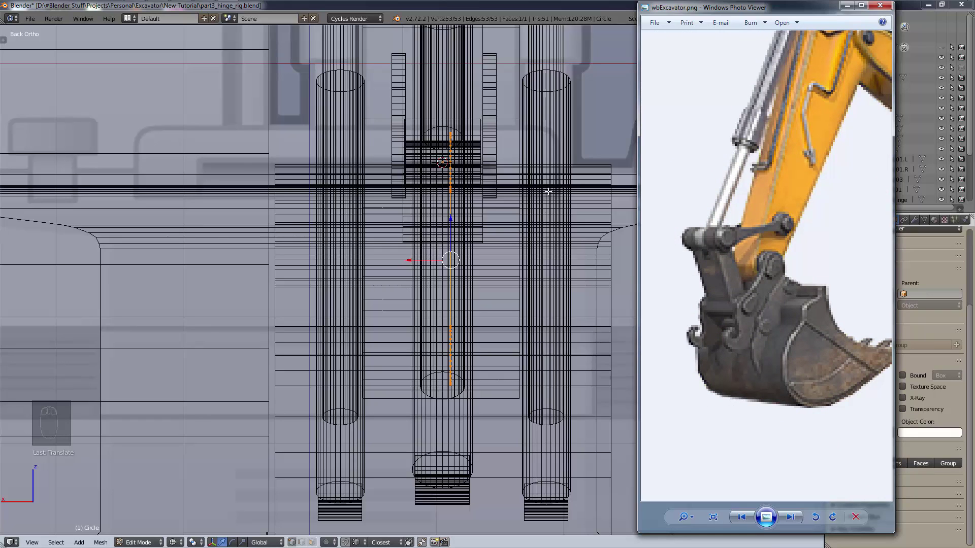
pyautogui.click(481, 11)
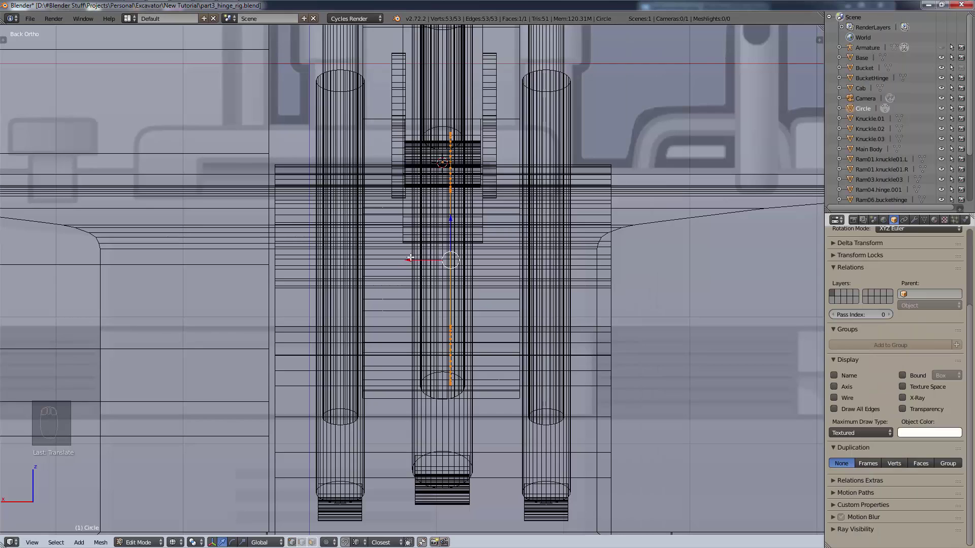
# - Move the link face along X to the inner side of one hinge arm and extrude it about 0.59 to the opposite arm
pyautogui.moveTo(410, 258); pyautogui.dragTo(439, 260)
pyautogui.click(439, 260)
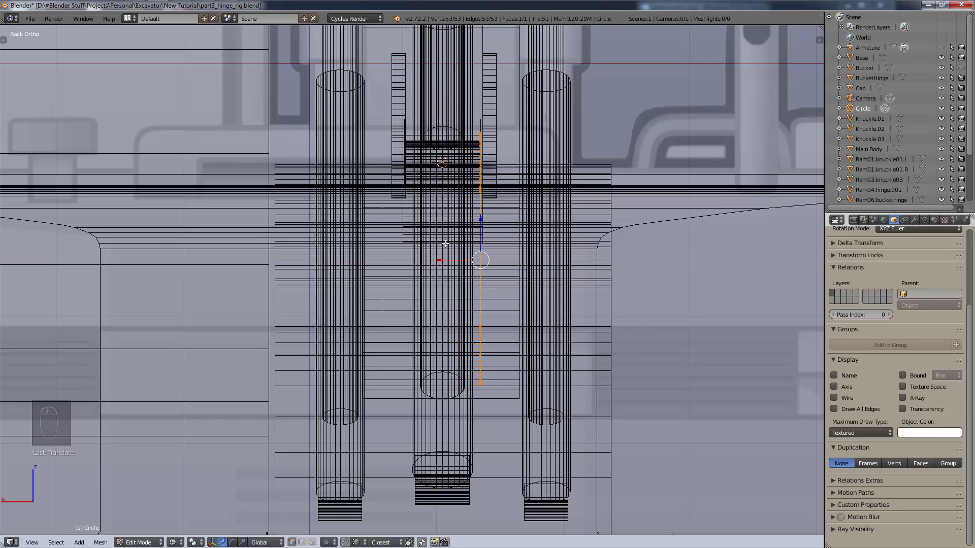
pyautogui.press('e')
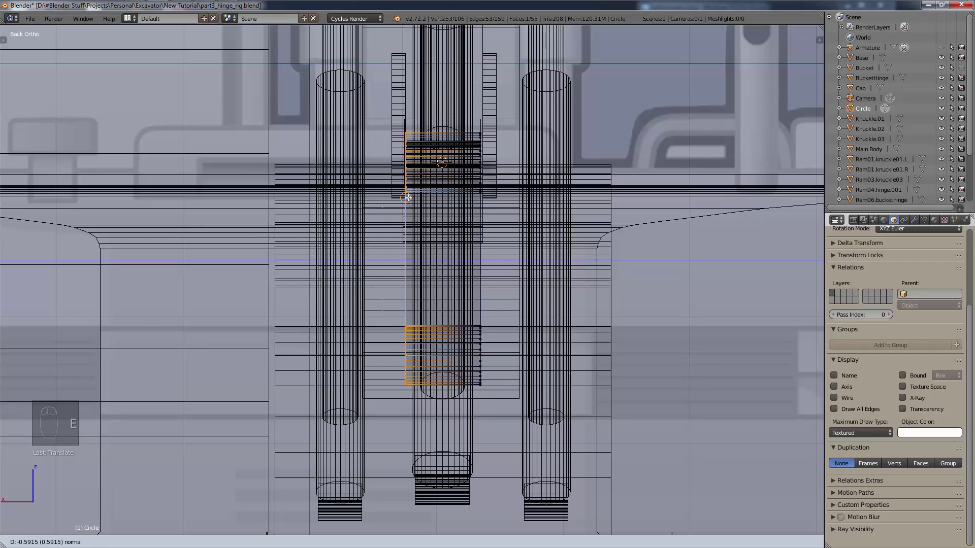
pyautogui.click(409, 198)
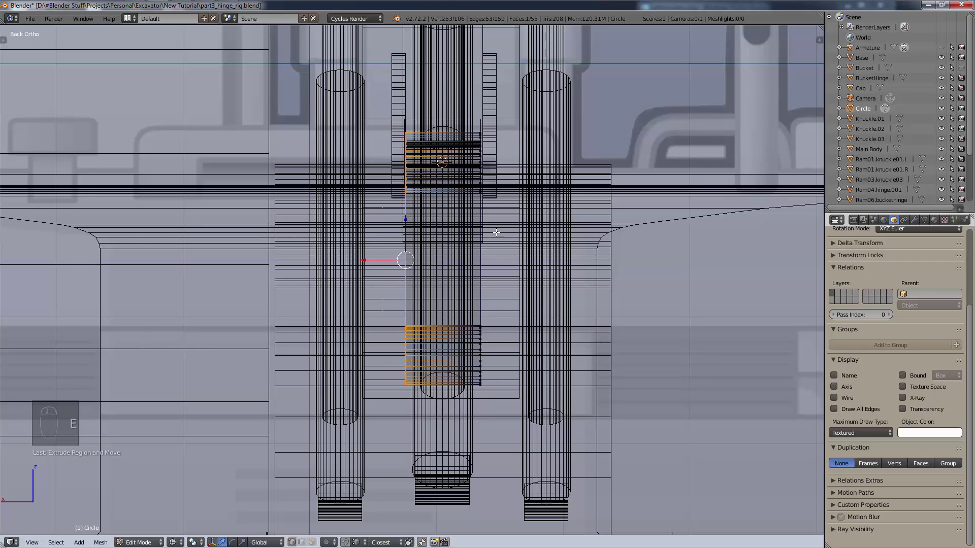
# - Move the link's starting side about 0.015 outward along X so it meets the hinge arm, and deselect everything
pyautogui.press('alt+super')
pyautogui.keyDown('alt'); pyautogui.rightClick(481, 331); pyautogui.keyUp('alt')
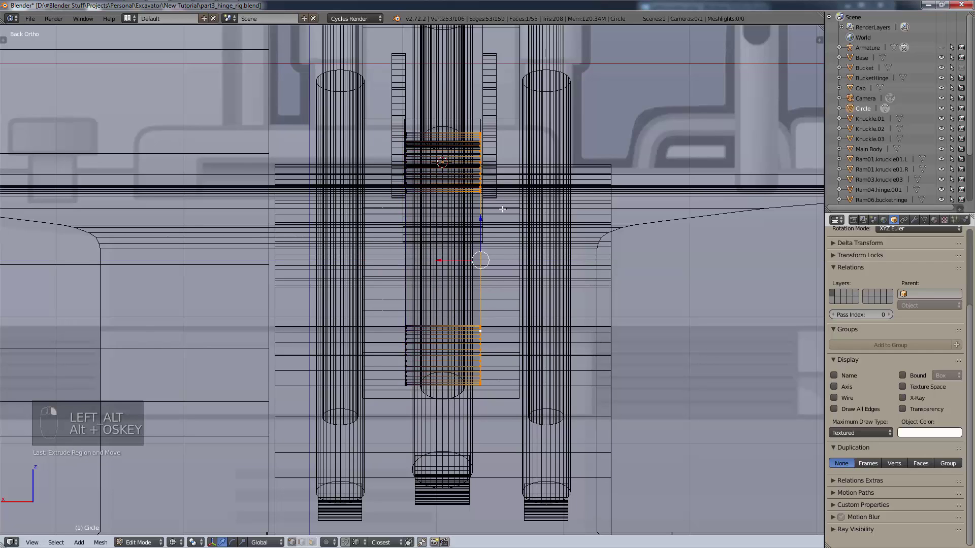
pyautogui.press('g')
pyautogui.press('x')
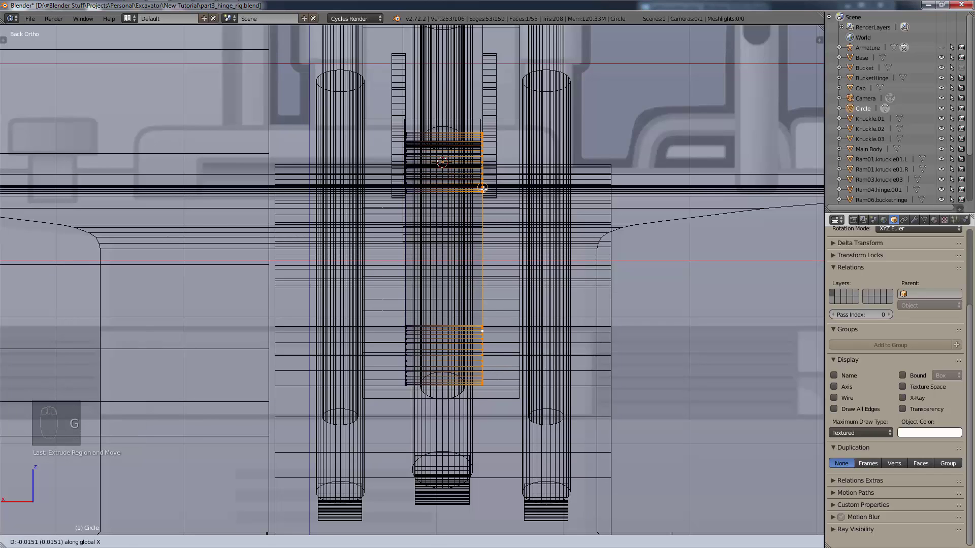
pyautogui.click(484, 191)
pyautogui.press('a')
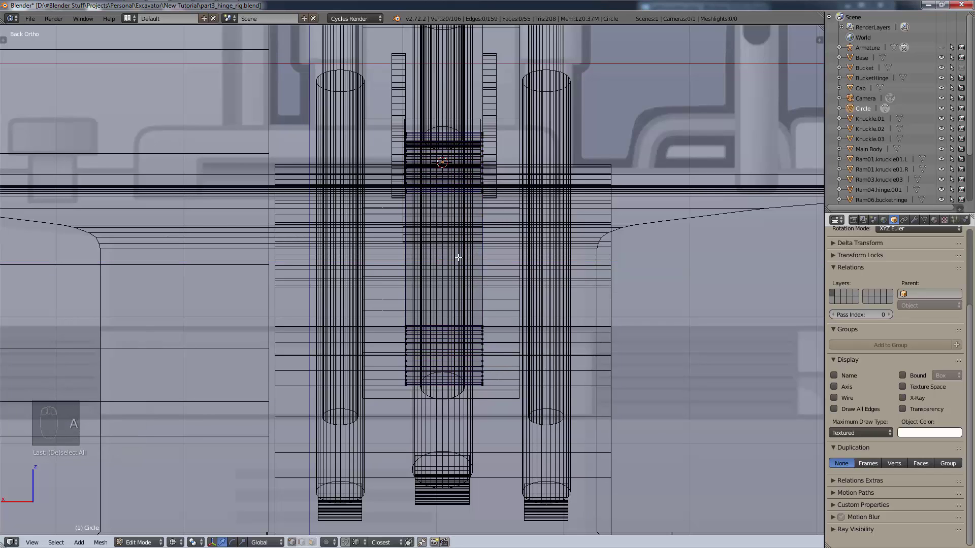
# - Return the viewport to Solid shading, inspect the link between hinge and bucket in perspective, and select its whole mesh
pyautogui.scroll(-4, 457, 257)
pyautogui.moveTo(457, 257)
pyautogui.mouseDown(button='middle')
pyautogui.moveTo(502, 272)
pyautogui.moveTo(544, 343)
pyautogui.moveTo(568, 359)
pyautogui.mouseUp(button='middle')
pyautogui.press('z')
pyautogui.click(502, 320)
pyautogui.scroll(-10, 452, 266)
pyautogui.scroll(2, 453, 312)
pyautogui.scroll(10, 454, 311)
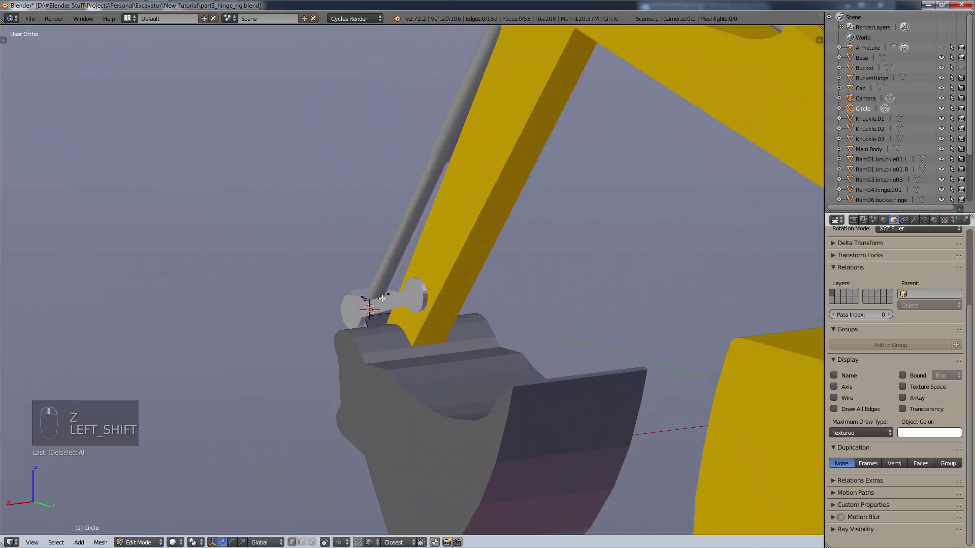
pyautogui.moveTo(452, 312); pyautogui.dragTo(592, 300, button='middle')
pyautogui.press('a')
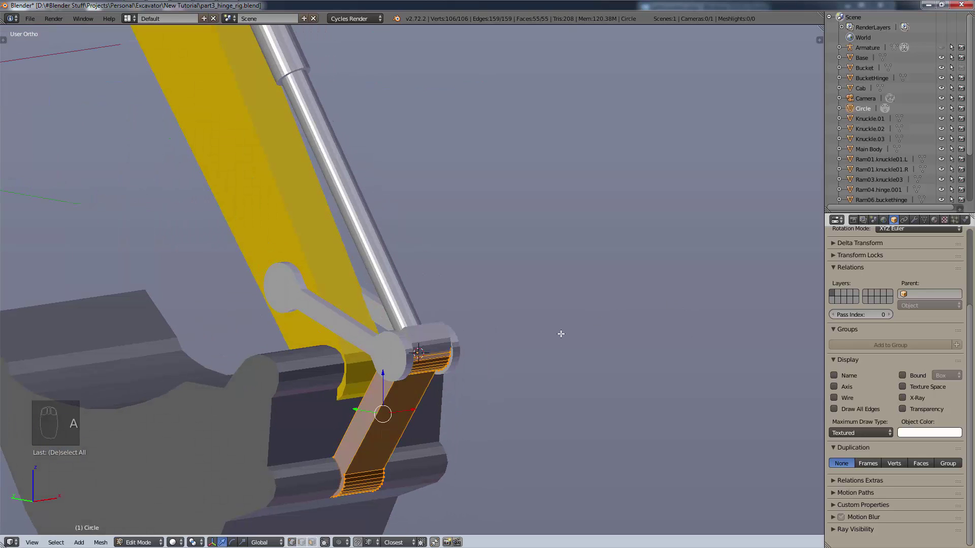
# - Recalculate the normals of the whole link mesh between hinge and bucket, and return to Object Mode
pyautogui.press('Tab')
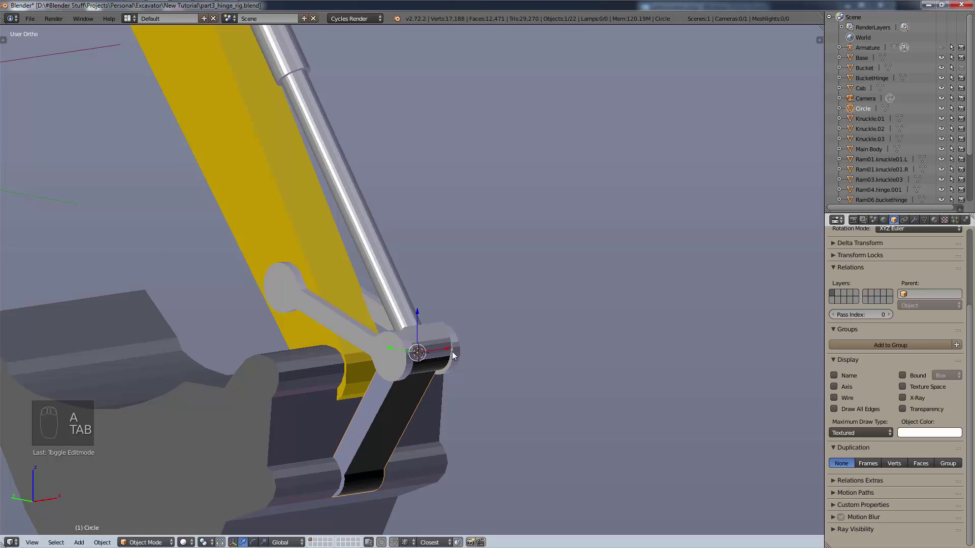
pyautogui.press('t')
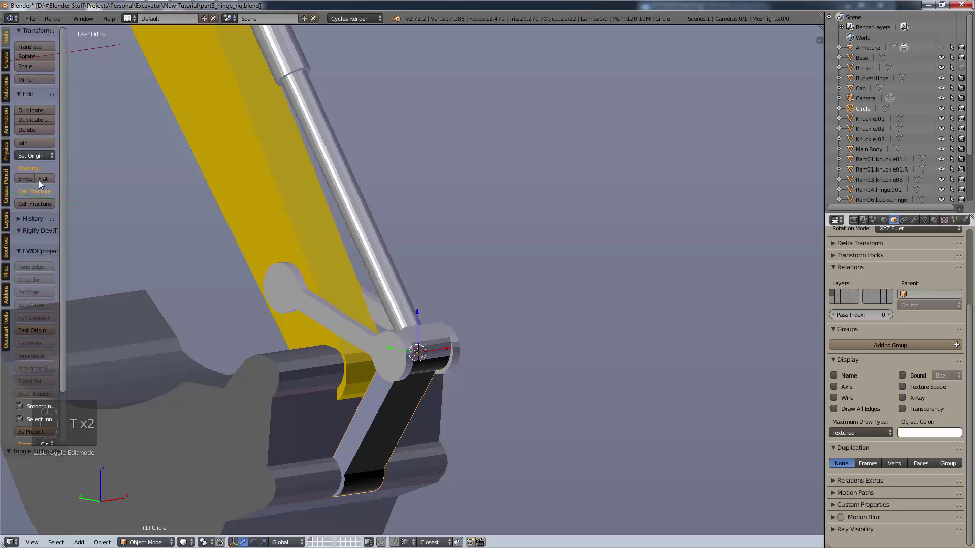
pyautogui.click(146, 543)
pyautogui.click(148, 520)
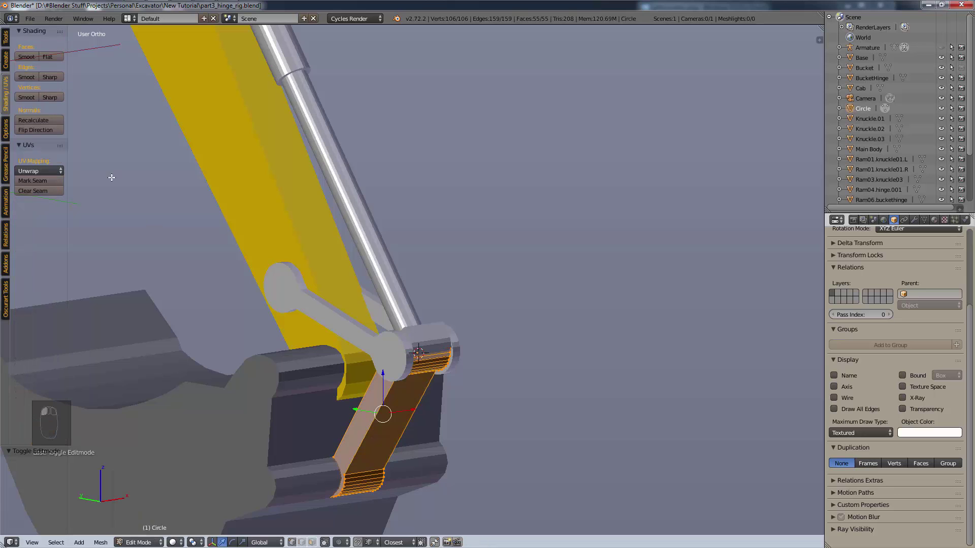
pyautogui.click(52, 121)
pyautogui.press('Tab')
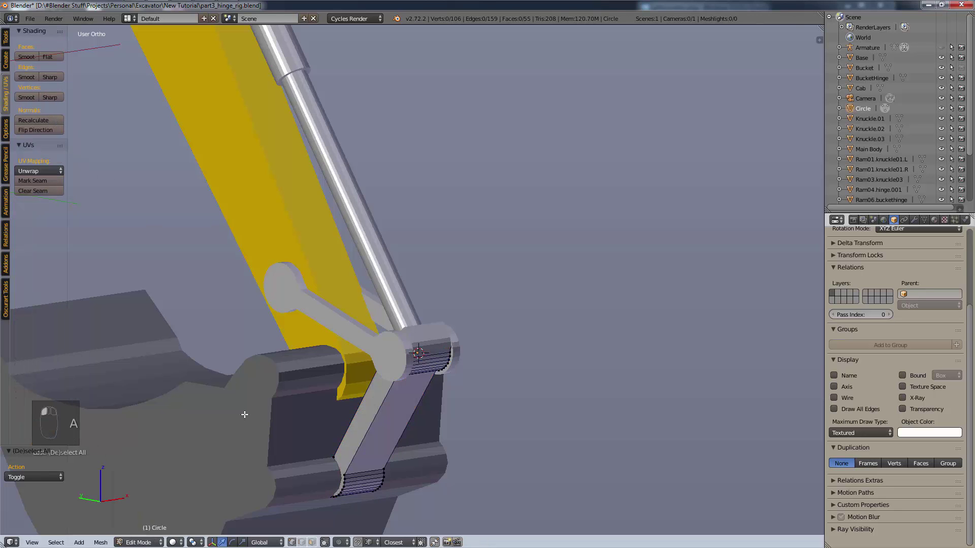
pyautogui.press('t')
# - View the whole excavator from the right and left sides and save over part3_hinge_rig.blend
pyautogui.scroll(-8, 402, 305)
pyautogui.moveTo(403, 304); pyautogui.dragTo(605, 282, button='middle')
pyautogui.press('KP_3')
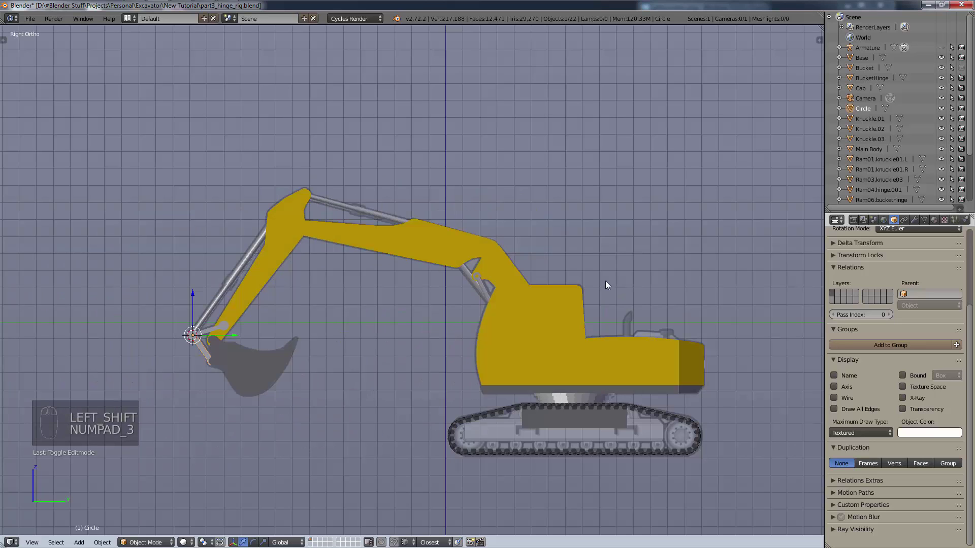
pyautogui.press('ctrl+KP_3')
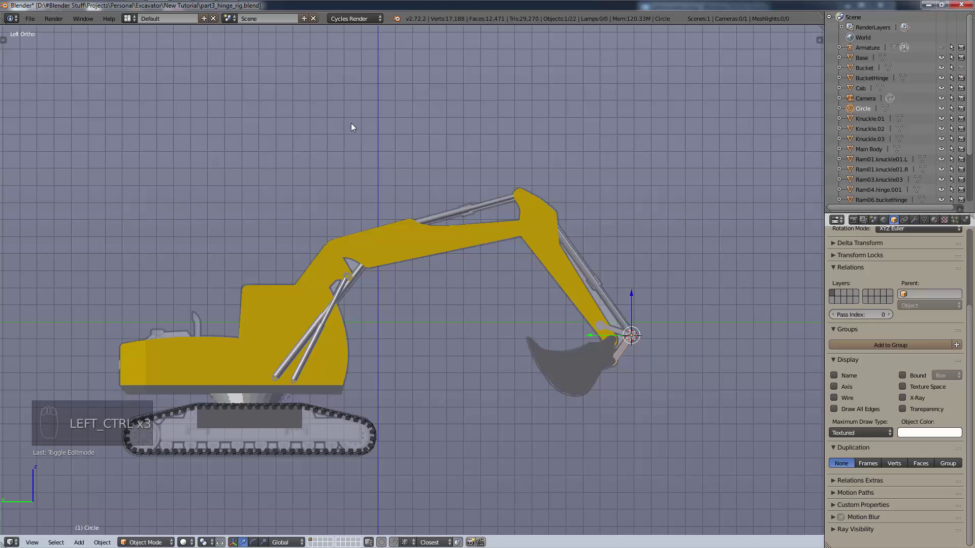
pyautogui.hotkey('ctrl', 's')
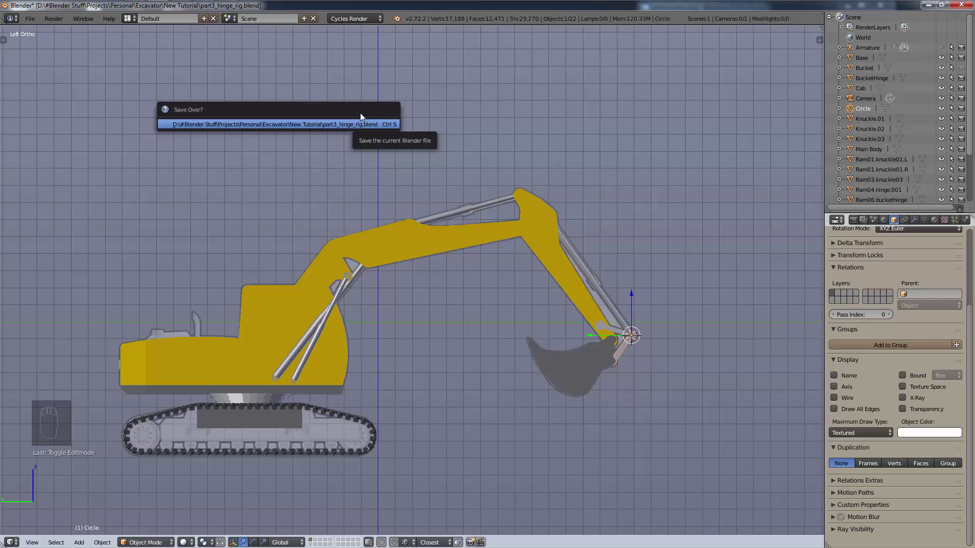
pyautogui.click(357, 124)
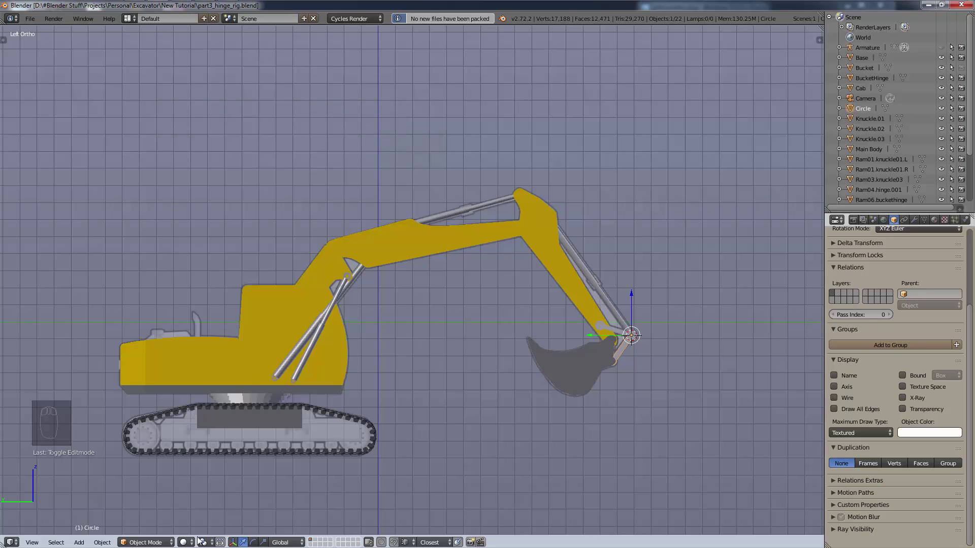
# - Switch to wireframe, put the armature in Edit Mode, and examine the Ram03, Ram04.buckethinge and Ram04.buckethinge.control bones
pyautogui.press('z')
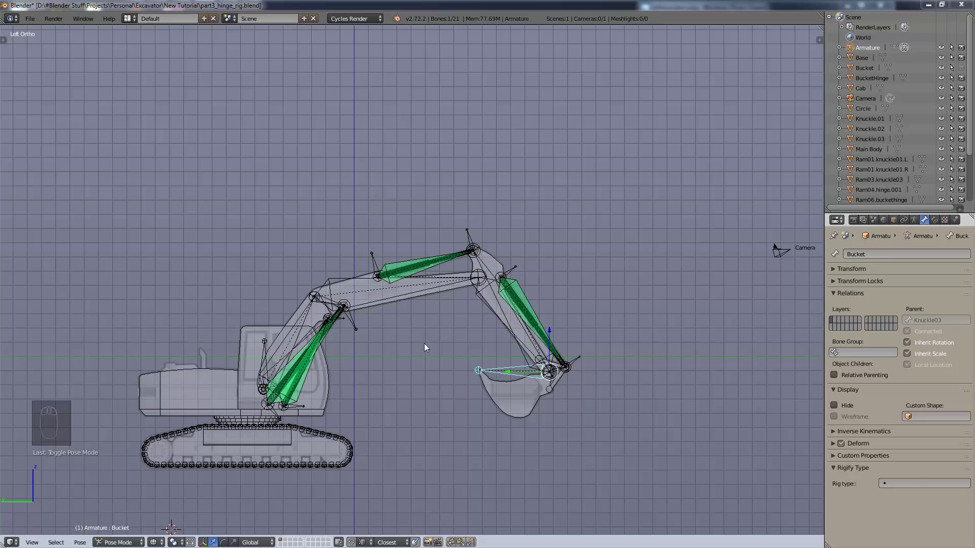
pyautogui.click(141, 543)
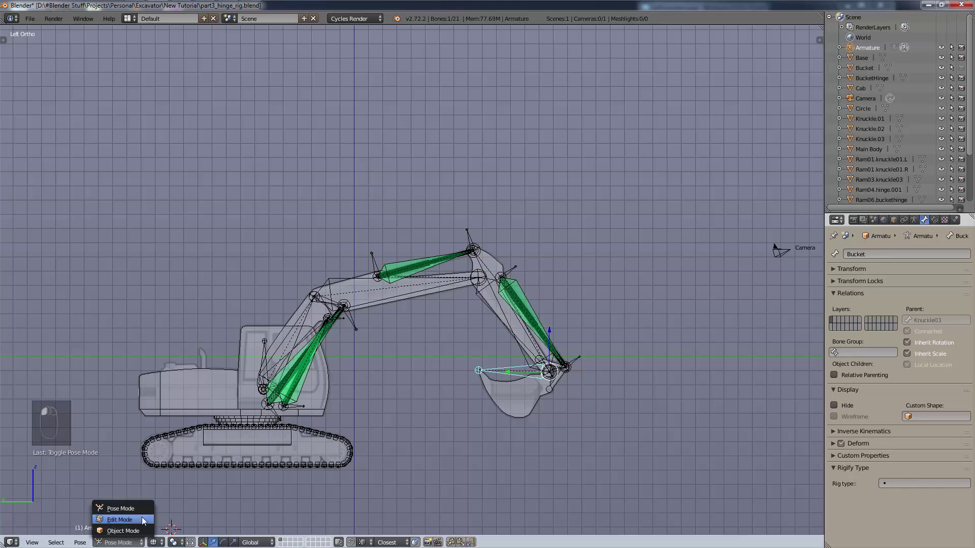
pyautogui.click(144, 520)
pyautogui.rightClick(427, 266)
pyautogui.scroll(3, 429, 268)
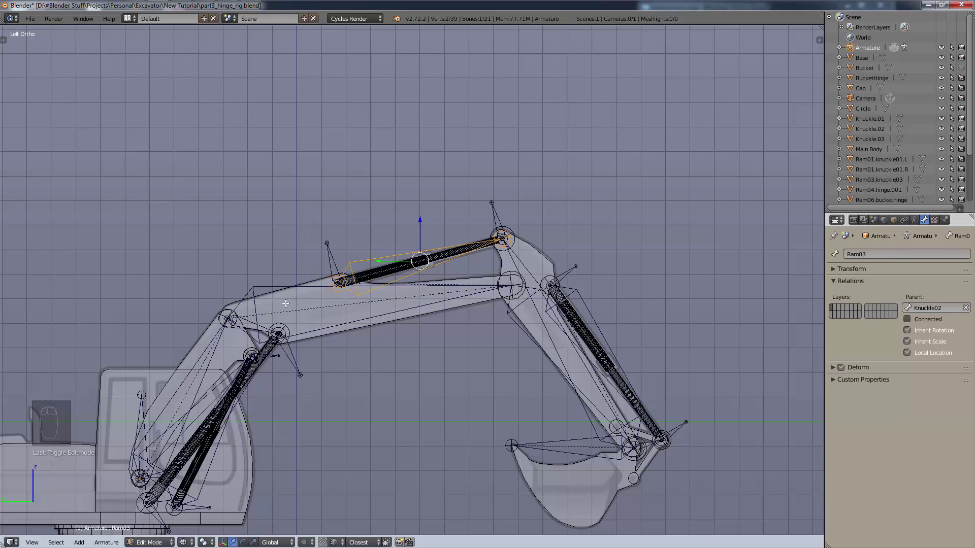
pyautogui.rightClick(550, 318)
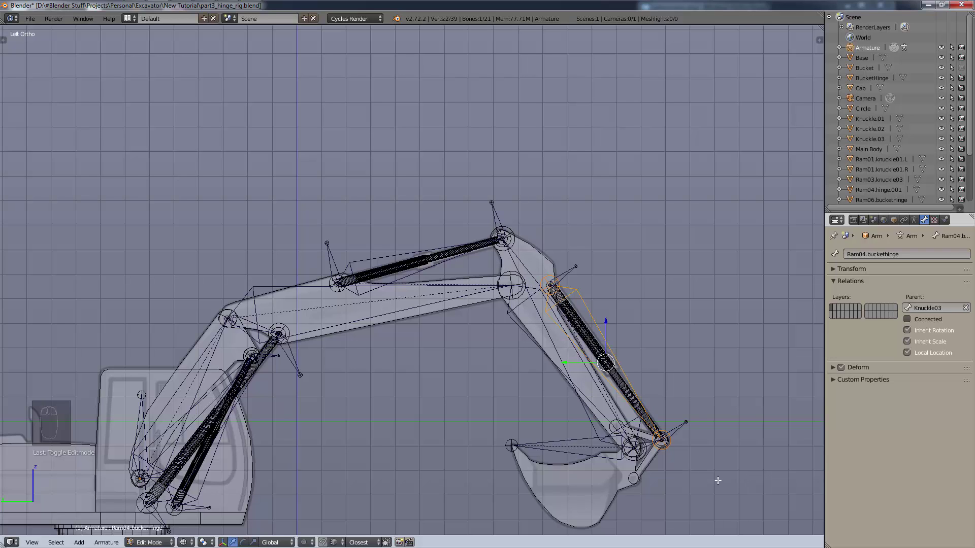
pyautogui.rightClick(650, 448)
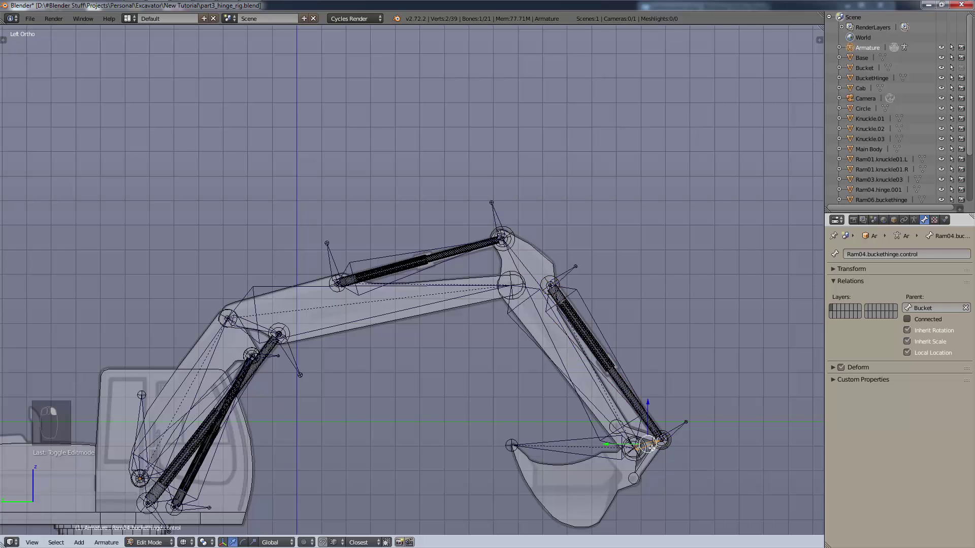
pyautogui.scroll(5, 678, 483)
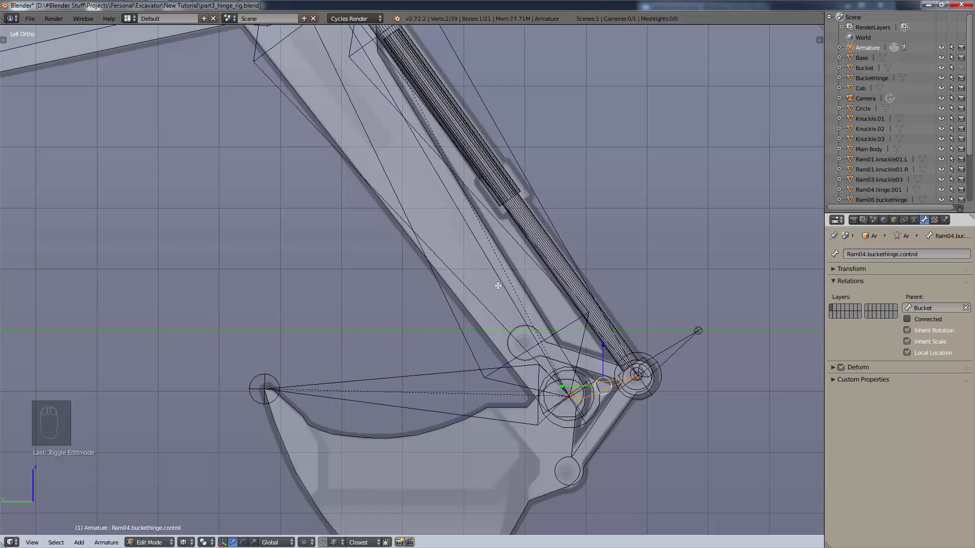
pyautogui.scroll(-6, 498, 286)
pyautogui.scroll(5, 531, 380)
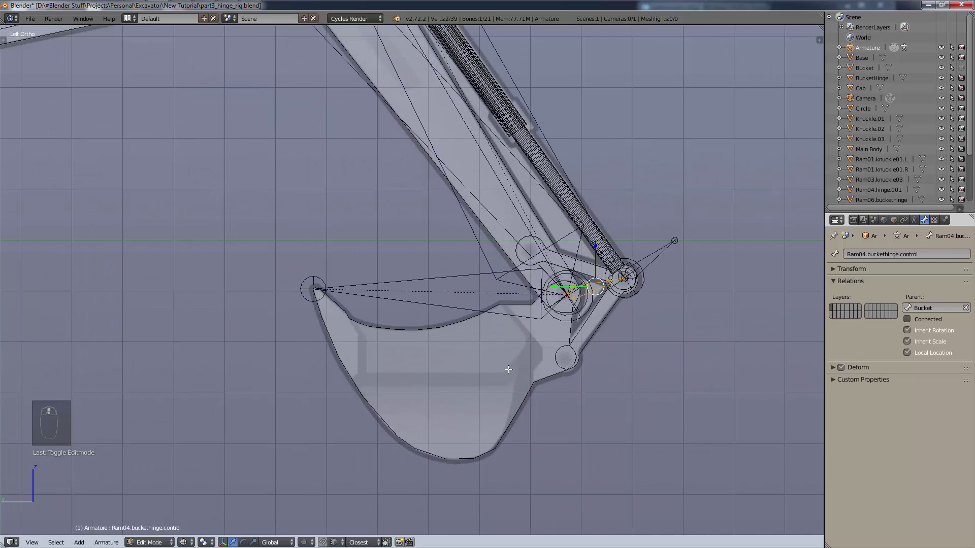
pyautogui.scroll(-5, 416, 362)
pyautogui.keyDown('shift'); pyautogui.moveTo(411, 283); pyautogui.dragTo(594, 305, button='middle'); pyautogui.keyUp('shift')
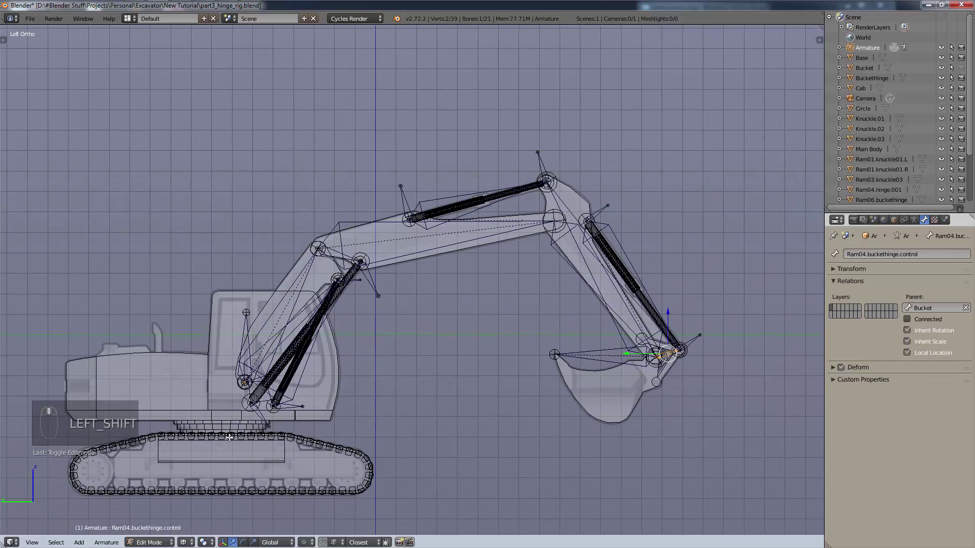
# - Return the armature to Pose Mode and test-rotate the Bucket bone up and down around its pivot
pyautogui.click(151, 542)
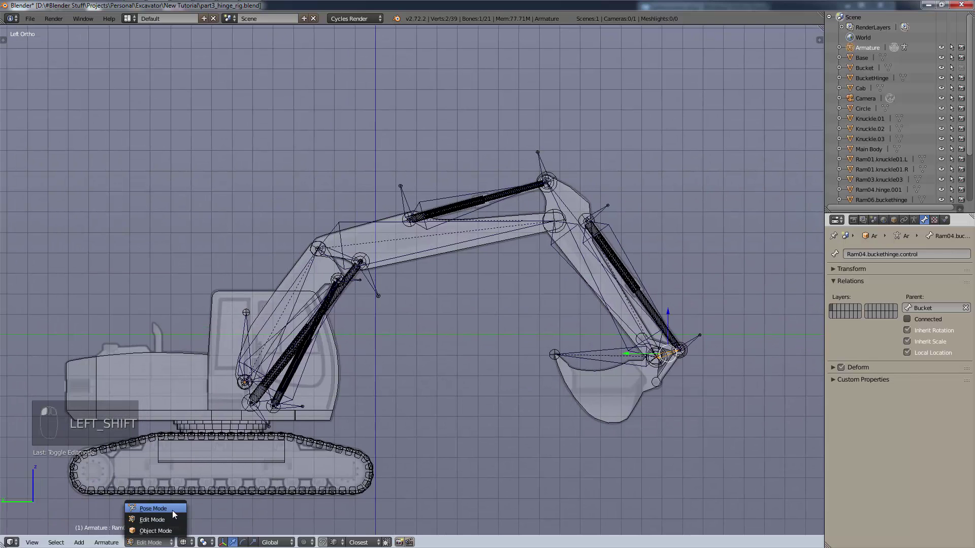
pyautogui.click(150, 509)
pyautogui.scroll(3, 737, 395)
pyautogui.keyDown('shift'); pyautogui.moveTo(636, 401); pyautogui.dragTo(517, 428, button='middle'); pyautogui.keyUp('shift')
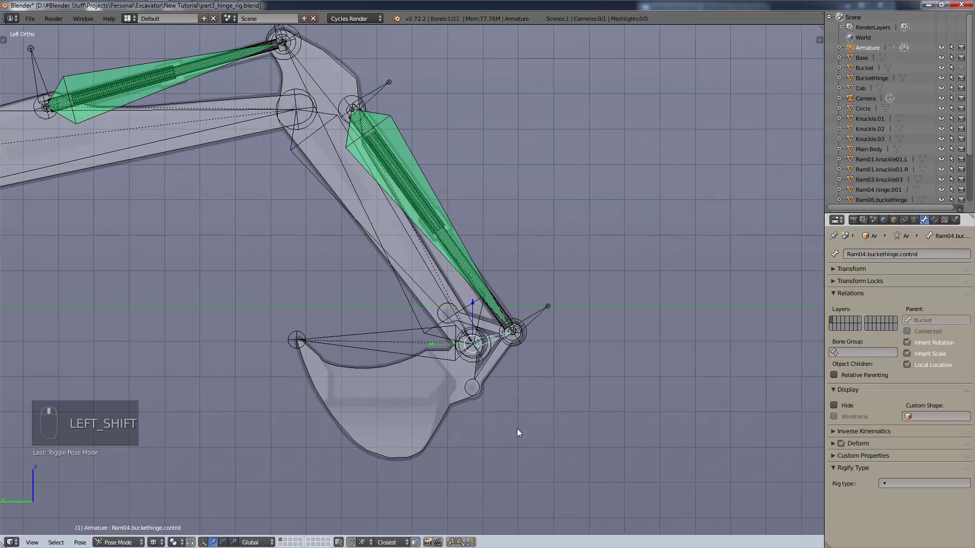
pyautogui.rightClick(406, 360)
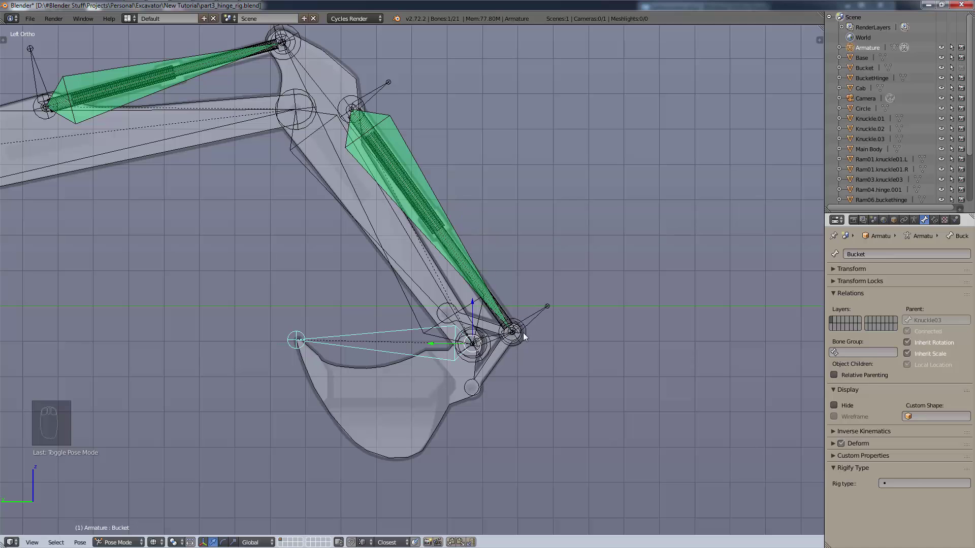
pyautogui.press('r')
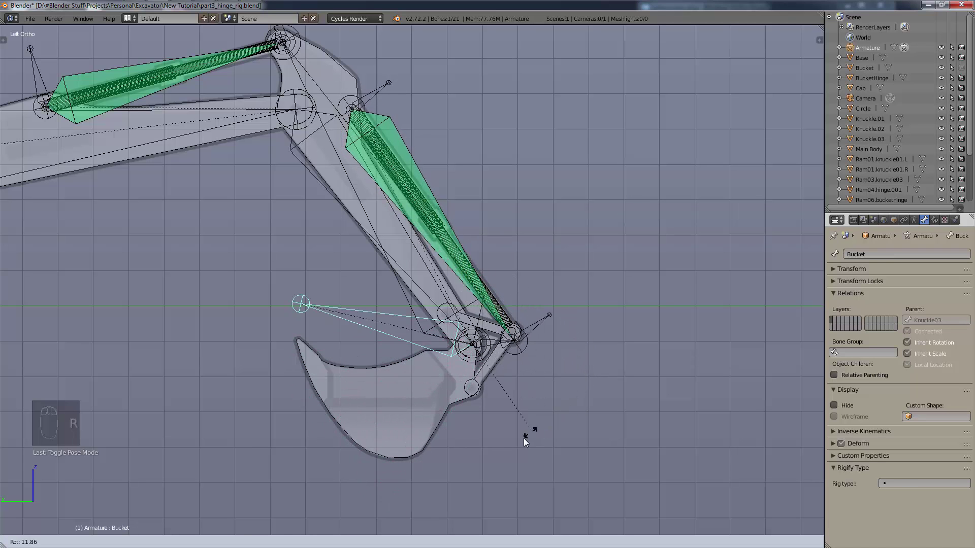
pyautogui.click(550, 409)
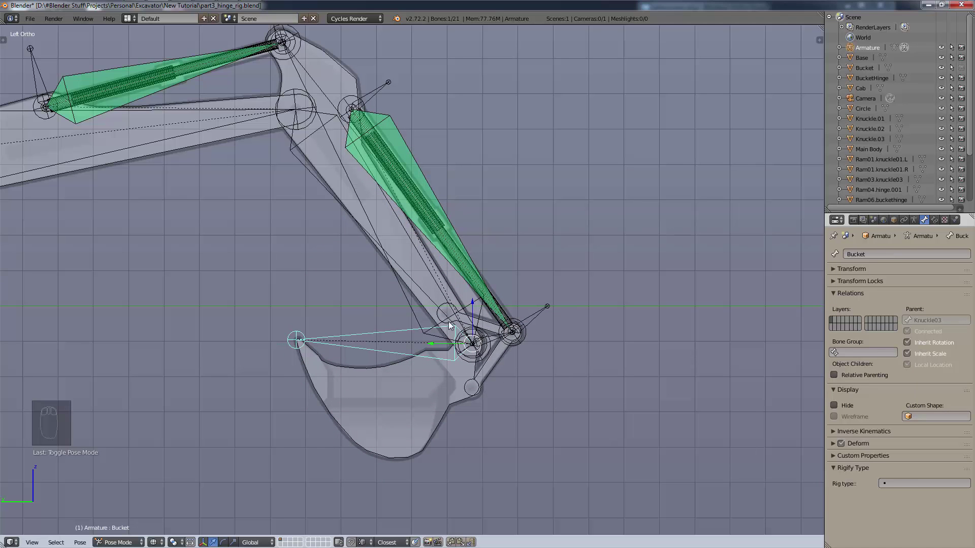
pyautogui.press('r')
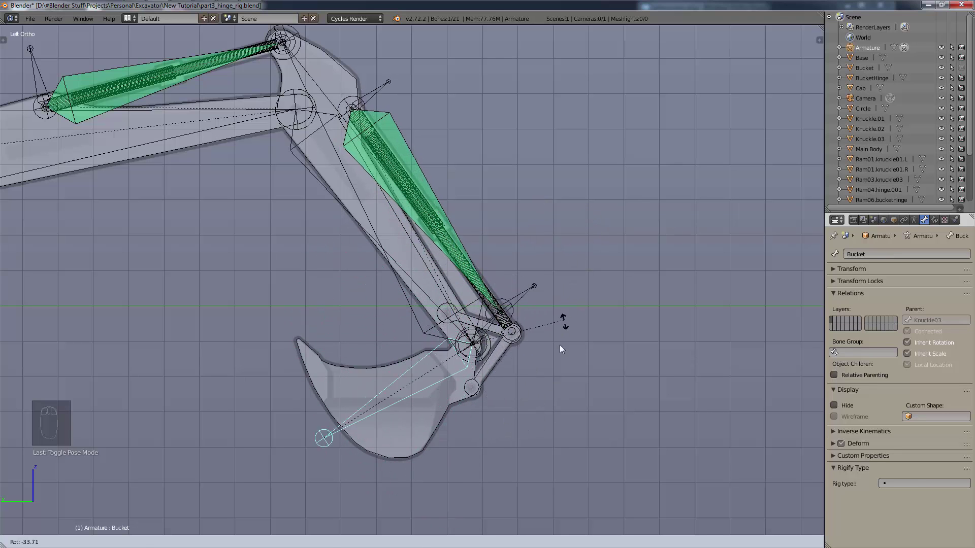
pyautogui.click(533, 357)
# - Test-rotate the Knuckle03 bone inward toward the cab and the Bucket bone upward, and undo both rotations
pyautogui.rightClick(375, 228)
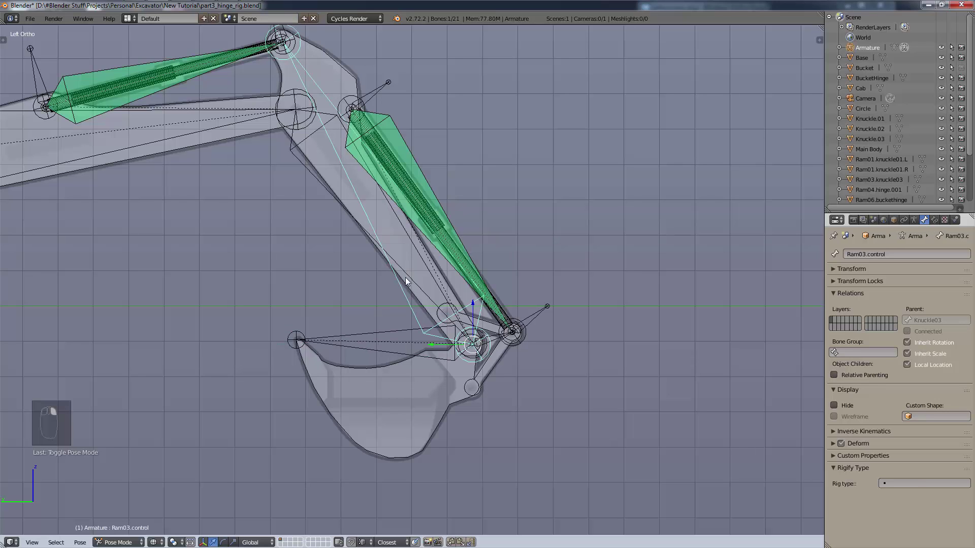
pyautogui.rightClick(468, 306)
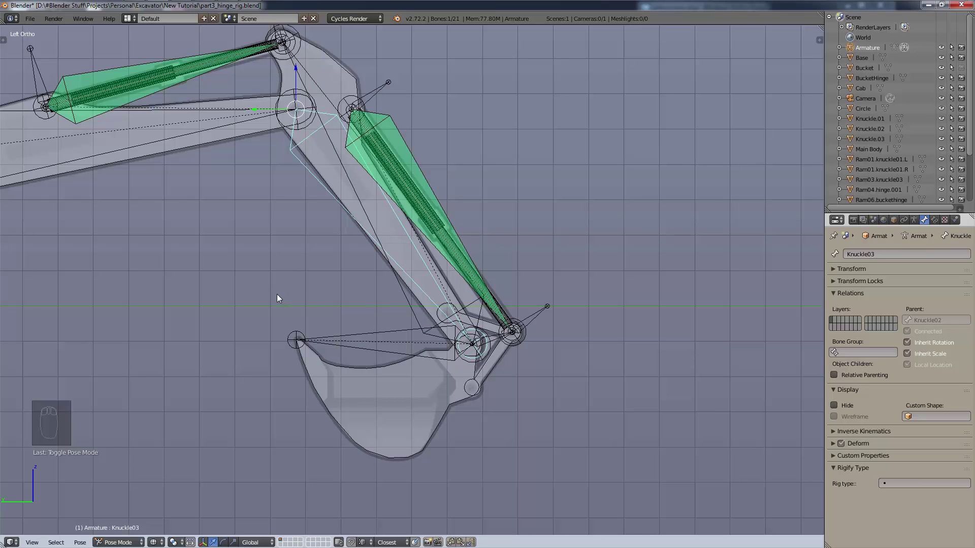
pyautogui.press('r')
pyautogui.rightClick(295, 289)
pyautogui.press('r')
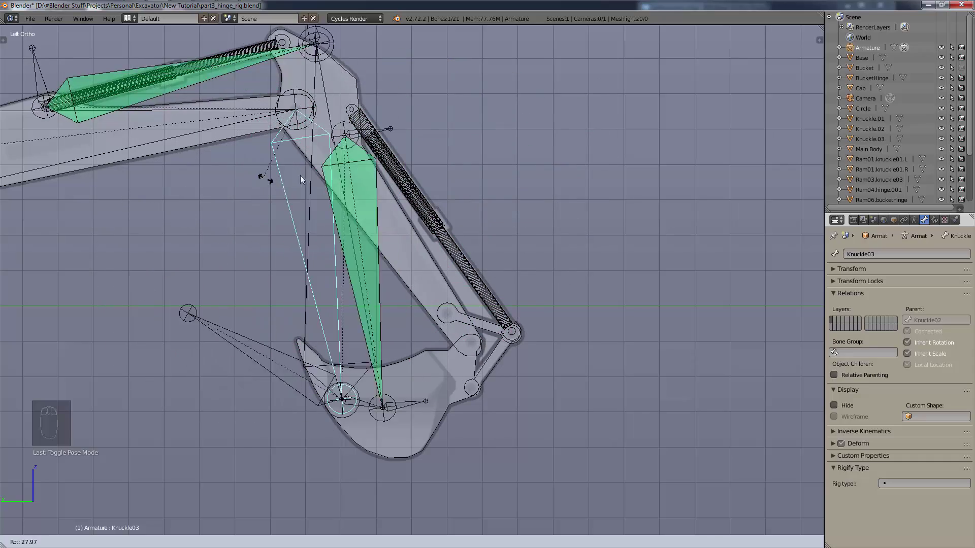
pyautogui.click(216, 176)
pyautogui.rightClick(166, 302)
pyautogui.press('r')
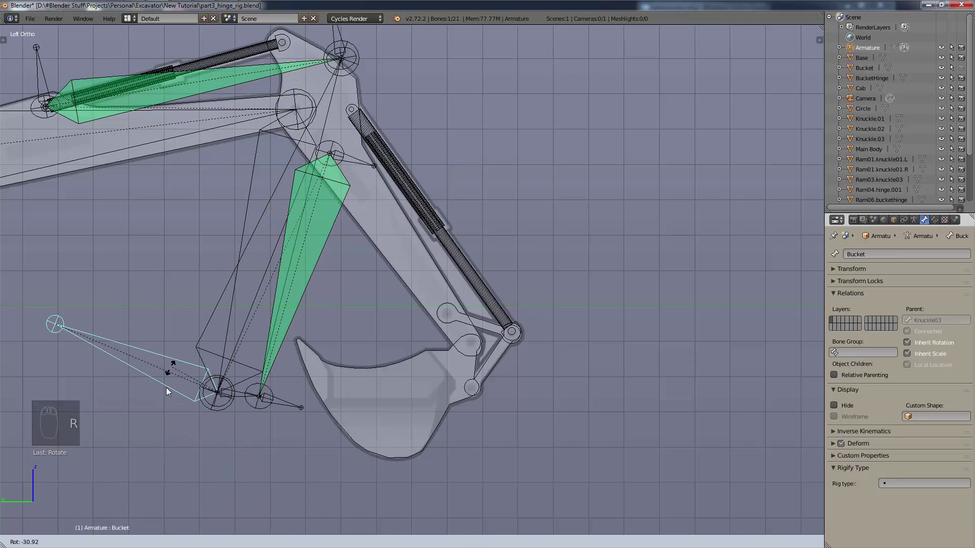
pyautogui.click(160, 335)
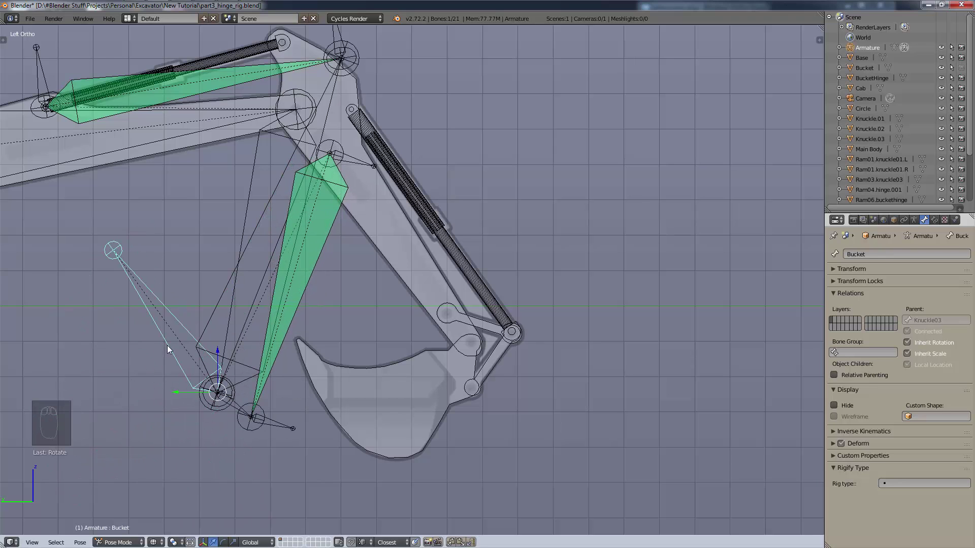
pyautogui.hotkey('ctrl', 'z')
pyautogui.hotkey('ctrl', 'z')
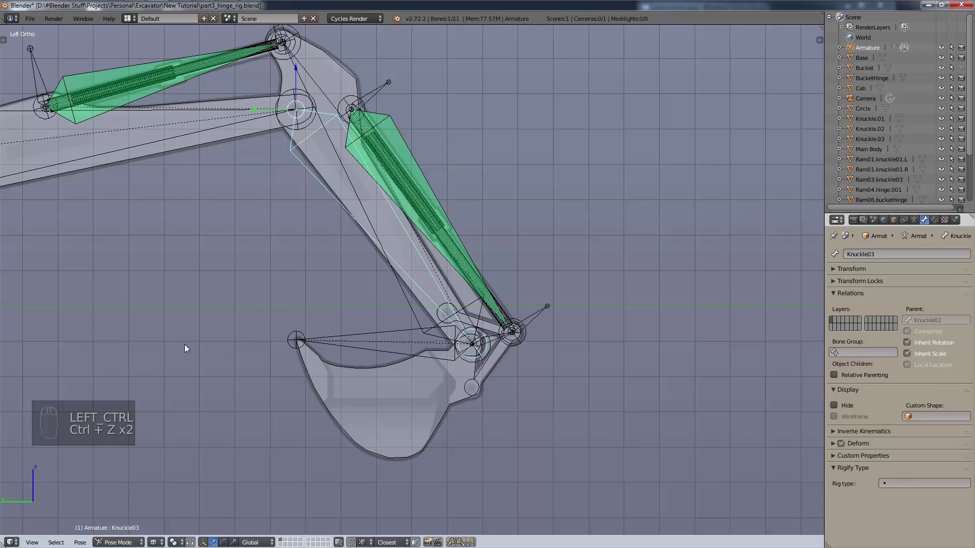
# - Test-rotate the Knuckle02 bone upward several times to check the boom's movement, cancelling the rotation
pyautogui.scroll(-4, 235, 242)
pyautogui.keyDown('shift'); pyautogui.moveTo(333, 261); pyautogui.dragTo(541, 261, button='middle'); pyautogui.keyUp('shift')
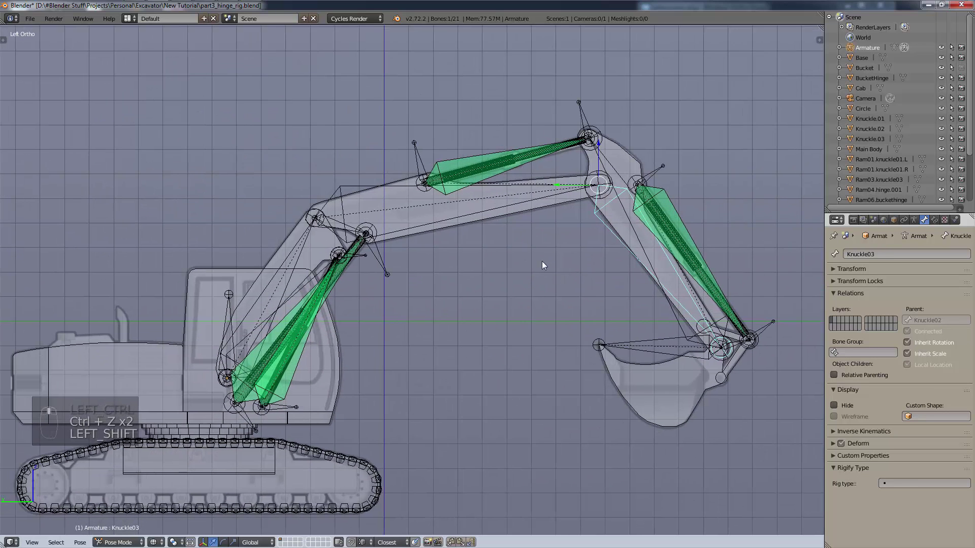
pyautogui.rightClick(412, 223)
pyautogui.press('r')
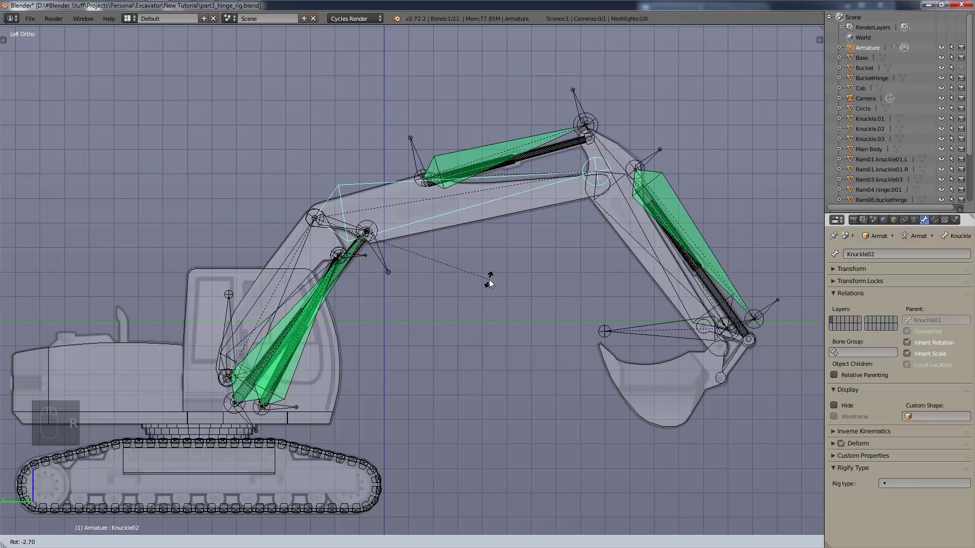
pyautogui.click(496, 282)
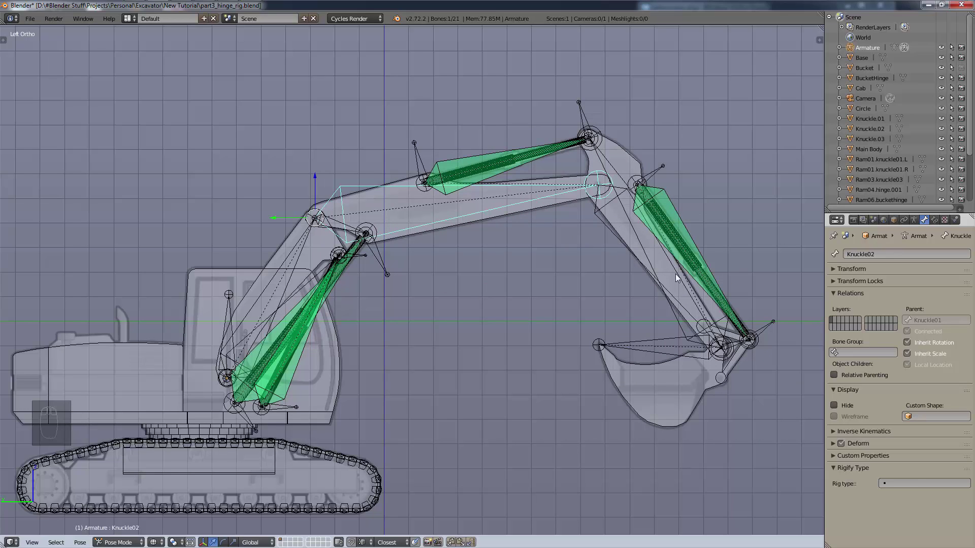
pyautogui.press('r')
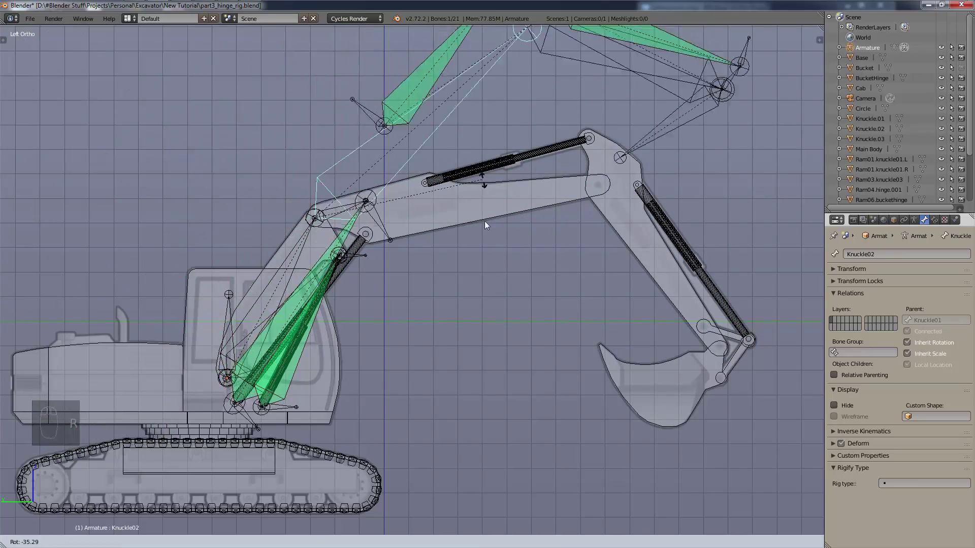
pyautogui.click(358, 240)
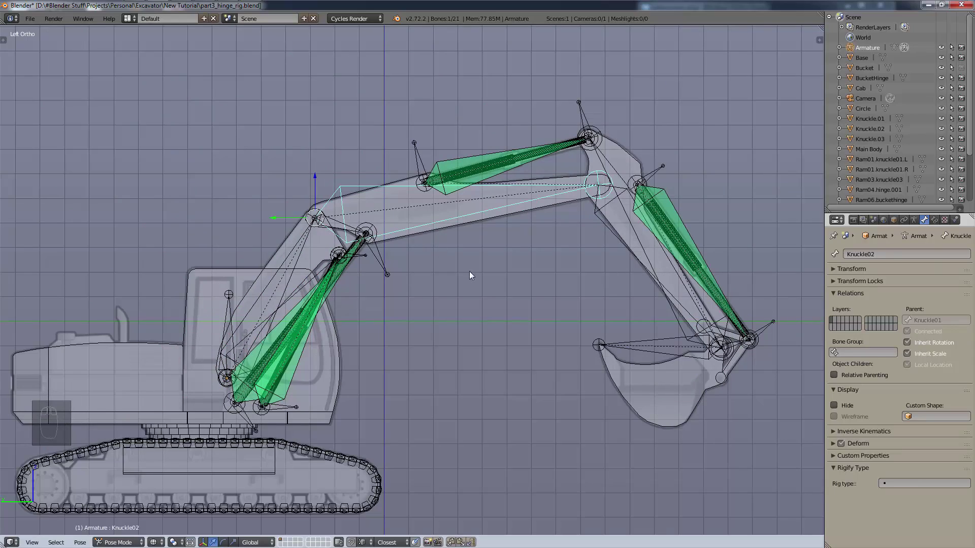
pyautogui.press('r')
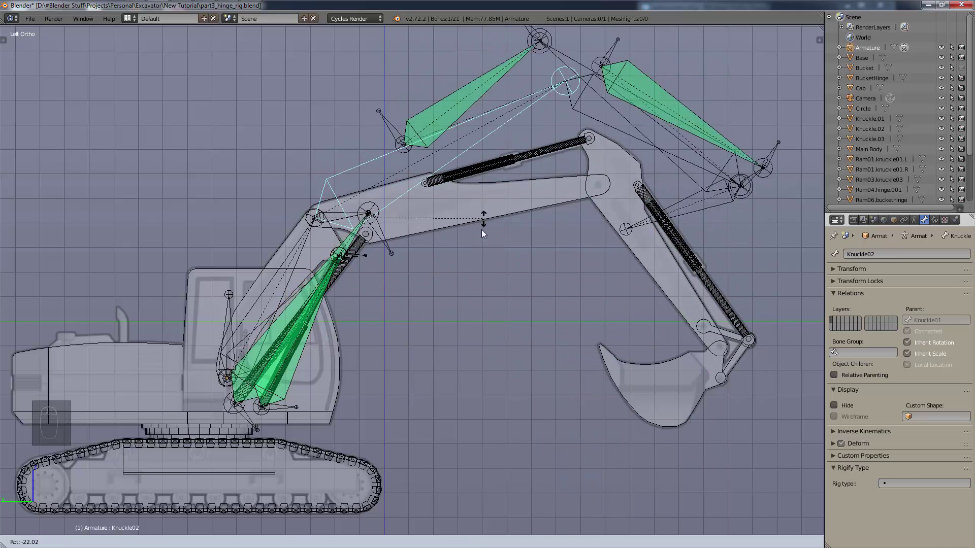
pyautogui.rightClick(455, 301)
# - Test-rotate the Knuckle01 bone back toward the cab, cancel the rotation, and save part3_hinge_rig.blend over the existing file
pyautogui.rightClick(270, 325)
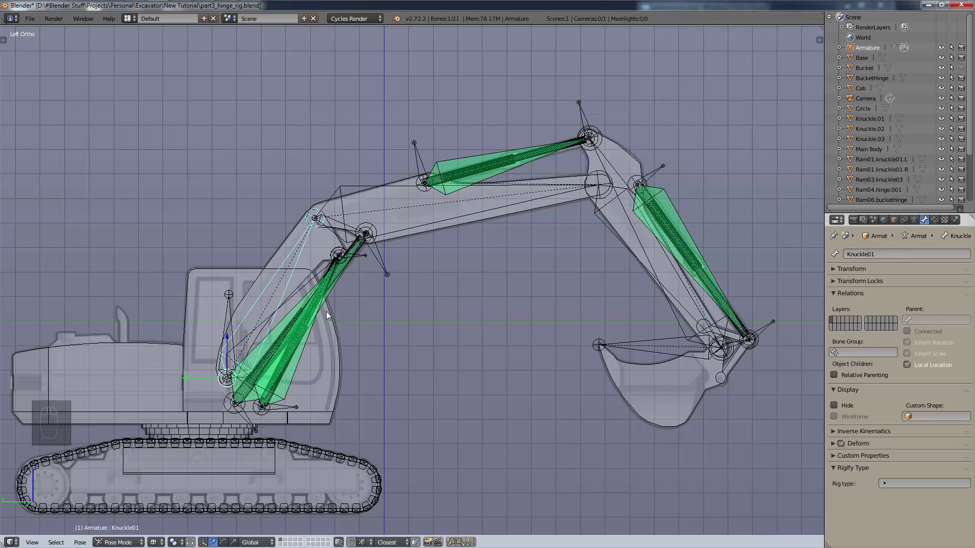
pyautogui.press('r')
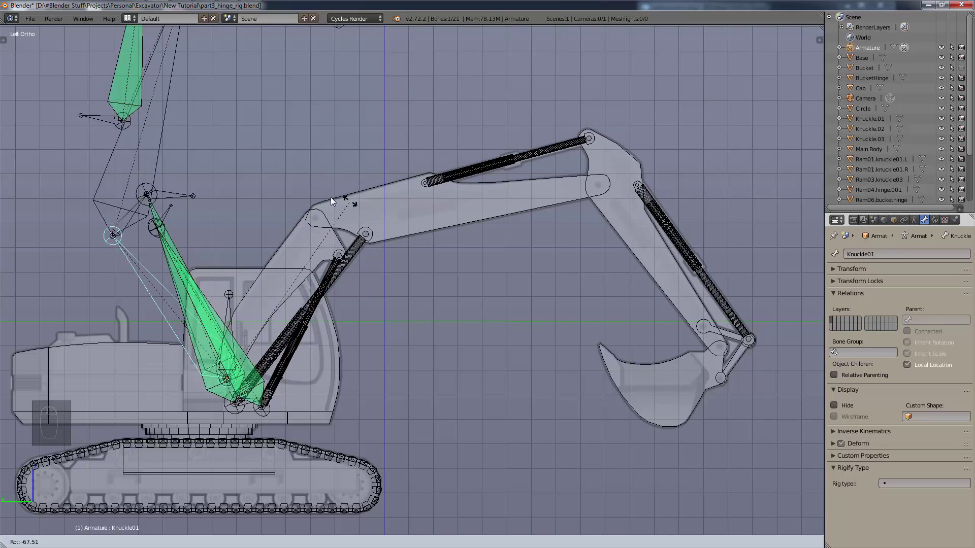
pyautogui.rightClick(483, 381)
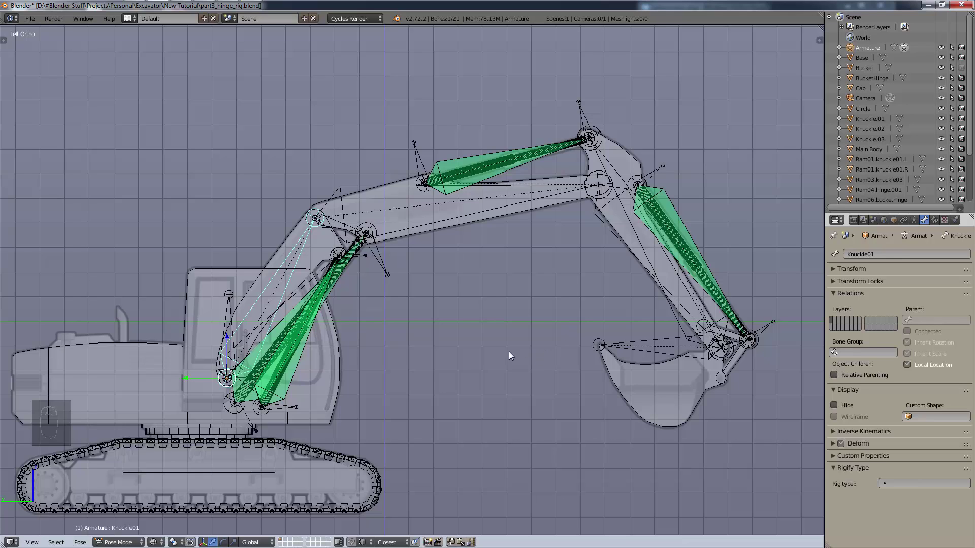
pyautogui.hotkey('ctrl', 's')
pyautogui.click(416, 247)
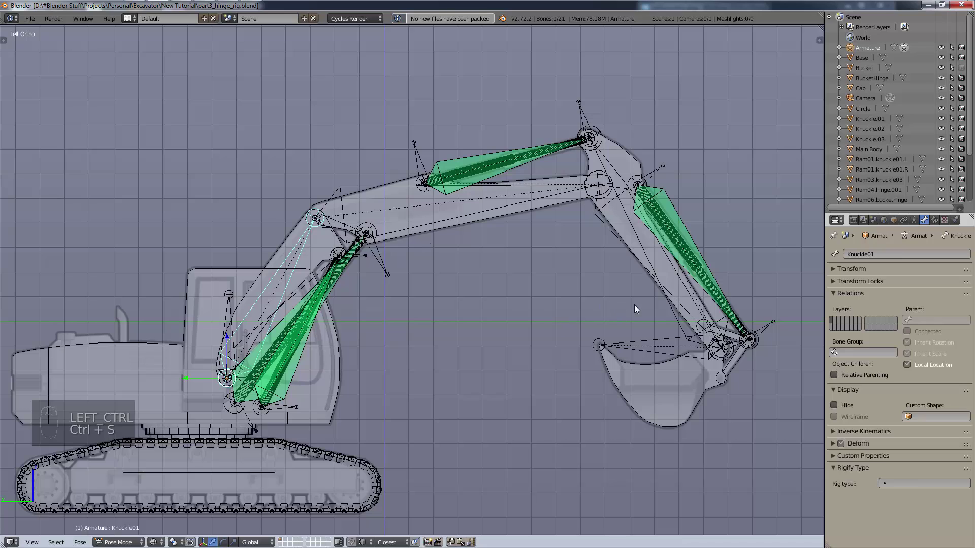
# - Inspect the placement and parent relations of the Ram02.control, RamDuals01.Control and Ram03.control bones
pyautogui.rightClick(314, 219)
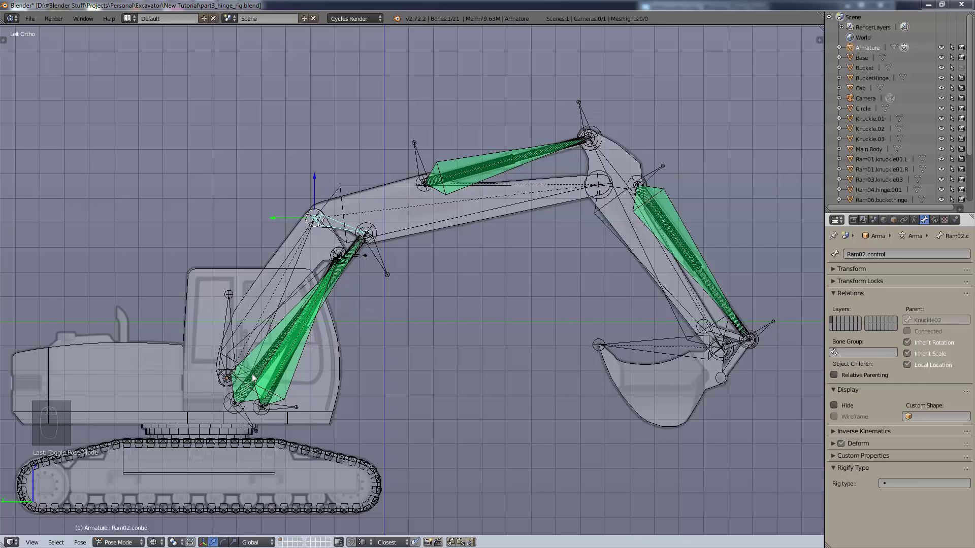
pyautogui.rightClick(297, 296)
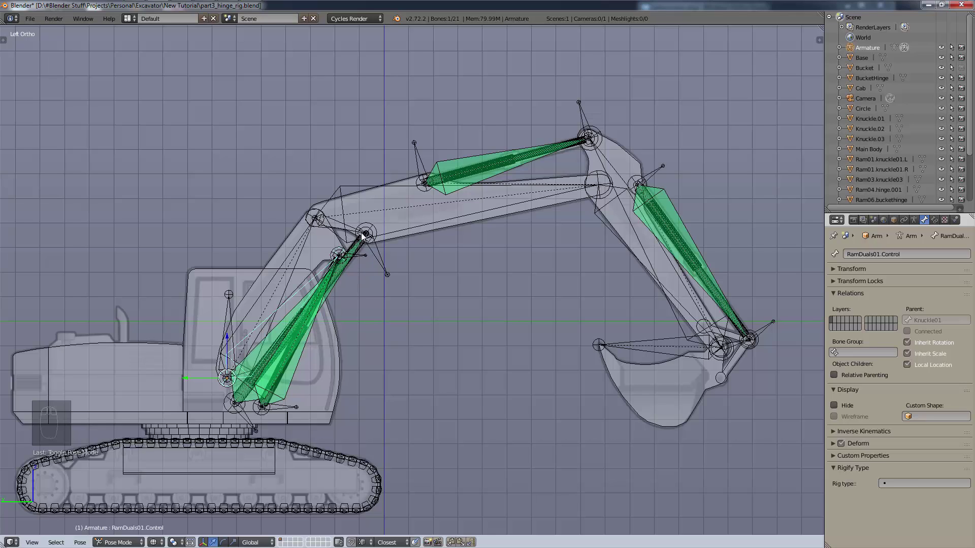
pyautogui.rightClick(336, 232)
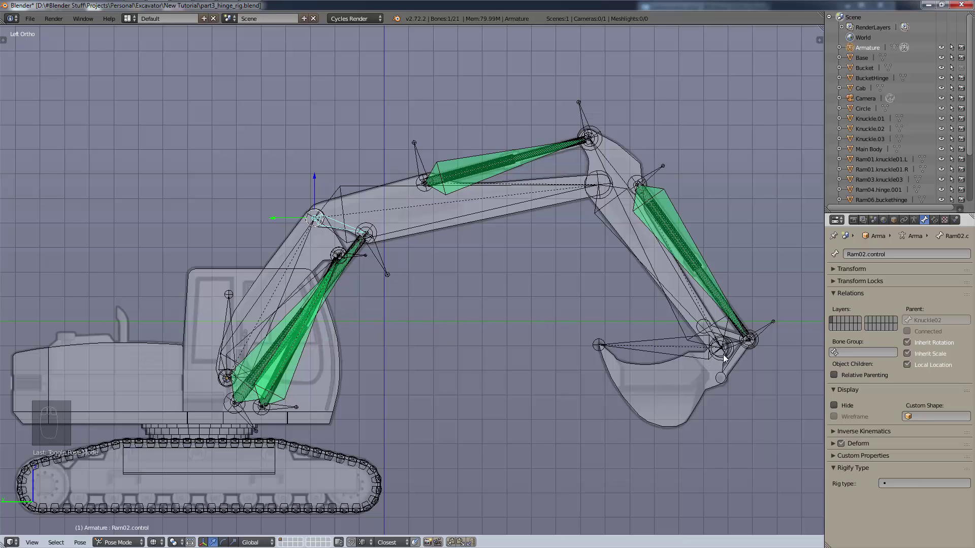
pyautogui.rightClick(621, 181)
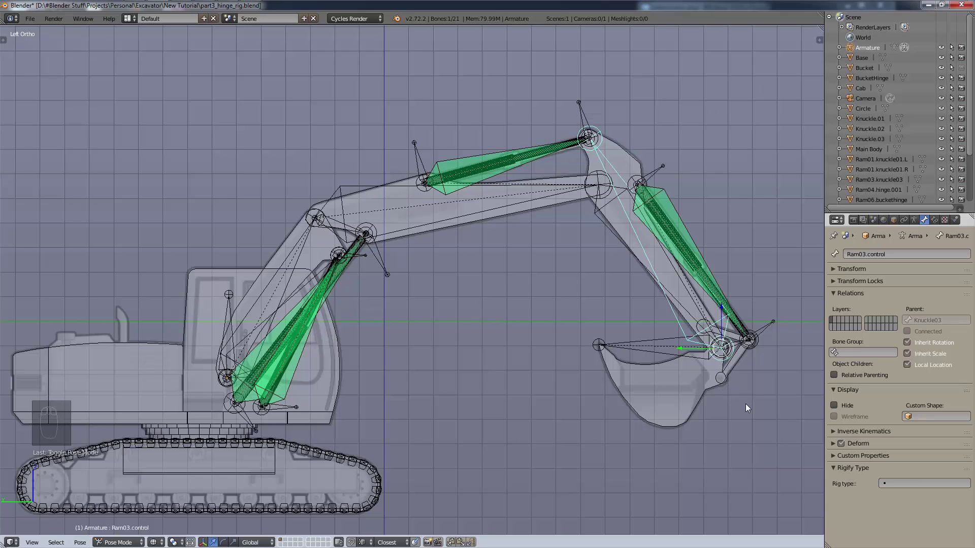
# - In Edit Mode, move the Ram03.control bone's end from the bucket joint precisely onto the pivot between Knuckle02 and Knuckle03
pyautogui.click(103, 537)
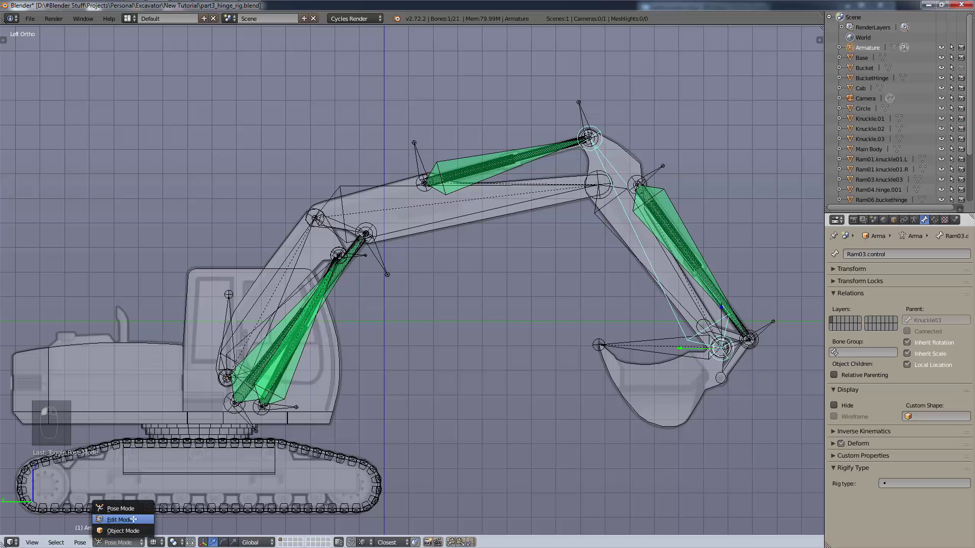
pyautogui.click(117, 519)
pyautogui.rightClick(730, 342)
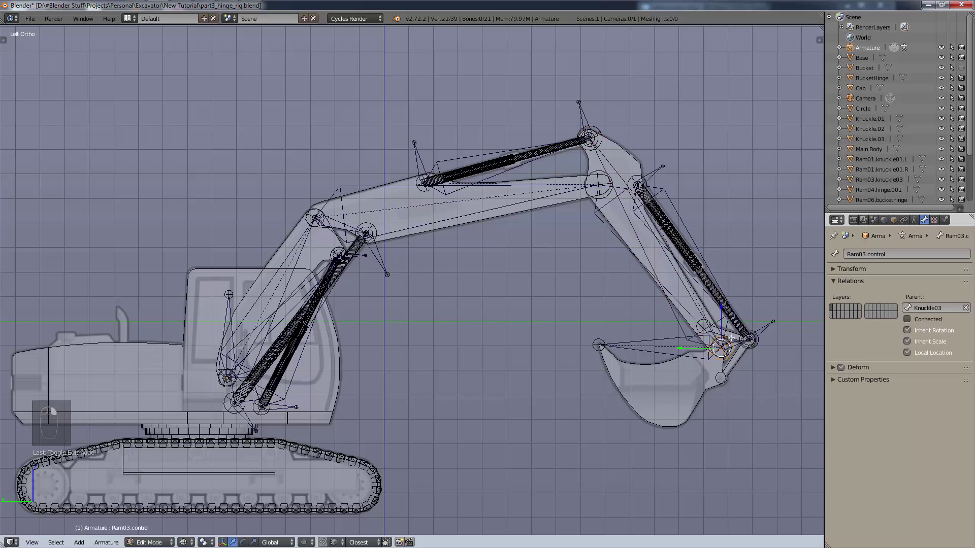
pyautogui.press('g')
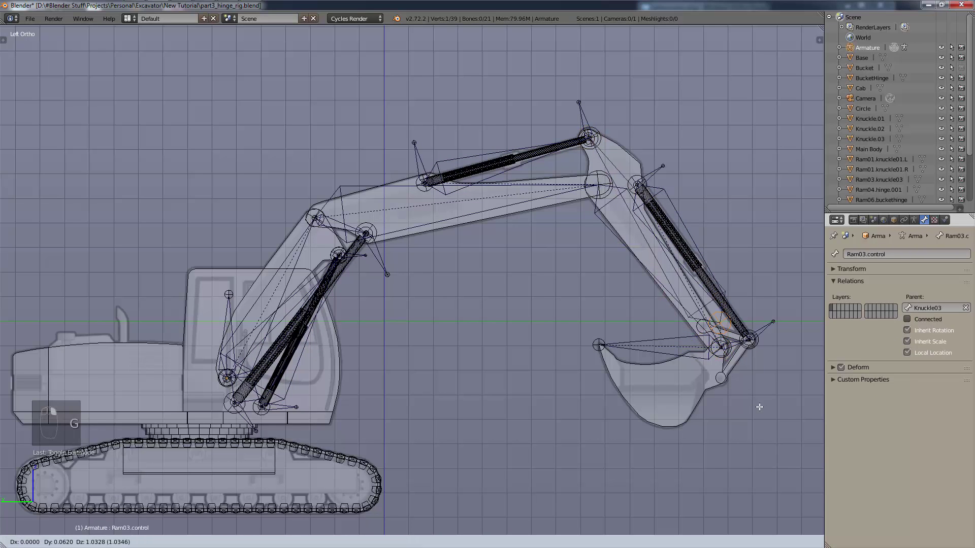
pyautogui.click(650, 311)
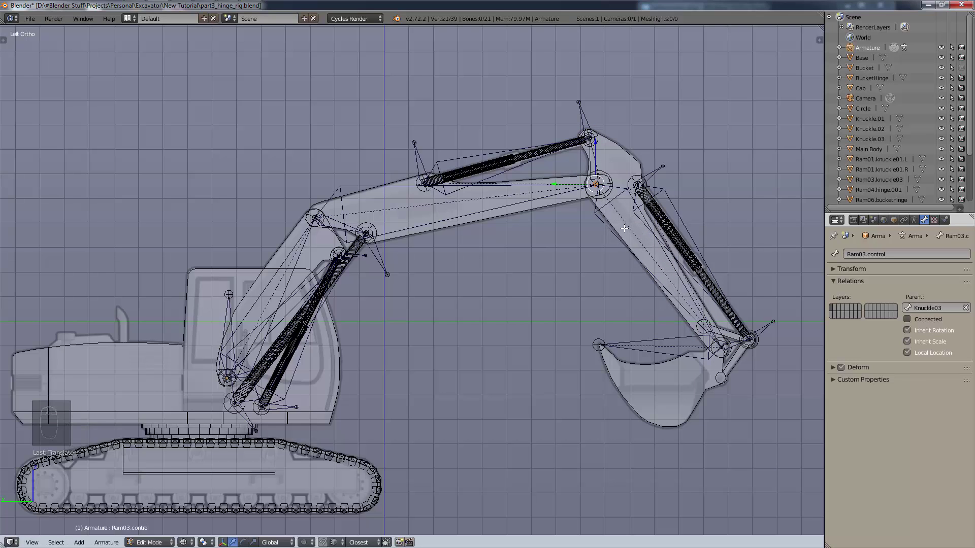
pyautogui.scroll(10, 624, 229)
pyautogui.press('g')
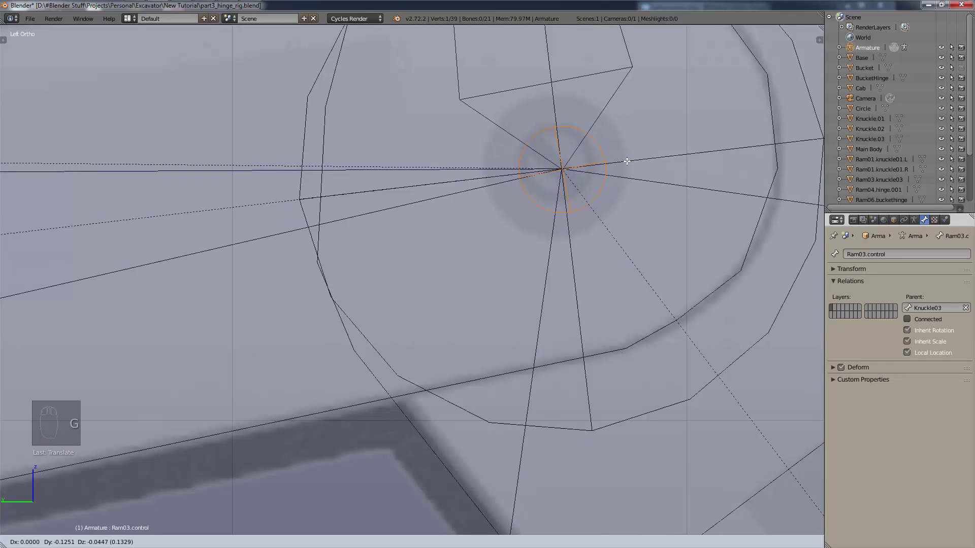
pyautogui.click(626, 160)
pyautogui.scroll(-6, 637, 180)
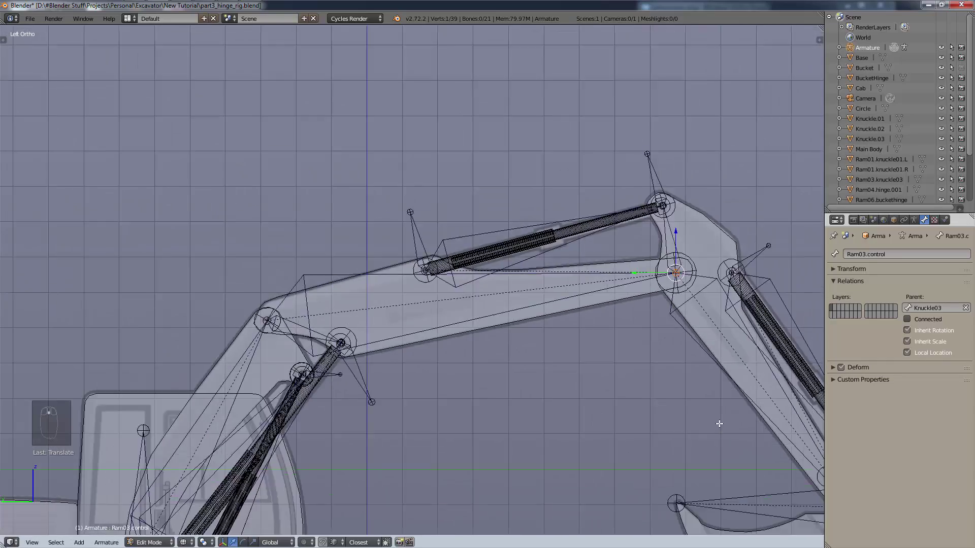
pyautogui.keyDown('shift'); pyautogui.moveTo(719, 424); pyautogui.dragTo(627, 344, button='middle'); pyautogui.keyUp('shift')
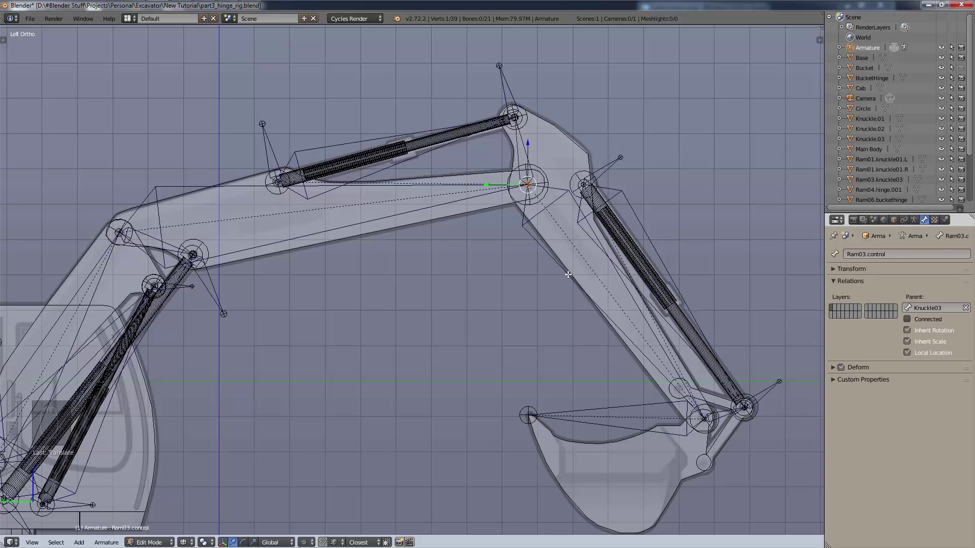
# - Return the armature to Pose Mode and test-rotate the Knuckle03 bone inward toward the cab, cancelling the rotation
pyautogui.press('ctrl')
pyautogui.hotkey('ctrl', 'Tab')
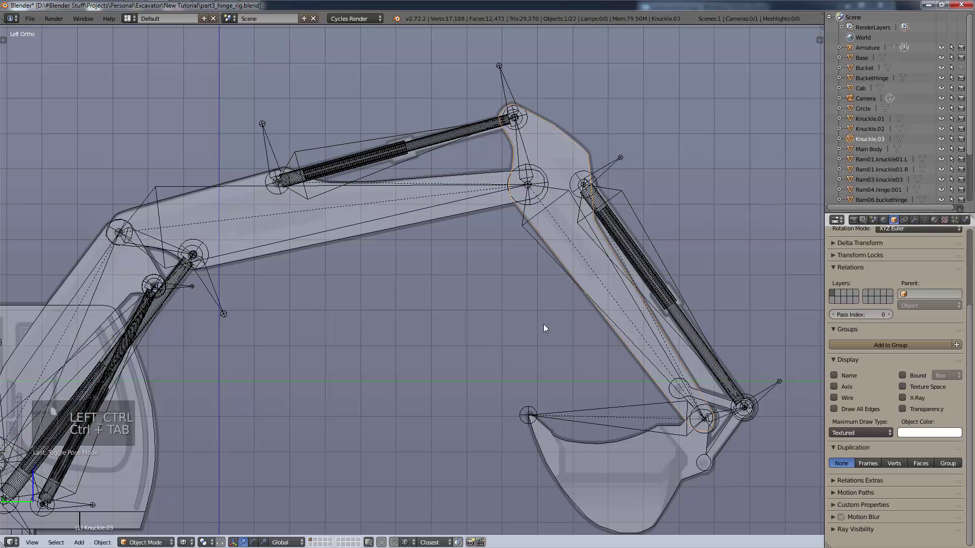
pyautogui.rightClick(553, 321)
pyautogui.press('super')
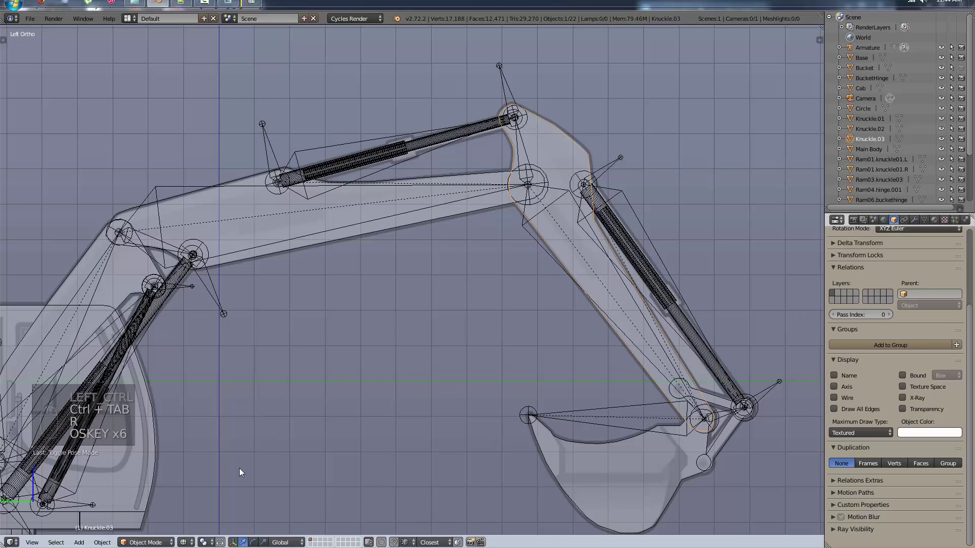
pyautogui.rightClick(538, 249)
pyautogui.press('r')
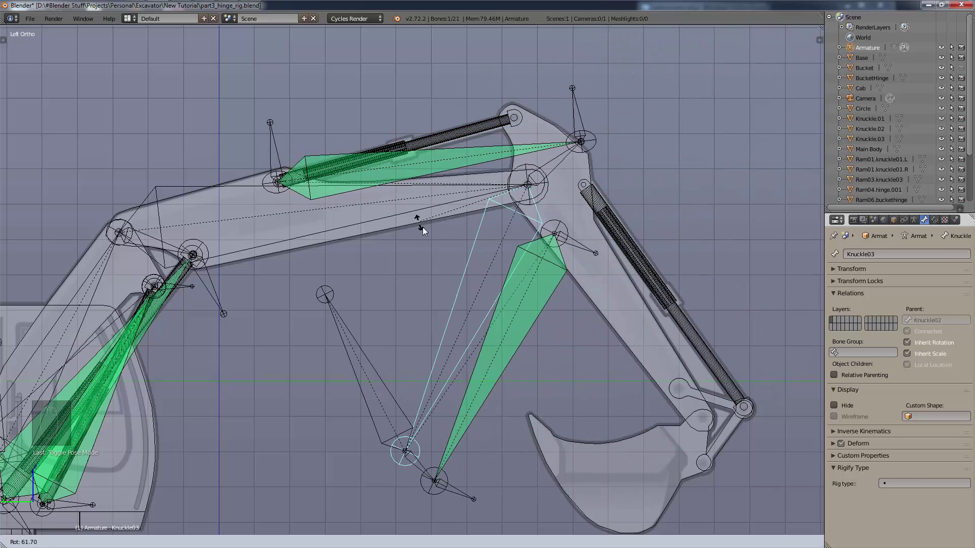
pyautogui.rightClick(538, 274)
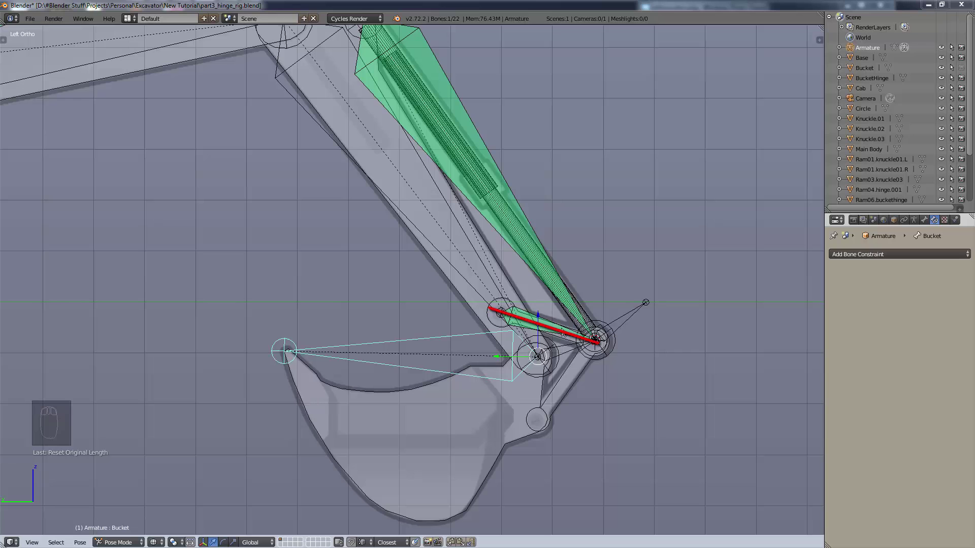
# - Examine the hinge bone beside the bucket joint and its Copy Rotation and Stretch To constraints
pyautogui.rightClick(558, 328)
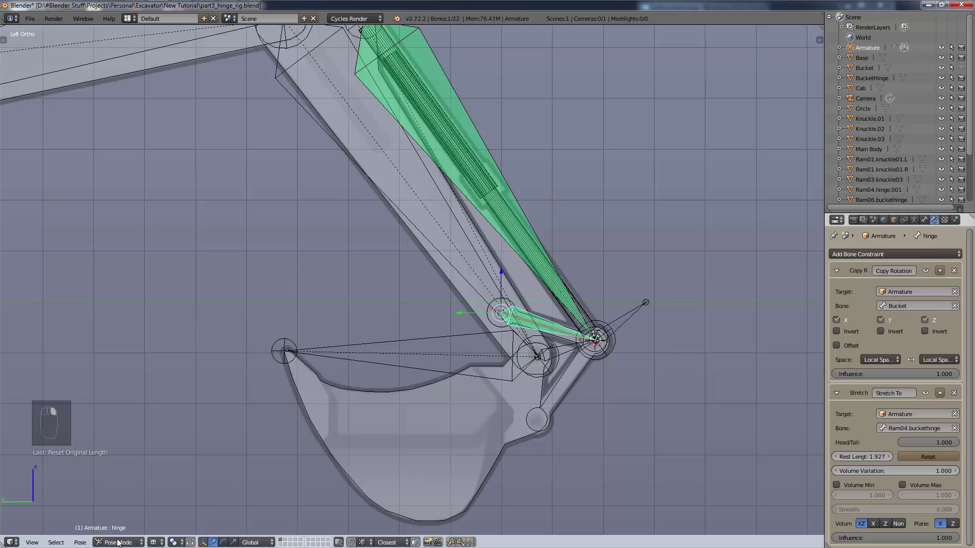
pyautogui.scroll(8, 559, 338)
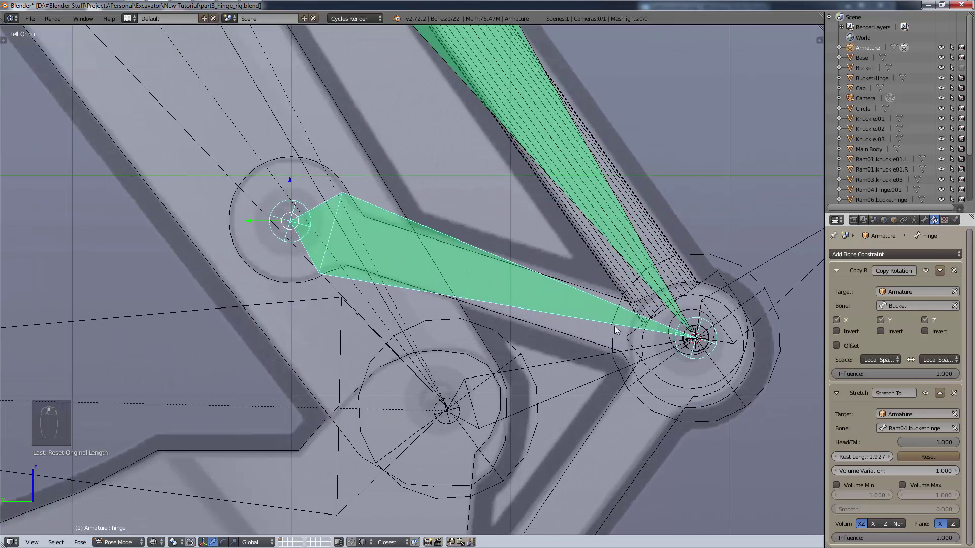
pyautogui.scroll(-4, 660, 329)
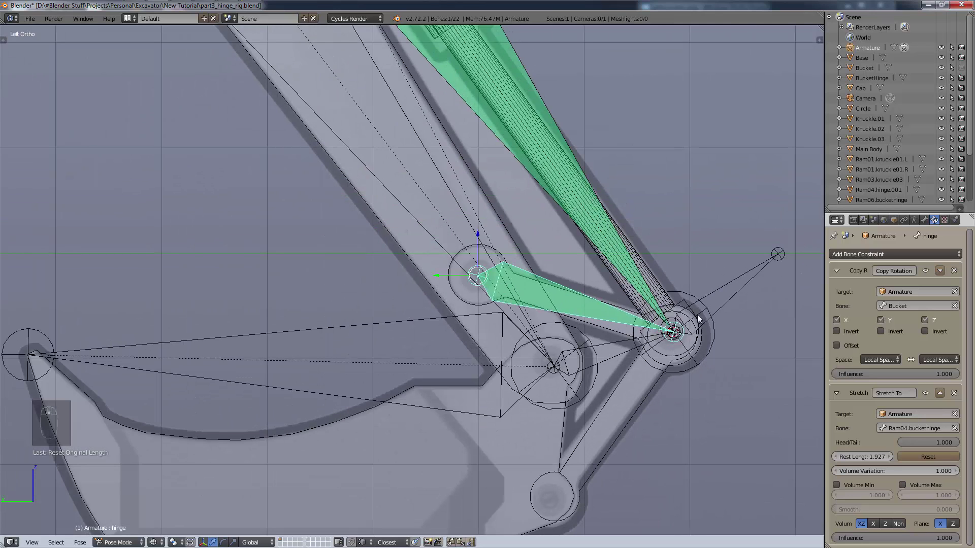
pyautogui.scroll(-1, 675, 332)
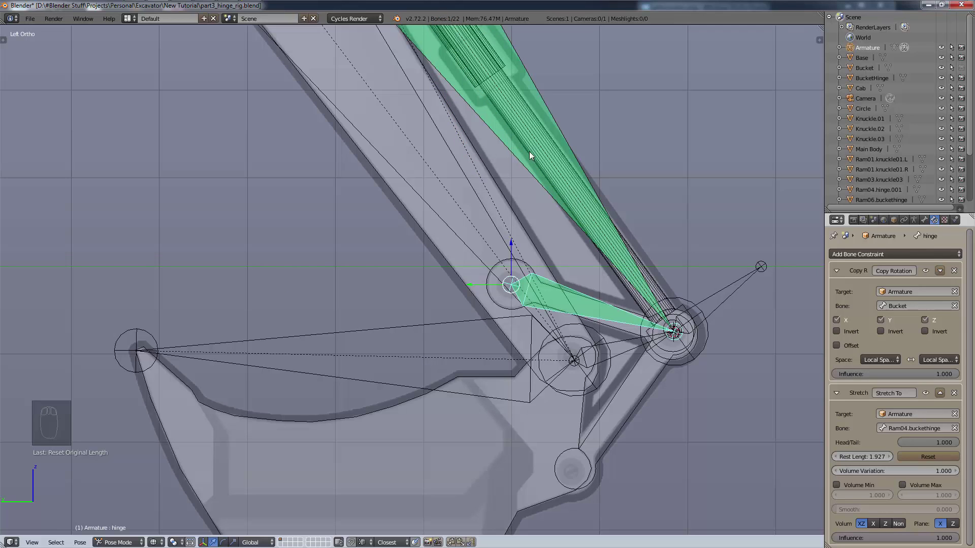
# - Test-rotate the Bucket bone downward to check how the hinge bone follows, and cancel the rotation
pyautogui.rightClick(333, 373)
pyautogui.press('r')
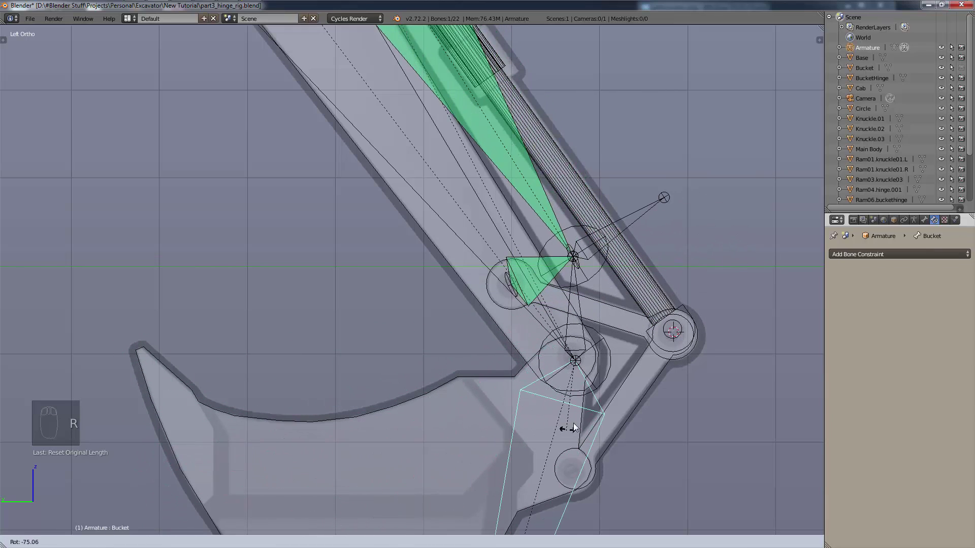
pyautogui.click(422, 397)
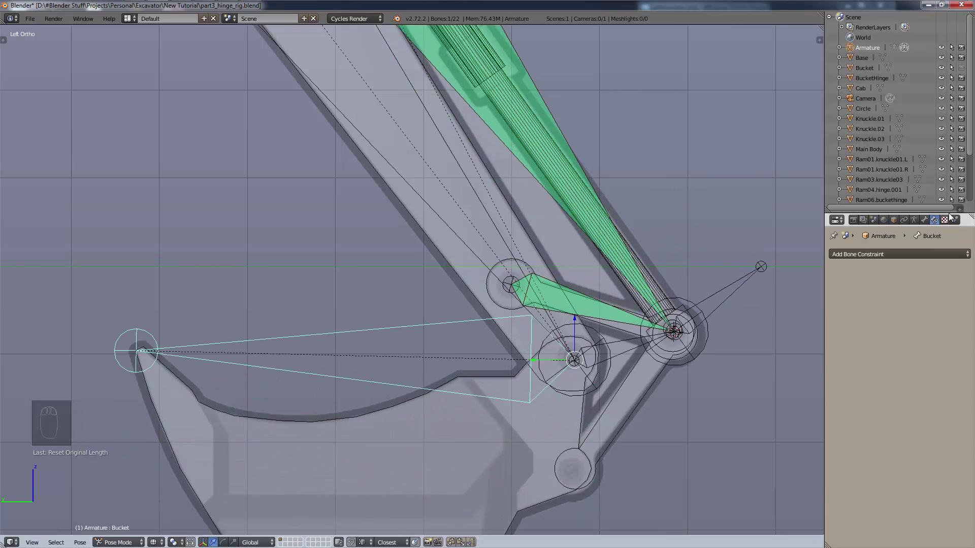
# - Select the hinge bone and examine how its two ends align with the hinge pivot and the Ram04.buckethinge tip
pyautogui.rightClick(589, 313)
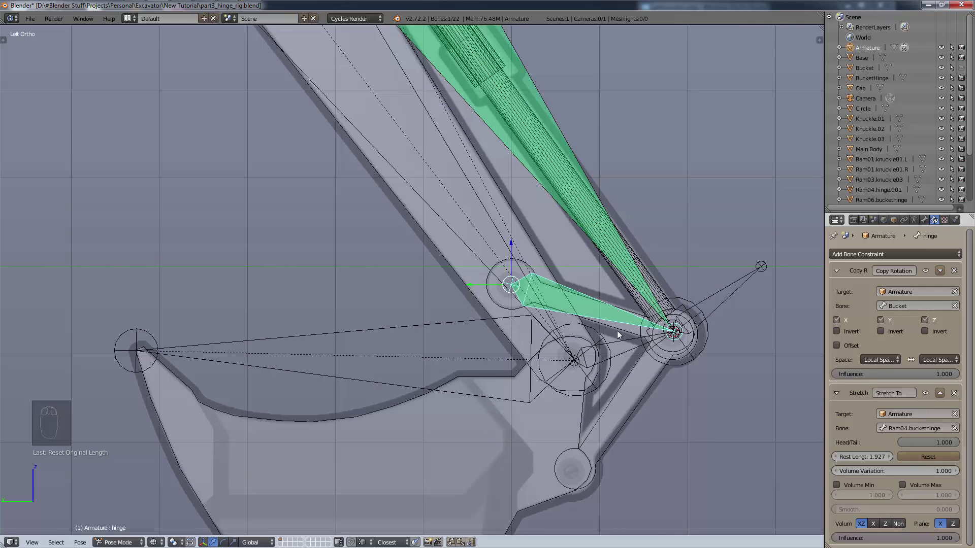
pyautogui.scroll(4, 620, 325)
pyautogui.keyDown('shift'); pyautogui.moveTo(632, 346); pyautogui.dragTo(496, 341, button='middle'); pyautogui.keyUp('shift')
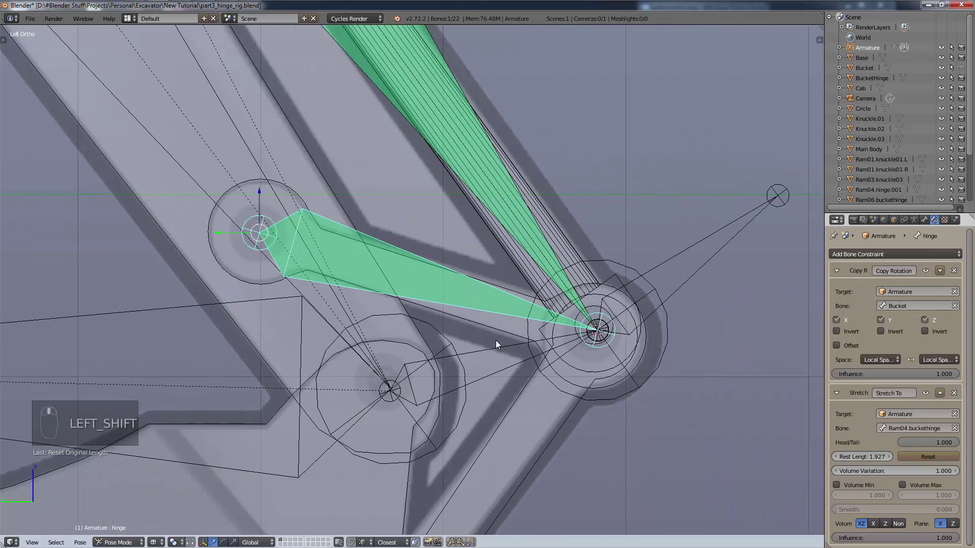
pyautogui.moveTo(685, 338); pyautogui.dragTo(563, 373, button='middle')
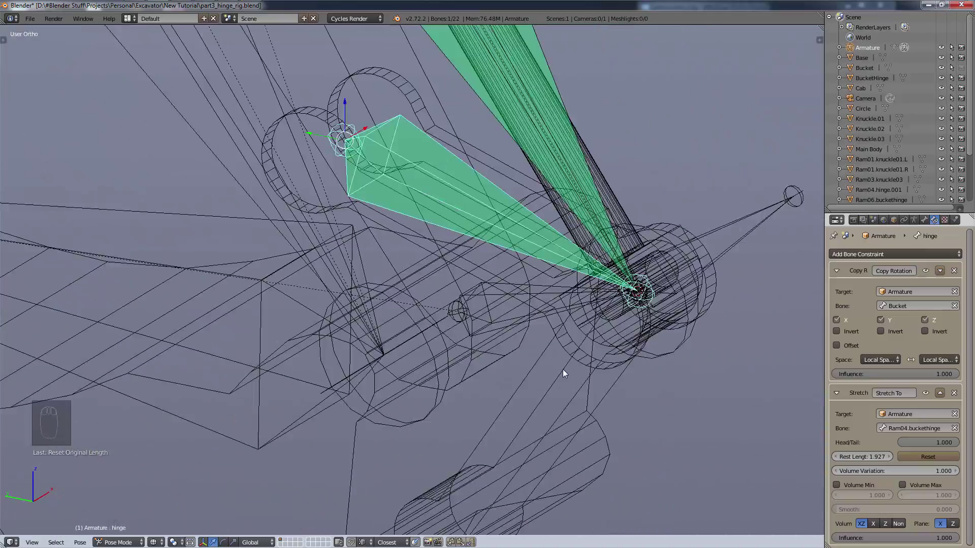
pyautogui.press('KP_3')
pyautogui.press('ctrl+KP_3')
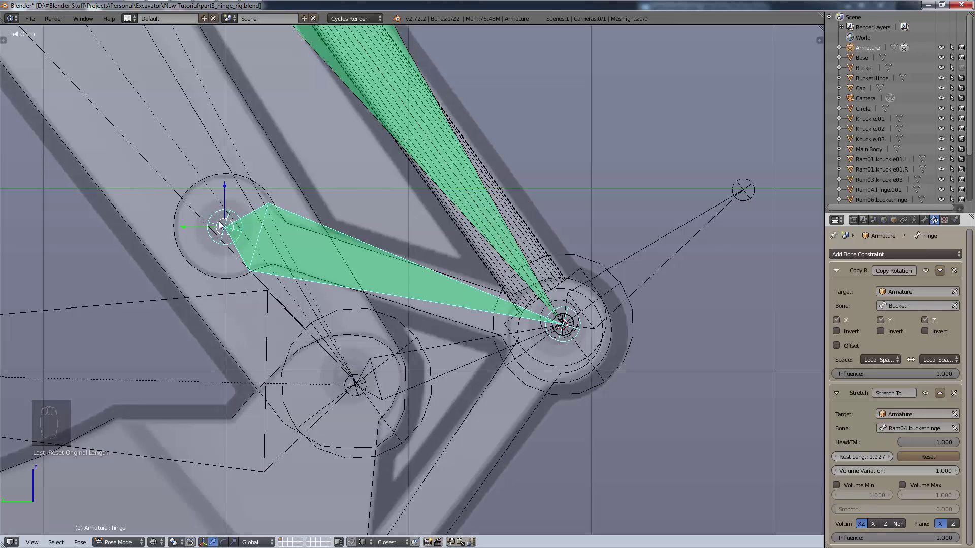
pyautogui.scroll(10, 580, 340)
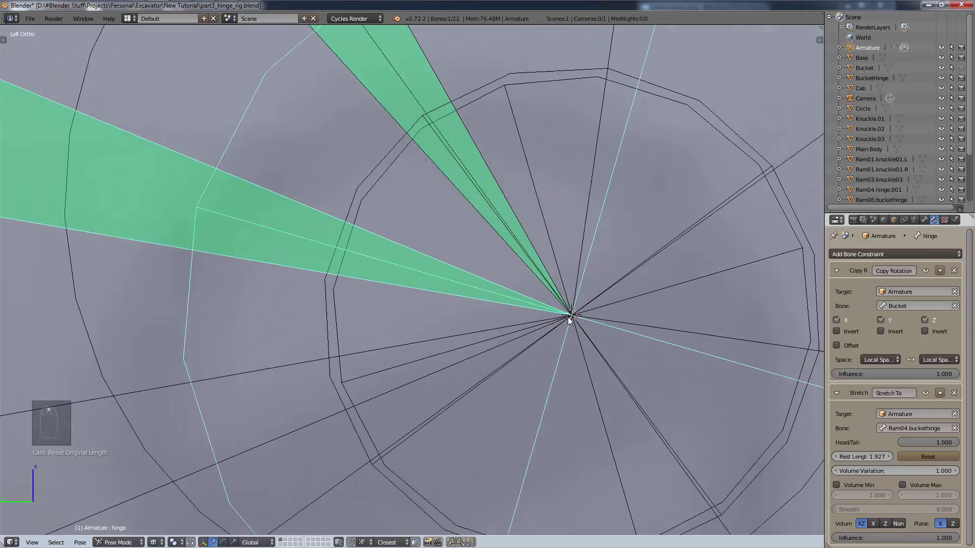
pyautogui.scroll(-6, 572, 318)
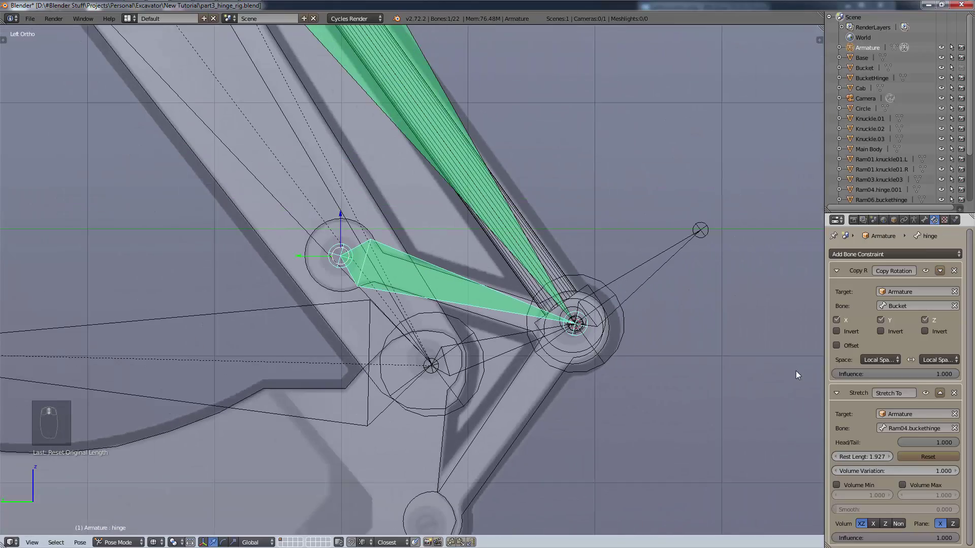
# - Disable the Stretch To constraint on the hinge bone and collapse its settings
pyautogui.click(926, 393)
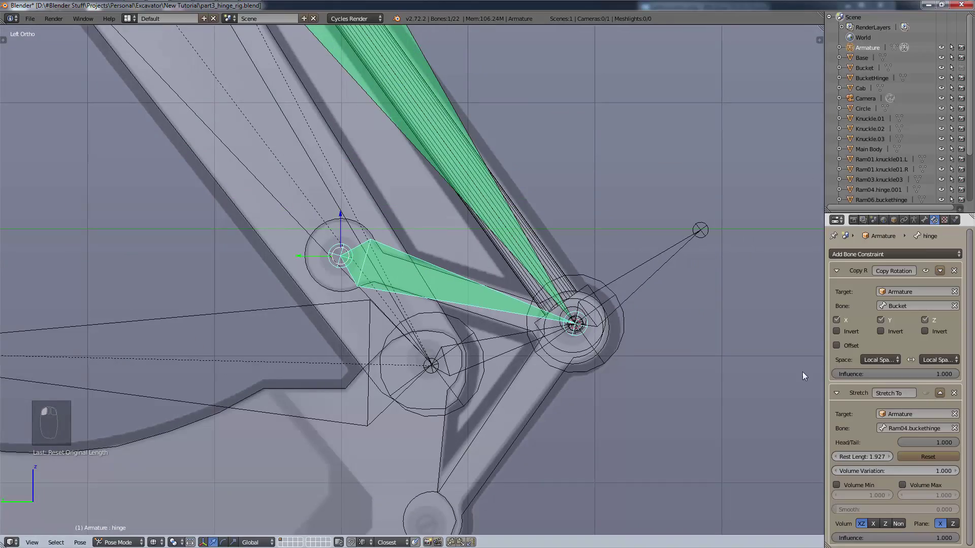
pyautogui.click(837, 396)
pyautogui.scroll(-3, 792, 358)
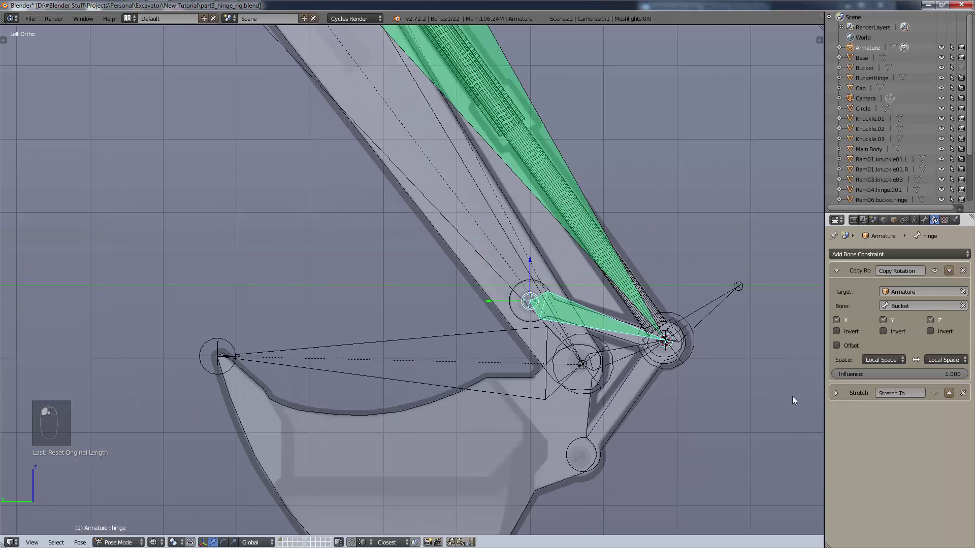
pyautogui.keyDown('shift'); pyautogui.moveTo(798, 453); pyautogui.dragTo(694, 369, button='middle'); pyautogui.keyUp('shift')
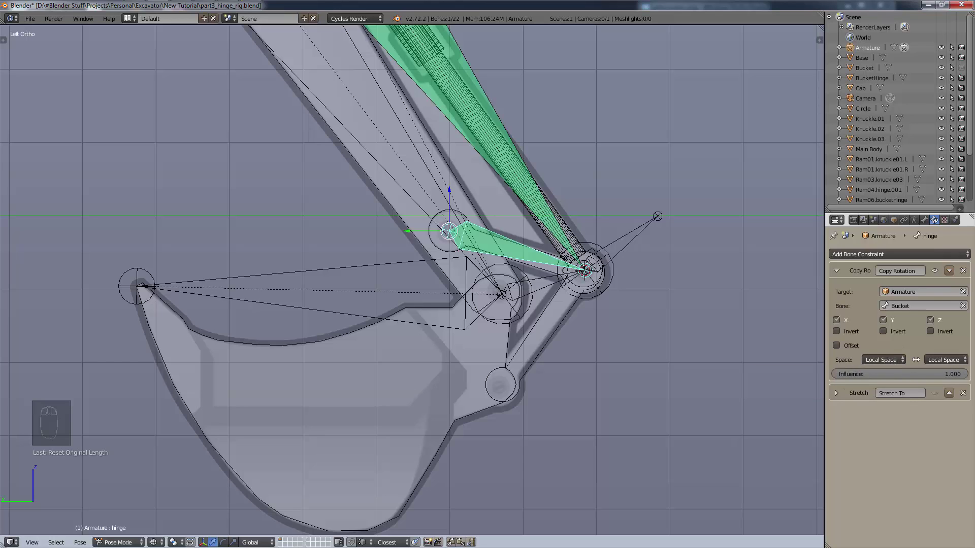
# - Test-rotate the Bucket bone to examine the hinge's reaction, cancel the rotation, and check the Bucket's bone properties and constraints
pyautogui.rightClick(337, 309)
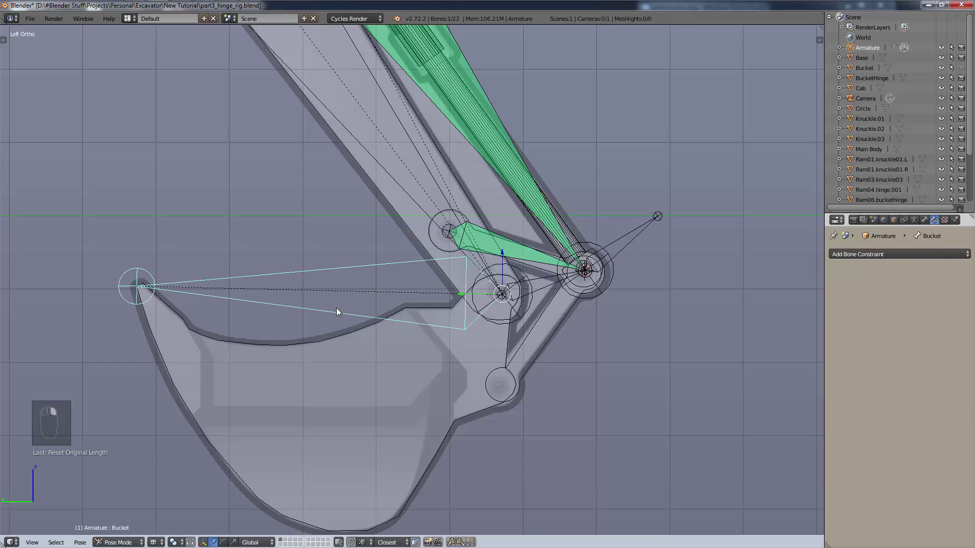
pyautogui.press('r')
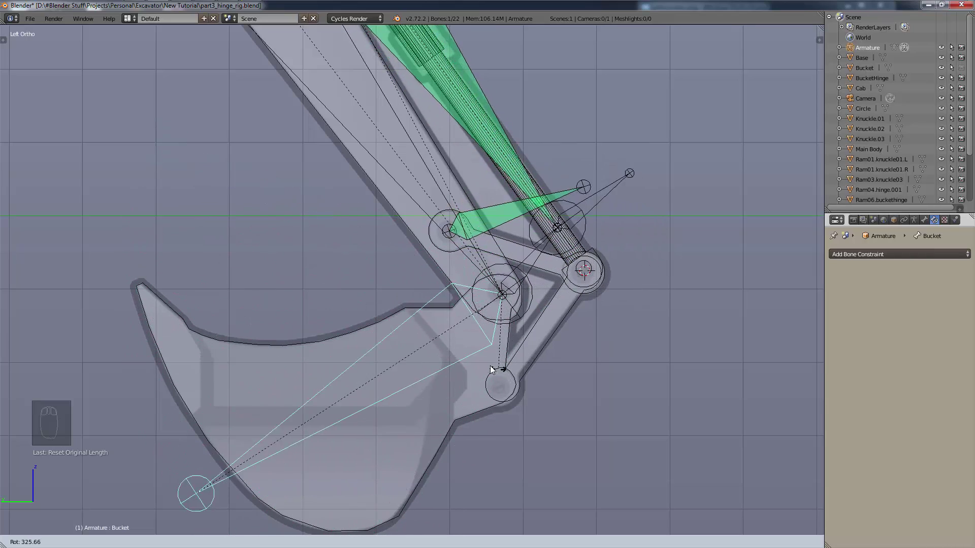
pyautogui.rightClick(485, 320)
pyautogui.click(925, 219)
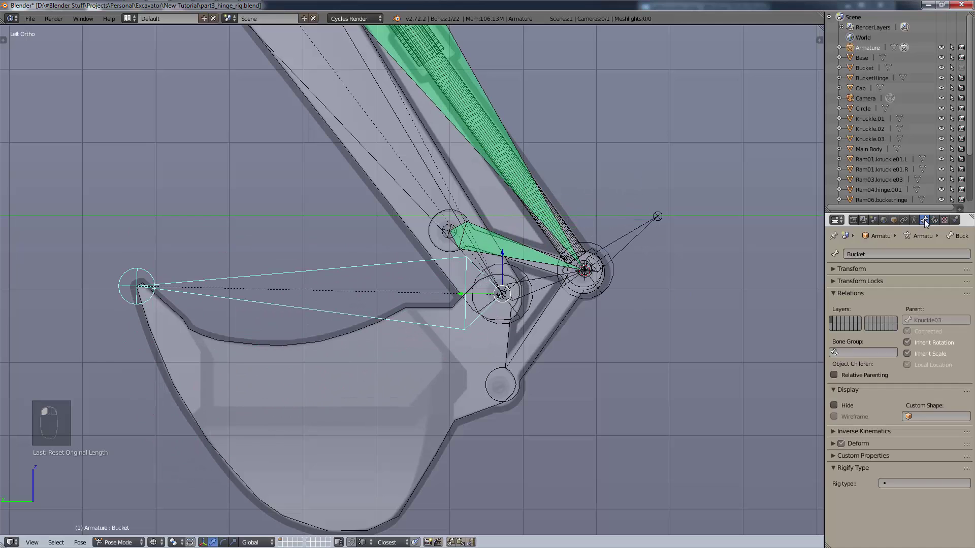
pyautogui.click(920, 220)
pyautogui.click(919, 222)
pyautogui.click(935, 220)
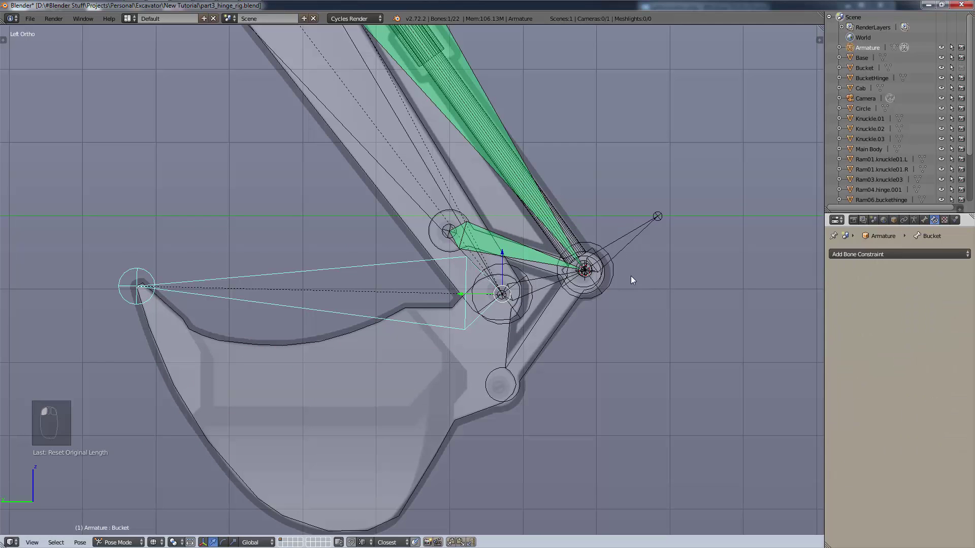
# - Expand the hinge bone's Stretch To settings and test-rotate the Bucket bone again without keeping the rotation
pyautogui.rightClick(531, 263)
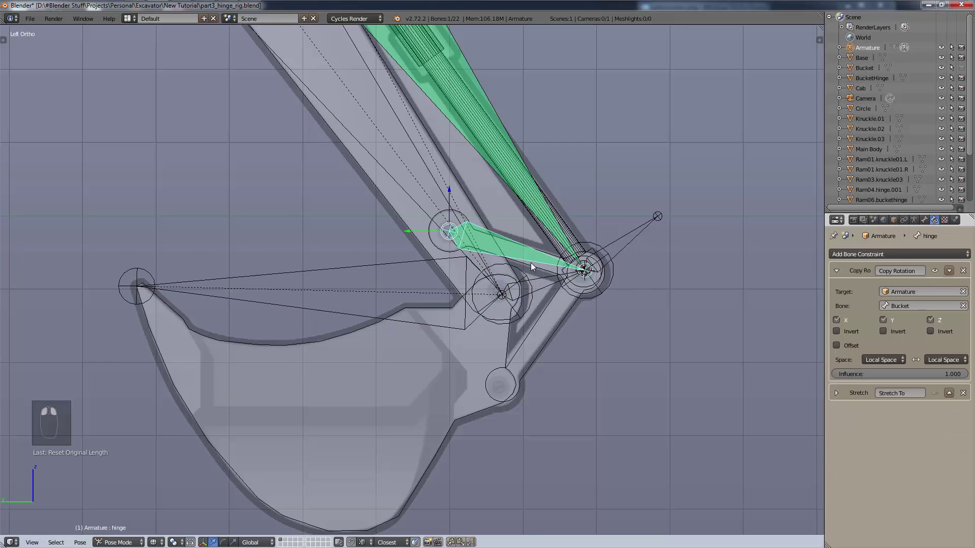
pyautogui.click(837, 394)
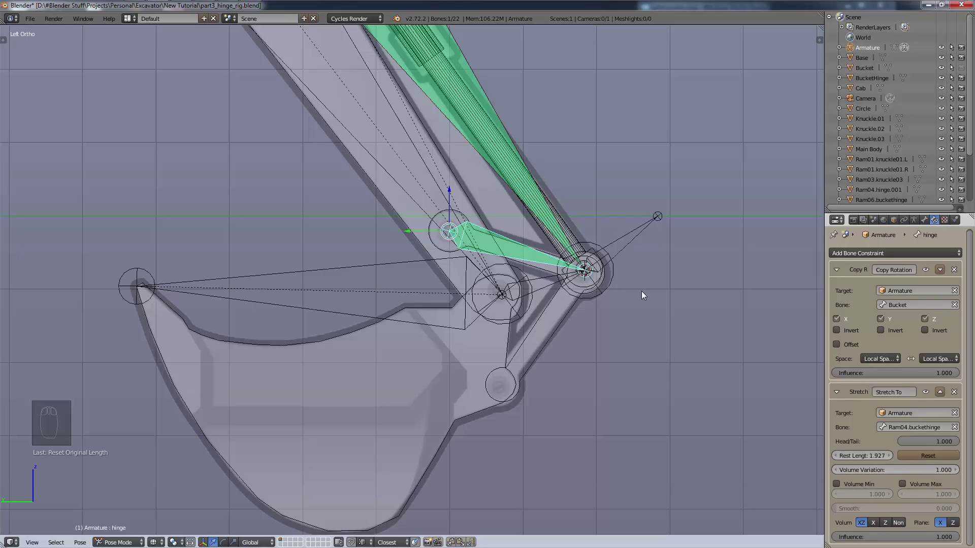
pyautogui.rightClick(301, 311)
pyautogui.press('r')
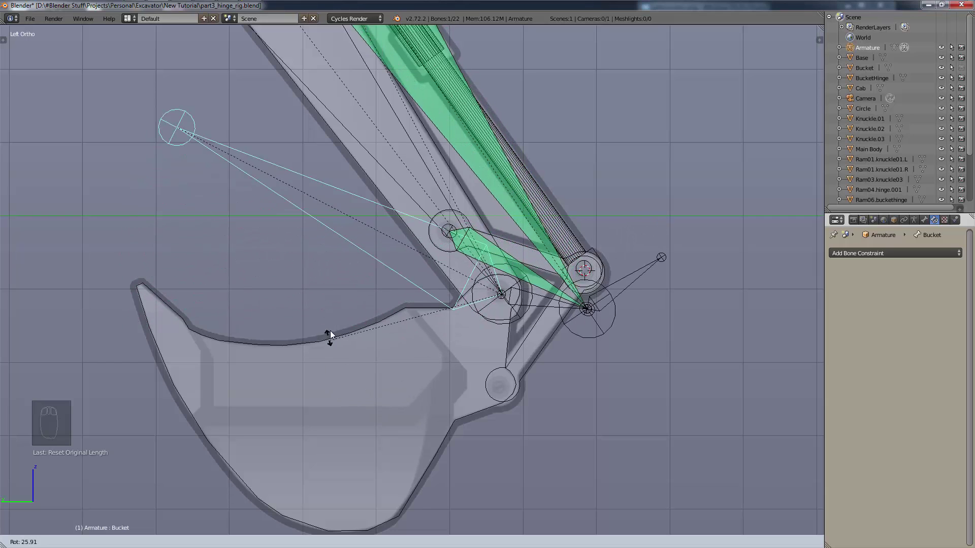
pyautogui.click(327, 465)
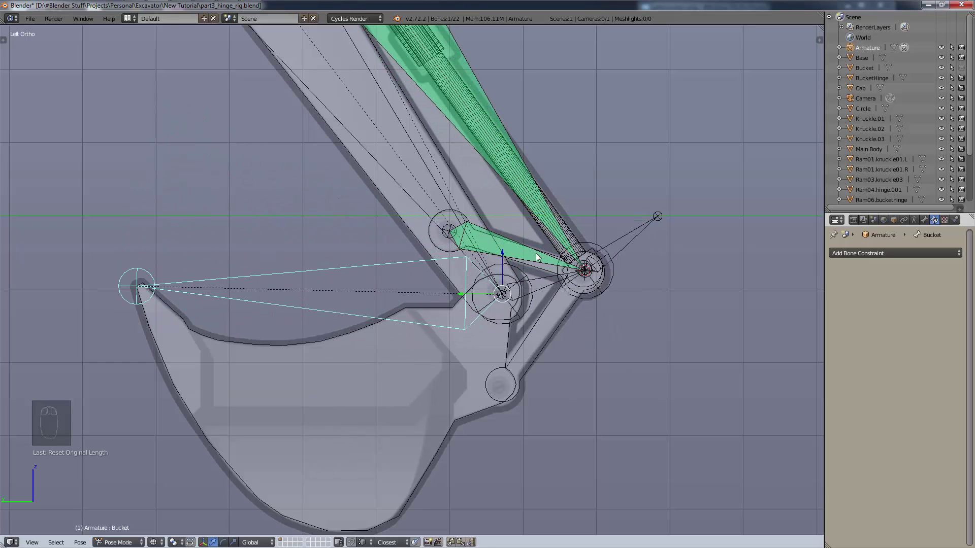
pyautogui.moveTo(536, 254); pyautogui.dragTo(602, 295, button='right')
pyautogui.rightClick(617, 296)
# - Delete the Stretch To constraint from the hinge bone and test-rotate the Bucket bone
pyautogui.rightClick(518, 259)
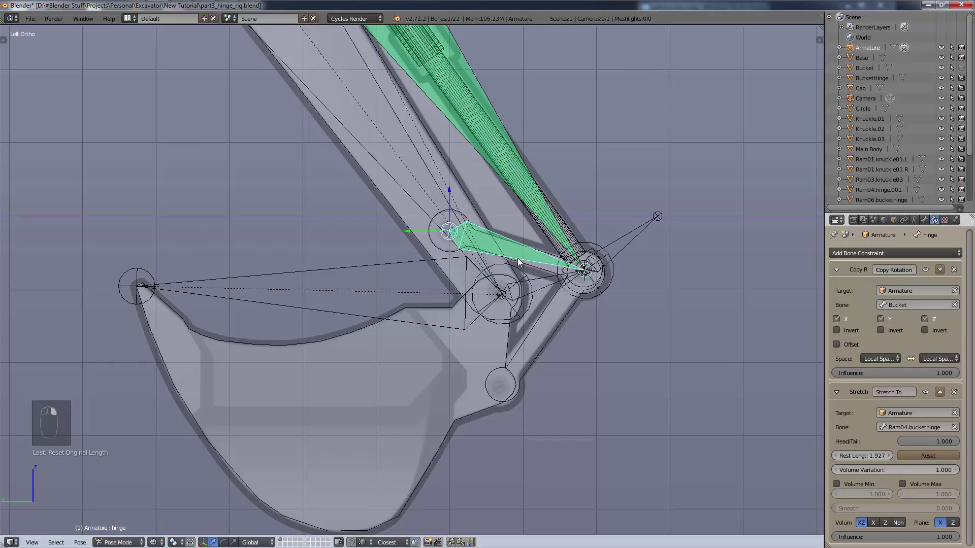
pyautogui.click(953, 392)
pyautogui.rightClick(334, 307)
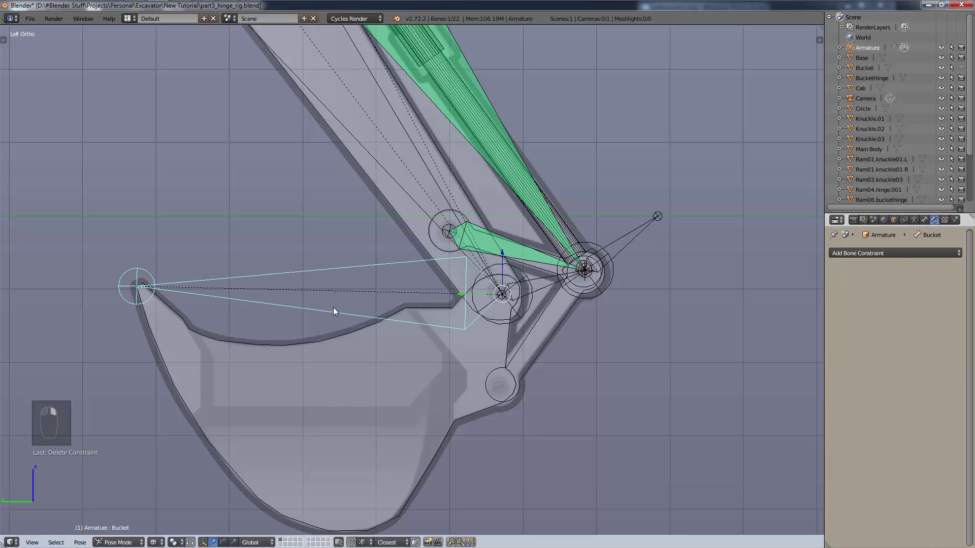
pyautogui.press('r')
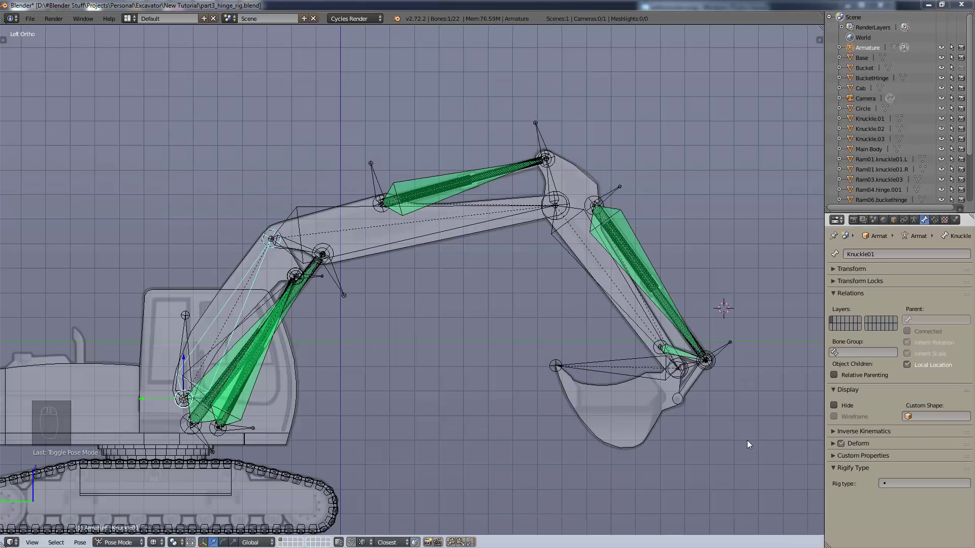
# - Check the hinge bone's parent relations in Edit Mode and return the armature to Pose Mode
pyautogui.rightClick(680, 358)
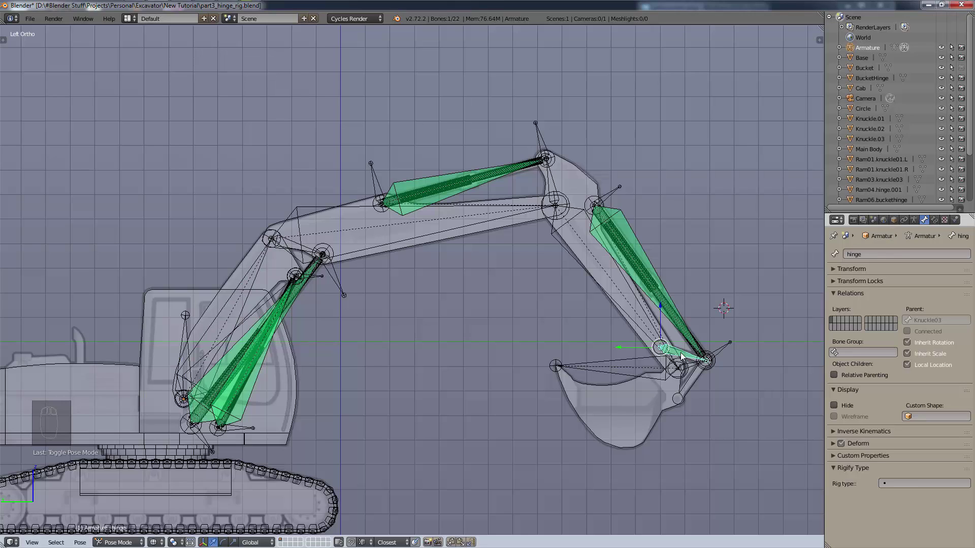
pyautogui.press('ctrl')
pyautogui.press('ctrl')
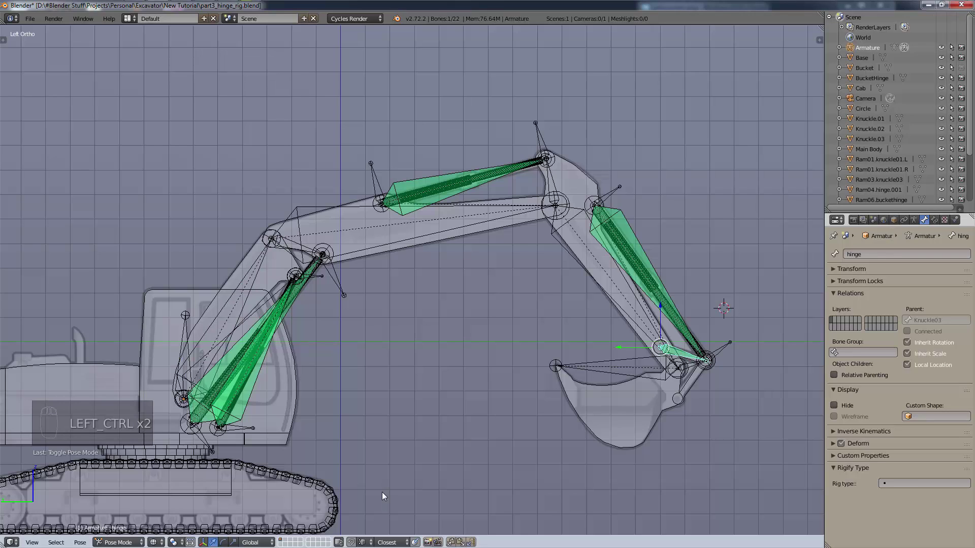
pyautogui.press('Tab')
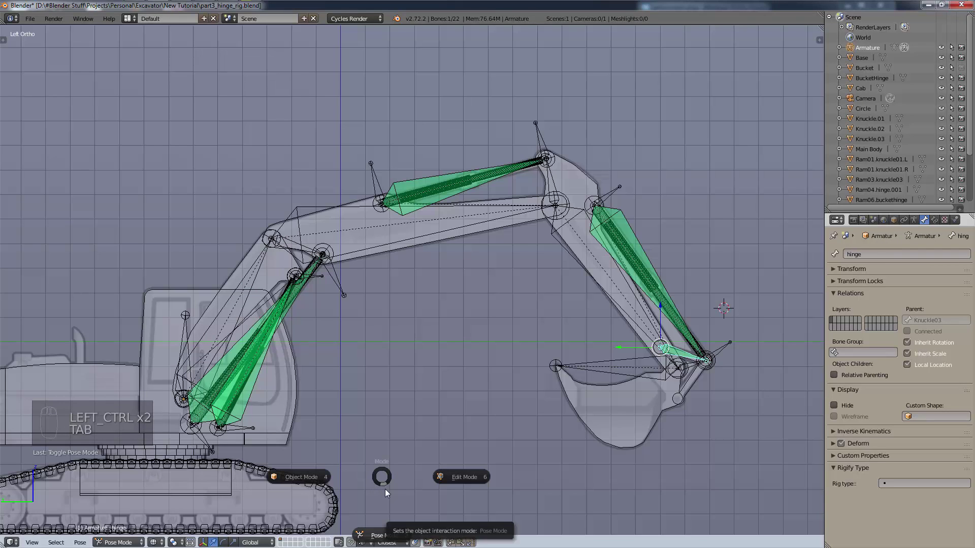
pyautogui.click(459, 470)
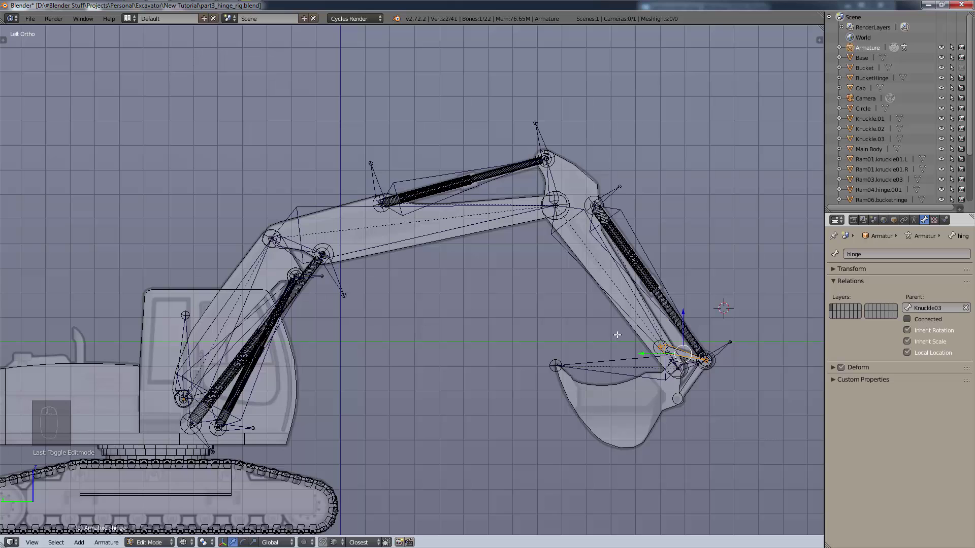
pyautogui.hotkey('ctrl', 'Tab')
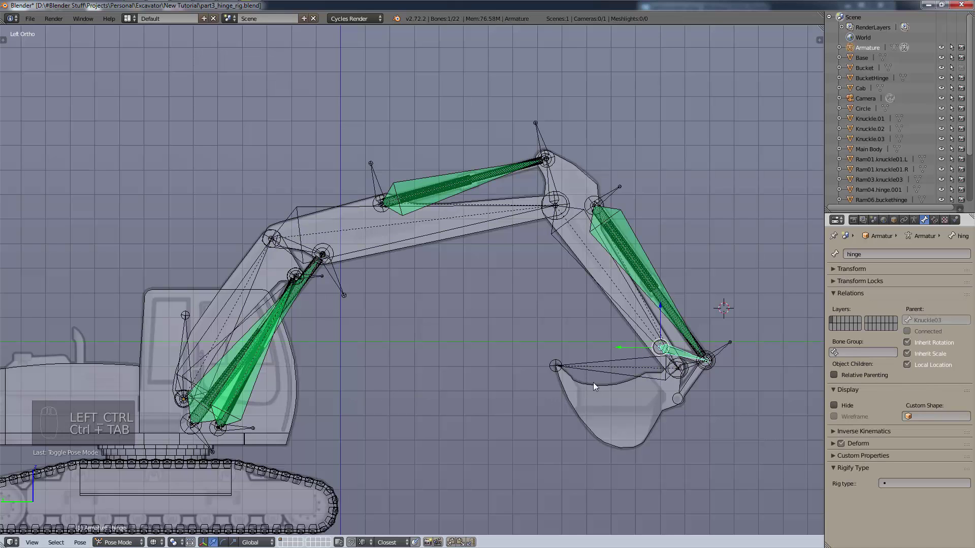
# - Test-rotate the Bucket bone slightly and cancel the rotation
pyautogui.rightClick(600, 368)
pyautogui.press('r')
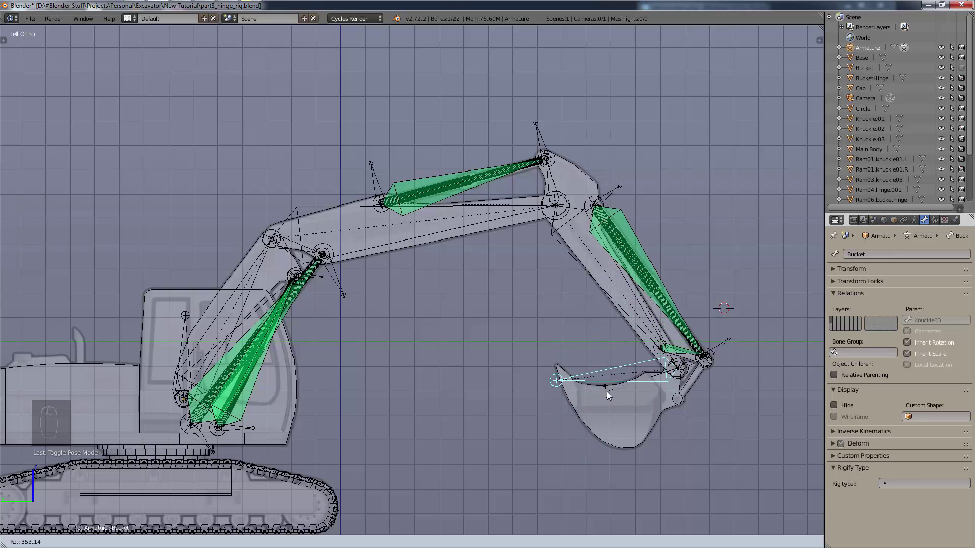
pyautogui.press('Escape')
# - Test-rotate the Knuckle01 bone to check the whole arm, cancel the rotation, and save the file over the existing one
pyautogui.rightClick(258, 277)
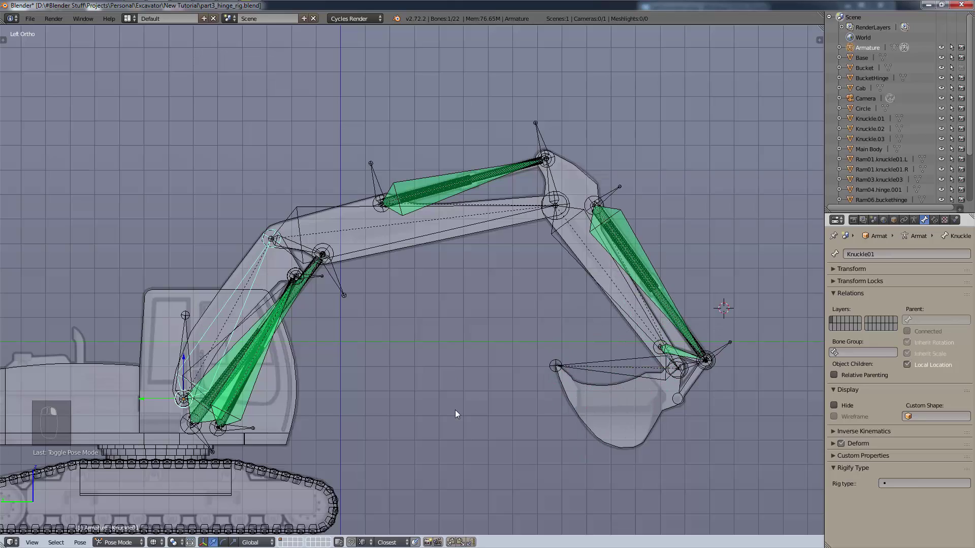
pyautogui.press('r')
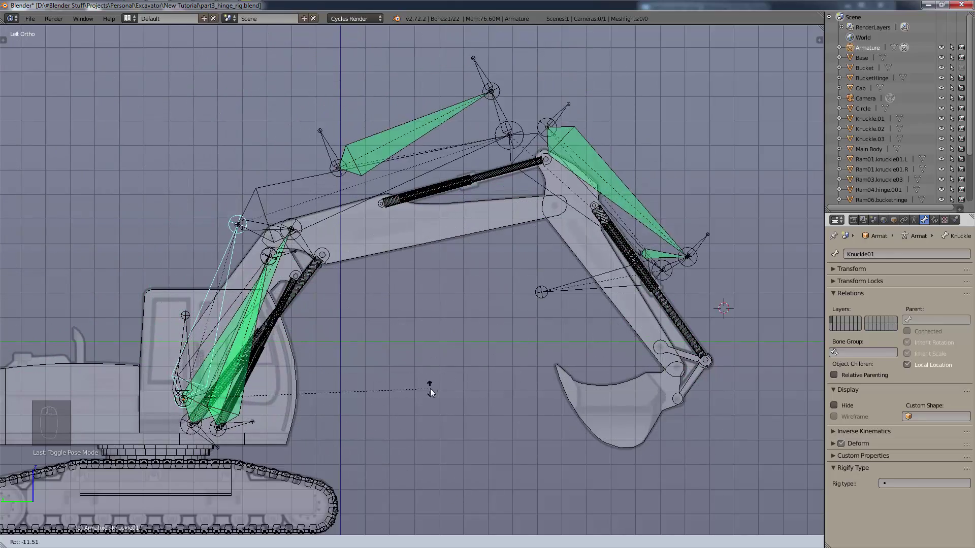
pyautogui.rightClick(436, 431)
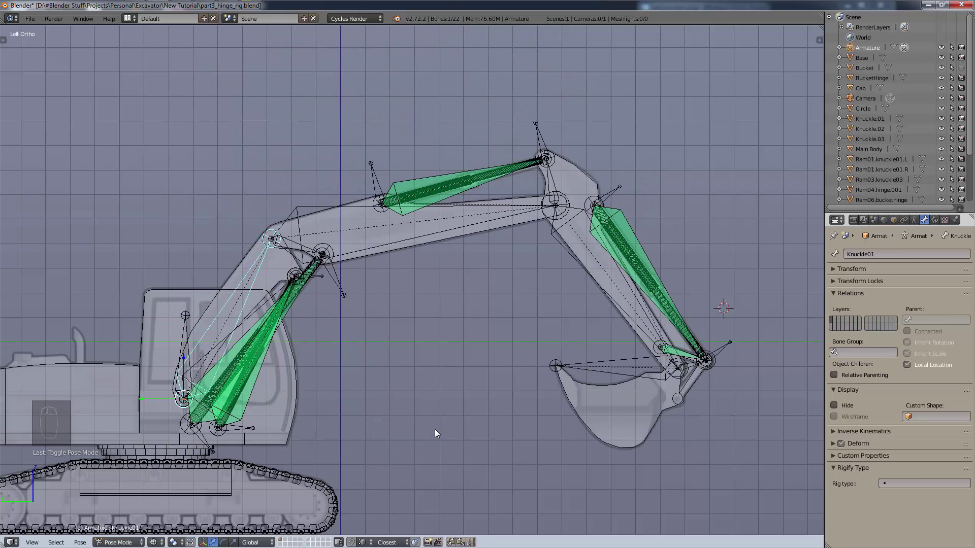
pyautogui.hotkey('ctrl', 's')
pyautogui.click(434, 431)
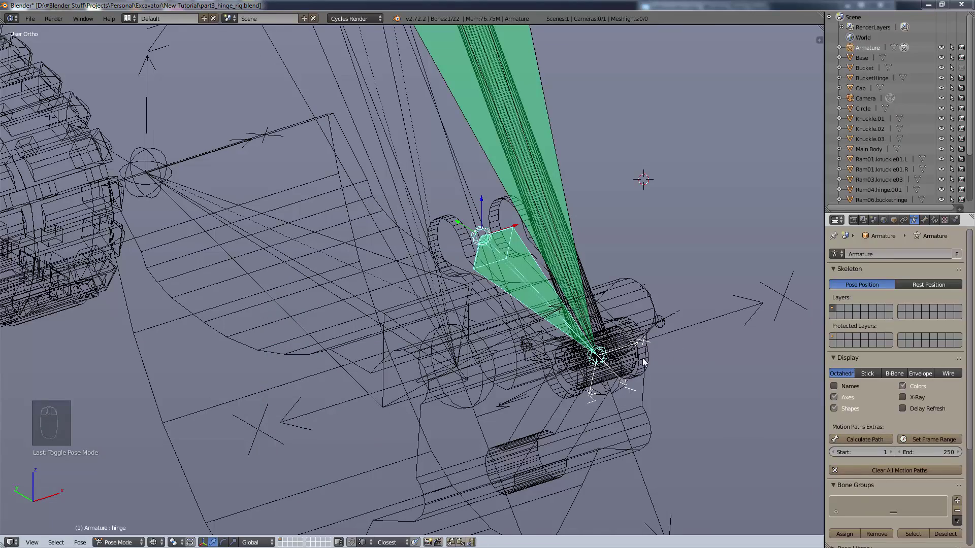
# - Test-rotate the Bucket bone and the hinge bone one after the other, cancelling both rotations
pyautogui.moveTo(476, 388); pyautogui.dragTo(535, 367, button='middle')
pyautogui.rightClick(330, 334)
pyautogui.press('r')
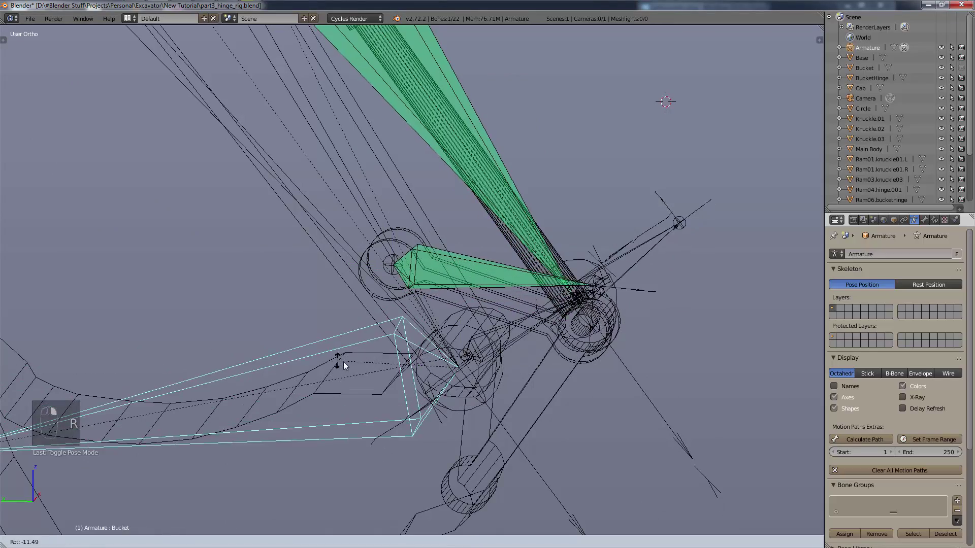
pyautogui.rightClick(364, 364)
pyautogui.rightClick(487, 306)
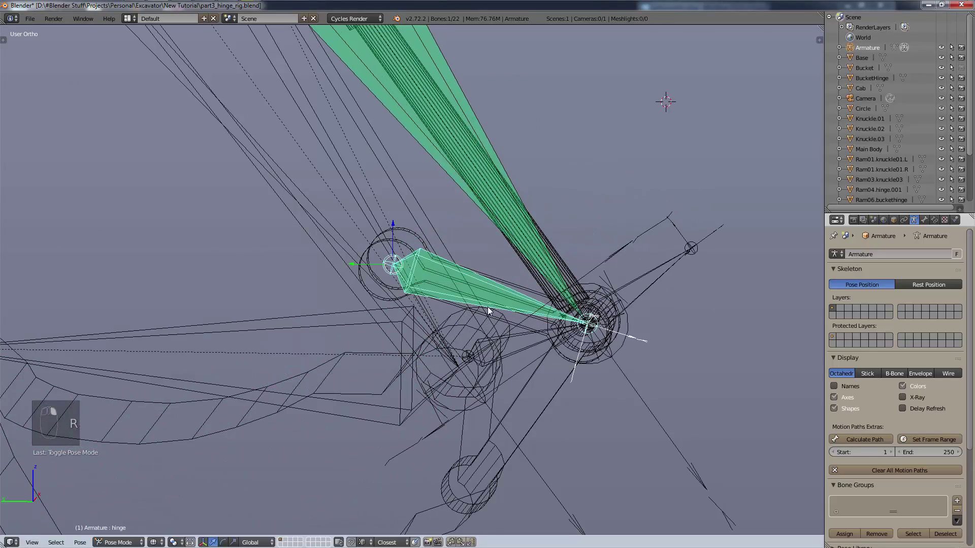
pyautogui.press('r')
pyautogui.rightClick(665, 260)
# - Examine the orientation of the hinge bone's local axes up close
pyautogui.moveTo(666, 260); pyautogui.dragTo(772, 276, button='middle')
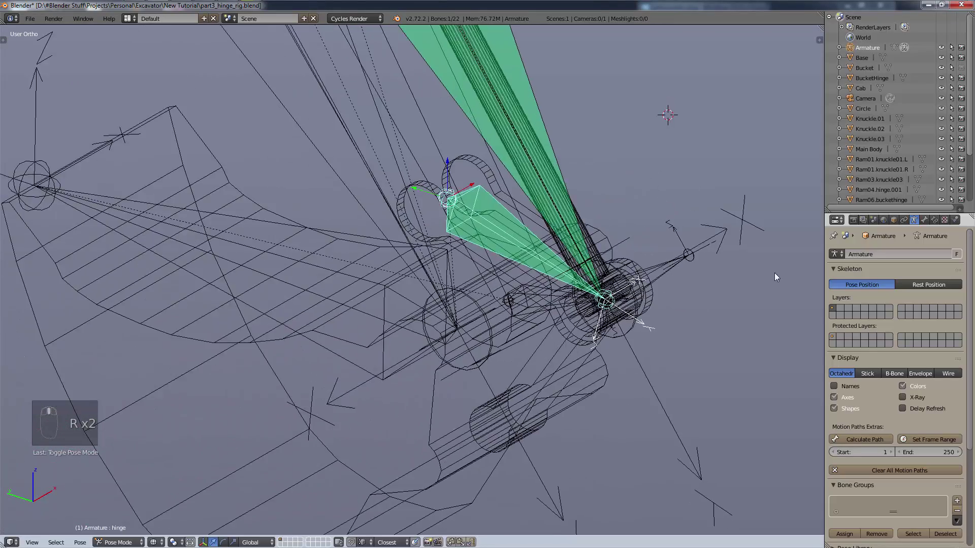
pyautogui.click(843, 399)
pyautogui.click(843, 398)
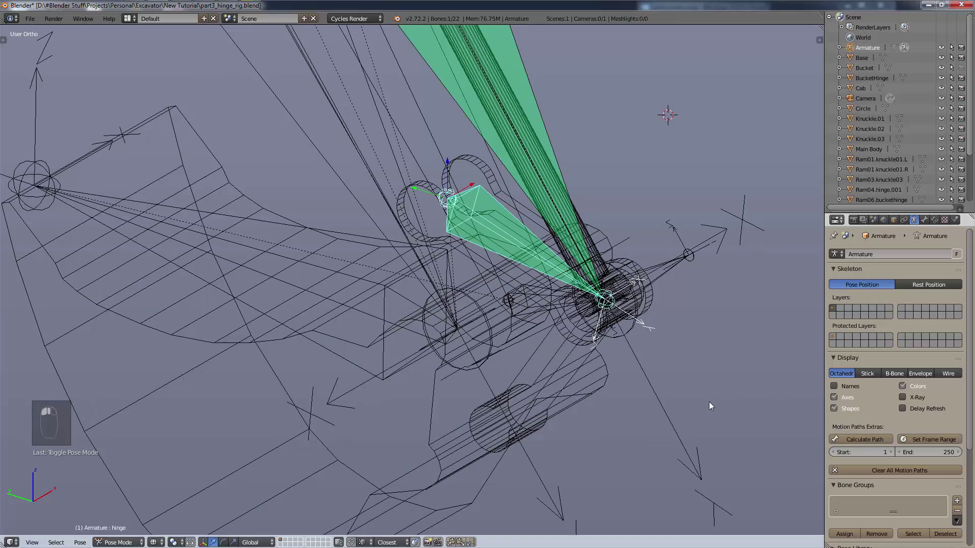
pyautogui.moveTo(709, 401); pyautogui.dragTo(687, 357, button='middle')
pyautogui.scroll(3, 672, 376)
pyautogui.scroll(8, 650, 322)
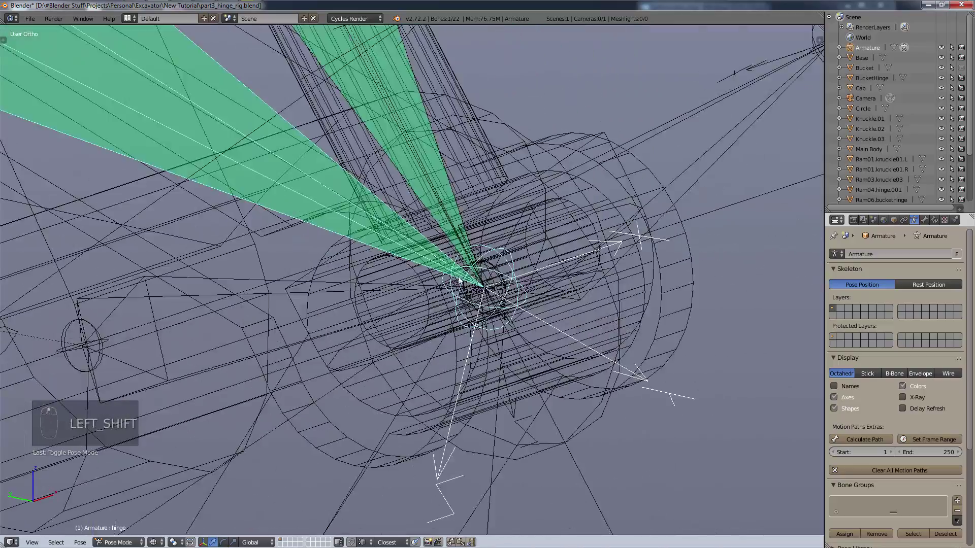
pyautogui.moveTo(575, 285); pyautogui.dragTo(535, 281, button='middle')
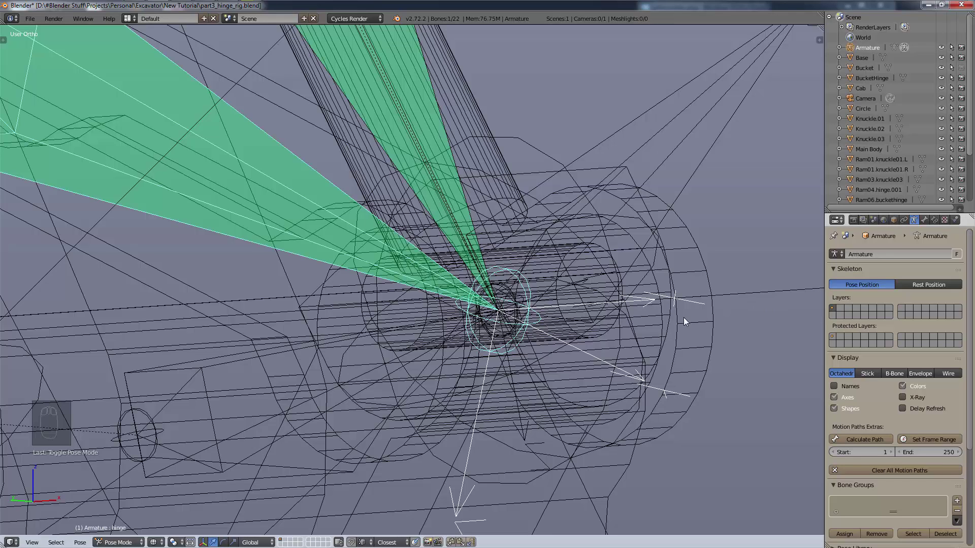
# - Examine the Bucket bone's local axes and compare their orientation with those of the hinge bone
pyautogui.scroll(-5, 735, 319)
pyautogui.moveTo(711, 305); pyautogui.dragTo(640, 356, button='middle')
pyautogui.keyDown('shift'); pyautogui.moveTo(215, 326); pyautogui.dragTo(473, 381, button='middle'); pyautogui.keyUp('shift')
pyautogui.scroll(-4, 337, 371)
pyautogui.scroll(3, 417, 175)
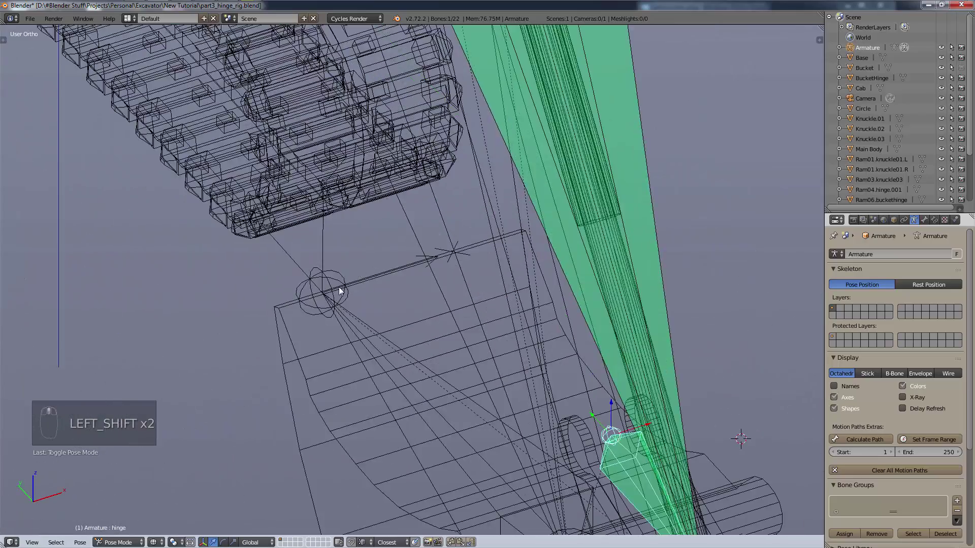
pyautogui.scroll(-2, 442, 297)
pyautogui.keyDown('shift'); pyautogui.moveTo(438, 321); pyautogui.dragTo(428, 339, button='middle'); pyautogui.keyUp('shift')
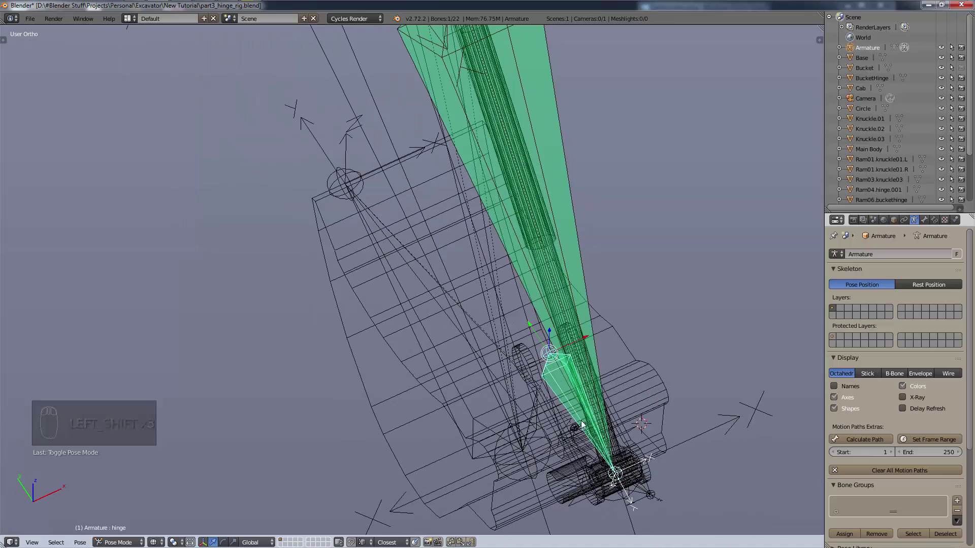
pyautogui.moveTo(367, 262); pyautogui.dragTo(593, 358, button='middle')
pyautogui.scroll(-8, 593, 358)
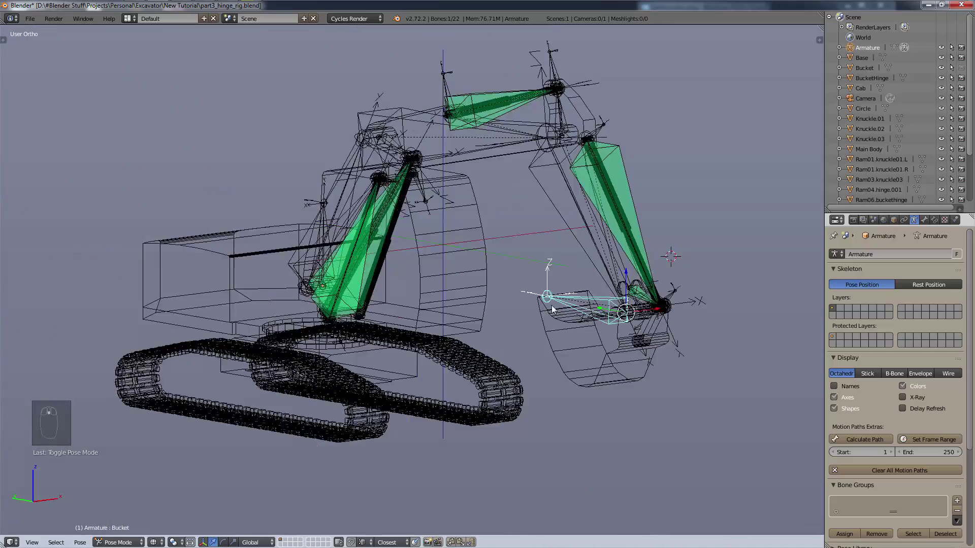
# - Select the Bucket bone, return to the left orthographic view, and save the file
pyautogui.moveTo(552, 305); pyautogui.dragTo(608, 335, button='middle')
pyautogui.rightClick(559, 314)
pyautogui.press('ctrl+KP_3')
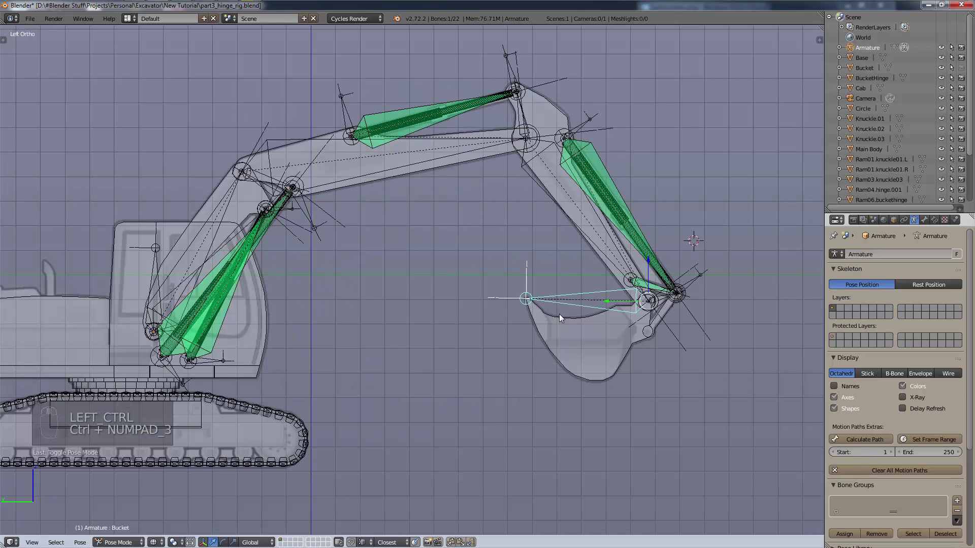
pyautogui.hotkey('ctrl', 's')
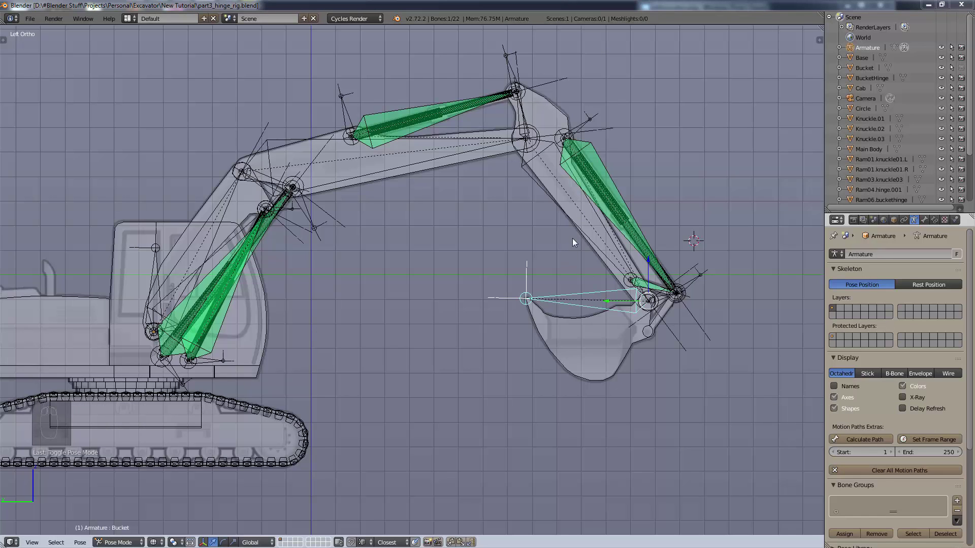
# - Switch the armature from Pose Mode to Object Mode
pyautogui.click(107, 543)
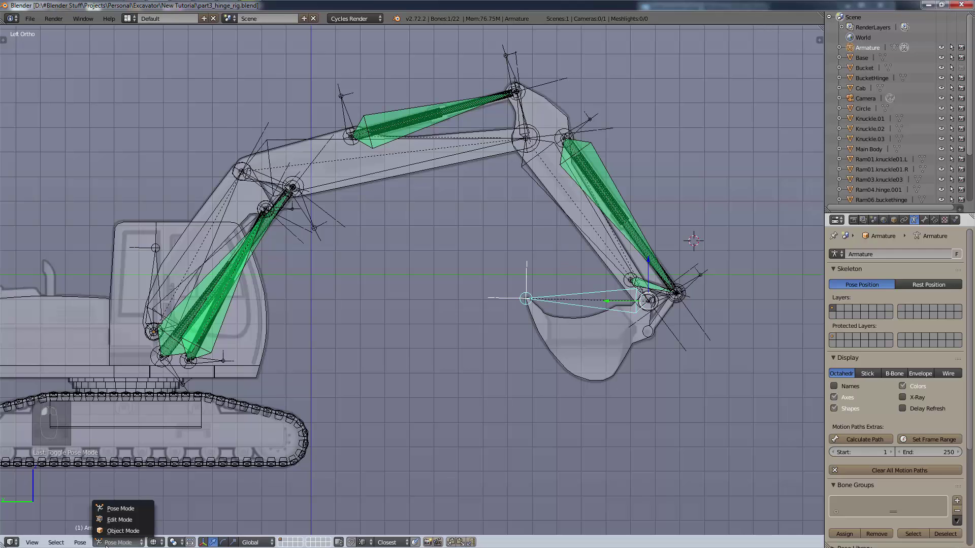
pyautogui.click(122, 531)
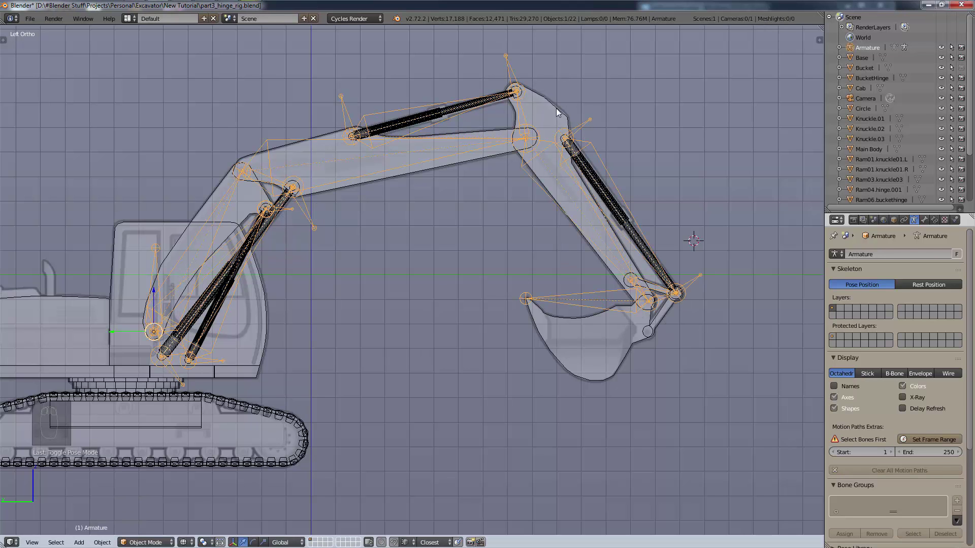
# - Test-move the Knuckle.03, Bucket and Circle objects one after the other, cancelling each move
pyautogui.rightClick(573, 264)
pyautogui.press('g')
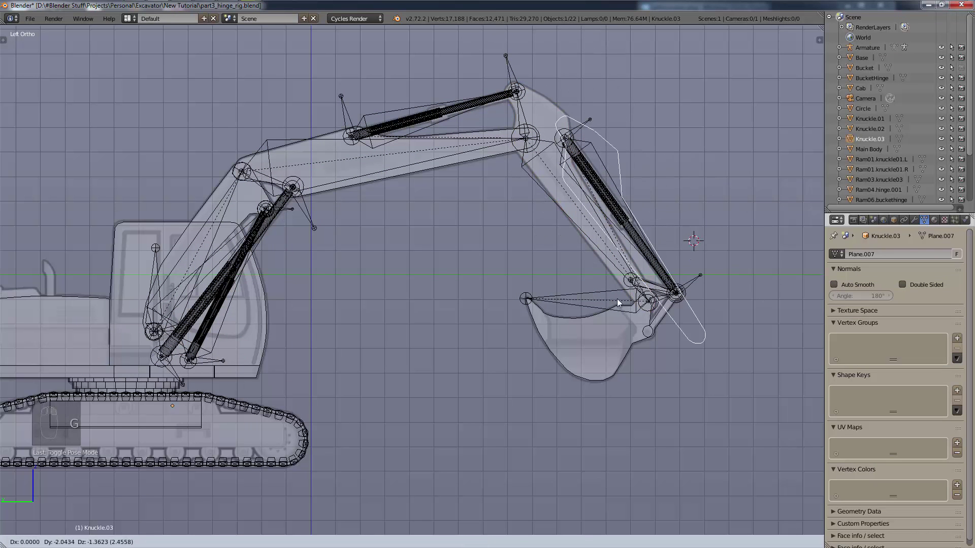
pyautogui.rightClick(563, 302)
pyautogui.rightClick(583, 364)
pyautogui.press('g')
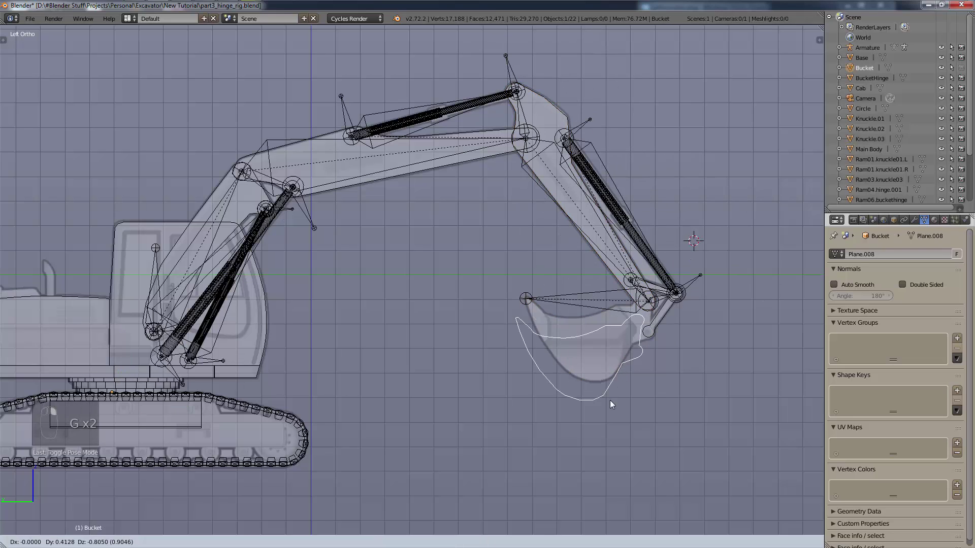
pyautogui.rightClick(644, 358)
pyautogui.rightClick(672, 315)
pyautogui.press('g')
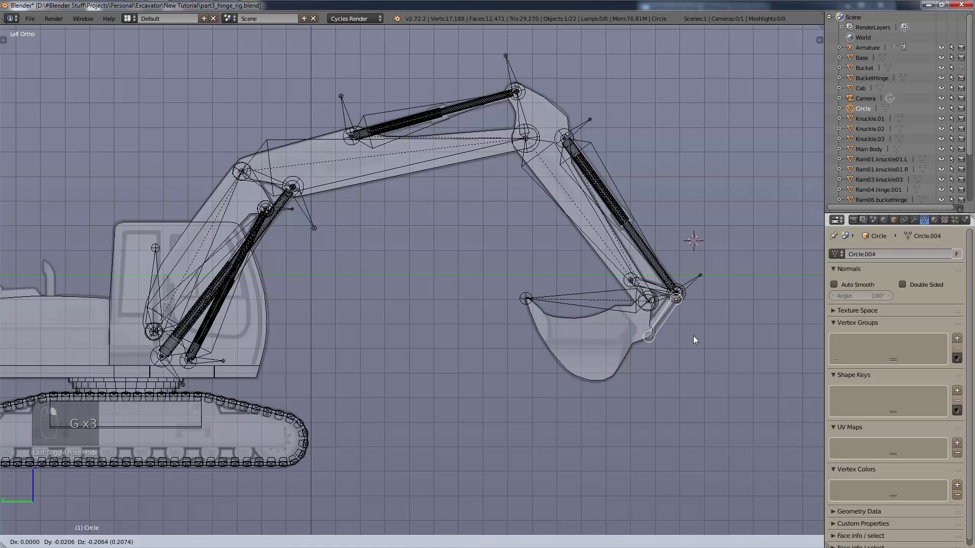
pyautogui.rightClick(687, 323)
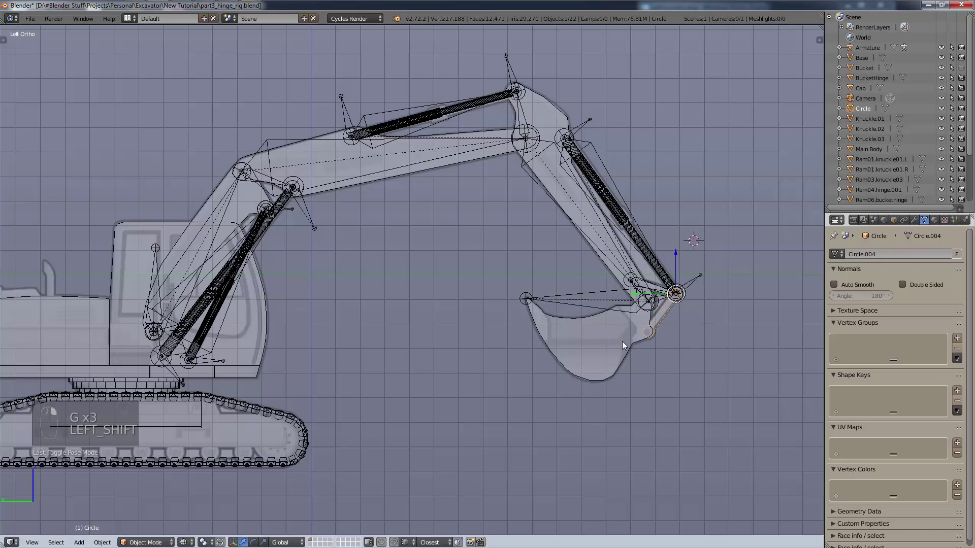
# - Test-move the BucketHinge and Knuckle.02 objects in turn, cancelling both moves
pyautogui.keyDown('shift'); pyautogui.rightClick(623, 341); pyautogui.keyUp('shift')
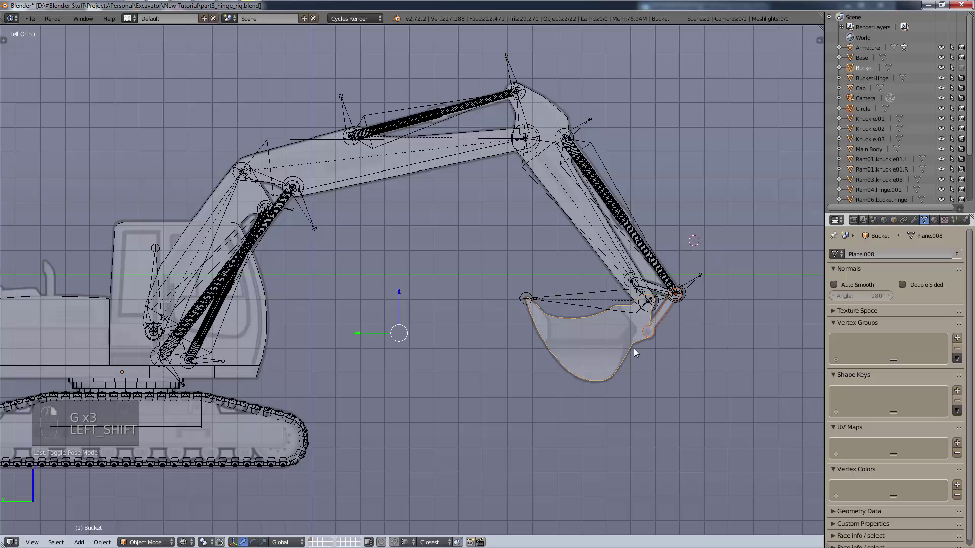
pyautogui.rightClick(657, 287)
pyautogui.rightClick(653, 293)
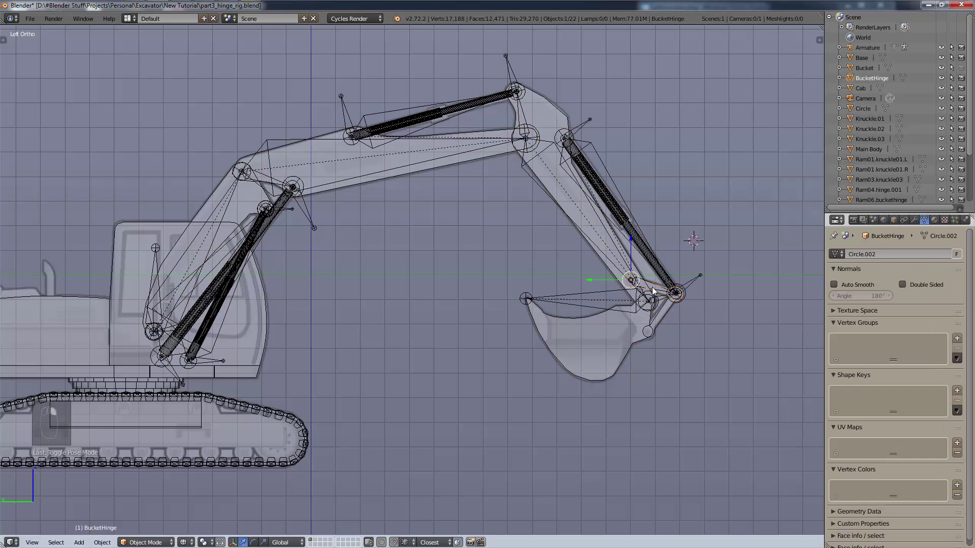
pyautogui.press('g')
pyautogui.rightClick(670, 331)
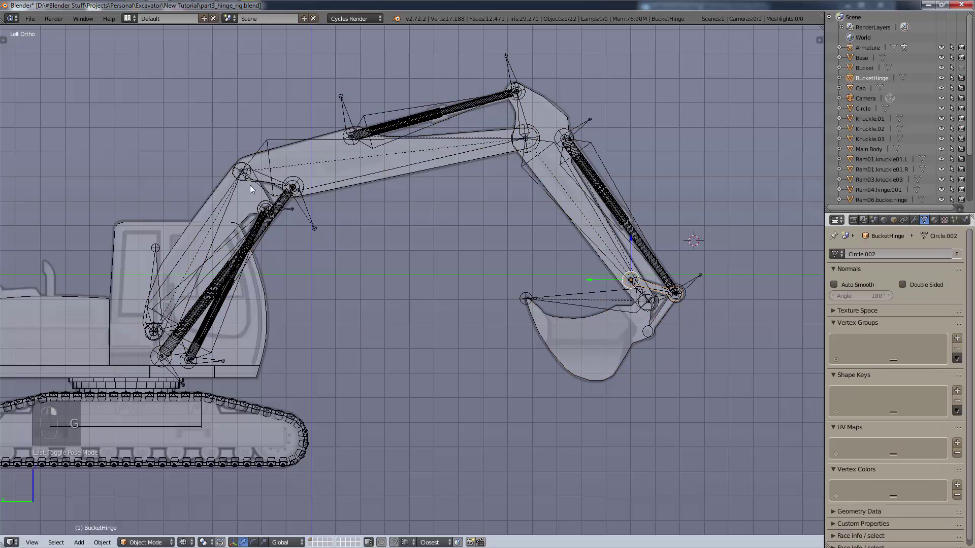
pyautogui.rightClick(400, 180)
pyautogui.press('g')
pyautogui.rightClick(141, 193)
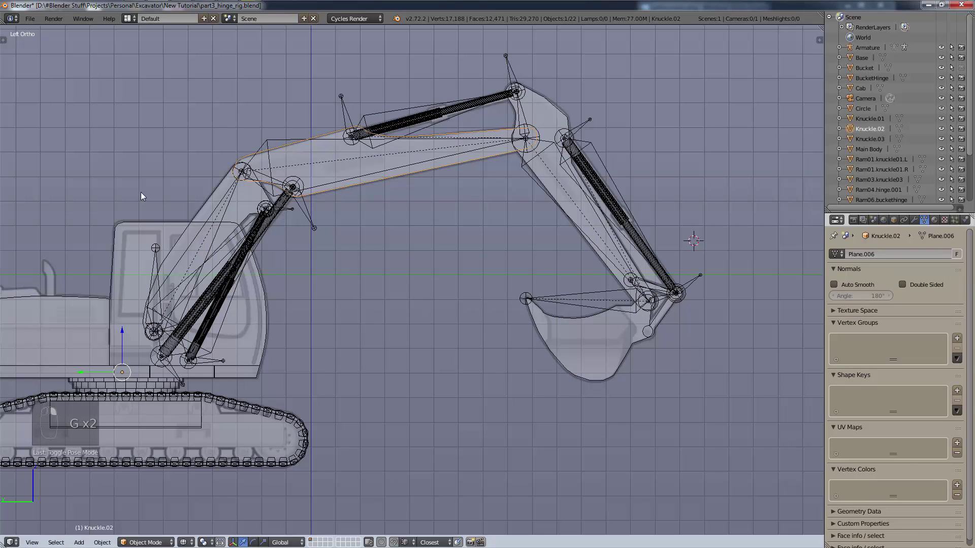
# - Test-move the Knuckle.01 object and the Ram04.hinge.001 ram, cancelling each move
pyautogui.rightClick(228, 197)
pyautogui.rightClick(223, 183)
pyautogui.press('g')
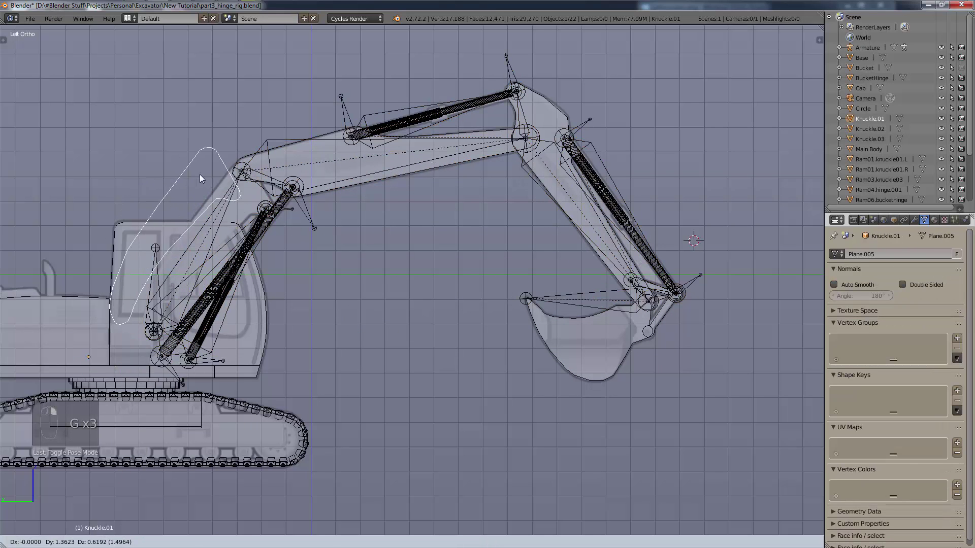
pyautogui.rightClick(200, 175)
pyautogui.rightClick(231, 274)
pyautogui.press('g')
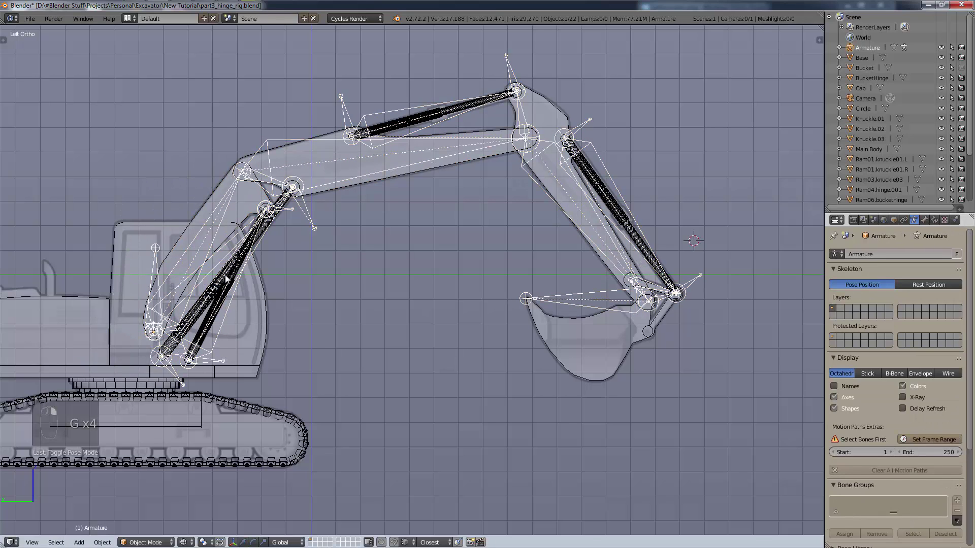
pyautogui.rightClick(228, 277)
pyautogui.rightClick(221, 293)
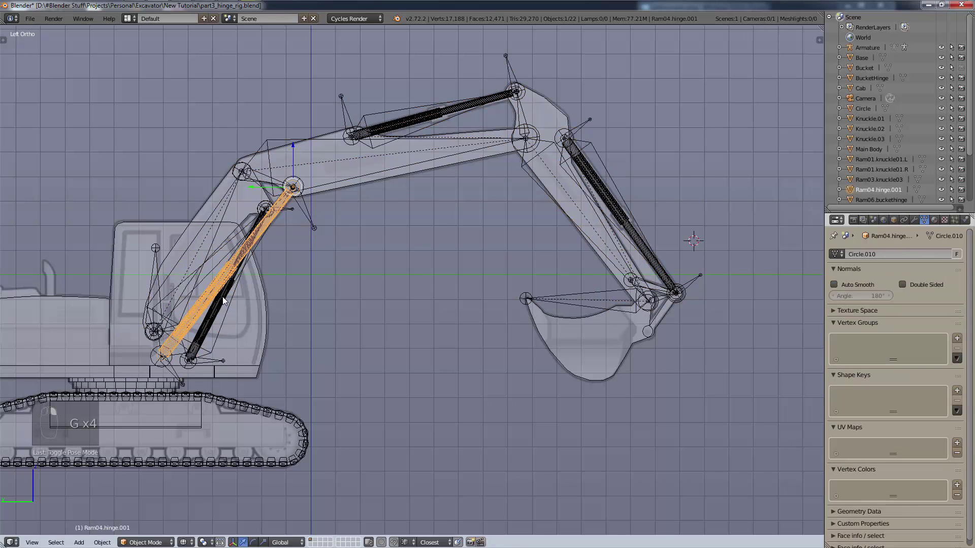
pyautogui.press('g')
pyautogui.rightClick(237, 282)
# - Try moving a linked part of the Ram04.hinge.001 mesh in Edit Mode, cancel the move, and return to Object Mode
pyautogui.click(146, 542)
pyautogui.click(164, 508)
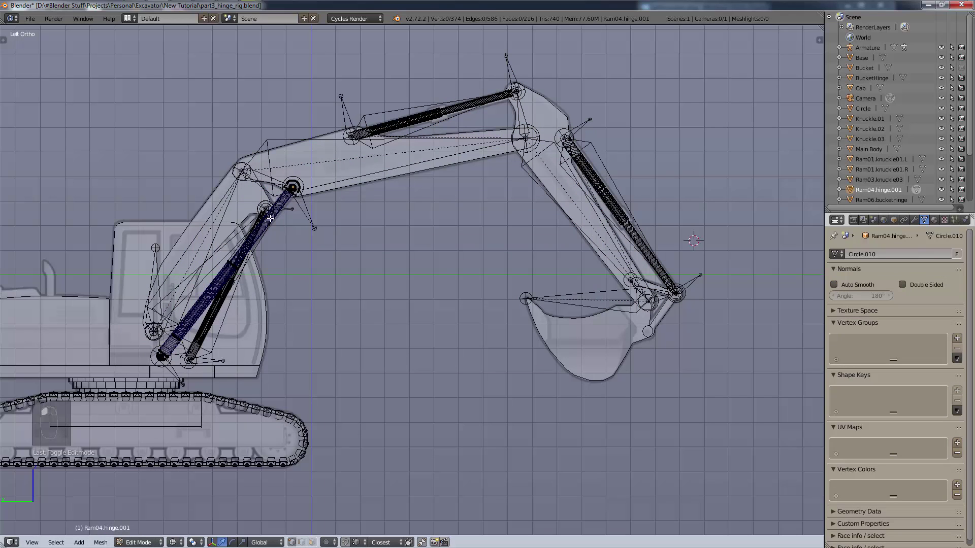
pyautogui.rightClick(290, 193)
pyautogui.press('l')
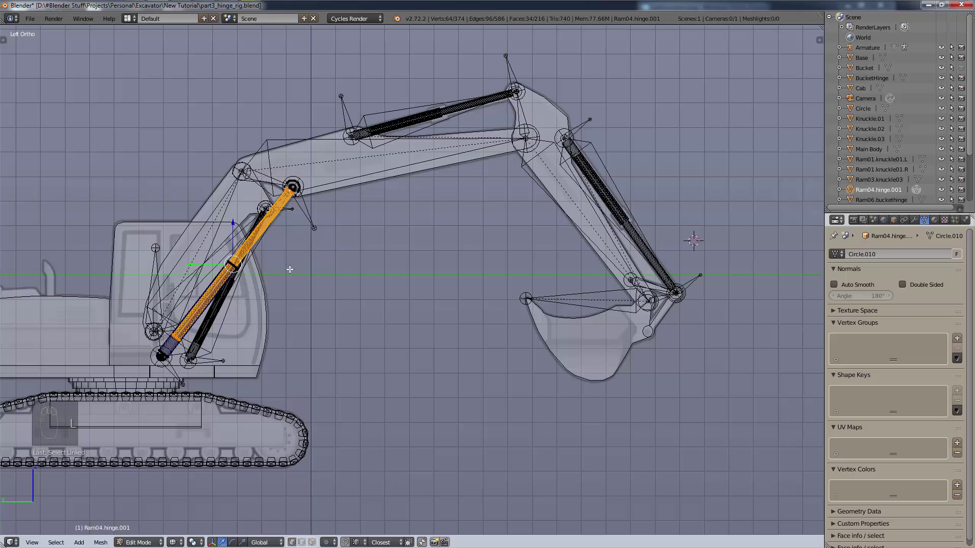
pyautogui.press('g')
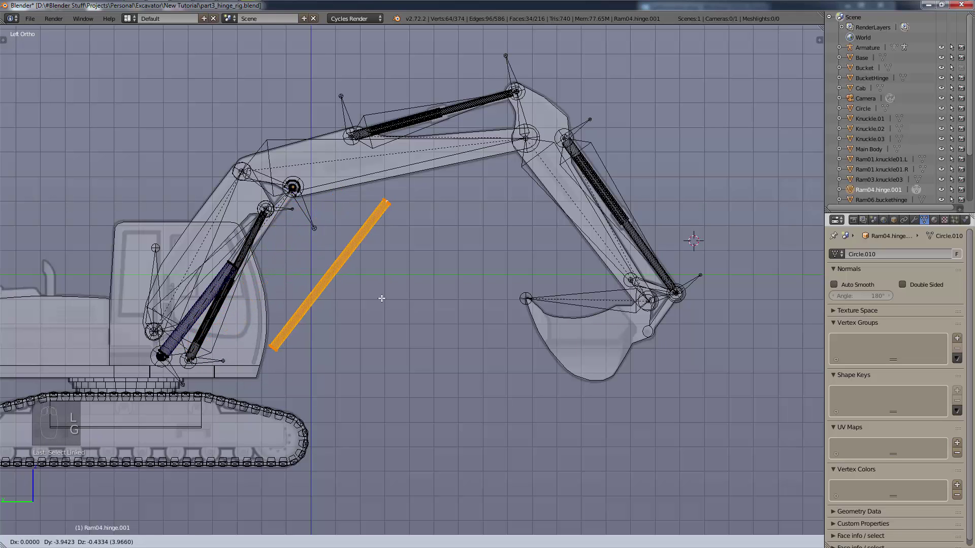
pyautogui.rightClick(361, 311)
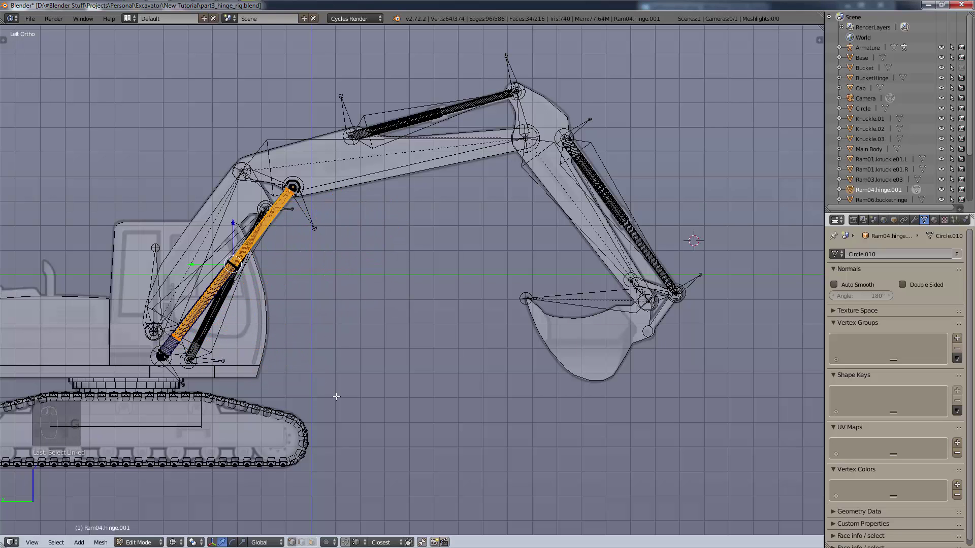
pyautogui.click(128, 546)
pyautogui.click(130, 527)
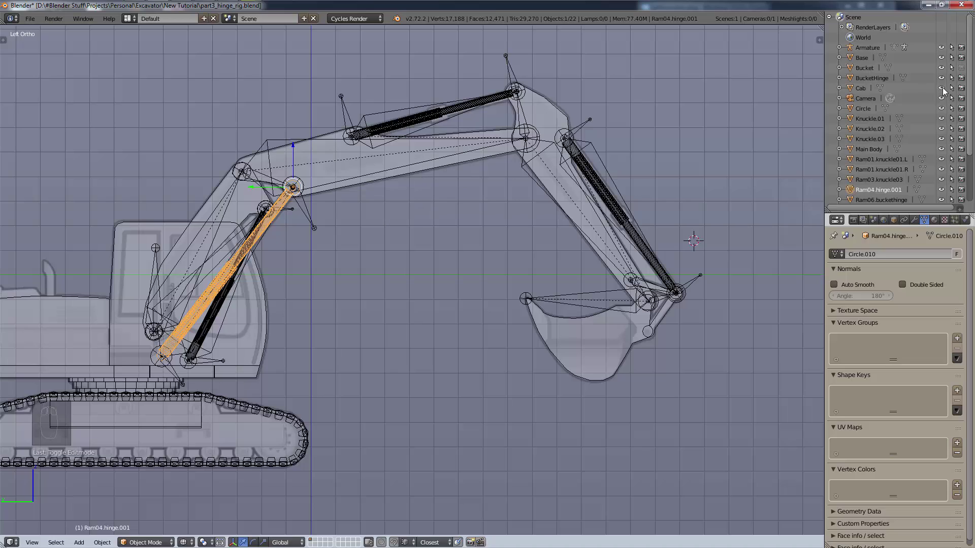
# - Hide the armature and extend the selection to Ram01.knuckle01.L, the three knuckles, the upper rams, BucketHinge, Bucket and Circle
pyautogui.click(941, 48)
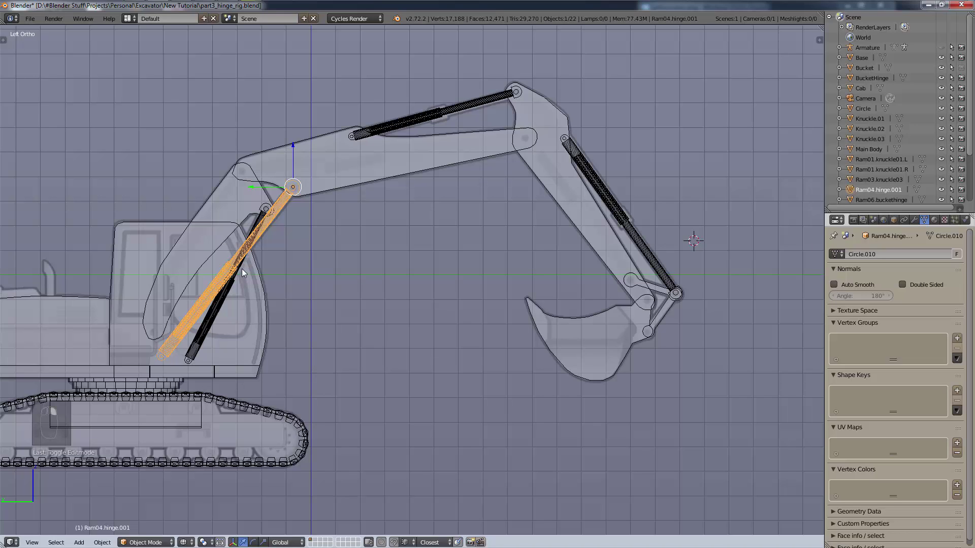
pyautogui.keyDown('shift'); pyautogui.rightClick(214, 311); pyautogui.keyUp('shift')
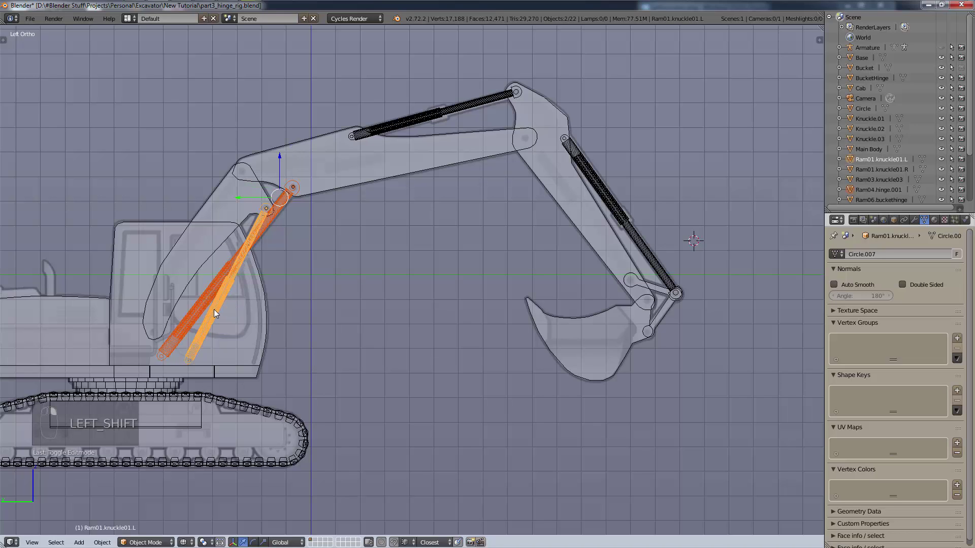
pyautogui.keyDown('shift'); pyautogui.rightClick(221, 193); pyautogui.keyUp('shift')
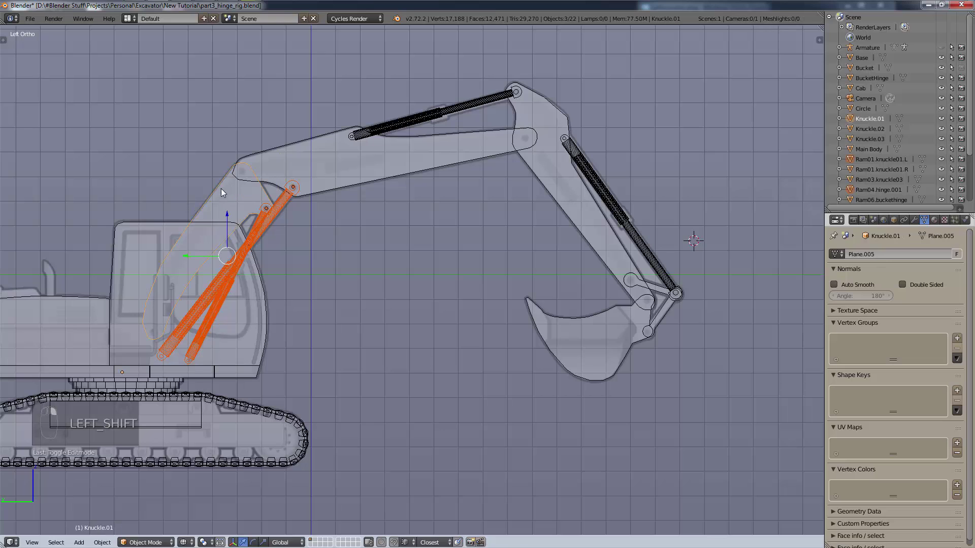
pyautogui.keyDown('shift'); pyautogui.rightClick(299, 147); pyautogui.keyUp('shift')
pyautogui.keyDown('shift'); pyautogui.rightClick(421, 125); pyautogui.keyUp('shift')
pyautogui.keyDown('shift'); pyautogui.rightClick(552, 114); pyautogui.keyUp('shift')
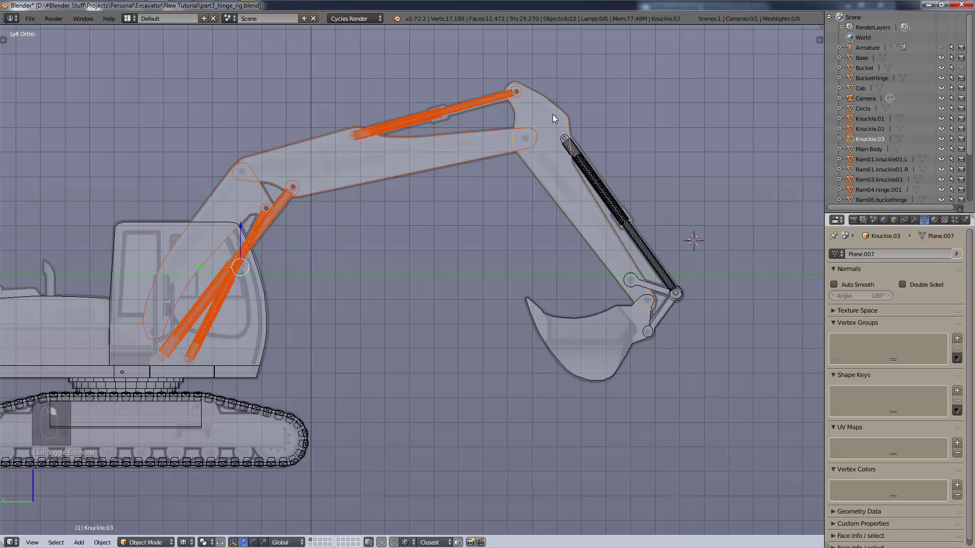
pyautogui.keyDown('shift'); pyautogui.rightClick(645, 287); pyautogui.keyUp('shift')
pyautogui.keyDown('shift'); pyautogui.rightClick(650, 287); pyautogui.keyUp('shift')
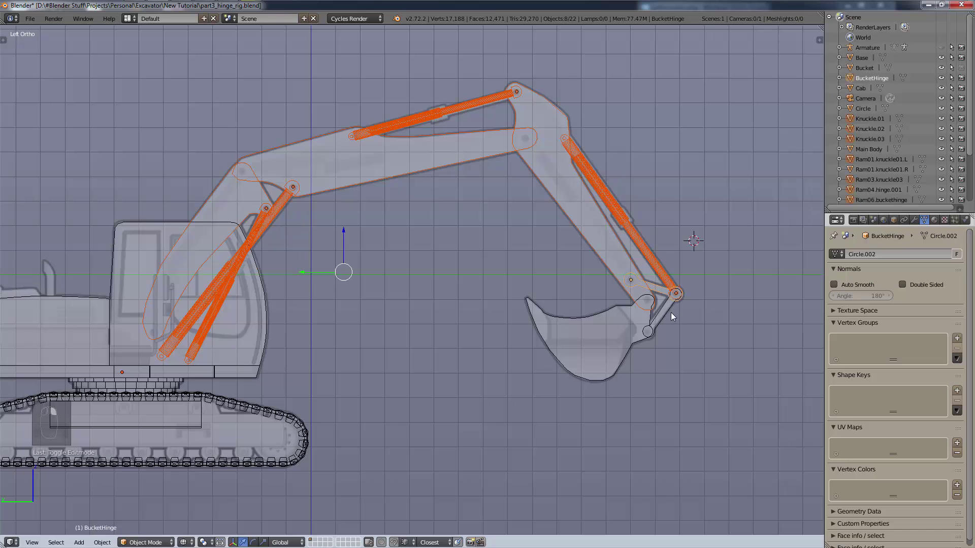
pyautogui.keyDown('shift'); pyautogui.rightClick(656, 311); pyautogui.keyUp('shift')
pyautogui.keyDown('shift'); pyautogui.rightClick(672, 305); pyautogui.keyUp('shift')
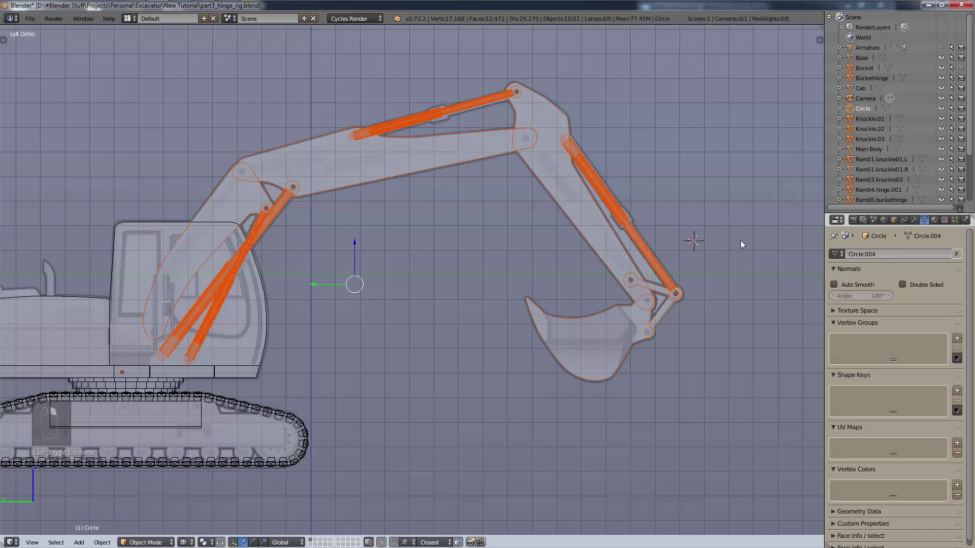
# - Display the excavator in solid shading and add the unselected ram Ram01.knuckle01.R to the selection
pyautogui.scroll(4, 703, 252)
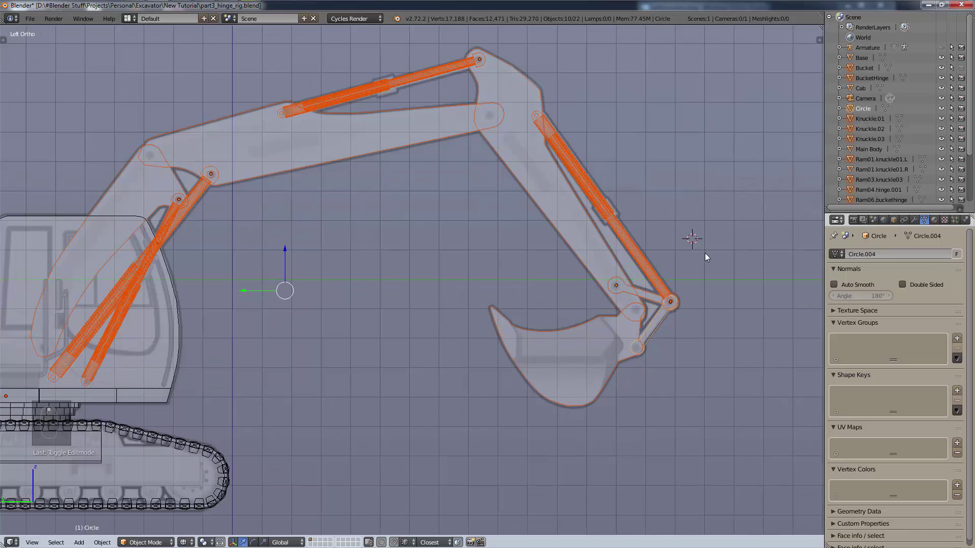
pyautogui.press('z')
pyautogui.moveTo(707, 247); pyautogui.dragTo(626, 288, button='middle')
pyautogui.scroll(-7, 626, 288)
pyautogui.moveTo(601, 231); pyautogui.dragTo(637, 226, button='middle')
pyautogui.press('z')
pyautogui.press('z')
pyautogui.click(613, 346)
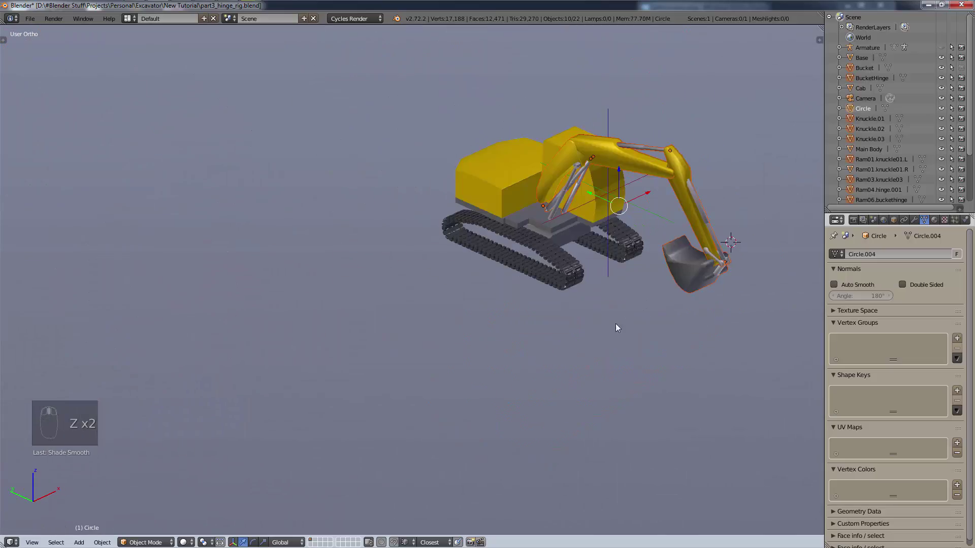
pyautogui.moveTo(616, 325)
pyautogui.keyDown('shift'); pyautogui.mouseDown(button='middle')
pyautogui.moveTo(518, 409)
pyautogui.moveTo(546, 366)
pyautogui.moveTo(494, 373)
pyautogui.moveTo(526, 303)
pyautogui.mouseUp(button='middle'); pyautogui.keyUp('shift')
pyautogui.scroll(5, 517, 386)
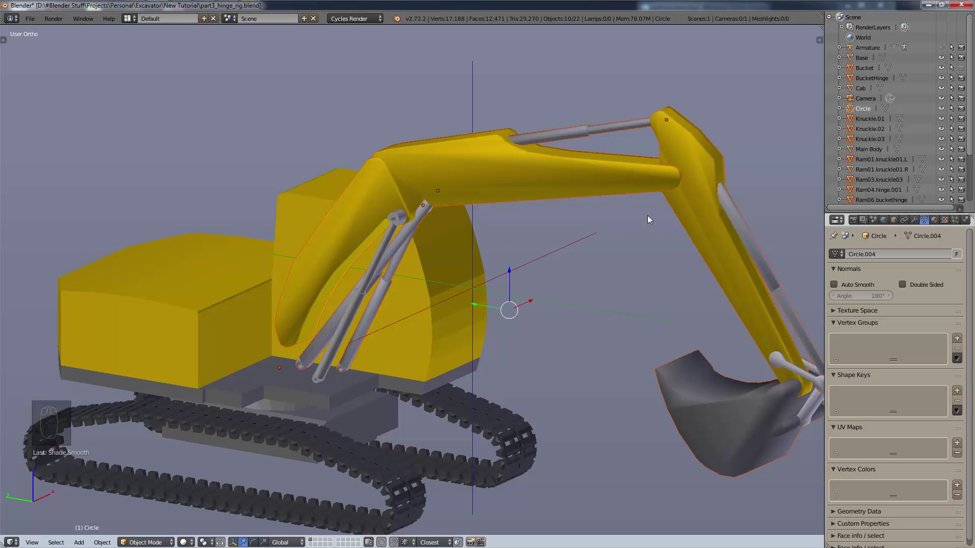
pyautogui.keyDown('shift'); pyautogui.moveTo(648, 220); pyautogui.dragTo(456, 312, button='middle'); pyautogui.keyUp('shift')
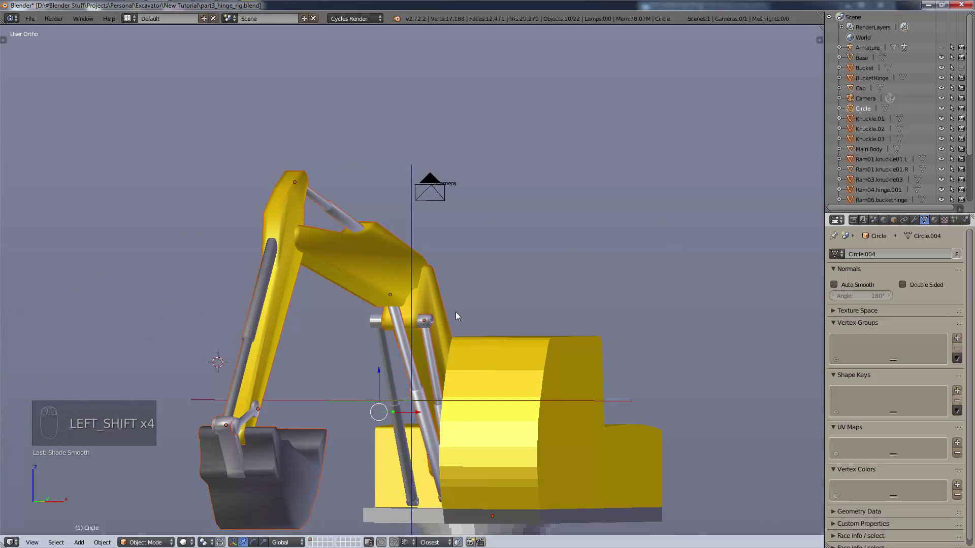
pyautogui.scroll(7, 455, 311)
pyautogui.moveTo(401, 379); pyautogui.dragTo(356, 403, button='middle')
pyautogui.keyDown('shift'); pyautogui.rightClick(321, 372); pyautogui.keyUp('shift')
pyautogui.scroll(-3, 420, 370)
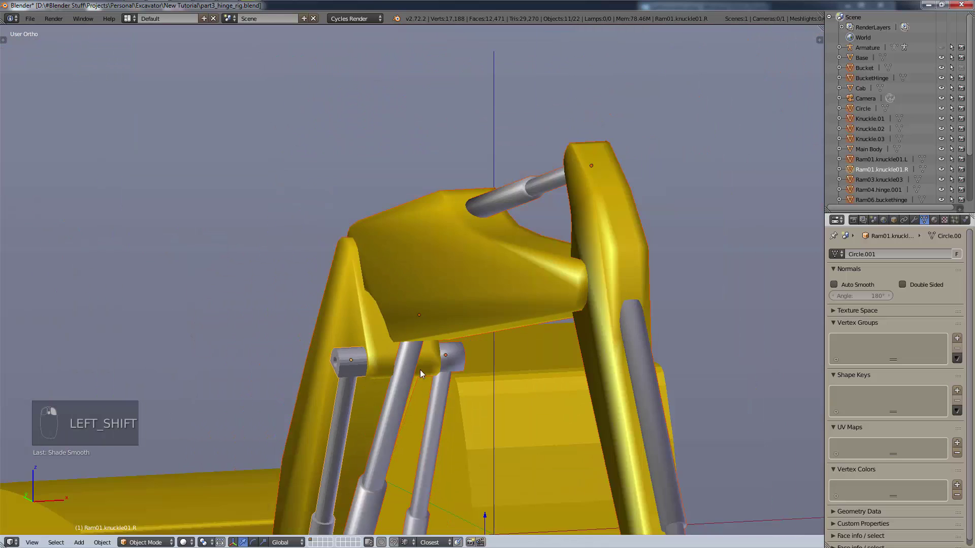
# - Check the arm in solid and wireframe shading for unselected parts, and make the Bucket the active object of the selection
pyautogui.scroll(-3, 420, 370)
pyautogui.moveTo(595, 350); pyautogui.dragTo(518, 223, button='middle')
pyautogui.scroll(-1, 516, 219)
pyautogui.moveTo(451, 174); pyautogui.dragTo(409, 240, button='middle')
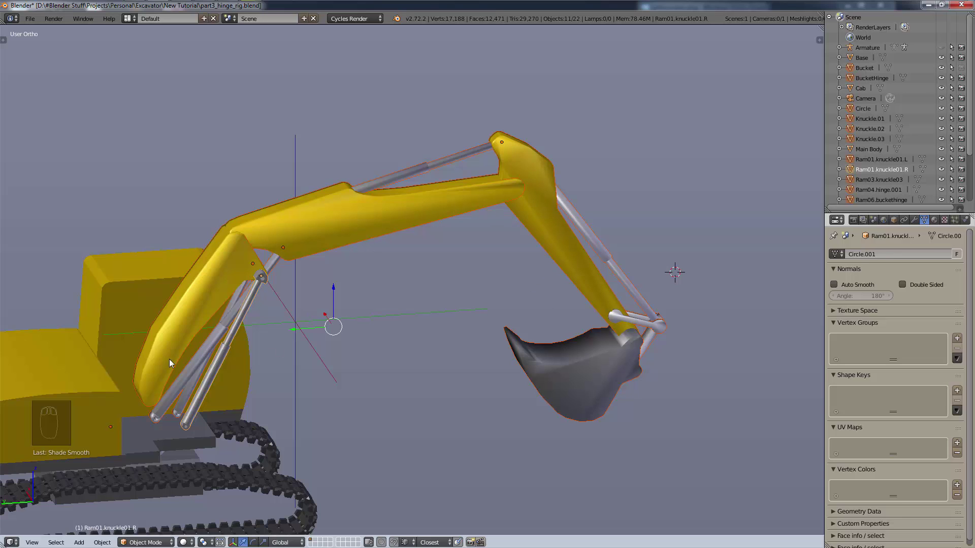
pyautogui.moveTo(363, 284); pyautogui.dragTo(639, 318, button='middle')
pyautogui.scroll(8, 731, 357)
pyautogui.moveTo(731, 357)
pyautogui.mouseDown(button='middle')
pyautogui.moveTo(694, 395)
pyautogui.moveTo(677, 391)
pyautogui.moveTo(766, 381)
pyautogui.moveTo(727, 361)
pyautogui.moveTo(579, 352)
pyautogui.moveTo(577, 333)
pyautogui.moveTo(593, 318)
pyautogui.moveTo(620, 333)
pyautogui.moveTo(568, 368)
pyautogui.moveTo(556, 398)
pyautogui.mouseUp(button='middle')
pyautogui.keyDown('shift'); pyautogui.rightClick(766, 378); pyautogui.keyUp('shift')
pyautogui.rightClick(580, 353)
pyautogui.scroll(4, 583, 312)
pyautogui.press('z')
pyautogui.scroll(-5, 630, 327)
pyautogui.scroll(-5, 629, 391)
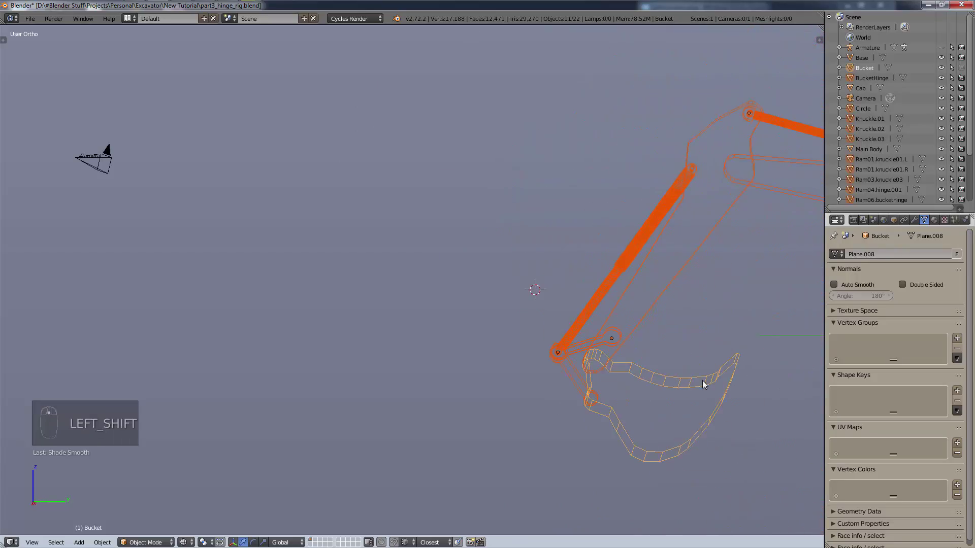
pyautogui.keyDown('shift'); pyautogui.moveTo(706, 384); pyautogui.dragTo(708, 358, button='middle'); pyautogui.keyUp('shift')
pyautogui.press('z')
pyautogui.click(336, 364)
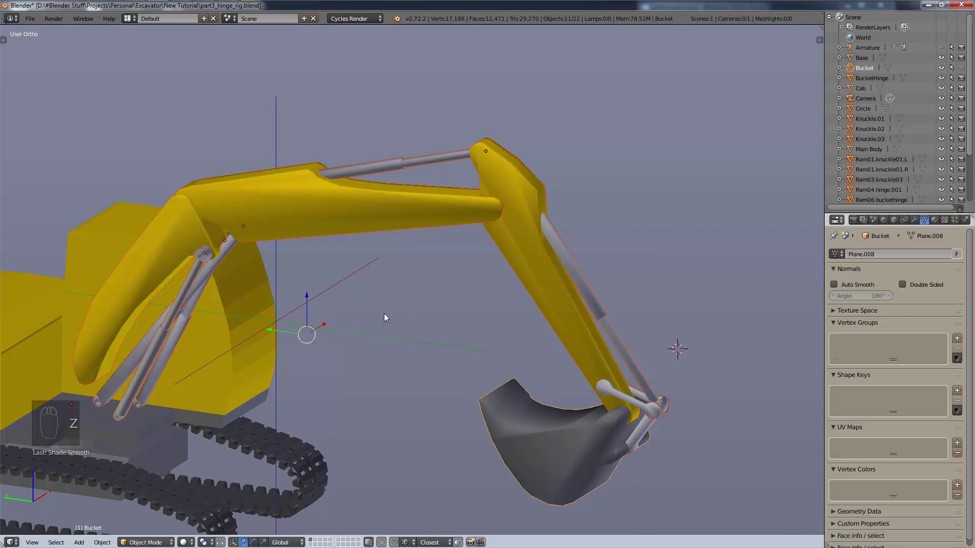
# - Join the selected arm parts into a single mesh object and rename it Boom
pyautogui.hotkey('ctrl', 'j')
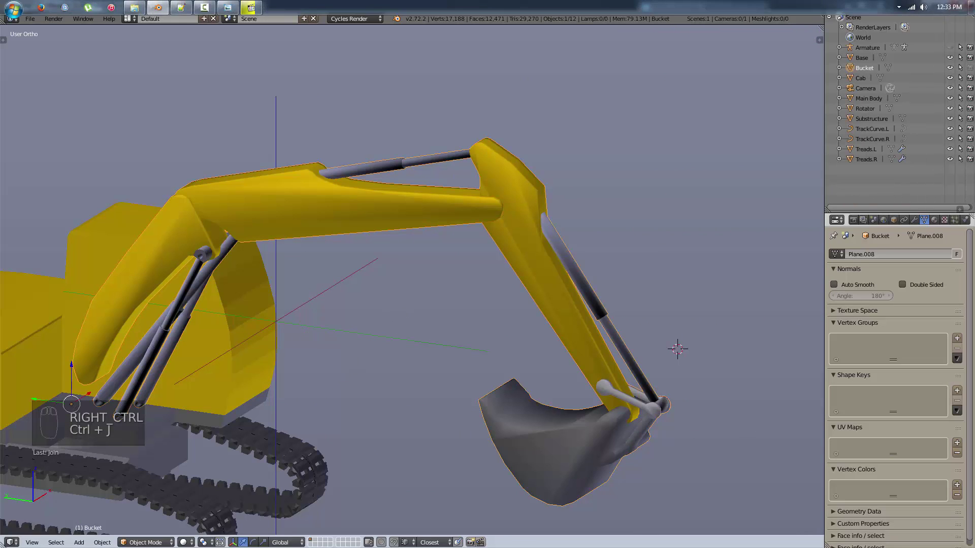
pyautogui.doubleClick(869, 68)
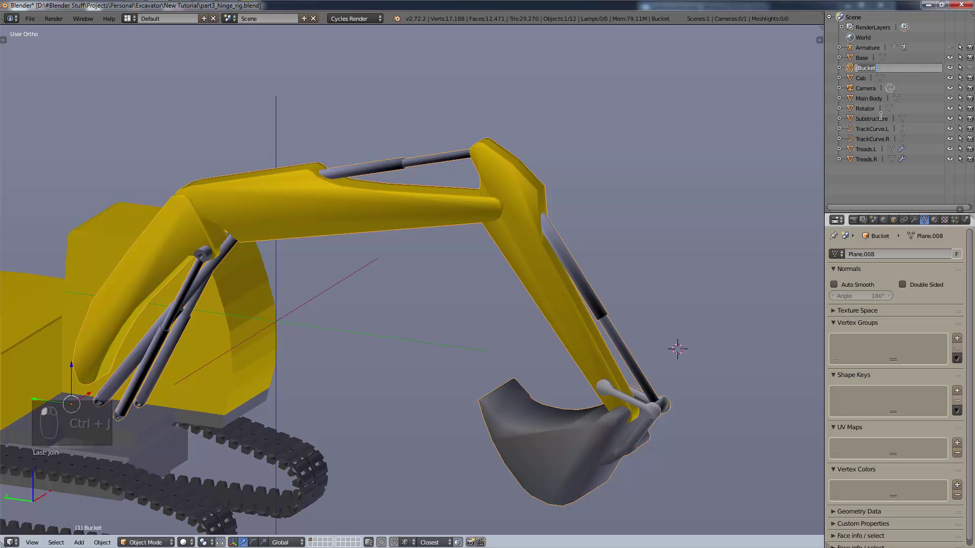
pyautogui.write('m')
pyautogui.press('Return')
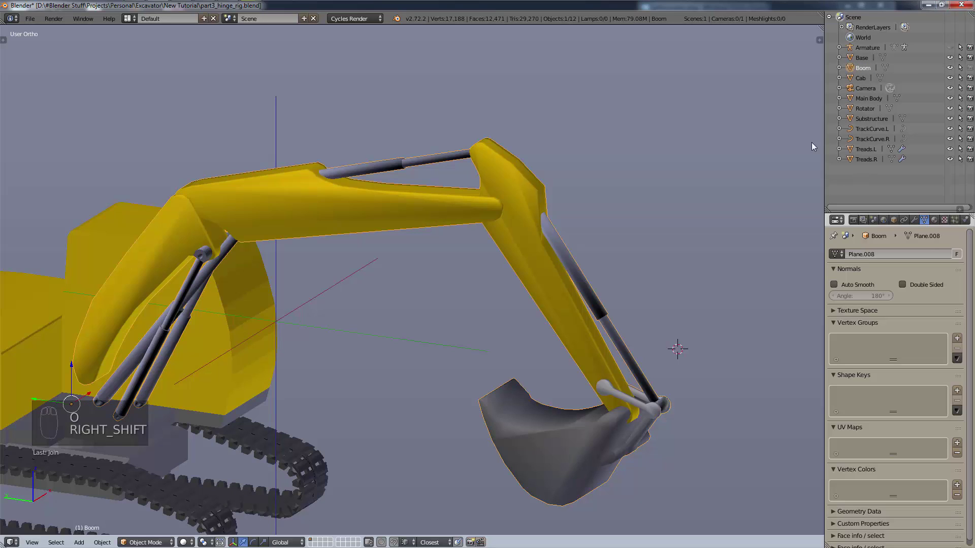
# - Examine the mesh data and the materials assigned to the joined Boom object
pyautogui.click(839, 68)
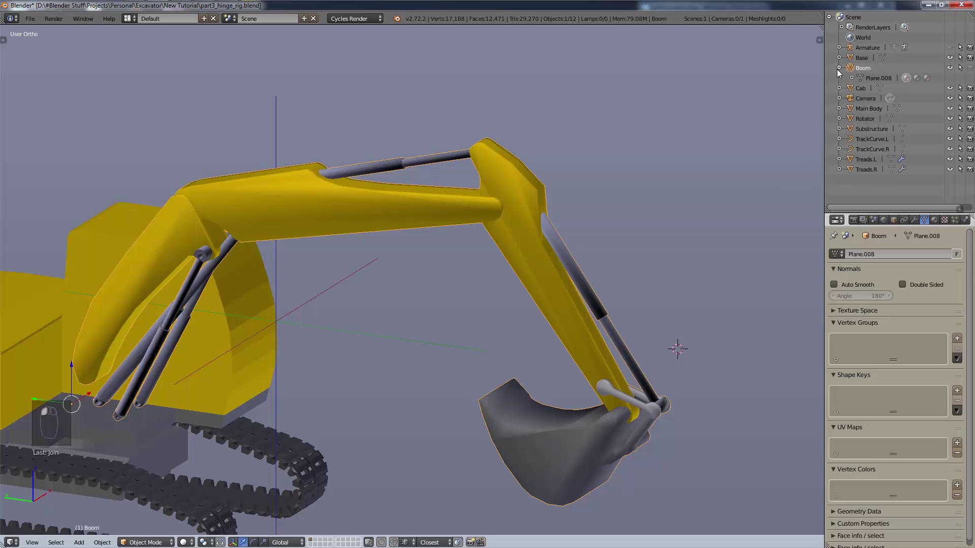
pyautogui.click(852, 78)
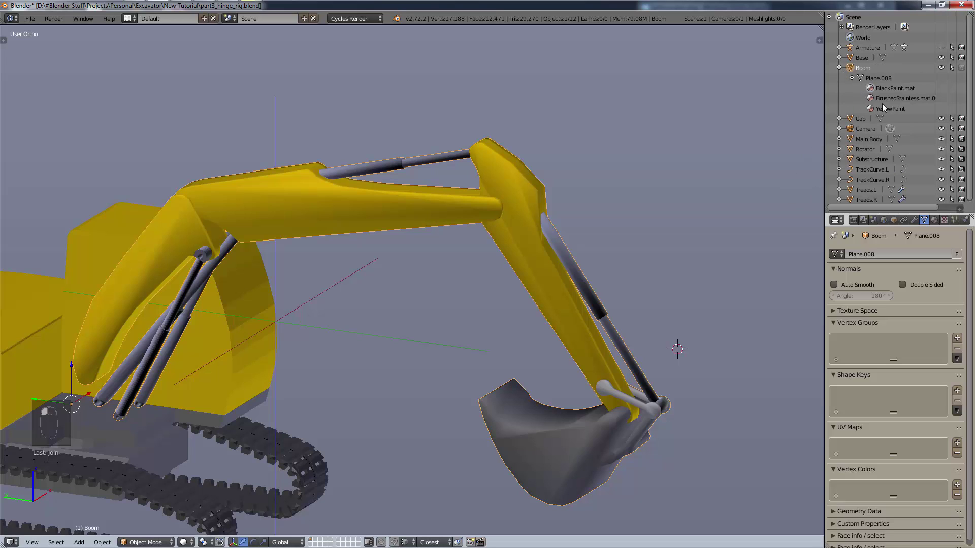
pyautogui.click(852, 79)
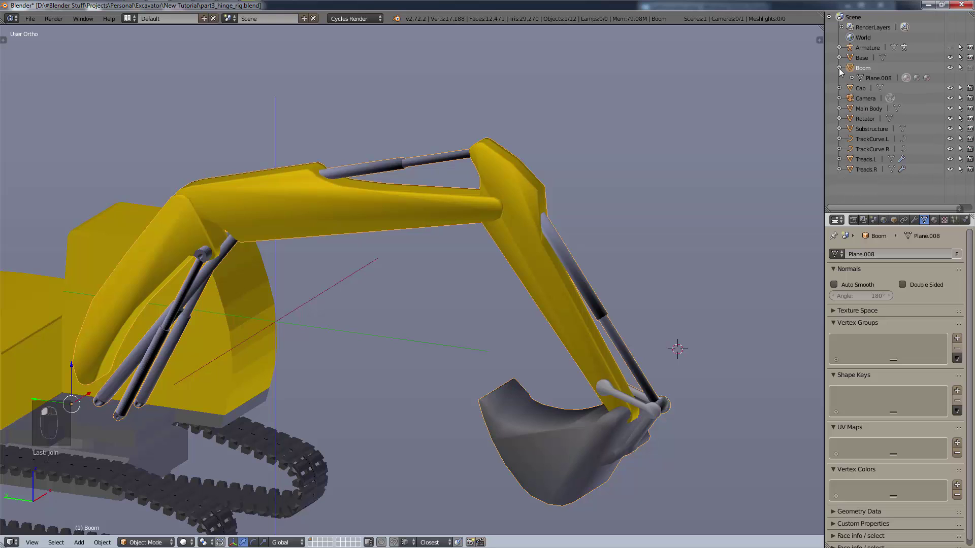
pyautogui.click(840, 69)
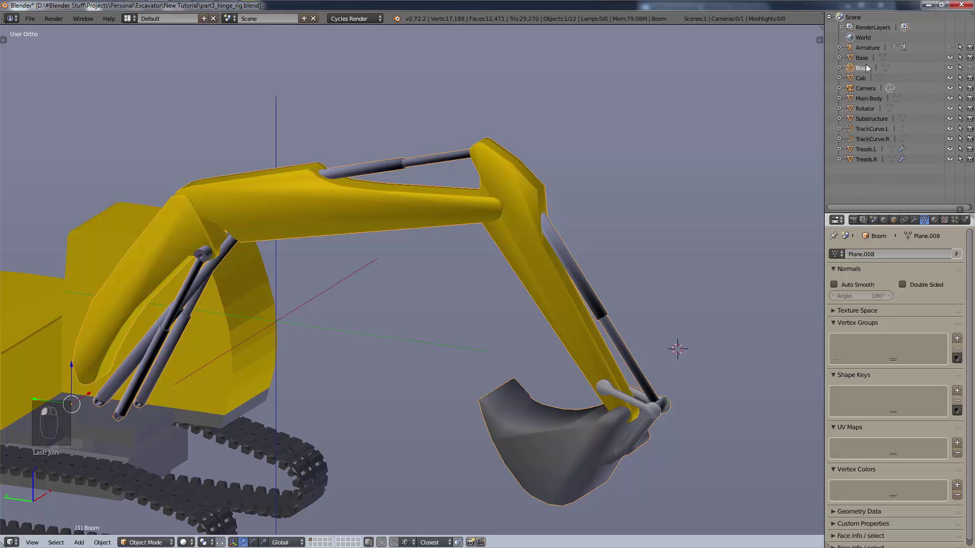
# - Select all linked geometry of Boom's middle section in Edit Mode and try moving it
pyautogui.click(150, 542)
pyautogui.click(160, 519)
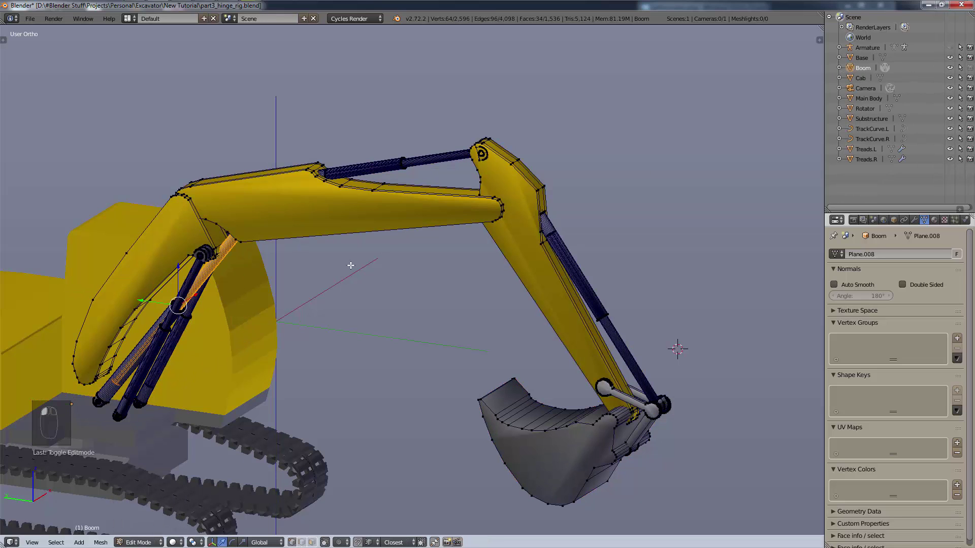
pyautogui.rightClick(376, 190)
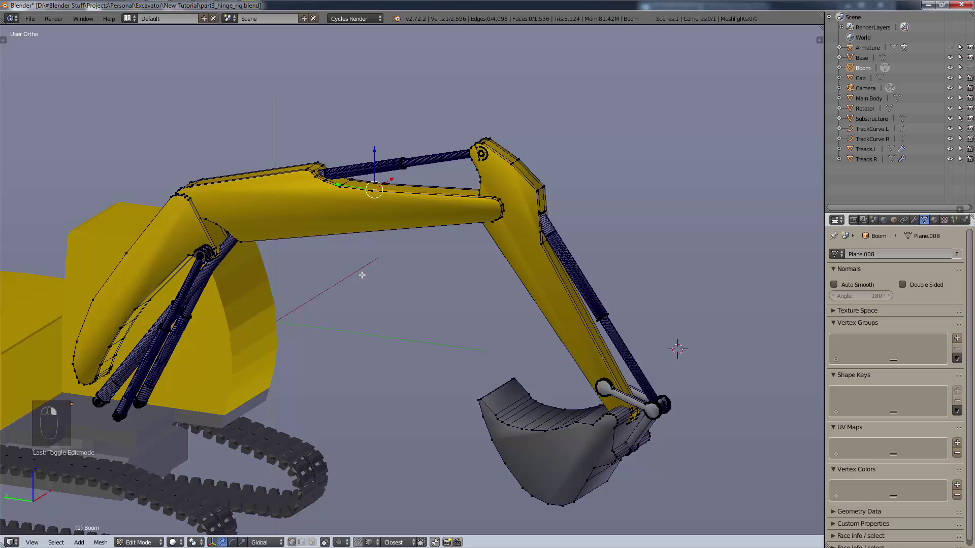
pyautogui.press('l')
pyautogui.press('l')
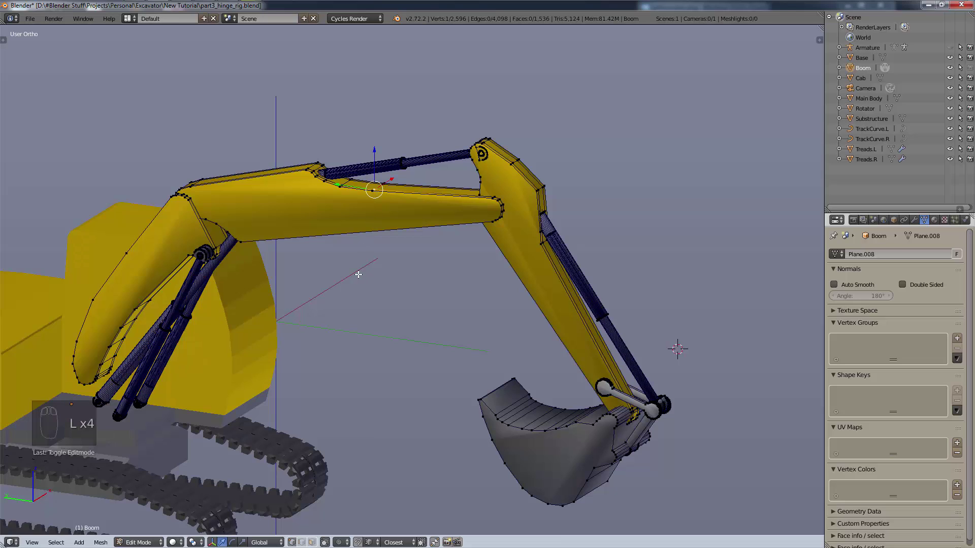
pyautogui.hotkey('ctrl', 'l')
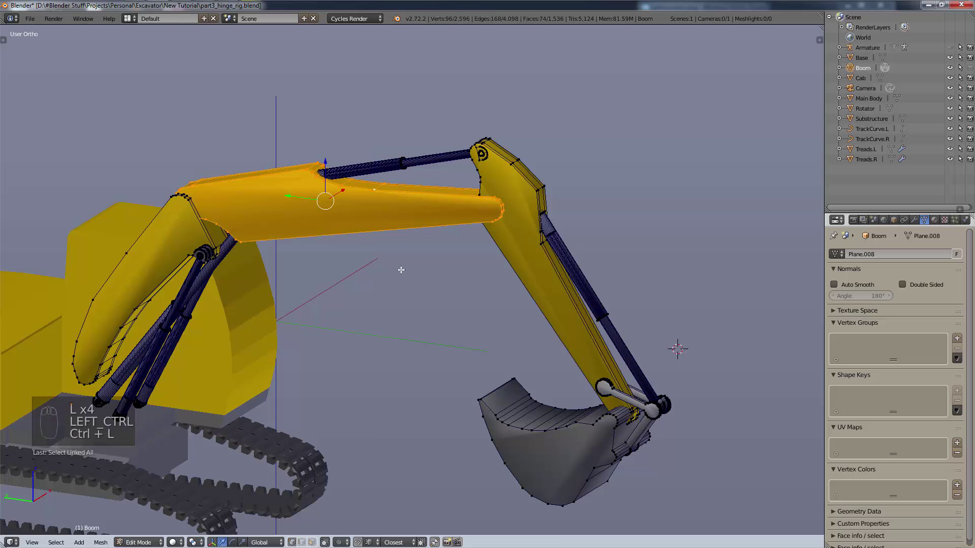
pyautogui.press('g')
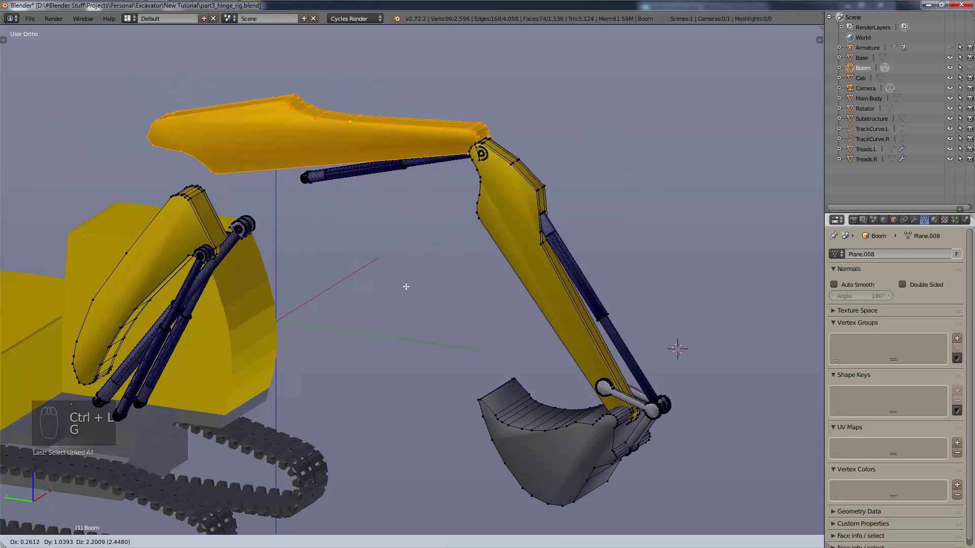
pyautogui.click(437, 234)
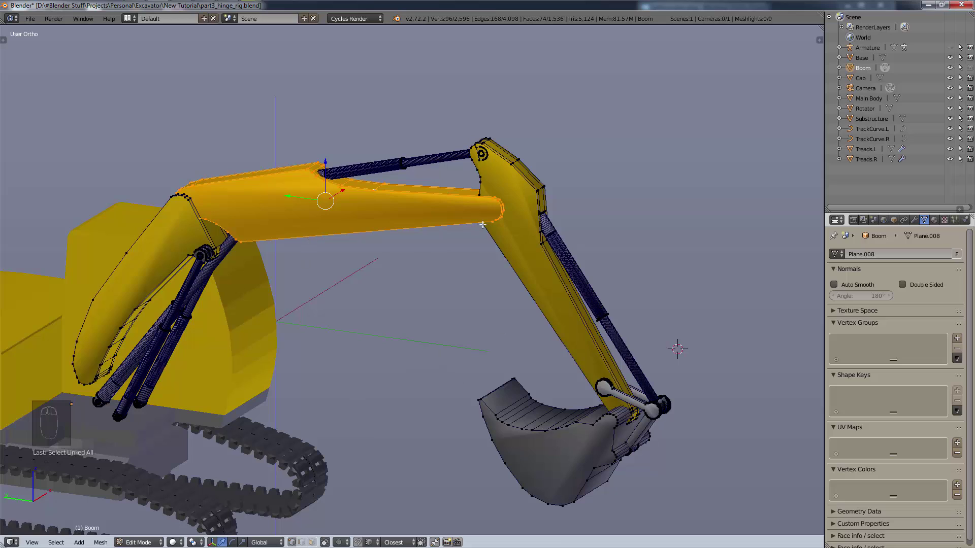
# - Separate the selected middle section into its own object, undo the mesh edits and rejoin the pieces into Boom
pyautogui.press('p')
pyautogui.click(475, 199)
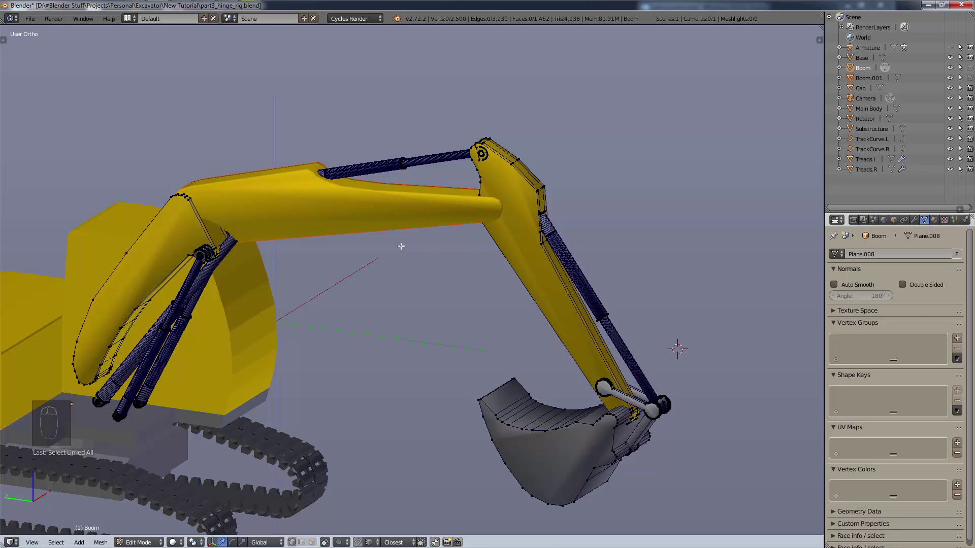
pyautogui.hotkey('ctrl', 'z')
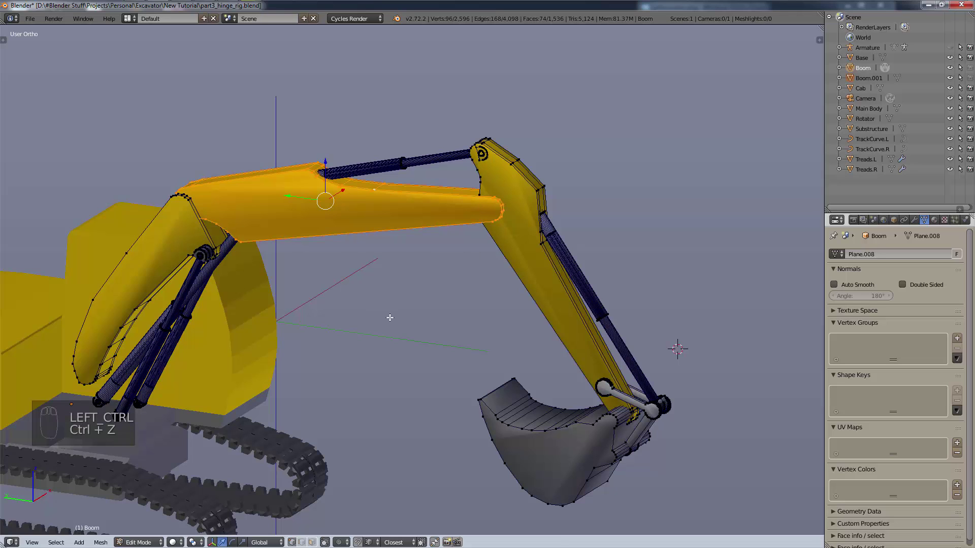
pyautogui.hotkey('ctrl', 'z')
pyautogui.hotkey('ctrl', 'z')
pyautogui.hotkey('ctrl', 'j')
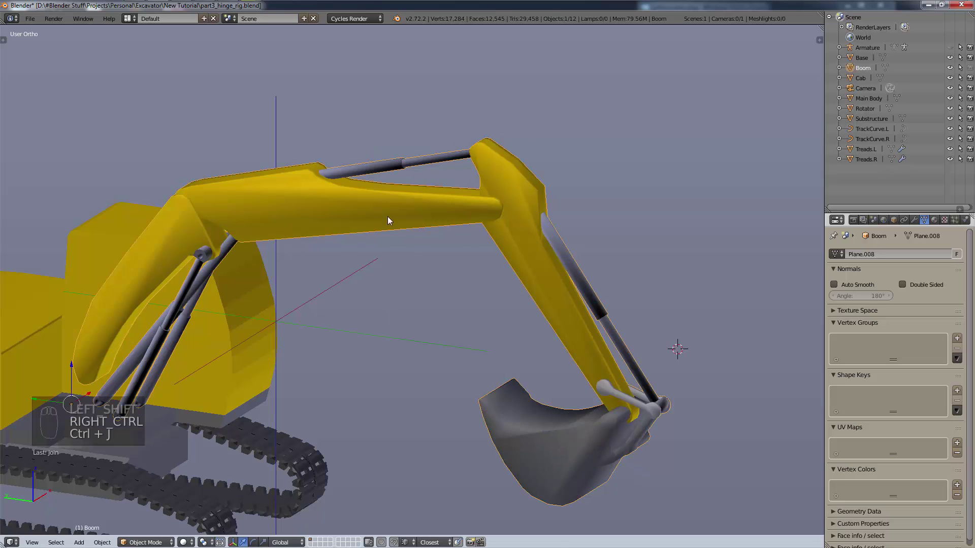
# - Try moving the whole Boom object away from the excavator body and undo the move
pyautogui.press('g')
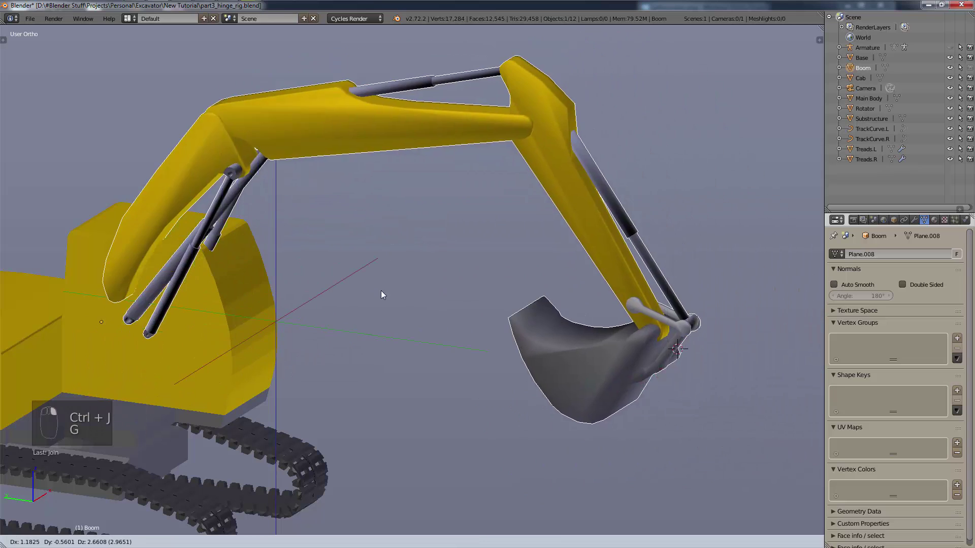
pyautogui.click(668, 145)
pyautogui.scroll(-8, 679, 183)
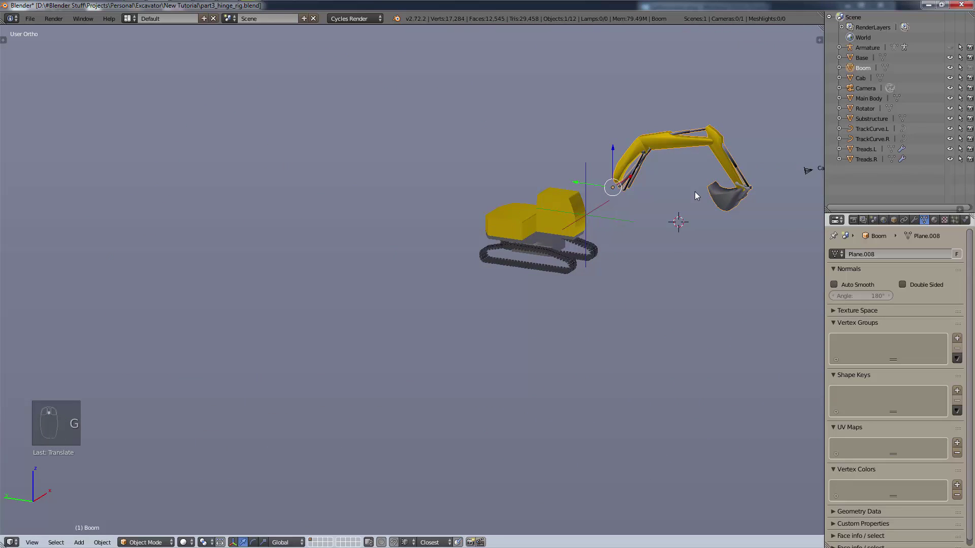
pyautogui.hotkey('ctrl', 'z')
pyautogui.scroll(5, 675, 200)
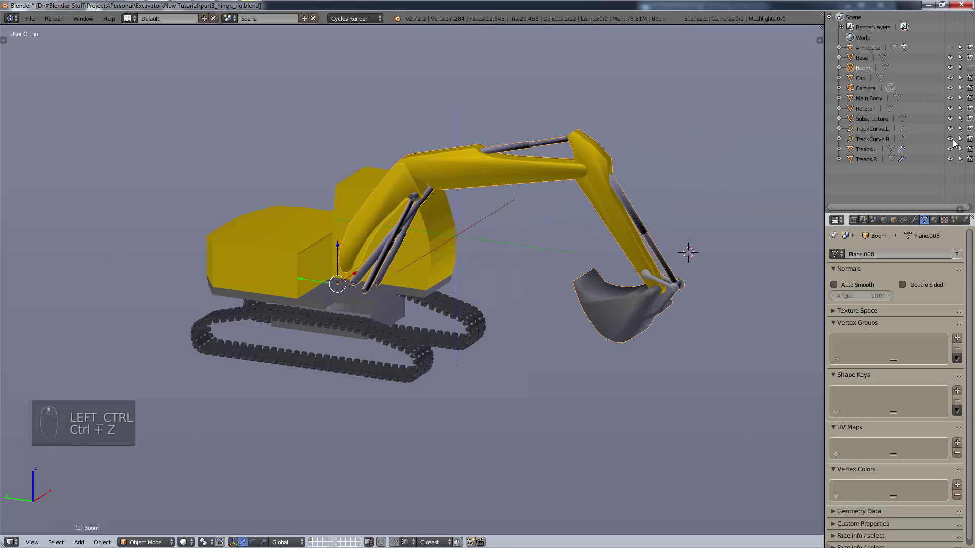
# - Hide the Camera, keep Main Body displayed, and show the arm in the left orthographic view
pyautogui.moveTo(949, 88); pyautogui.dragTo(949, 99)
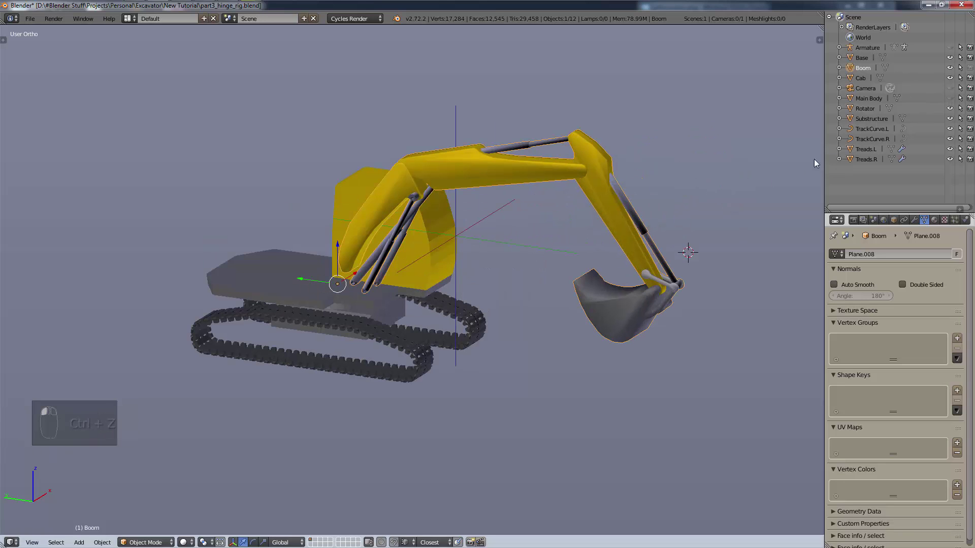
pyautogui.click(949, 98)
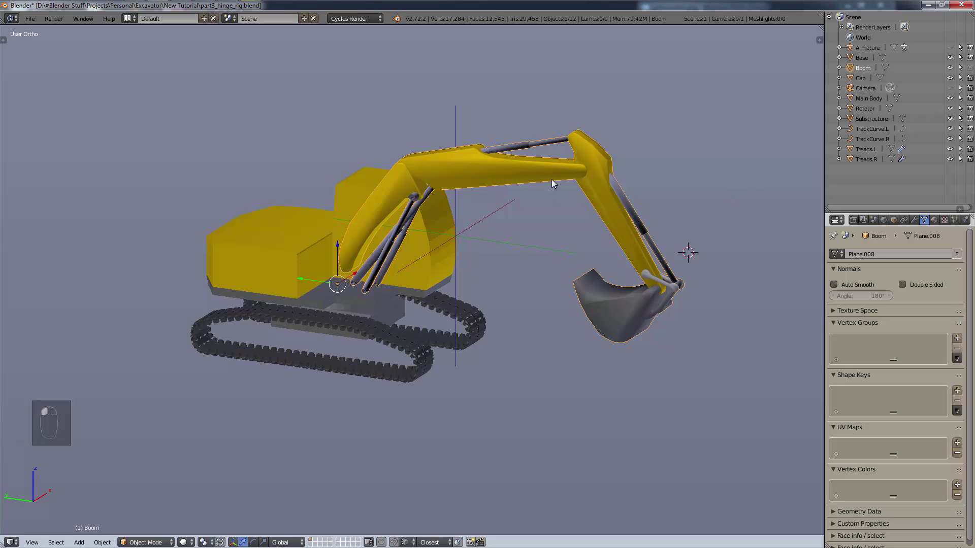
pyautogui.press('KP_3')
pyautogui.scroll(6, 467, 212)
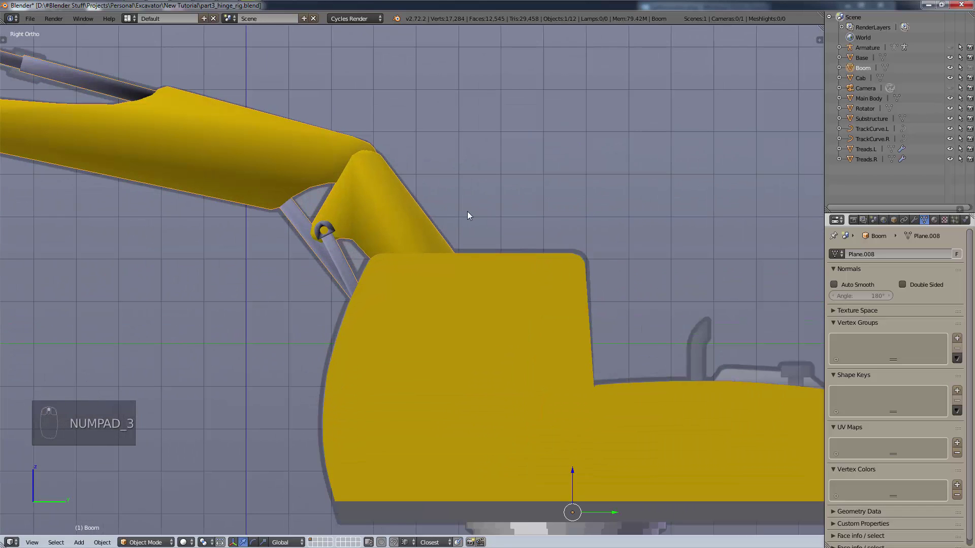
pyautogui.press('KP_1')
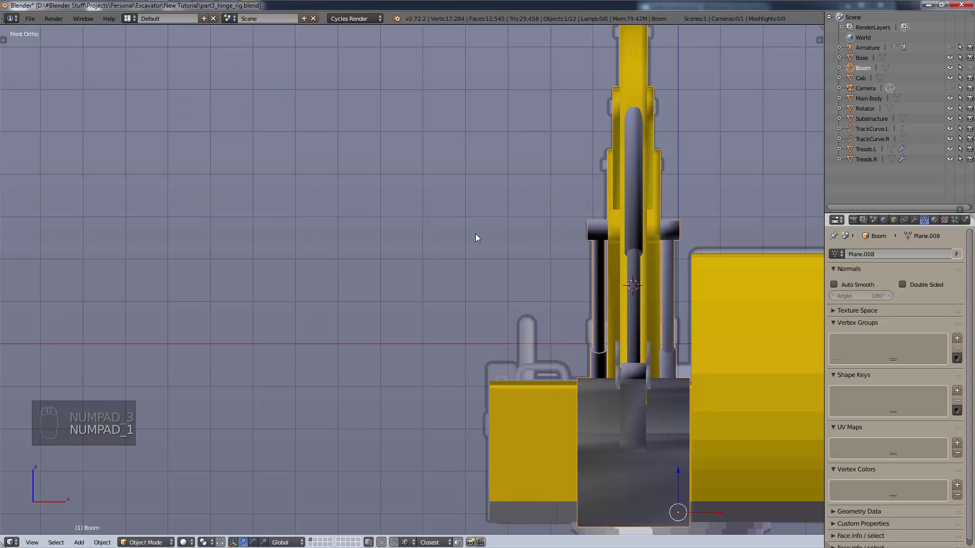
pyautogui.press('KP_3')
pyautogui.press('ctrl+KP_3')
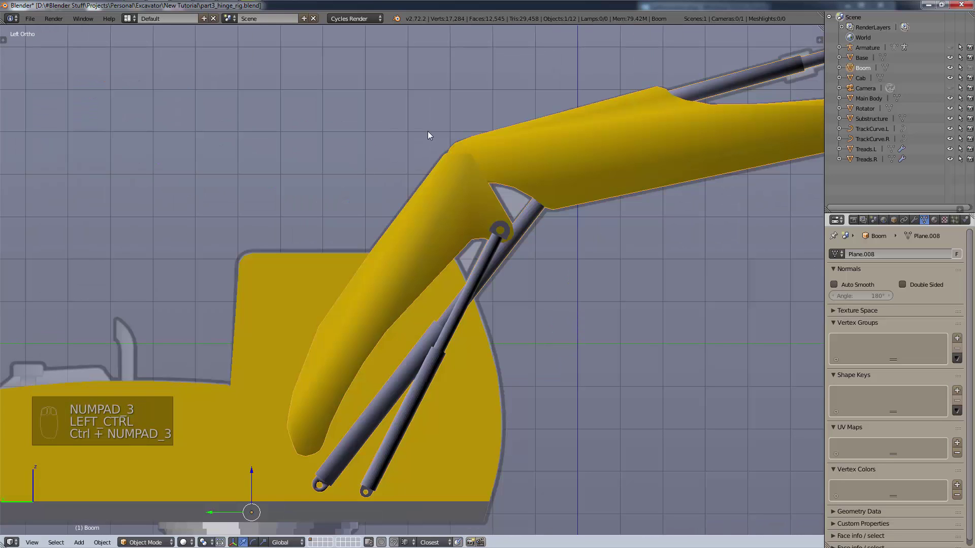
pyautogui.keyDown('shift'); pyautogui.moveTo(659, 361); pyautogui.dragTo(352, 57, button='middle'); pyautogui.keyUp('shift')
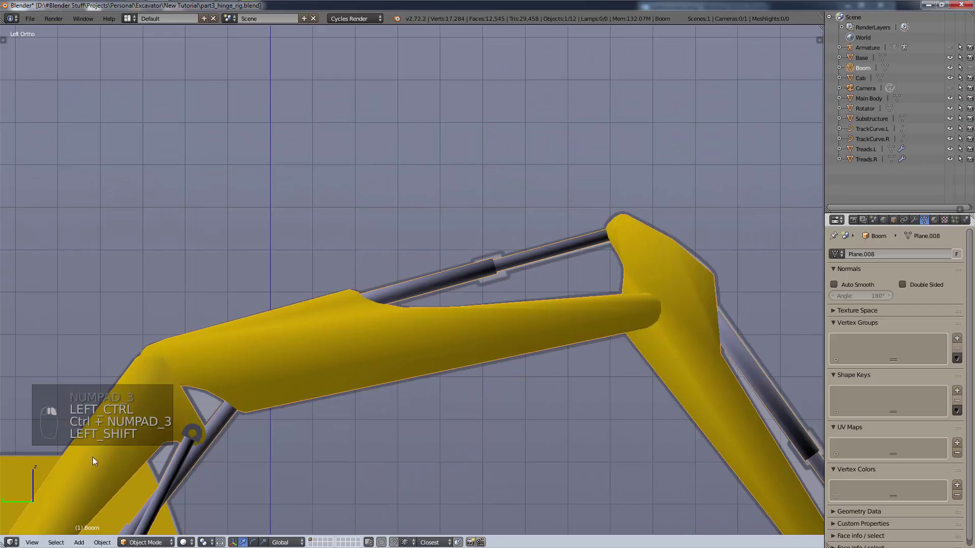
# - Inspect the Boom mesh in Edit Mode around its middle section and the adjoining rams
pyautogui.click(146, 543)
pyautogui.click(152, 519)
pyautogui.scroll(3, 336, 397)
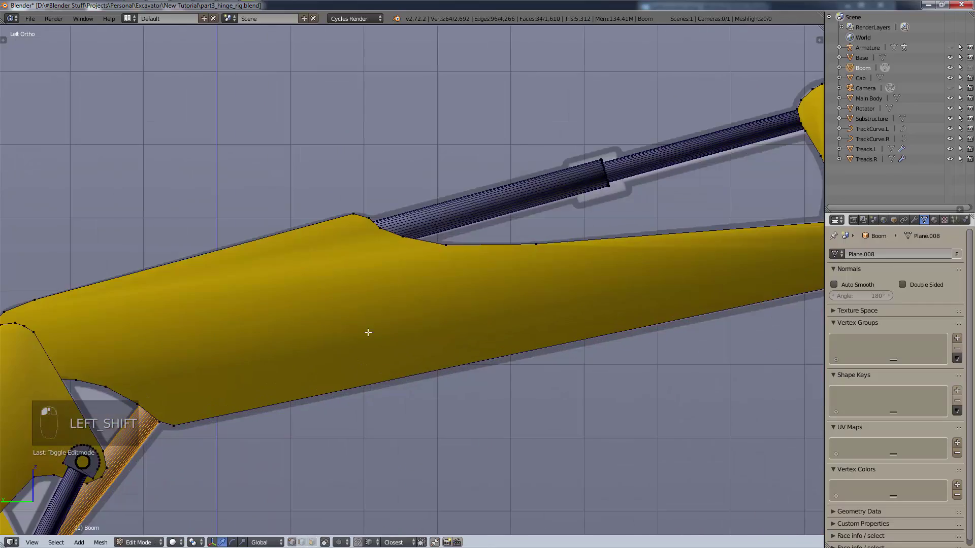
pyautogui.moveTo(368, 330); pyautogui.dragTo(386, 356, button='middle')
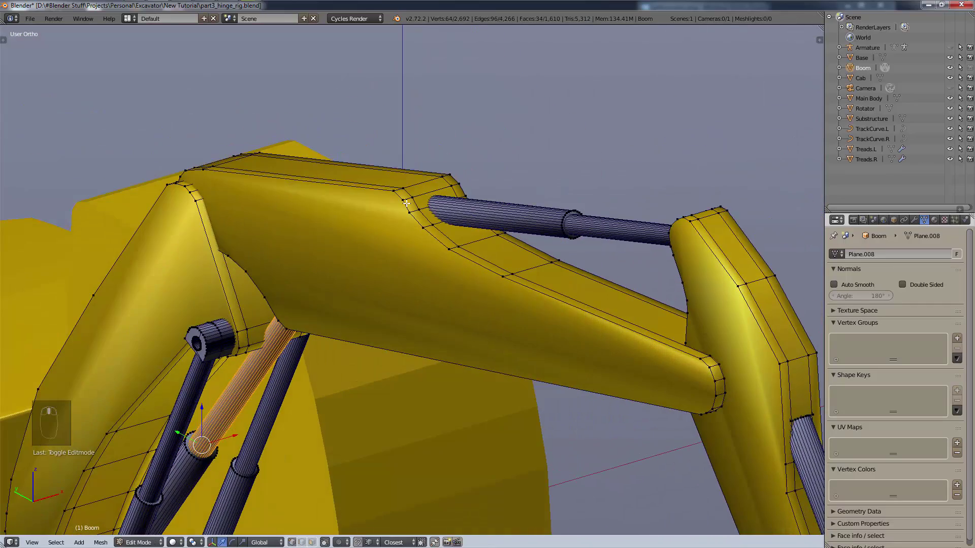
pyautogui.press('a')
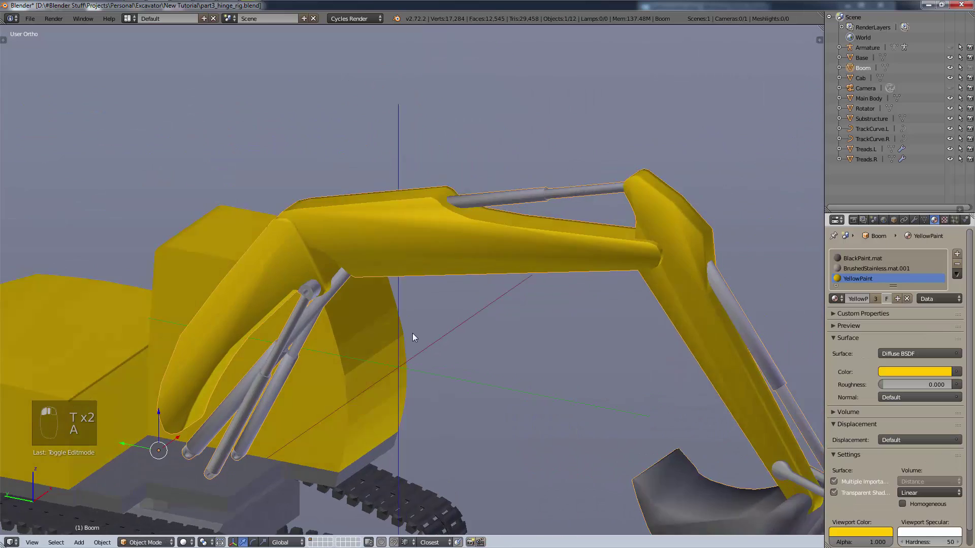
# - Preview the Boom's materials in rendered shading and return to solid shading
pyautogui.moveTo(412, 333); pyautogui.dragTo(216, 528, button='middle')
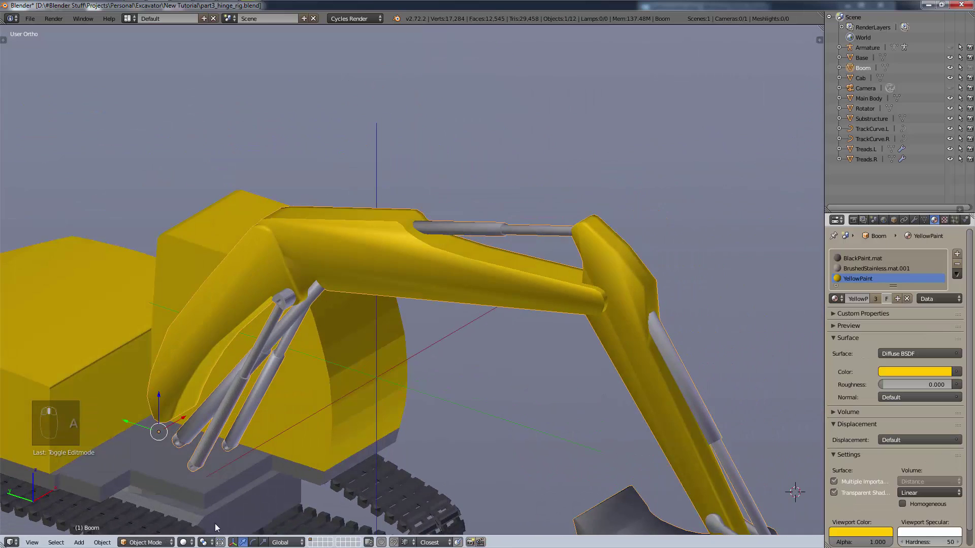
pyautogui.click(183, 542)
pyautogui.click(212, 476)
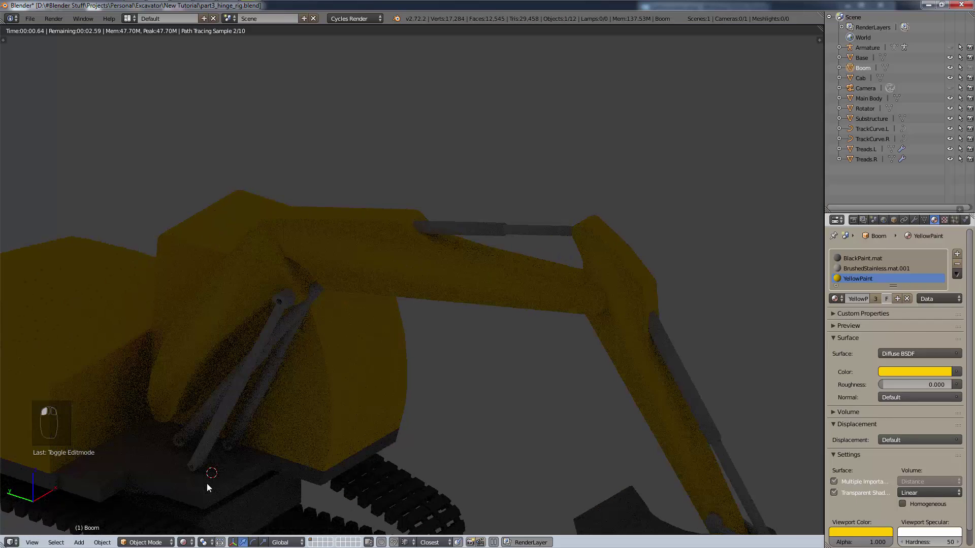
pyautogui.moveTo(258, 465); pyautogui.dragTo(286, 471, button='middle')
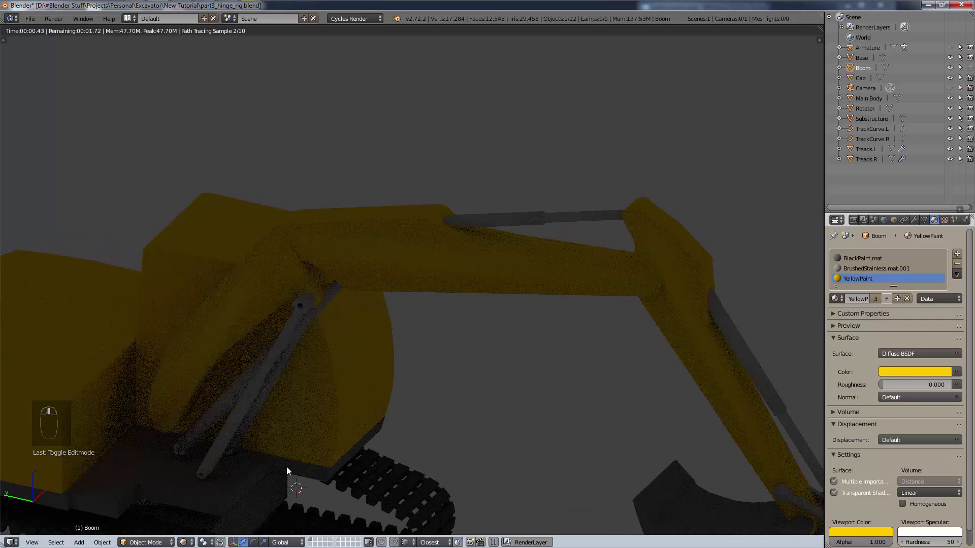
pyautogui.click(185, 543)
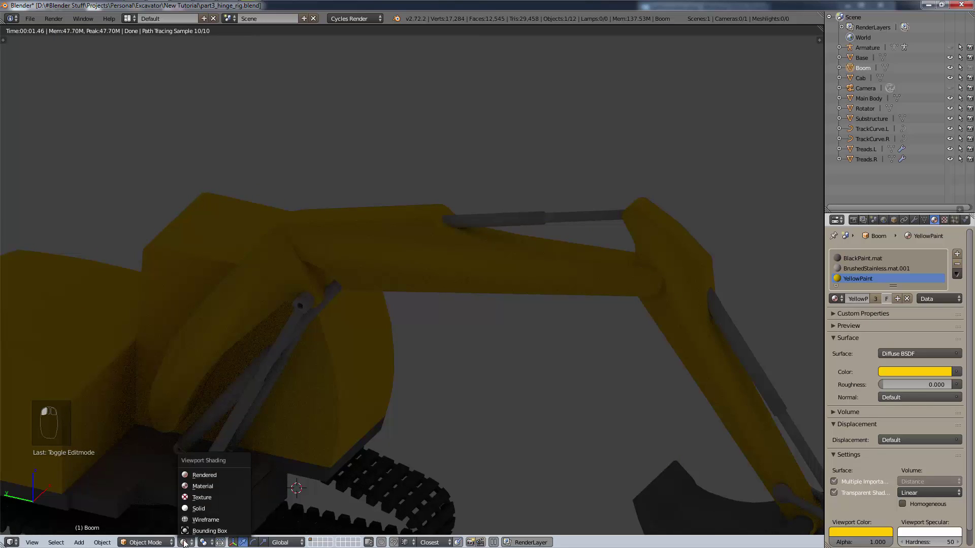
pyautogui.click(222, 506)
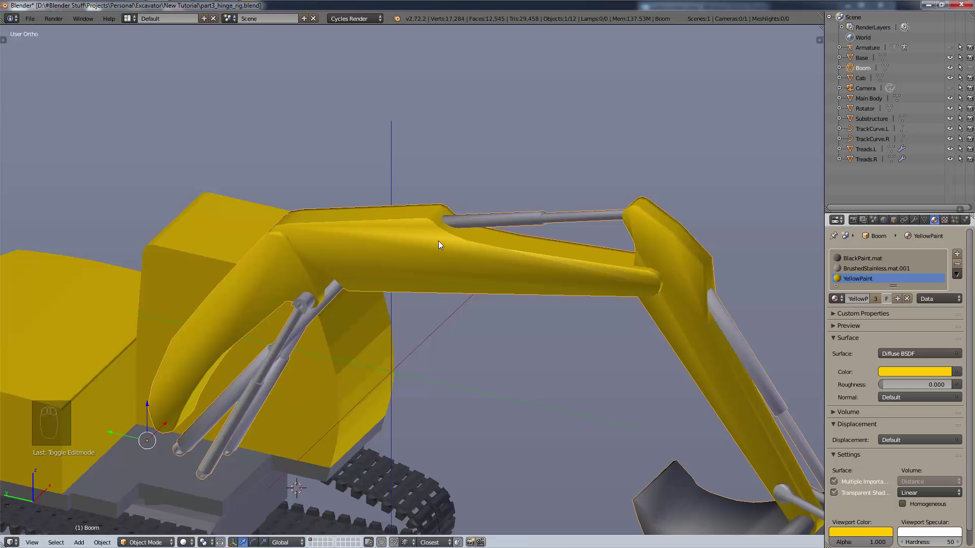
# - Frame the whole arm, from cab to bucket, in the left orthographic view
pyautogui.press('KP_3')
pyautogui.press('ctrl+KP_3')
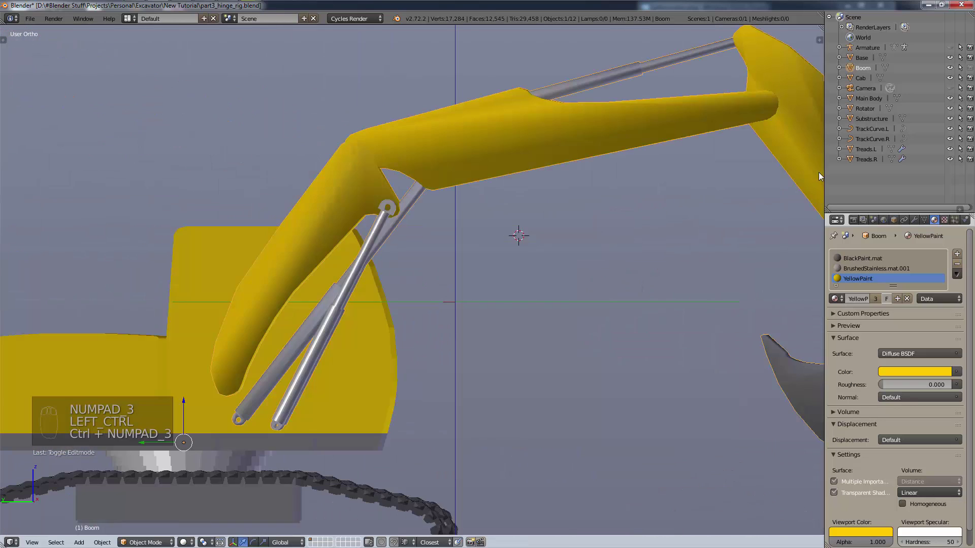
pyautogui.scroll(-5, 753, 199)
pyautogui.keyDown('shift'); pyautogui.moveTo(696, 214); pyautogui.dragTo(550, 253, button='middle'); pyautogui.keyUp('shift')
pyautogui.scroll(4, 674, 212)
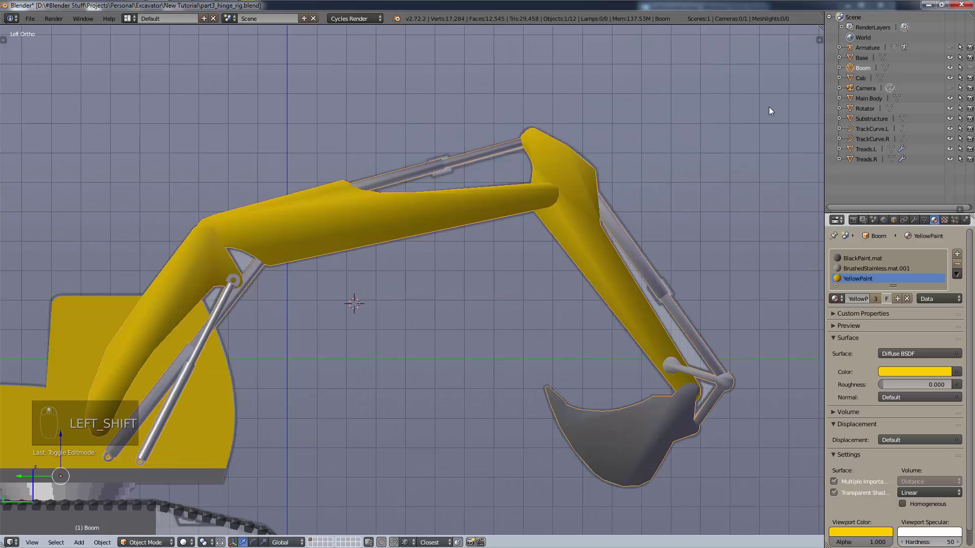
pyautogui.moveTo(339, 230)
pyautogui.keyDown('shift'); pyautogui.mouseDown(button='middle')
pyautogui.moveTo(392, 214)
pyautogui.moveTo(346, 224)
pyautogui.mouseUp(button='middle'); pyautogui.keyUp('shift')
pyautogui.scroll(-1, 348, 225)
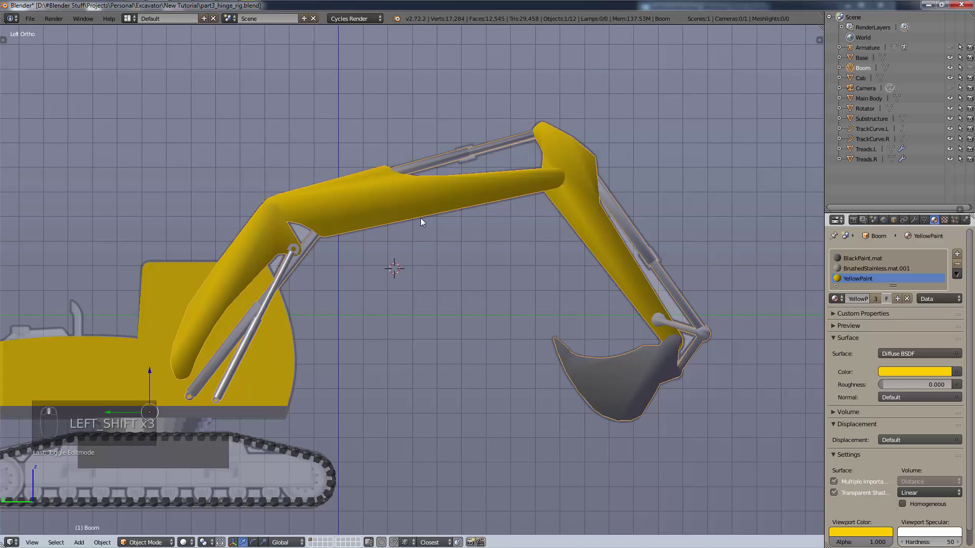
pyautogui.keyDown('shift'); pyautogui.moveTo(420, 222); pyautogui.dragTo(447, 210, button='middle'); pyautogui.keyUp('shift')
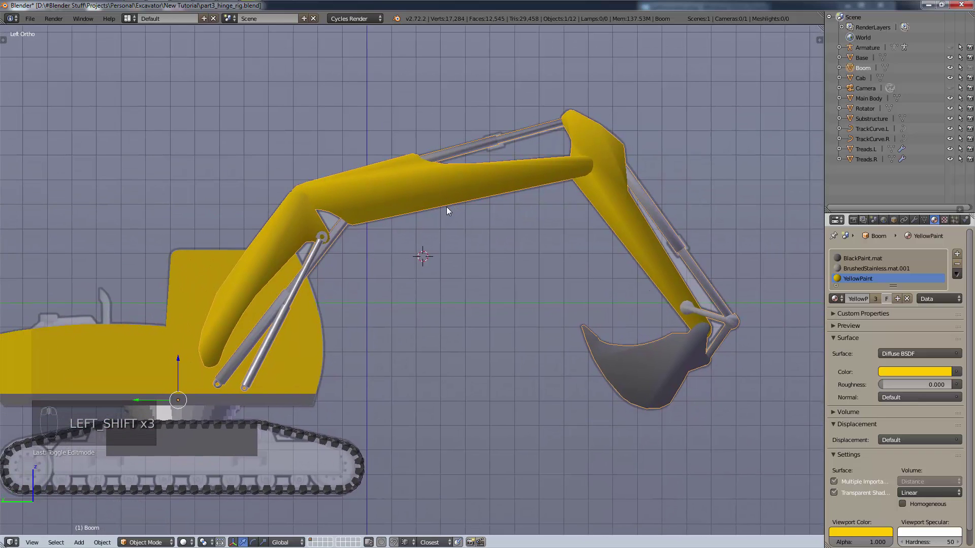
pyautogui.click(949, 47)
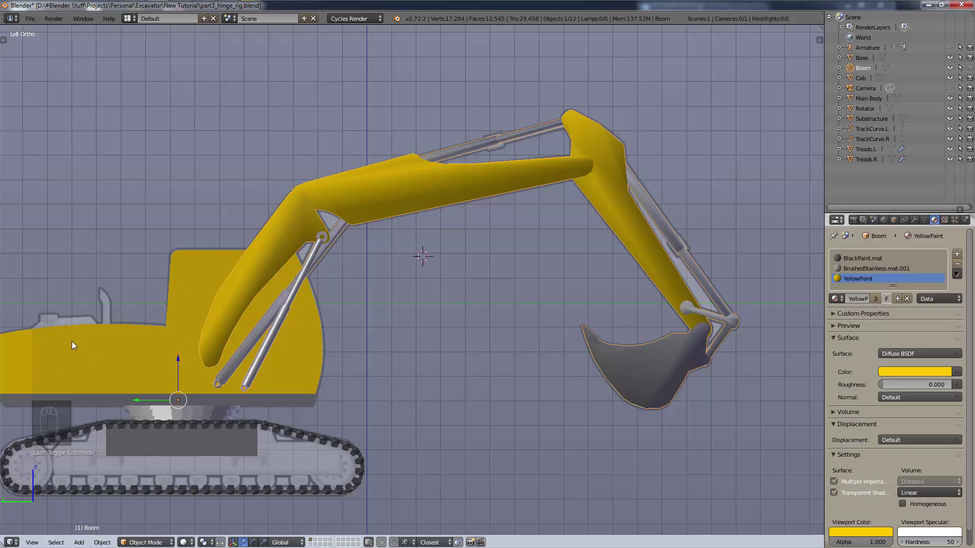
# - Unhide the Armature and bring the whole arm into an angled side view with its bones showing
pyautogui.press('g')
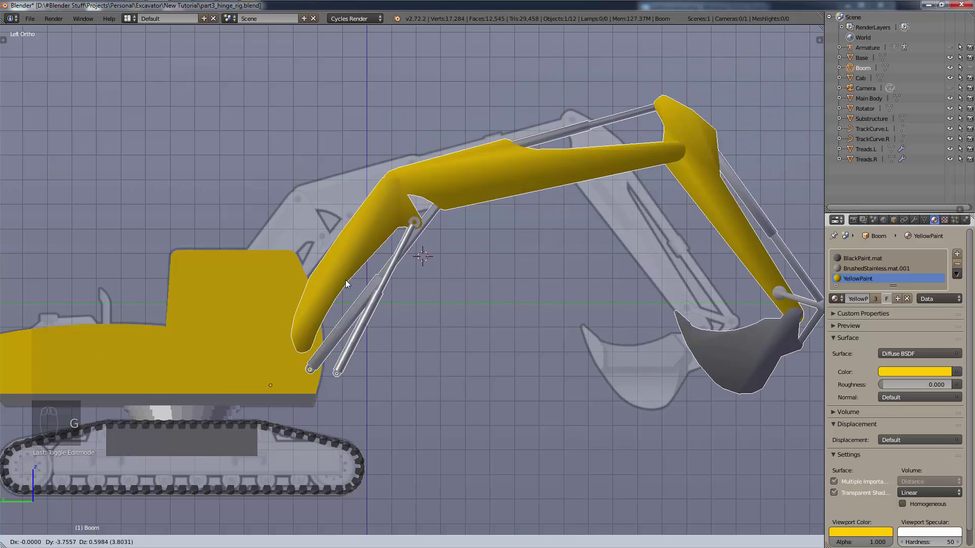
pyautogui.rightClick(284, 203)
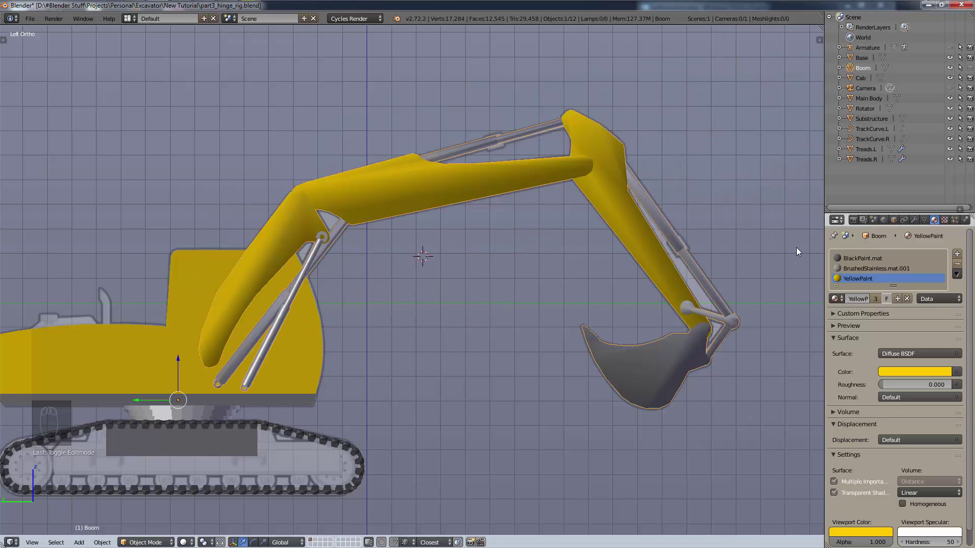
pyautogui.click(950, 47)
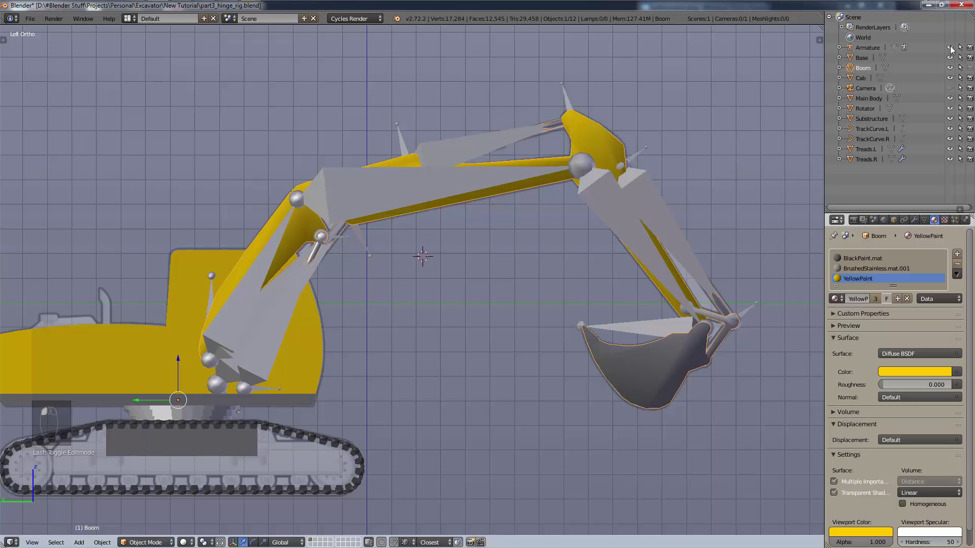
pyautogui.moveTo(548, 264); pyautogui.dragTo(522, 191, button='middle')
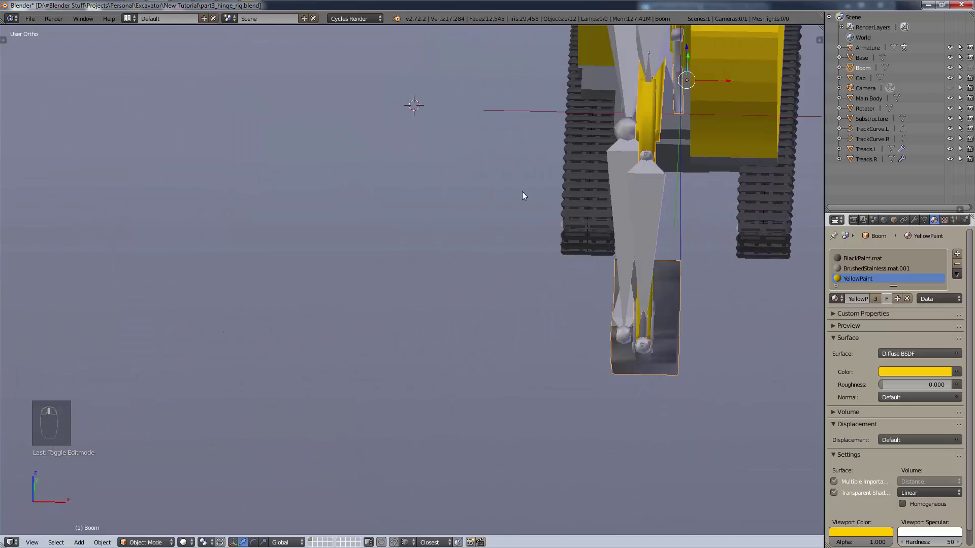
pyautogui.keyDown('shift'); pyautogui.moveTo(718, 138); pyautogui.dragTo(603, 348, button='middle'); pyautogui.keyUp('shift')
pyautogui.scroll(4, 525, 276)
pyautogui.keyDown('shift'); pyautogui.moveTo(614, 269); pyautogui.dragTo(433, 319, button='middle'); pyautogui.keyUp('shift')
pyautogui.scroll(-3, 688, 245)
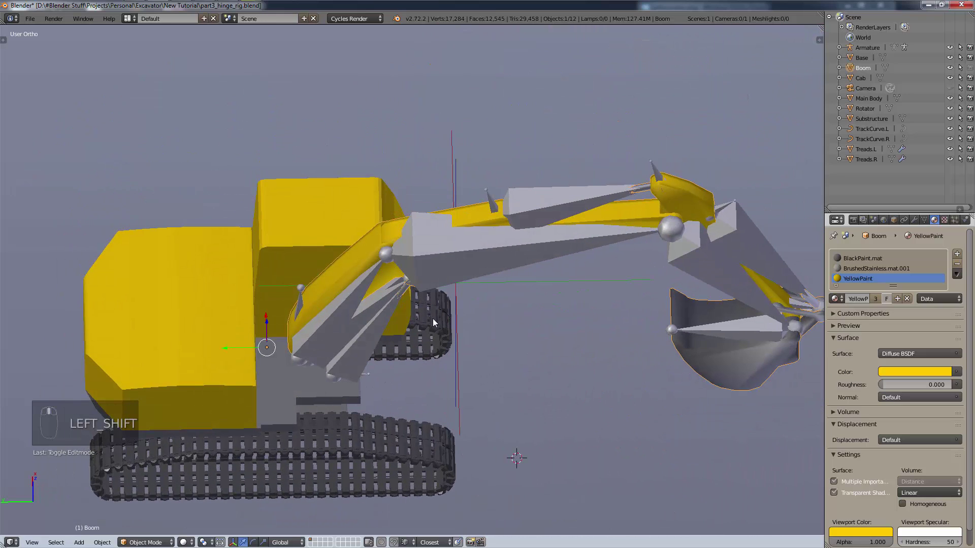
# - Try to parent the Boom mesh and the Armature together
pyautogui.rightClick(514, 240)
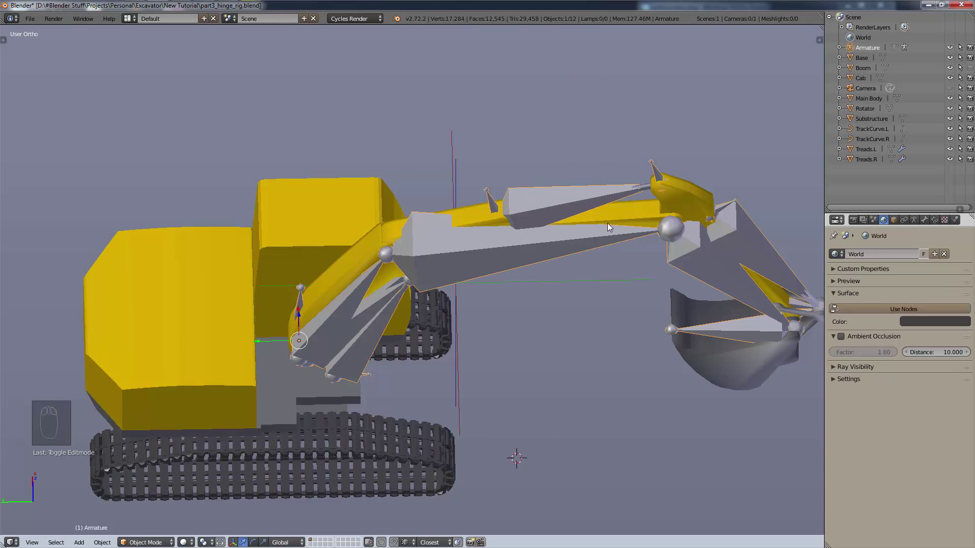
pyautogui.keyDown('shift'); pyautogui.rightClick(622, 216); pyautogui.keyUp('shift')
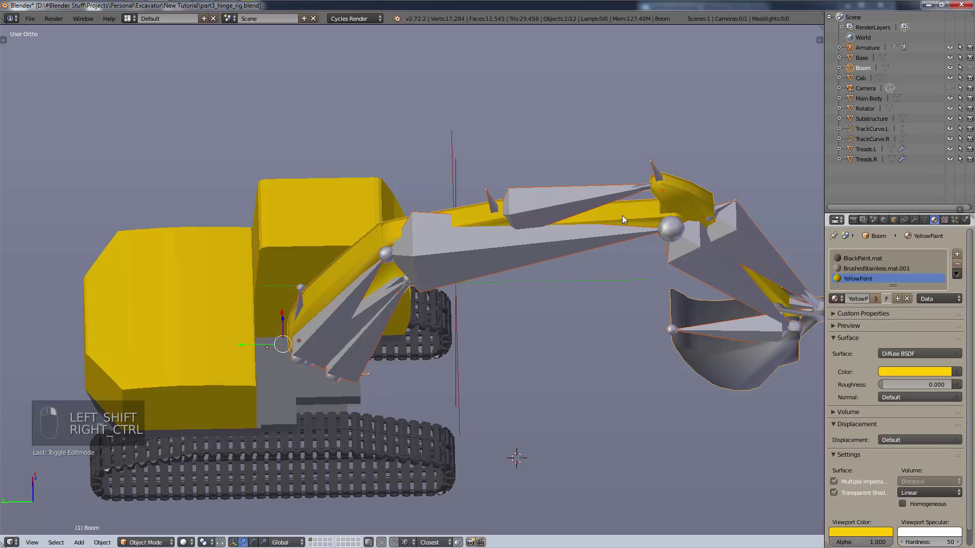
pyautogui.hotkey('ctrl', 'p')
pyautogui.click(553, 249)
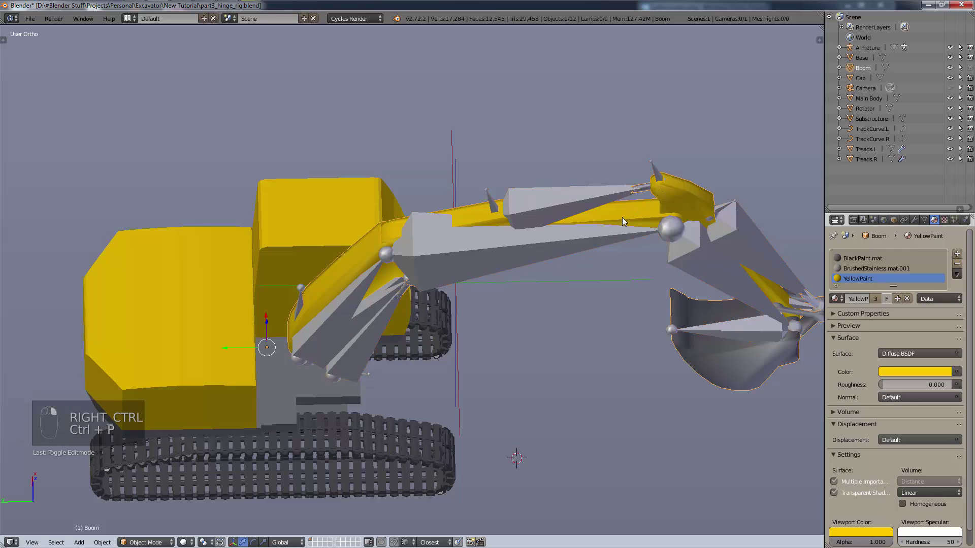
pyautogui.keyDown('shift'); pyautogui.rightClick(520, 245); pyautogui.keyUp('shift')
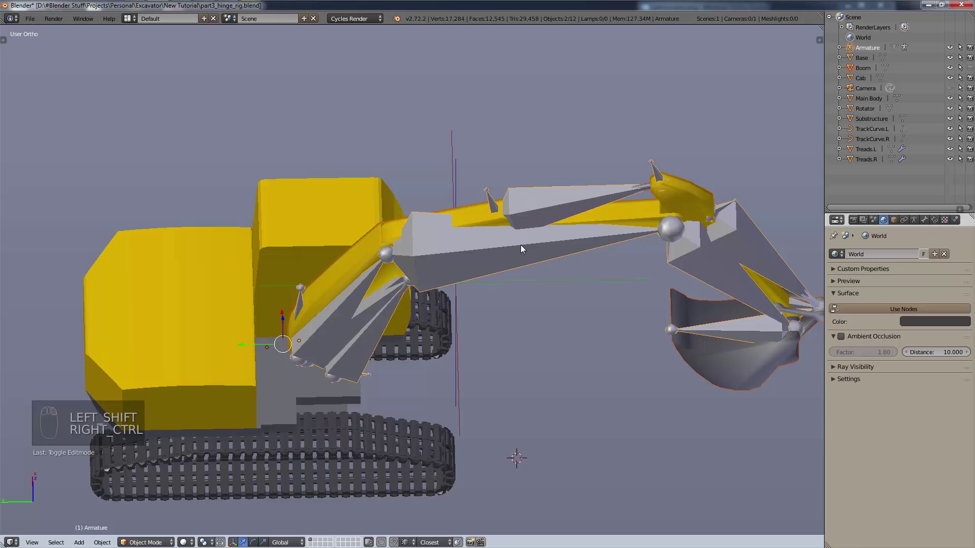
pyautogui.hotkey('ctrl', 'p')
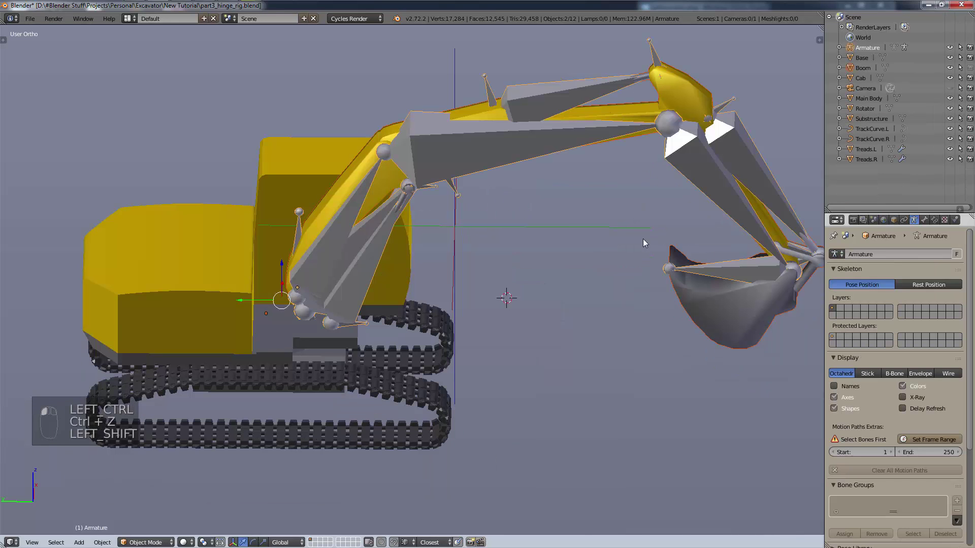
# - Parent the Boom mesh to the Armature using Armature Deform with empty groups
pyautogui.keyDown('shift'); pyautogui.moveTo(643, 239); pyautogui.dragTo(633, 278, button='middle'); pyautogui.keyUp('shift')
pyautogui.rightClick(623, 158)
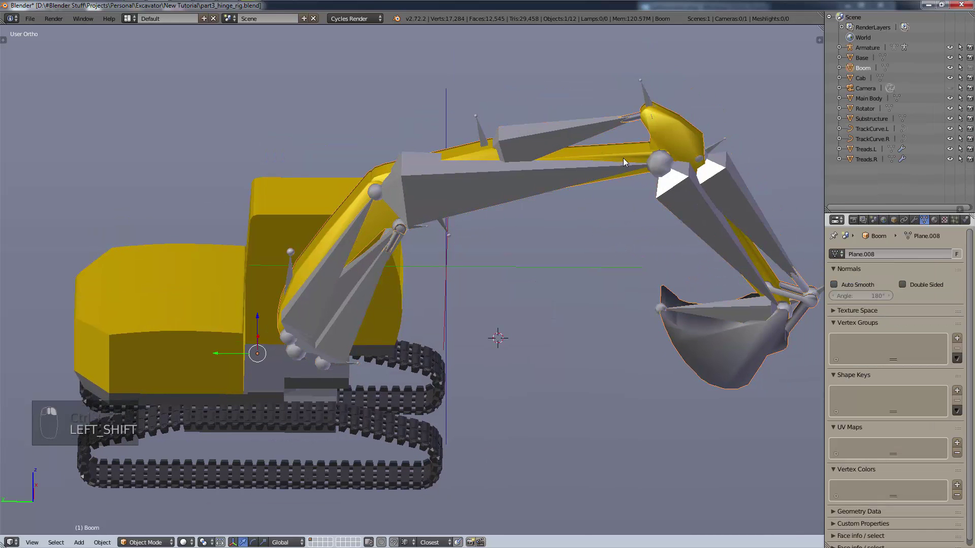
pyautogui.keyDown('shift'); pyautogui.rightClick(479, 176); pyautogui.keyUp('shift')
pyautogui.hotkey('ctrl', 'p')
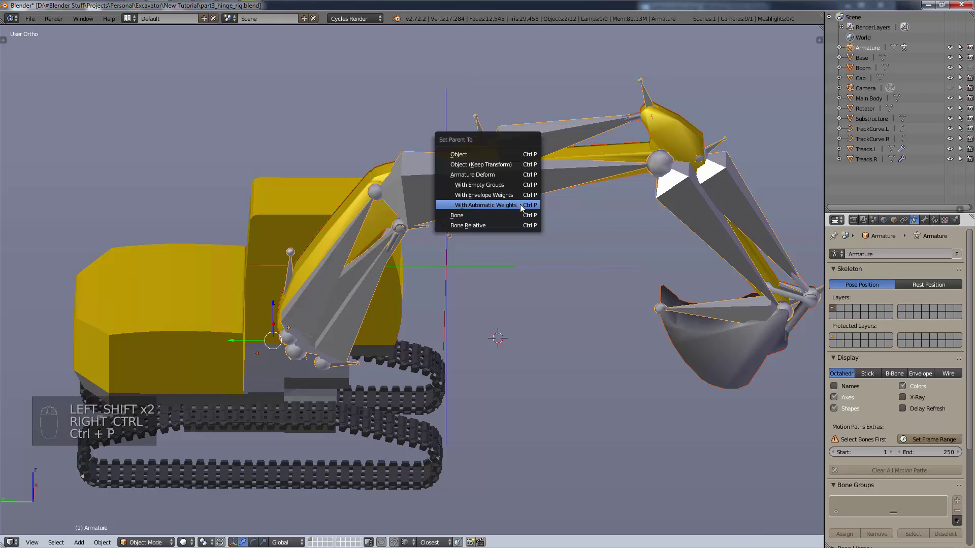
pyautogui.click(525, 186)
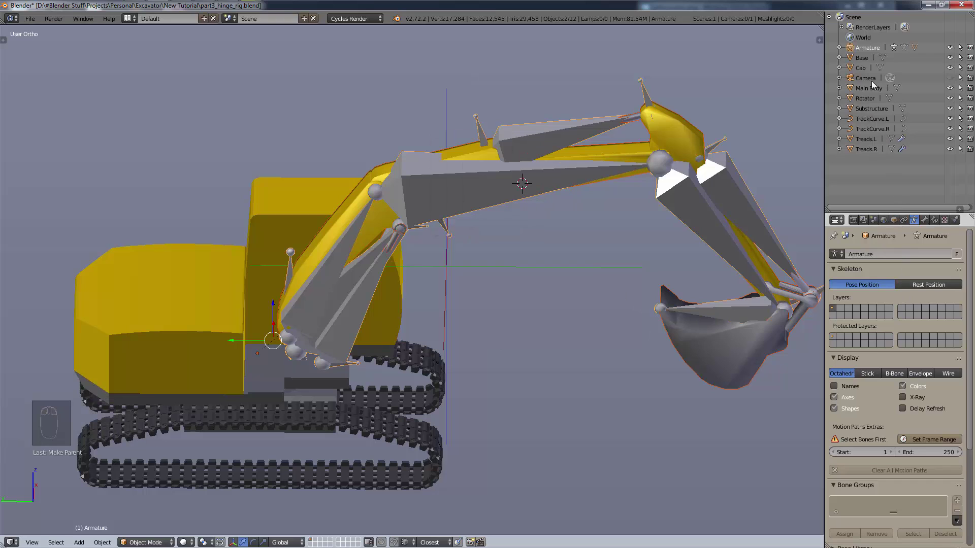
# - Check the Boom mesh's vertex groups and set the Armature's bone display to Stick
pyautogui.rightClick(624, 149)
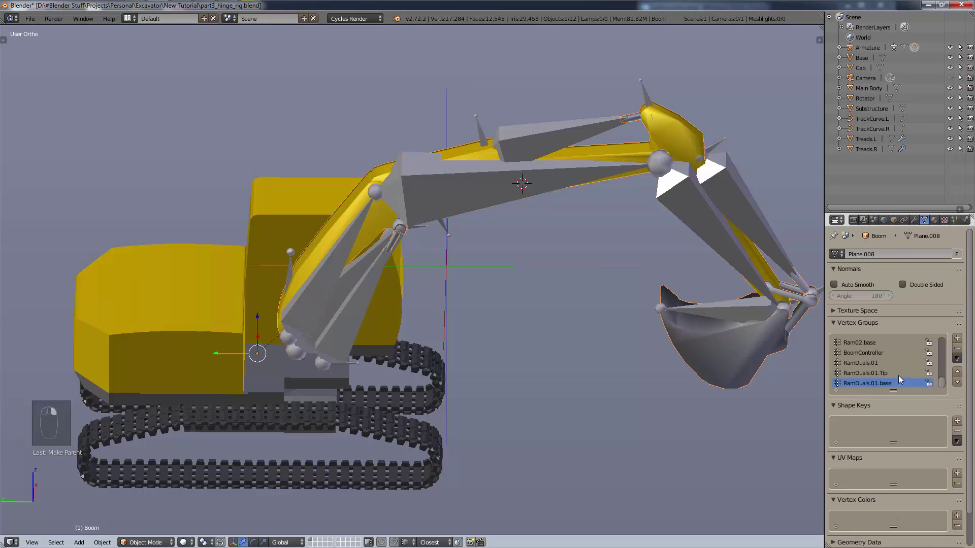
pyautogui.scroll(5, 907, 380)
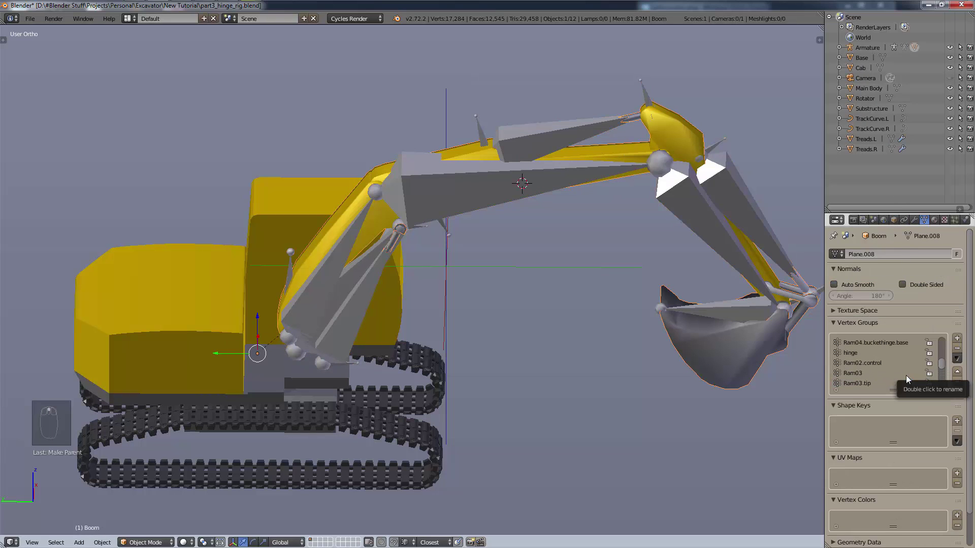
pyautogui.scroll(1, 913, 374)
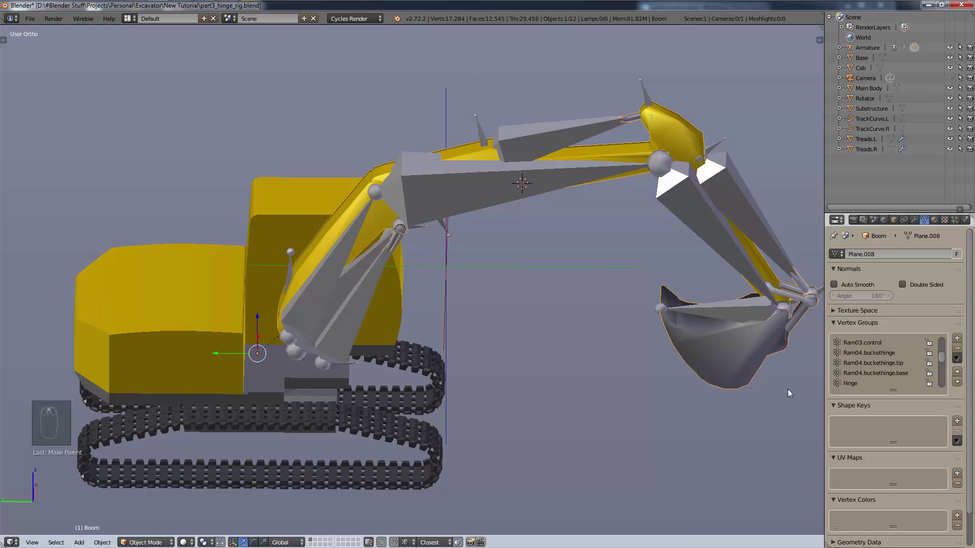
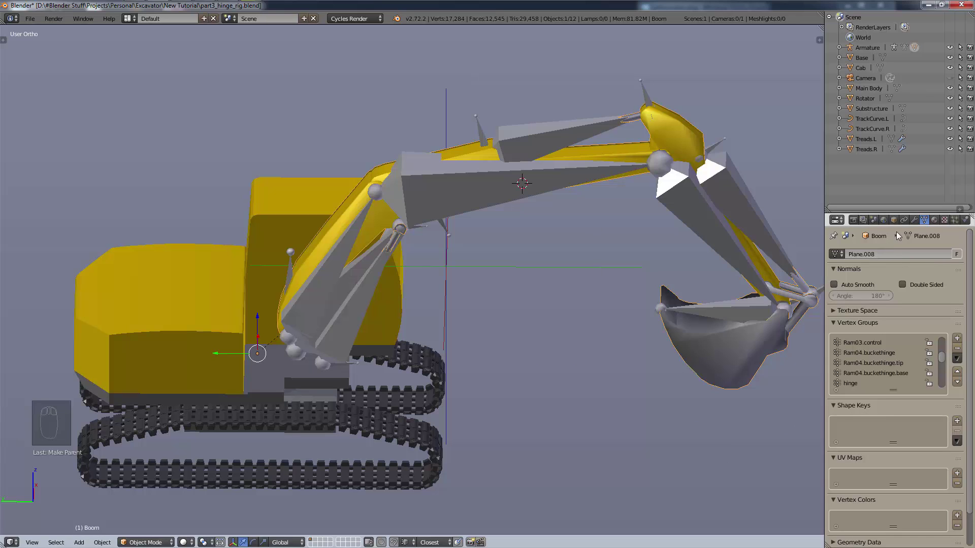
pyautogui.click(914, 220)
pyautogui.click(925, 221)
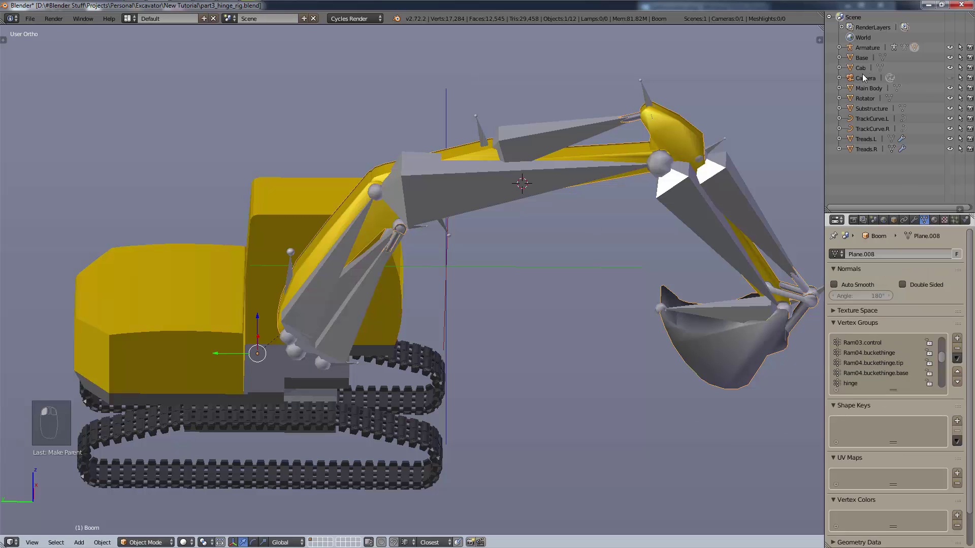
pyautogui.click(864, 46)
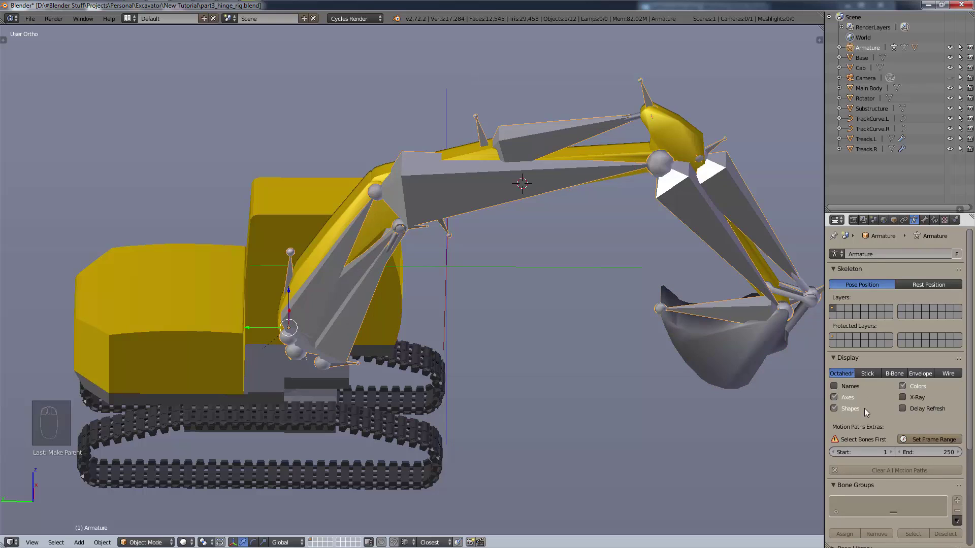
pyautogui.click(868, 374)
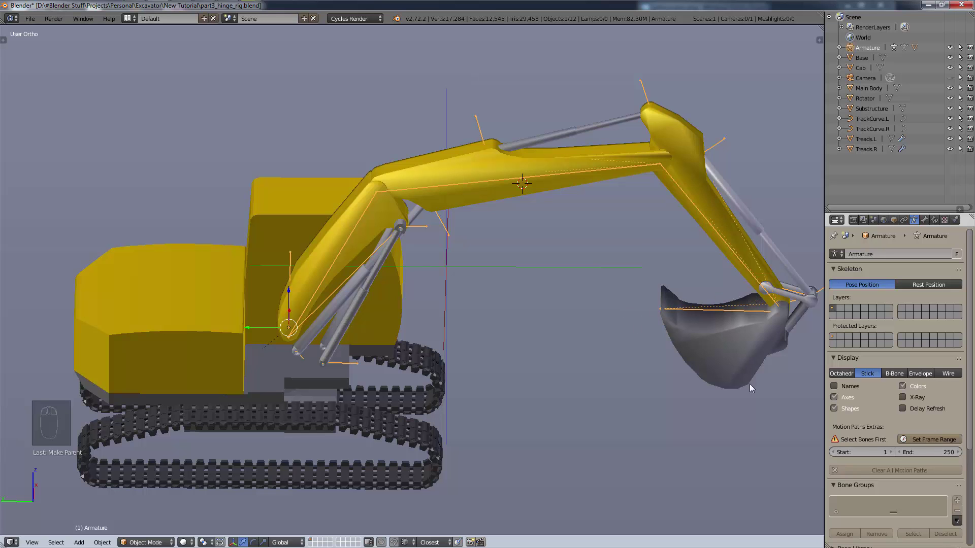
# - Open the Boom mesh in Edit Mode with the bucket and its hinge in close view
pyautogui.keyDown('shift'); pyautogui.moveTo(724, 307); pyautogui.dragTo(514, 265, button='middle'); pyautogui.keyUp('shift')
pyautogui.scroll(2, 502, 264)
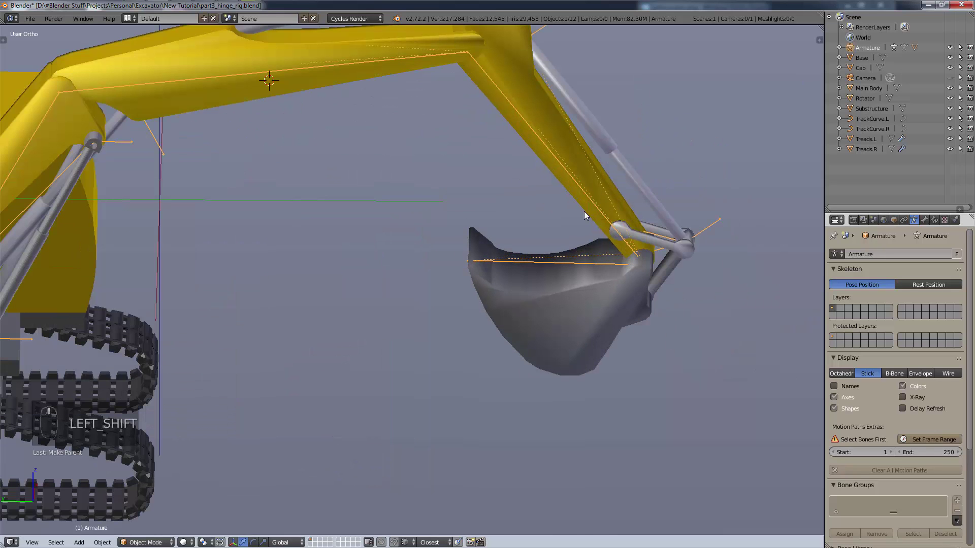
pyautogui.press('ctrl+KP_3')
pyautogui.scroll(2, 604, 292)
pyautogui.moveTo(632, 297); pyautogui.dragTo(645, 342, button='middle')
pyautogui.rightClick(620, 301)
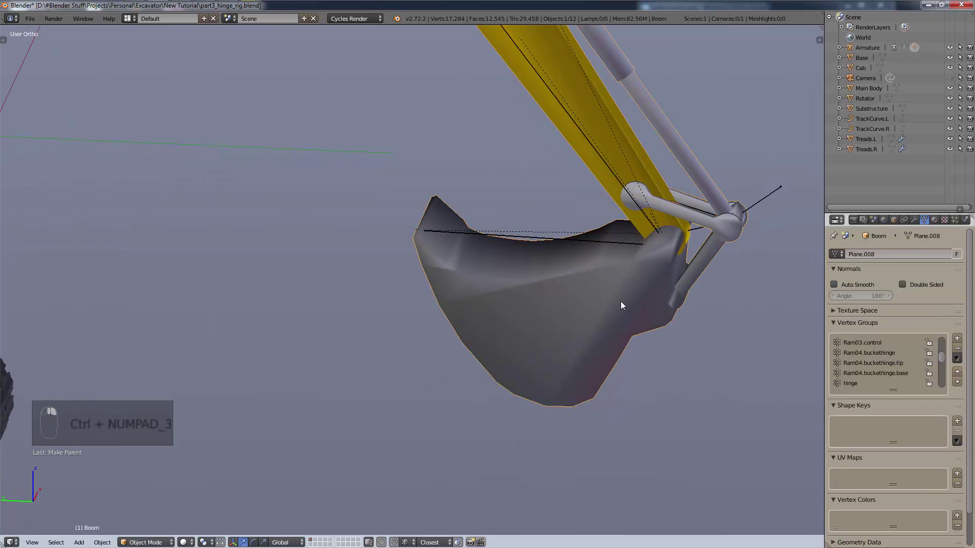
pyautogui.click(146, 543)
pyautogui.click(147, 523)
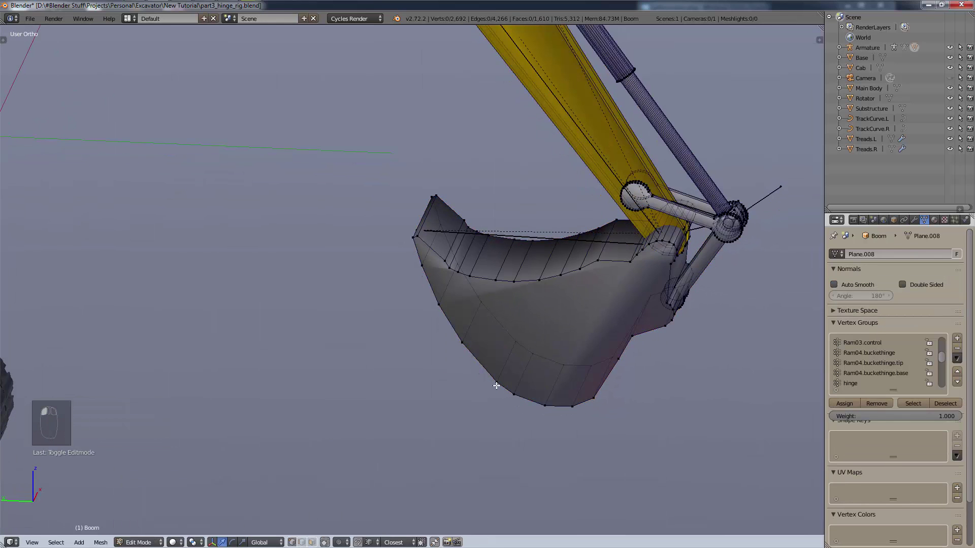
# - Select all linked geometry of the bucket and its attached hinge link, and check the selection with a trial move
pyautogui.scroll(2, 508, 355)
pyautogui.rightClick(531, 252)
pyautogui.hotkey('ctrl', 'l')
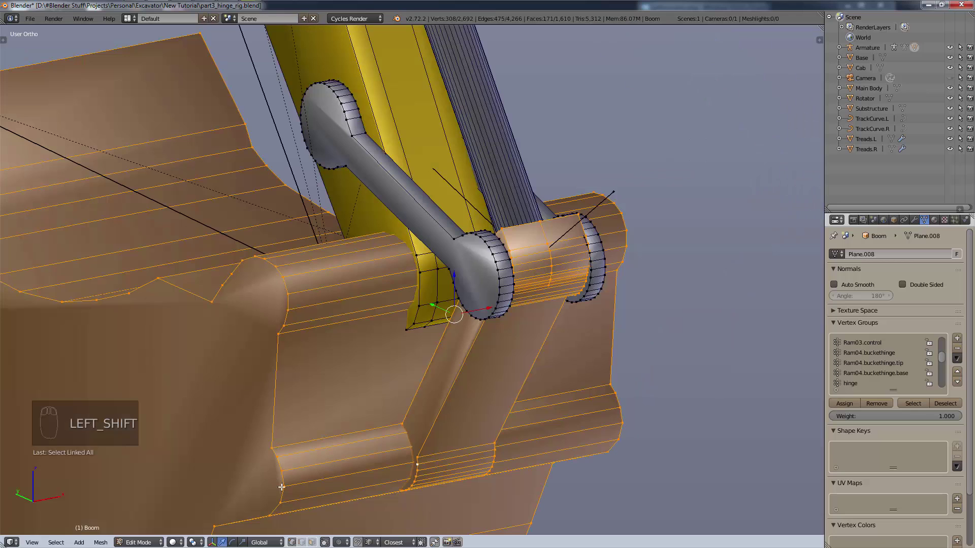
pyautogui.rightClick(282, 487)
pyautogui.keyDown('shift'); pyautogui.rightClick(421, 484); pyautogui.keyUp('shift')
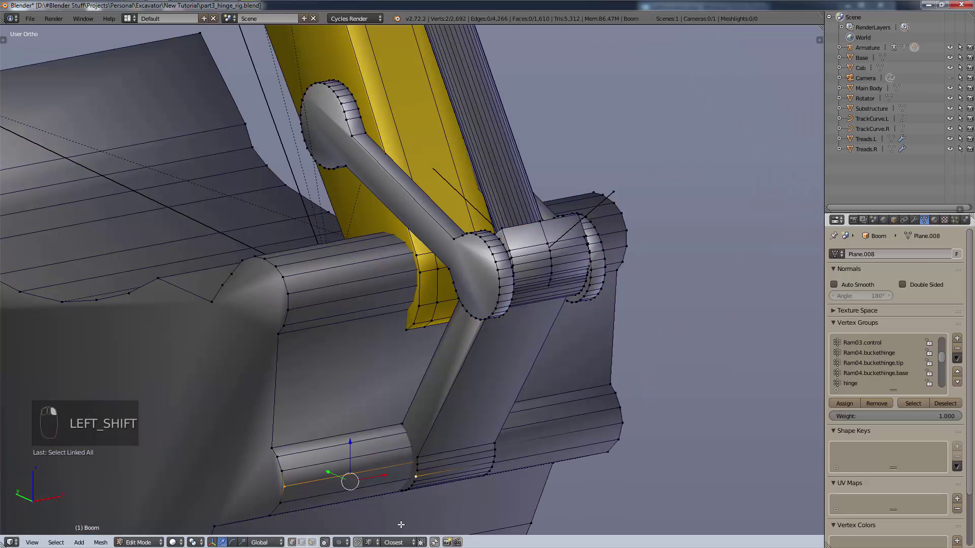
pyautogui.hotkey('ctrl', 'l')
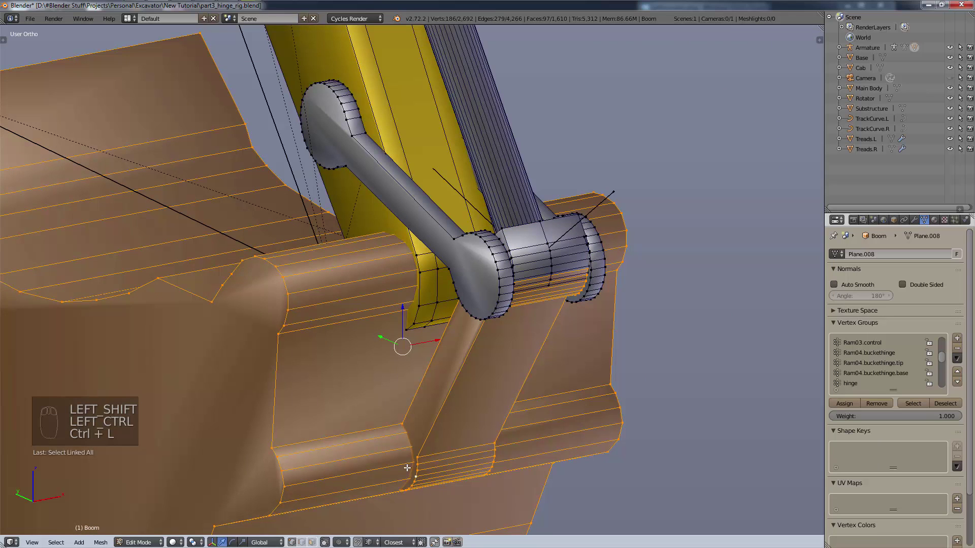
pyautogui.press('g')
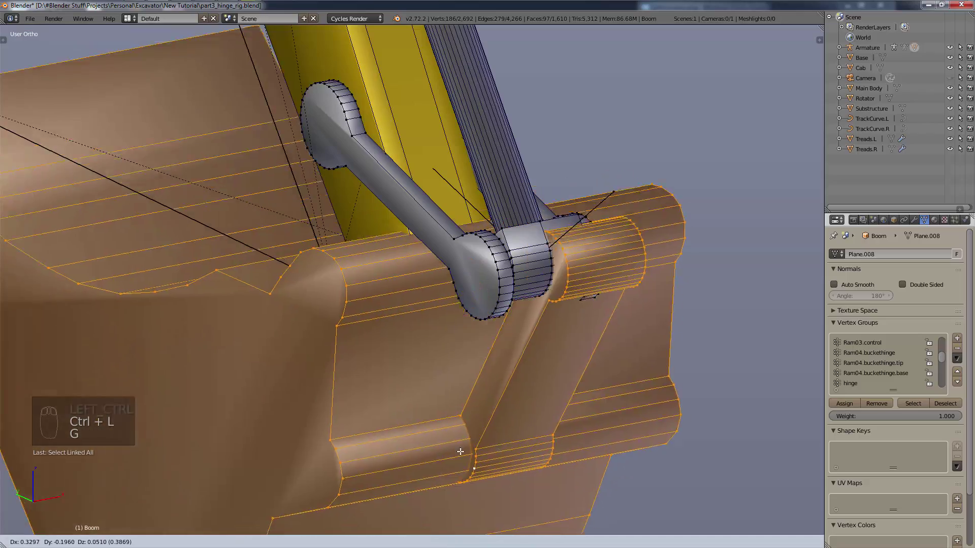
pyautogui.click(287, 349)
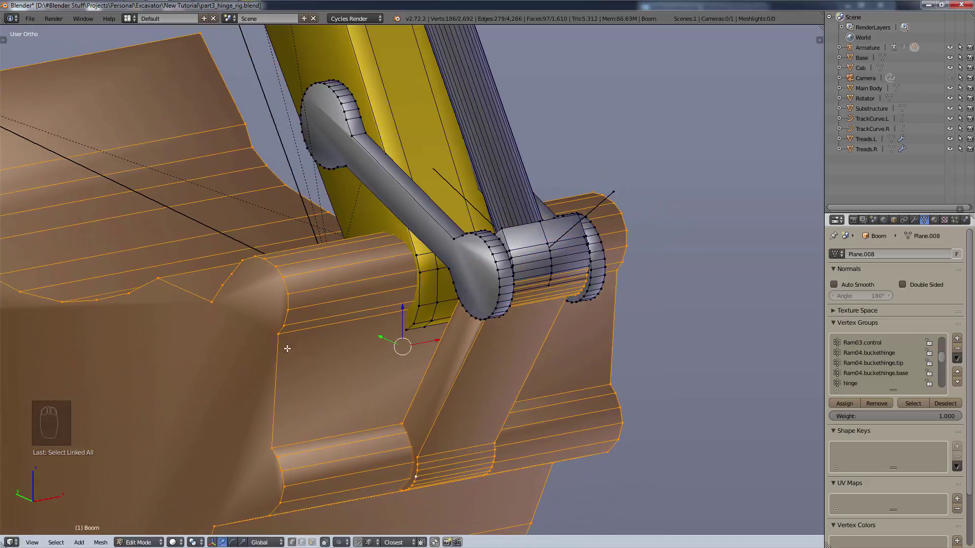
# - Assign the selected bucket and hinge link vertices to the Bucket vertex group
pyautogui.scroll(-3, 266, 305)
pyautogui.moveTo(273, 310); pyautogui.dragTo(563, 323, button='middle')
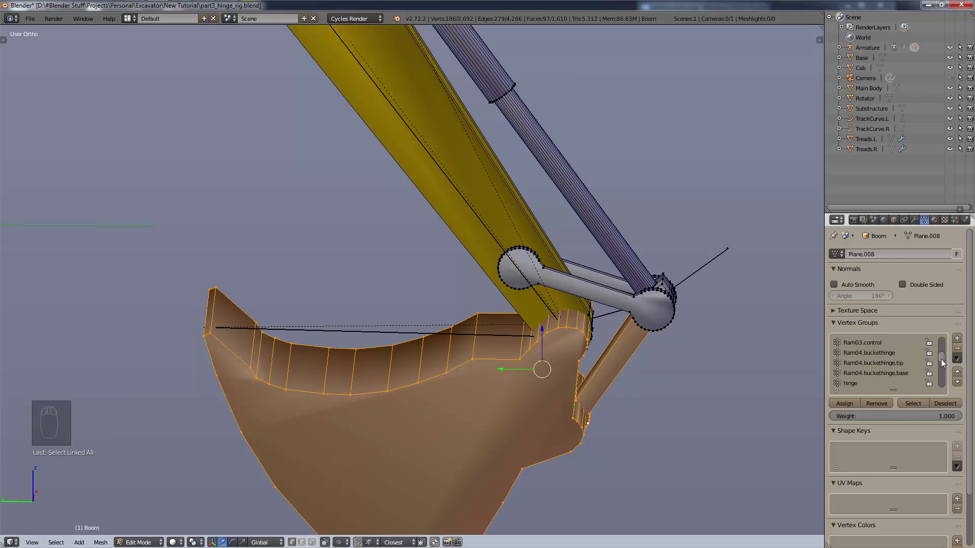
pyautogui.moveTo(941, 359); pyautogui.dragTo(899, 349)
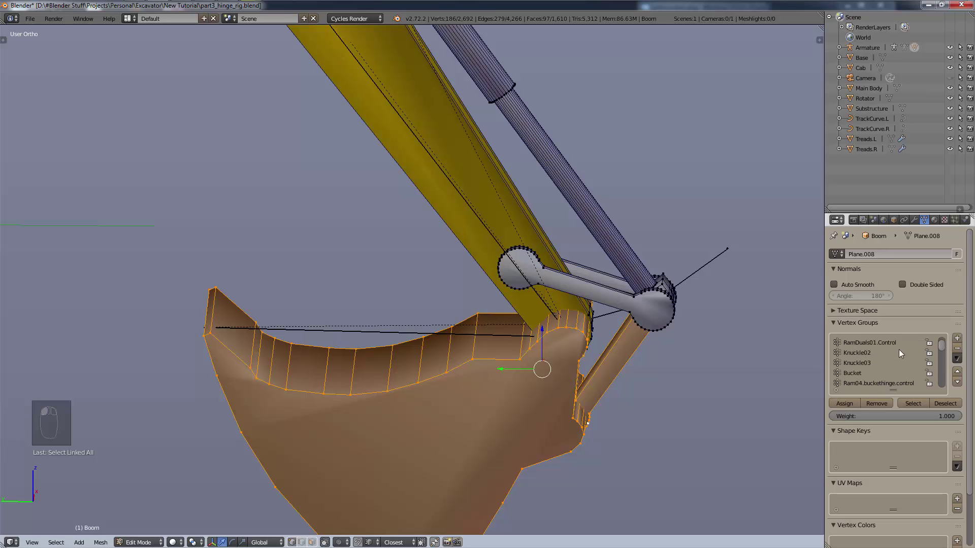
pyautogui.click(866, 373)
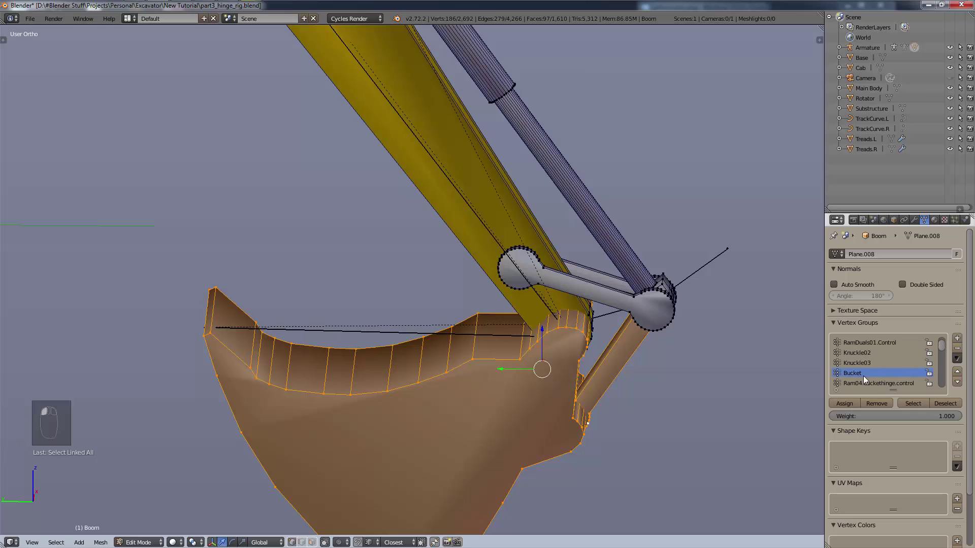
pyautogui.click(851, 403)
# - Test the bucket's weighting by rotating the Bucket bone in Pose Mode, cancel the rotation, and hide the armature's bone axes
pyautogui.rightClick(337, 333)
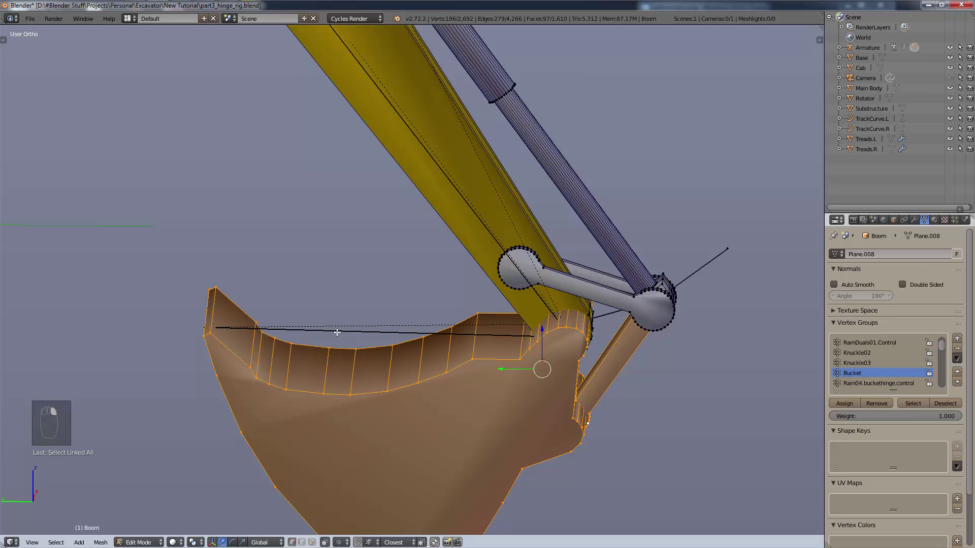
pyautogui.click(867, 50)
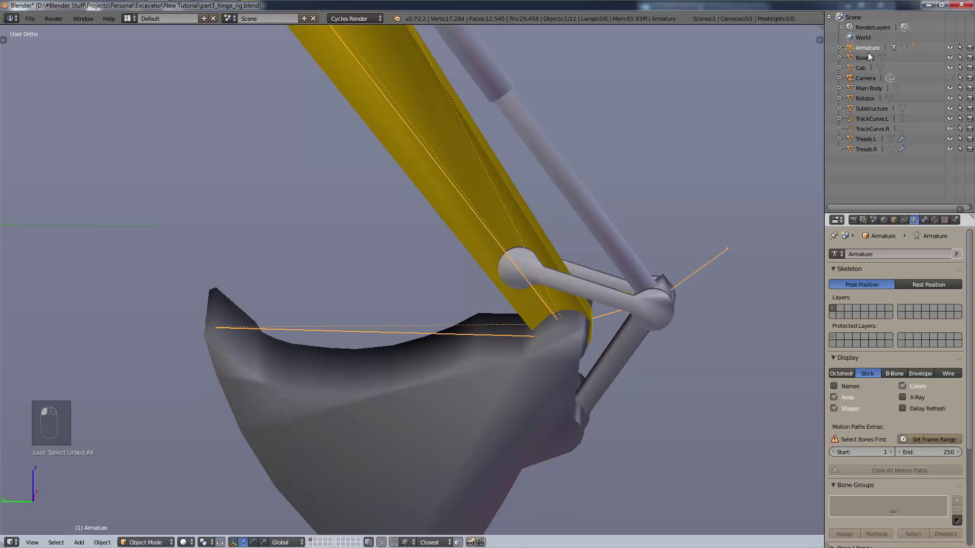
pyautogui.press('r')
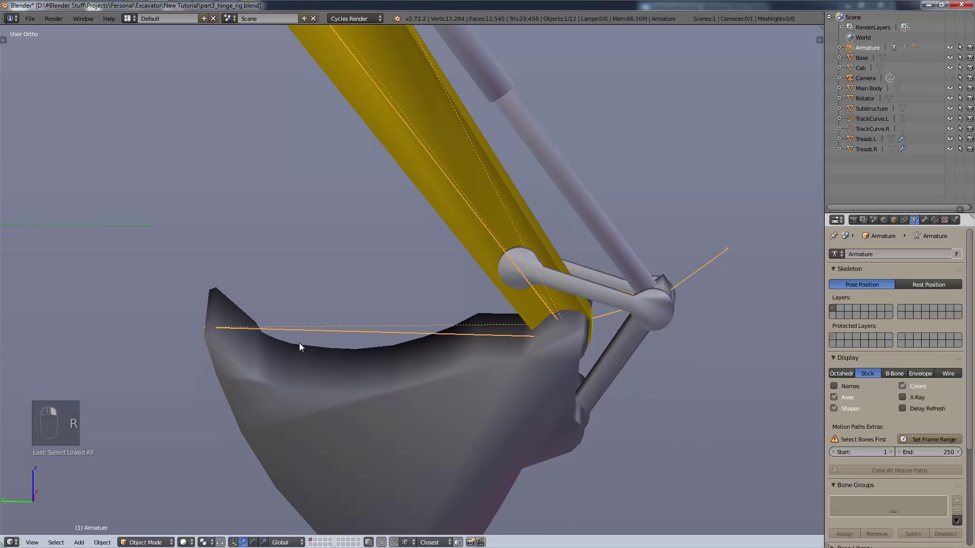
pyautogui.click(145, 542)
pyautogui.hotkey('ctrl', 'Tab')
pyautogui.press('r')
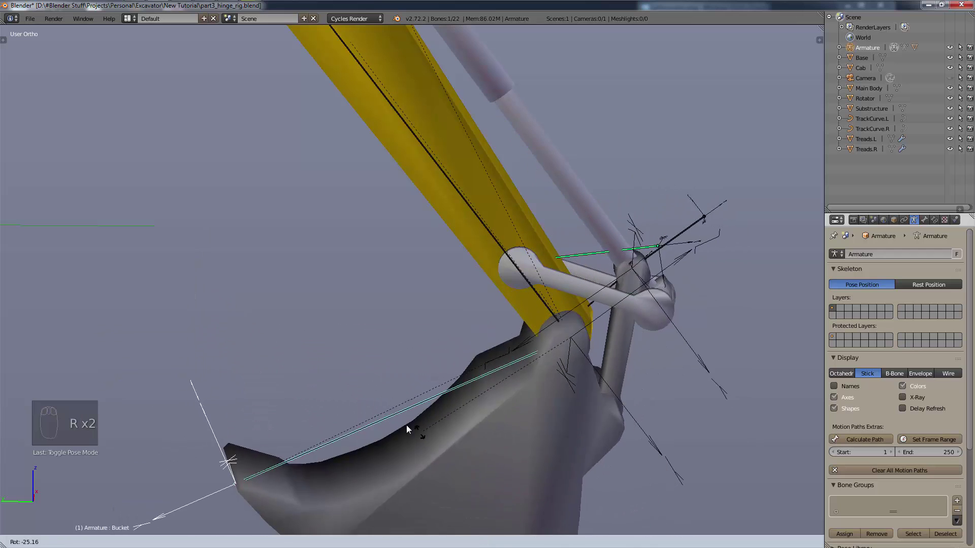
pyautogui.click(358, 335)
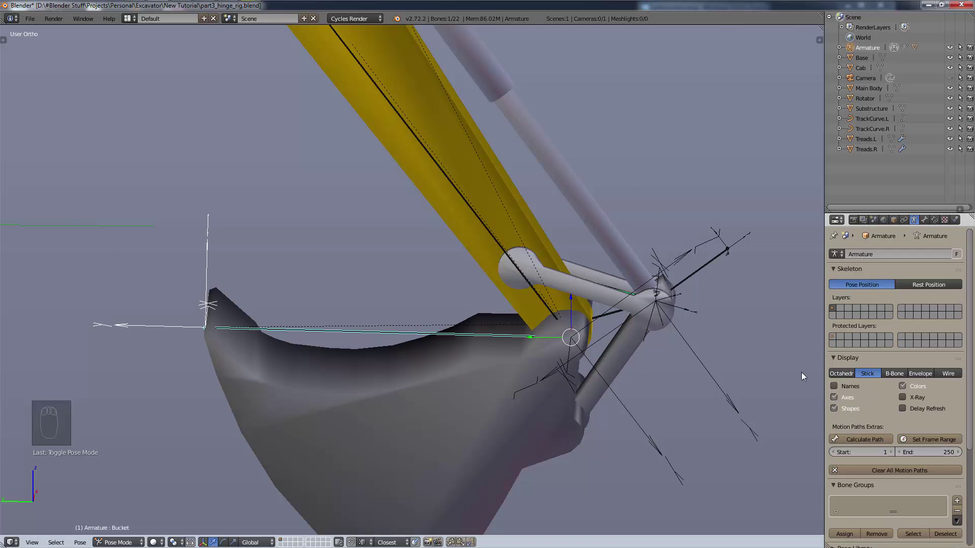
pyautogui.click(834, 398)
# - Assign the selected outer arm section, between the main boom and the bucket, to the Knuckle03 vertex group
pyautogui.scroll(-3, 510, 335)
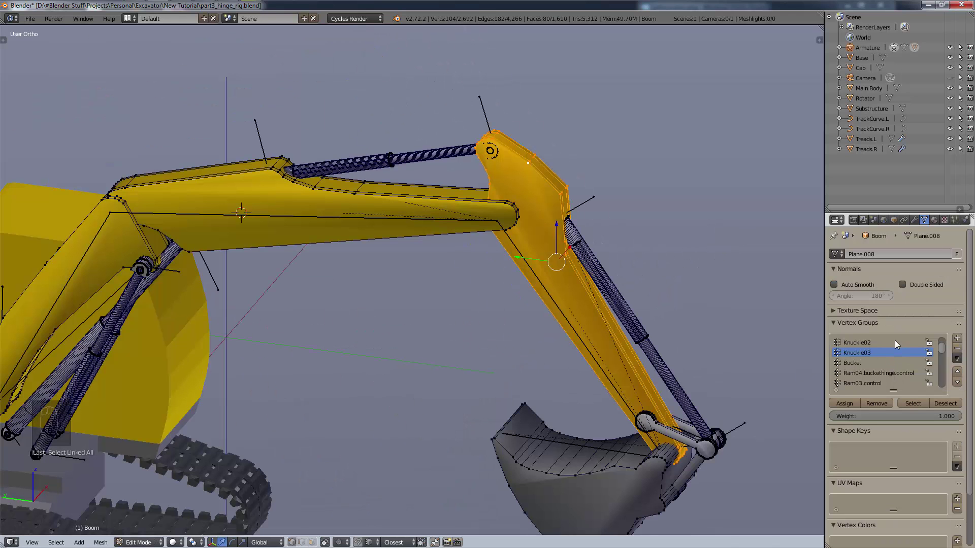
pyautogui.scroll(-4, 896, 355)
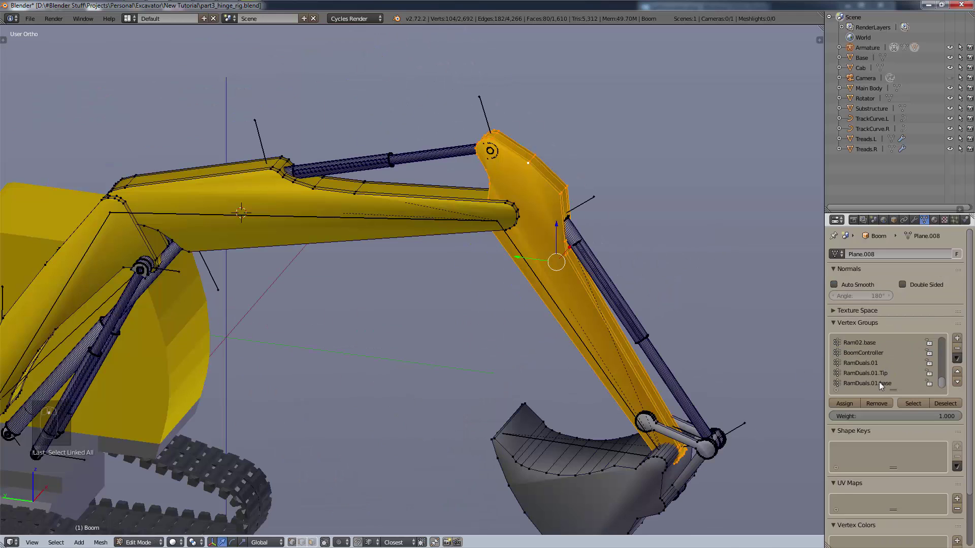
pyautogui.scroll(6, 884, 370)
pyautogui.scroll(1, 891, 355)
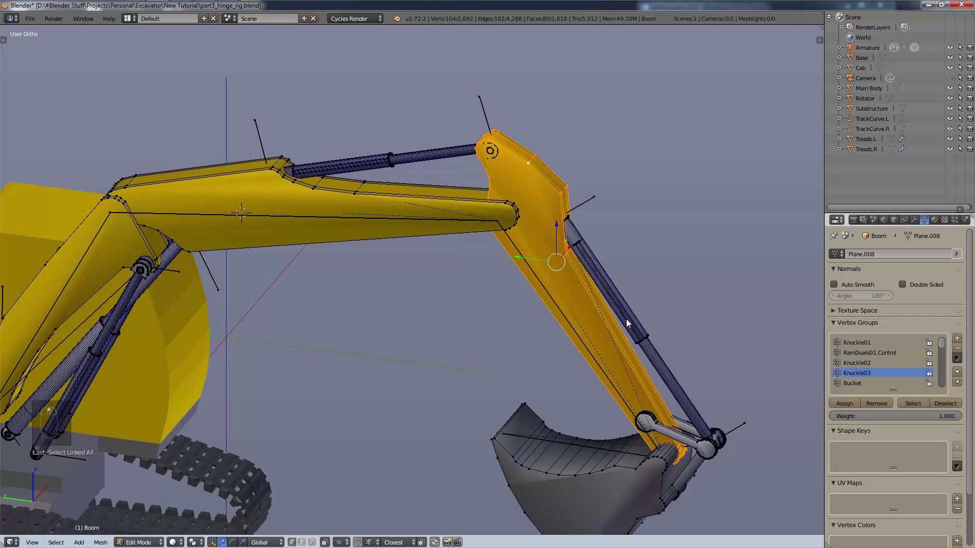
pyautogui.moveTo(586, 332); pyautogui.dragTo(611, 325, button='middle')
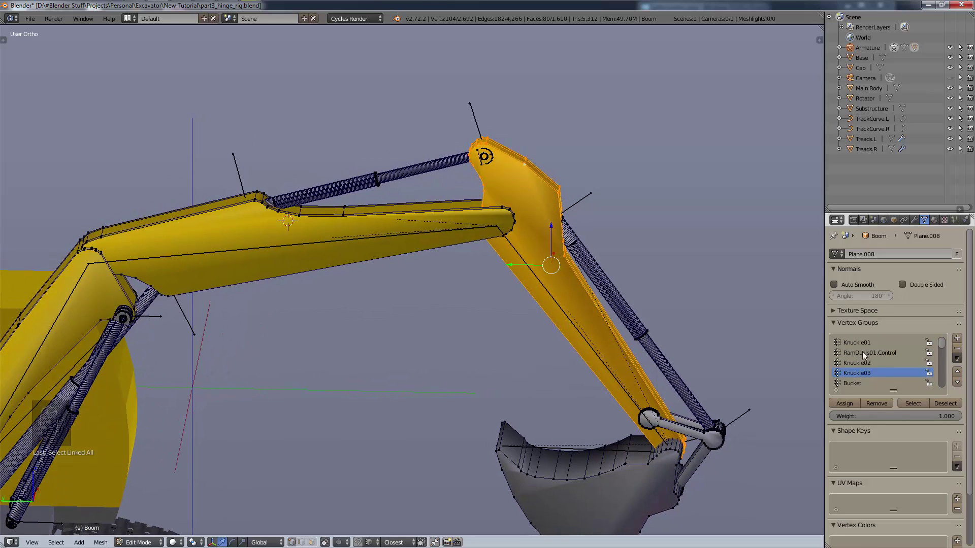
pyautogui.scroll(2, 600, 317)
pyautogui.moveTo(609, 314); pyautogui.dragTo(664, 394, button='middle')
pyautogui.click(852, 404)
# - Make Knuckle01 the active vertex group and clear the vertex selection on the Boom mesh
pyautogui.scroll(-2, 664, 393)
pyautogui.keyDown('shift'); pyautogui.moveTo(540, 364); pyautogui.dragTo(690, 369, button='middle'); pyautogui.keyUp('shift')
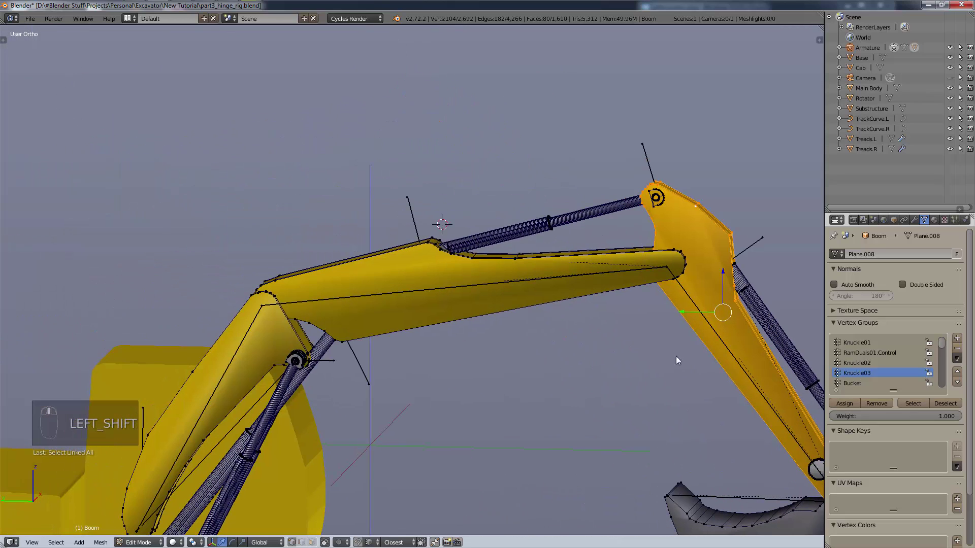
pyautogui.click(886, 341)
pyautogui.keyDown('shift'); pyautogui.moveTo(386, 457); pyautogui.dragTo(590, 313, button='middle'); pyautogui.keyUp('shift')
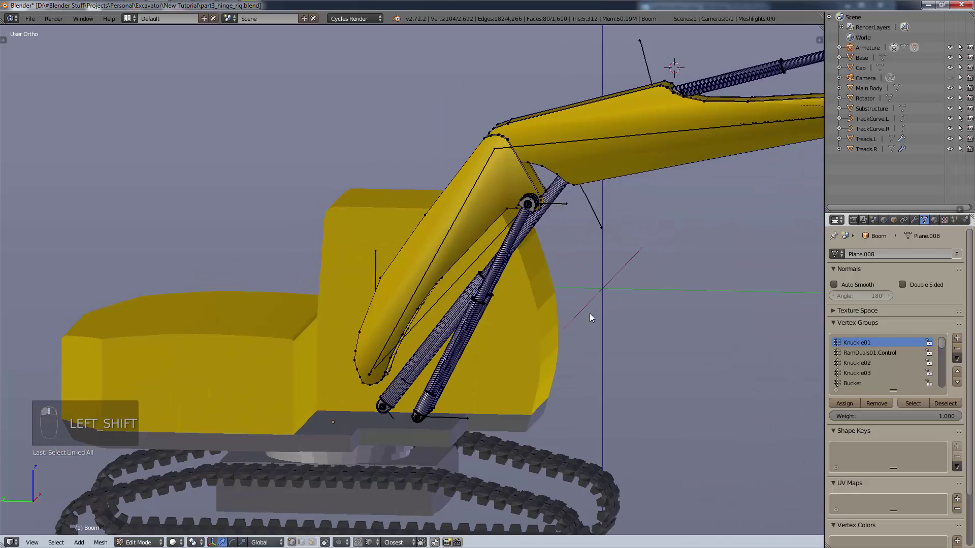
pyautogui.scroll(3, 445, 293)
pyautogui.scroll(-7, 636, 300)
pyautogui.press('a')
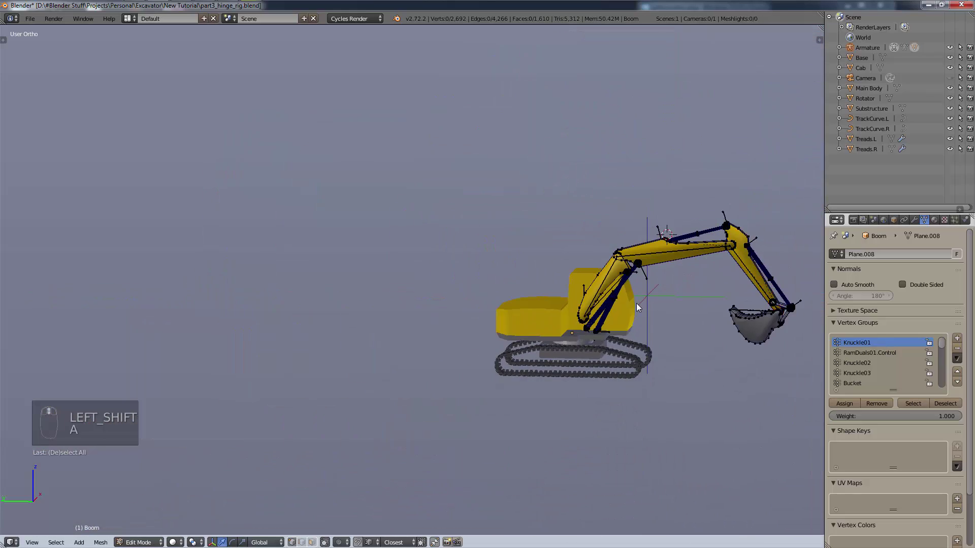
# - Select all linked geometry of the lower boom section beside the cab
pyautogui.scroll(5, 584, 292)
pyautogui.scroll(2, 562, 293)
pyautogui.moveTo(533, 335); pyautogui.dragTo(678, 350, button='middle')
pyautogui.keyDown('shift'); pyautogui.moveTo(678, 350); pyautogui.dragTo(367, 322, button='middle'); pyautogui.keyUp('shift')
pyautogui.scroll(-9, 367, 322)
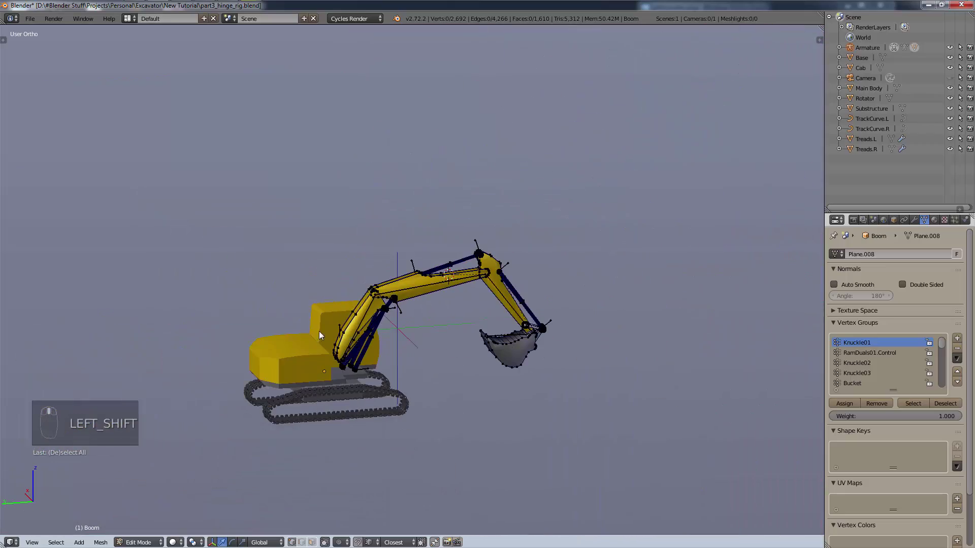
pyautogui.scroll(9, 347, 344)
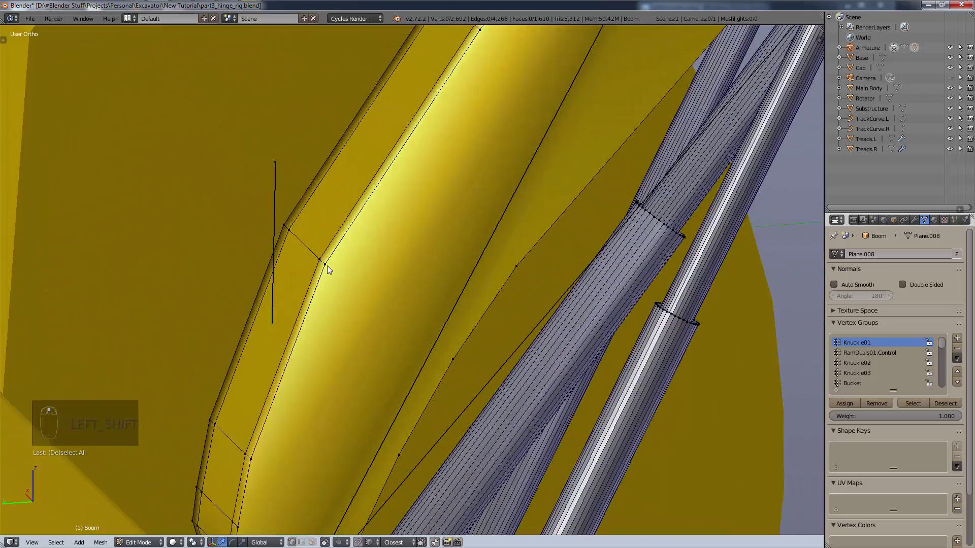
pyautogui.rightClick(327, 266)
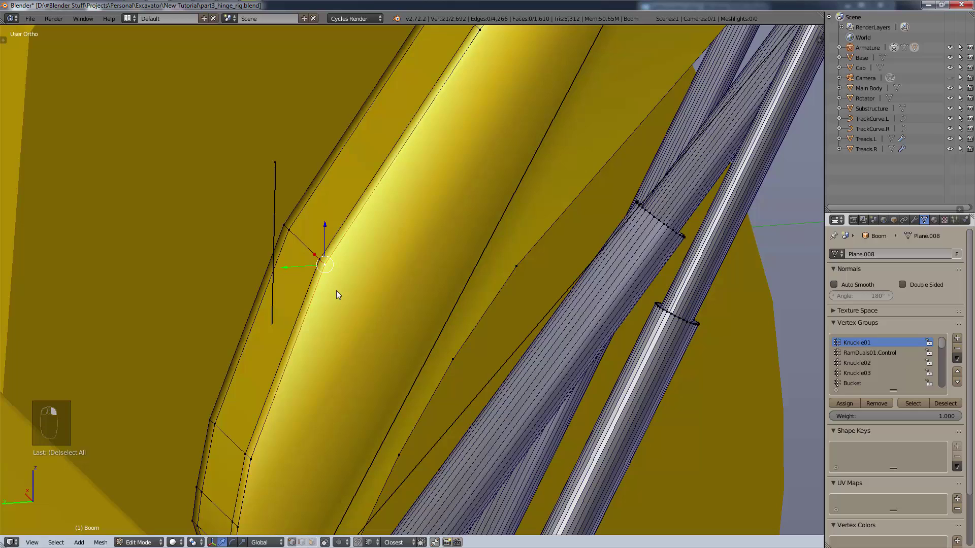
pyautogui.hotkey('ctrl', ';')
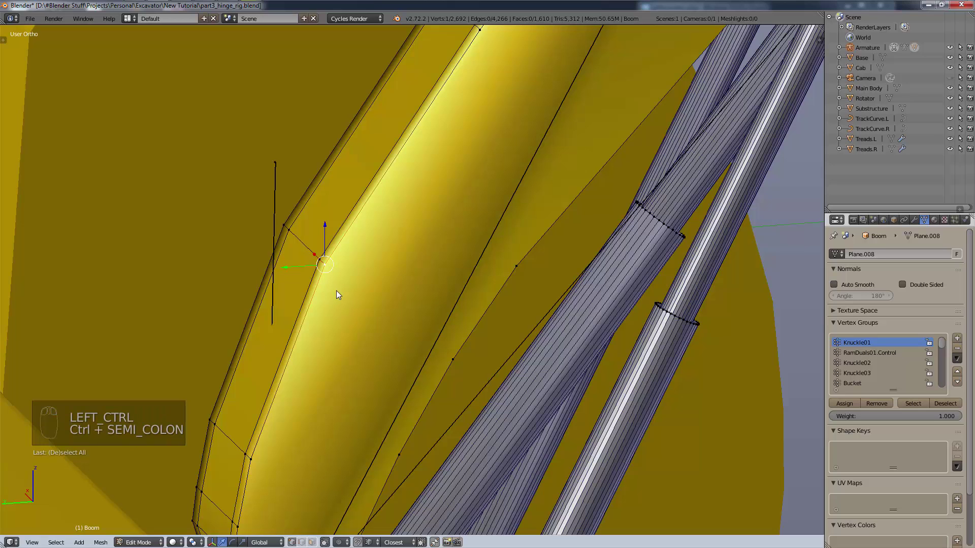
pyautogui.hotkey('ctrl', 'l')
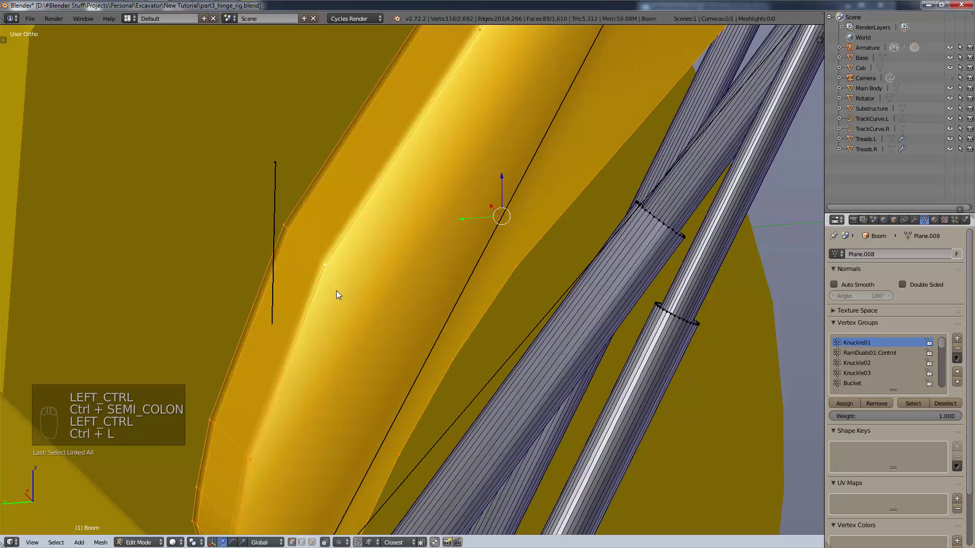
# - Trial-move the lower boom section away from the arm, inspect the selection and the rams behind it, and undo the move
pyautogui.scroll(-9, 584, 184)
pyautogui.keyDown('shift'); pyautogui.moveTo(629, 192); pyautogui.dragTo(517, 290, button='middle'); pyautogui.keyUp('shift')
pyautogui.press('g')
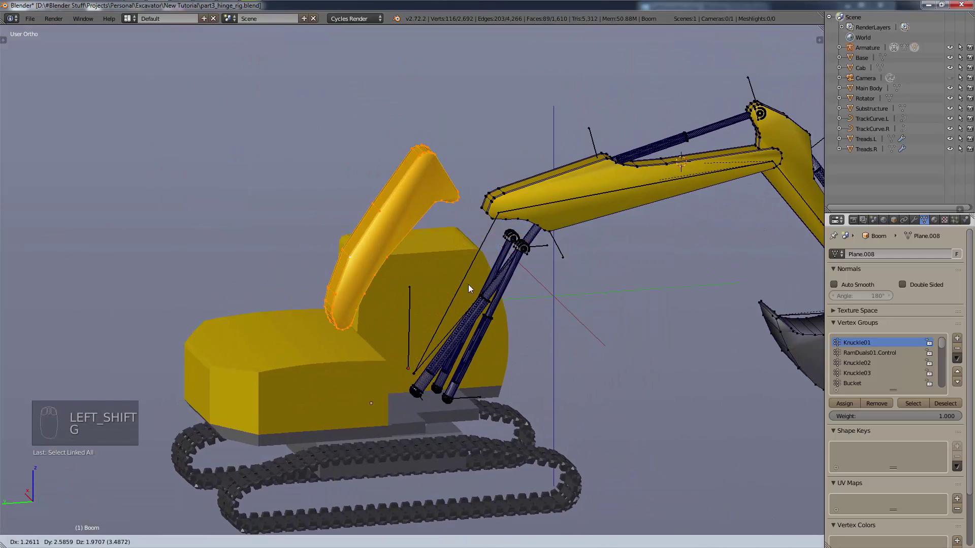
pyautogui.click(493, 299)
pyautogui.scroll(6, 579, 291)
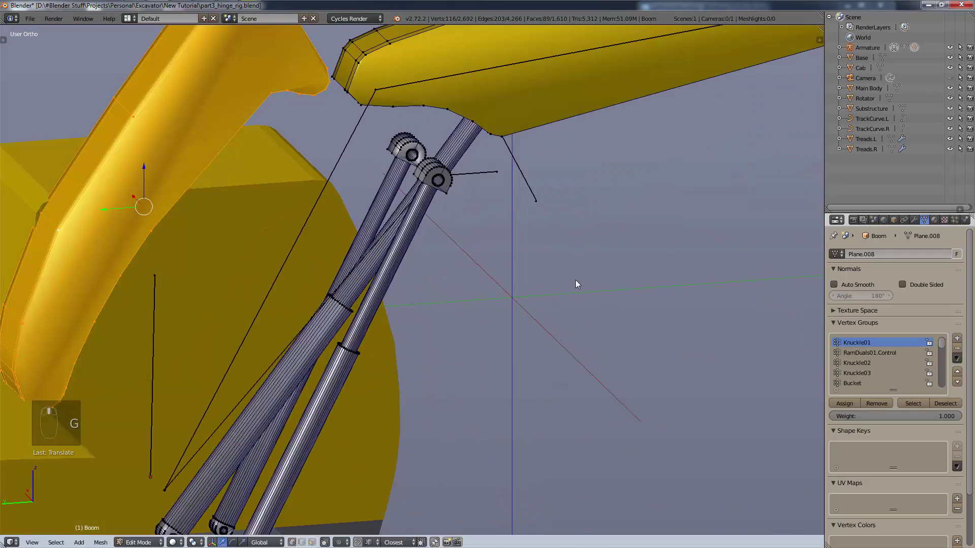
pyautogui.moveTo(593, 298); pyautogui.dragTo(492, 291, button='middle')
pyautogui.scroll(-2, 564, 277)
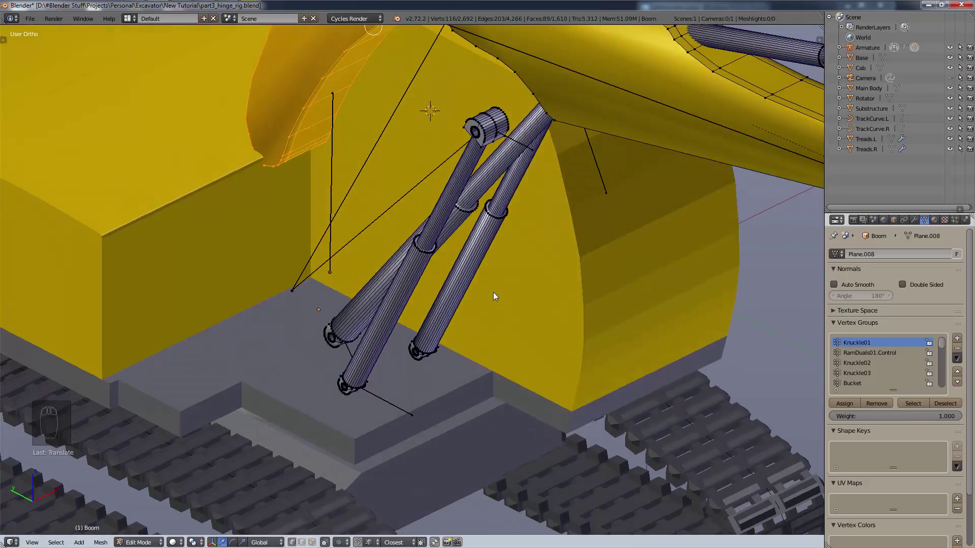
pyautogui.scroll(-5, 493, 297)
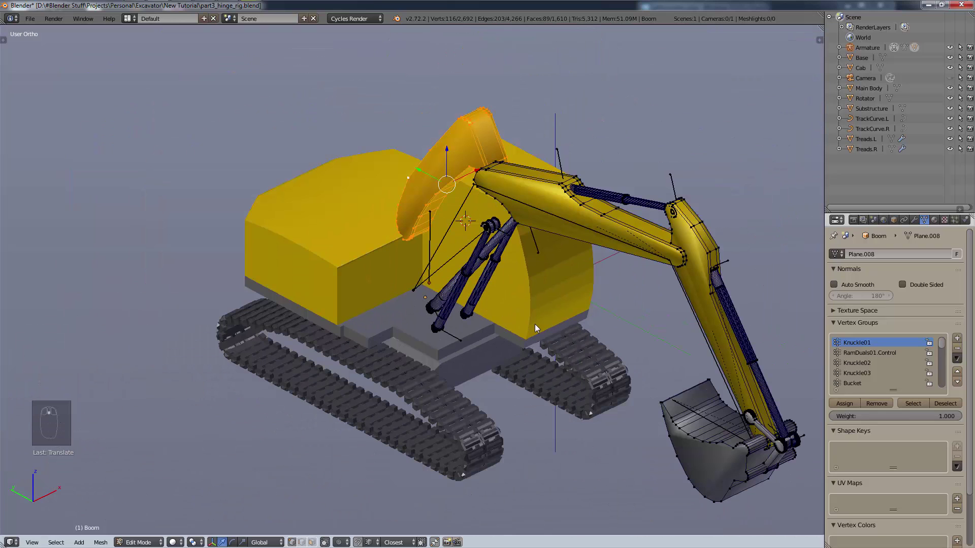
pyautogui.moveTo(535, 324); pyautogui.dragTo(556, 332, button='middle')
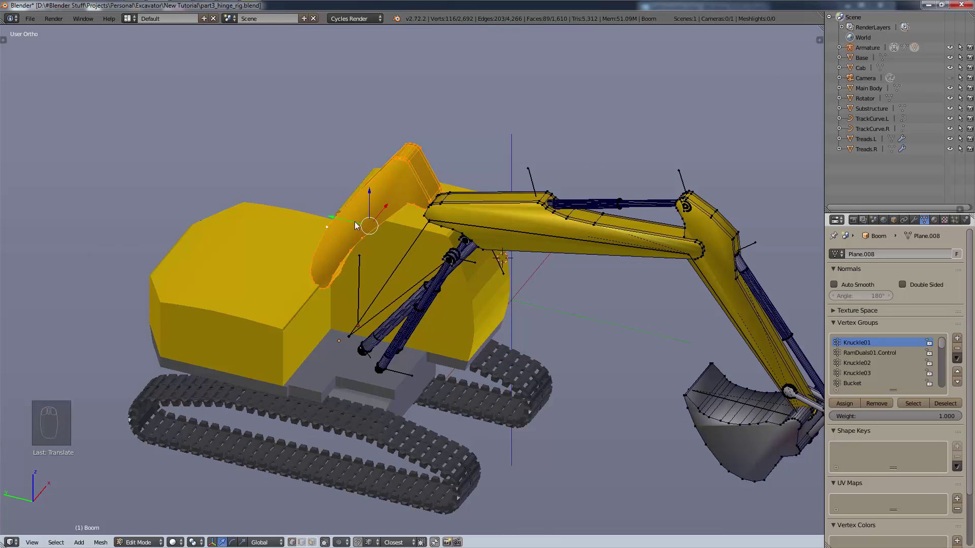
pyautogui.press('ctrl')
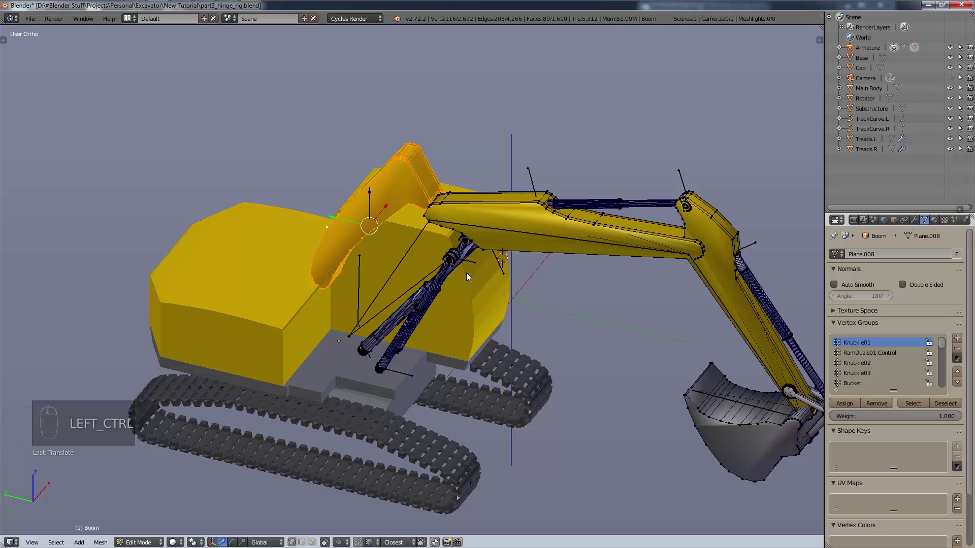
pyautogui.hotkey('ctrl', 'z')
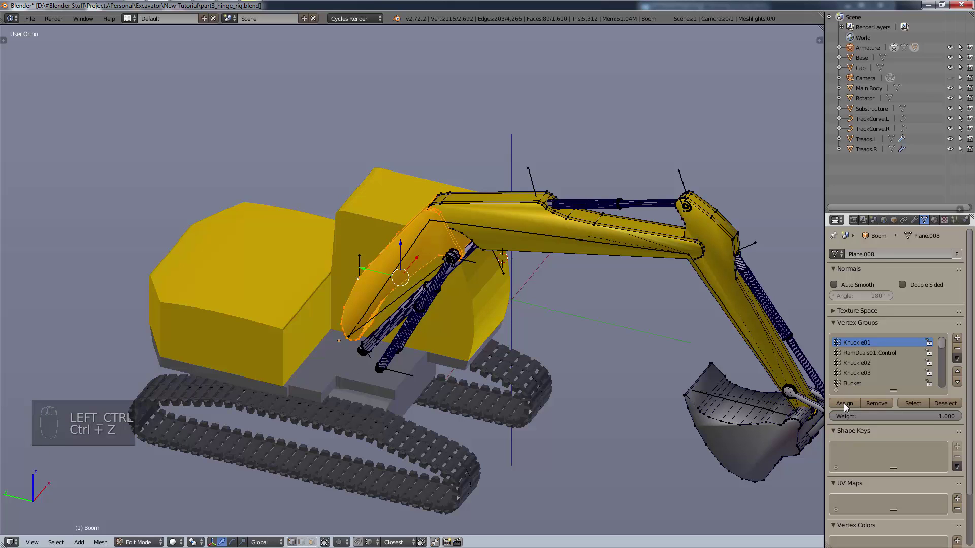
# - Assign the lower boom section to the Knuckle01 vertex group, check it by reselecting the group's vertices, and clear the selection
pyautogui.click(844, 404)
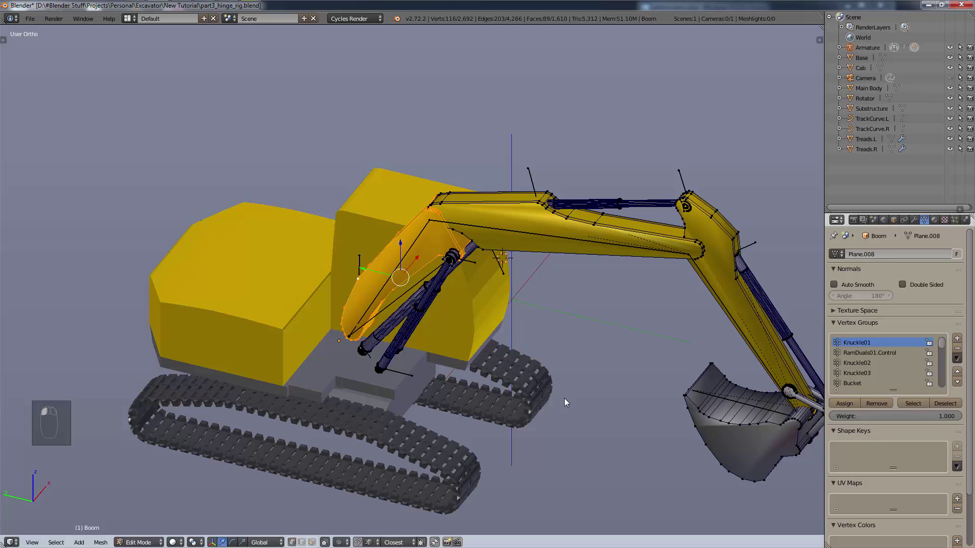
pyautogui.press('a')
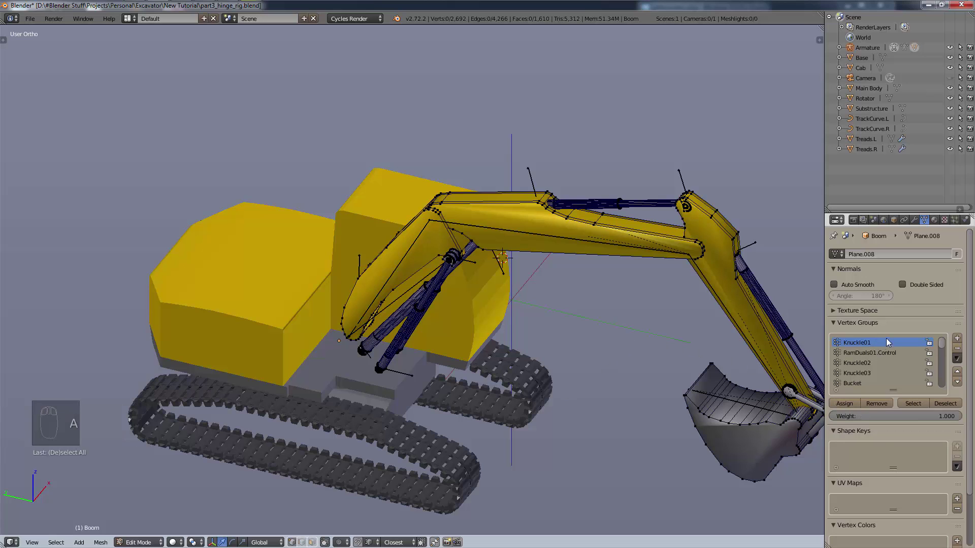
pyautogui.click(923, 404)
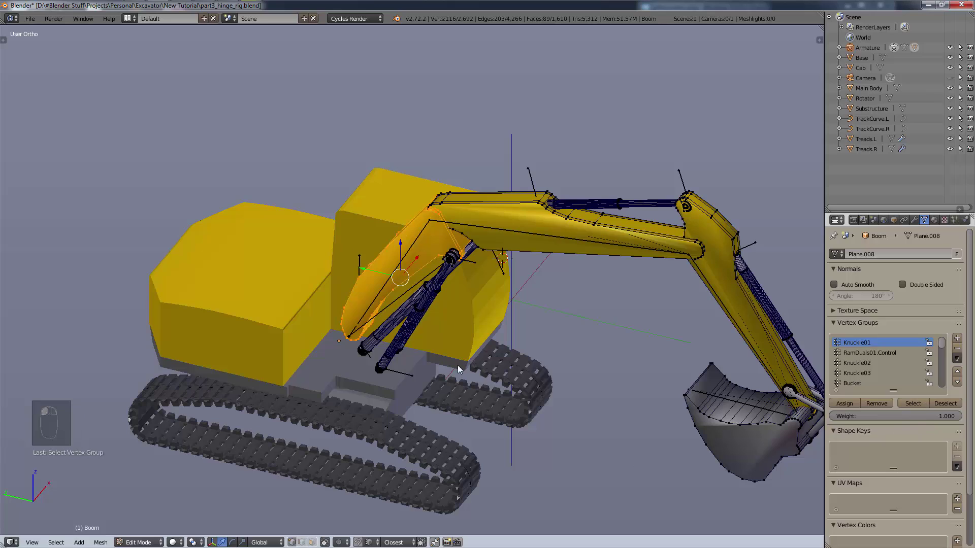
pyautogui.press('a')
# - Switch from the Boom mesh to the Armature in Pose Mode and select the Knuckle01 bone
pyautogui.scroll(3, 449, 331)
pyautogui.scroll(2, 449, 331)
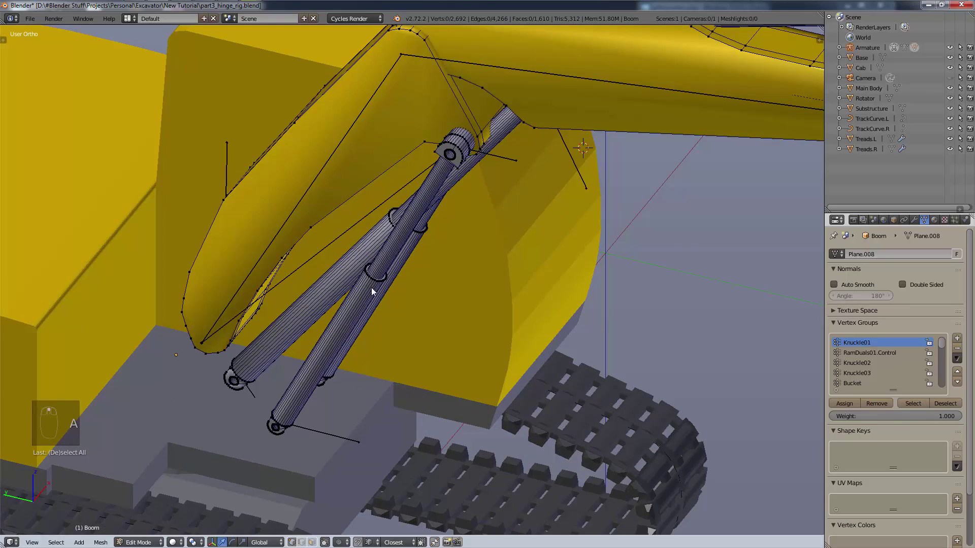
pyautogui.moveTo(358, 372); pyautogui.dragTo(380, 333, button='middle')
pyautogui.keyDown('shift'); pyautogui.moveTo(447, 269); pyautogui.dragTo(471, 267, button='middle'); pyautogui.keyUp('shift')
pyautogui.keyDown('shift'); pyautogui.moveTo(540, 111); pyautogui.dragTo(425, 299, button='middle'); pyautogui.keyUp('shift')
pyautogui.scroll(-3, 467, 272)
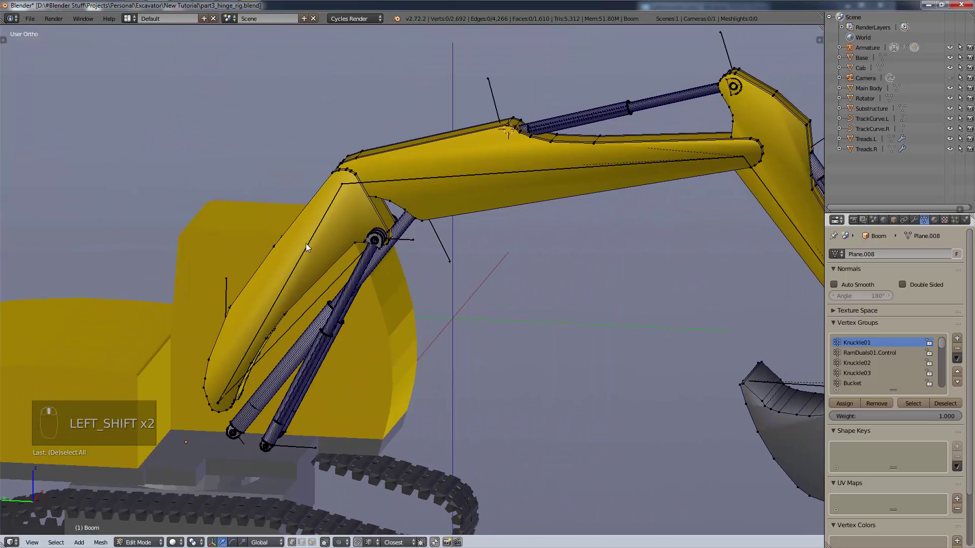
pyautogui.click(152, 542)
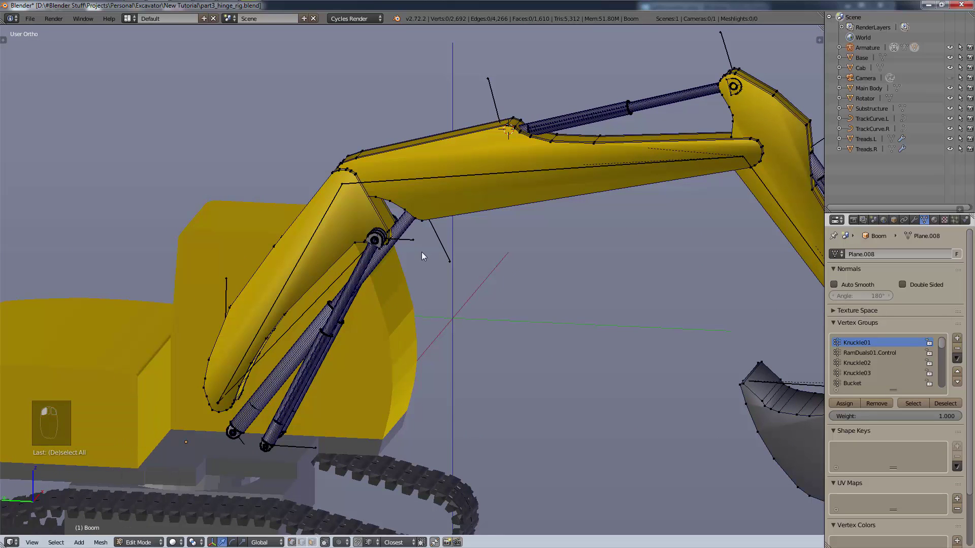
pyautogui.click(867, 48)
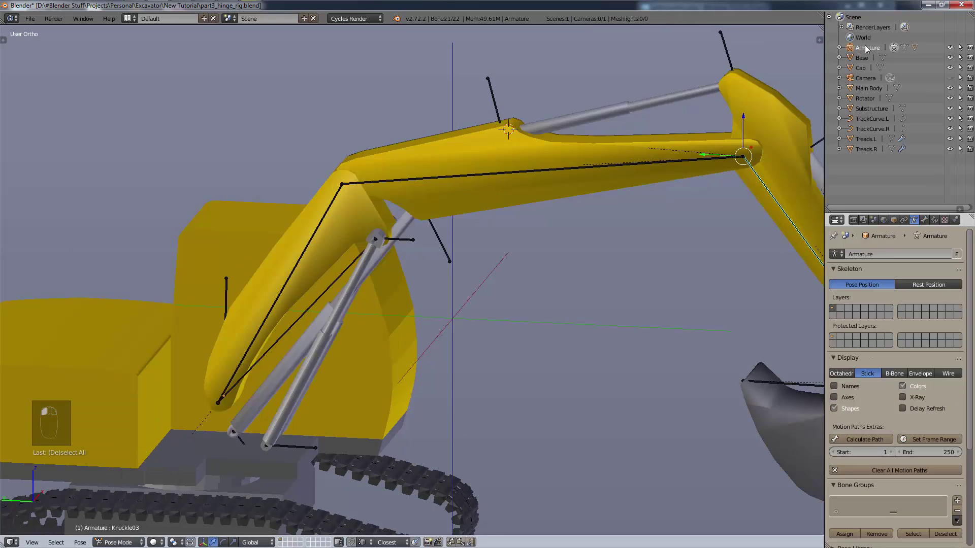
pyautogui.rightClick(322, 224)
# - Test-rotate the Knuckle01 bone freely and around the global X axis, cancelling each rotation
pyautogui.press('r')
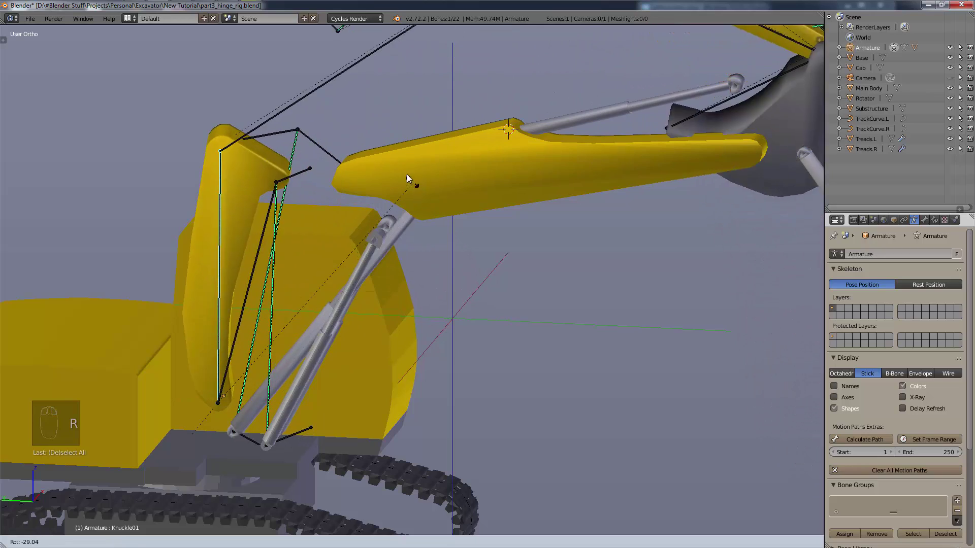
pyautogui.press('x')
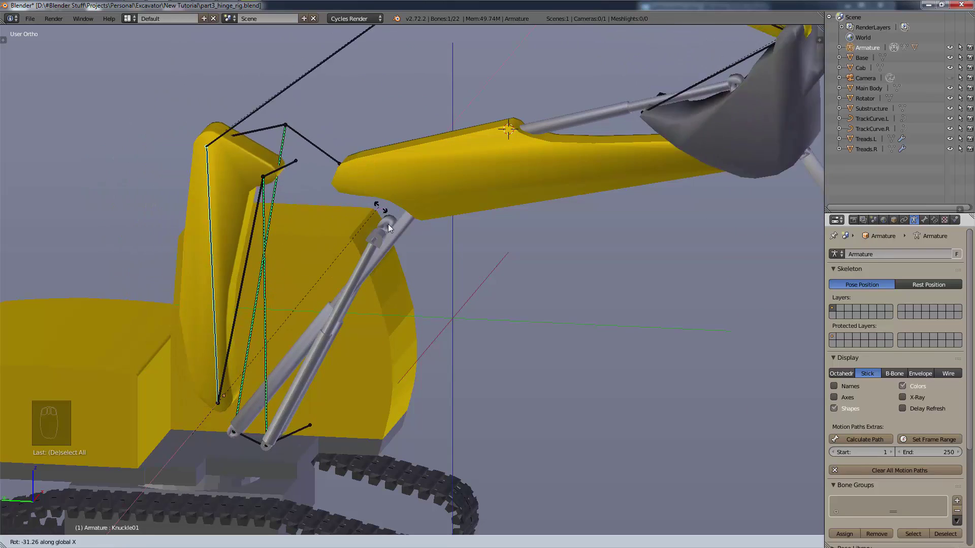
pyautogui.rightClick(487, 299)
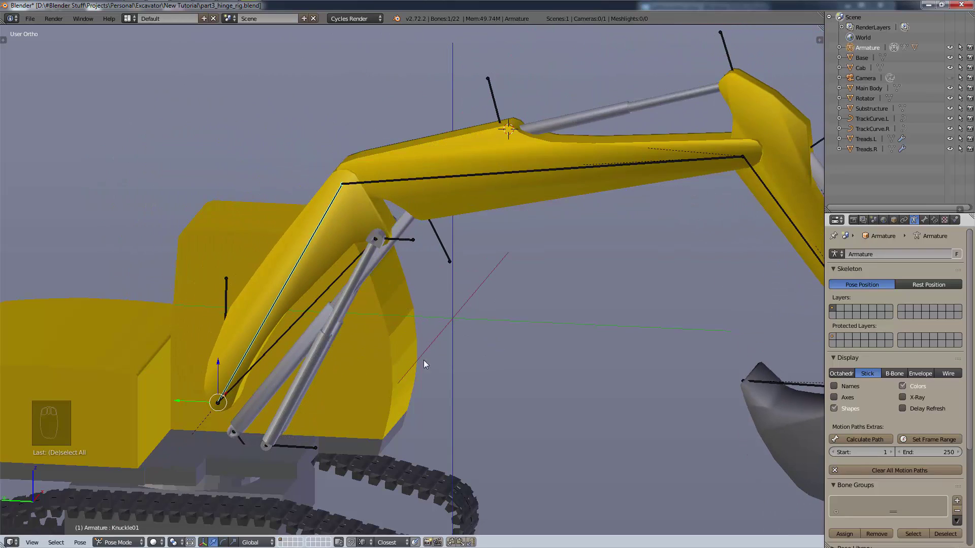
pyautogui.press('r')
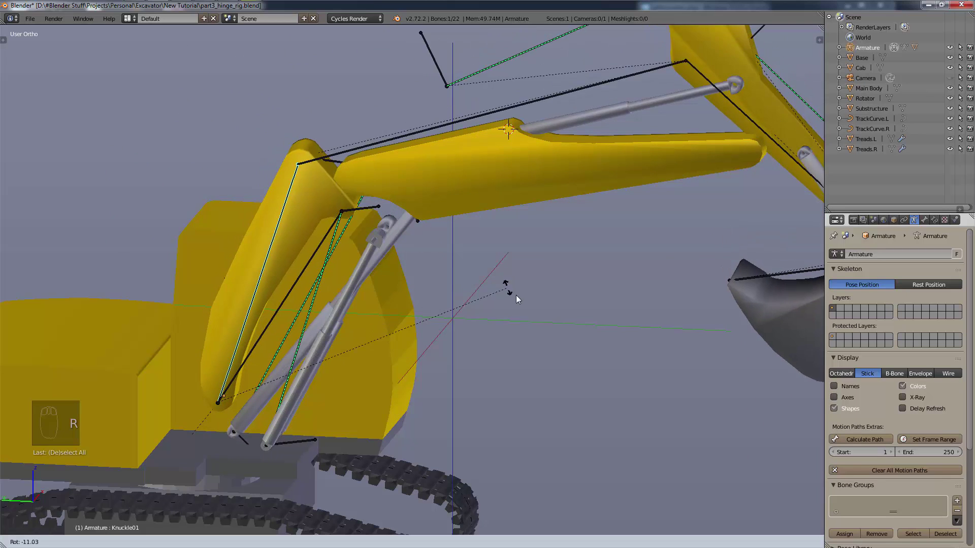
pyautogui.rightClick(485, 321)
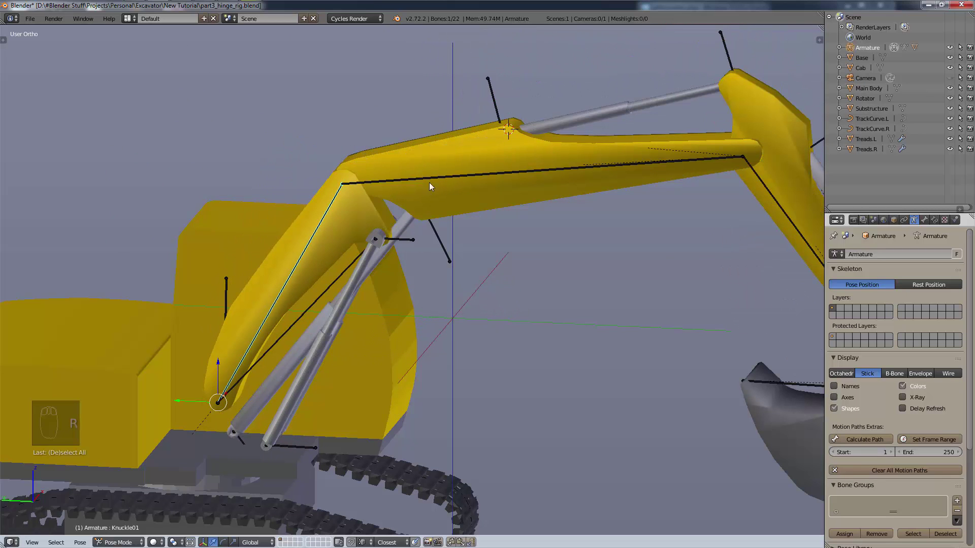
# - Return to the Boom mesh in Edit Mode and make Knuckle02 the active vertex group
pyautogui.rightClick(493, 150)
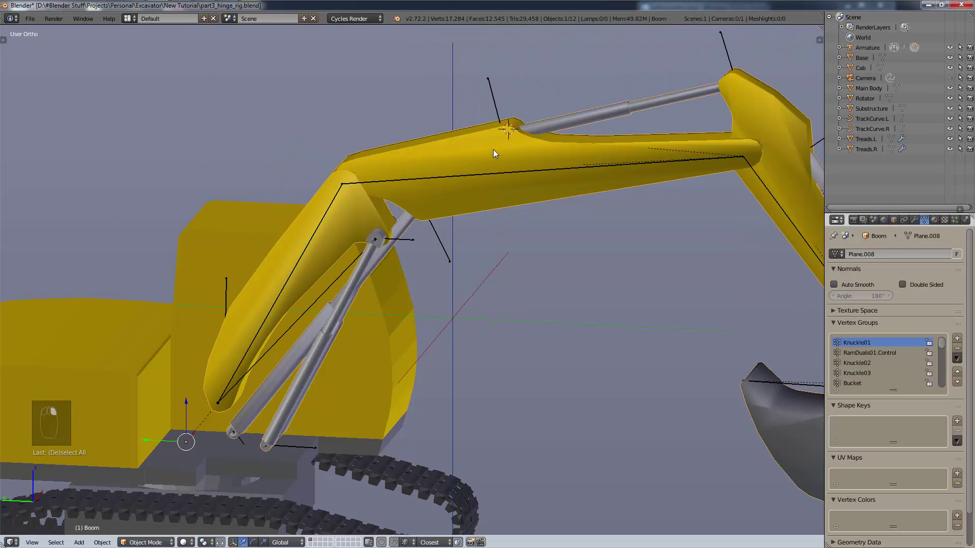
pyautogui.click(150, 542)
pyautogui.click(157, 519)
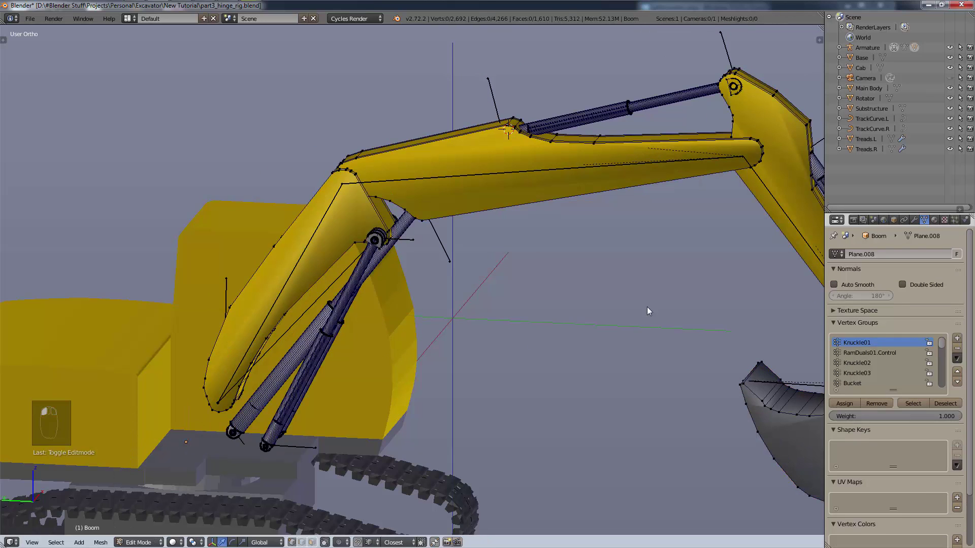
pyautogui.click(887, 353)
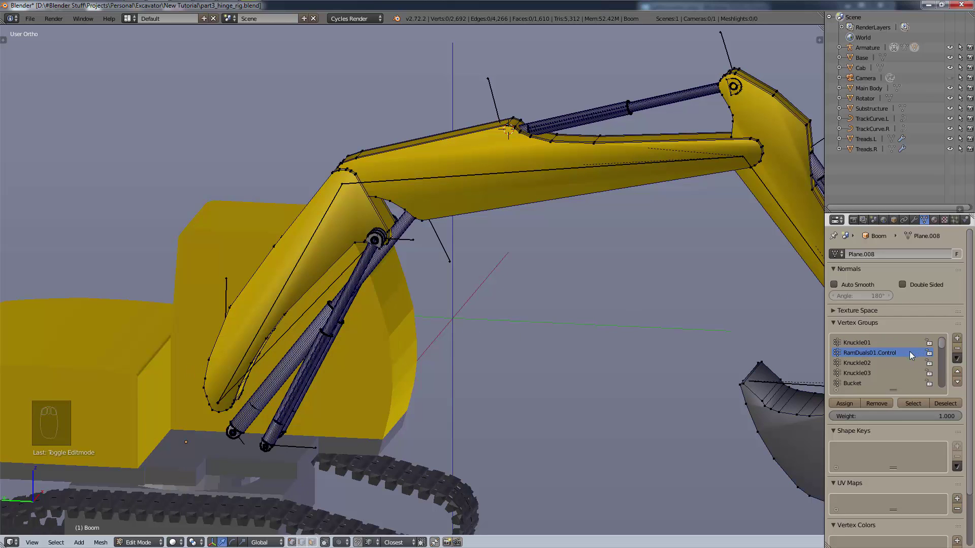
pyautogui.click(889, 363)
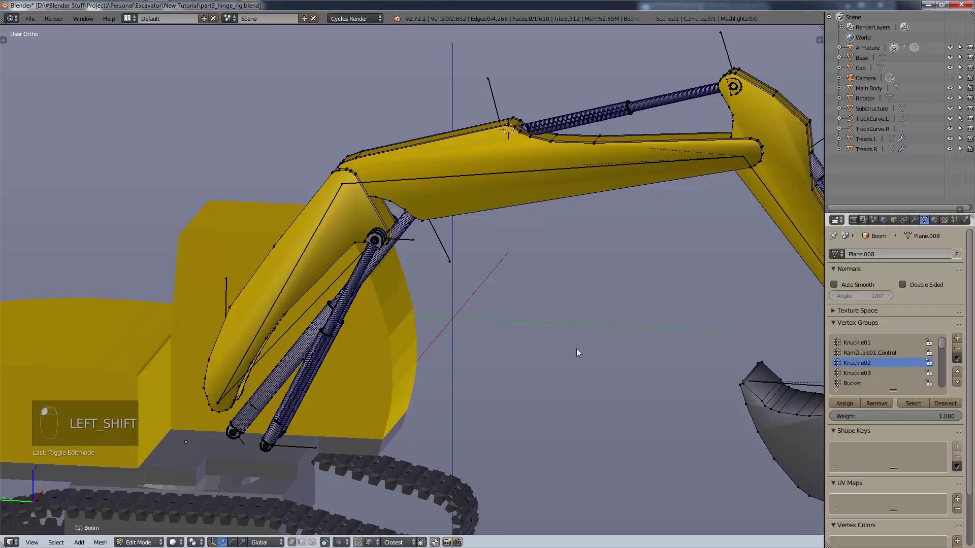
# - Select the geometry linked to a vertex on the middle boom section's upper edge, and start a trial move, cancelling it
pyautogui.keyDown('shift'); pyautogui.moveTo(577, 348); pyautogui.dragTo(510, 413, button='middle'); pyautogui.keyUp('shift')
pyautogui.rightClick(484, 213)
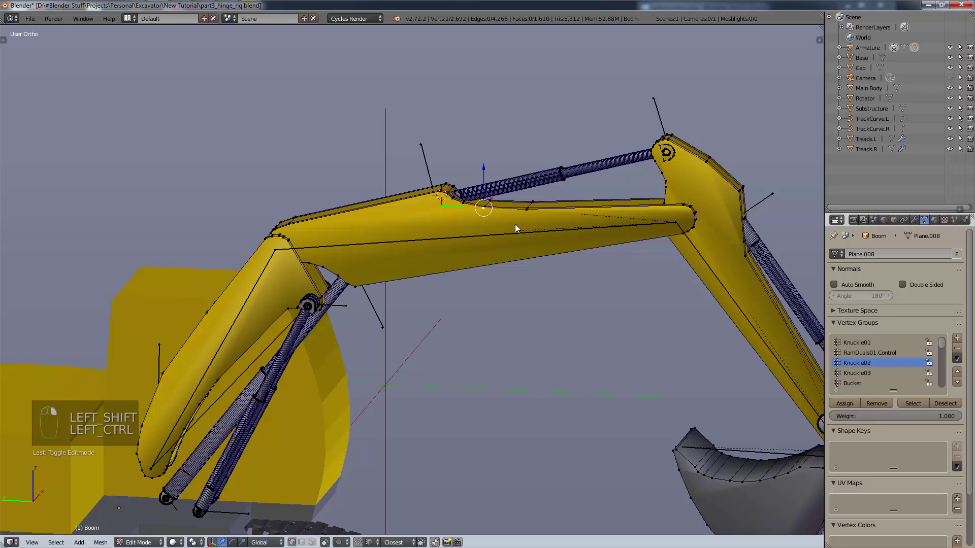
pyautogui.hotkey('ctrl', 'l')
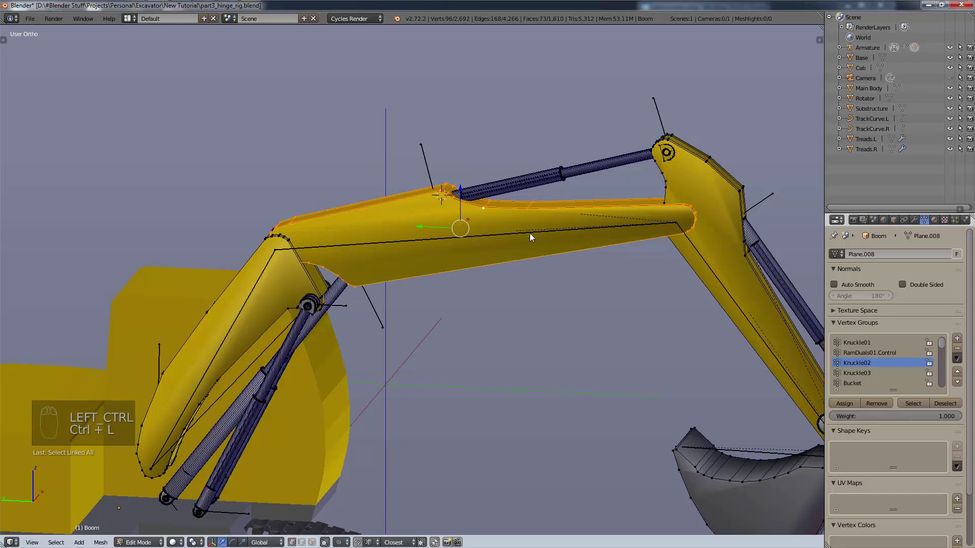
pyautogui.press('g')
pyautogui.rightClick(551, 282)
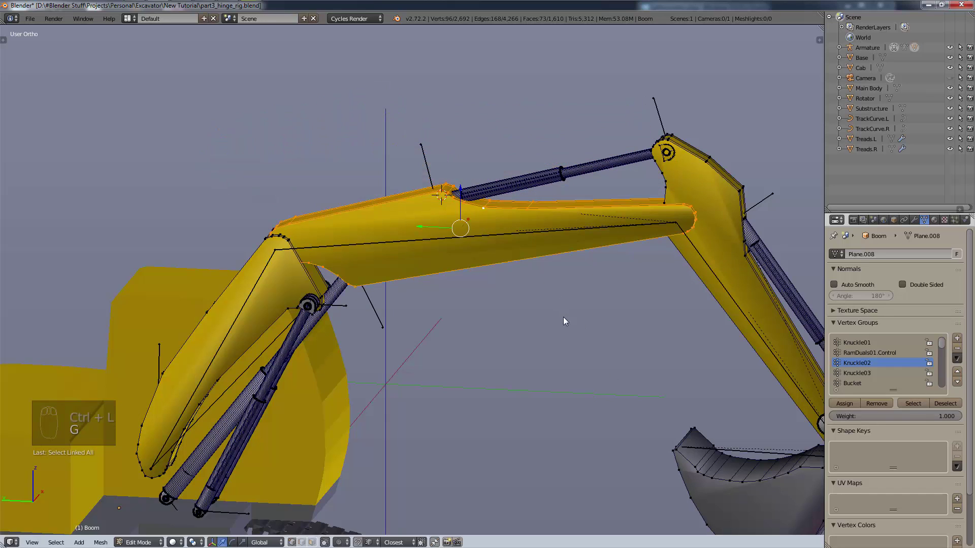
pyautogui.scroll(2, 563, 316)
pyautogui.moveTo(561, 242); pyautogui.dragTo(549, 266, button='middle')
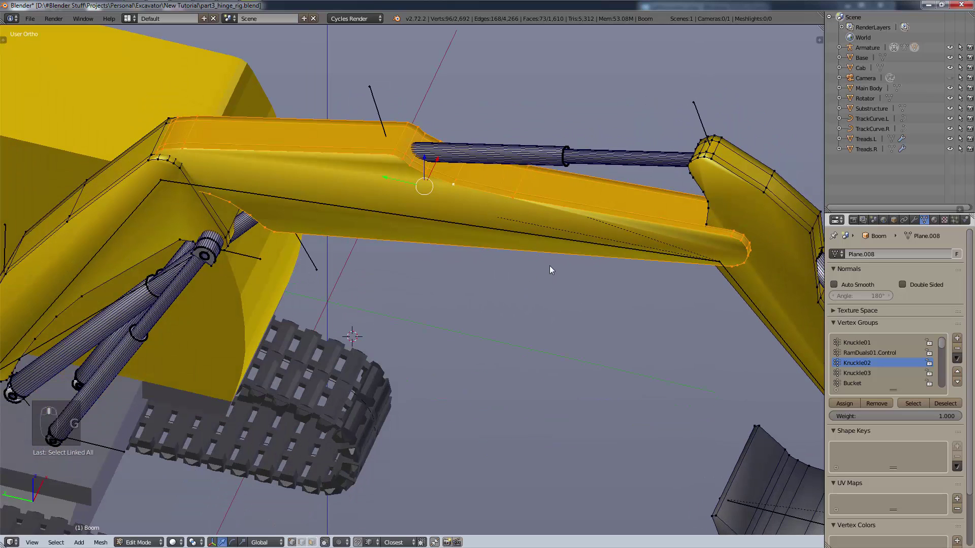
# - Extend the selection to all linked geometry of the middle boom section, trial-move it away from the arm and cancel the move
pyautogui.press('ctrl')
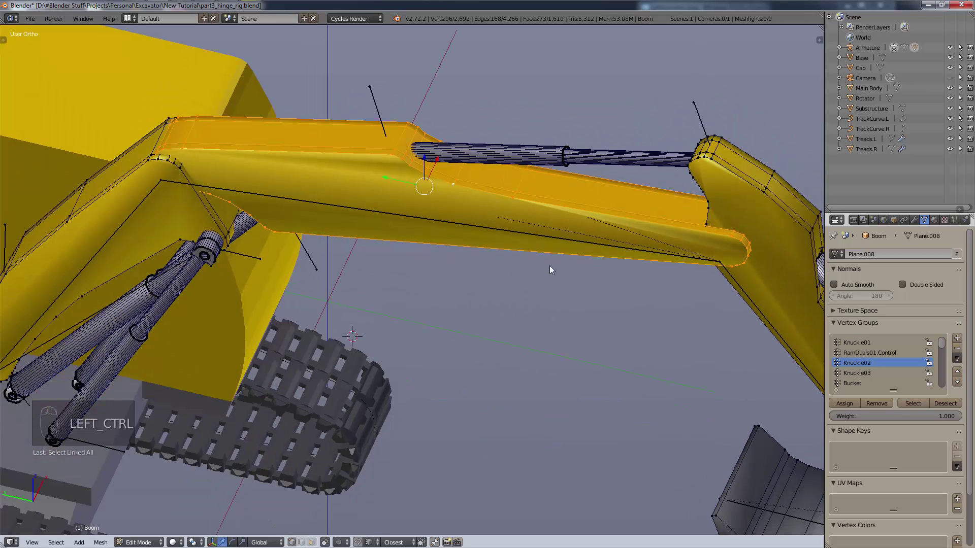
pyautogui.hotkey('ctrl', 'l')
pyautogui.hotkey('ctrl', 'l')
pyautogui.moveTo(550, 266); pyautogui.dragTo(407, 330, button='middle')
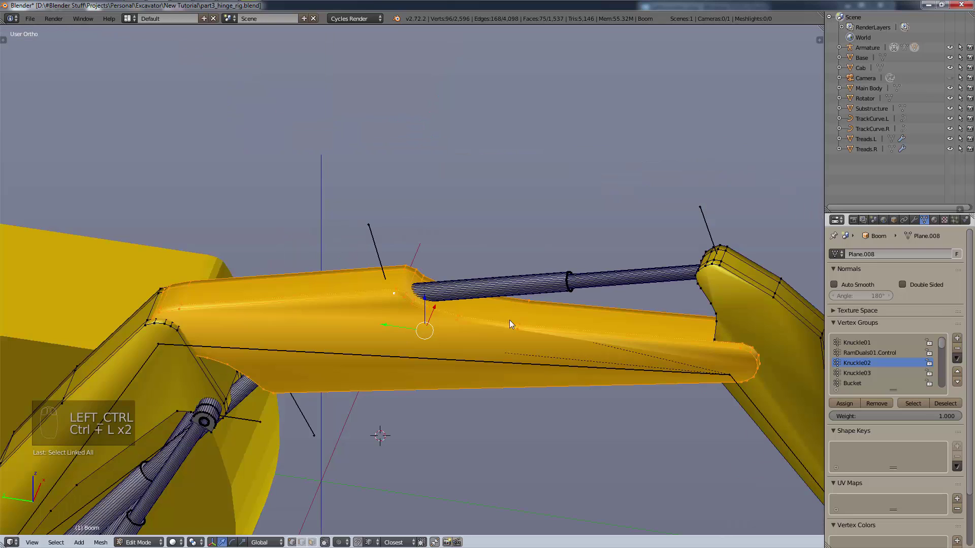
pyautogui.scroll(-2, 510, 325)
pyautogui.press('g')
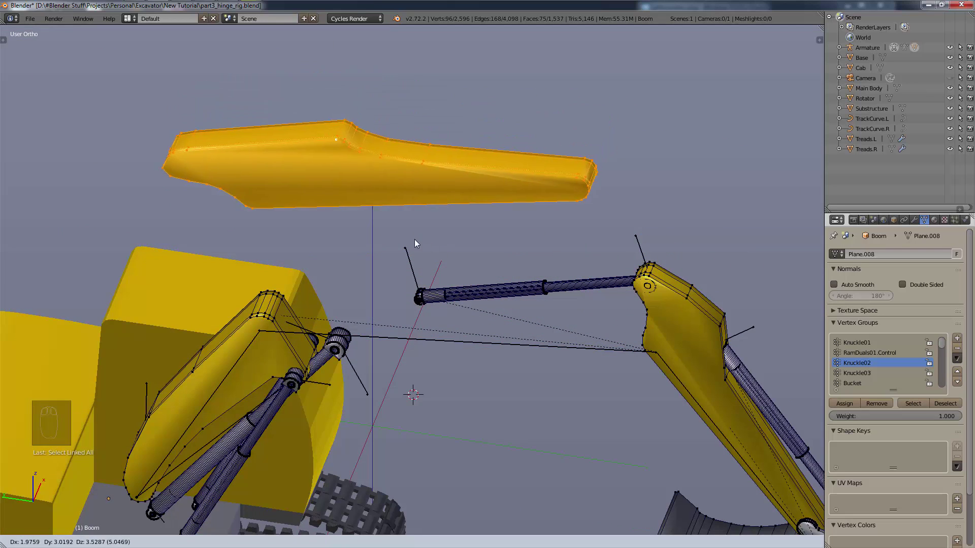
pyautogui.rightClick(455, 272)
pyautogui.scroll(-8, 592, 324)
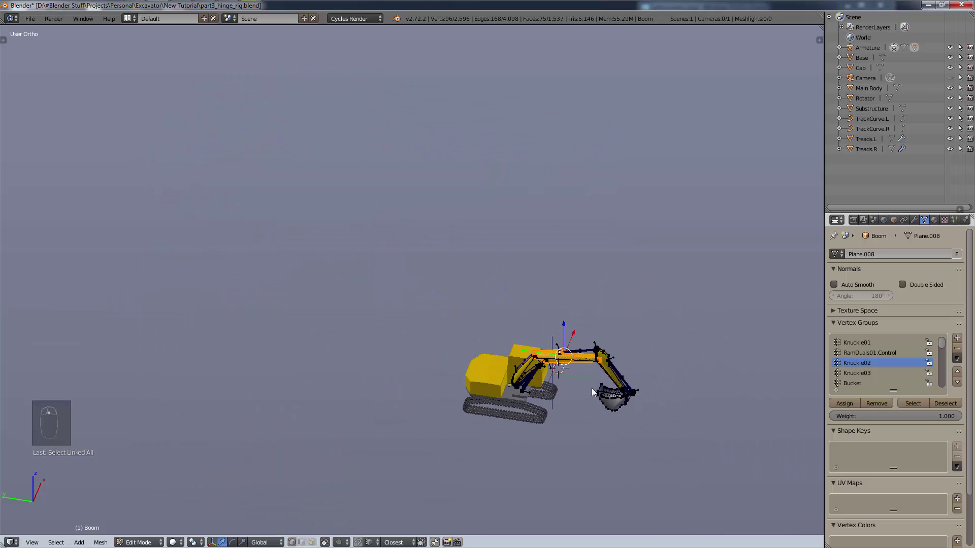
pyautogui.scroll(8, 606, 367)
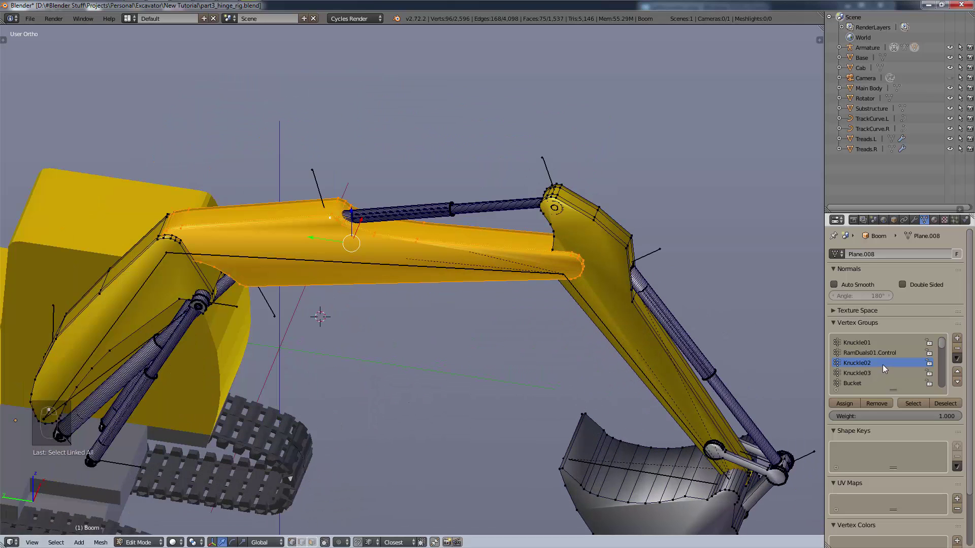
# - Assign the middle boom section to the Knuckle02 vertex group, check it by reselecting the group's vertices, and clear the selection
pyautogui.click(854, 402)
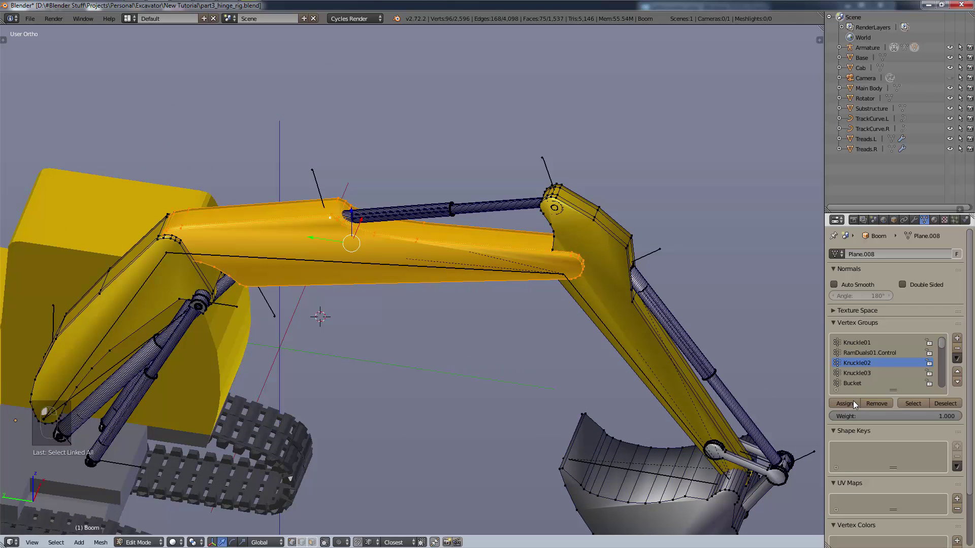
pyautogui.click(937, 403)
pyautogui.click(925, 403)
pyautogui.click(948, 402)
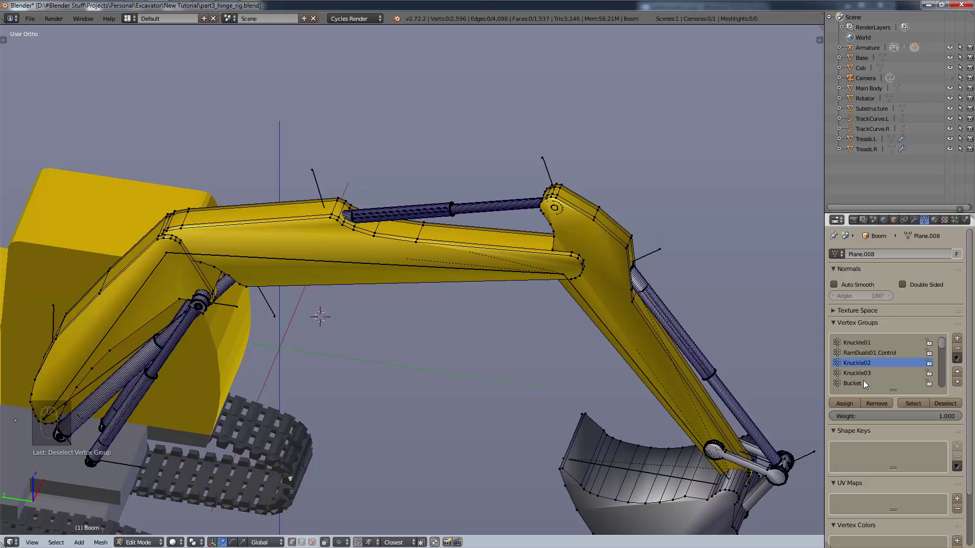
# - Check the Knuckle03 and Bucket vertex groups by selecting and deselecting the vertices of each
pyautogui.click(881, 374)
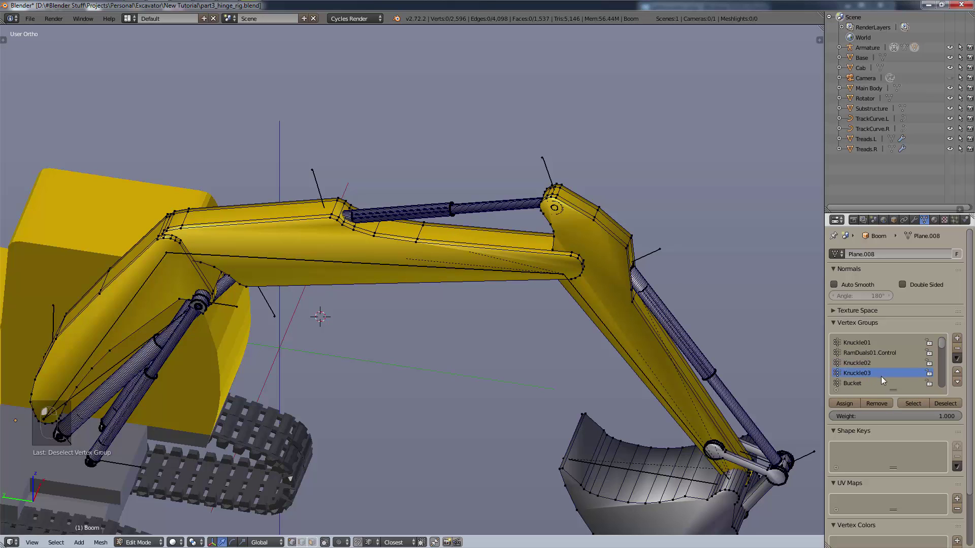
pyautogui.click(922, 406)
pyautogui.click(941, 406)
pyautogui.click(883, 383)
pyautogui.click(916, 403)
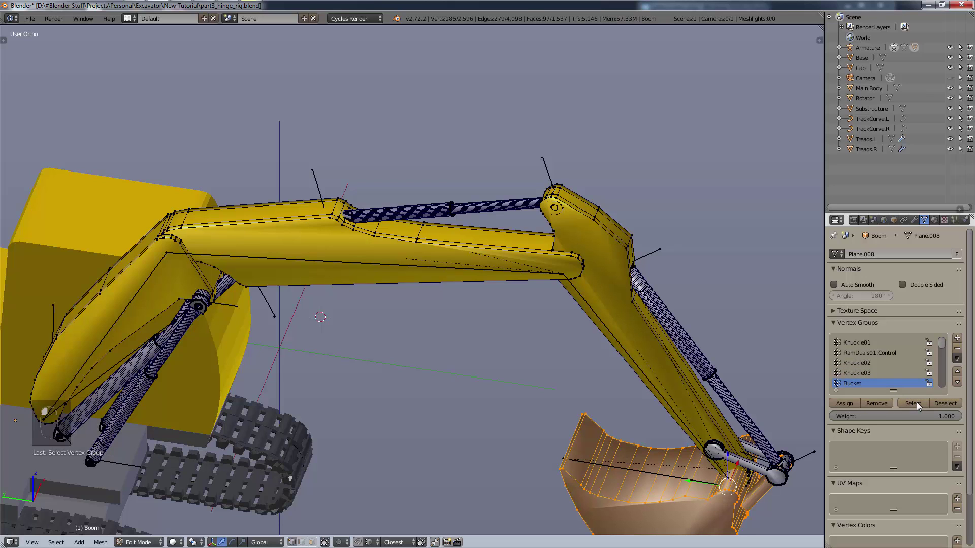
pyautogui.click(943, 403)
# - Make Ram04.buckethinge the active vertex group
pyautogui.scroll(-3, 902, 370)
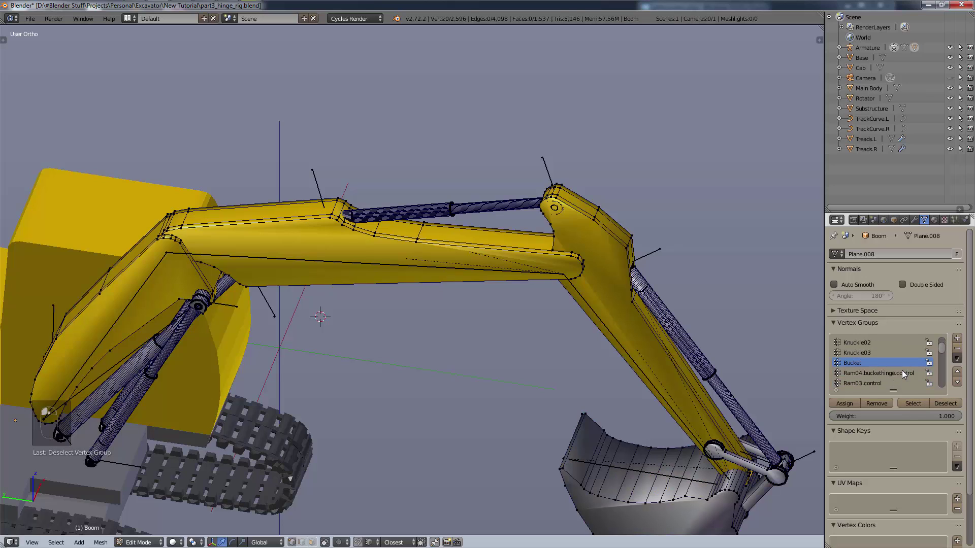
pyautogui.scroll(-1, 897, 373)
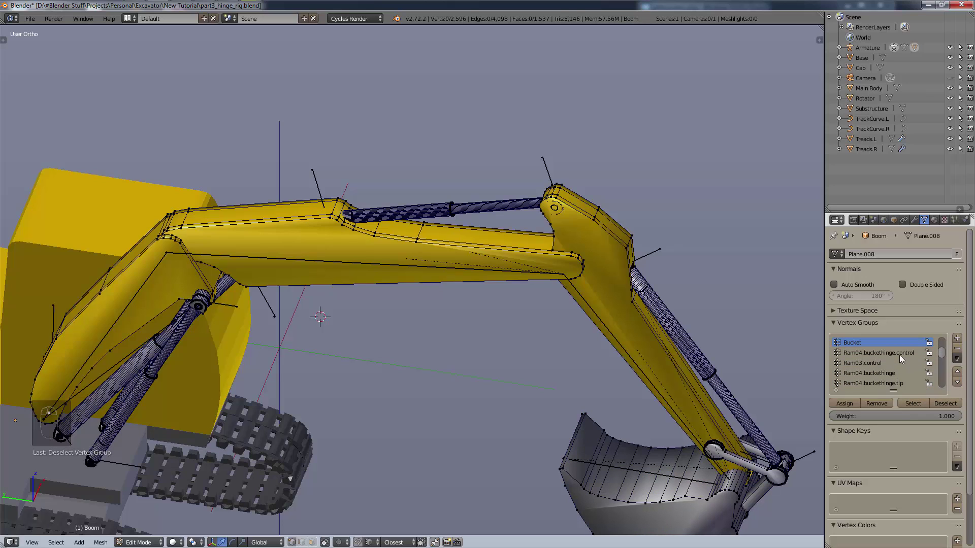
pyautogui.click(891, 366)
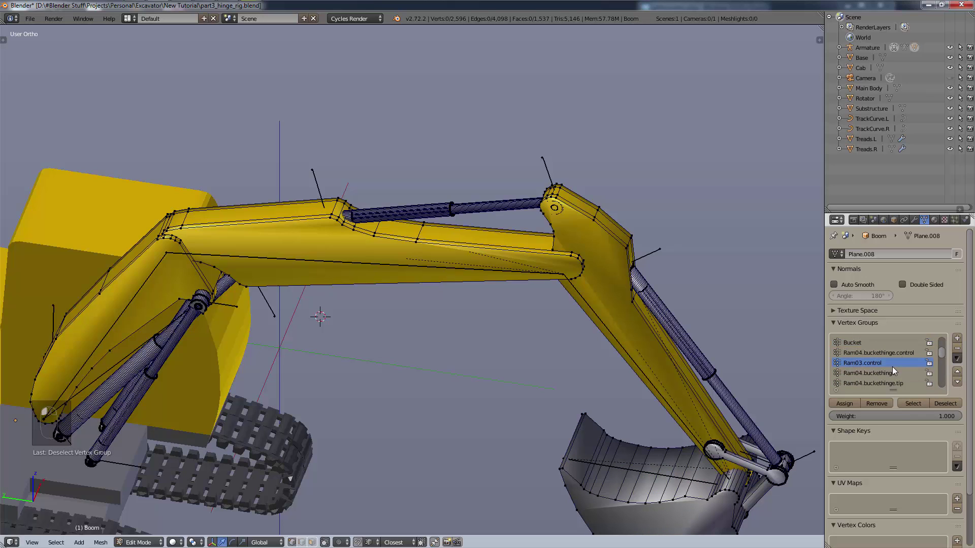
pyautogui.scroll(-2, 891, 368)
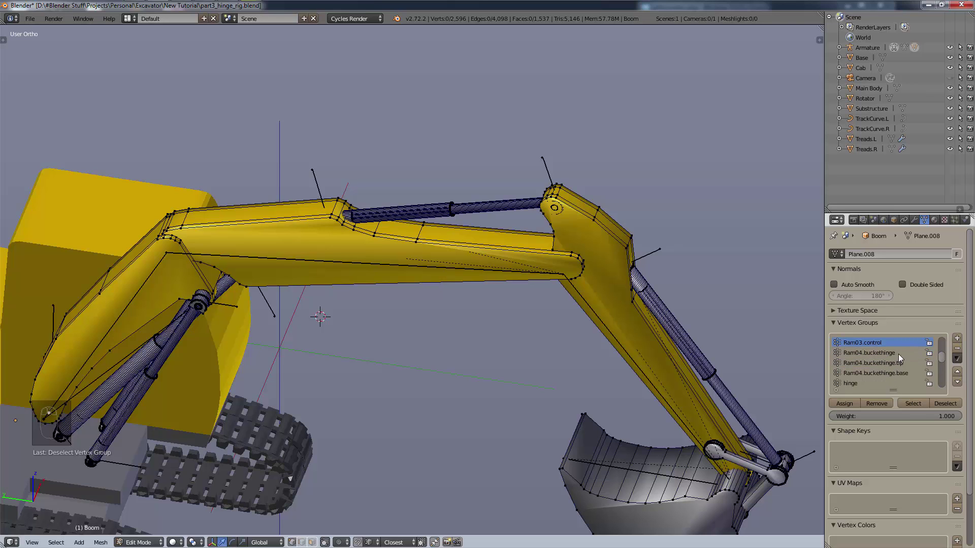
pyautogui.click(897, 354)
# - Turn off limiting selection to visible geometry so hidden vertices around the bucket hinge and its ram can be selected
pyautogui.scroll(-2, 696, 382)
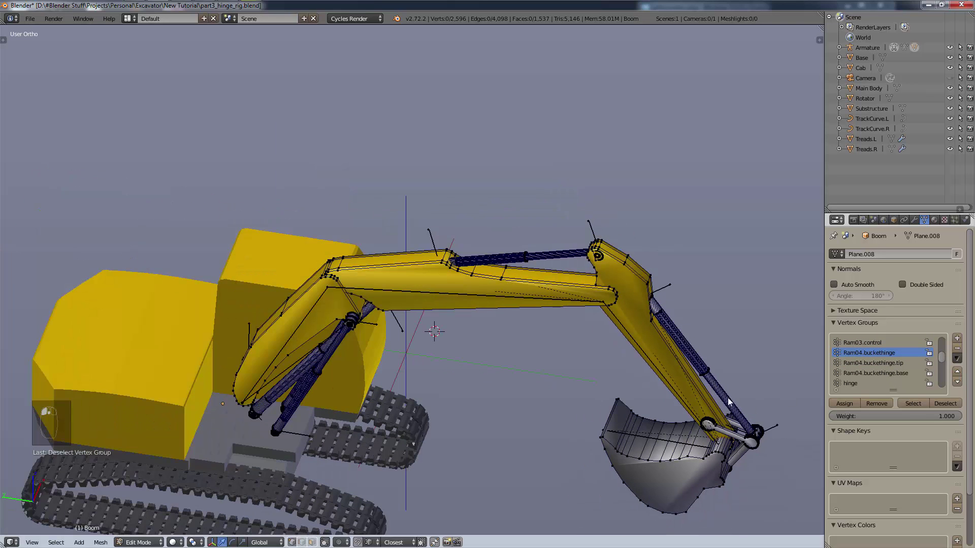
pyautogui.keyDown('shift'); pyautogui.moveTo(729, 402); pyautogui.dragTo(546, 325, button='middle'); pyautogui.keyUp('shift')
pyautogui.scroll(4, 556, 329)
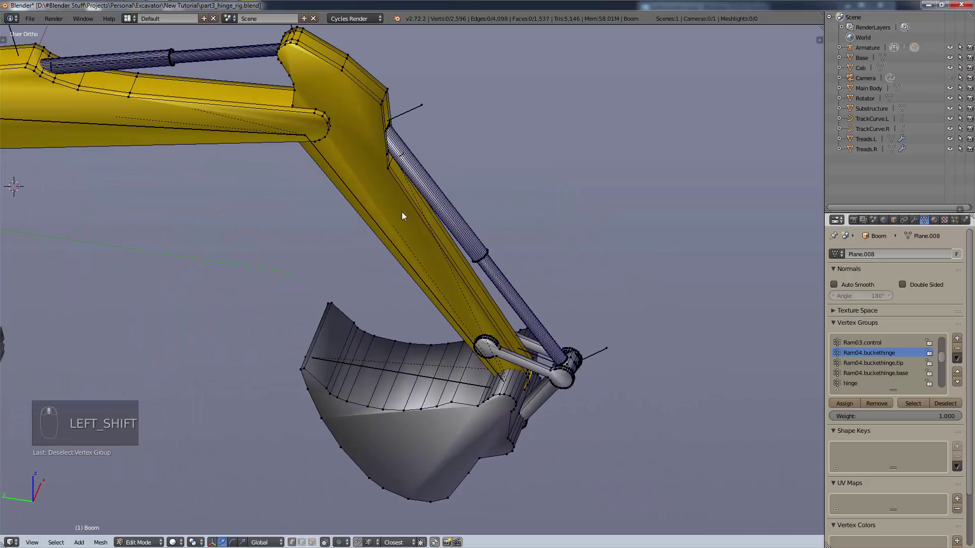
pyautogui.scroll(4, 401, 212)
pyautogui.scroll(-2, 631, 405)
pyautogui.moveTo(633, 407); pyautogui.dragTo(671, 387, button='middle')
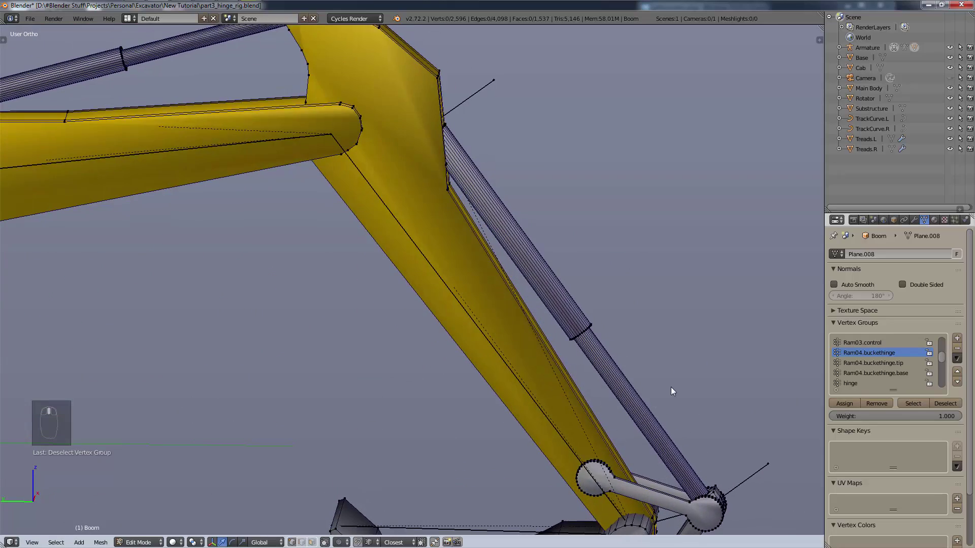
pyautogui.keyDown('shift'); pyautogui.moveTo(676, 421); pyautogui.dragTo(565, 400, button='middle'); pyautogui.keyUp('shift')
pyautogui.scroll(-1, 570, 400)
pyautogui.scroll(2, 523, 388)
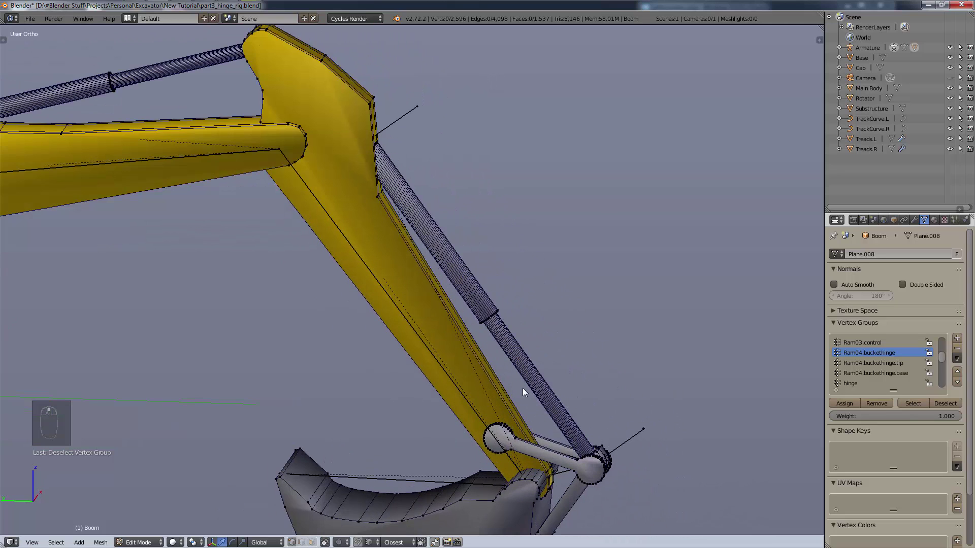
pyautogui.scroll(1, 522, 388)
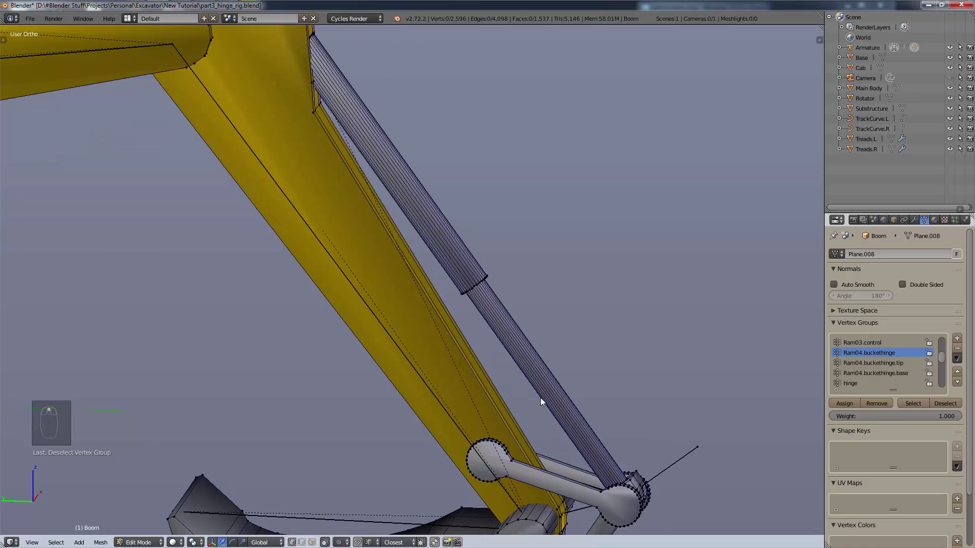
pyautogui.keyDown('shift'); pyautogui.moveTo(572, 439); pyautogui.dragTo(523, 386, button='middle'); pyautogui.keyUp('shift')
pyautogui.scroll(1, 530, 418)
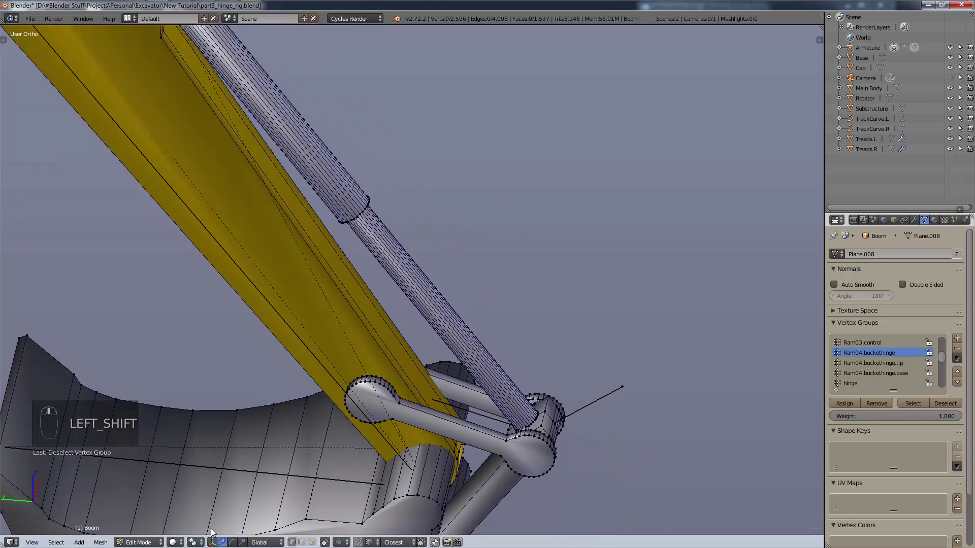
pyautogui.click(326, 543)
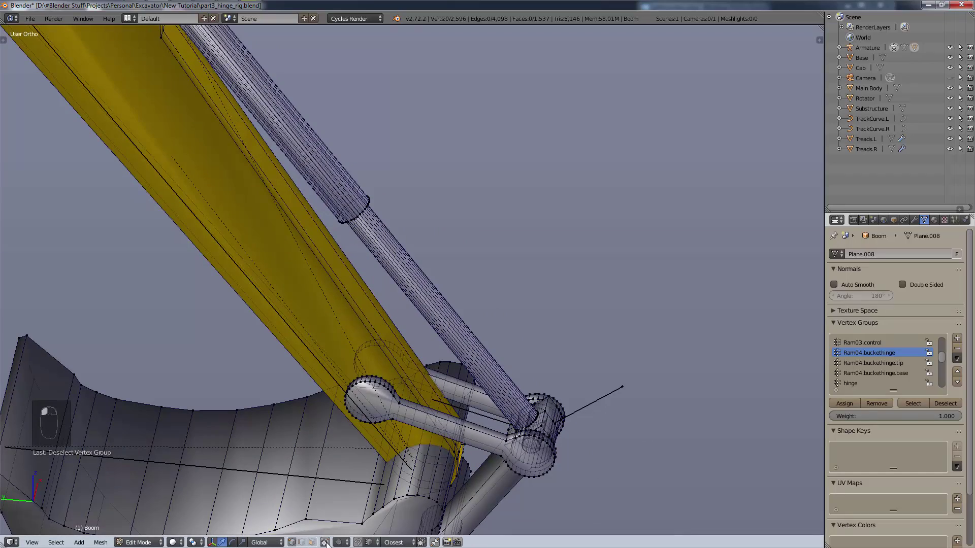
# - Show the arm and bucket in the right-side orthographic view
pyautogui.scroll(3, 544, 459)
pyautogui.moveTo(545, 376); pyautogui.dragTo(568, 419, button='middle')
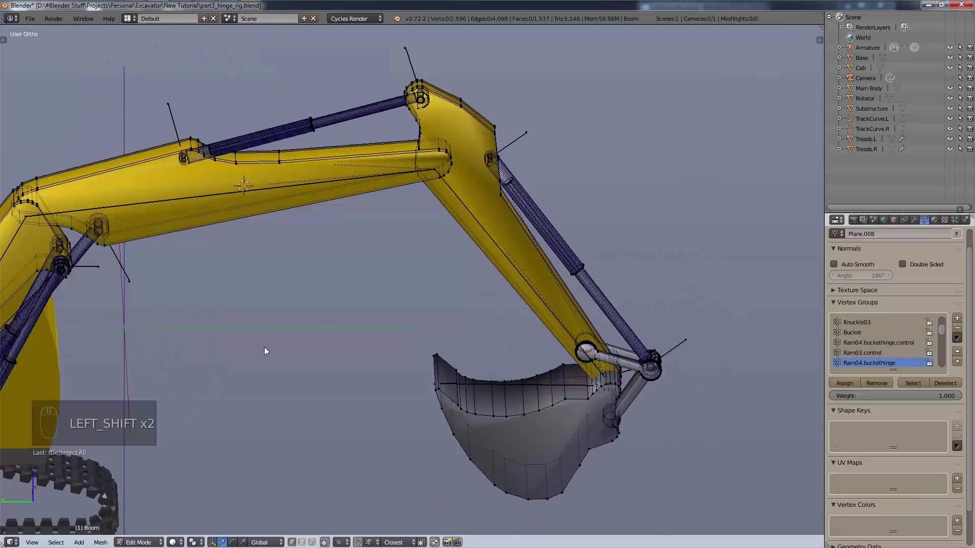
pyautogui.press('KP_3')
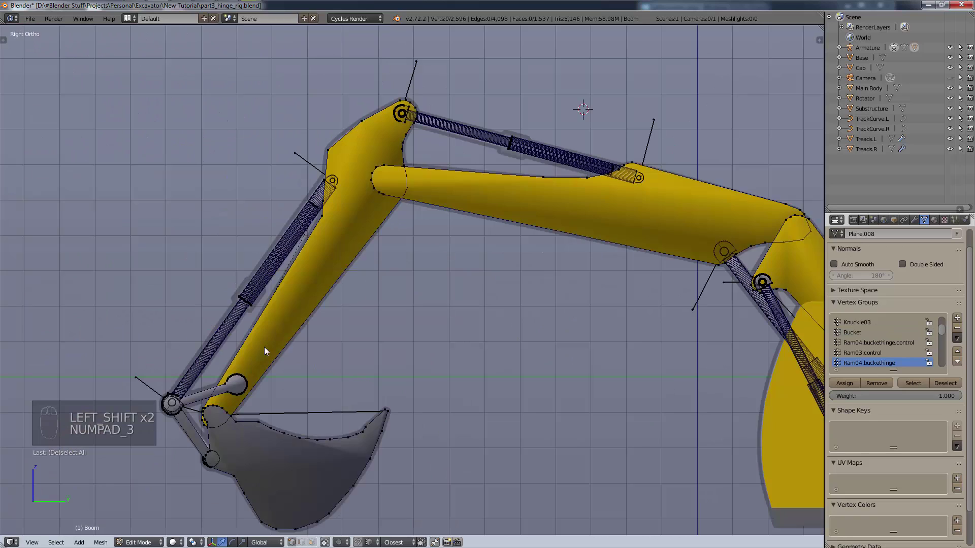
# - Make RamDuals01.Control the active vertex group and examine the dual boom rams and their mounts from the excavator's left side
pyautogui.press('ctrl+KP_3')
pyautogui.keyDown('shift'); pyautogui.moveTo(266, 348); pyautogui.dragTo(621, 348, button='middle'); pyautogui.keyUp('shift')
pyautogui.scroll(3, 620, 344)
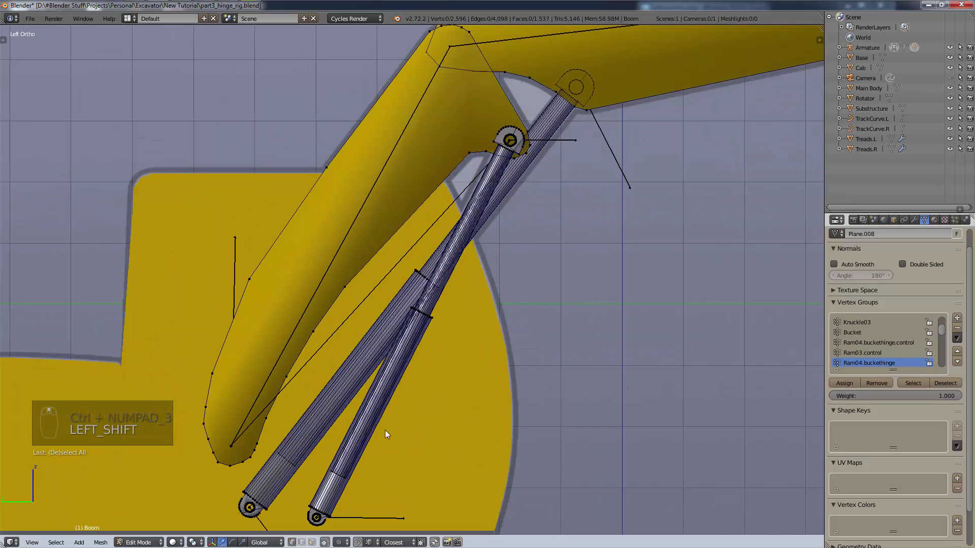
pyautogui.scroll(3, 900, 348)
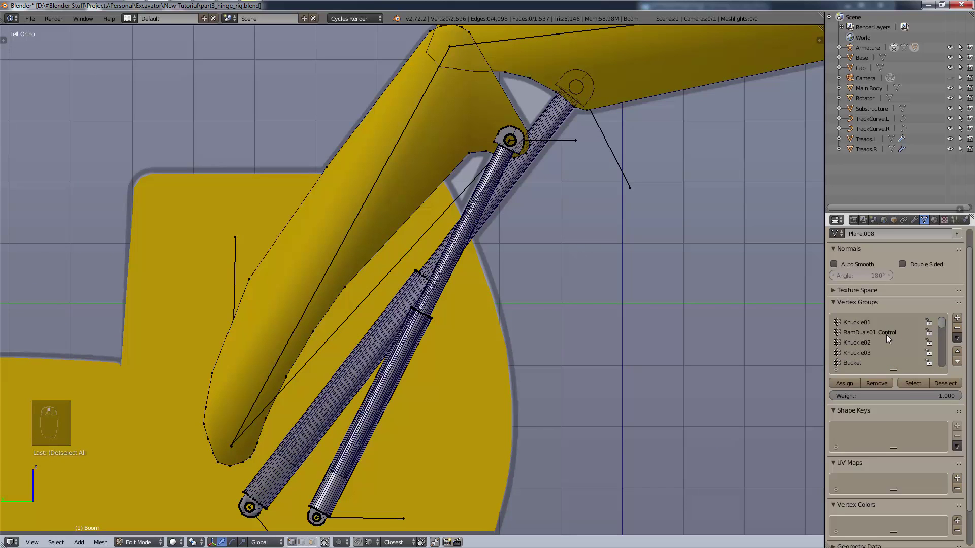
pyautogui.click(886, 333)
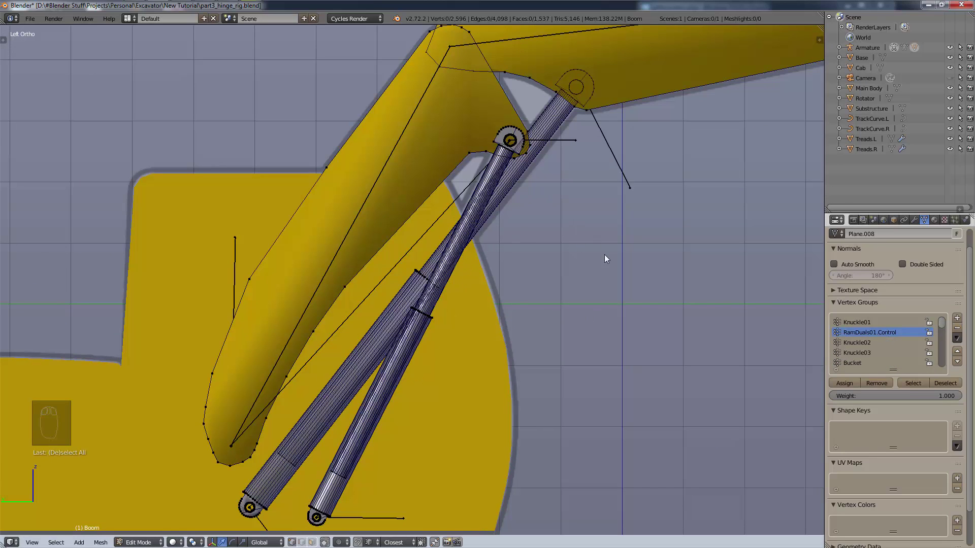
pyautogui.click(576, 245)
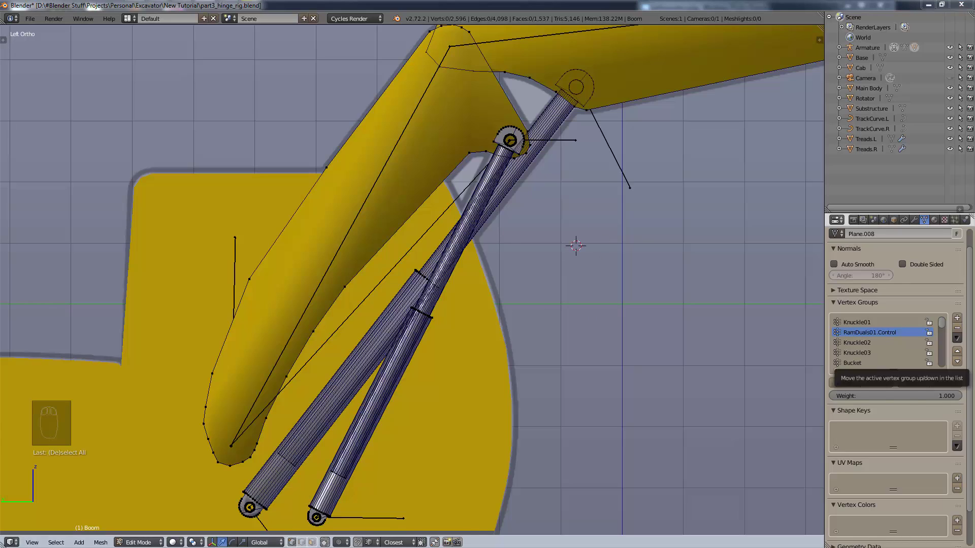
pyautogui.moveTo(541, 263); pyautogui.dragTo(498, 320, button='middle')
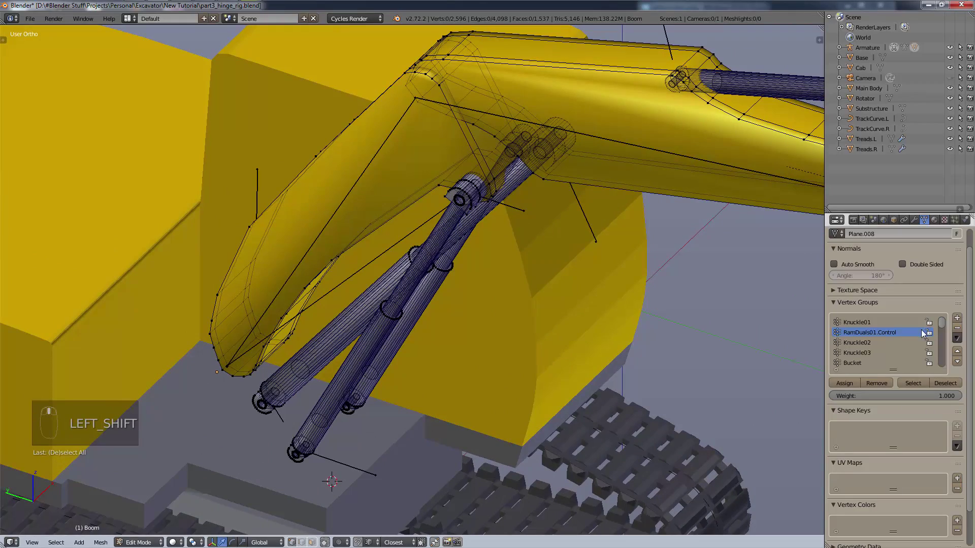
pyautogui.scroll(-5, 916, 340)
pyautogui.scroll(5, 910, 355)
pyautogui.click(888, 332)
pyautogui.scroll(8, 543, 202)
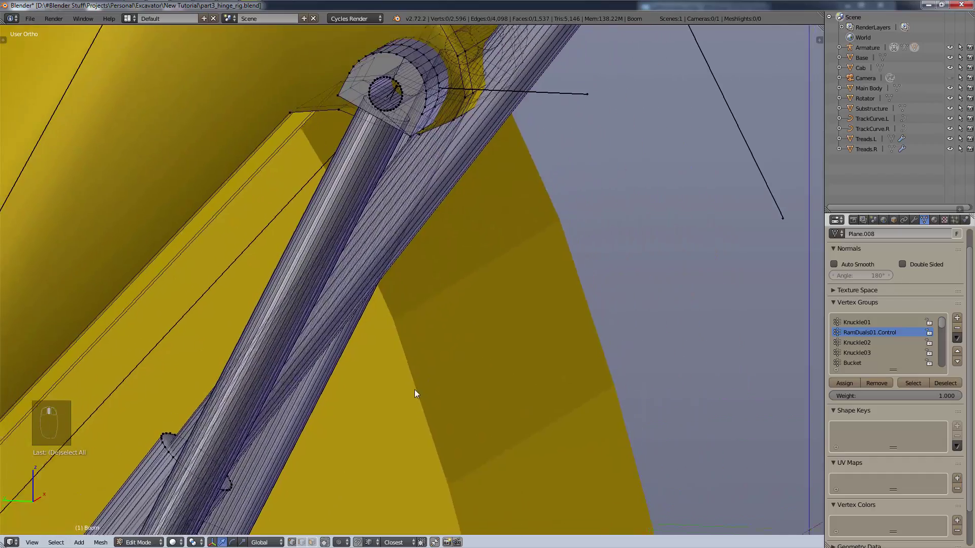
pyautogui.moveTo(415, 394); pyautogui.dragTo(418, 84, button='middle')
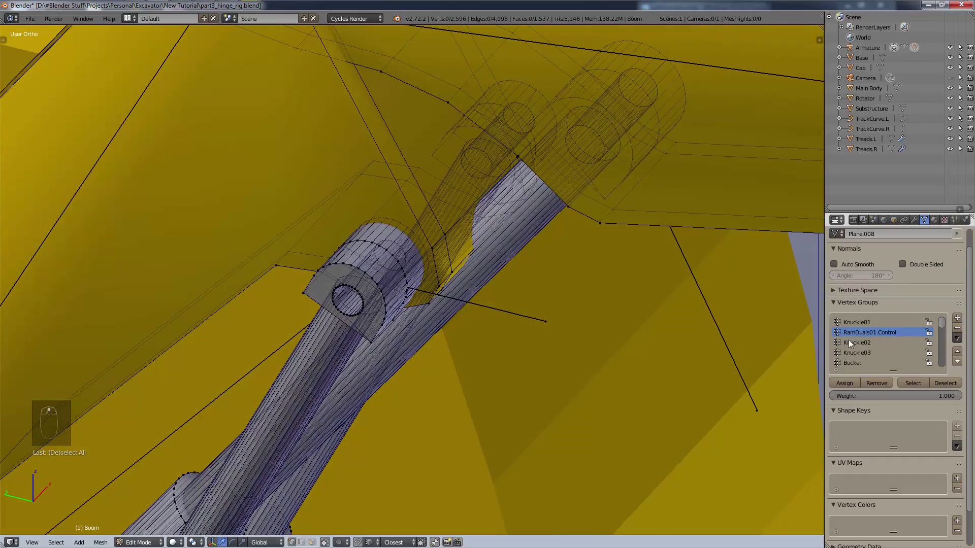
# - Look through the Boom mesh's vertex groups and make RamDuals.01.Tip the active one
pyautogui.scroll(-5, 899, 337)
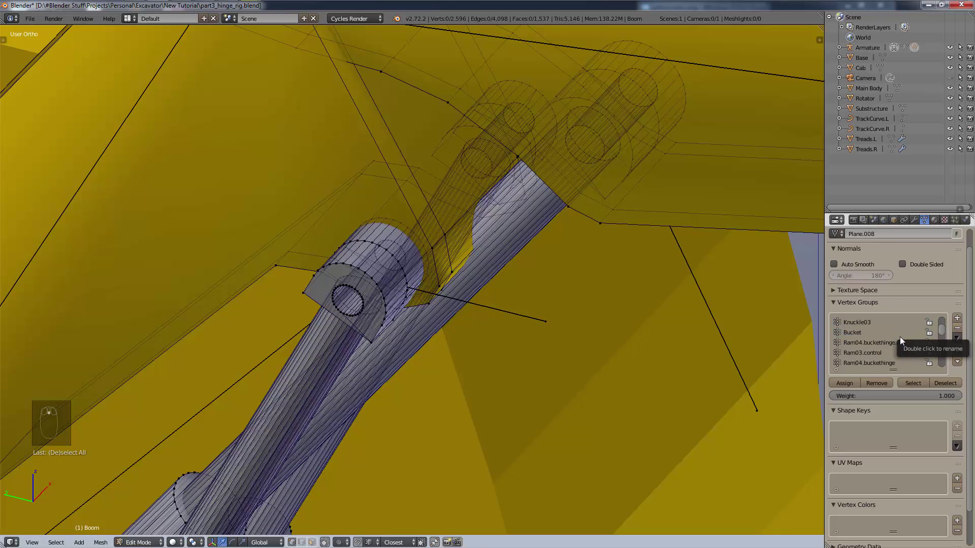
pyautogui.scroll(-5, 901, 340)
pyautogui.scroll(-2, 900, 340)
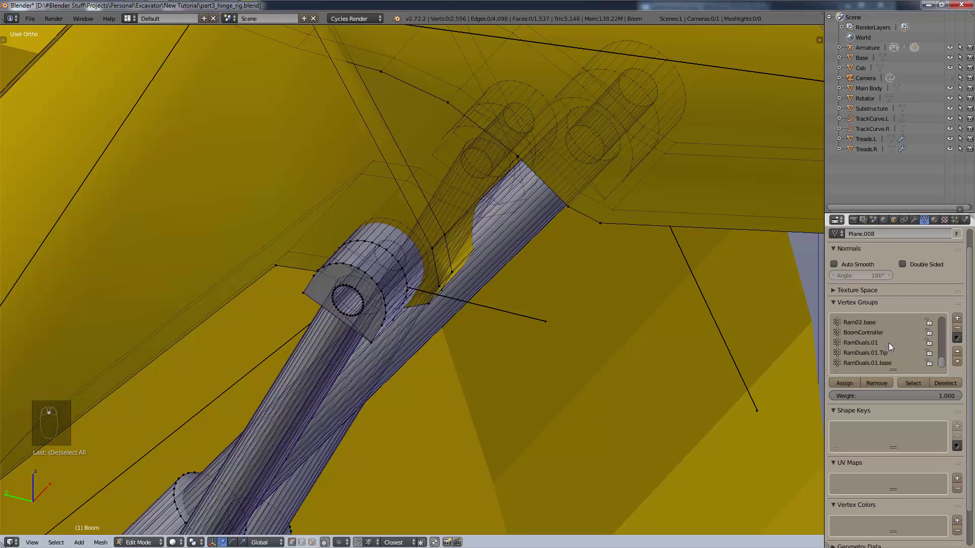
pyautogui.scroll(6, 890, 343)
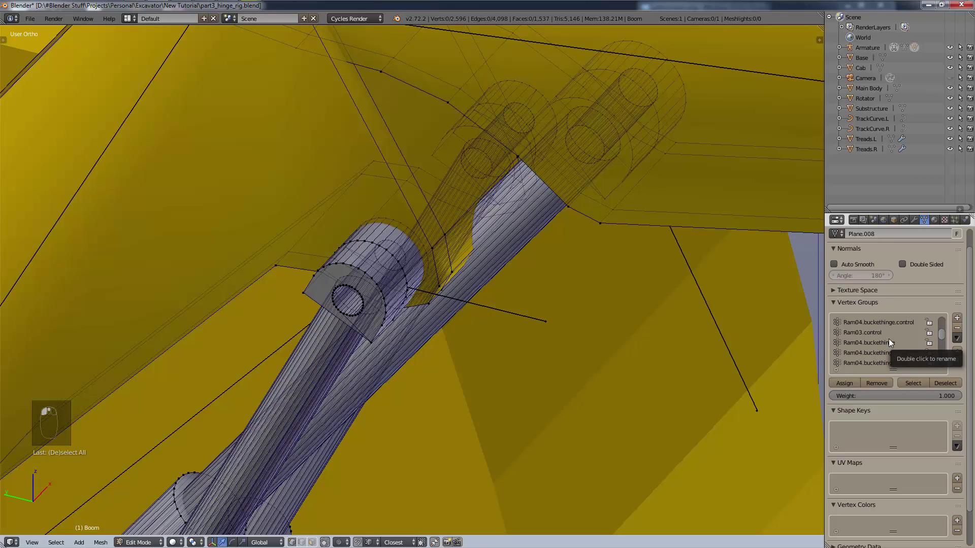
pyautogui.scroll(5, 888, 339)
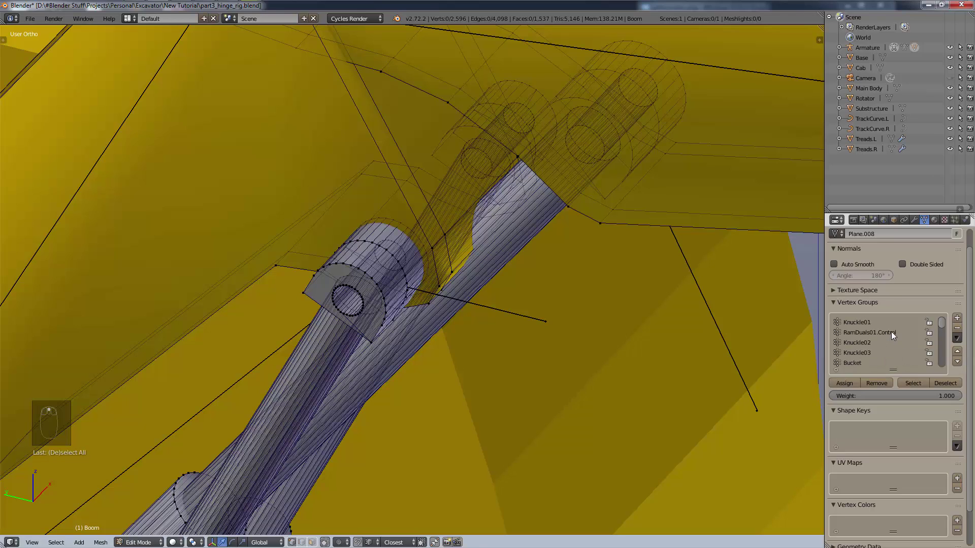
pyautogui.scroll(-4, 891, 338)
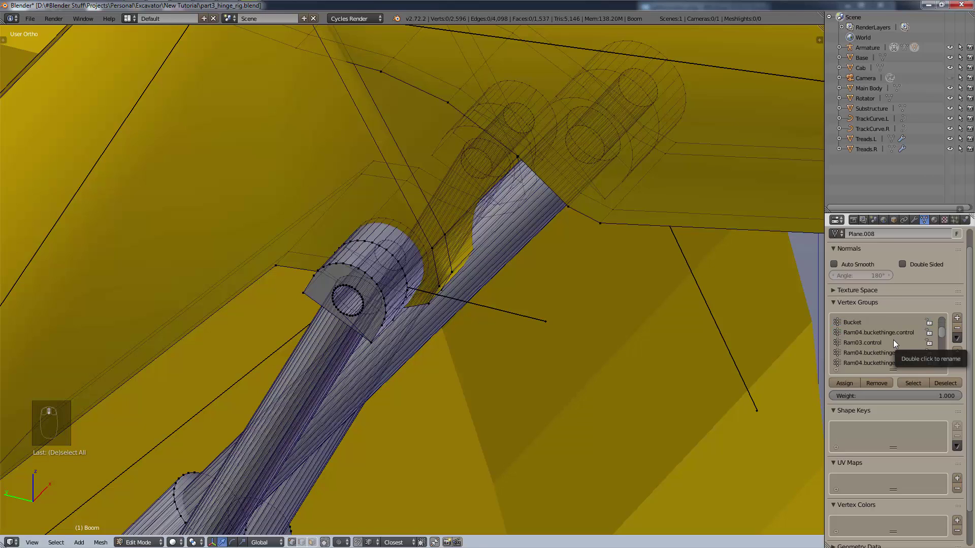
pyautogui.scroll(-6, 894, 340)
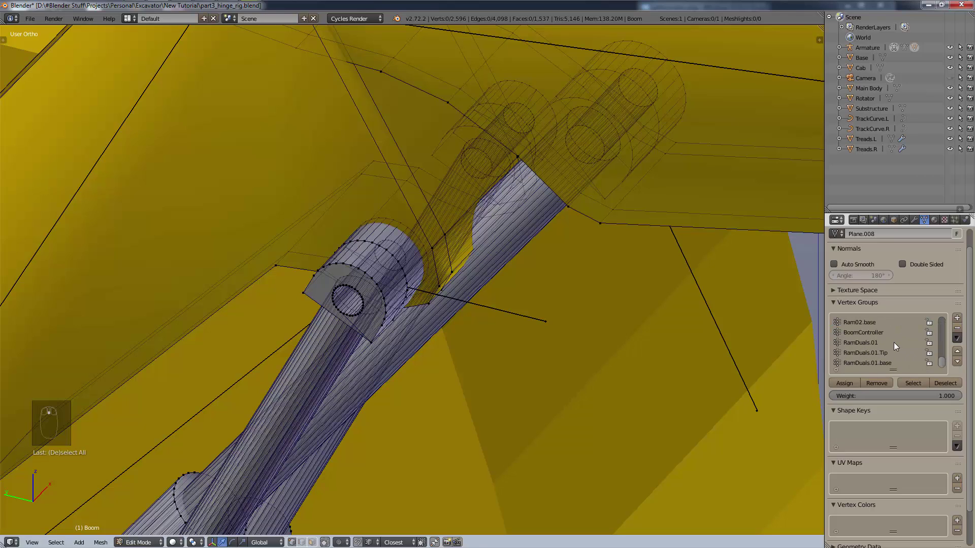
pyautogui.click(894, 342)
pyautogui.click(892, 351)
pyautogui.scroll(-1, 407, 325)
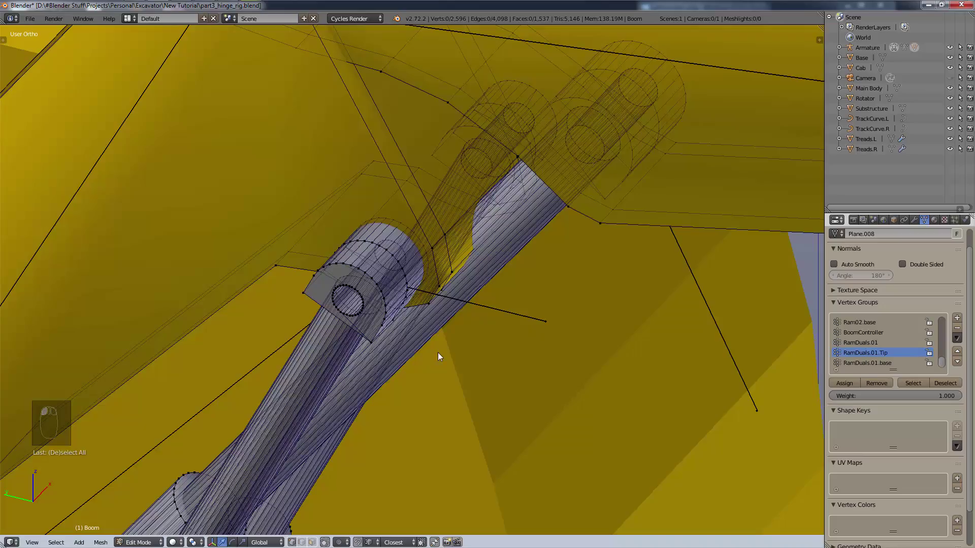
# - Select all linked vertices of the mount at the upper end of the outer boom ram
pyautogui.scroll(2, 440, 350)
pyautogui.scroll(3, 428, 226)
pyautogui.moveTo(423, 188); pyautogui.dragTo(610, 200, button='middle')
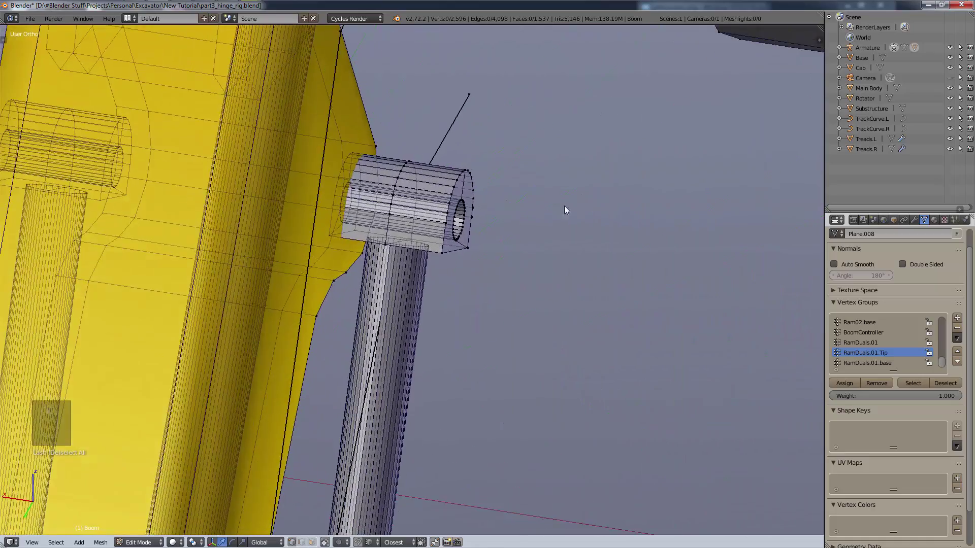
pyautogui.scroll(2, 418, 175)
pyautogui.rightClick(407, 160)
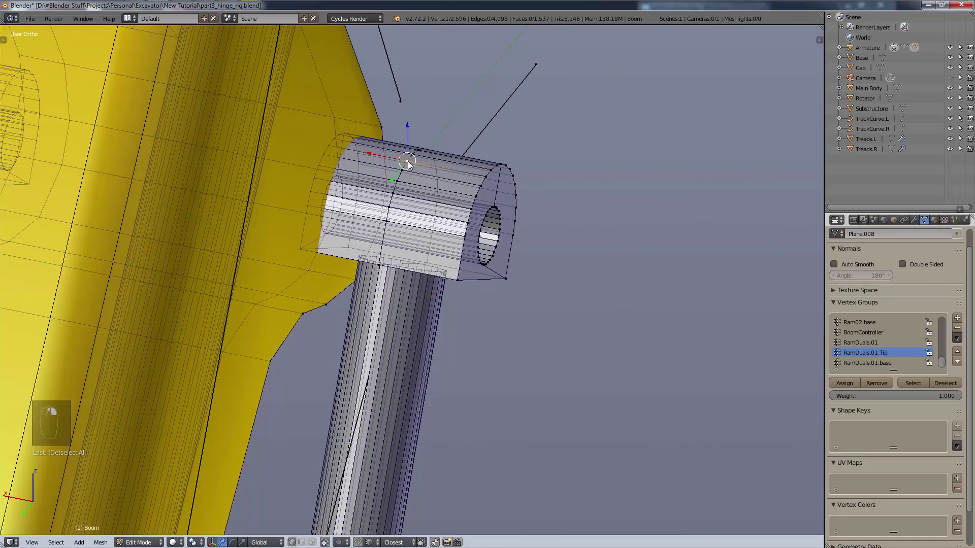
pyautogui.press('ctrl')
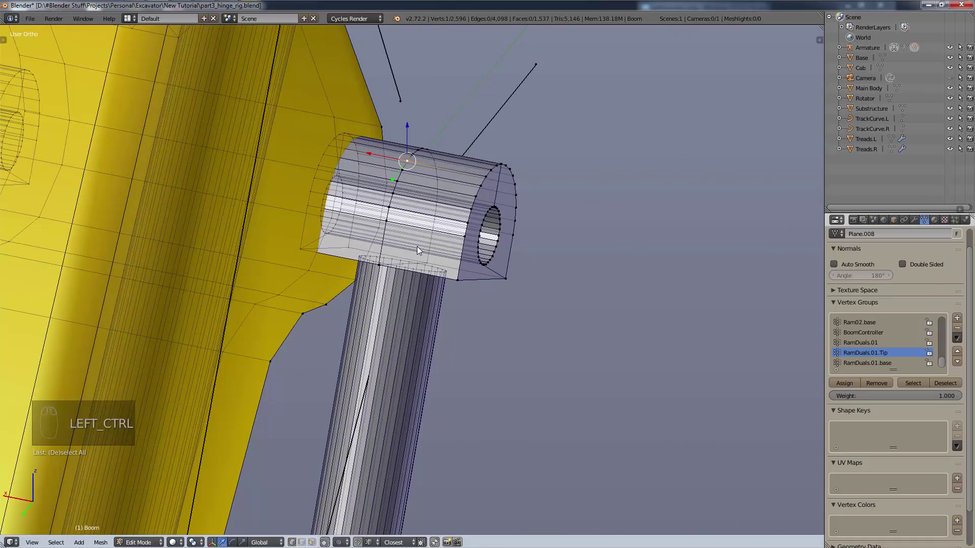
pyautogui.hotkey('ctrl', 'l')
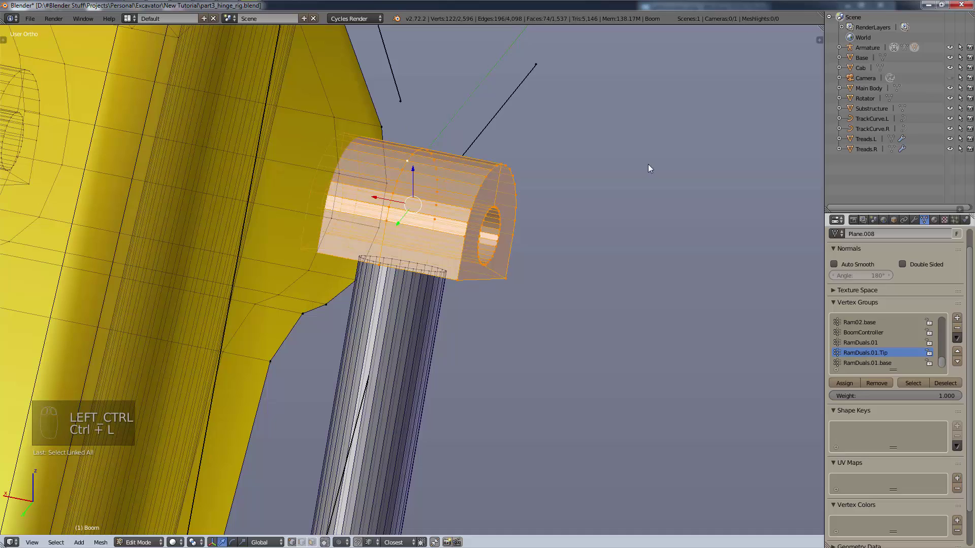
# - Add the edge loop at the piston rod's upper end, just below the mount, to the selection
pyautogui.scroll(8, 563, 269)
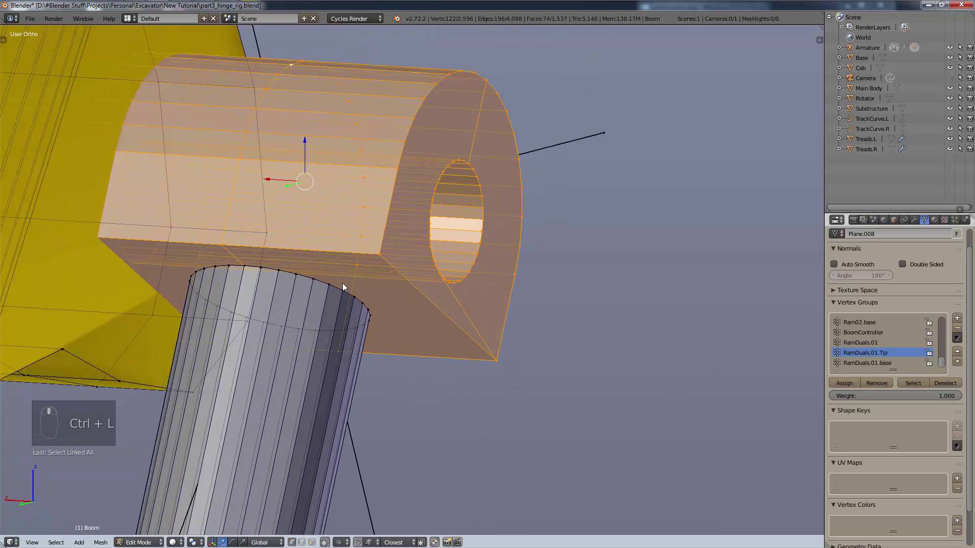
pyautogui.scroll(-4, 310, 288)
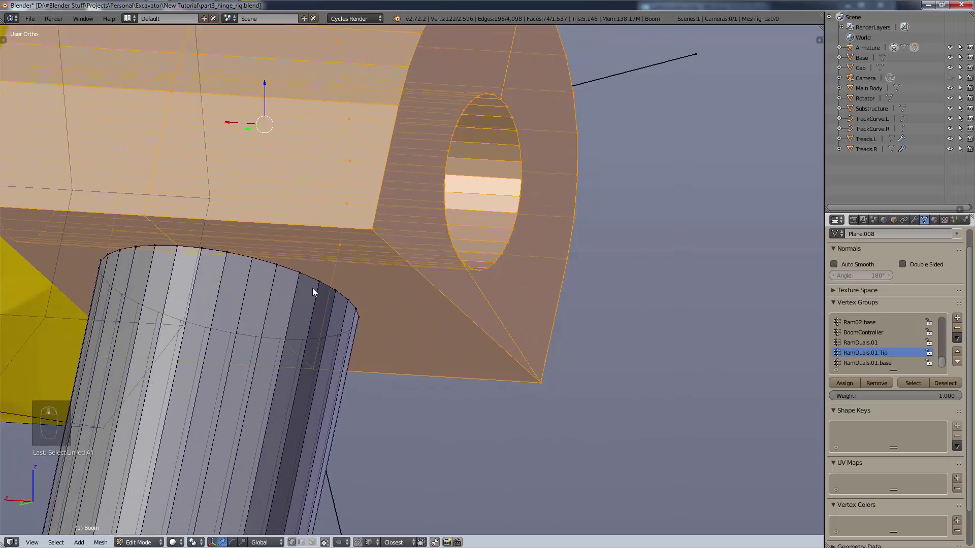
pyautogui.keyDown('shift'); pyautogui.moveTo(437, 305); pyautogui.dragTo(627, 326, button='middle'); pyautogui.keyUp('shift')
pyautogui.scroll(3, 465, 298)
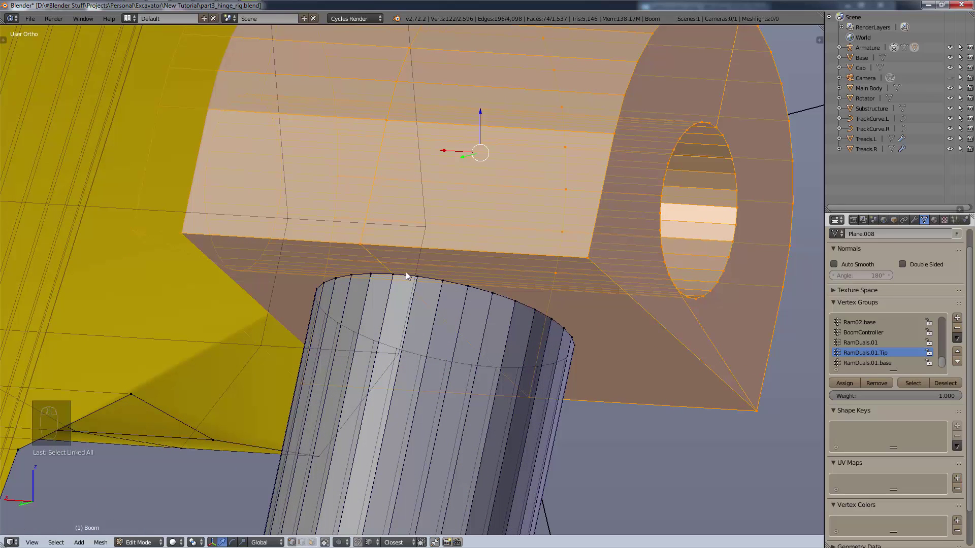
pyautogui.press('alt')
pyautogui.hotkey('alt', 'shift')
pyautogui.keyDown('alt'); pyautogui.keyDown('shift'); pyautogui.rightClick(483, 294); pyautogui.keyUp('shift'); pyautogui.keyUp('alt')
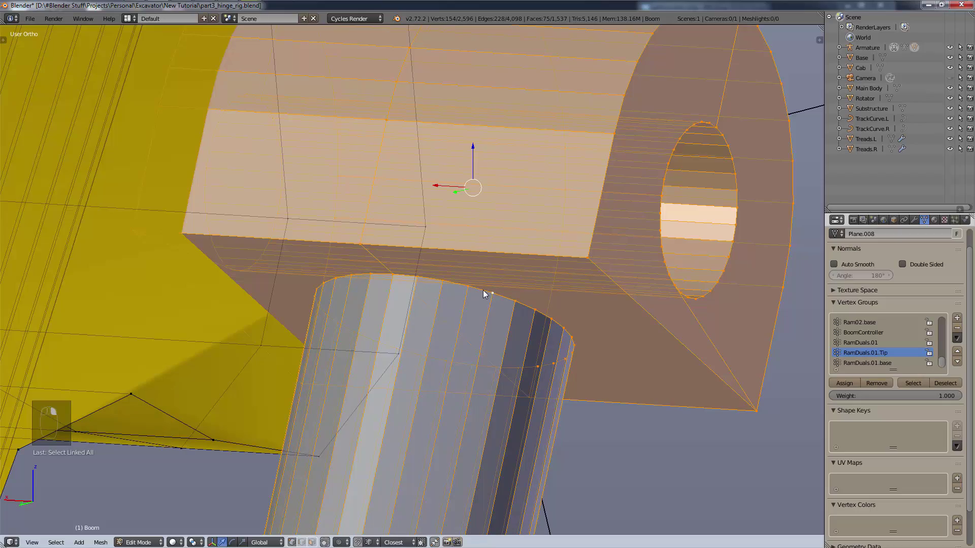
# - Assign the selected ram mount and piston rod vertices to the RamDuals.01.Tip vertex group
pyautogui.scroll(-10, 594, 376)
pyautogui.moveTo(632, 432); pyautogui.dragTo(593, 444, button='middle')
pyautogui.keyDown('shift'); pyautogui.moveTo(593, 445); pyautogui.dragTo(714, 103, button='middle'); pyautogui.keyUp('shift')
pyautogui.scroll(-8, 714, 103)
pyautogui.keyDown('shift'); pyautogui.moveTo(558, 429); pyautogui.dragTo(518, 410, button='middle'); pyautogui.keyUp('shift')
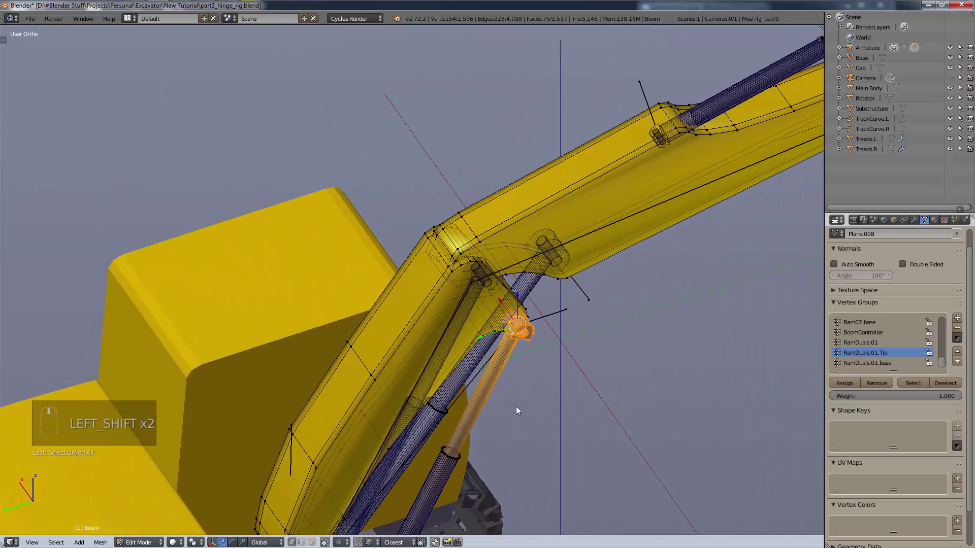
pyautogui.scroll(4, 552, 343)
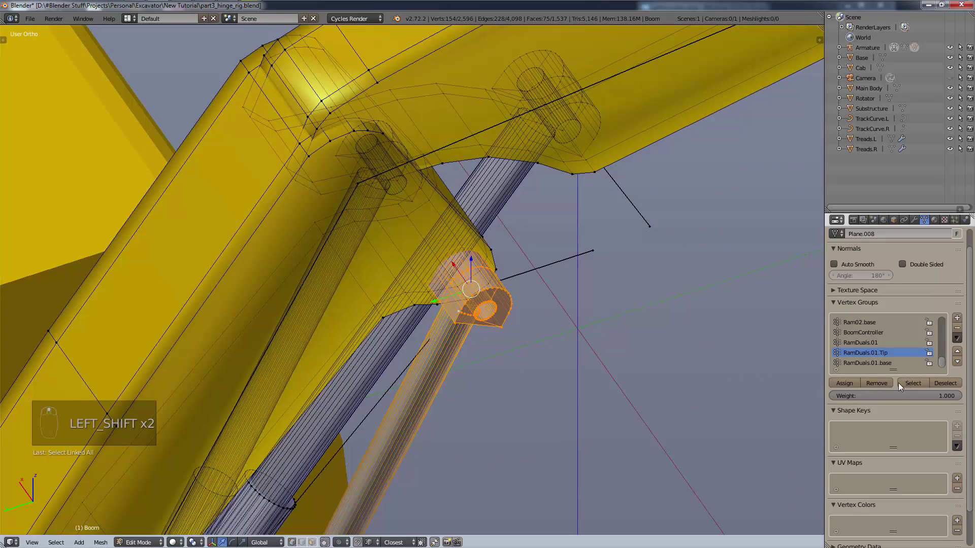
pyautogui.click(846, 382)
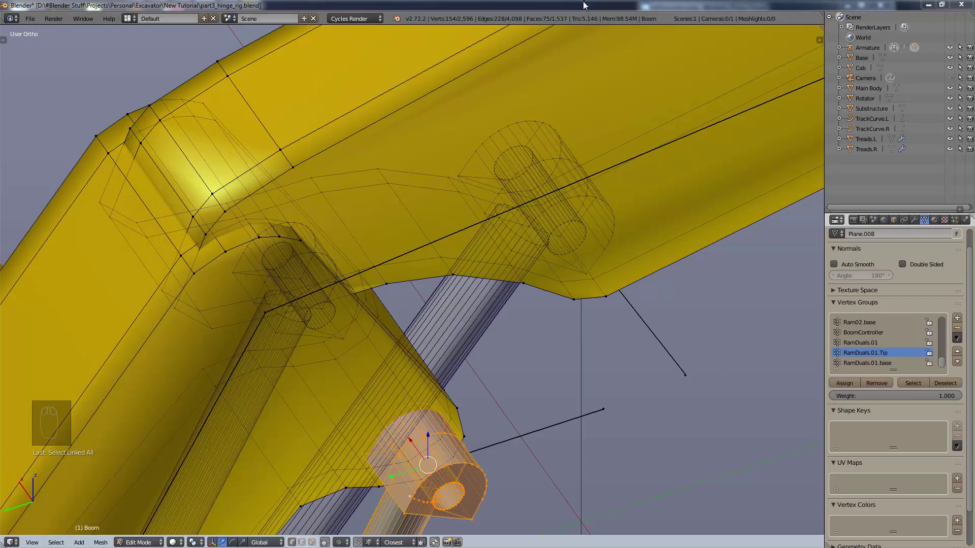
# - Select the Armature and put it in Pose Mode with the dual boom rams in view
pyautogui.scroll(-7, 598, 228)
pyautogui.moveTo(685, 437); pyautogui.dragTo(624, 346, button='middle')
pyautogui.keyDown('shift'); pyautogui.moveTo(650, 425); pyautogui.dragTo(508, 280, button='middle'); pyautogui.keyUp('shift')
pyautogui.scroll(-1, 510, 281)
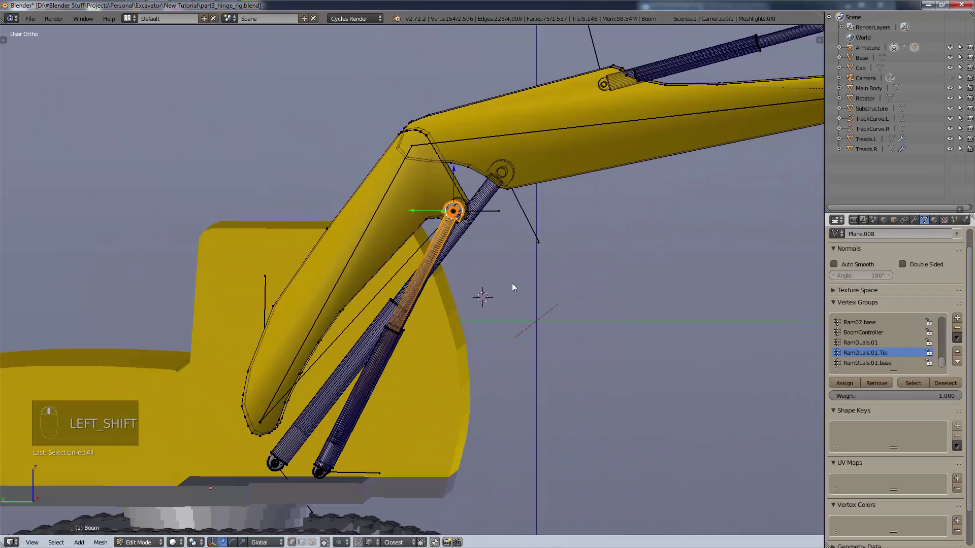
pyautogui.click(865, 48)
pyautogui.hotkey('ctrl', 'Tab')
pyautogui.scroll(3, 422, 205)
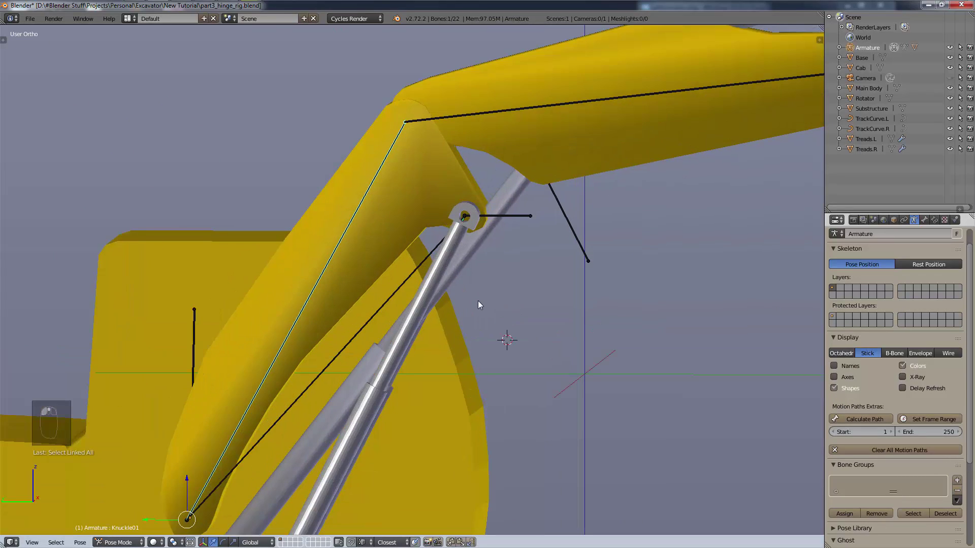
# - Test-rotate the Knuckle01 bone to check that the assigned ram tip follows the boom
pyautogui.press('r')
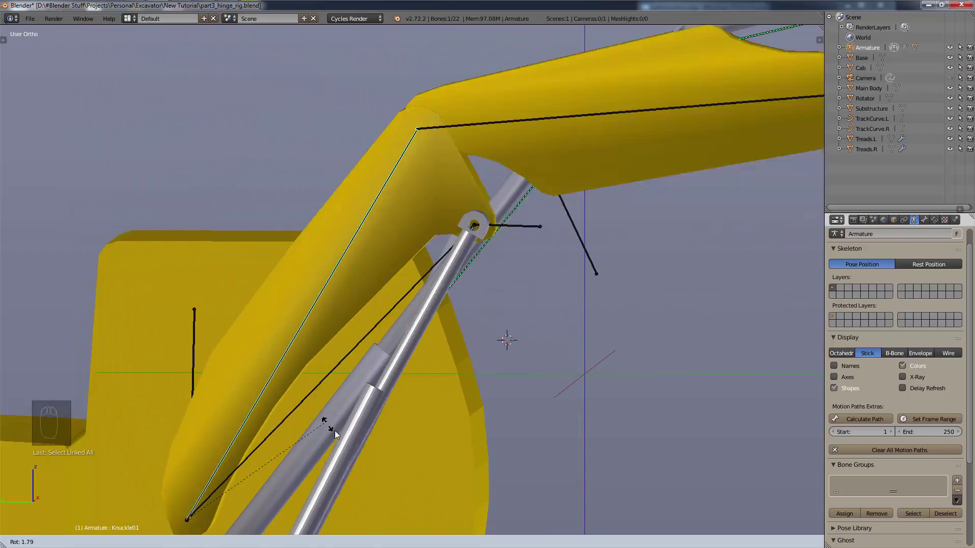
pyautogui.click(364, 390)
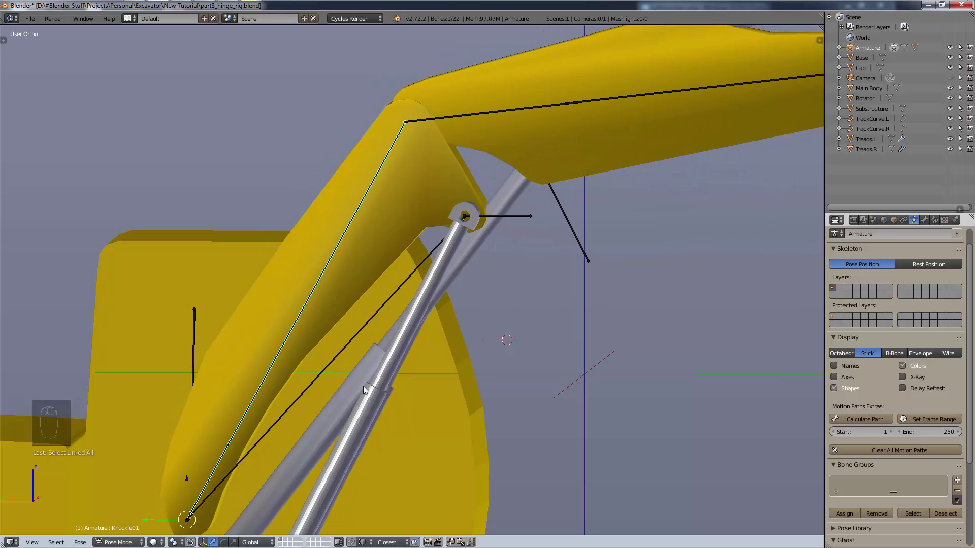
pyautogui.press('r')
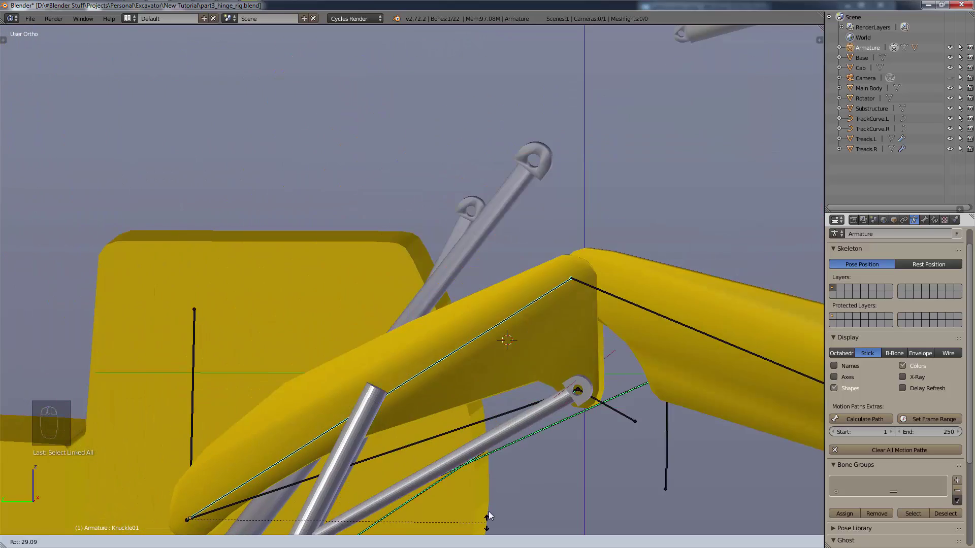
pyautogui.click(488, 516)
pyautogui.scroll(-6, 470, 424)
pyautogui.keyDown('shift'); pyautogui.moveTo(495, 486); pyautogui.dragTo(479, 397, button='middle'); pyautogui.keyUp('shift')
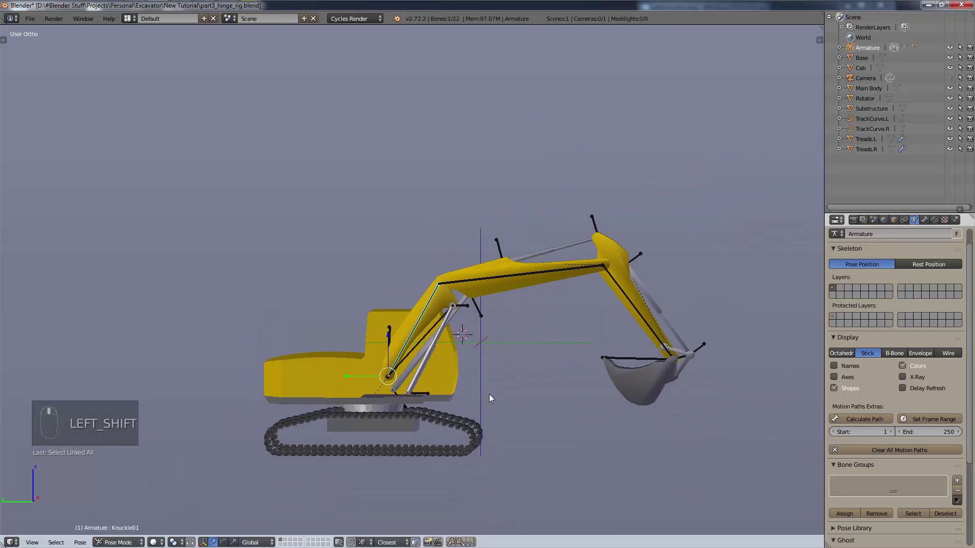
# - Show the excavator in the left-side orthographic view and test-rotate Knuckle01 again, cancelling the rotation
pyautogui.press('KP_3')
pyautogui.press('ctrl+KP_3')
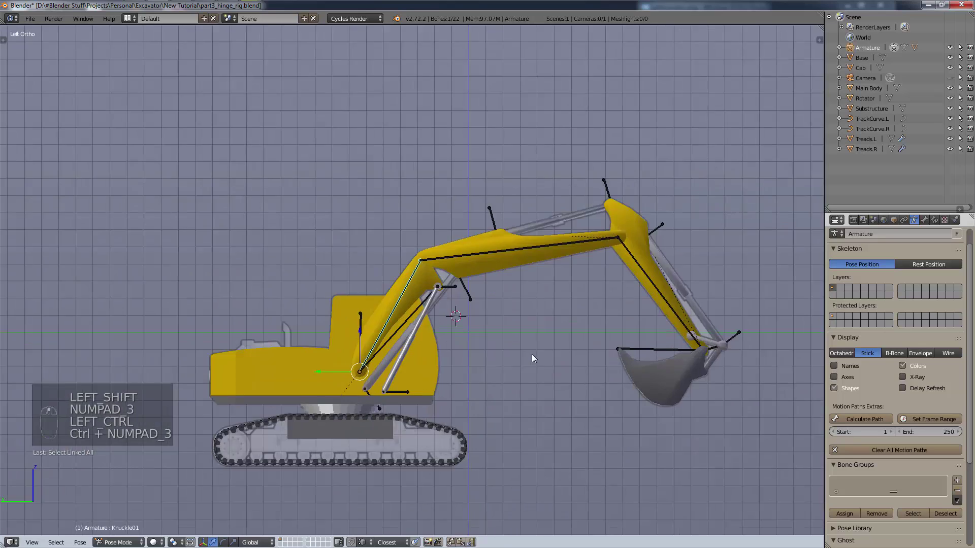
pyautogui.scroll(6, 532, 358)
pyautogui.keyDown('shift'); pyautogui.moveTo(491, 382); pyautogui.dragTo(506, 348, button='middle'); pyautogui.keyUp('shift')
pyautogui.scroll(-4, 505, 347)
pyautogui.press('r')
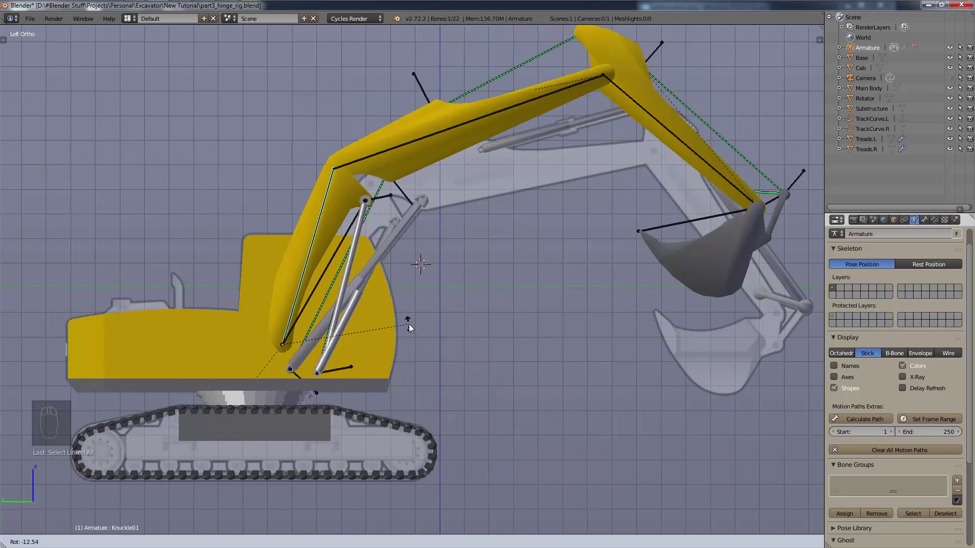
pyautogui.rightClick(429, 325)
pyautogui.scroll(3, 358, 223)
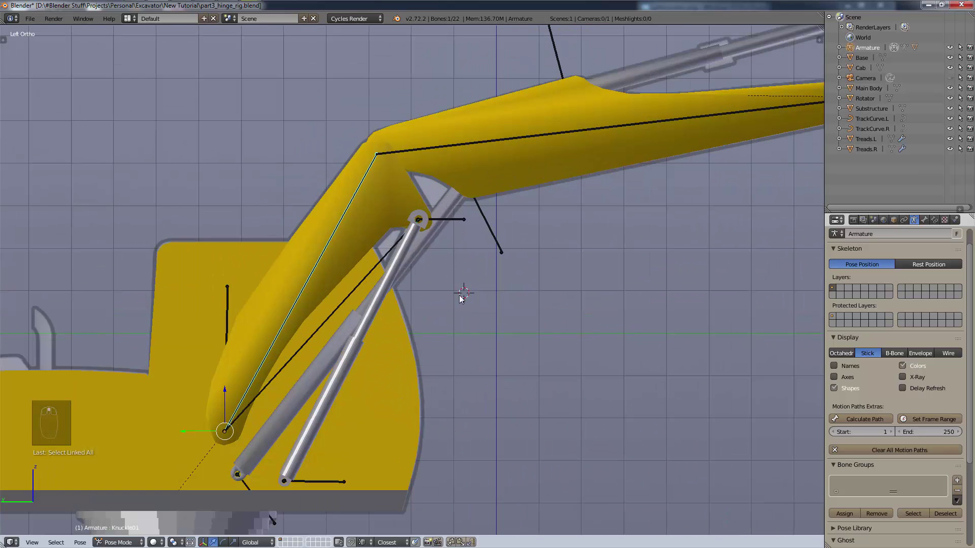
pyautogui.keyDown('shift'); pyautogui.moveTo(483, 256); pyautogui.dragTo(406, 284, button='middle'); pyautogui.keyUp('shift')
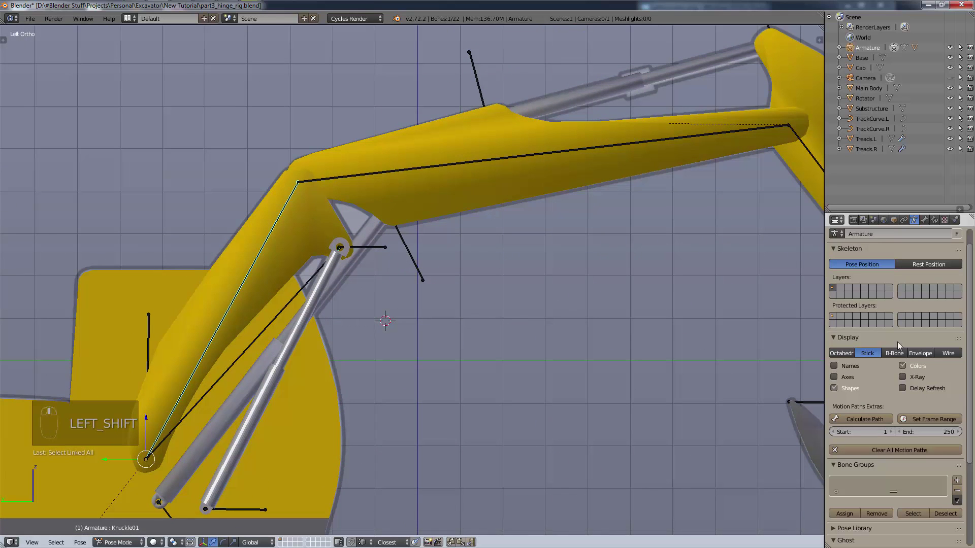
# - Put the Boom mesh in Edit Mode with RamDuals.01.base as the active vertex group and clear the vertex selection
pyautogui.rightClick(407, 203)
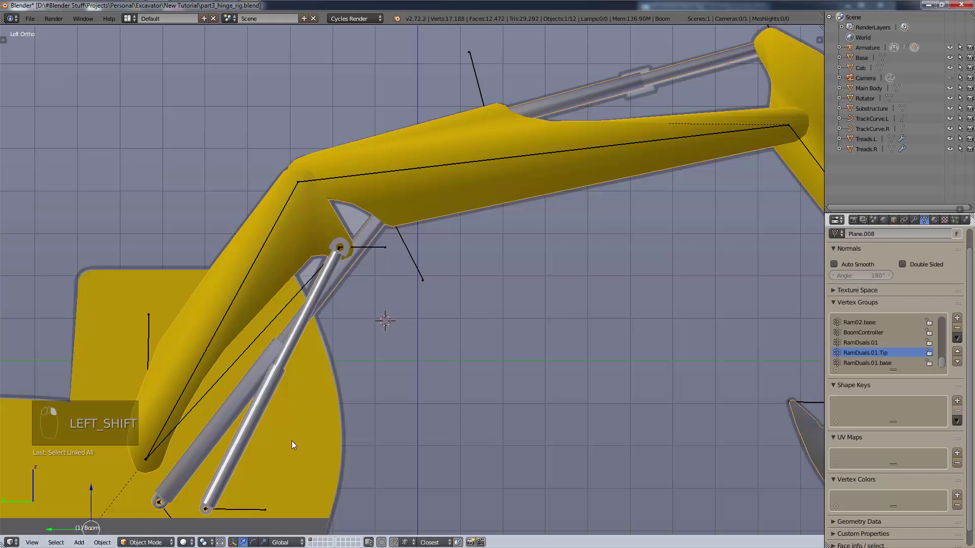
pyautogui.click(131, 542)
pyautogui.click(152, 519)
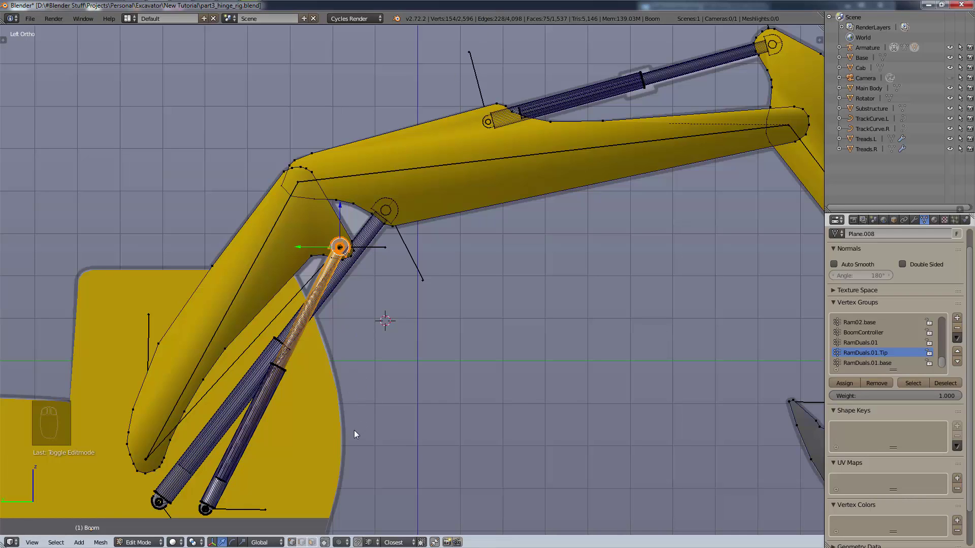
pyautogui.scroll(2, 355, 430)
pyautogui.keyDown('shift'); pyautogui.moveTo(356, 433); pyautogui.dragTo(599, 362, button='middle'); pyautogui.keyUp('shift')
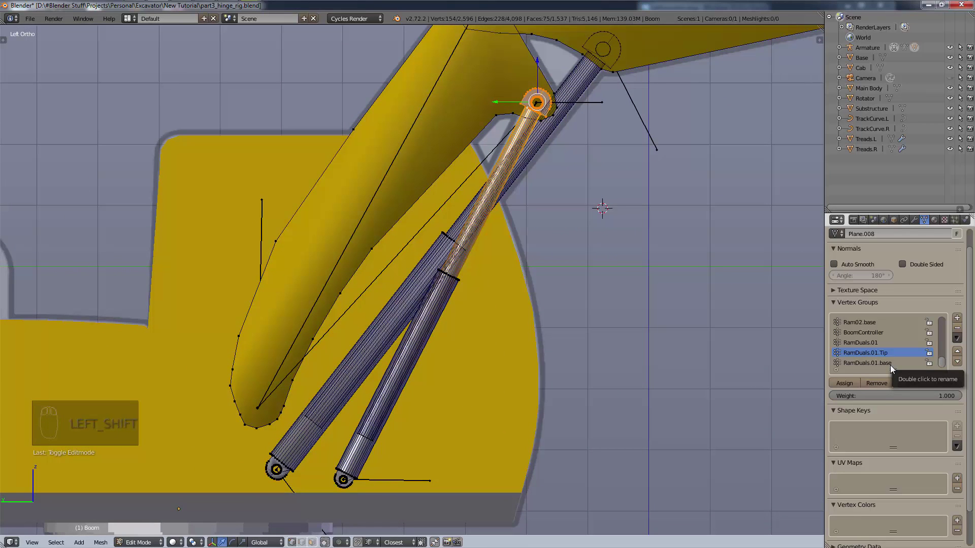
pyautogui.click(890, 365)
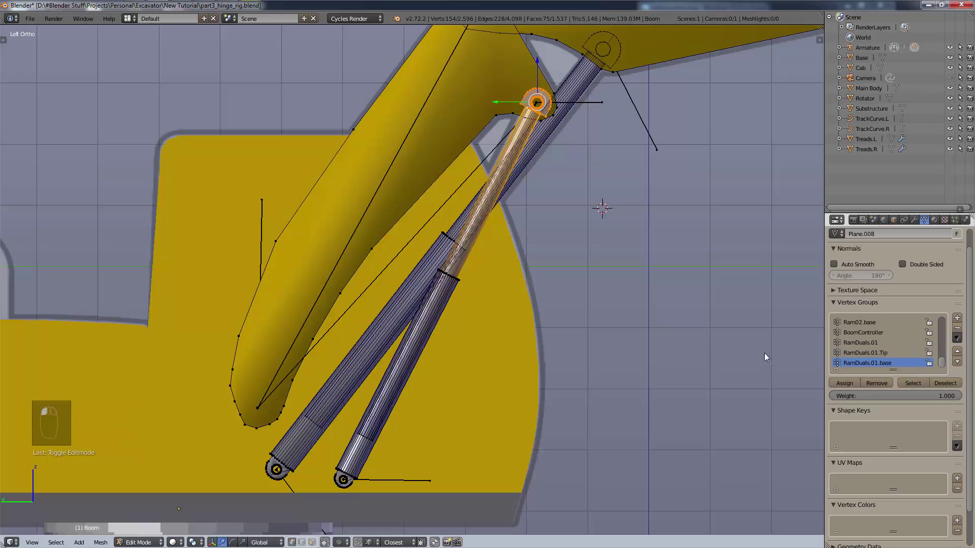
pyautogui.press('a')
pyautogui.scroll(-10, 600, 212)
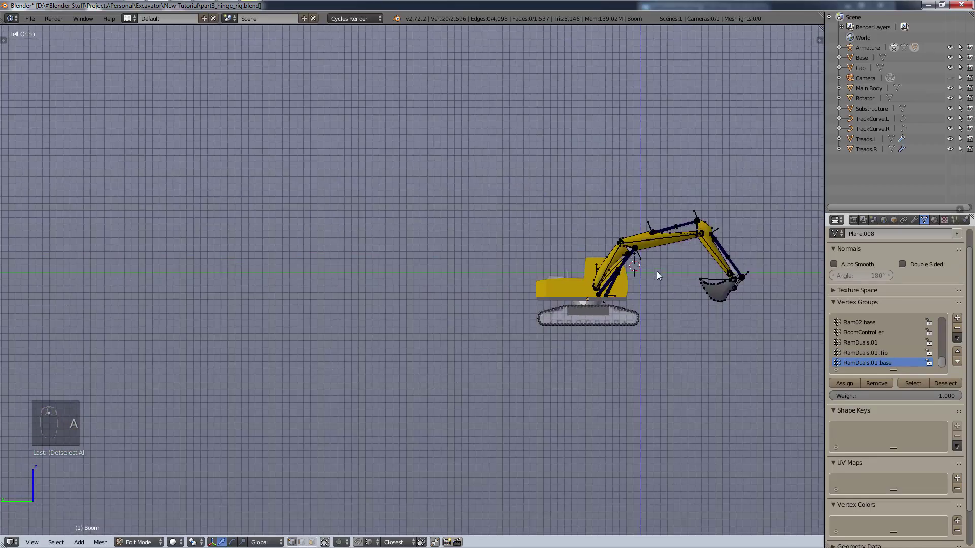
# - Select the complete lower mount of the RamDuals.01 ram, including all vertices linked to it
pyautogui.scroll(10, 629, 248)
pyautogui.keyDown('shift'); pyautogui.moveTo(495, 369); pyautogui.dragTo(730, 233, button='middle'); pyautogui.keyUp('shift')
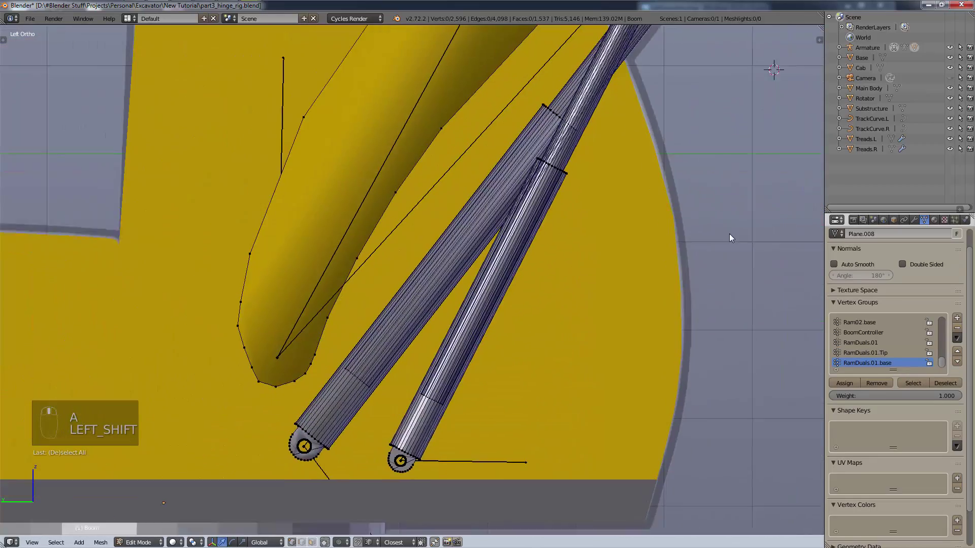
pyautogui.moveTo(500, 411); pyautogui.dragTo(519, 460, button='middle')
pyautogui.scroll(4, 513, 482)
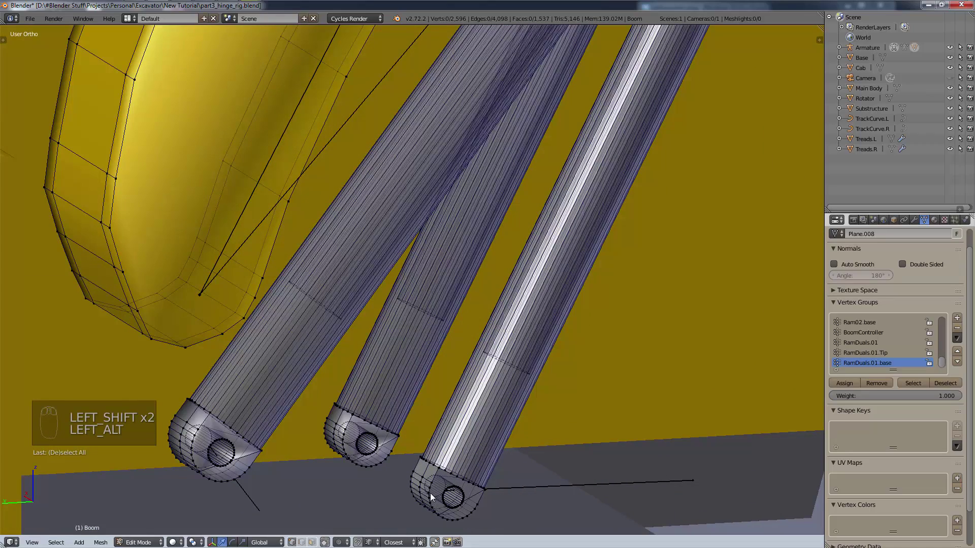
pyautogui.press('alt')
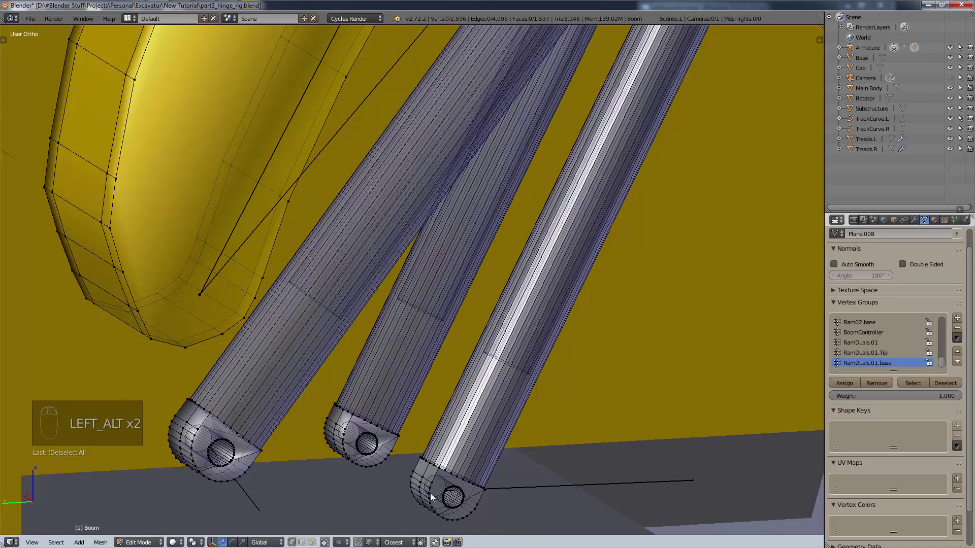
pyautogui.rightClick(427, 498)
pyautogui.press('ctrl')
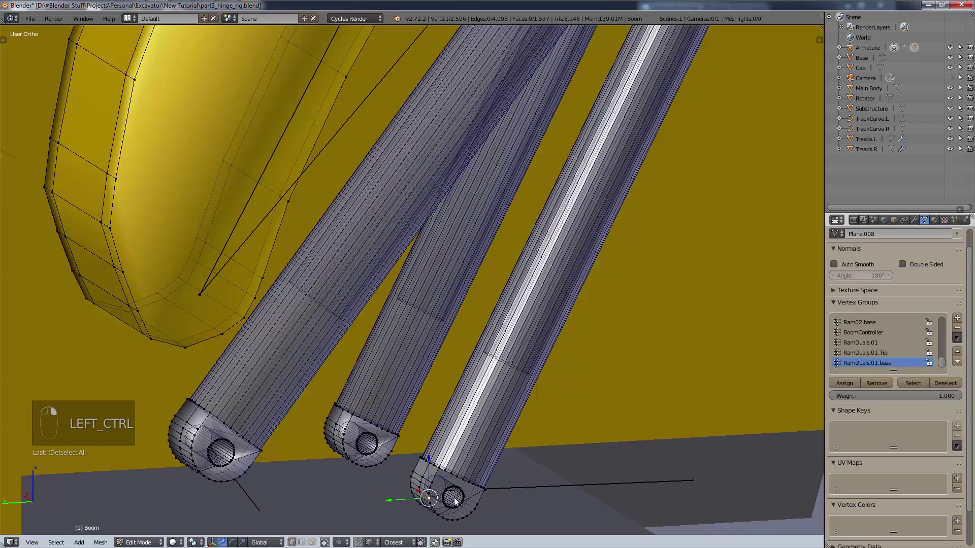
pyautogui.hotkey('ctrl', 'l')
pyautogui.moveTo(501, 507); pyautogui.dragTo(605, 264, button='middle')
pyautogui.scroll(3, 488, 474)
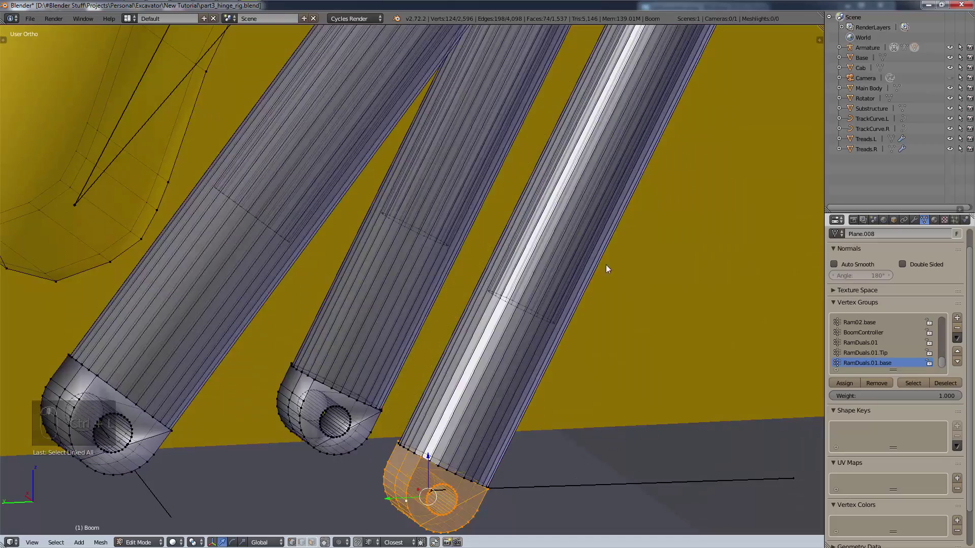
# - Add the outer cylinder of the same ram, with all its linked vertices, to the selected lower mount
pyautogui.scroll(-8, 618, 218)
pyautogui.keyDown('shift'); pyautogui.moveTo(627, 224); pyautogui.dragTo(536, 340, button='middle'); pyautogui.keyUp('shift')
pyautogui.scroll(3, 586, 212)
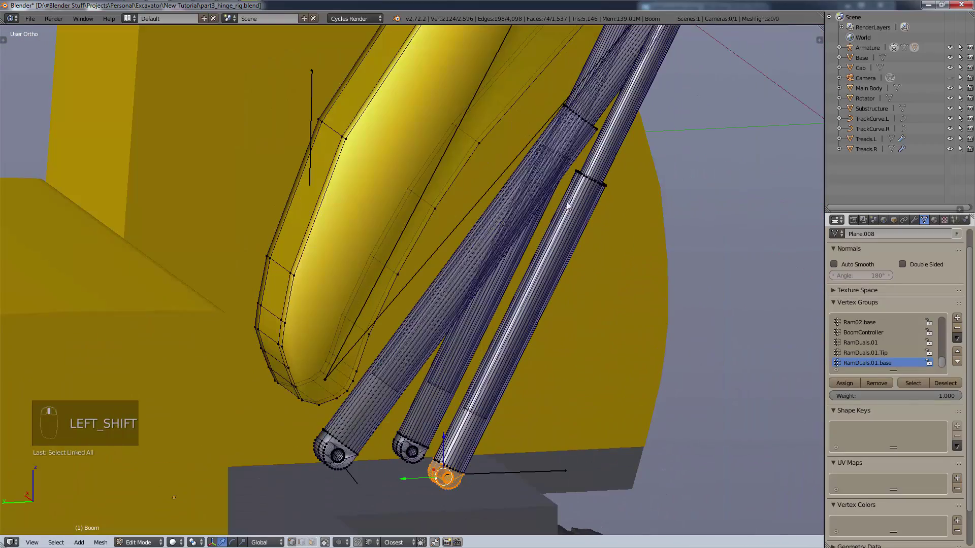
pyautogui.scroll(5, 456, 477)
pyautogui.scroll(-4, 530, 352)
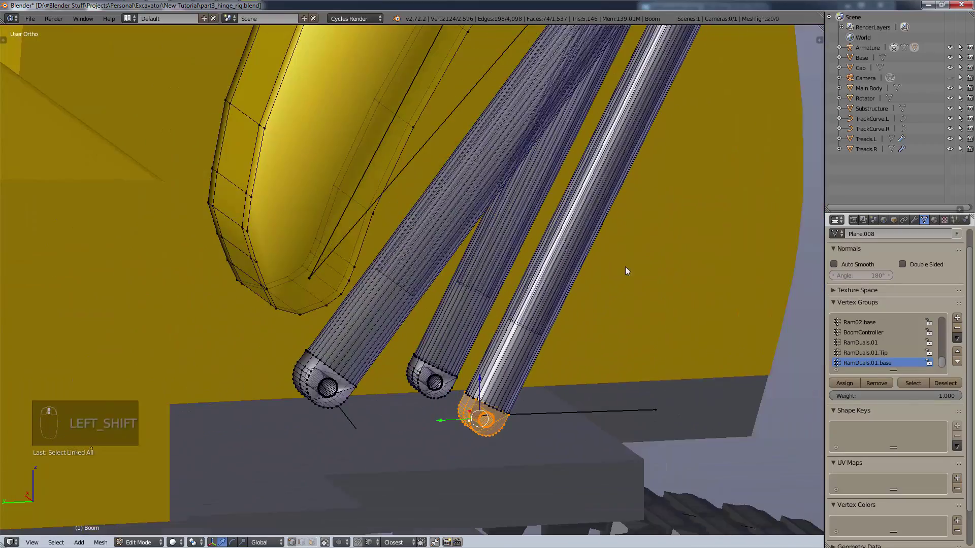
pyautogui.keyDown('shift'); pyautogui.moveTo(625, 266); pyautogui.dragTo(318, 282, button='middle'); pyautogui.keyUp('shift')
pyautogui.scroll(-3, 516, 302)
pyautogui.keyDown('shift'); pyautogui.moveTo(526, 395); pyautogui.dragTo(445, 18, button='middle'); pyautogui.keyUp('shift')
pyautogui.scroll(10, 420, 330)
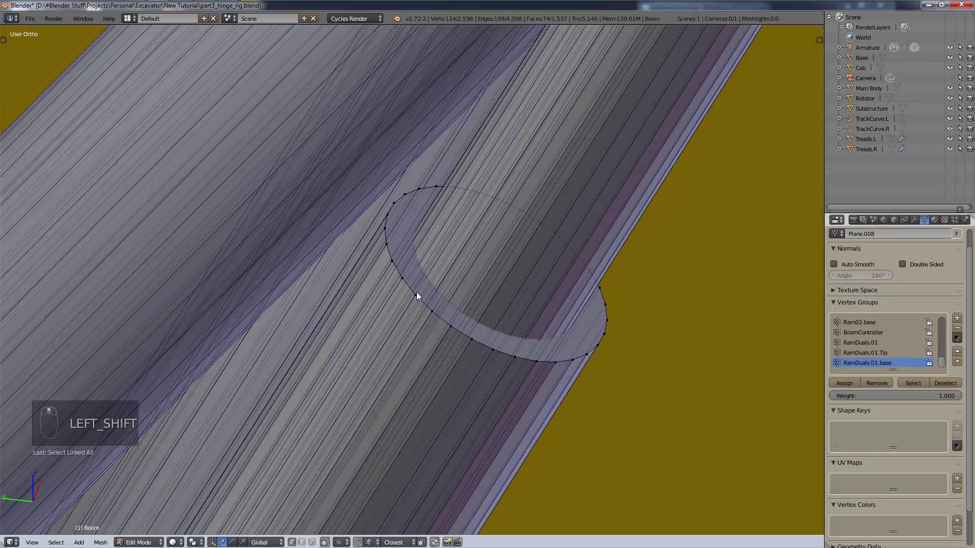
pyautogui.keyDown('shift'); pyautogui.rightClick(416, 294); pyautogui.keyUp('shift')
pyautogui.scroll(-5, 409, 408)
pyautogui.keyDown('shift'); pyautogui.moveTo(420, 413); pyautogui.dragTo(514, 221, button='middle'); pyautogui.keyUp('shift')
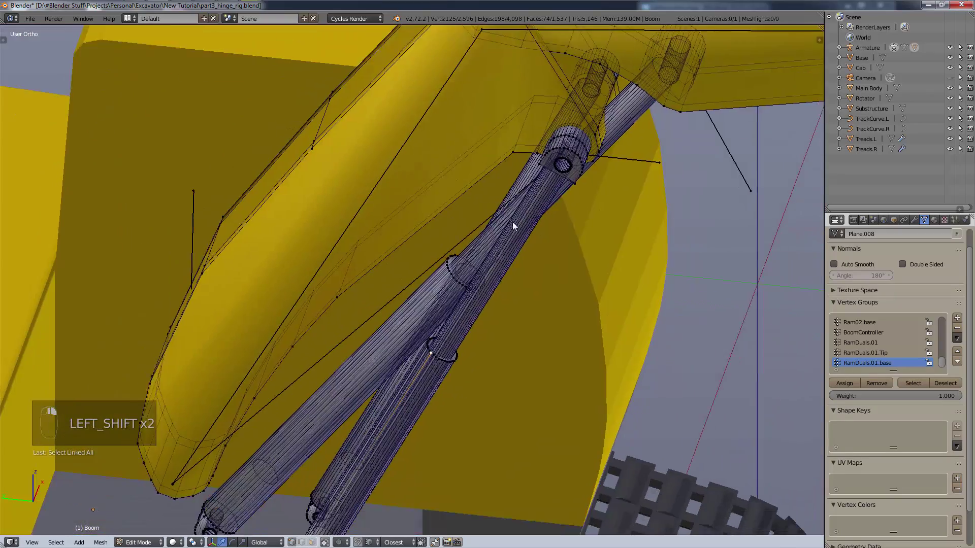
pyautogui.scroll(3, 508, 244)
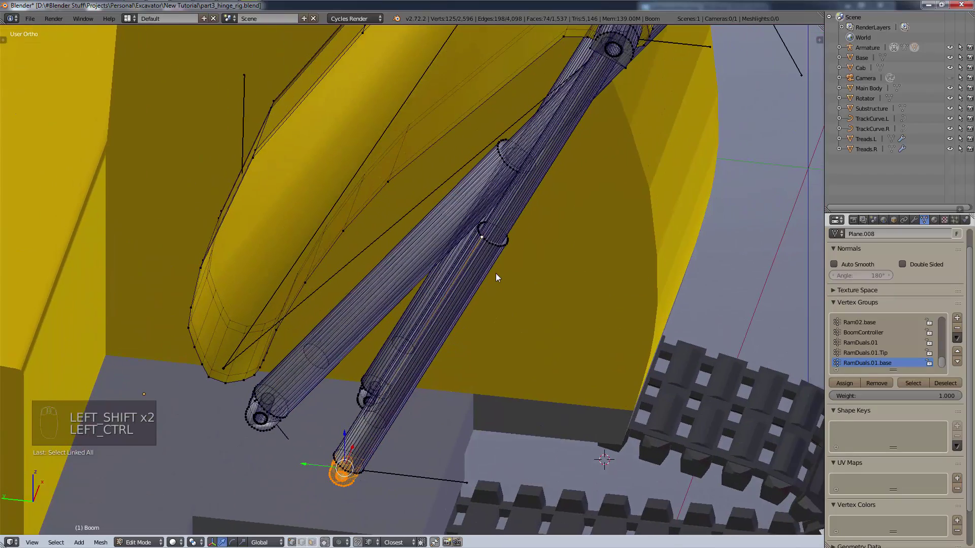
pyautogui.hotkey('ctrl', 'l')
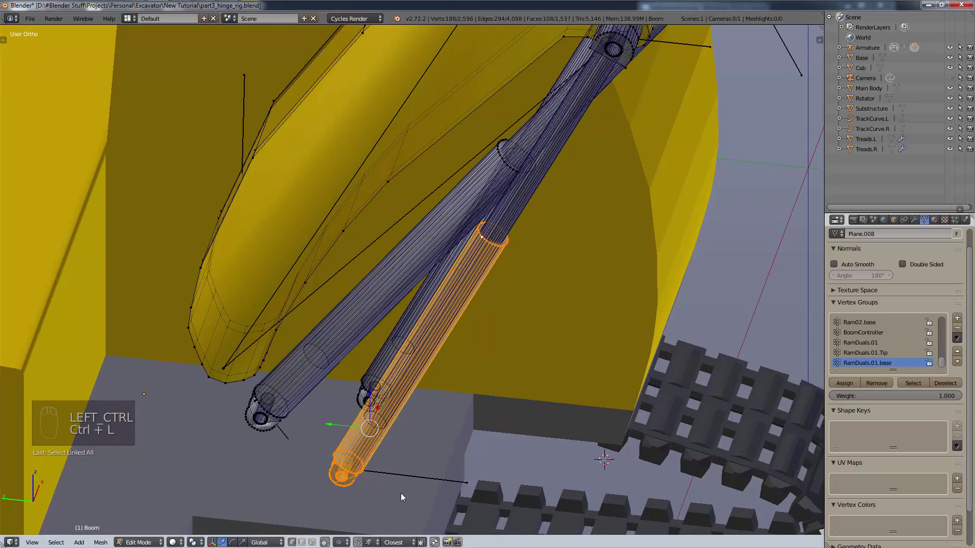
# - Add the loose circular edge loop inside the ram's outer cylinder to the selection
pyautogui.scroll(10, 375, 467)
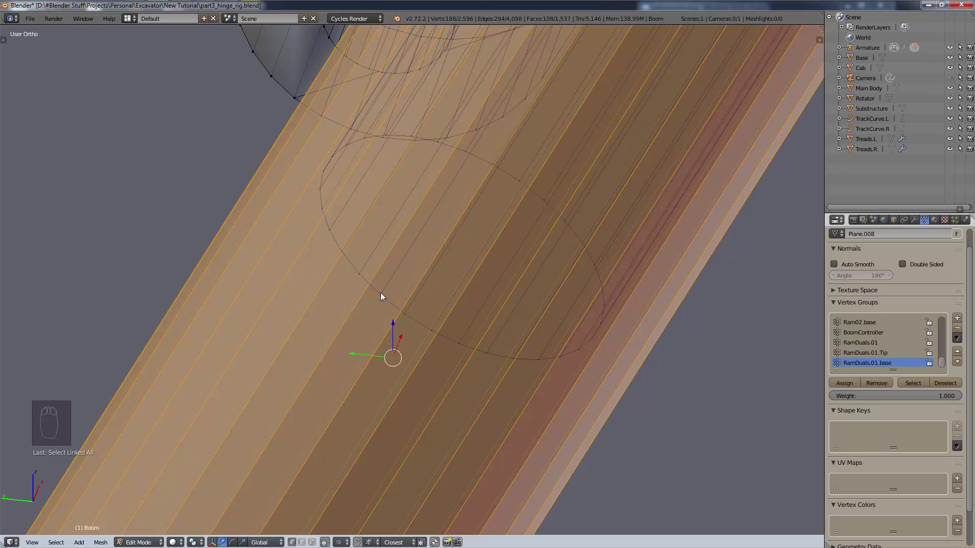
pyautogui.press('alt')
pyautogui.hotkey('alt', 'shift')
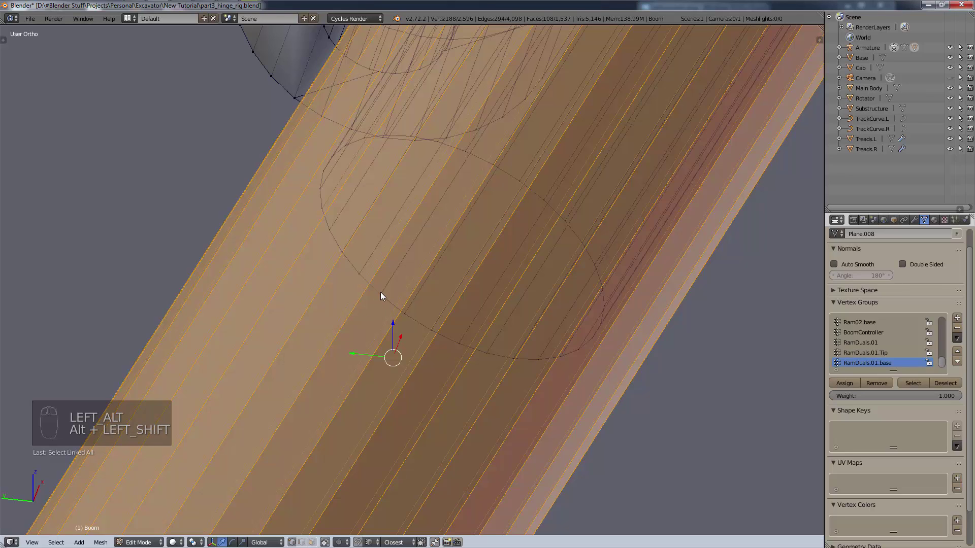
pyautogui.keyDown('alt'); pyautogui.keyDown('shift'); pyautogui.click(382, 294); pyautogui.keyUp('shift'); pyautogui.keyUp('alt')
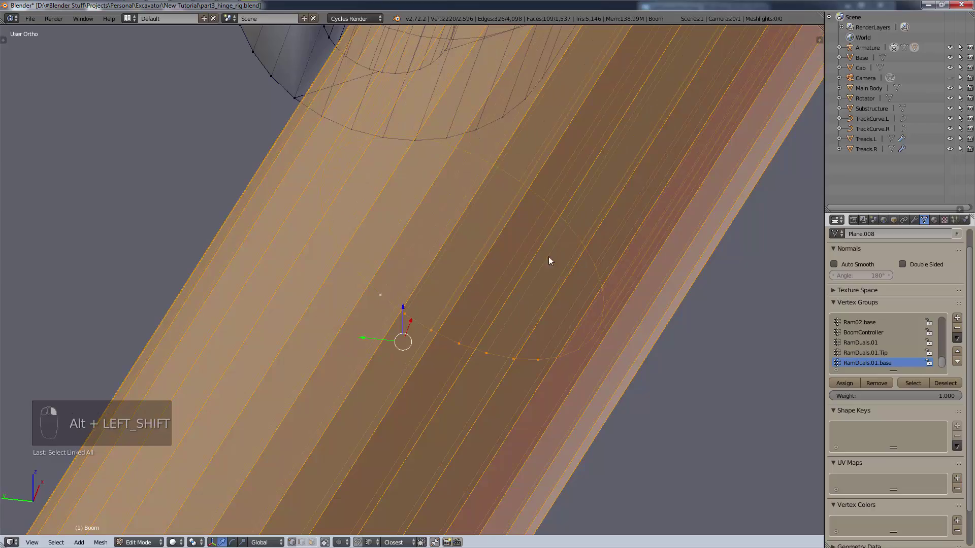
pyautogui.scroll(-8, 561, 270)
pyautogui.scroll(-1, 561, 270)
pyautogui.scroll(-8, 584, 290)
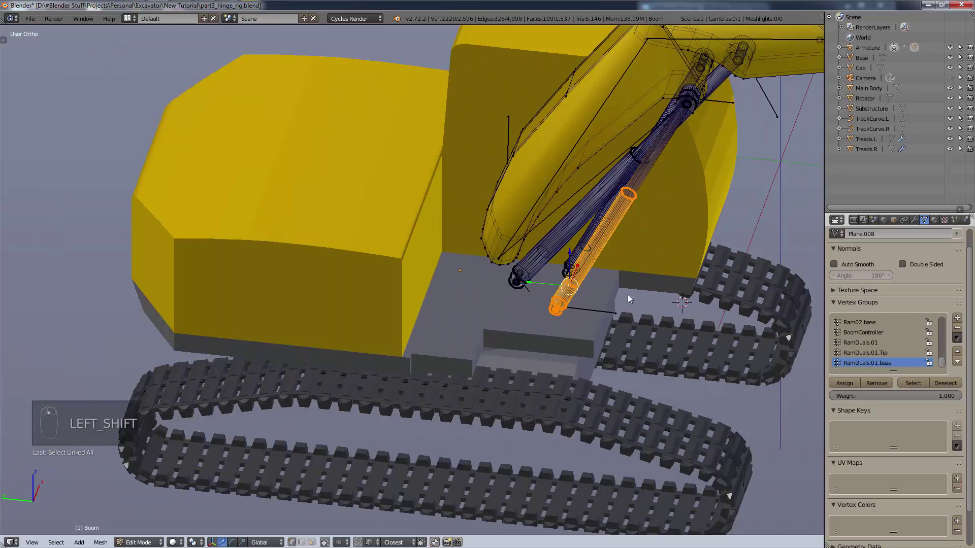
# - Check the selected ram parts with a cancelled move, and assign them to the RamDuals.01.base vertex group
pyautogui.keyDown('shift'); pyautogui.moveTo(628, 294); pyautogui.dragTo(586, 329, button='middle'); pyautogui.keyUp('shift')
pyautogui.scroll(2, 586, 329)
pyautogui.scroll(2, 586, 329)
pyautogui.press('g')
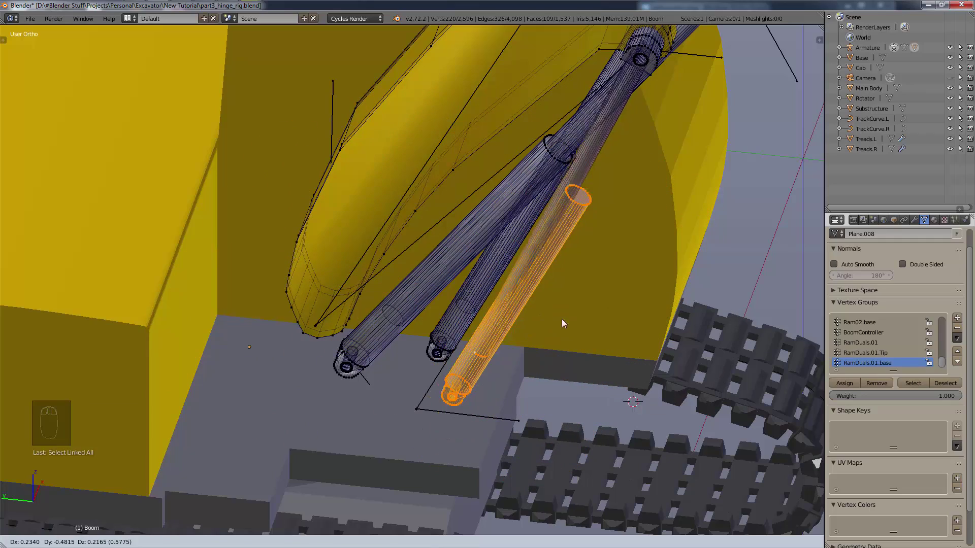
pyautogui.rightClick(592, 332)
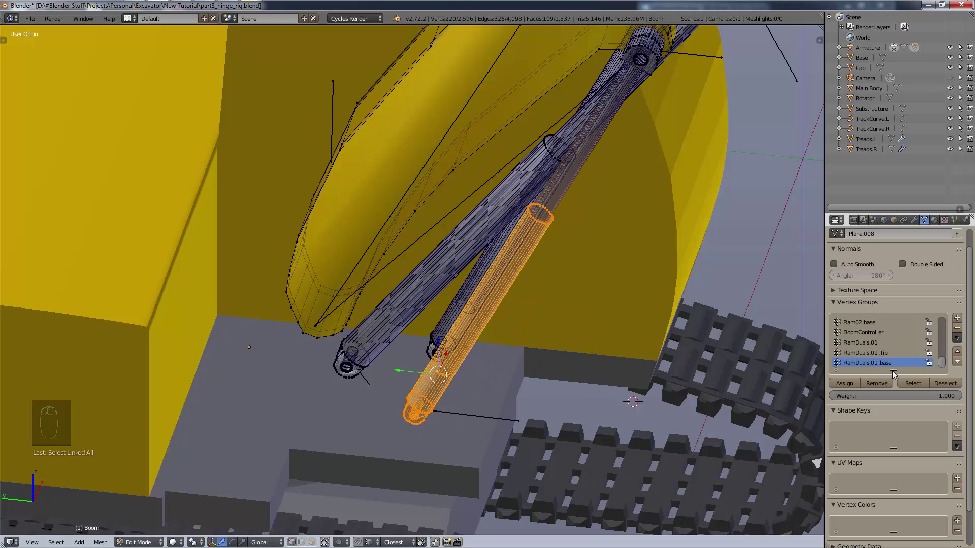
pyautogui.click(853, 382)
pyautogui.press('a')
# - Select the Armature in the left-side orthographic view and test-rotate the Knuckle01 bone along global X
pyautogui.moveTo(602, 302); pyautogui.dragTo(636, 263, button='middle')
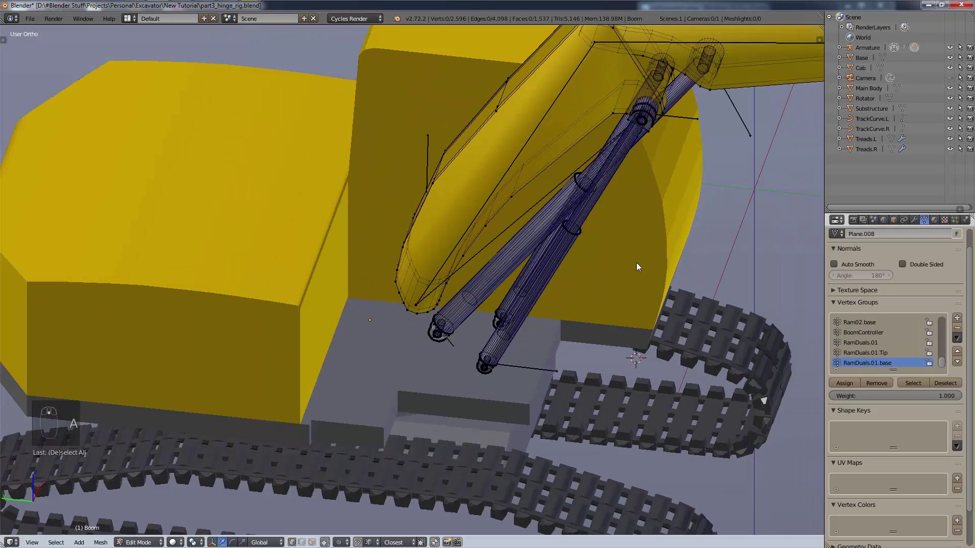
pyautogui.press('KP_3')
pyautogui.press('ctrl+KP_3')
pyautogui.scroll(-4, 663, 344)
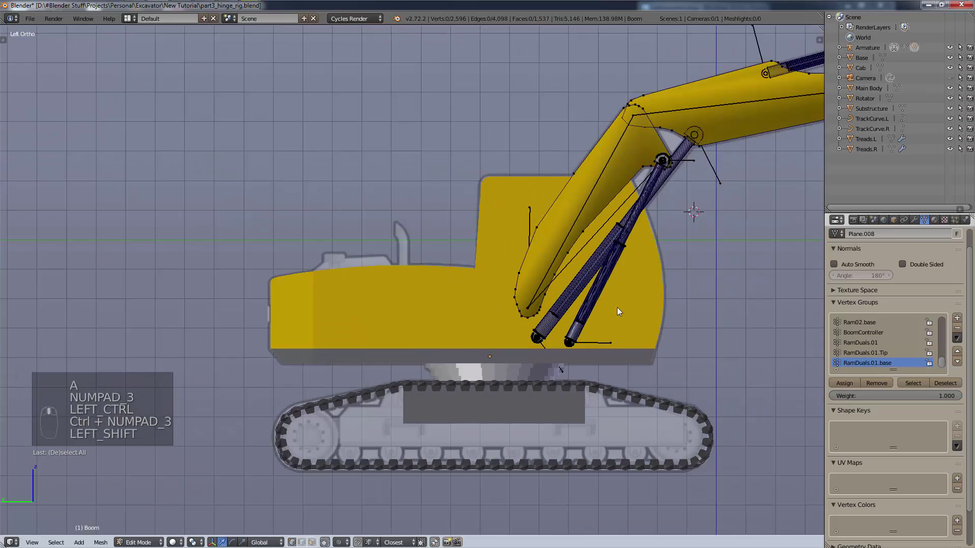
pyautogui.keyDown('shift'); pyautogui.moveTo(618, 312); pyautogui.dragTo(516, 394, button='middle'); pyautogui.keyUp('shift')
pyautogui.scroll(3, 462, 333)
pyautogui.keyDown('shift'); pyautogui.moveTo(681, 413); pyautogui.dragTo(528, 309, button='middle'); pyautogui.keyUp('shift')
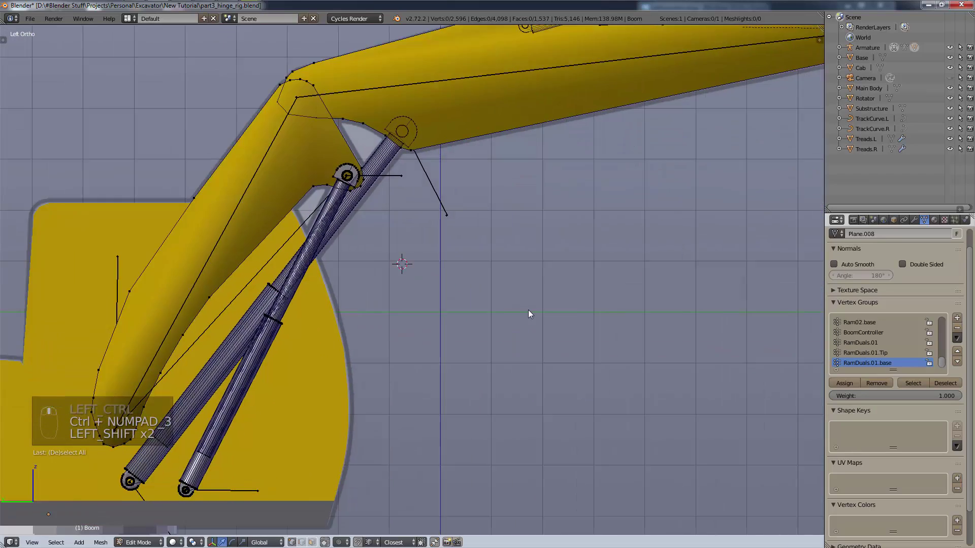
pyautogui.scroll(-2, 528, 310)
pyautogui.click(876, 45)
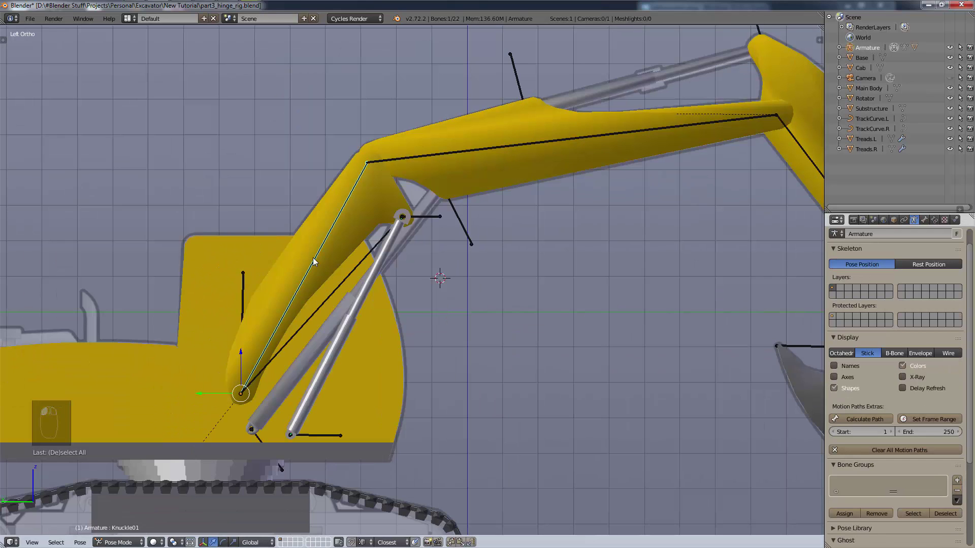
pyautogui.press('r')
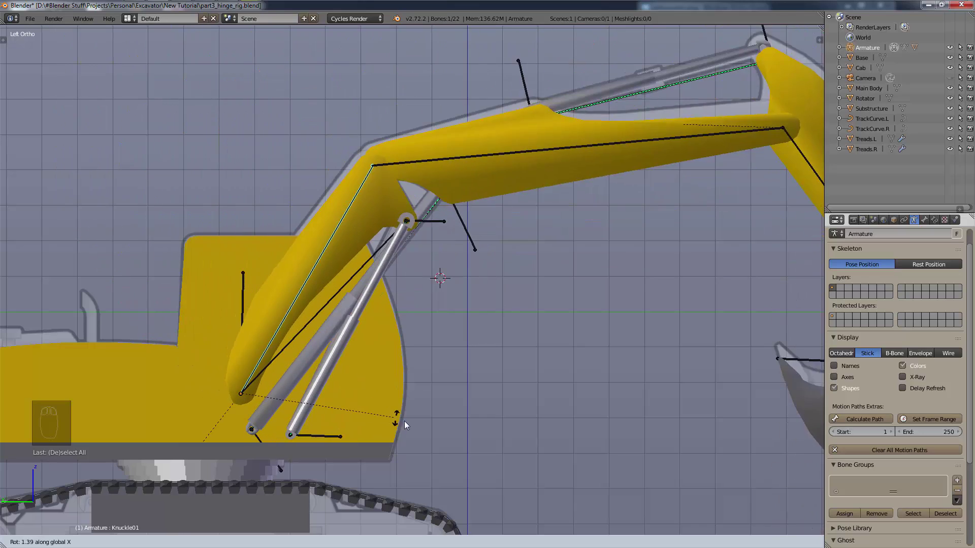
pyautogui.click(464, 319)
# - Test-rotate Knuckle01 along global X again from an angled close-up of the dual rams to check the ram base
pyautogui.moveTo(464, 319); pyautogui.dragTo(441, 252, button='middle')
pyautogui.scroll(4, 440, 253)
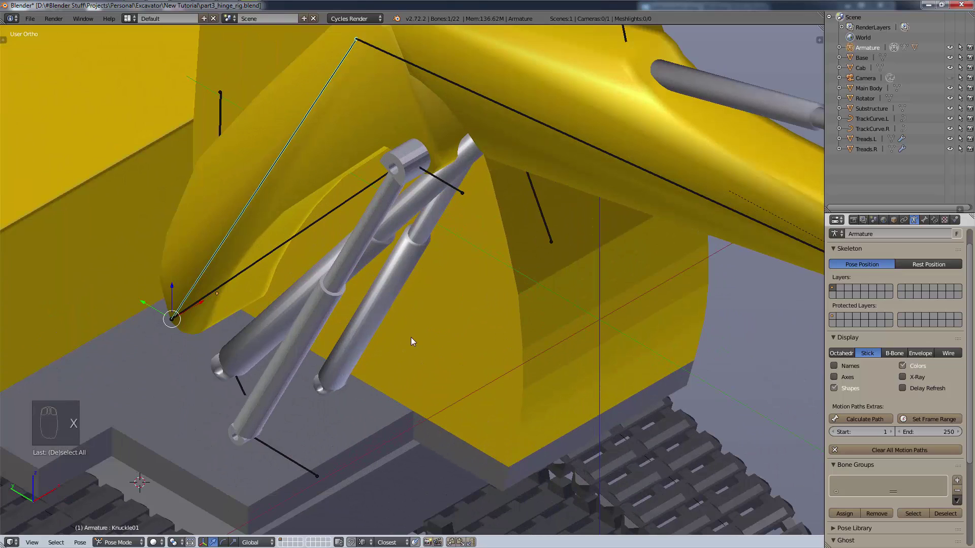
pyautogui.press('r')
pyautogui.press('x')
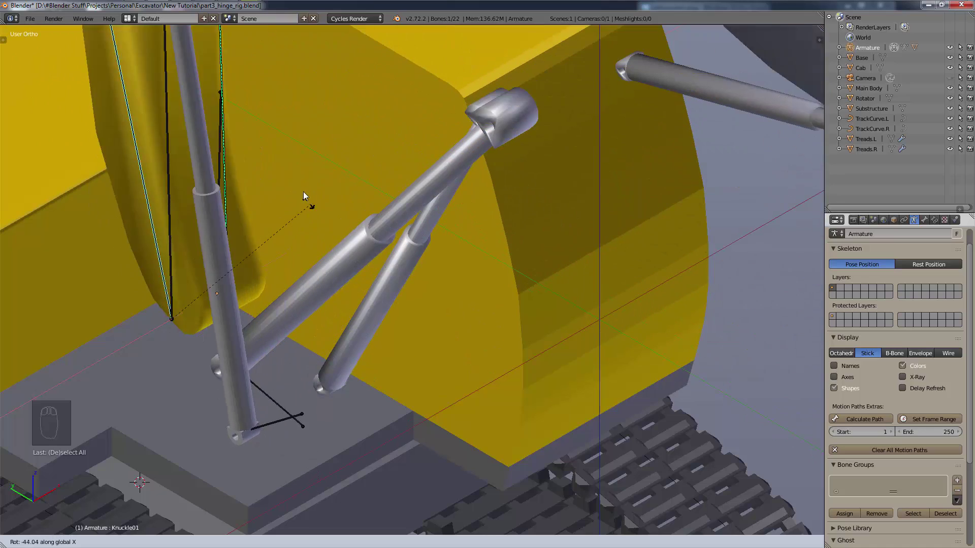
pyautogui.click(409, 312)
pyautogui.scroll(-2, 400, 303)
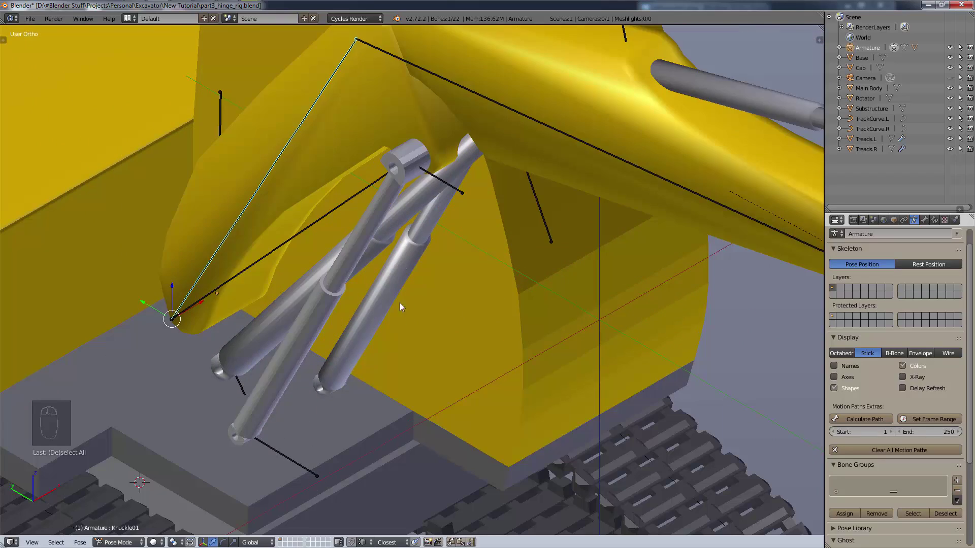
# - Select the Boom mesh in an angled view of the excavator arm and show its vertex groups
pyautogui.scroll(-6, 483, 287)
pyautogui.moveTo(484, 287); pyautogui.dragTo(428, 352, button='middle')
pyautogui.scroll(3, 473, 322)
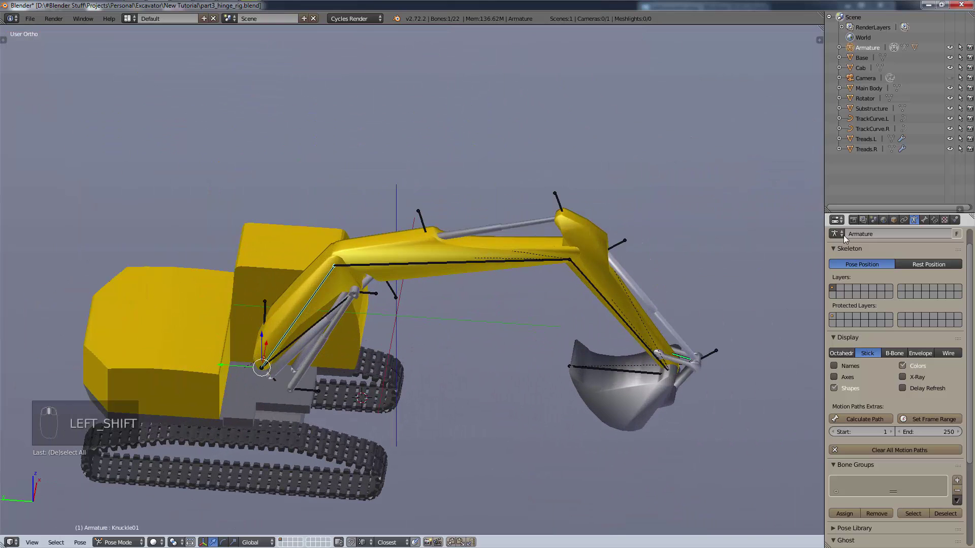
pyautogui.click(924, 220)
pyautogui.click(914, 220)
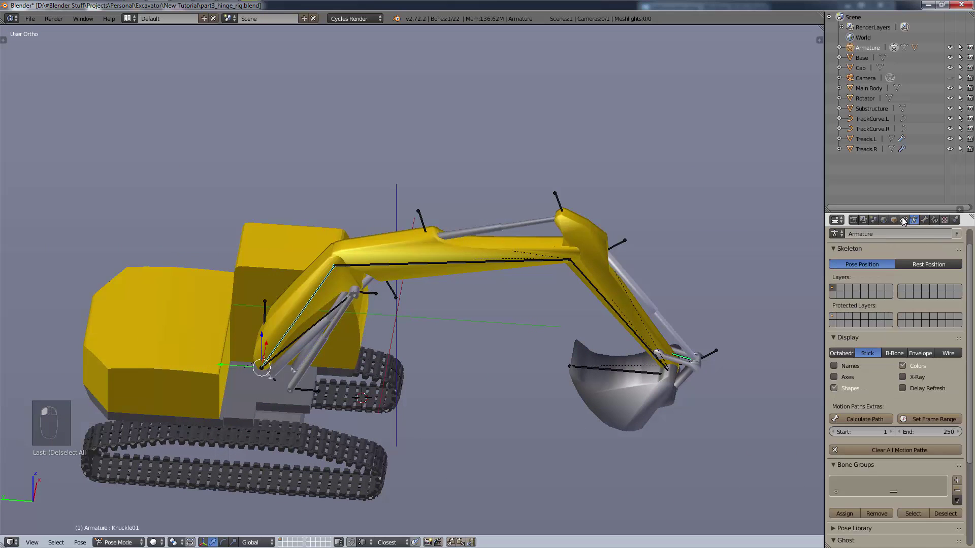
pyautogui.click(904, 220)
pyautogui.click(894, 220)
pyautogui.scroll(2, 420, 252)
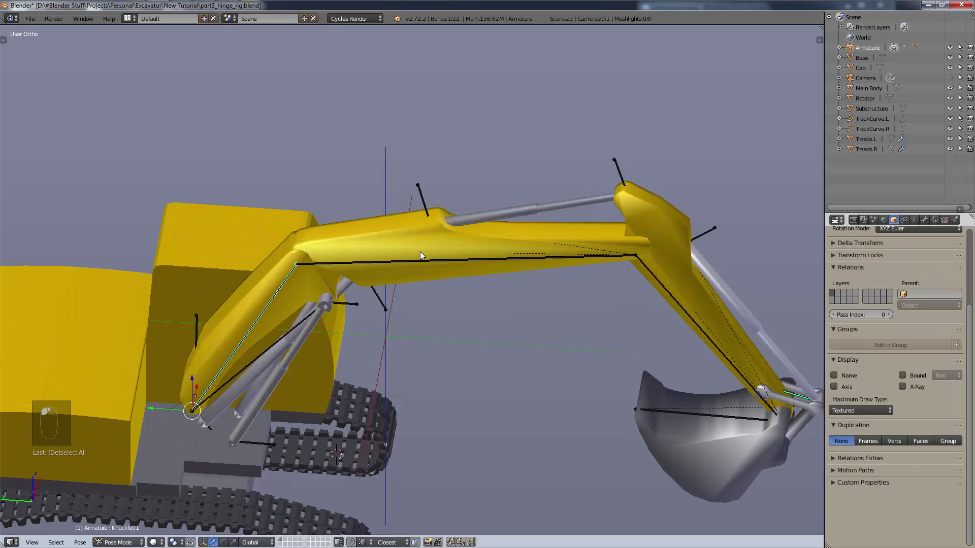
pyautogui.rightClick(419, 240)
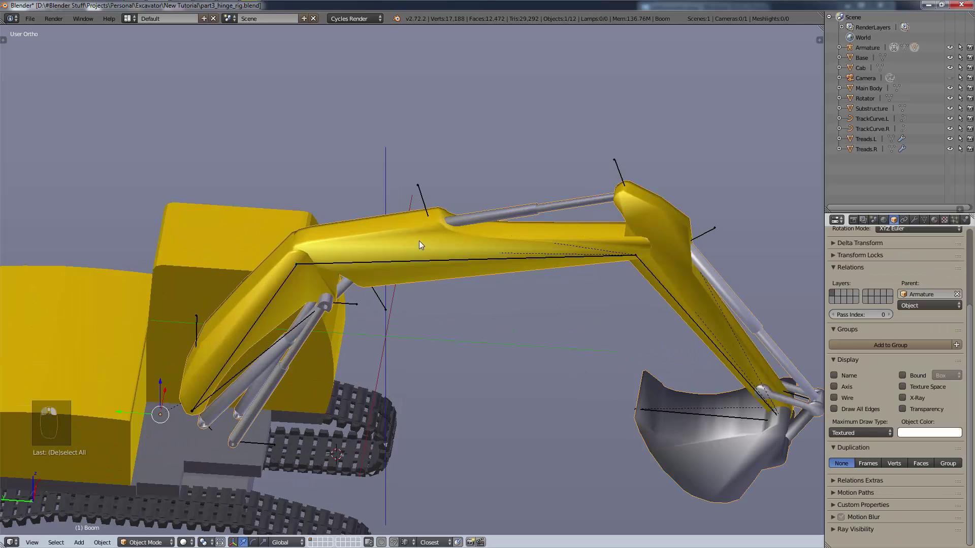
pyautogui.click(915, 222)
pyautogui.click(924, 221)
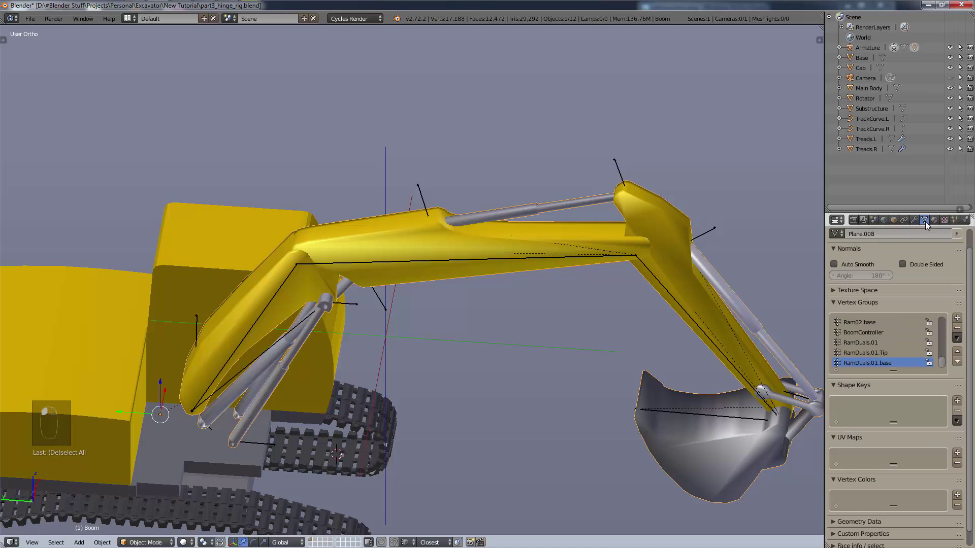
# - Switch the Boom mesh to Edit Mode, with the start of its vertex group list showing and all vertices deselected
pyautogui.scroll(5, 882, 337)
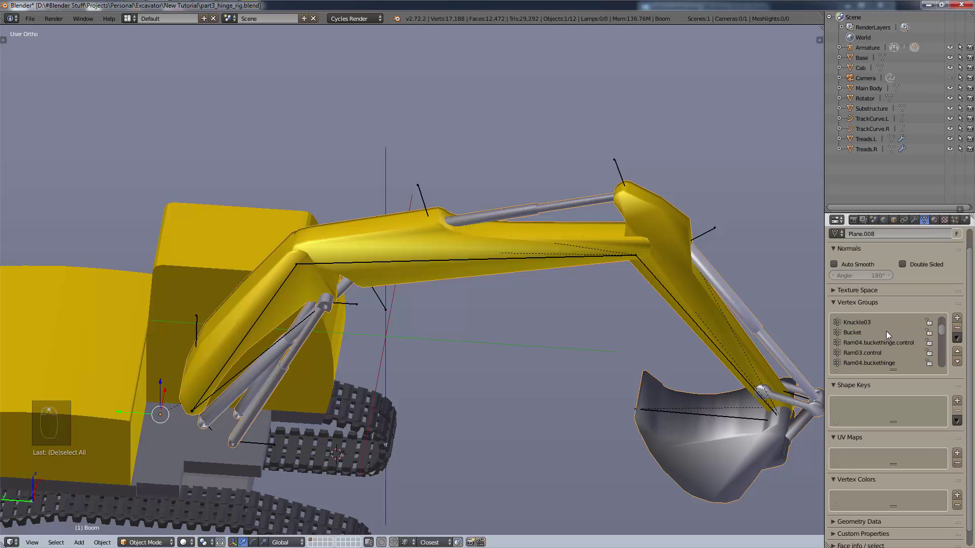
pyautogui.press('a')
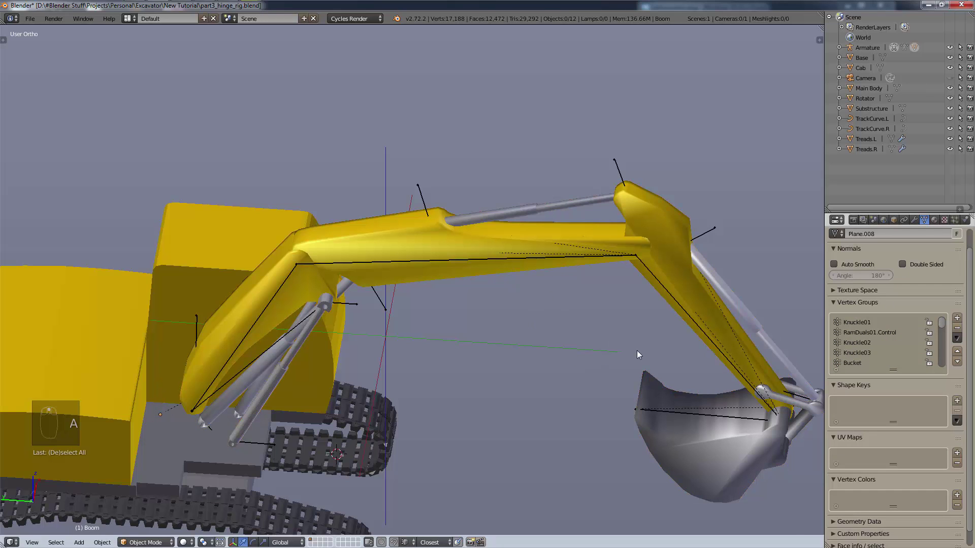
pyautogui.scroll(3, 636, 350)
pyautogui.scroll(-3, 375, 406)
pyautogui.click(131, 541)
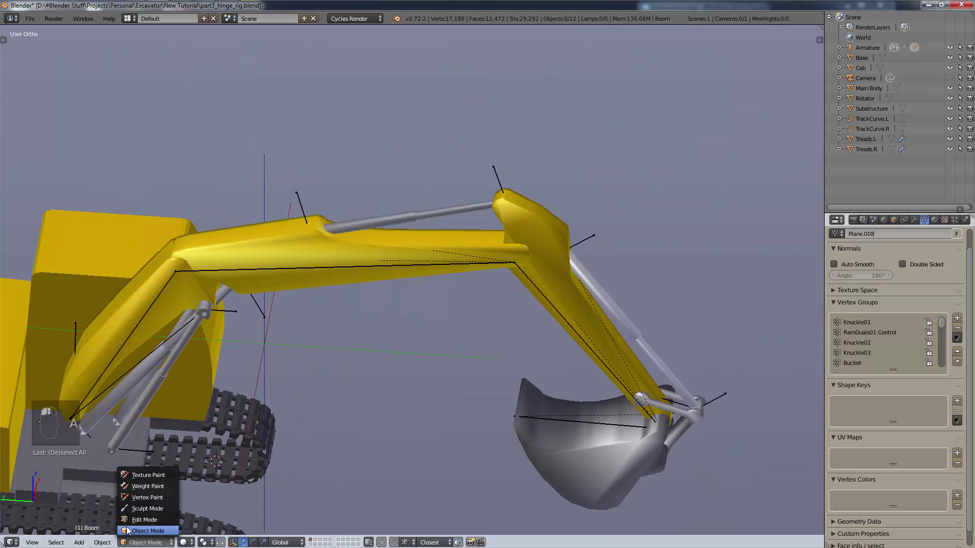
pyautogui.click(143, 519)
pyautogui.press('a')
pyautogui.press('a')
pyautogui.press('a')
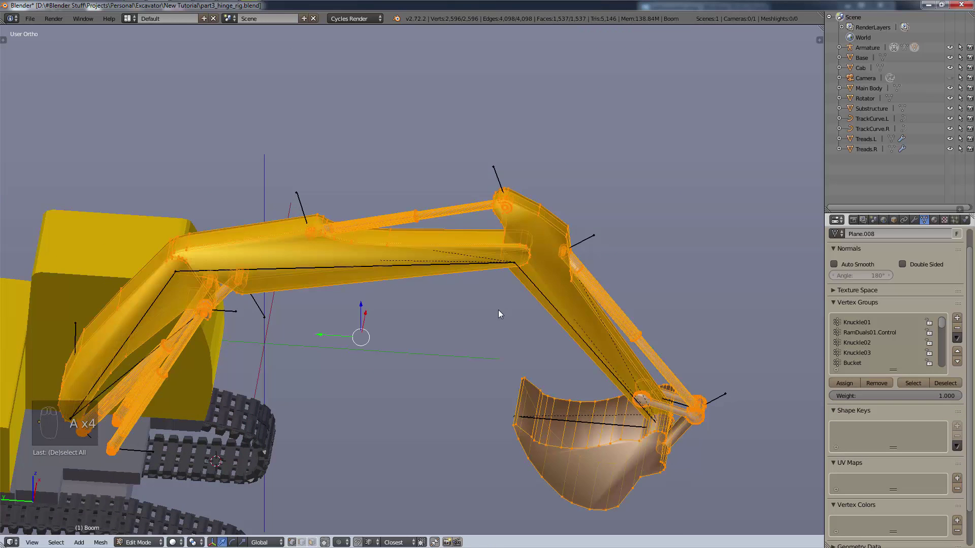
pyautogui.press('a')
pyautogui.press('a')
# - Check the Knuckle01 and Knuckle02 vertex groups by selecting and deselecting the vertices of each
pyautogui.click(877, 322)
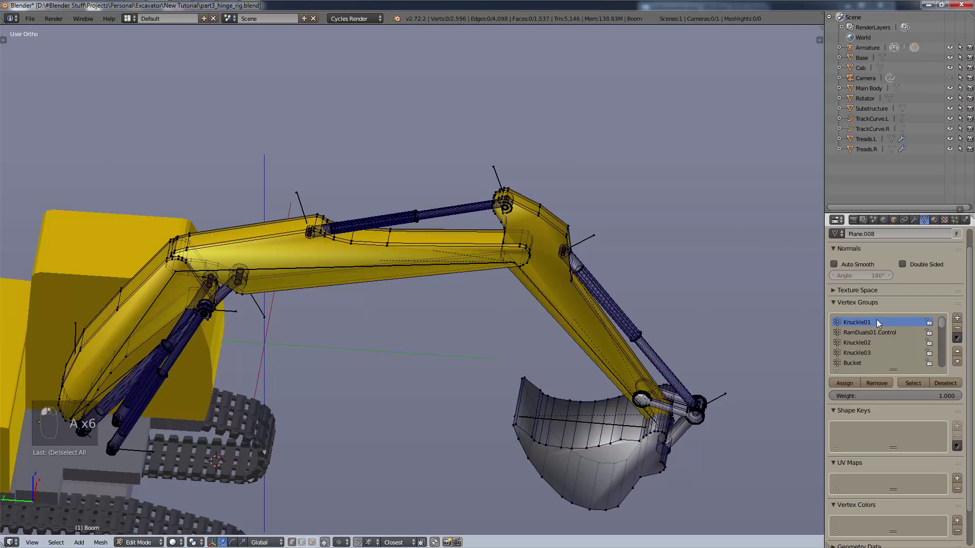
pyautogui.click(916, 384)
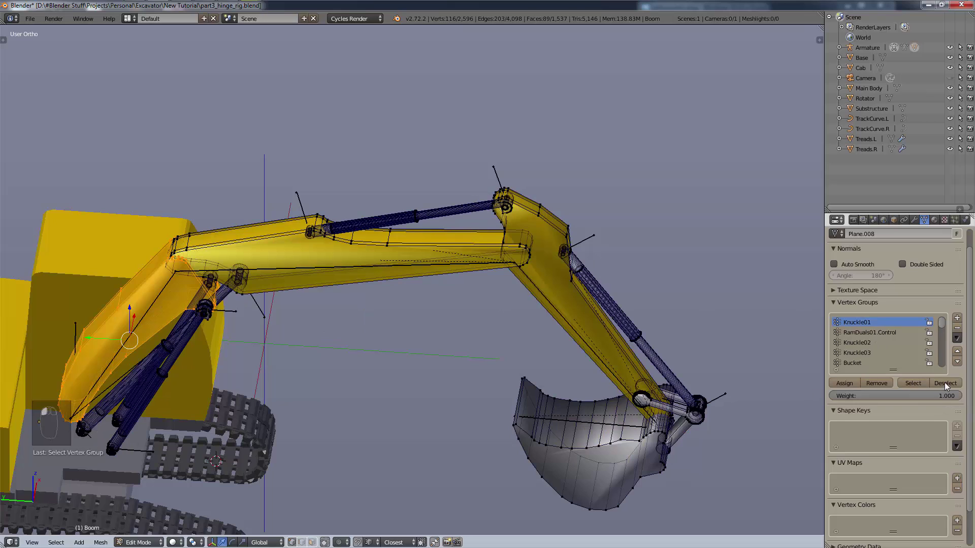
pyautogui.click(945, 383)
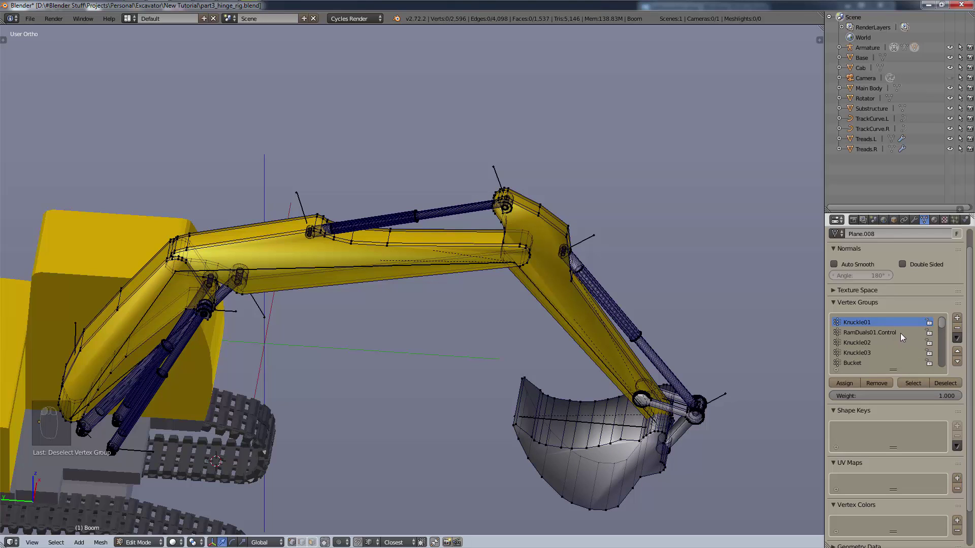
pyautogui.click(900, 333)
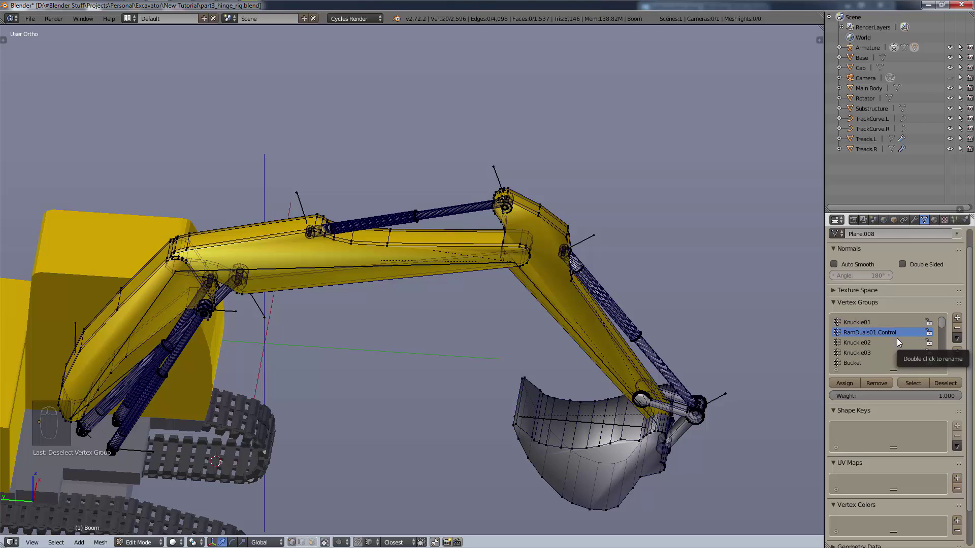
pyautogui.click(891, 344)
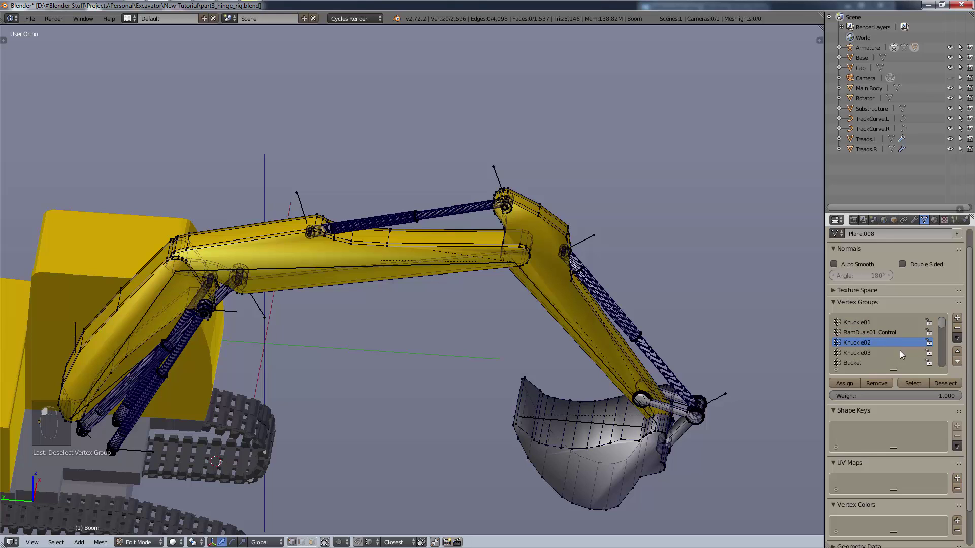
pyautogui.click(914, 383)
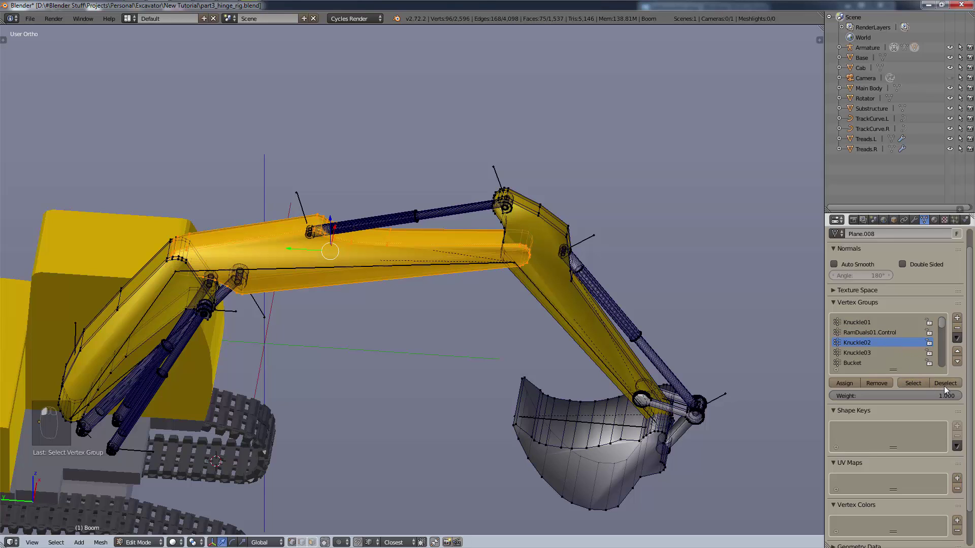
pyautogui.click(944, 384)
# - Check the Knuckle03 and Bucket vertex groups by selecting and deselecting the vertices of each
pyautogui.click(894, 351)
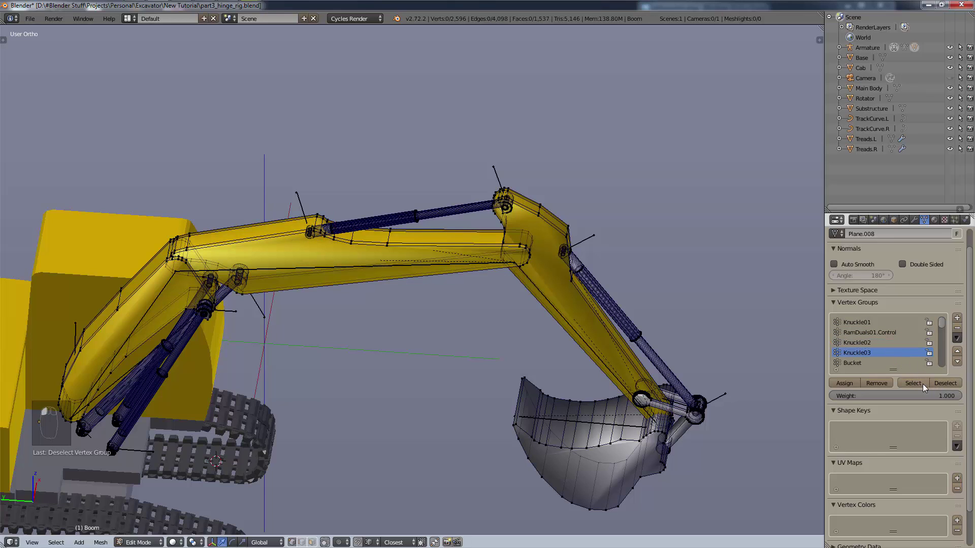
pyautogui.click(922, 384)
pyautogui.click(945, 383)
pyautogui.click(906, 363)
pyautogui.click(914, 383)
pyautogui.click(935, 382)
# - Check which vertices the Ram04.buckethinge vertex group holds by selecting its contents
pyautogui.scroll(-1, 867, 356)
pyautogui.scroll(-3, 867, 355)
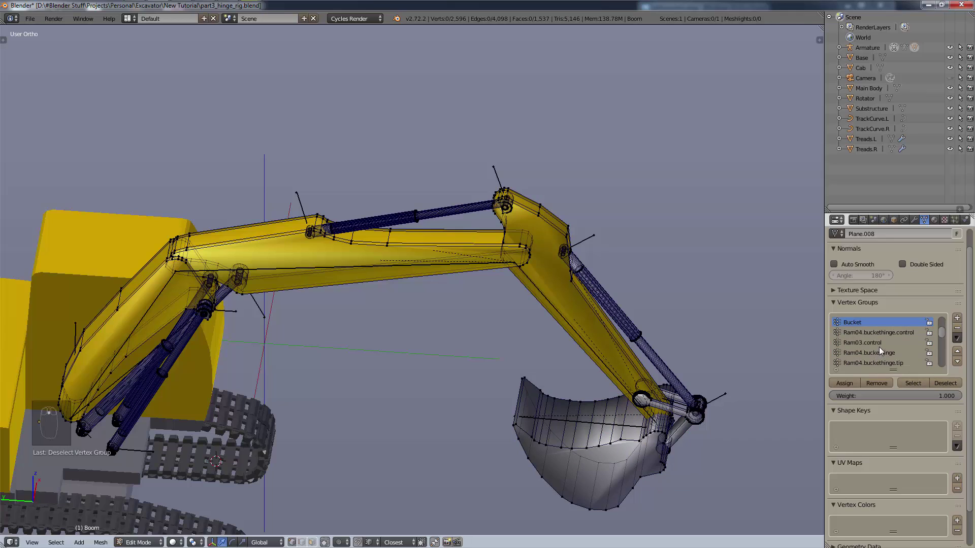
pyautogui.click(879, 350)
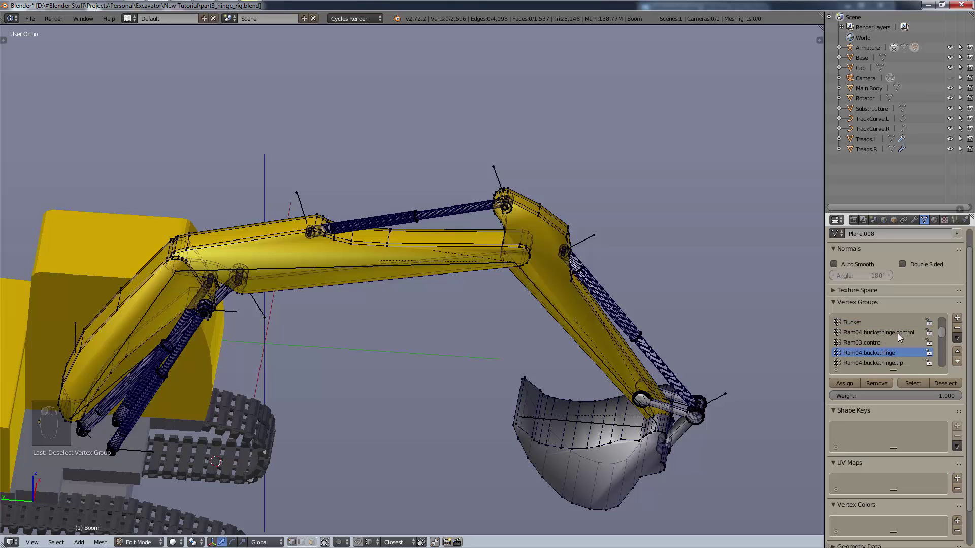
pyautogui.scroll(-1, 898, 356)
pyautogui.scroll(-1, 897, 341)
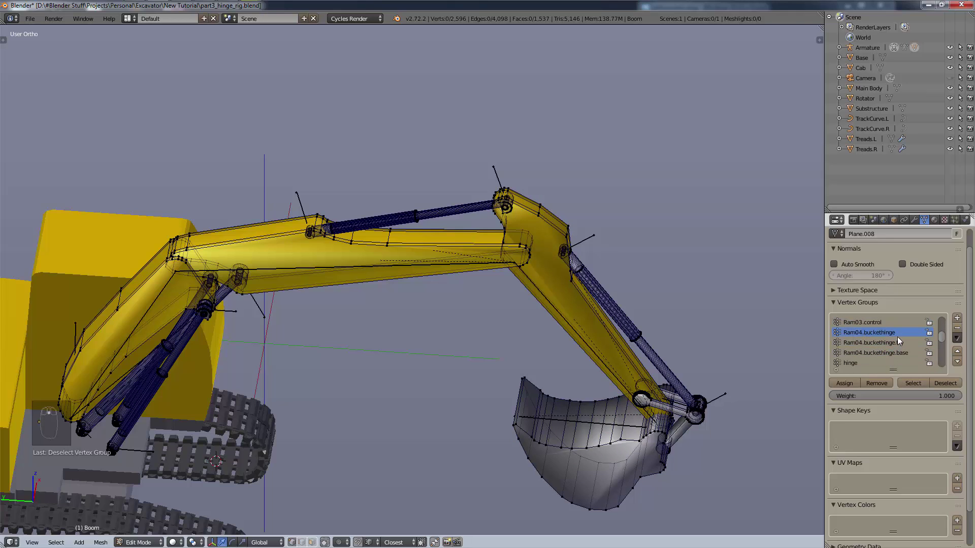
pyautogui.click(911, 382)
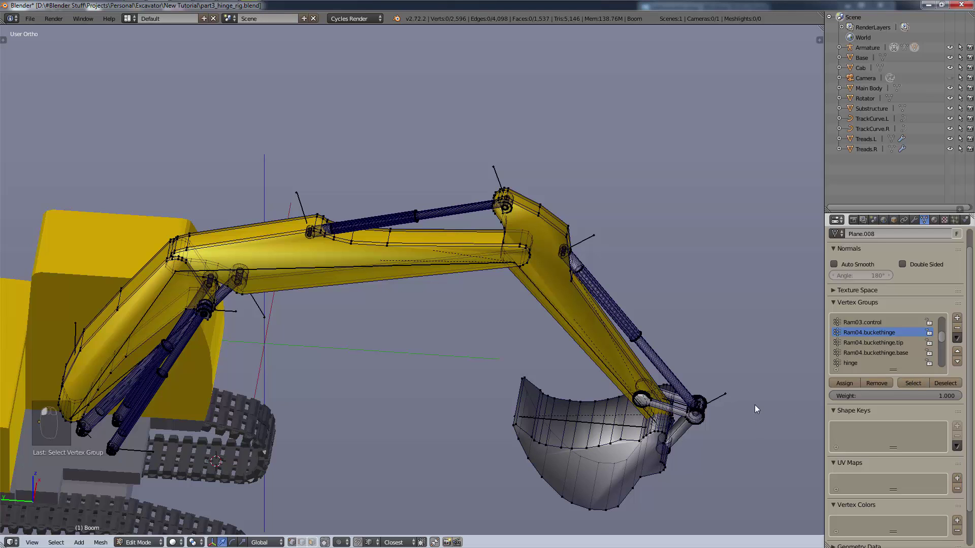
# - Clear the selection and select the whole linked pivot piece at the bucket ram's lower end, beside the hinge links
pyautogui.scroll(3, 732, 361)
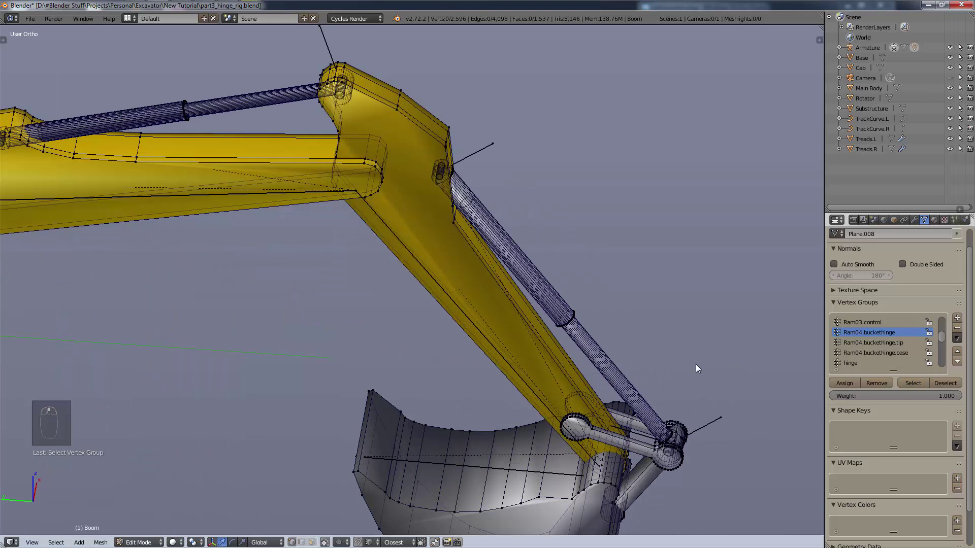
pyautogui.scroll(-4, 696, 364)
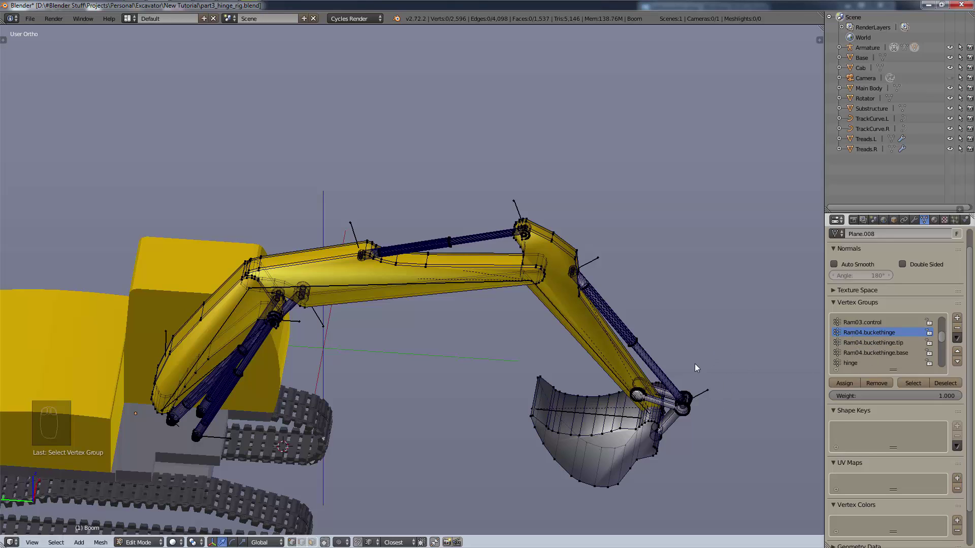
pyautogui.scroll(5, 704, 355)
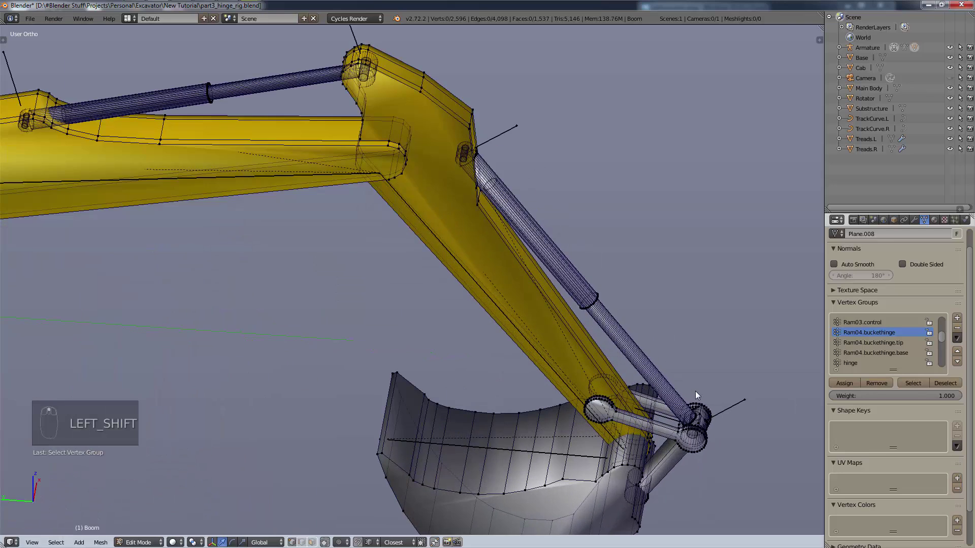
pyautogui.keyDown('shift'); pyautogui.moveTo(695, 391); pyautogui.dragTo(551, 423, button='middle'); pyautogui.keyUp('shift')
pyautogui.scroll(3, 553, 422)
pyautogui.scroll(-3, 566, 410)
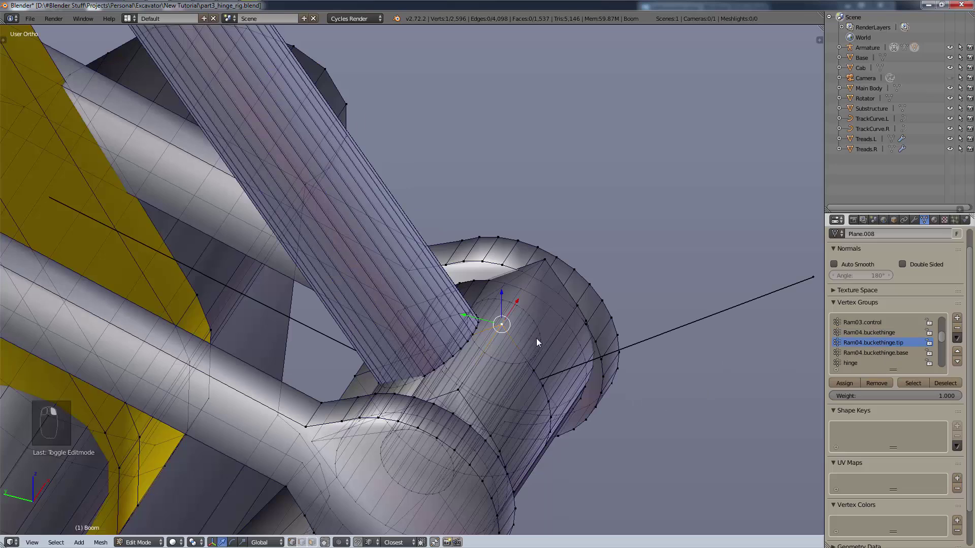
pyautogui.press('a')
pyautogui.press('a')
pyautogui.press('a')
pyautogui.press('a')
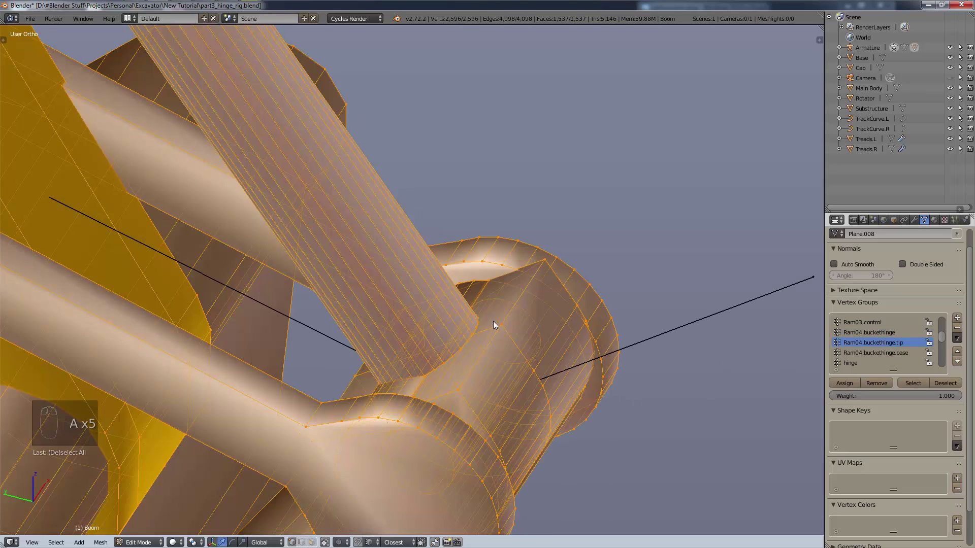
pyautogui.press('a')
pyautogui.press('a')
pyautogui.rightClick(501, 325)
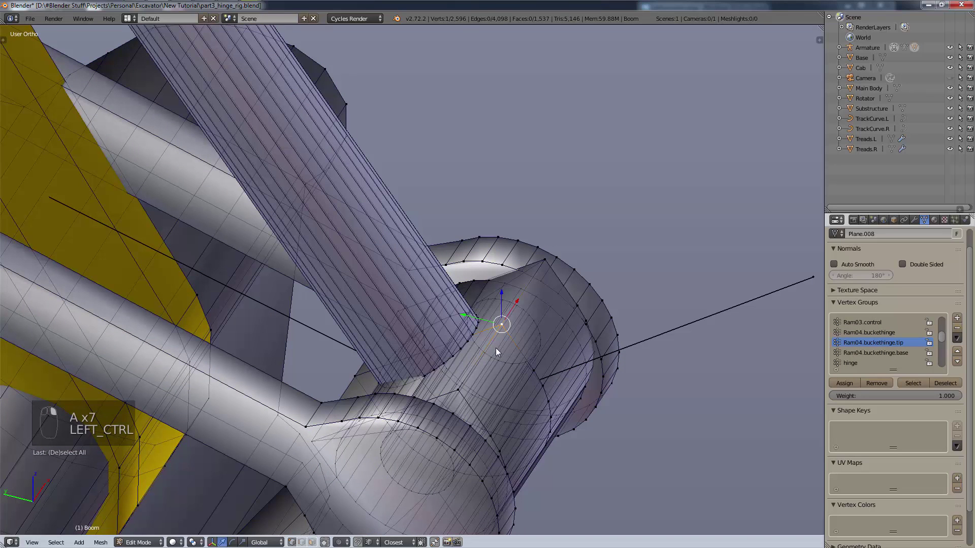
pyautogui.hotkey('ctrl', 'l')
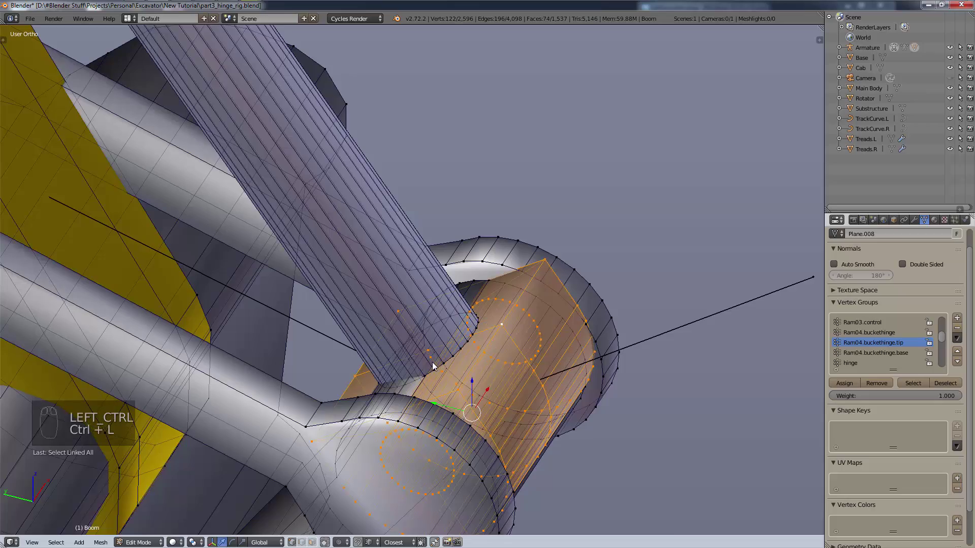
# - Add the end edge loop of the bucket ram's thin rod to the selected pivot piece, undoing the extra loop selection
pyautogui.scroll(4, 457, 361)
pyautogui.scroll(-8, 361, 381)
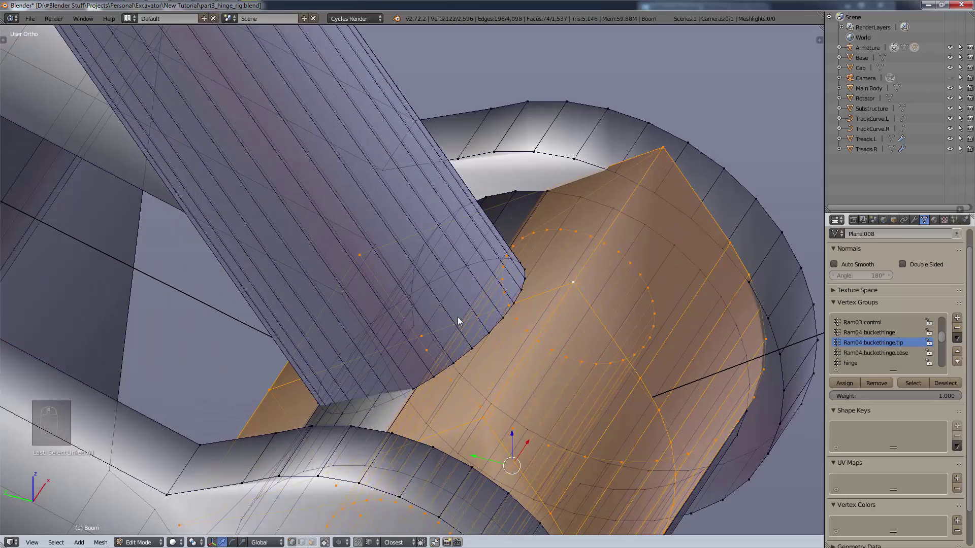
pyautogui.scroll(5, 460, 358)
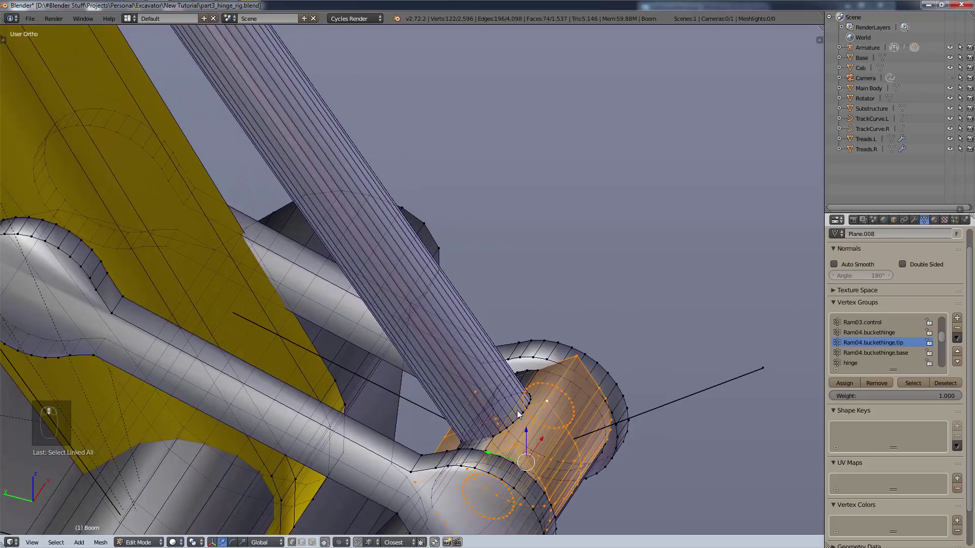
pyautogui.scroll(4, 461, 358)
pyautogui.scroll(-5, 463, 359)
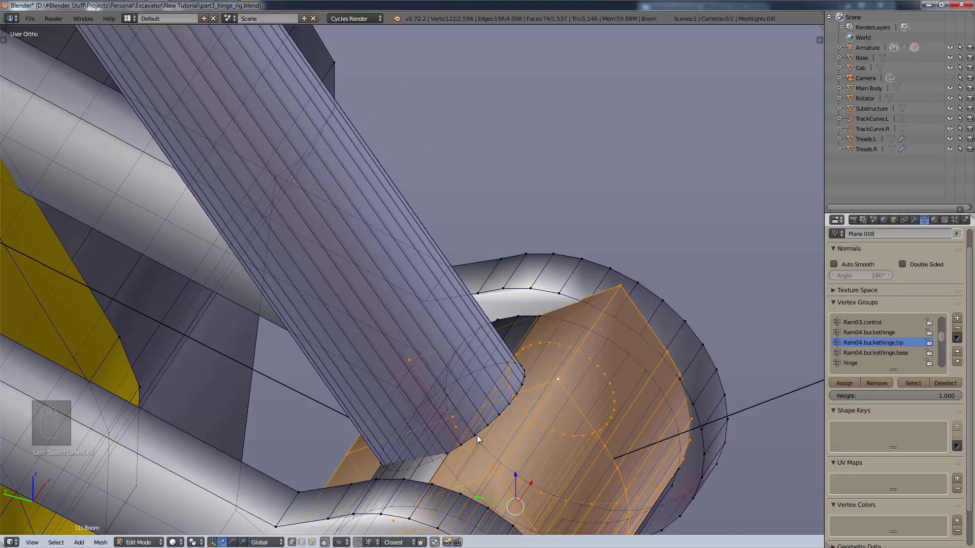
pyautogui.press('alt')
pyautogui.hotkey('alt', 'shift')
pyautogui.keyDown('alt'); pyautogui.keyDown('shift'); pyautogui.click(482, 430); pyautogui.keyUp('shift'); pyautogui.keyUp('alt')
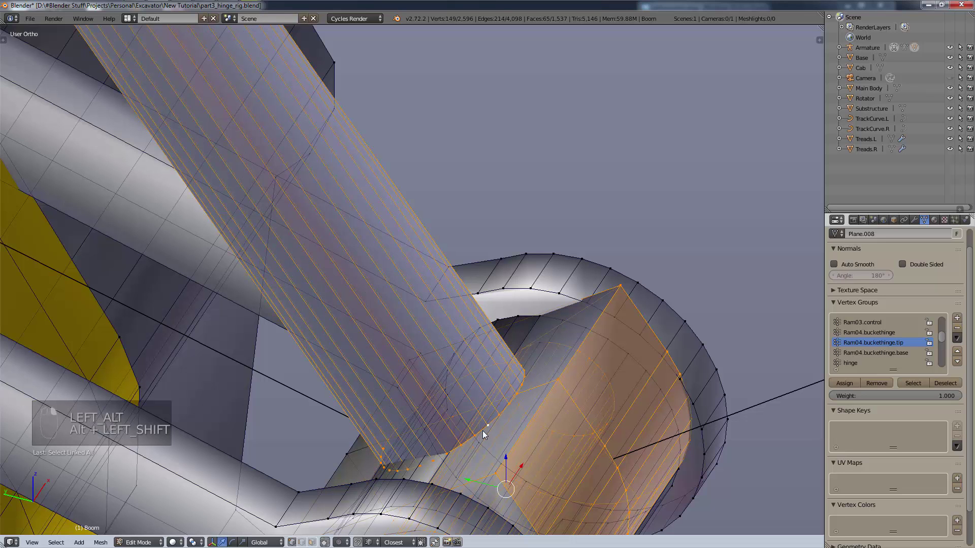
pyautogui.keyDown('alt'); pyautogui.keyDown('shift'); pyautogui.click(482, 431); pyautogui.keyUp('shift'); pyautogui.keyUp('alt')
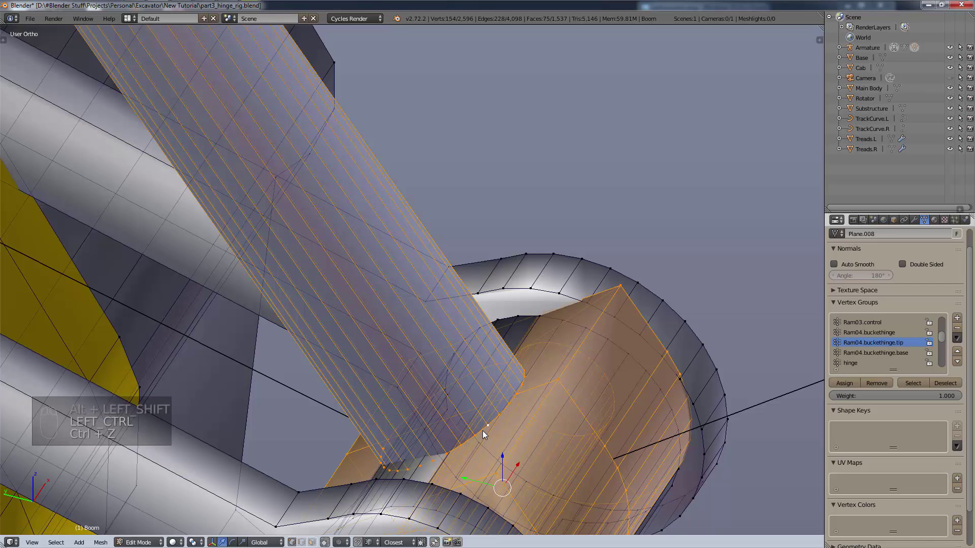
pyautogui.hotkey('ctrl', 'z')
pyautogui.scroll(-8, 477, 422)
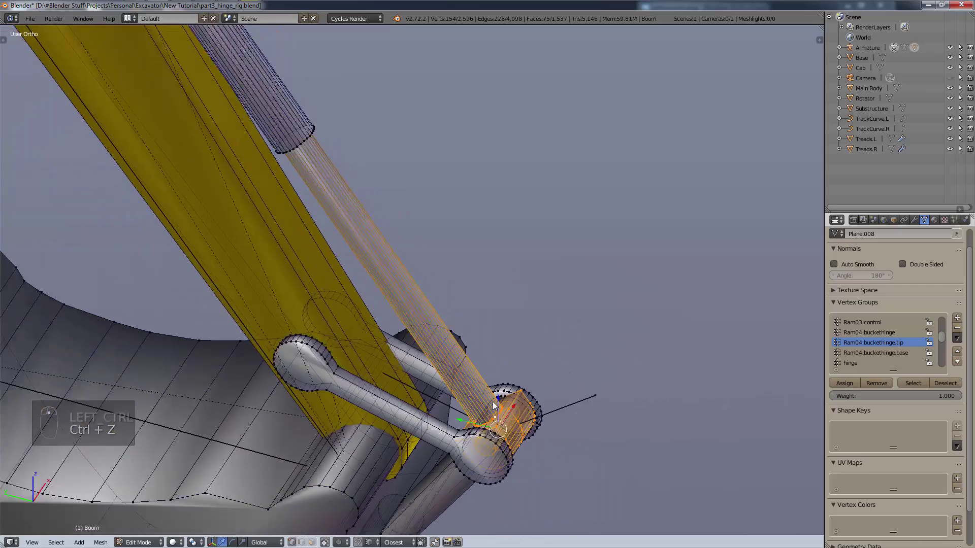
# - Check the selected rod end with a cancelled move, assign it to Ram04.buckethinge.tip, and verify the group by selecting and deselecting it
pyautogui.press('g')
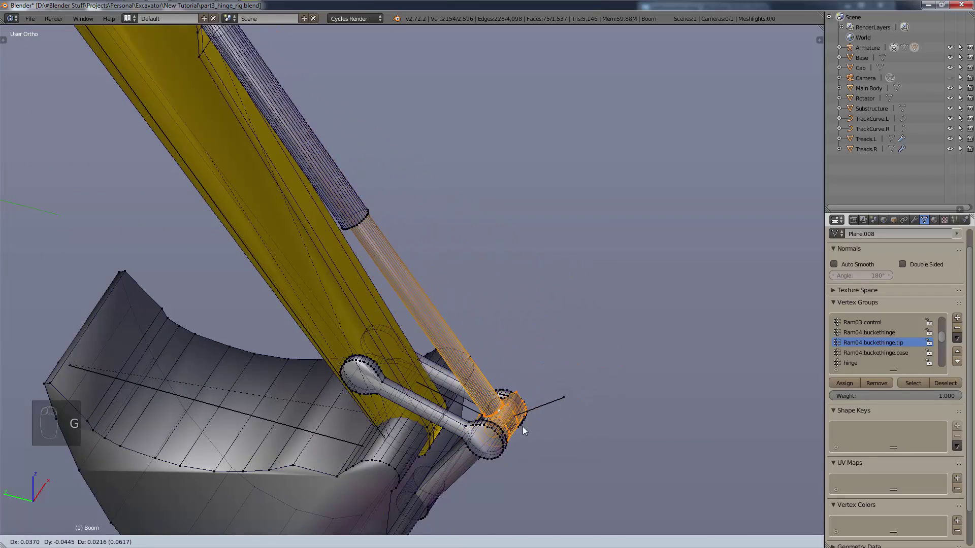
pyautogui.rightClick(544, 379)
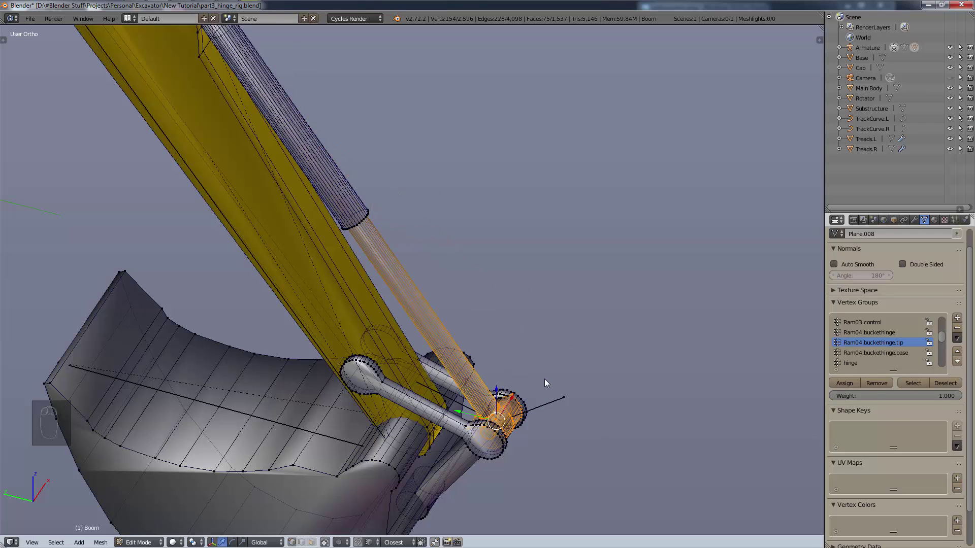
pyautogui.click(855, 386)
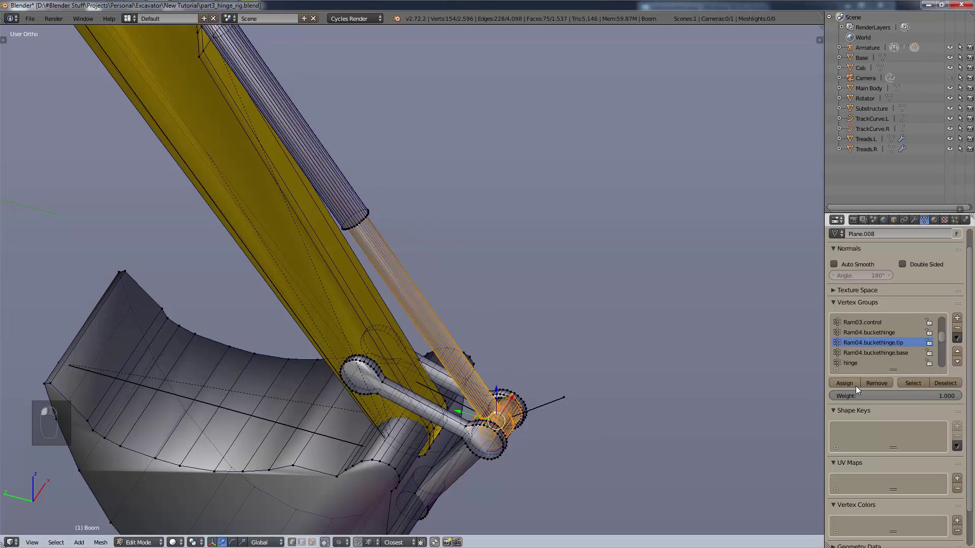
pyautogui.click(917, 384)
pyautogui.click(942, 384)
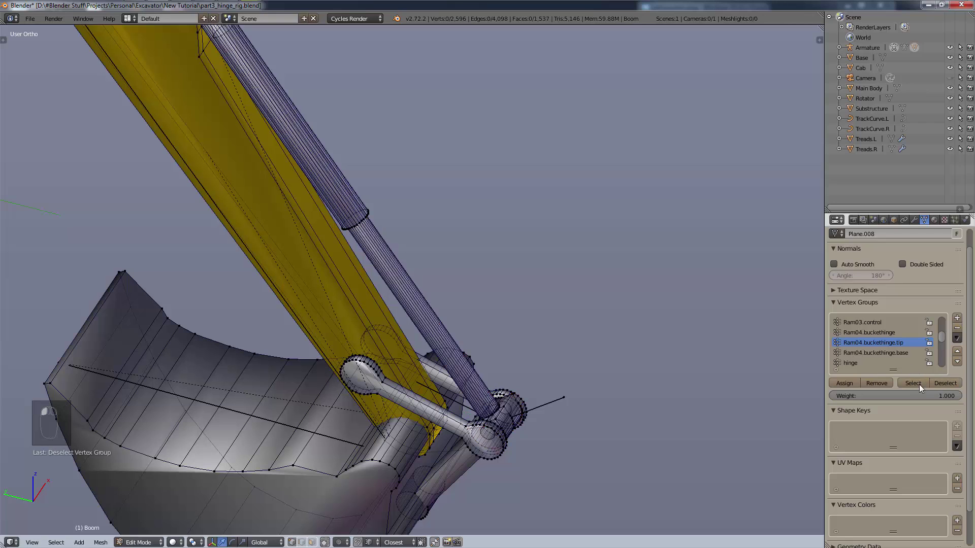
pyautogui.click(920, 383)
pyautogui.click(932, 384)
# - Make Ram04.buckethinge.base the active vertex group and select the whole linked pivot piece at the bucket ram's upper end
pyautogui.scroll(-4, 580, 267)
pyautogui.keyDown('shift'); pyautogui.moveTo(580, 266); pyautogui.dragTo(671, 331, button='middle'); pyautogui.keyUp('shift')
pyautogui.scroll(6, 495, 277)
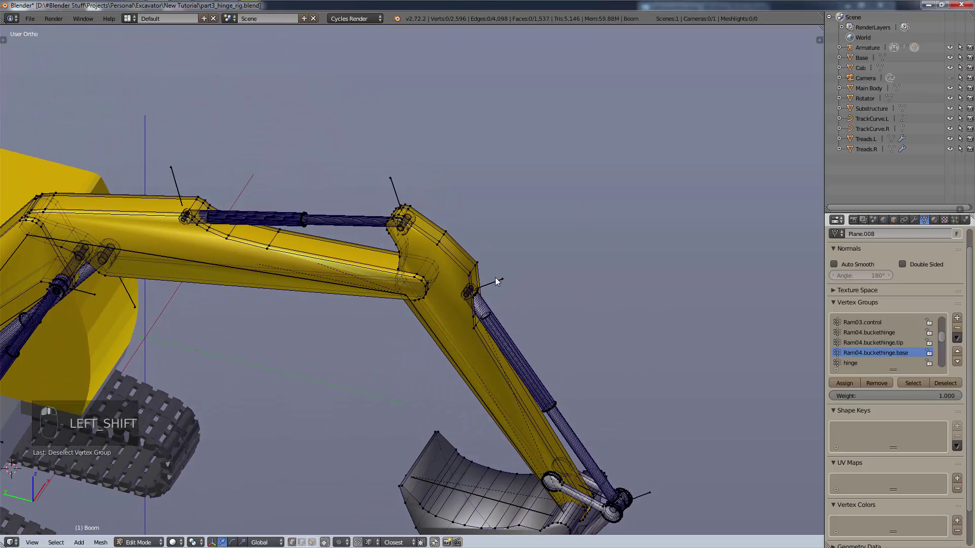
pyautogui.scroll(6, 456, 346)
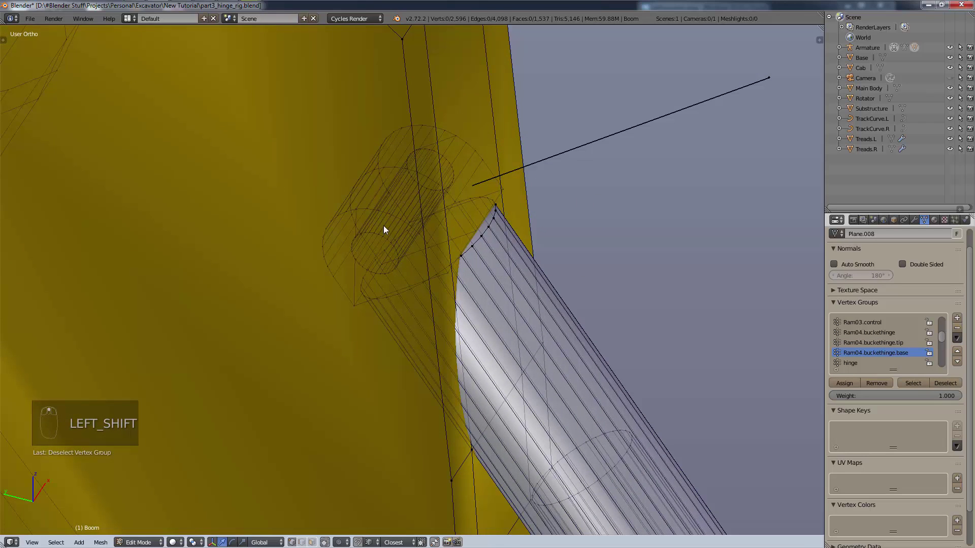
pyautogui.press('a')
pyautogui.press('a')
pyautogui.press('a')
pyautogui.press('a')
pyautogui.press('a')
pyautogui.press('a')
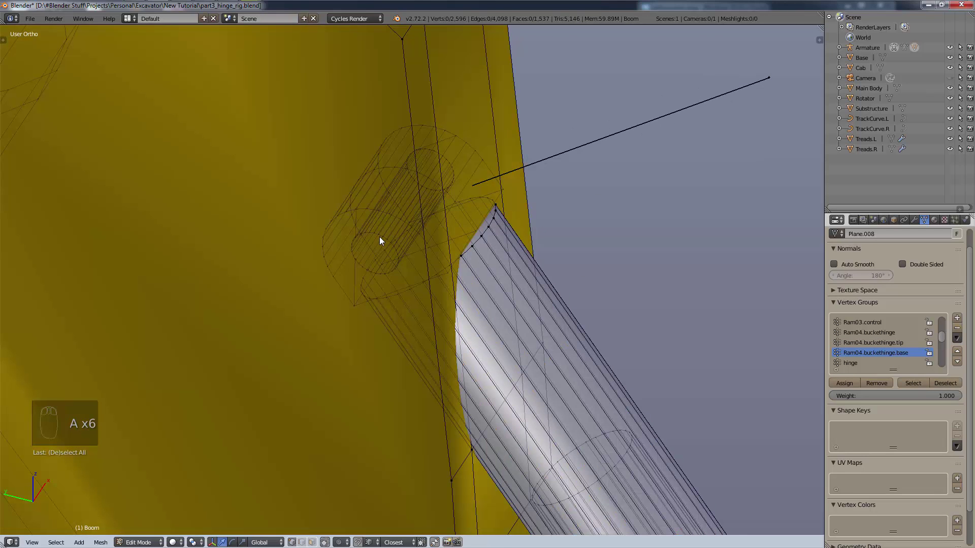
pyautogui.press('a')
pyautogui.press('a')
pyautogui.press('a')
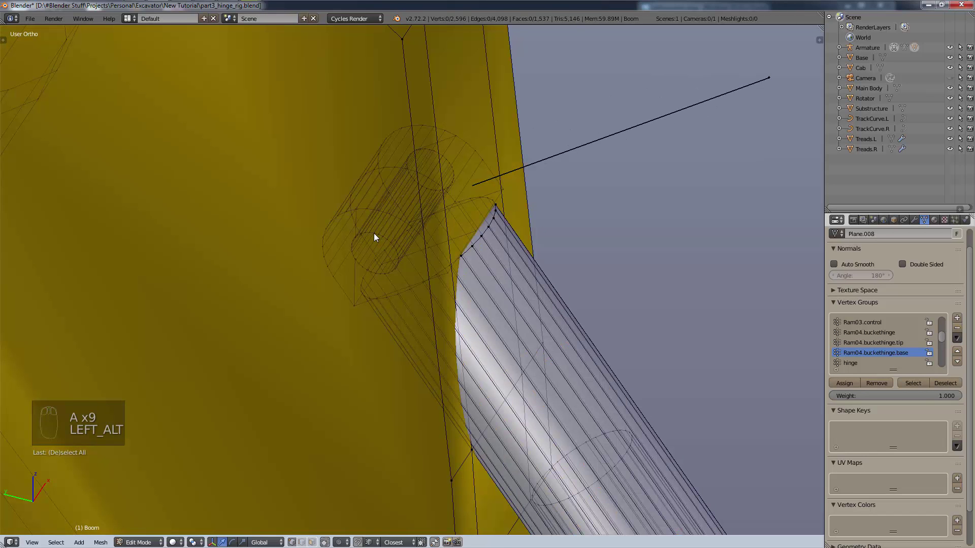
pyautogui.rightClick(374, 234)
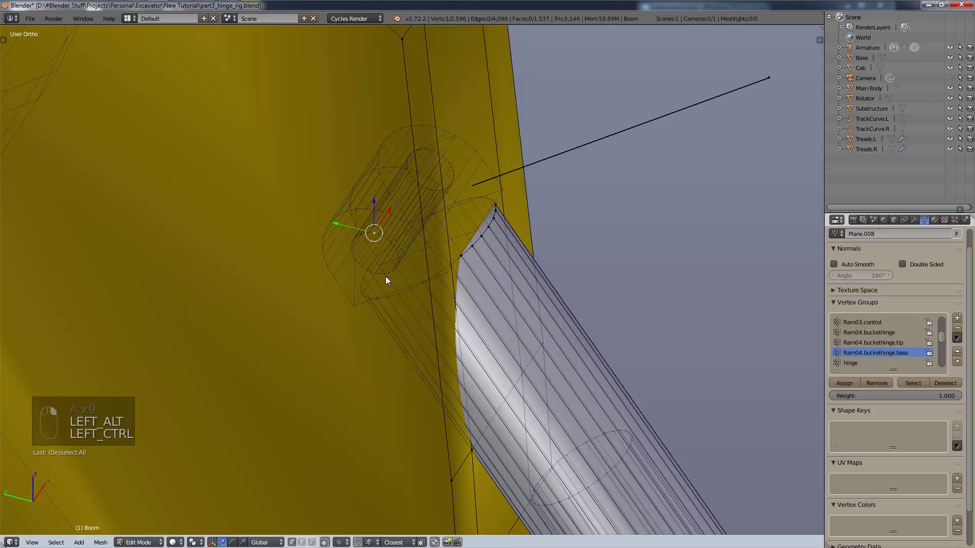
pyautogui.hotkey('ctrl', ';')
pyautogui.hotkey('ctrl', 'l')
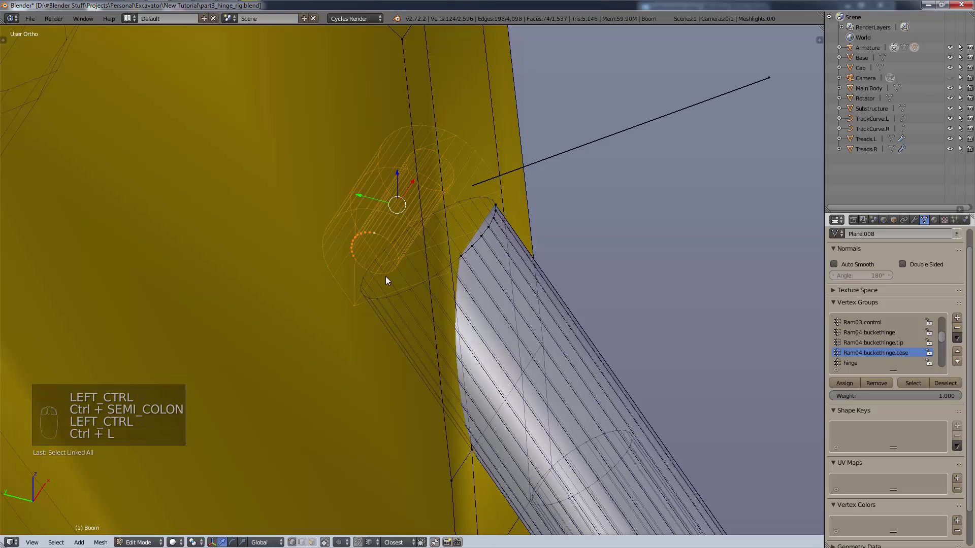
# - Add the bucket ram's entire linked thick cylinder to the selected upper pivot piece
pyautogui.scroll(-4, 559, 355)
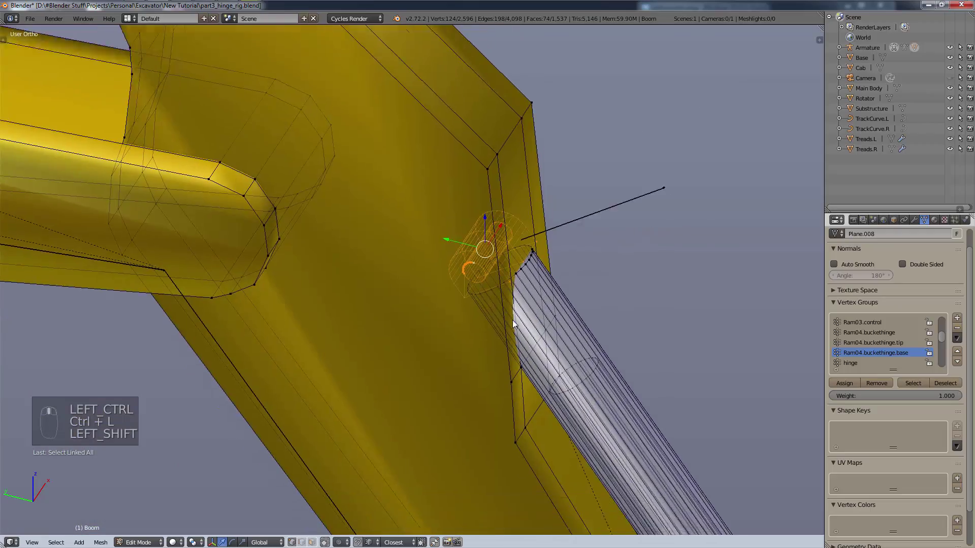
pyautogui.keyDown('shift'); pyautogui.moveTo(513, 319); pyautogui.dragTo(586, 365, button='middle'); pyautogui.keyUp('shift')
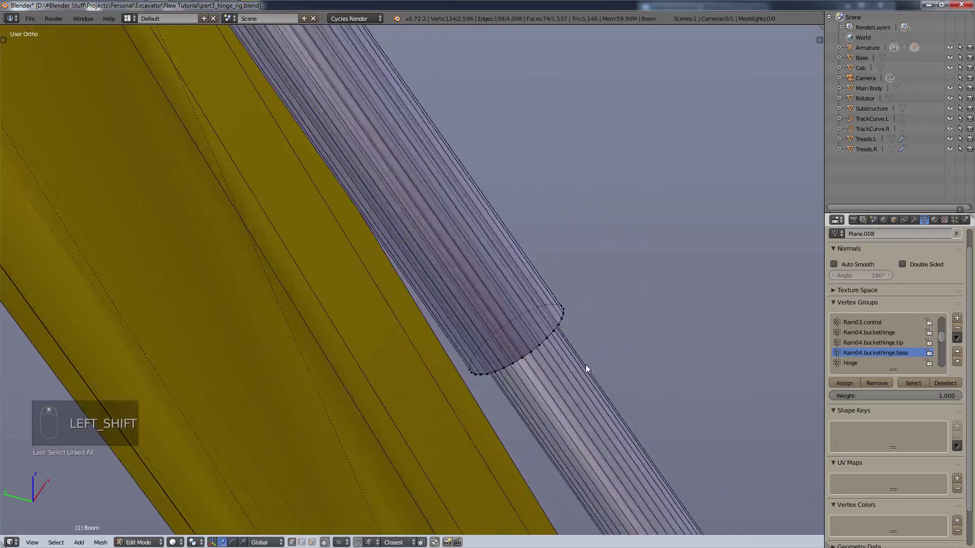
pyautogui.scroll(3, 559, 350)
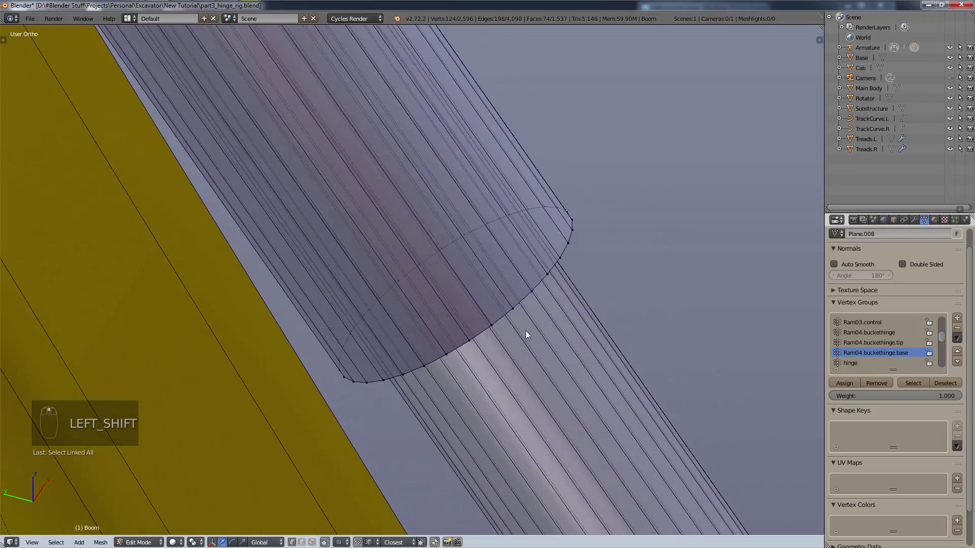
pyautogui.keyDown('shift'); pyautogui.rightClick(492, 325); pyautogui.keyUp('shift')
pyautogui.scroll(-5, 524, 328)
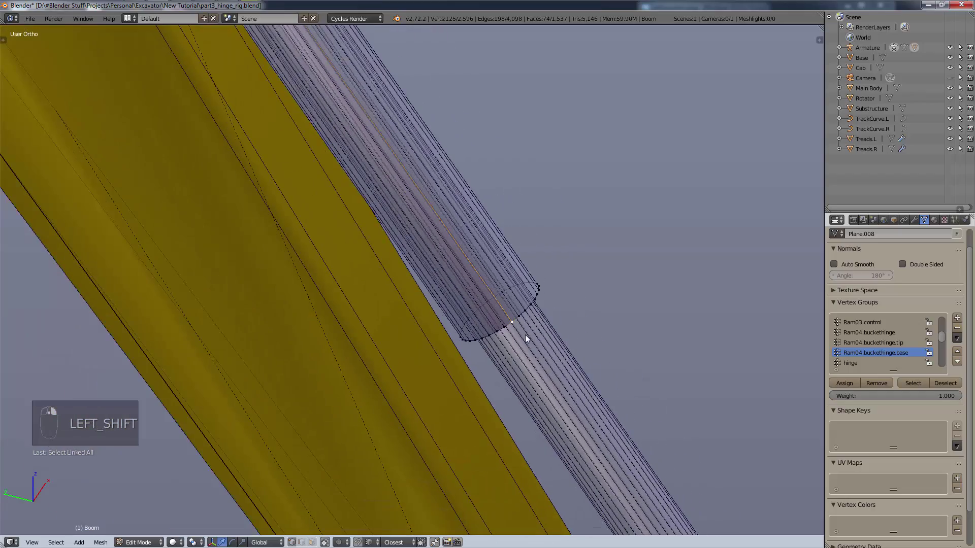
pyautogui.hotkey('ctrl', 'l')
pyautogui.scroll(-6, 678, 269)
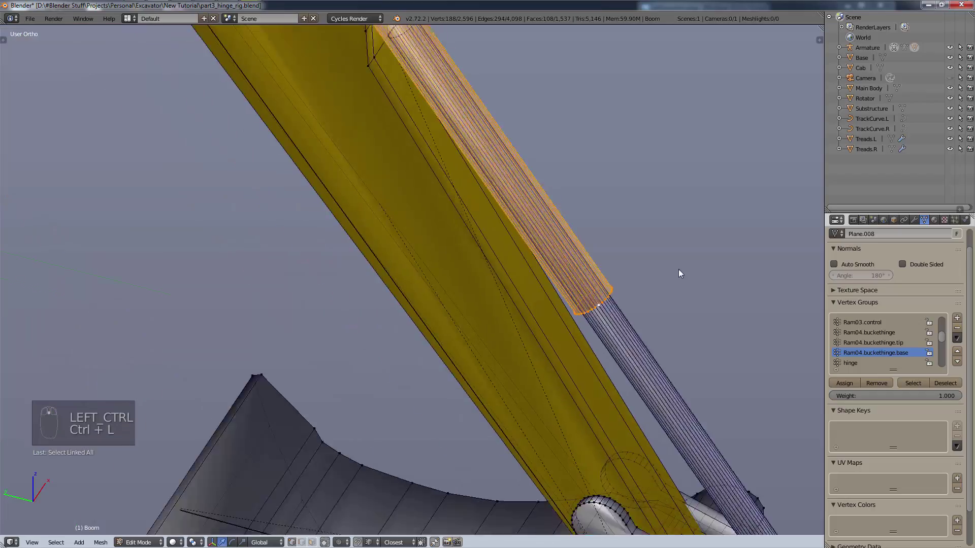
# - Check the selected cylinder with a cancelled move, assign it to Ram04.buckethinge.base, and verify the group by selecting and deselecting it
pyautogui.keyDown('shift'); pyautogui.moveTo(679, 269); pyautogui.dragTo(632, 367, button='middle'); pyautogui.keyUp('shift')
pyautogui.scroll(5, 633, 367)
pyautogui.press('g')
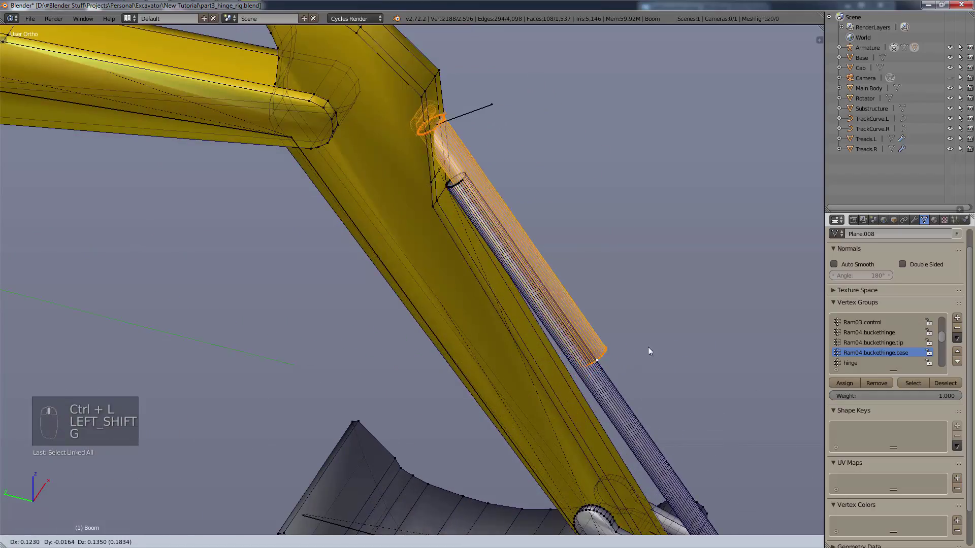
pyautogui.rightClick(642, 358)
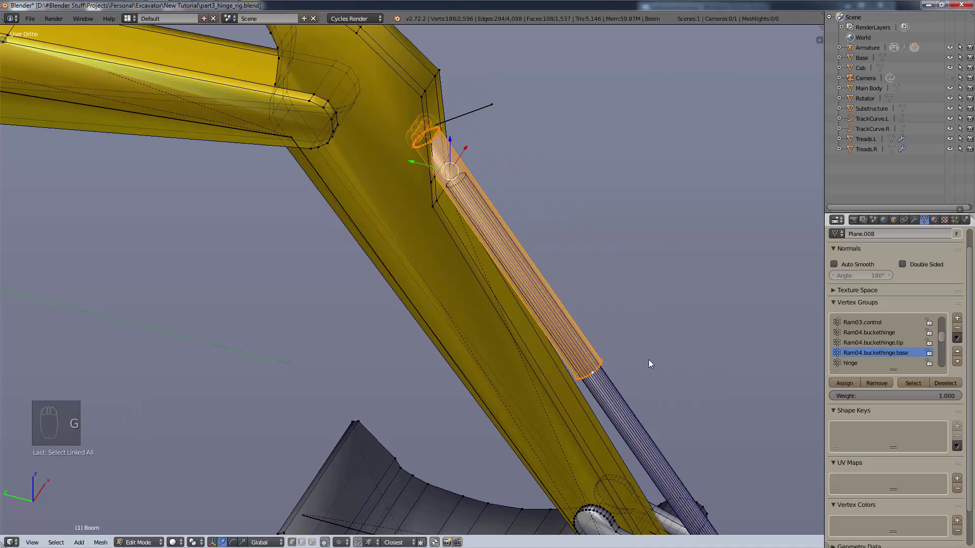
pyautogui.scroll(3, 621, 386)
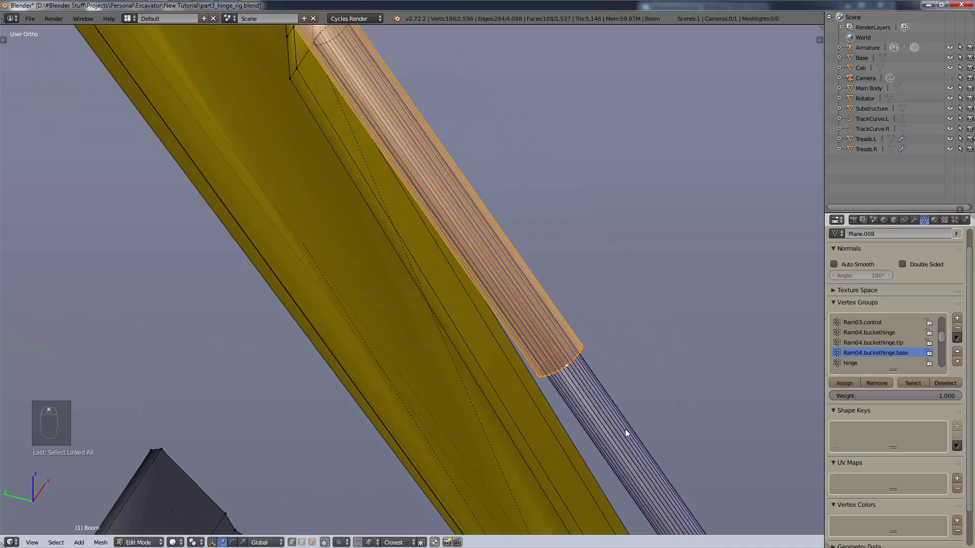
pyautogui.scroll(-3, 625, 431)
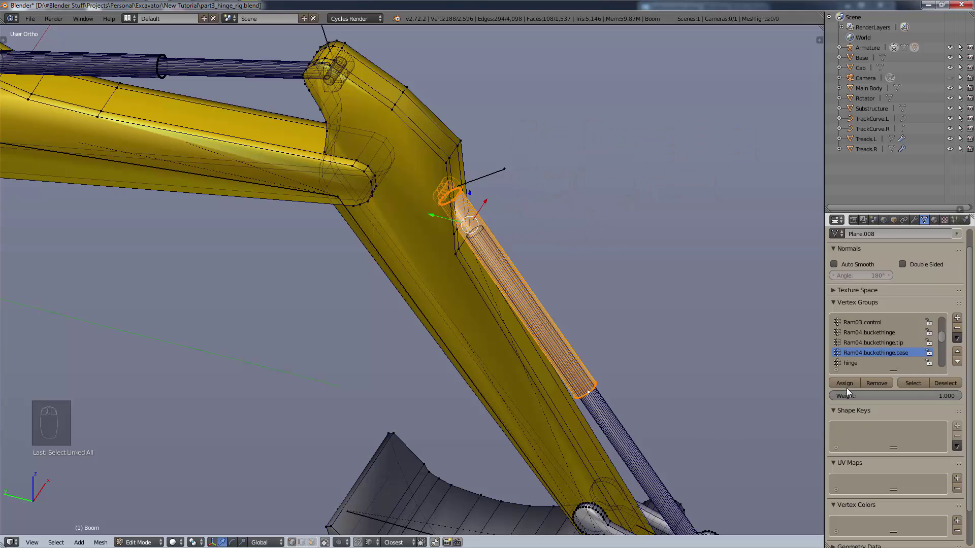
pyautogui.click(946, 384)
pyautogui.click(925, 382)
pyautogui.click(946, 384)
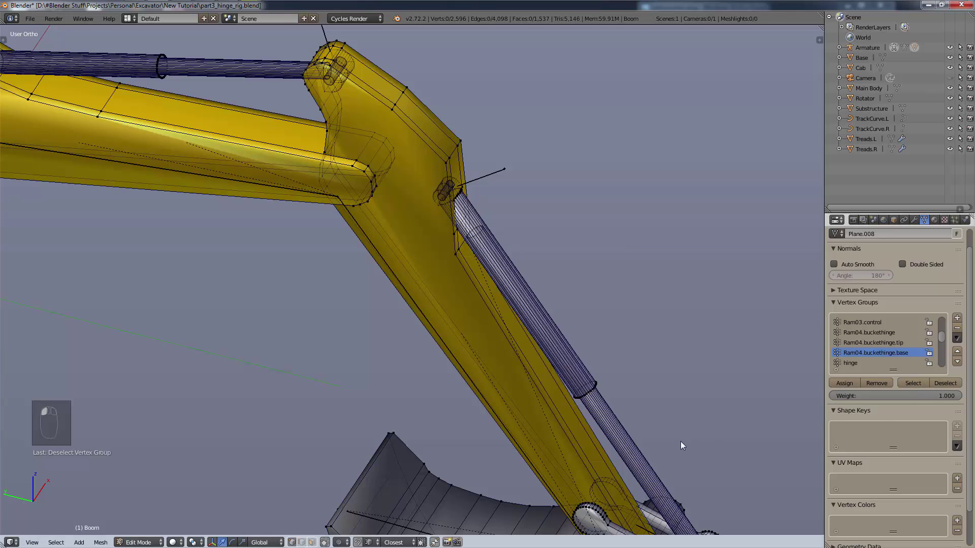
# - Switch to the armature and test the ram by rotating the Knuckle03 bone about the global X axis, restoring its pose
pyautogui.press('Home')
pyautogui.click(863, 51)
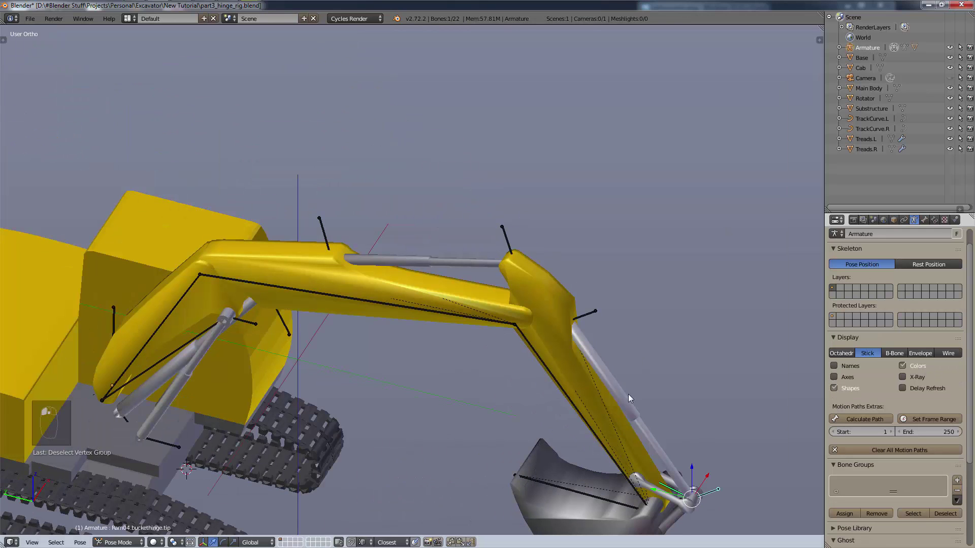
pyautogui.press('ctrl+KP_3')
pyautogui.press('ctrl+KP_6')
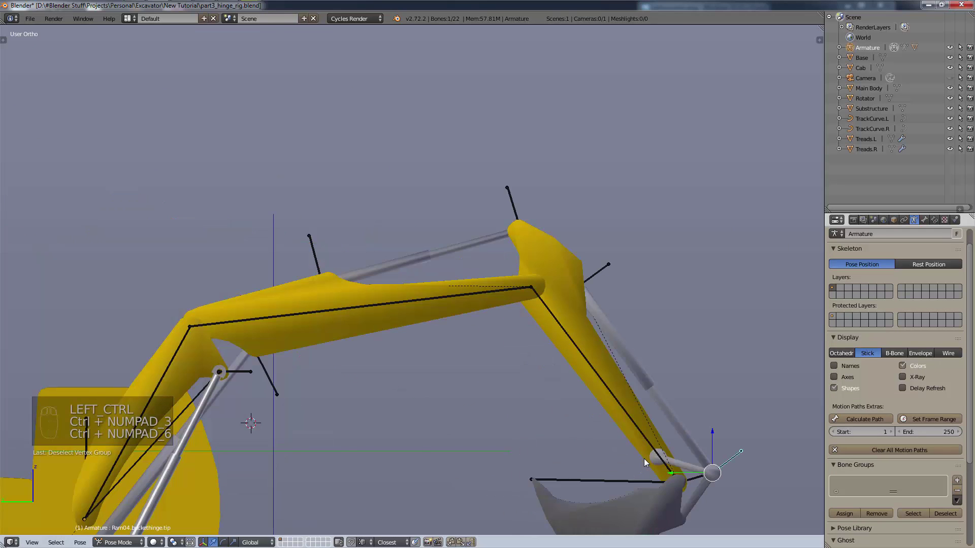
pyautogui.moveTo(724, 465); pyautogui.dragTo(724, 465)
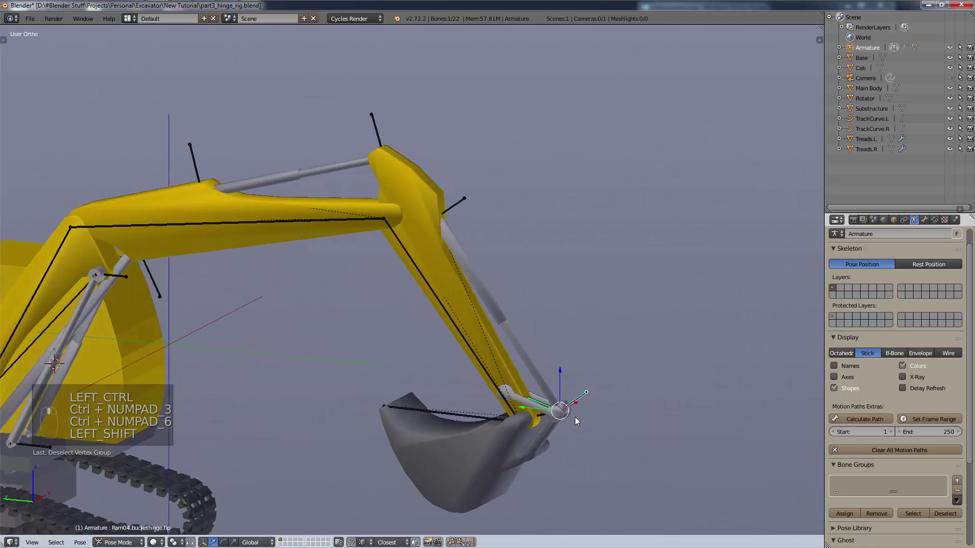
pyautogui.rightClick(451, 364)
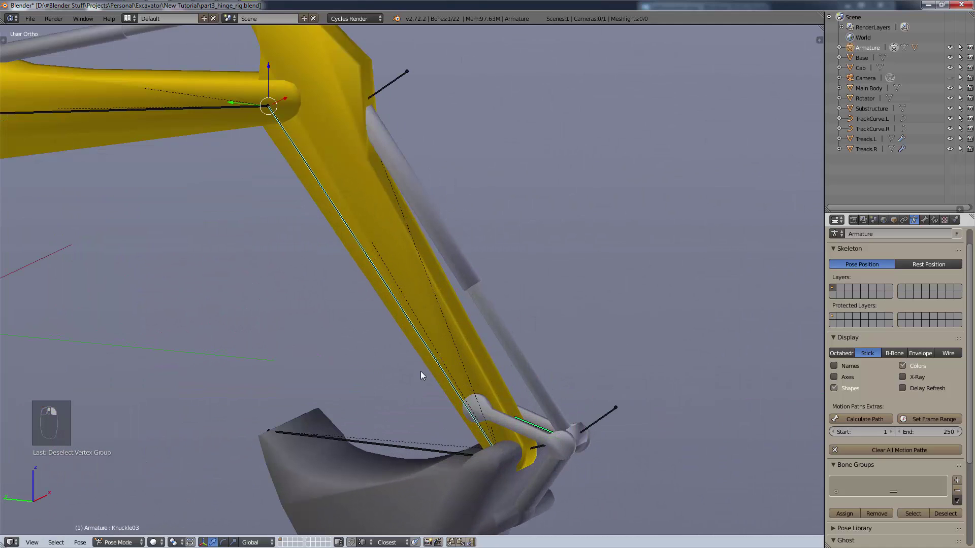
pyautogui.press('r')
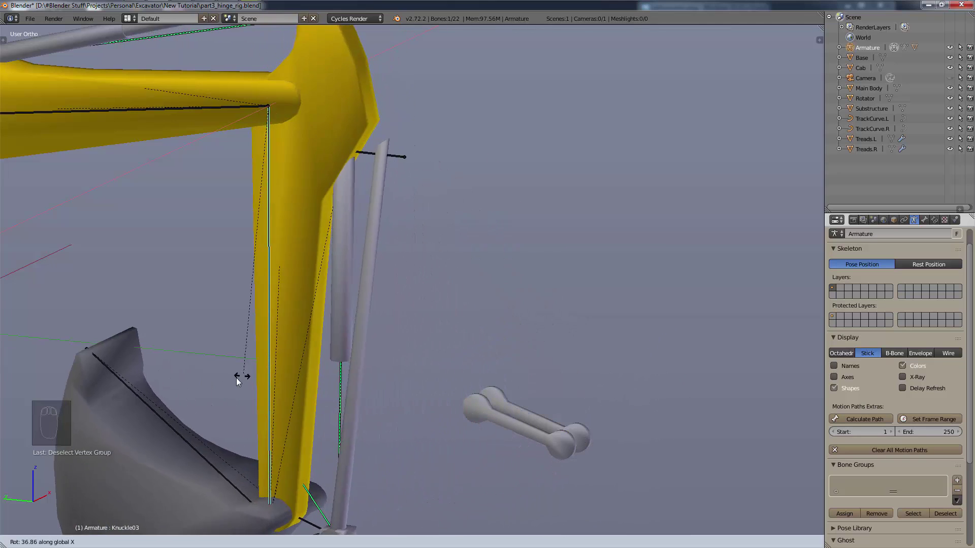
pyautogui.click(305, 327)
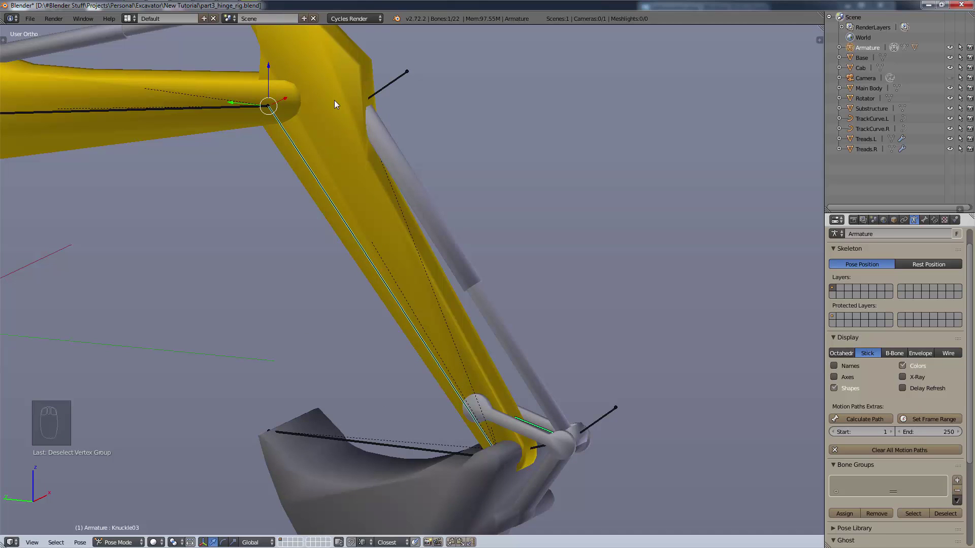
# - Return to editing the Boom mesh and select the vertices in the Ram04.buckethinge.base group
pyautogui.rightClick(312, 214)
pyautogui.click(146, 542)
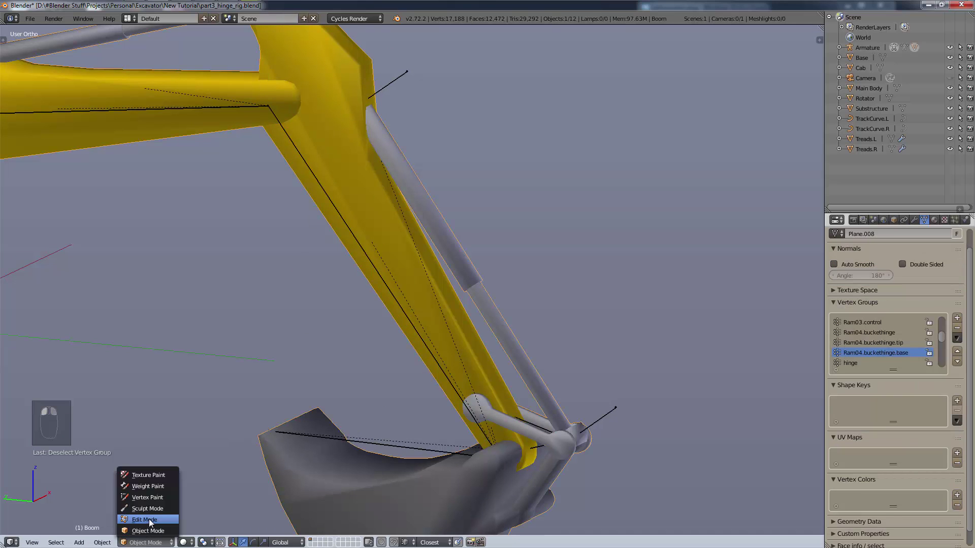
pyautogui.click(148, 519)
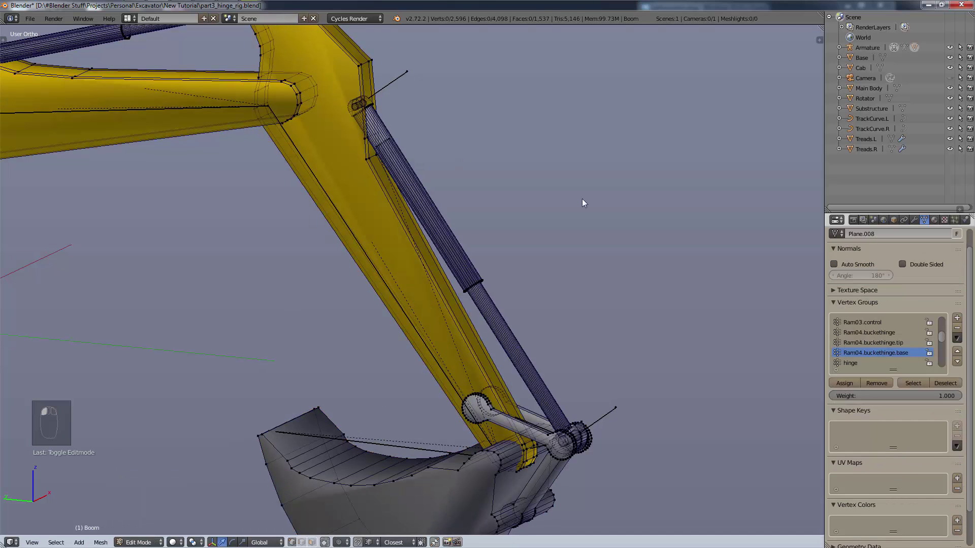
pyautogui.click(914, 383)
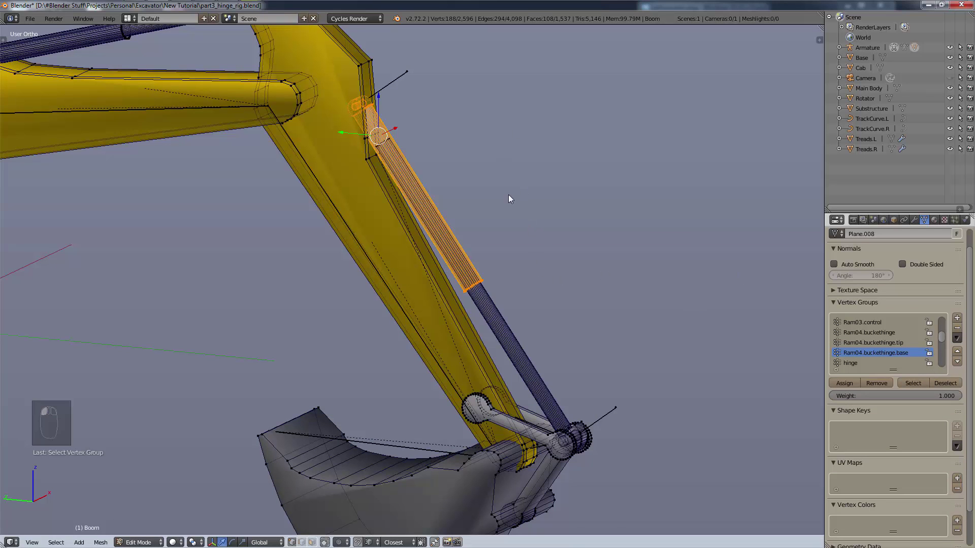
# - Add the thin rod's upper end loop inside the cylinder to the selection and assign everything to Ram04.buckethinge.base
pyautogui.keyDown('shift'); pyautogui.moveTo(508, 178); pyautogui.dragTo(569, 393, button='middle'); pyautogui.keyUp('shift')
pyautogui.scroll(8, 455, 387)
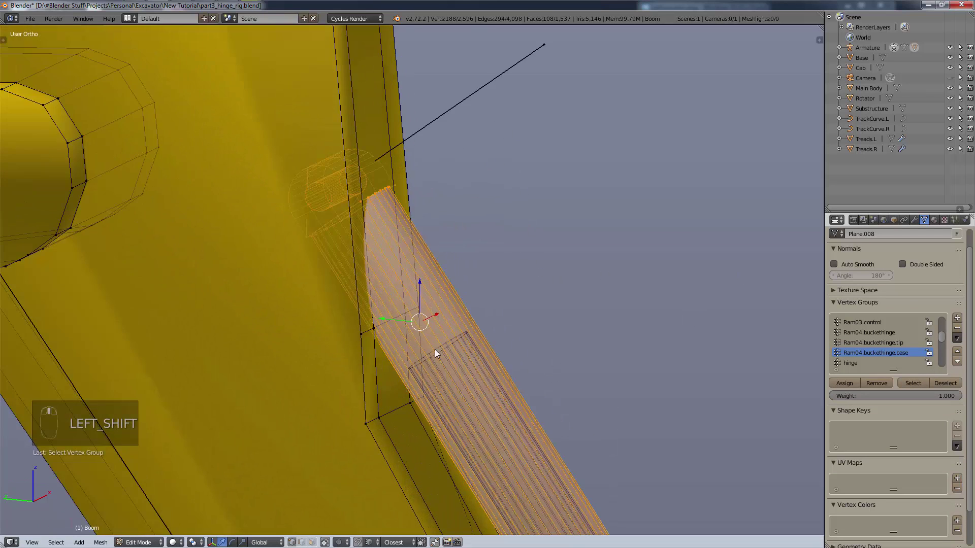
pyautogui.scroll(4, 435, 350)
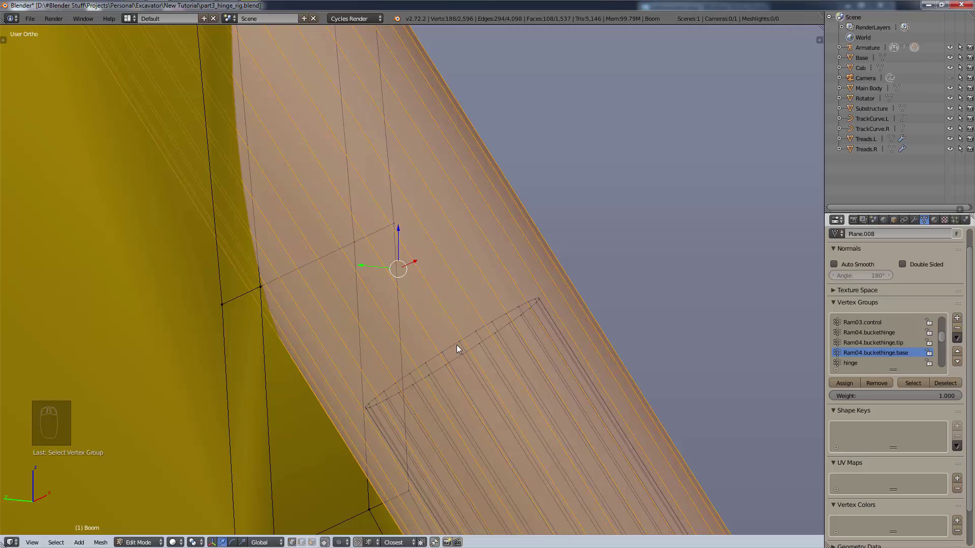
pyautogui.keyDown('alt'); pyautogui.keyDown('shift'); pyautogui.rightClick(469, 338); pyautogui.keyUp('shift'); pyautogui.keyUp('alt')
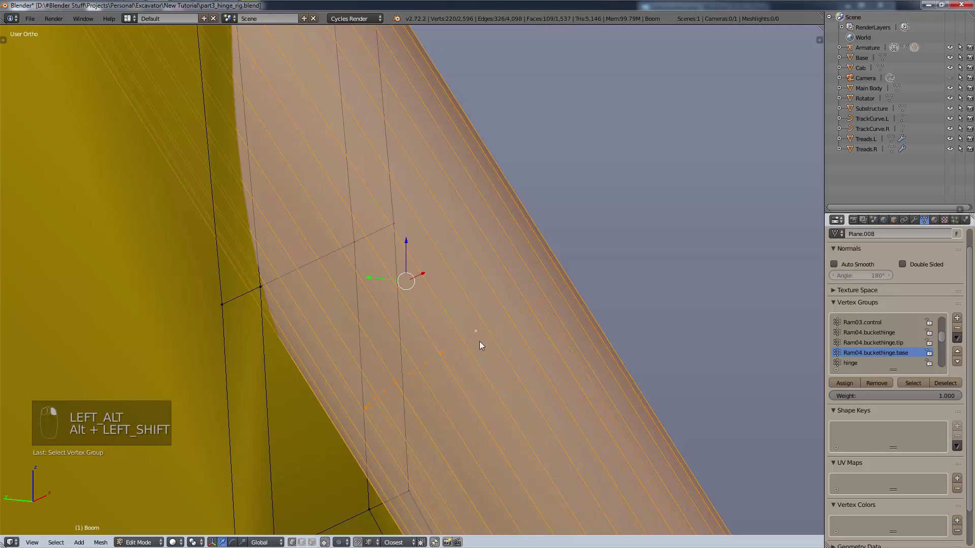
pyautogui.scroll(-3, 791, 401)
pyautogui.scroll(-4, 791, 402)
pyautogui.click(843, 383)
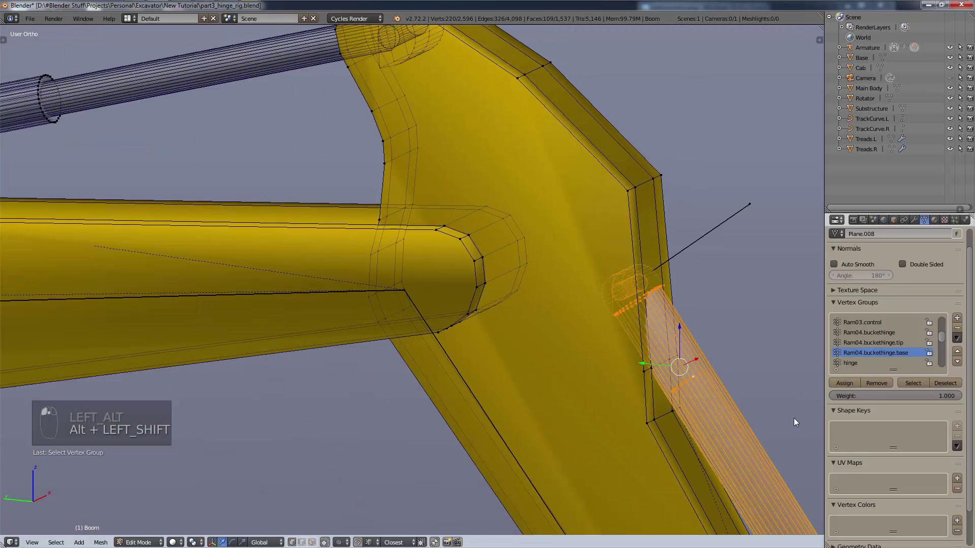
# - Verify Ram04.buckethinge.base by deselecting and reselecting its vertices, then trying a cancelled move
pyautogui.scroll(-4, 762, 404)
pyautogui.keyDown('shift'); pyautogui.moveTo(578, 360); pyautogui.dragTo(228, 198, button='middle'); pyautogui.keyUp('shift')
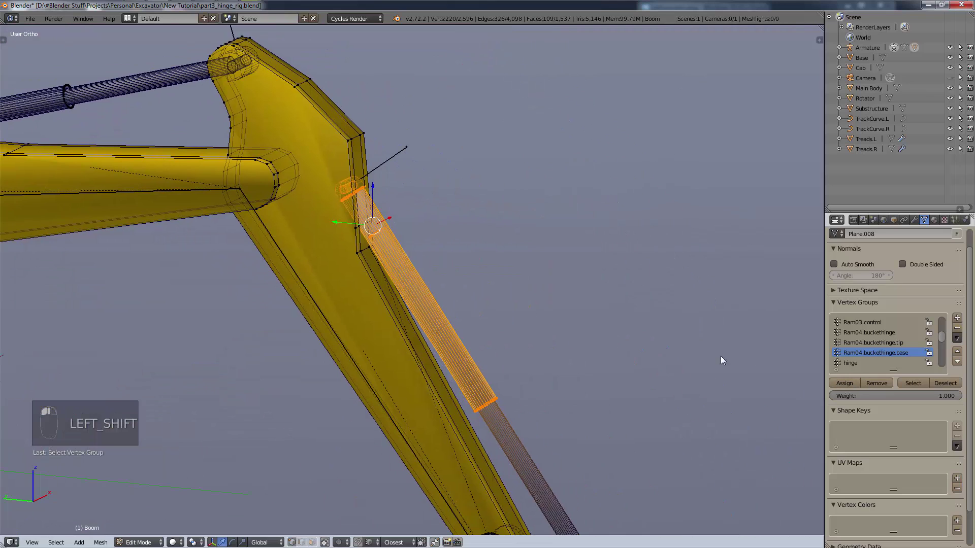
pyautogui.click(937, 383)
pyautogui.click(919, 385)
pyautogui.press('g')
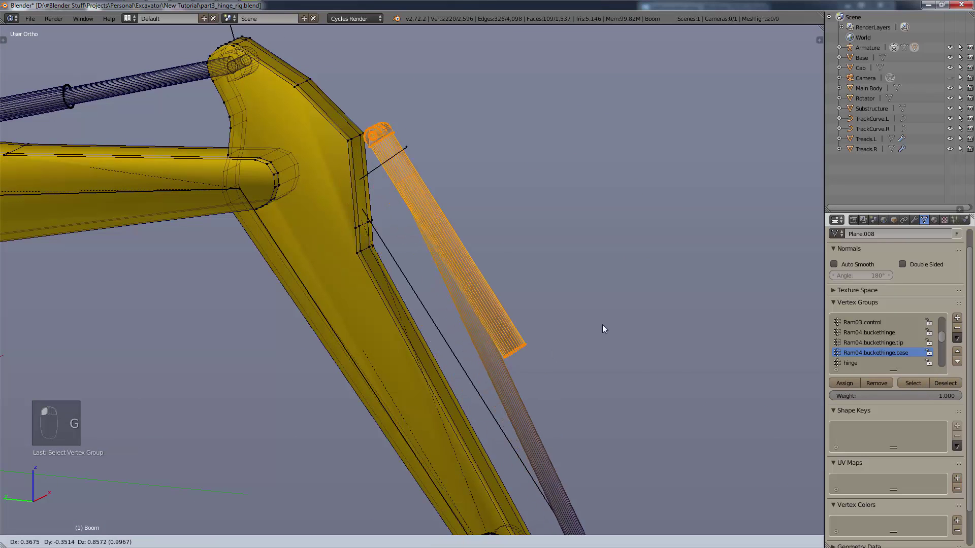
pyautogui.rightClick(570, 372)
# - Switch back to the armature and retest the bucket ram with a cancelled global X rotation of Knuckle03
pyautogui.scroll(-3, 617, 455)
pyautogui.keyDown('shift'); pyautogui.moveTo(616, 455); pyautogui.dragTo(529, 395, button='middle'); pyautogui.keyUp('shift')
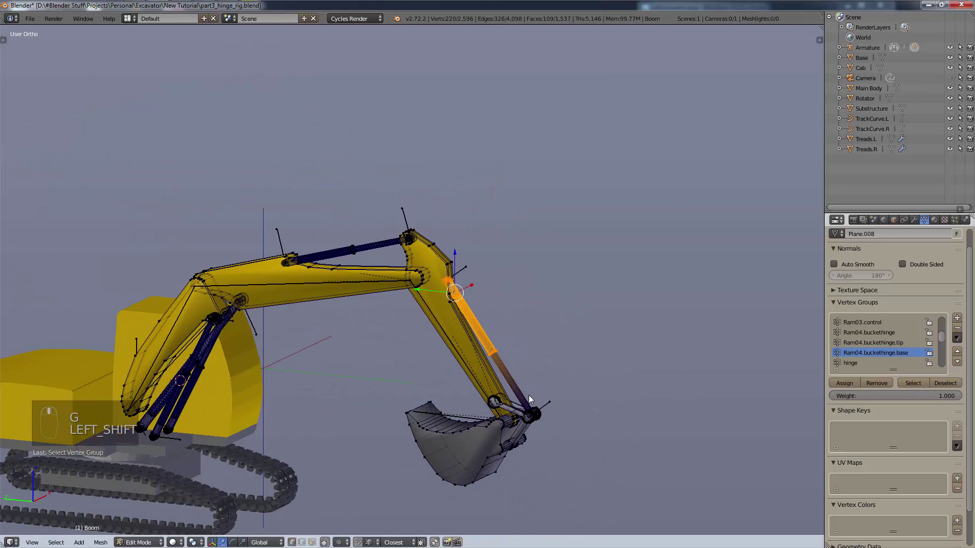
pyautogui.scroll(3, 528, 396)
pyautogui.click(869, 47)
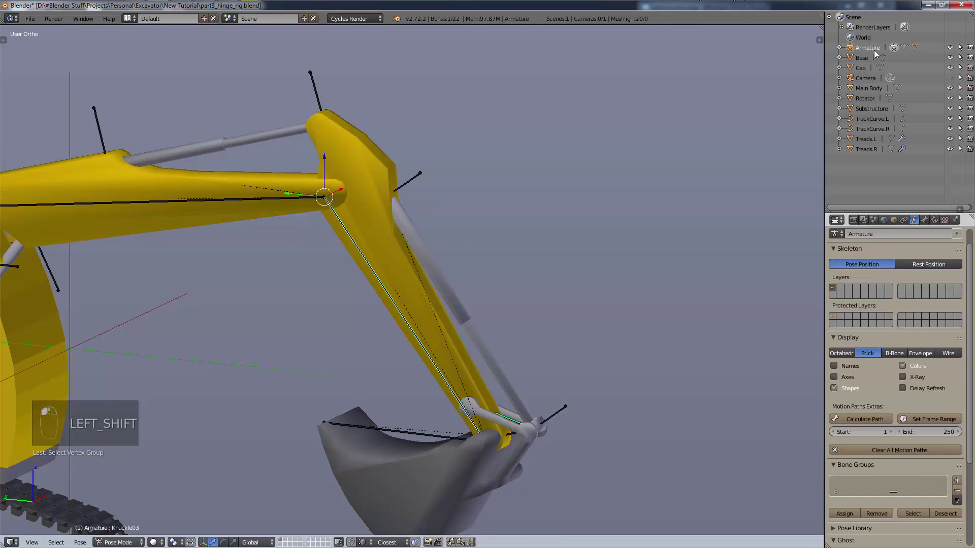
pyautogui.press('r')
pyautogui.press('x')
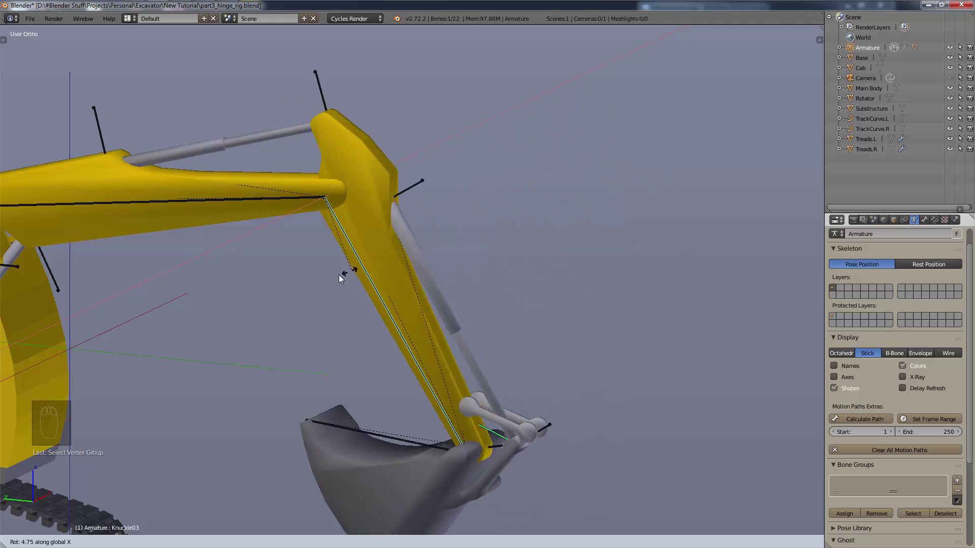
pyautogui.click(403, 227)
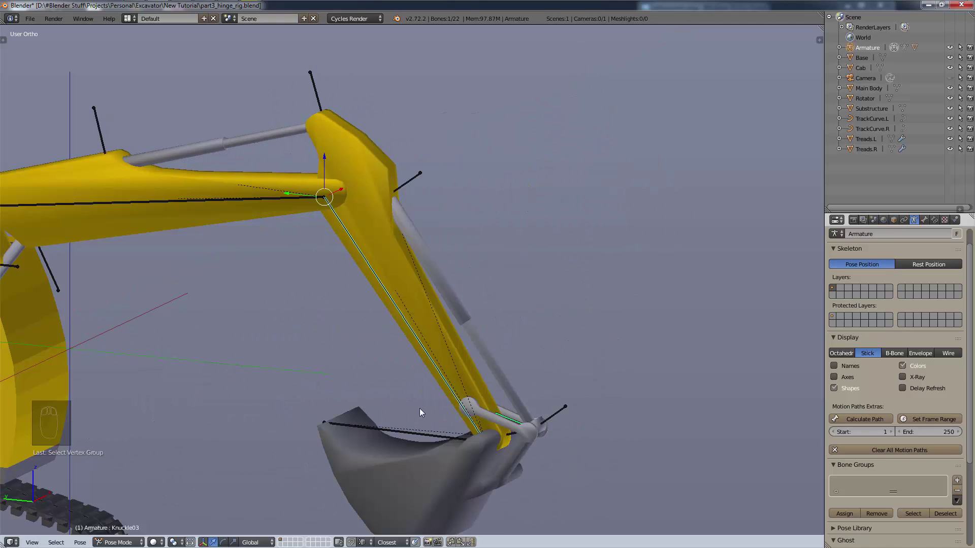
# - Test the Bucket bone with a cancelled global X rotation
pyautogui.rightClick(392, 430)
pyautogui.press('r')
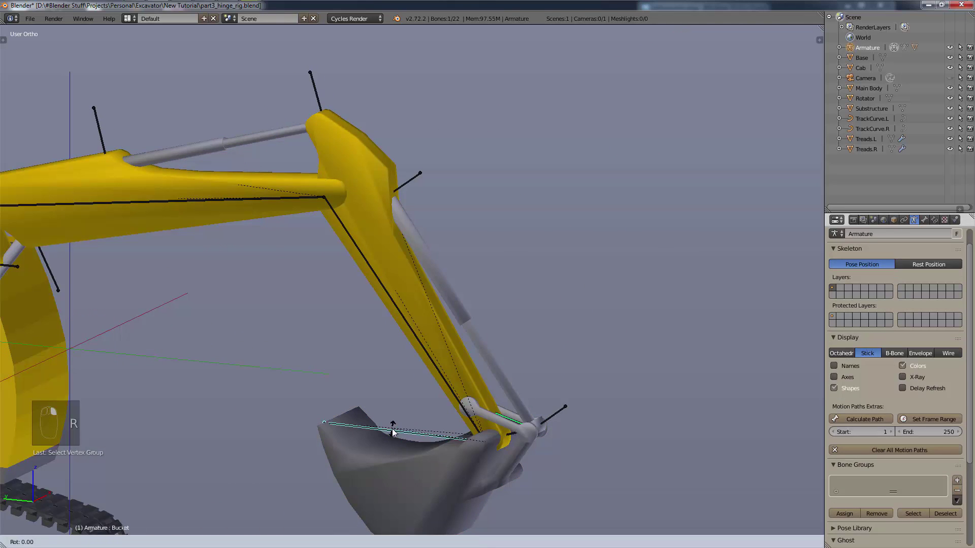
pyautogui.press('x')
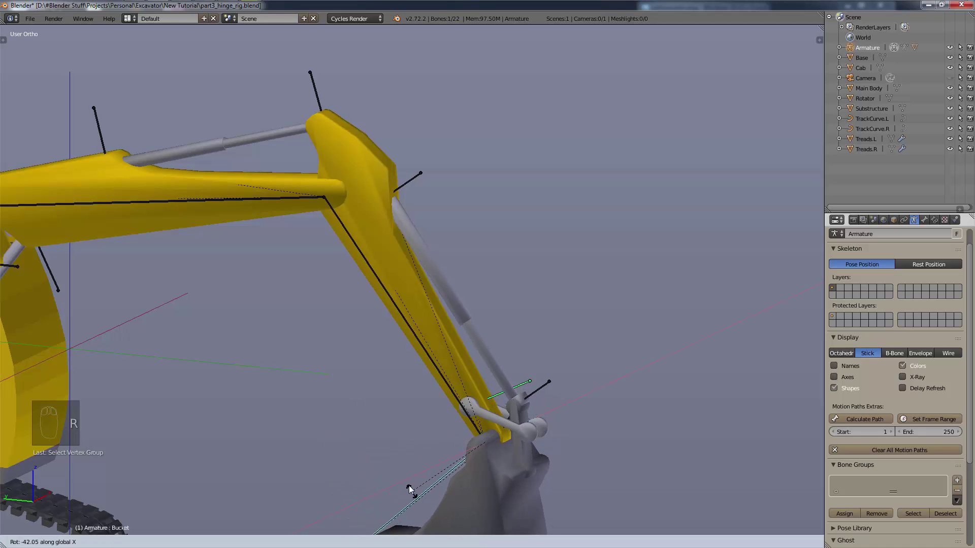
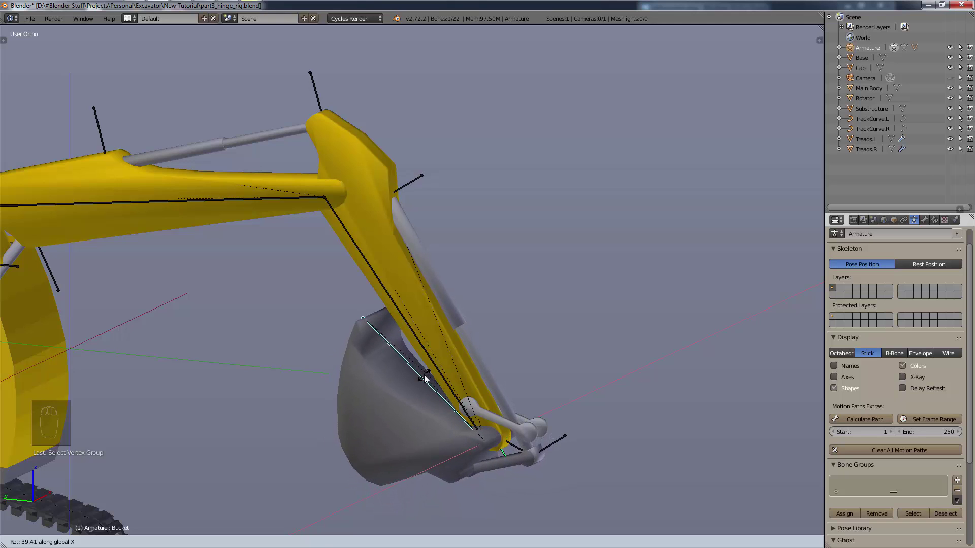
pyautogui.rightClick(425, 376)
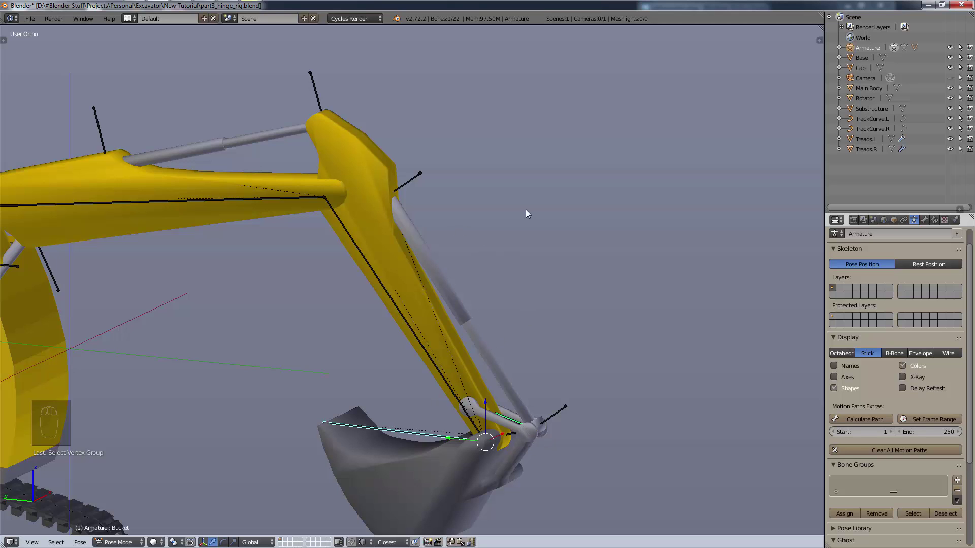
# - Return to editing the Boom mesh and make Hinge the active vertex group
pyautogui.rightClick(371, 156)
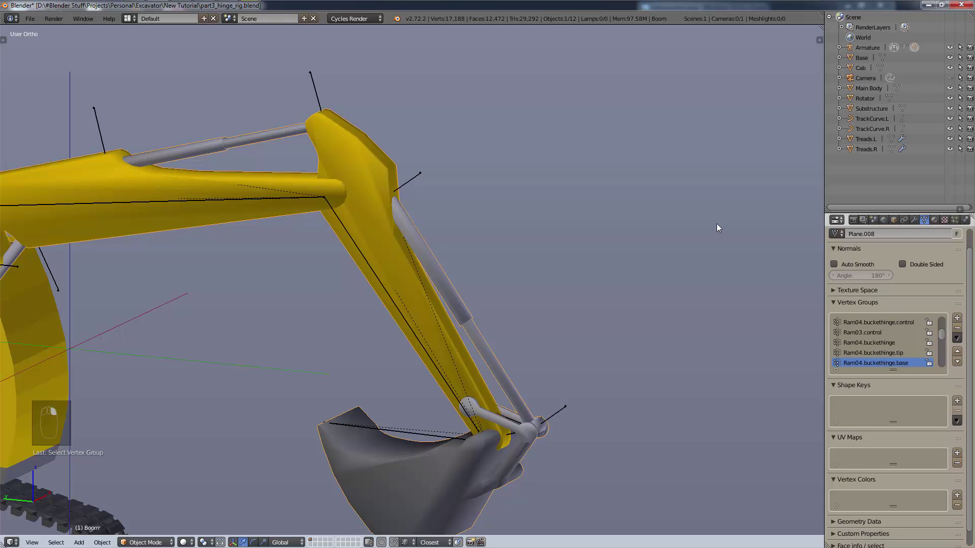
pyautogui.click(145, 542)
pyautogui.click(152, 531)
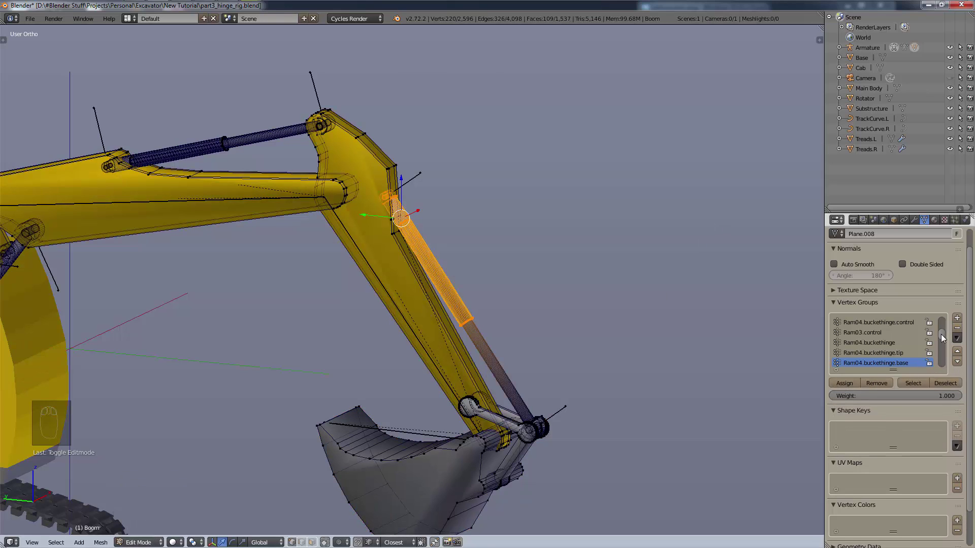
pyautogui.moveTo(941, 334); pyautogui.dragTo(939, 334)
pyautogui.scroll(-4, 941, 340)
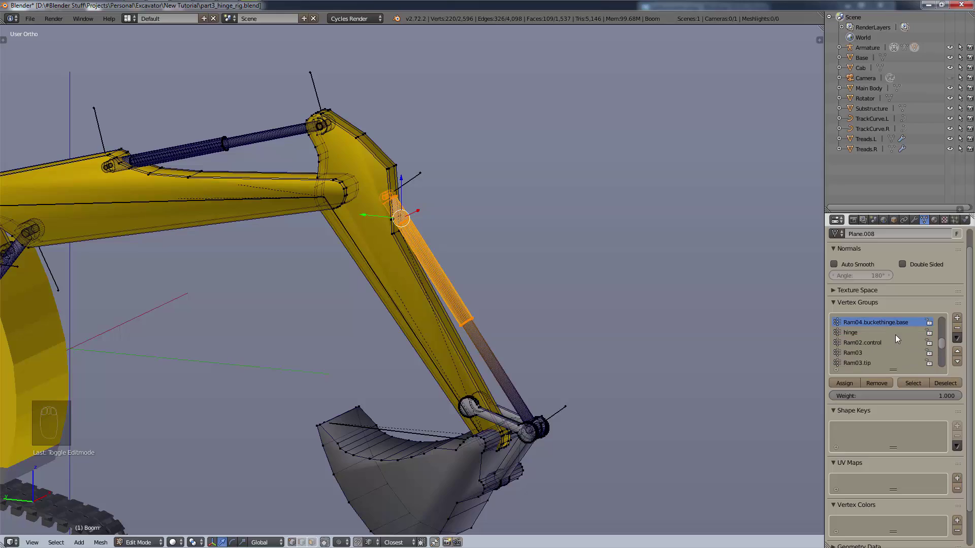
pyautogui.click(894, 332)
pyautogui.scroll(8, 498, 450)
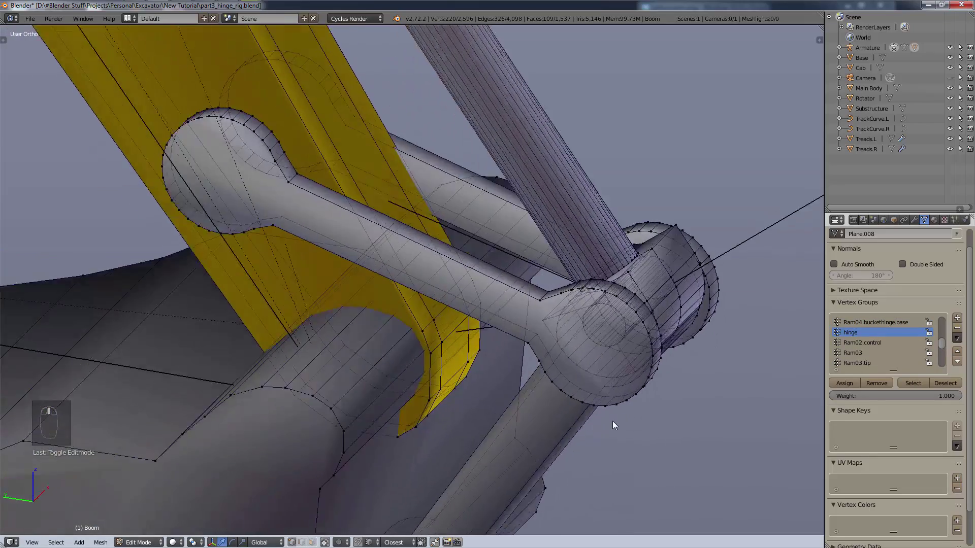
pyautogui.moveTo(612, 421); pyautogui.dragTo(461, 309, button='middle')
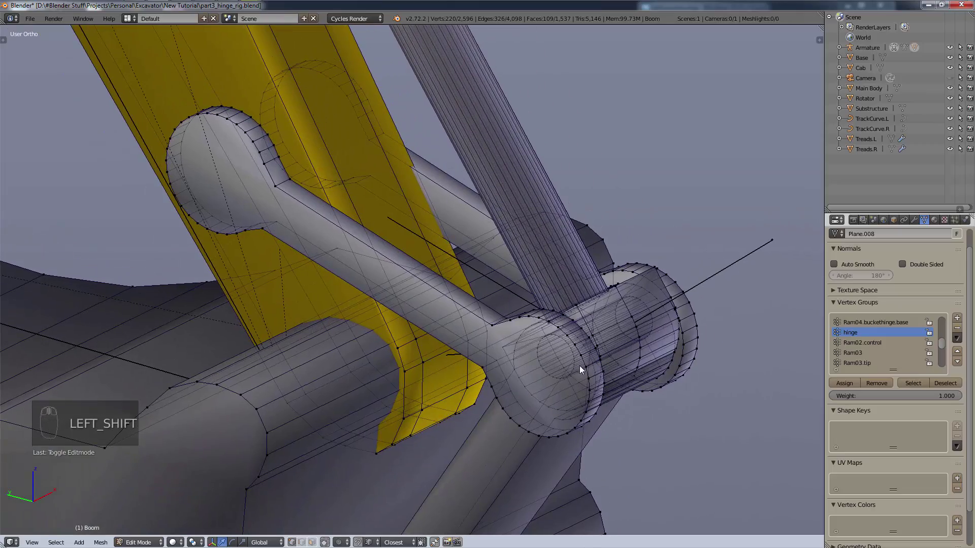
pyautogui.moveTo(580, 365); pyautogui.dragTo(505, 349, button='middle')
pyautogui.scroll(1, 491, 367)
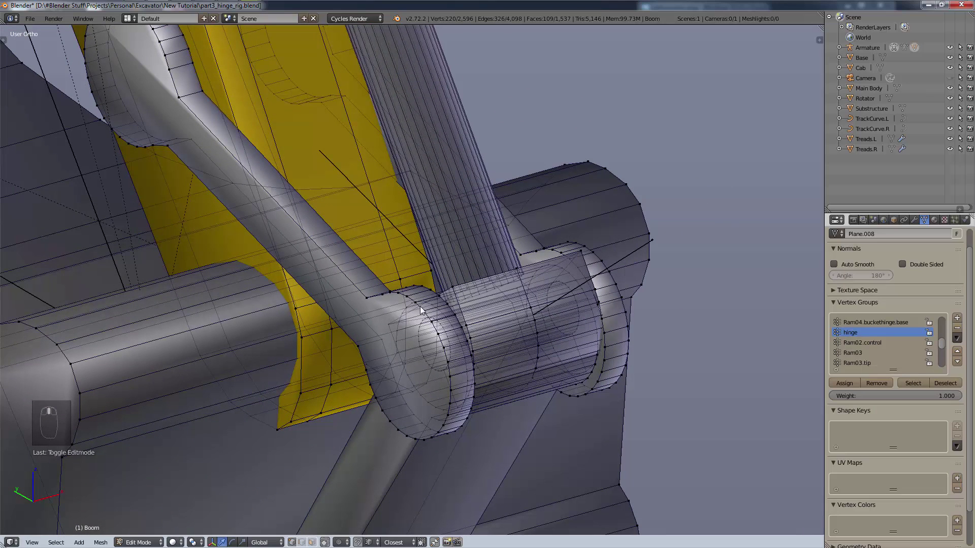
pyautogui.press('shift')
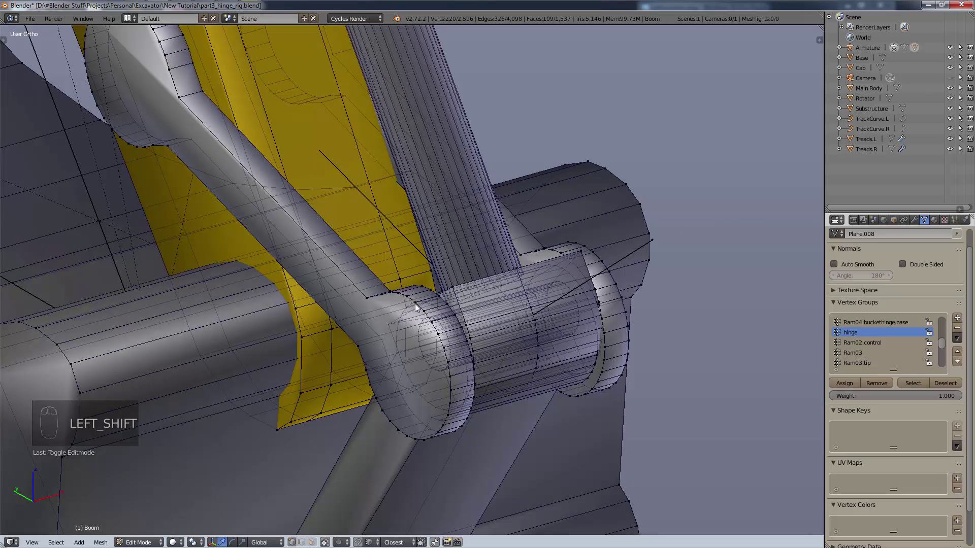
pyautogui.keyDown('shift'); pyautogui.rightClick(415, 304); pyautogui.keyUp('shift')
pyautogui.hotkey('ctrl', 'l')
pyautogui.moveTo(641, 307)
pyautogui.mouseDown(button='middle')
pyautogui.moveTo(607, 337)
pyautogui.moveTo(584, 319)
pyautogui.moveTo(610, 331)
pyautogui.moveTo(636, 322)
pyautogui.mouseUp(button='middle')
pyautogui.scroll(-5, 635, 322)
pyautogui.scroll(4, 612, 340)
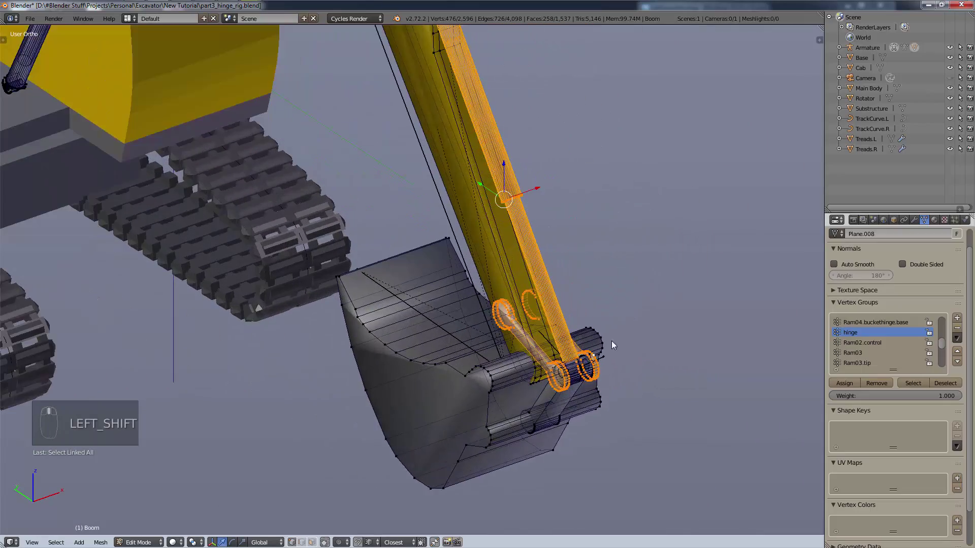
pyautogui.scroll(1, 698, 359)
# - Clear the mesh selection and select all linked vertices of the near hinge link beside the bucket ram
pyautogui.press('a')
pyautogui.press('a')
pyautogui.press('a')
pyautogui.press('a')
pyautogui.press('a')
pyautogui.press('a')
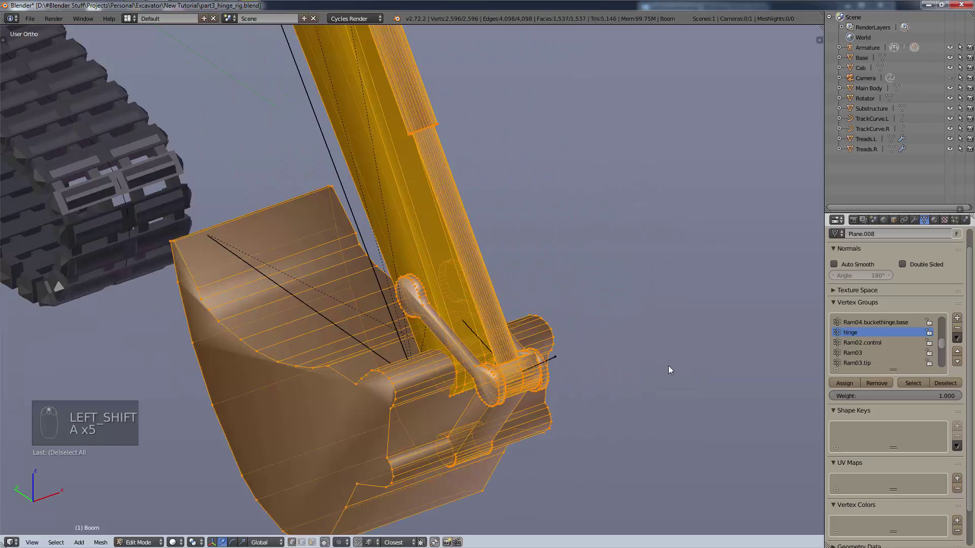
pyautogui.scroll(6, 496, 386)
pyautogui.keyDown('shift'); pyautogui.rightClick(429, 371); pyautogui.keyUp('shift')
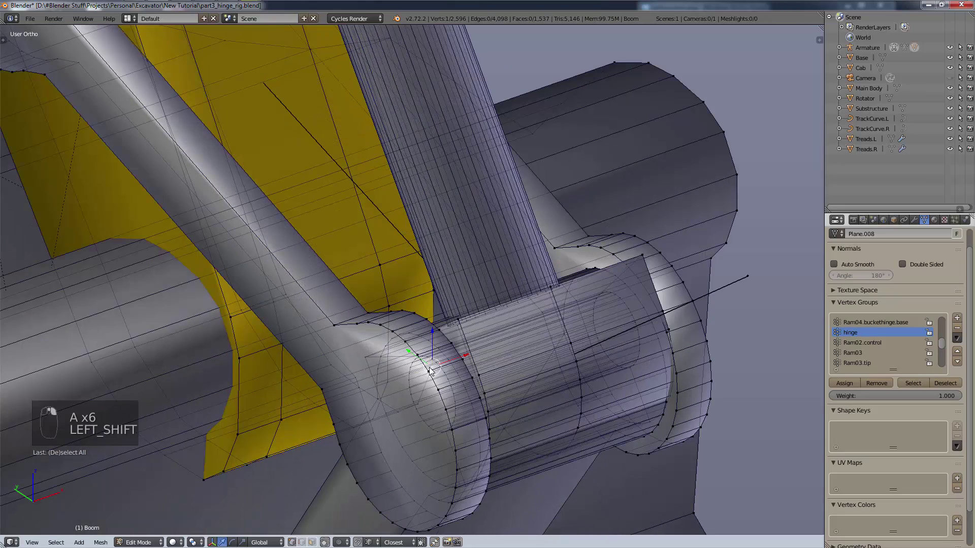
pyautogui.press('a')
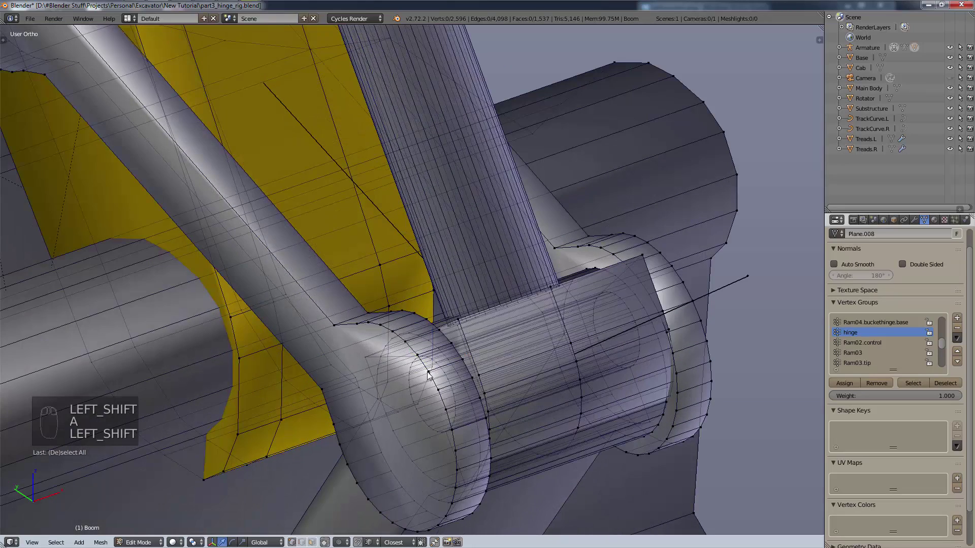
pyautogui.keyDown('shift'); pyautogui.rightClick(429, 375); pyautogui.keyUp('shift')
pyautogui.scroll(-5, 428, 400)
pyautogui.hotkey('ctrl', ';')
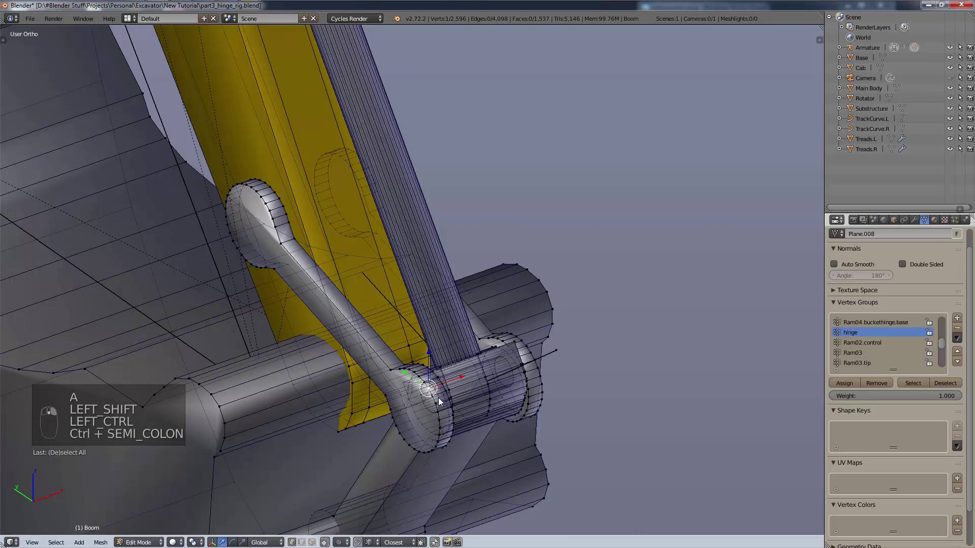
pyautogui.hotkey('ctrl', 'l')
pyautogui.hotkey('ctrl', 'l')
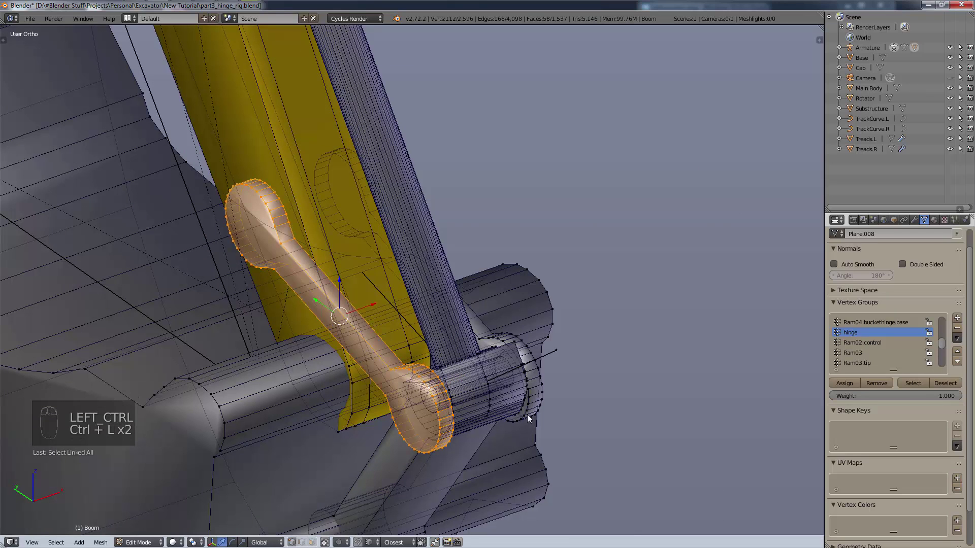
# - Extend the selection to all linked vertices of the matching hinge link on the far side of the ram
pyautogui.scroll(4, 540, 376)
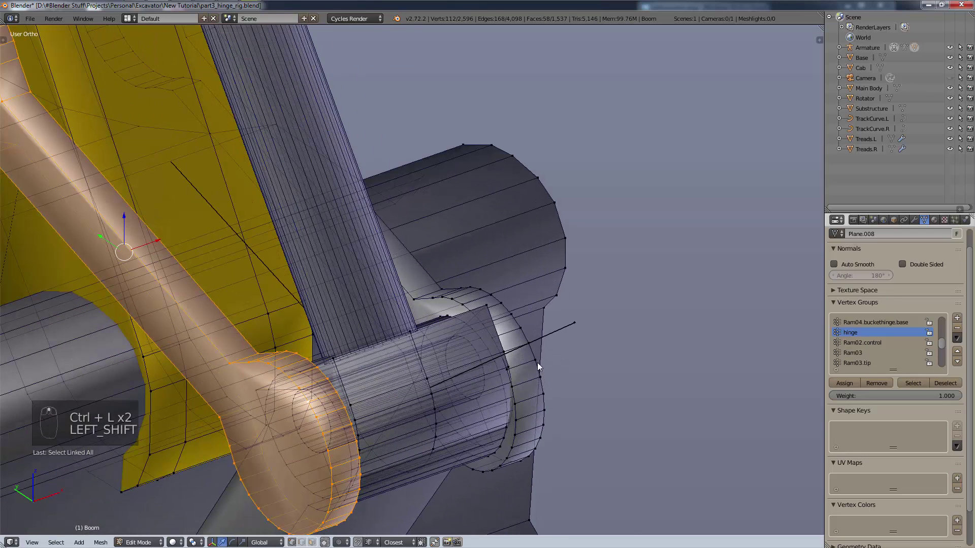
pyautogui.keyDown('shift'); pyautogui.rightClick(536, 361); pyautogui.keyUp('shift')
pyautogui.press('ctrl')
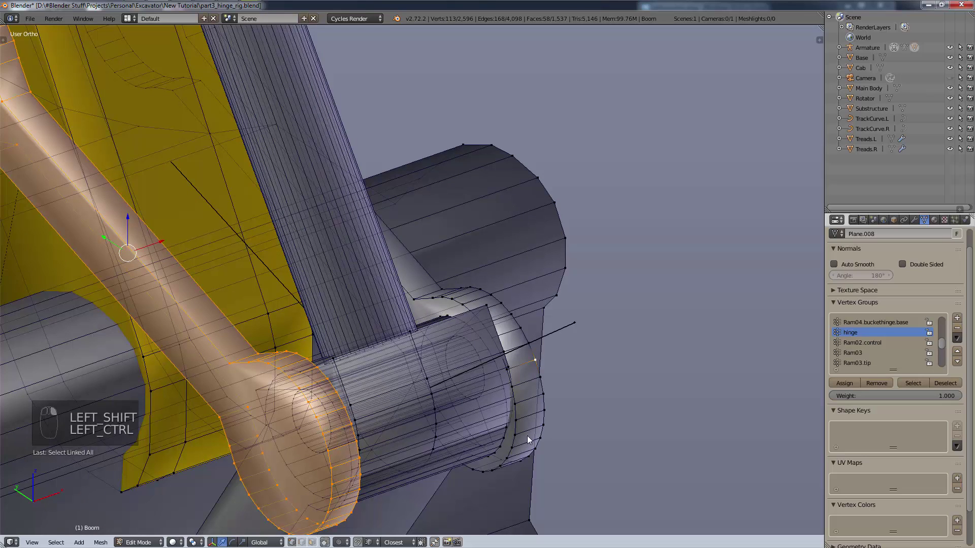
pyautogui.hotkey('ctrl', ';')
pyautogui.press('ctrl')
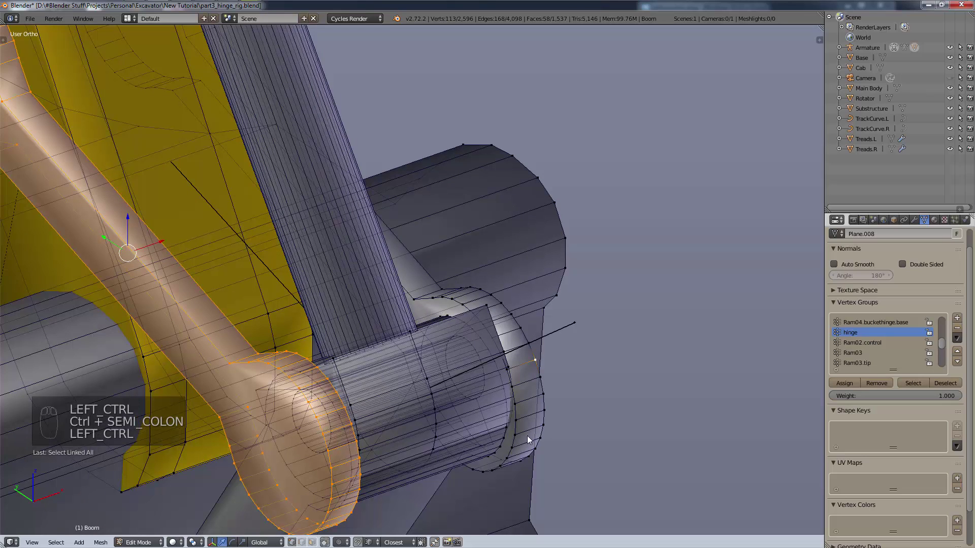
pyautogui.hotkey('ctrl', ';')
pyautogui.press('ctrl')
pyautogui.hotkey('ctrl', 'l')
pyautogui.hotkey('ctrl', 'l')
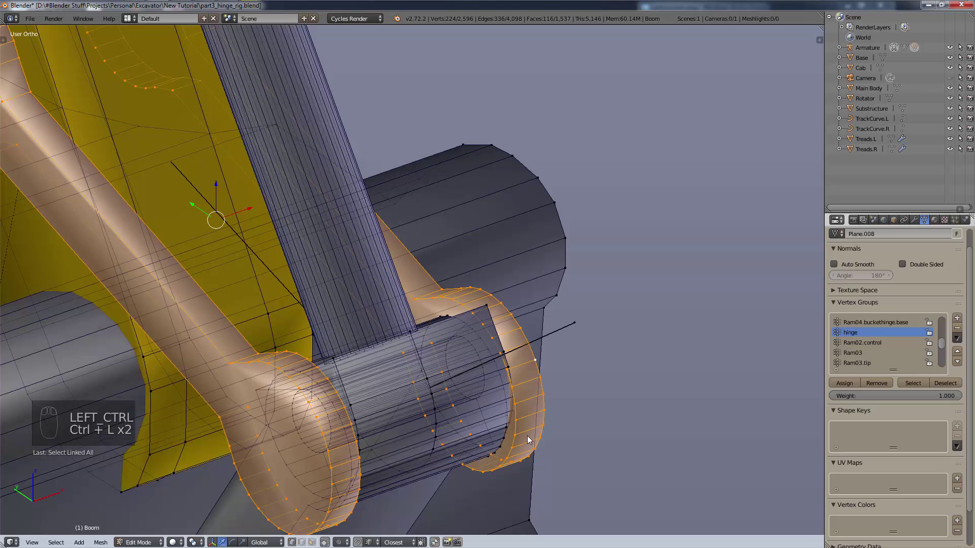
# - Check the two selected hinge links with a cancelled move and assign them to the Hinge vertex group
pyautogui.scroll(-5, 441, 411)
pyautogui.scroll(-3, 440, 405)
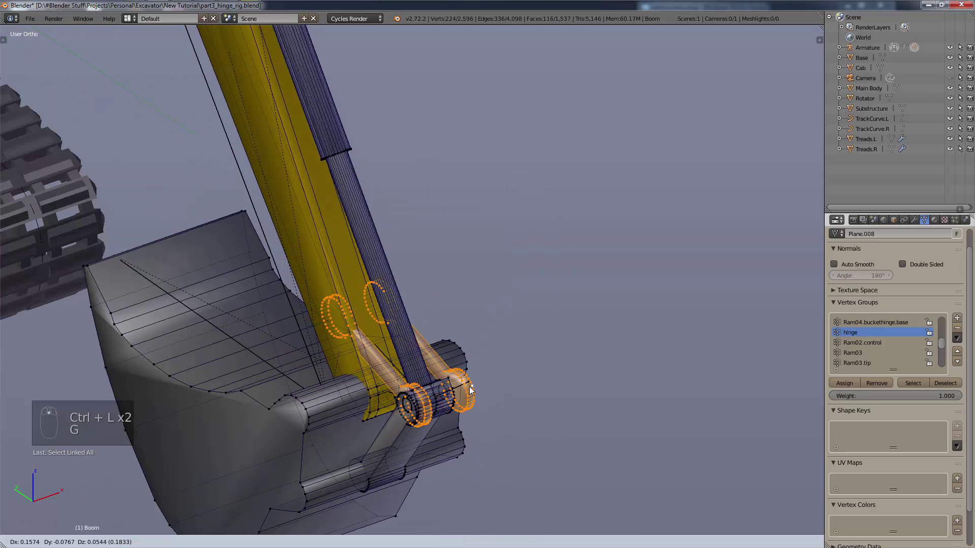
pyautogui.press('g')
pyautogui.rightClick(711, 330)
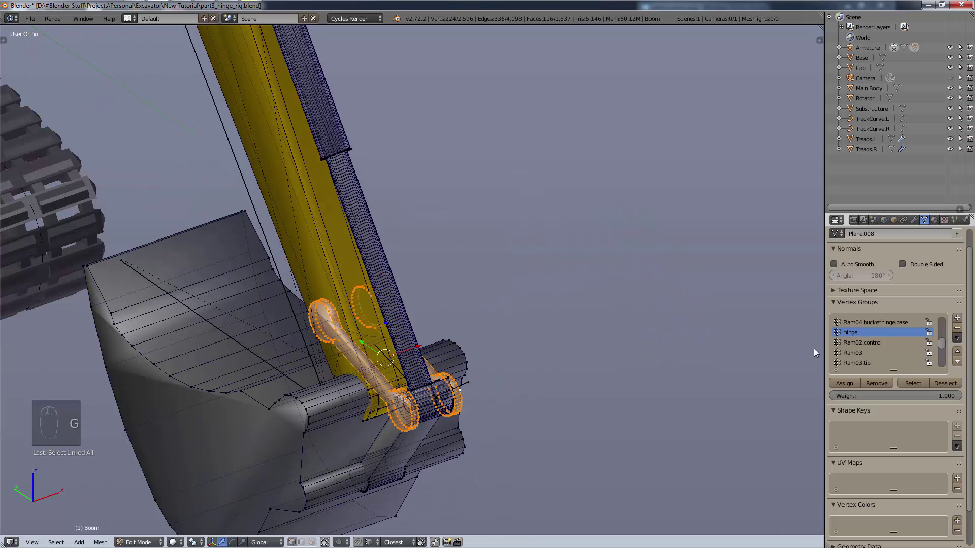
pyautogui.click(853, 384)
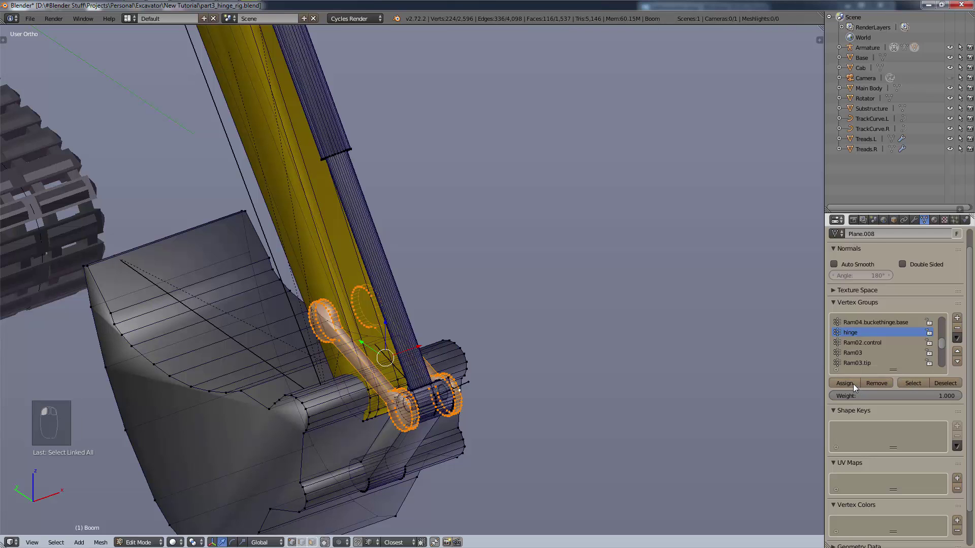
# - Make Ram03 the active vertex group of the Boom mesh and switch back to the armature
pyautogui.click(873, 351)
pyautogui.scroll(-12, 281, 237)
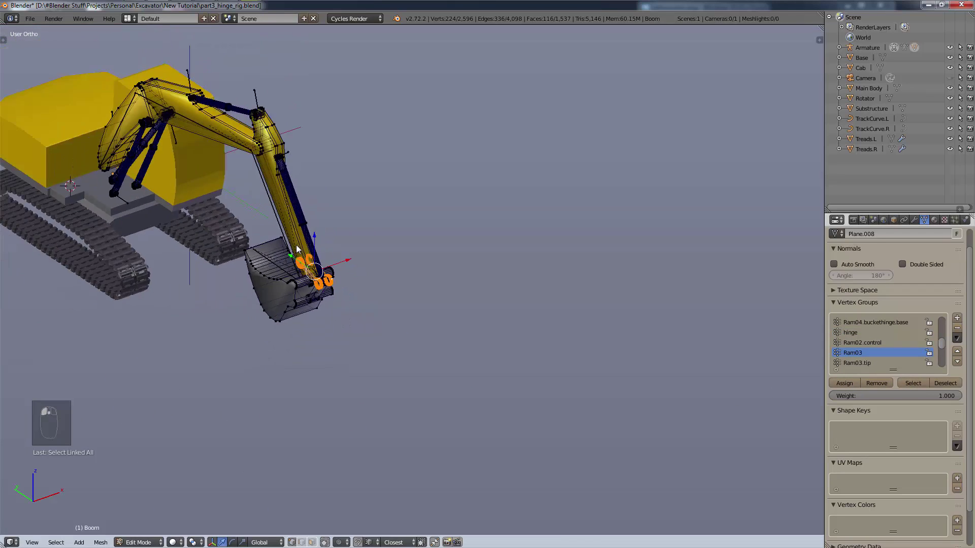
pyautogui.keyDown('shift'); pyautogui.moveTo(334, 259); pyautogui.dragTo(513, 379, button='middle'); pyautogui.keyUp('shift')
pyautogui.scroll(4, 473, 299)
pyautogui.scroll(3, 472, 303)
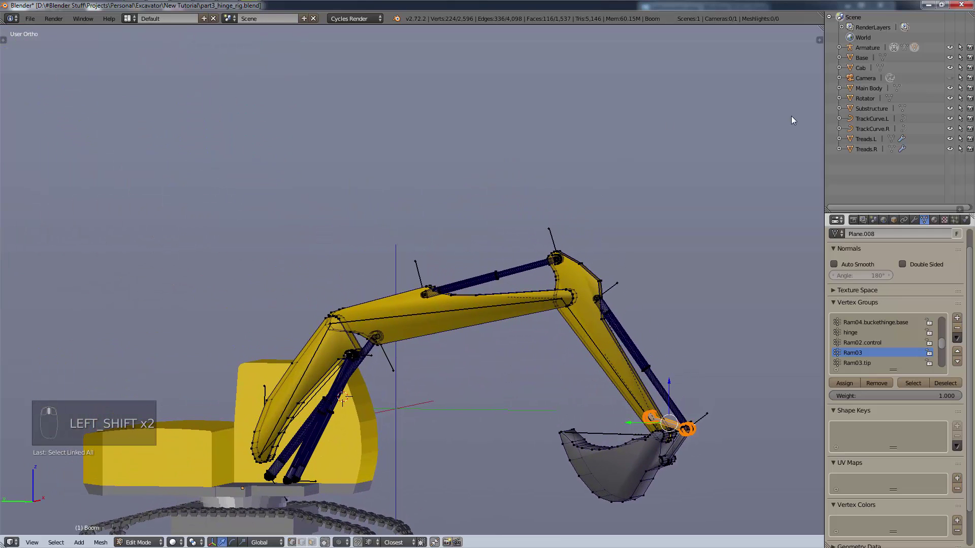
pyautogui.click(869, 47)
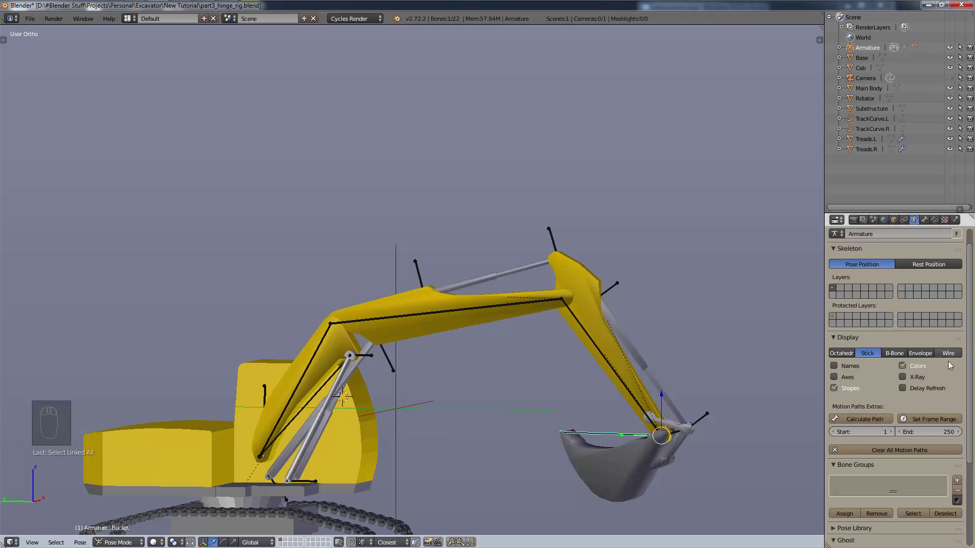
# - Turn on X-Ray display for the armature, select the Ram03 bone above the boom, and open the constraints settings
pyautogui.click(903, 378)
pyautogui.rightClick(477, 279)
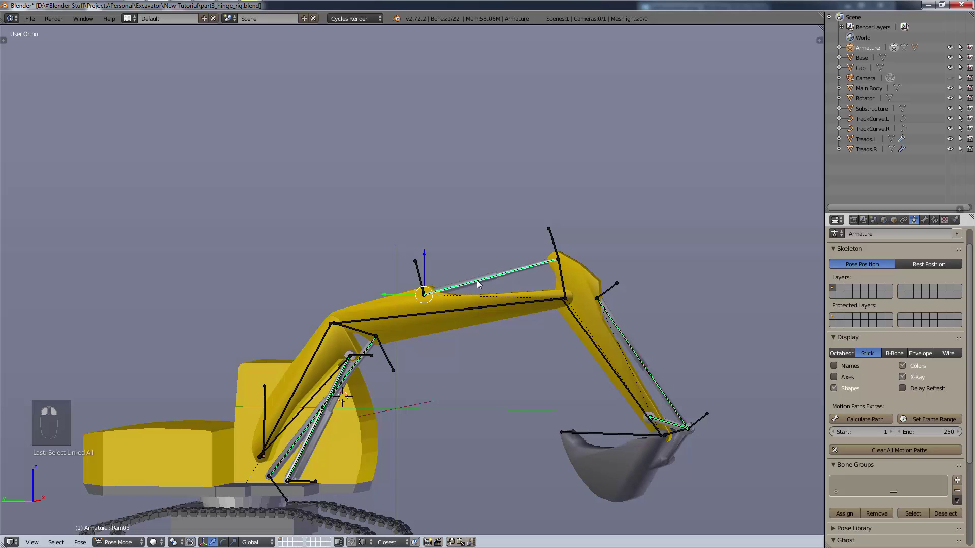
pyautogui.scroll(6, 477, 280)
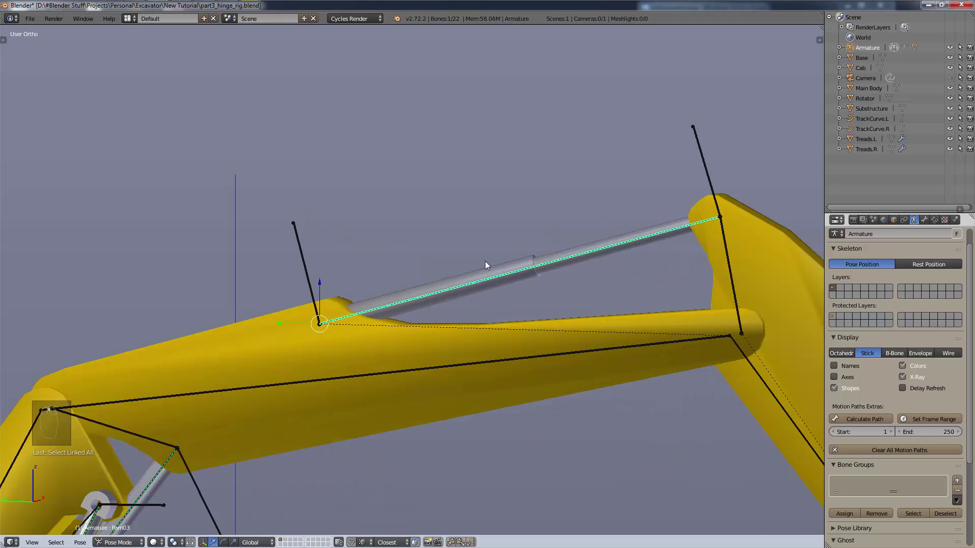
pyautogui.click(903, 220)
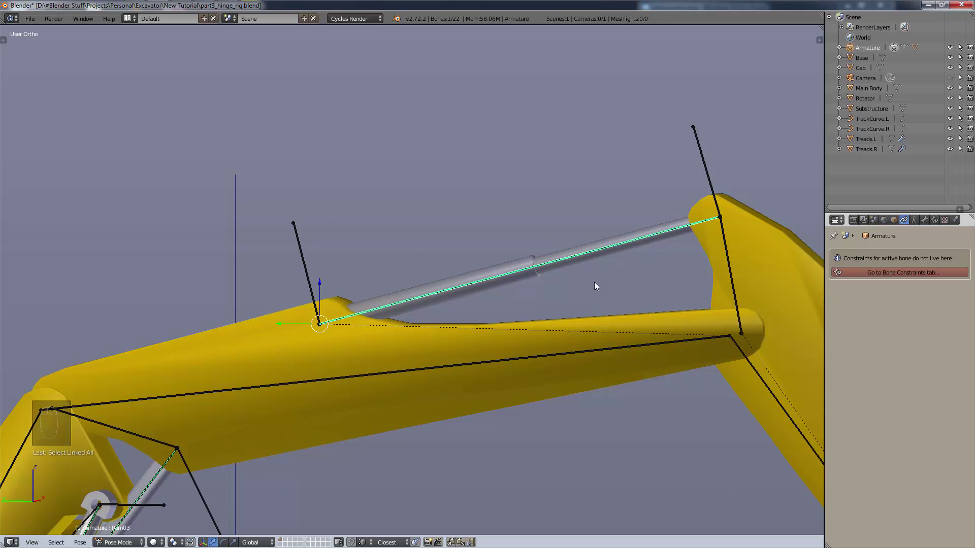
# - Open the Boom mesh in Edit Mode and make Ram03.tip its active vertex group
pyautogui.rightClick(528, 350)
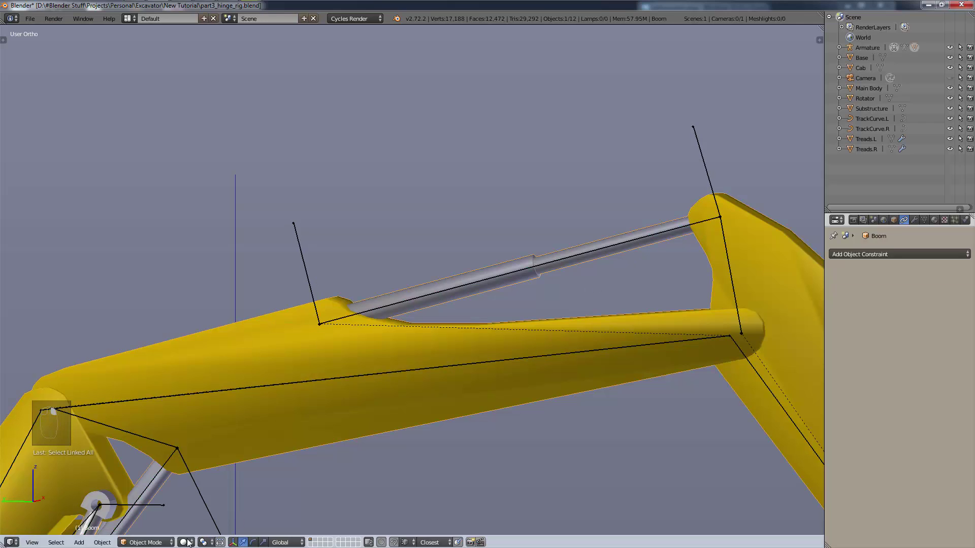
pyautogui.click(154, 538)
pyautogui.click(157, 519)
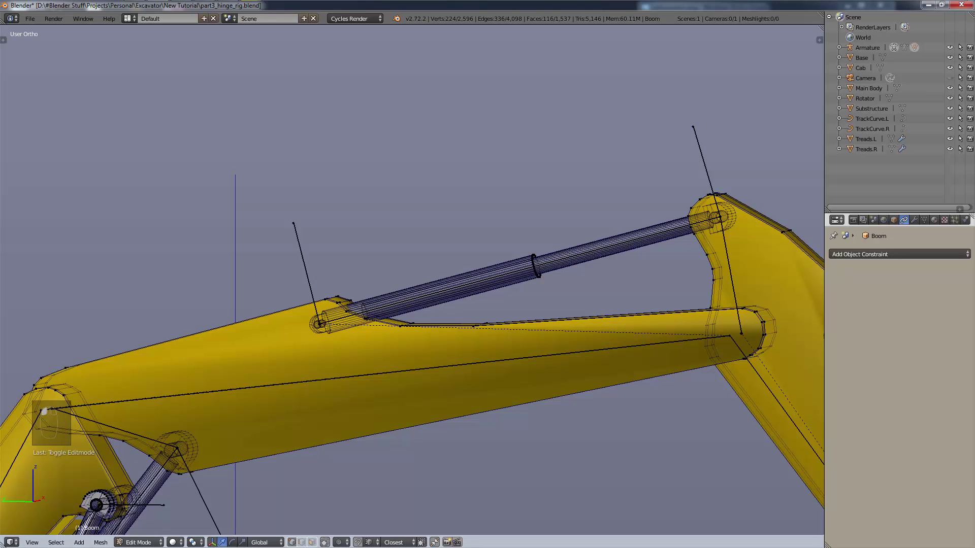
pyautogui.click(893, 221)
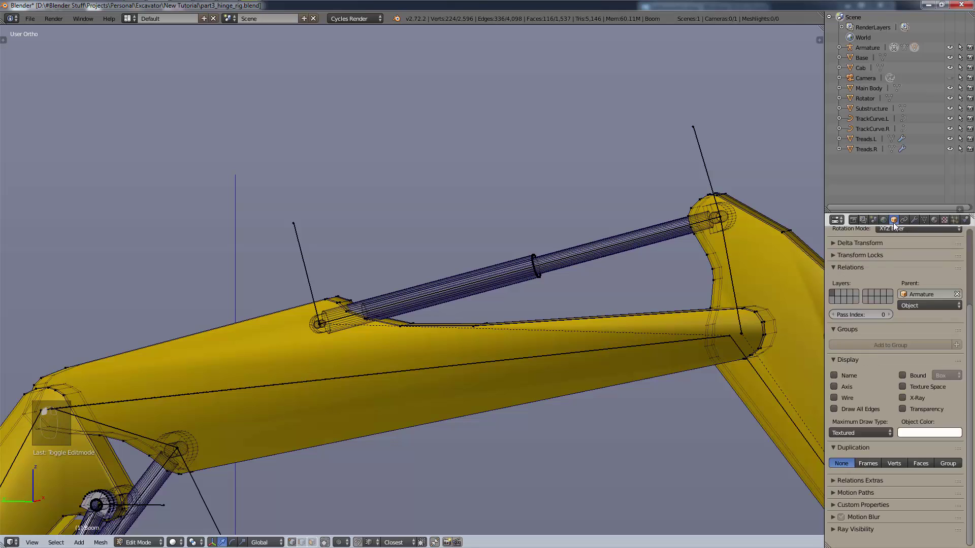
pyautogui.click(921, 219)
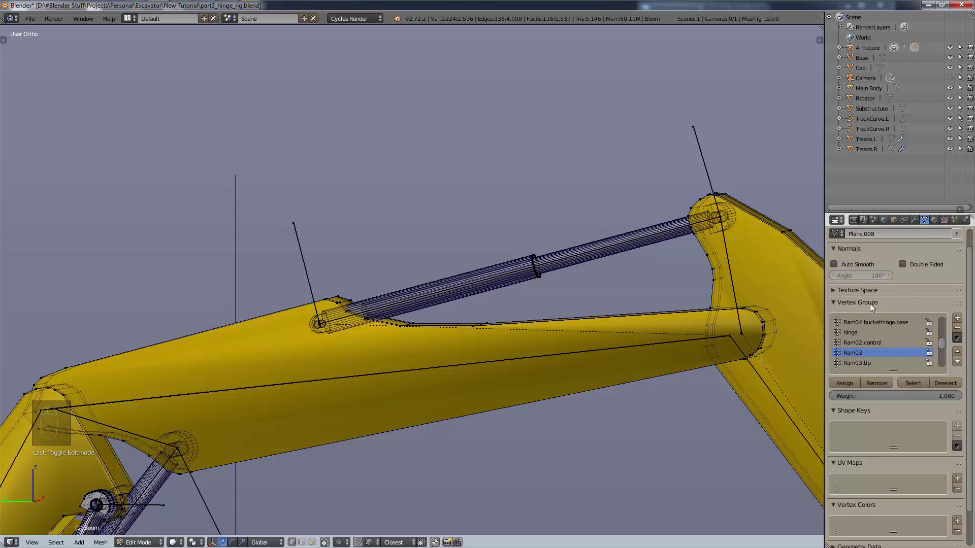
pyautogui.click(876, 362)
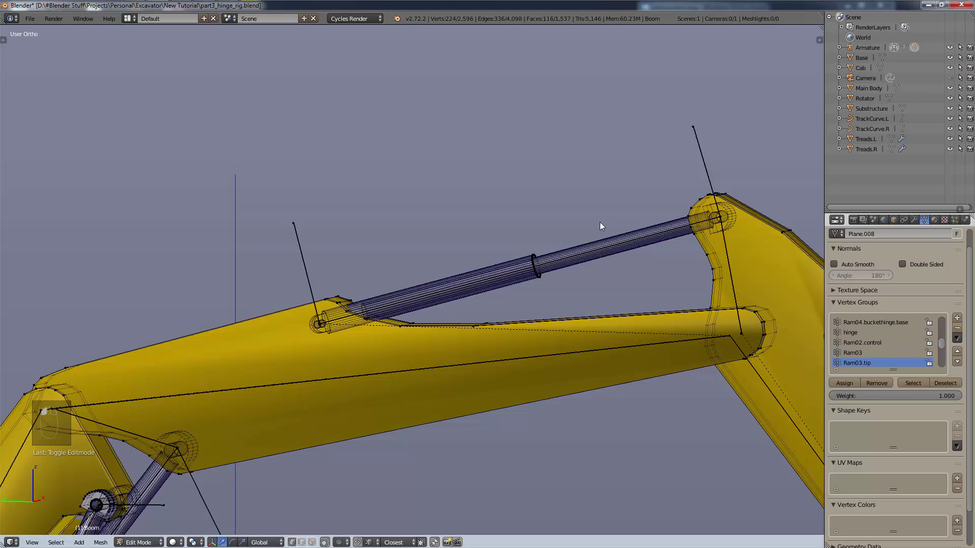
# - Clear the selection and select the whole linked hinge piece where the upper ram's thin rod meets the stick
pyautogui.keyDown('shift'); pyautogui.moveTo(647, 261); pyautogui.dragTo(558, 280, button='middle'); pyautogui.keyUp('shift')
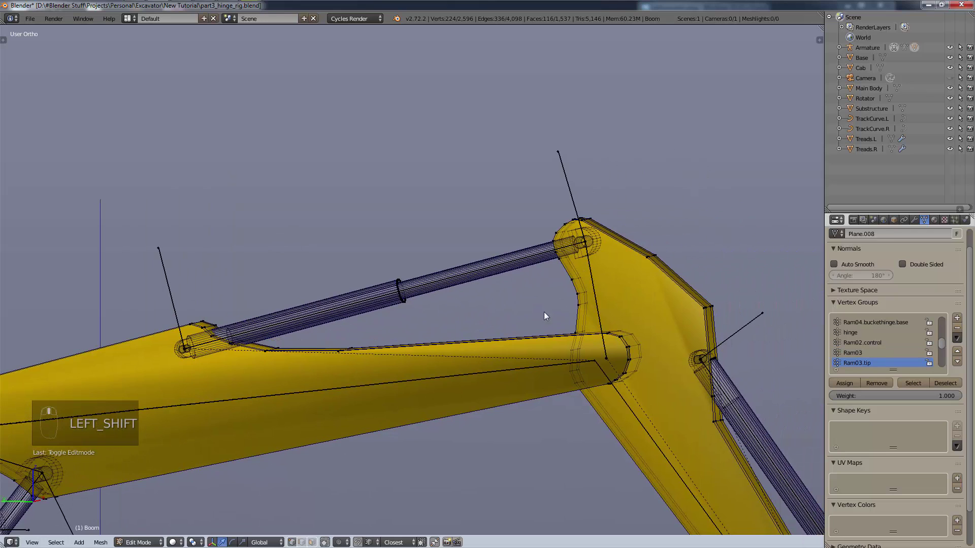
pyautogui.moveTo(544, 312); pyautogui.dragTo(573, 325, button='middle')
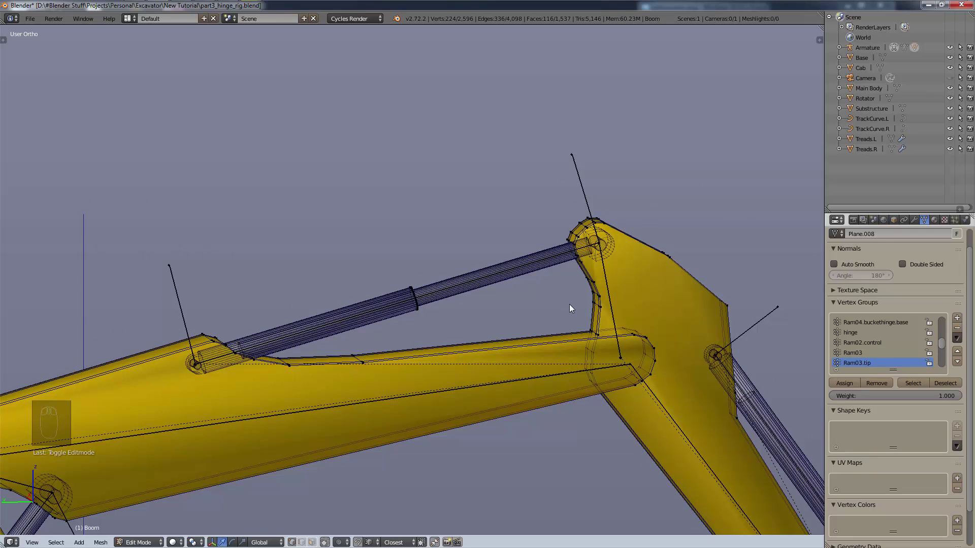
pyautogui.scroll(8, 618, 219)
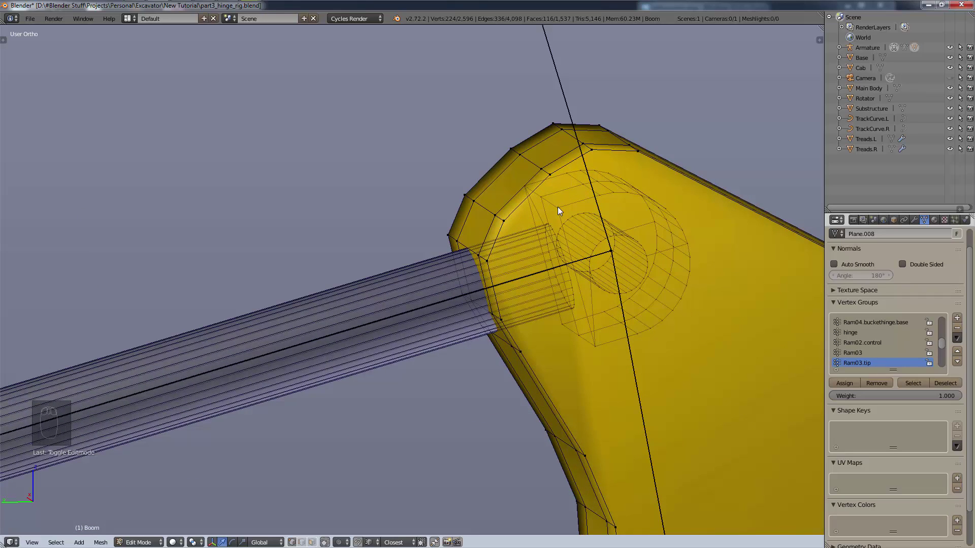
pyautogui.press('a')
pyautogui.press('a')
pyautogui.press('a')
pyautogui.press('a')
pyautogui.press('a')
pyautogui.press('a')
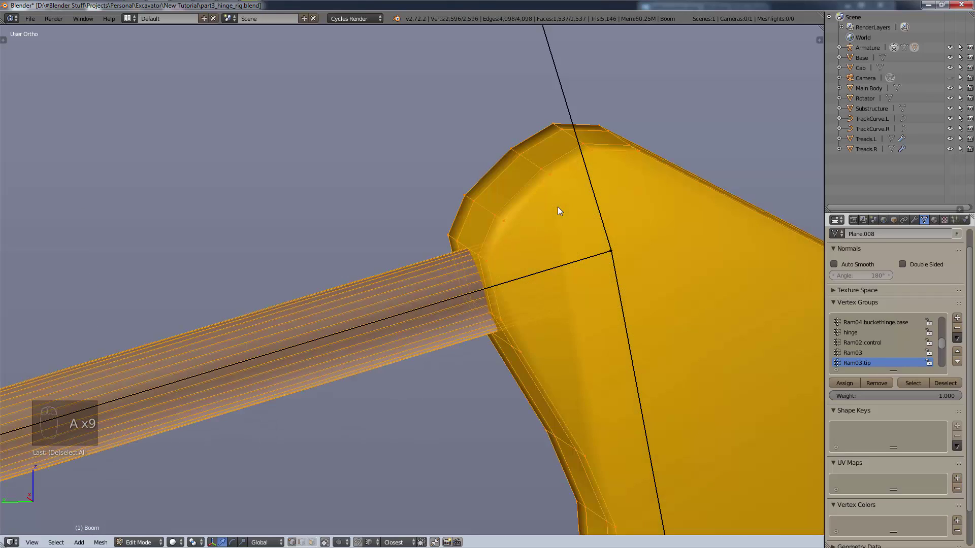
pyautogui.press('a')
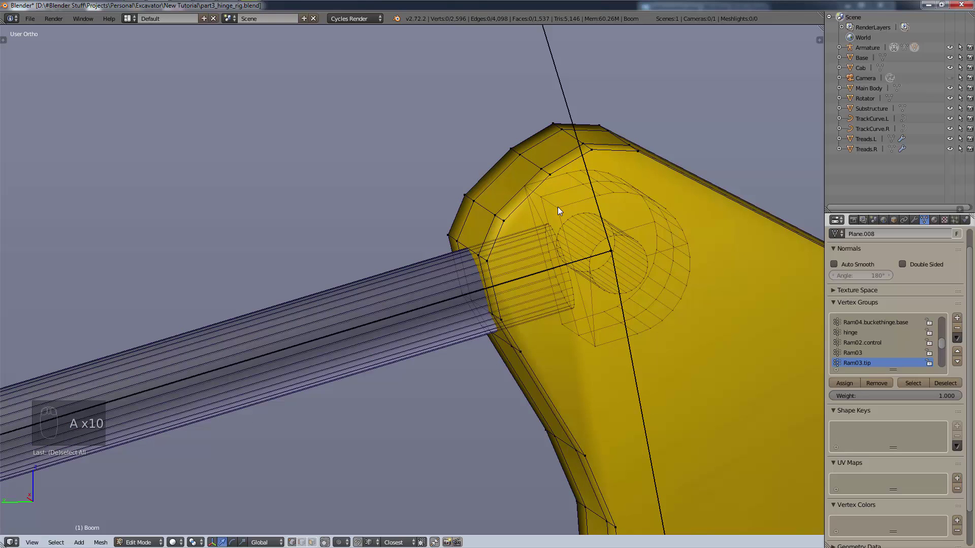
pyautogui.rightClick(558, 207)
pyautogui.press('ctrl')
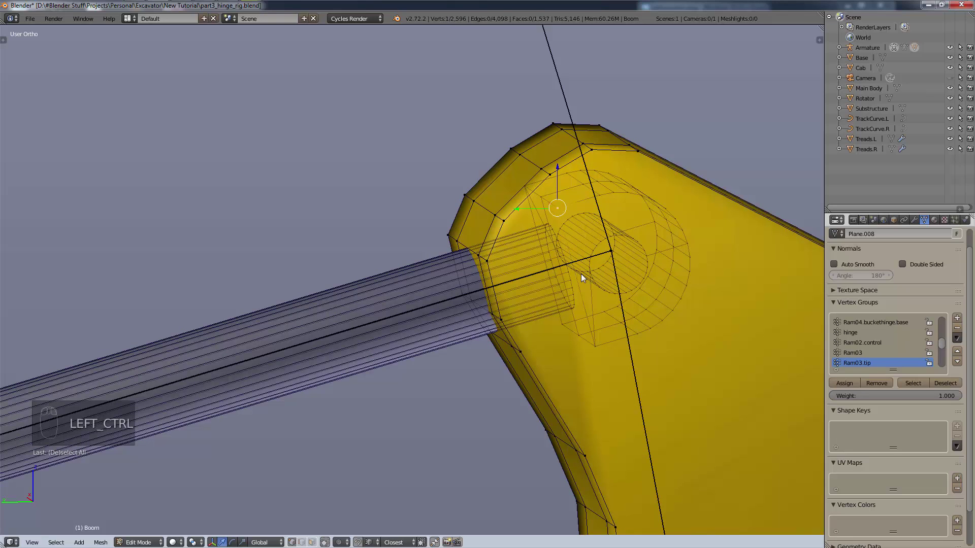
pyautogui.hotkey('ctrl', 'l')
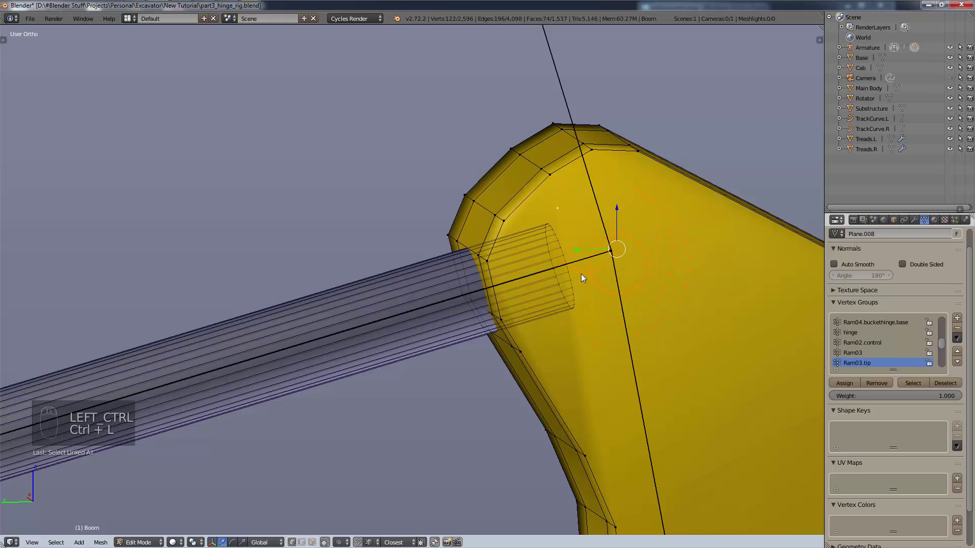
# - Add the thin rod's end edge loop inside the stick mount to the selection
pyautogui.scroll(2, 543, 224)
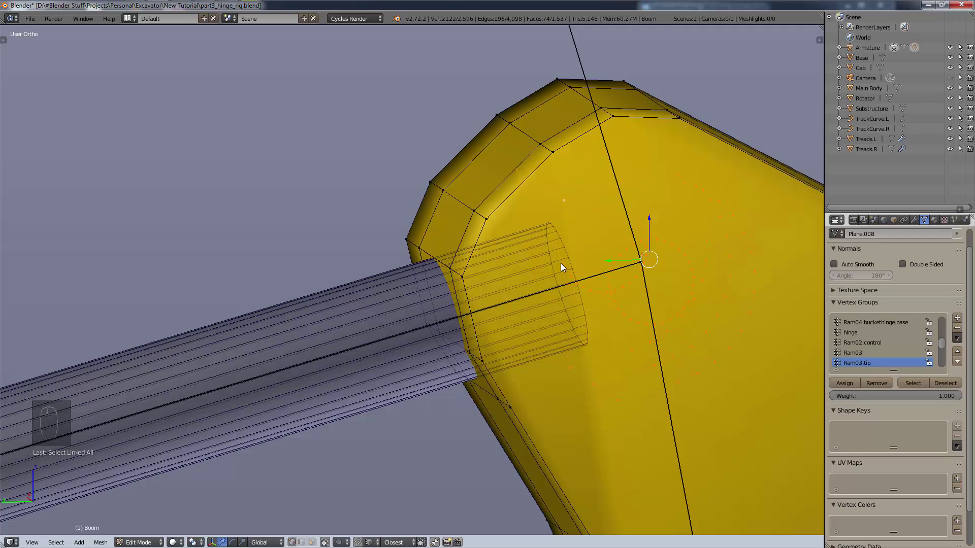
pyautogui.hotkey('alt', 'shift')
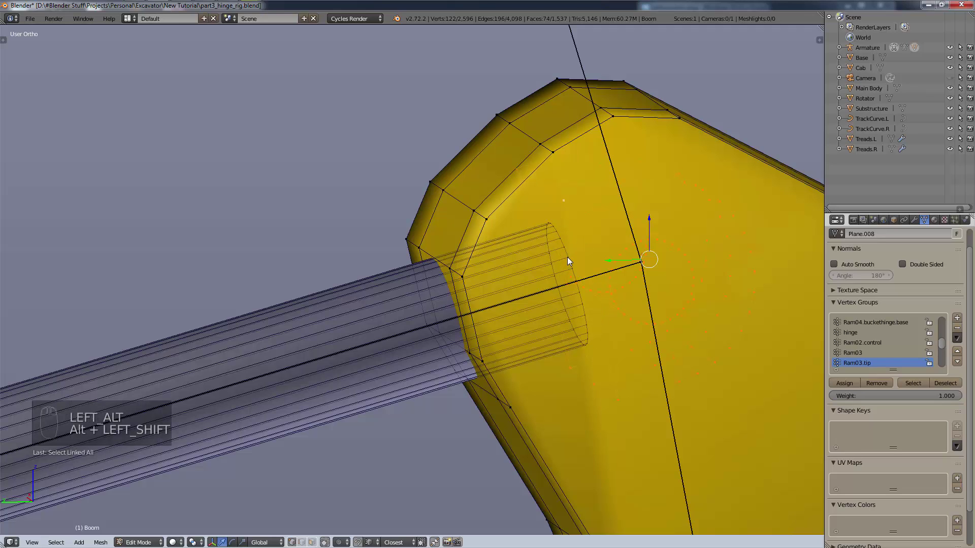
pyautogui.keyDown('alt'); pyautogui.keyDown('shift'); pyautogui.click(570, 263); pyautogui.keyUp('shift'); pyautogui.keyUp('alt')
pyautogui.scroll(-5, 548, 376)
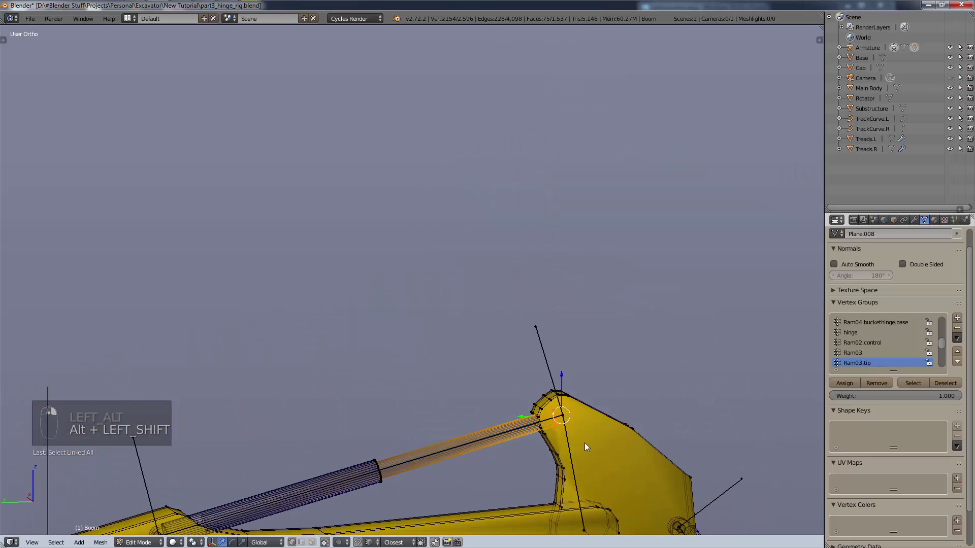
pyautogui.moveTo(584, 443); pyautogui.dragTo(533, 477, button='middle')
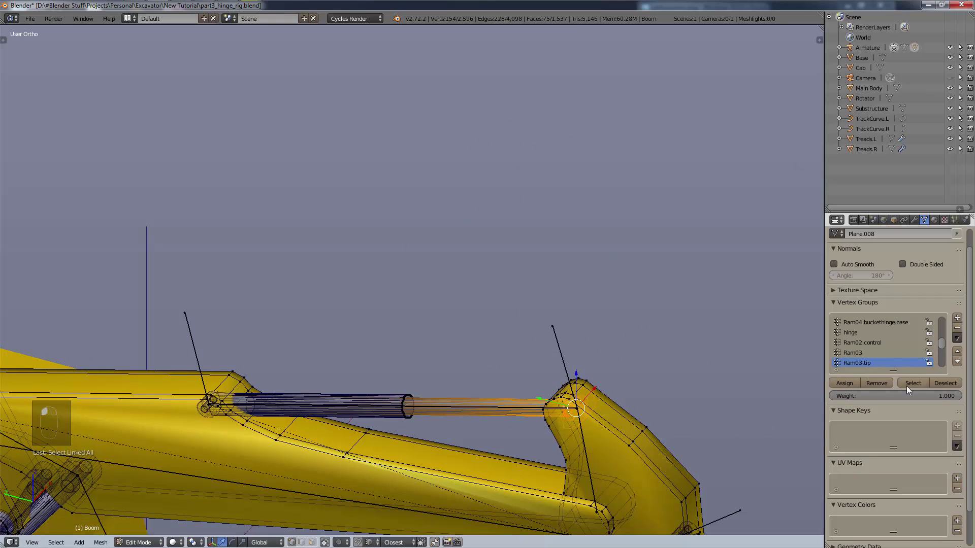
# - Check which geometry belongs to the Ram03.tip vertex group by deselecting and reselecting its vertices
pyautogui.click(951, 385)
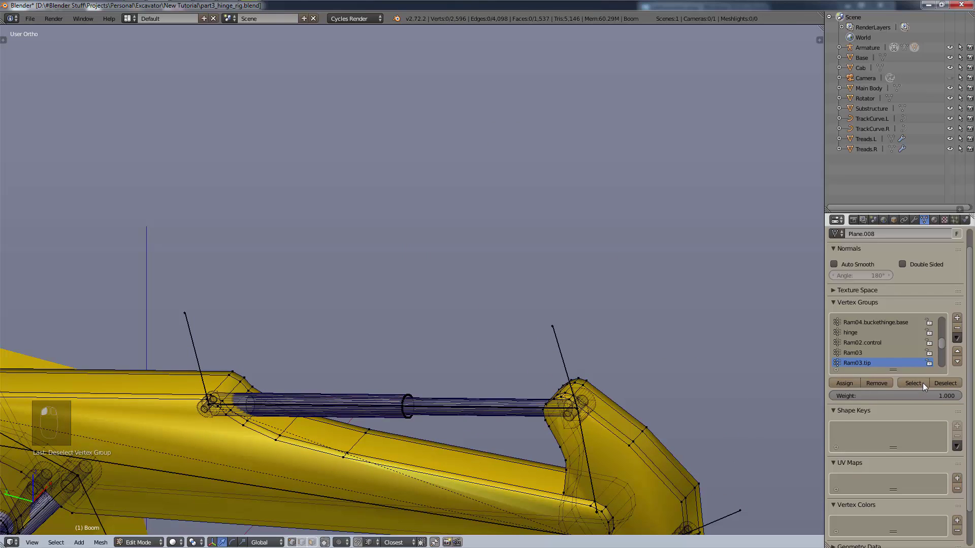
pyautogui.click(923, 383)
pyautogui.click(944, 385)
pyautogui.click(923, 386)
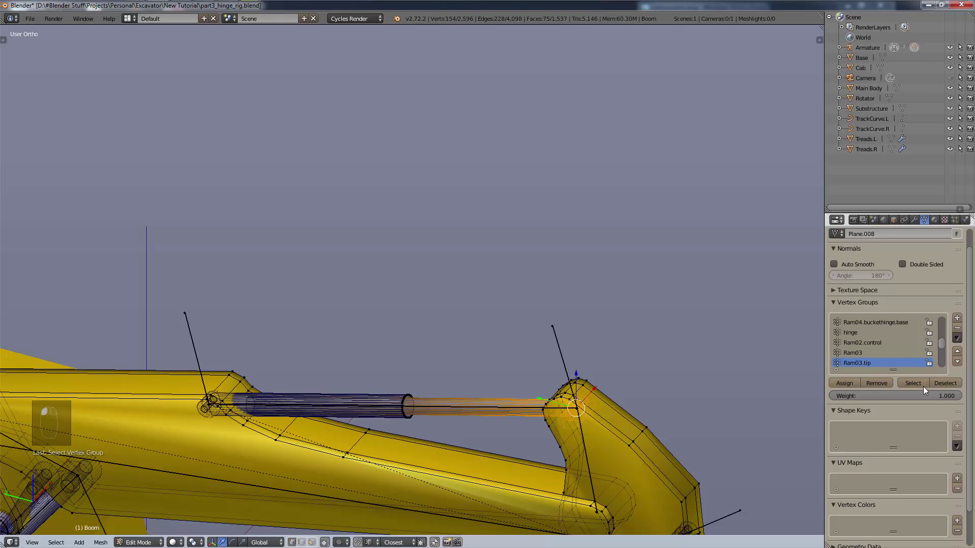
pyautogui.click(943, 385)
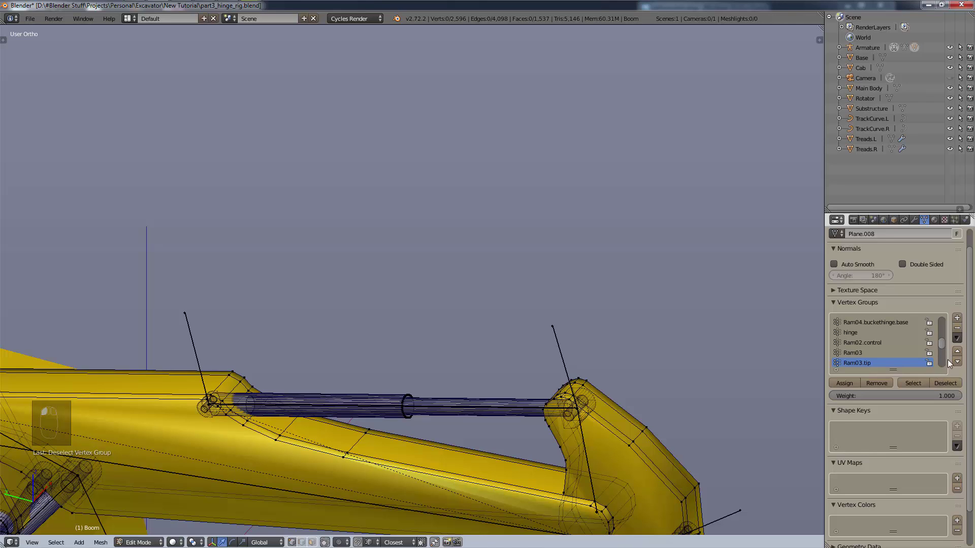
# - Move the Ram03.tip vertex group two places down the list and keep it as the active group
pyautogui.click(957, 362)
pyautogui.click(957, 362)
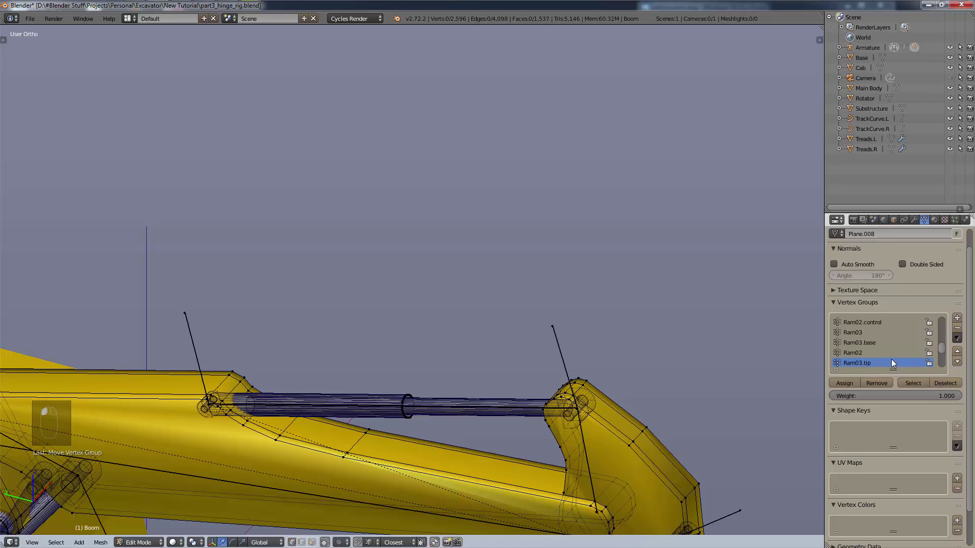
pyautogui.click(882, 347)
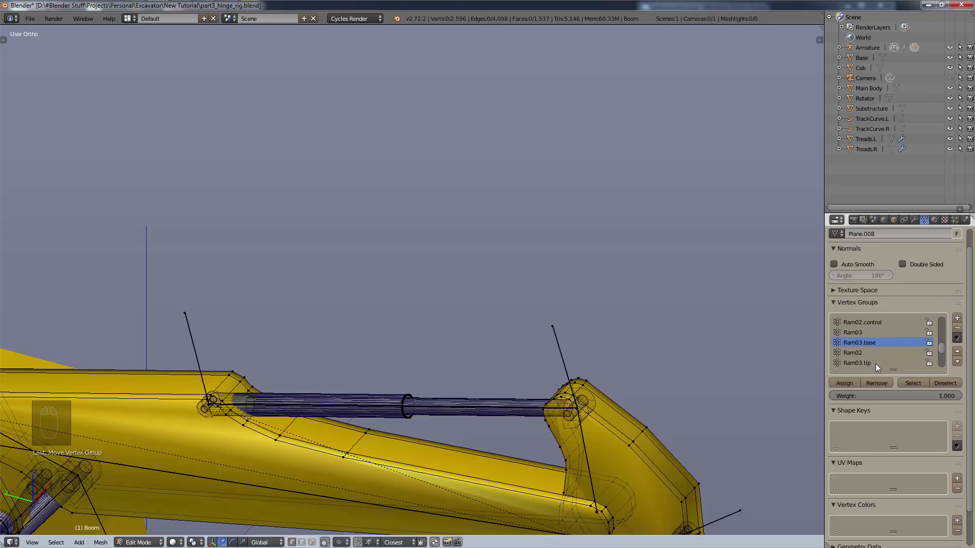
pyautogui.click(875, 364)
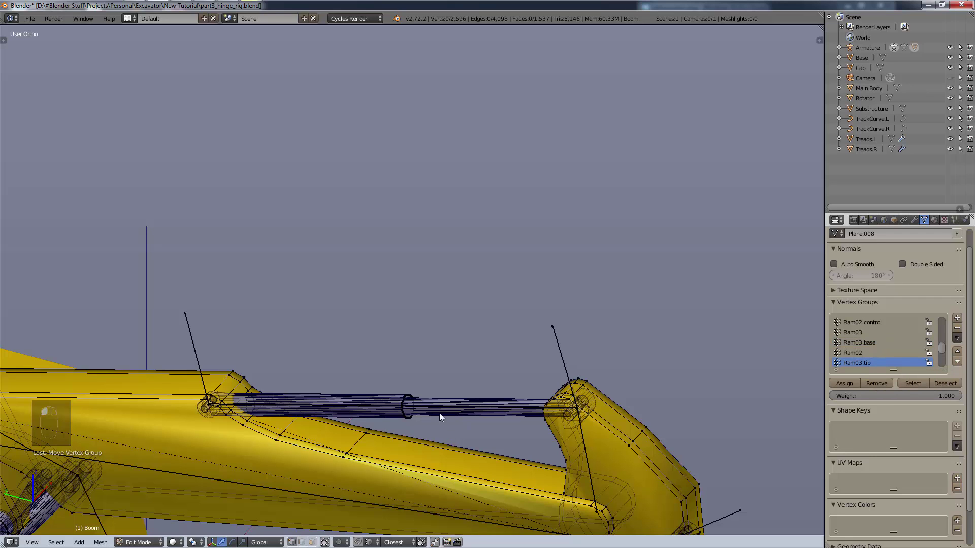
# - Clear the selection and select the whole linked hinge piece at the upper ram's boom end
pyautogui.keyDown('shift'); pyautogui.moveTo(402, 382); pyautogui.dragTo(383, 349, button='middle'); pyautogui.keyUp('shift')
pyautogui.scroll(3, 307, 343)
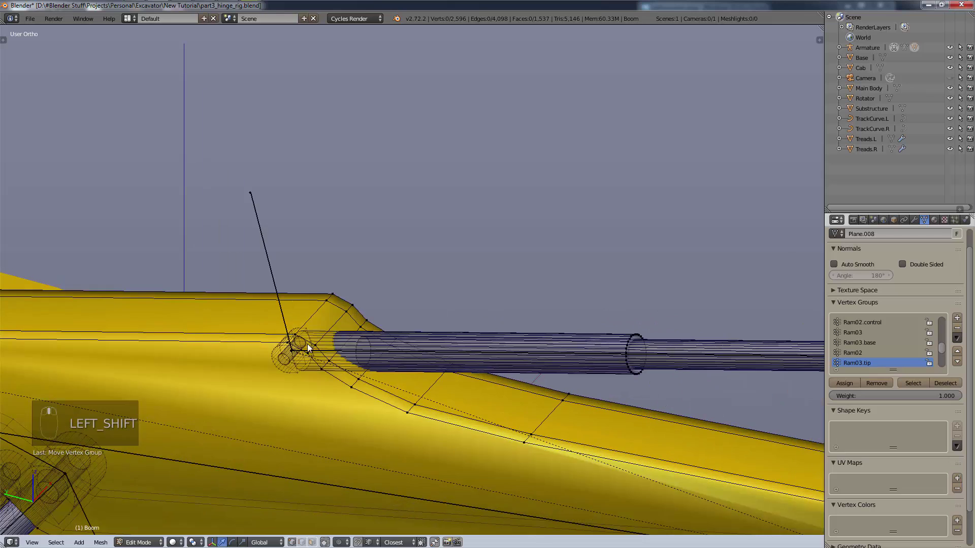
pyautogui.scroll(3, 304, 345)
pyautogui.press('a')
pyautogui.press('a')
pyautogui.press('a')
pyautogui.press('a')
pyautogui.press('a')
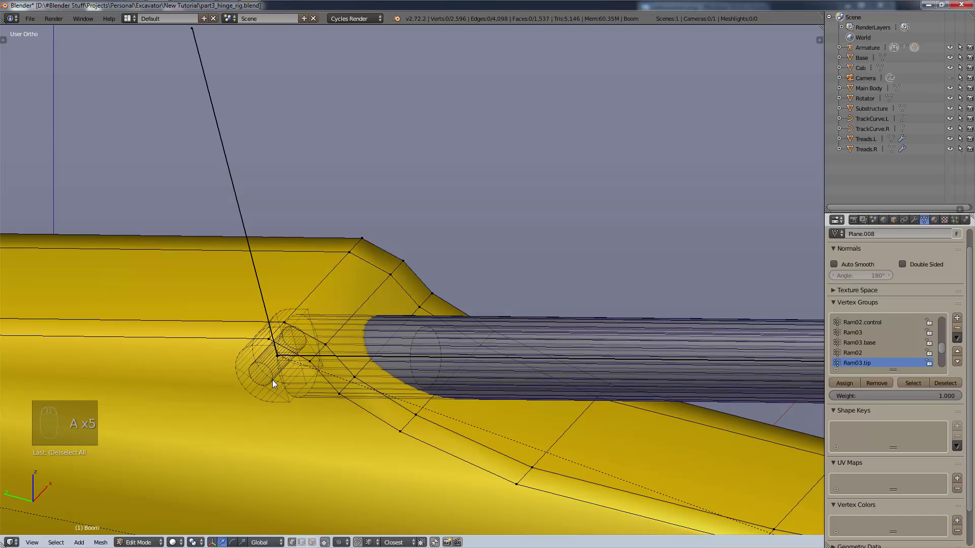
pyautogui.scroll(3, 272, 380)
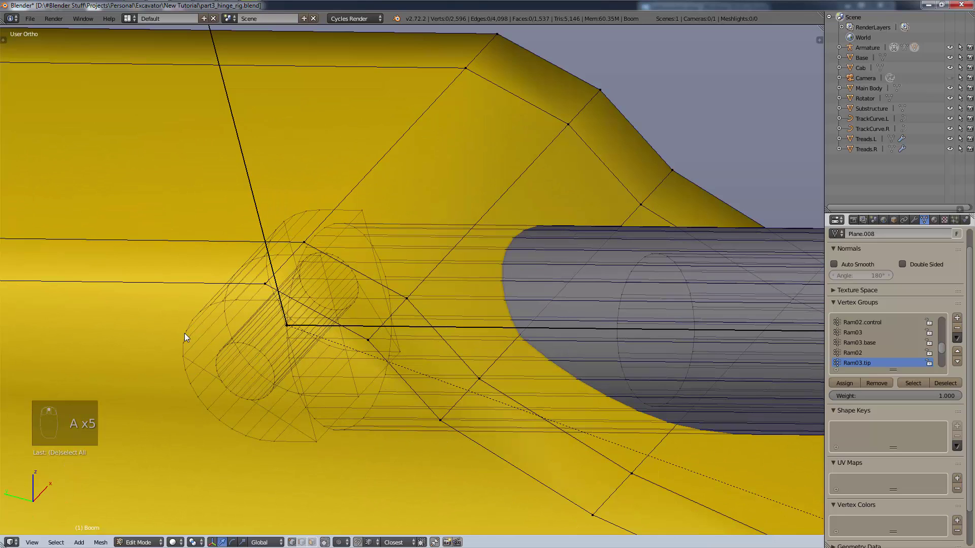
pyautogui.rightClick(186, 332)
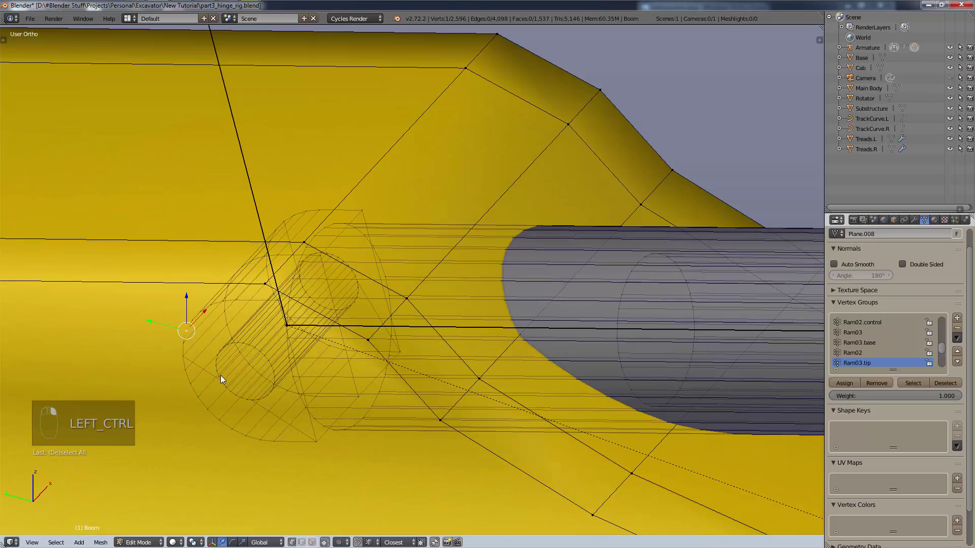
pyautogui.hotkey('ctrl', 'l')
pyautogui.hotkey('ctrl', 'l')
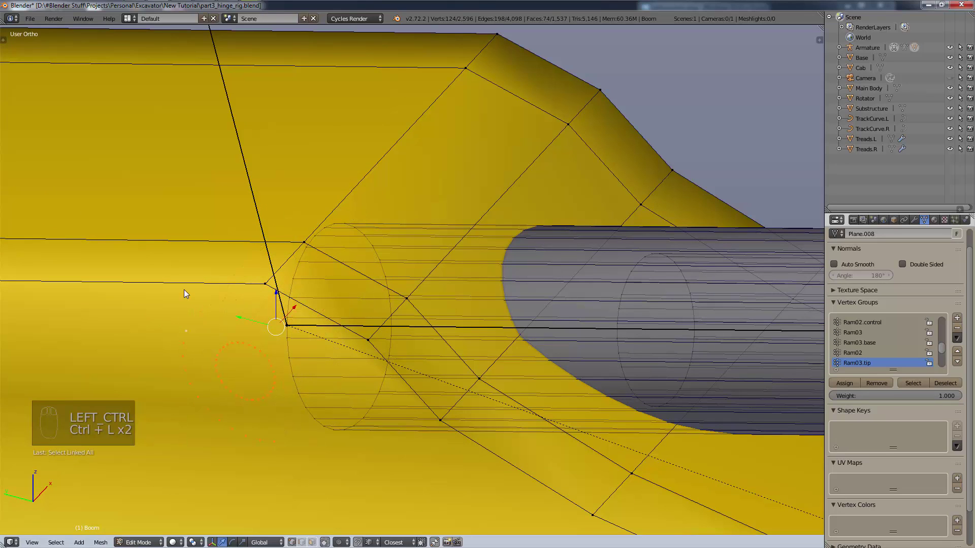
# - Add the ram's entire outer cylinder, including all its linked geometry, to the selection
pyautogui.moveTo(413, 376); pyautogui.dragTo(386, 356, button='middle')
pyautogui.keyDown('shift'); pyautogui.moveTo(643, 300); pyautogui.dragTo(636, 292, button='middle'); pyautogui.keyUp('shift')
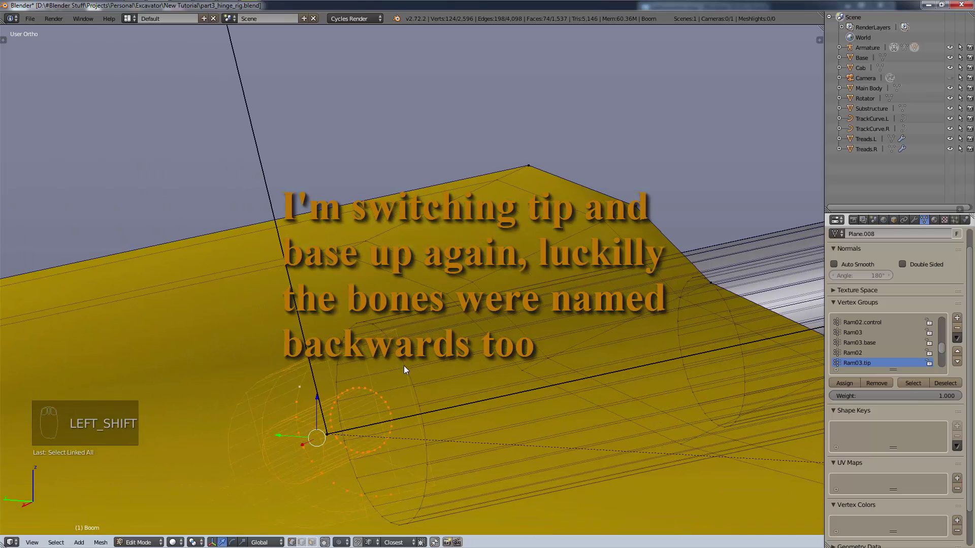
pyautogui.press('shift')
pyautogui.keyDown('shift'); pyautogui.rightClick(364, 322); pyautogui.keyUp('shift')
pyautogui.hotkey('ctrl', 'l')
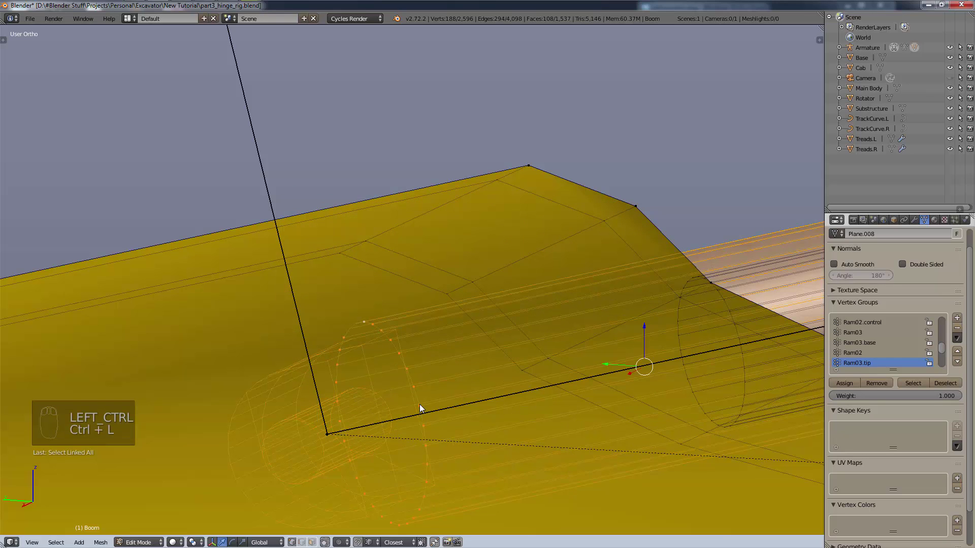
# - Add the thin rod's hidden end edge loop inside the outer cylinder to the selection
pyautogui.keyDown('shift'); pyautogui.moveTo(527, 344); pyautogui.dragTo(257, 368, button='middle'); pyautogui.keyUp('shift')
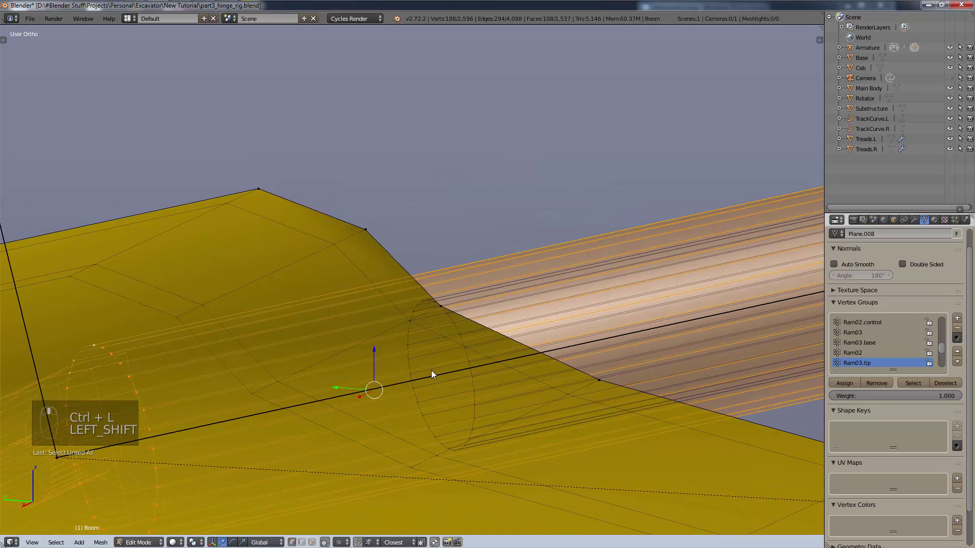
pyautogui.scroll(3, 431, 370)
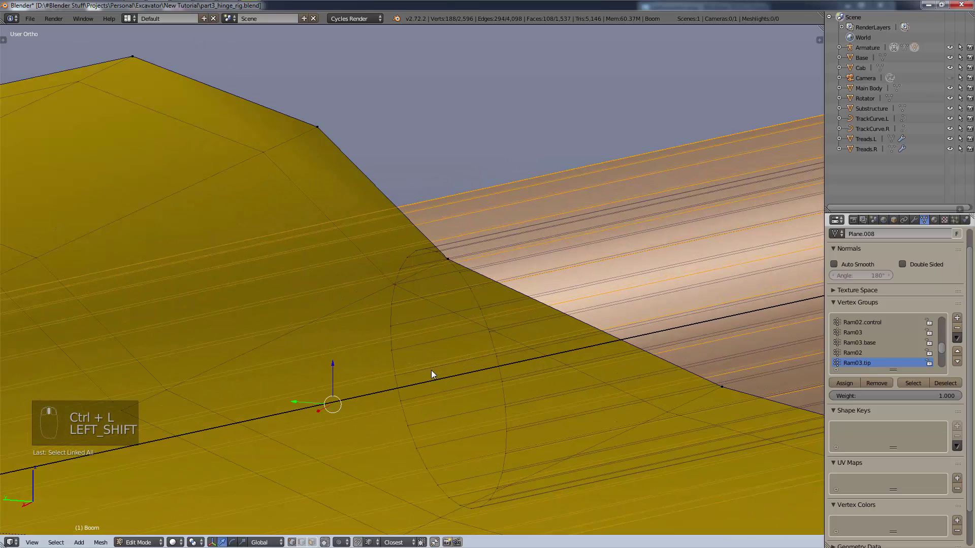
pyautogui.keyDown('alt'); pyautogui.keyDown('shift'); pyautogui.rightClick(478, 305); pyautogui.keyUp('shift'); pyautogui.keyUp('alt')
pyautogui.scroll(-11, 668, 341)
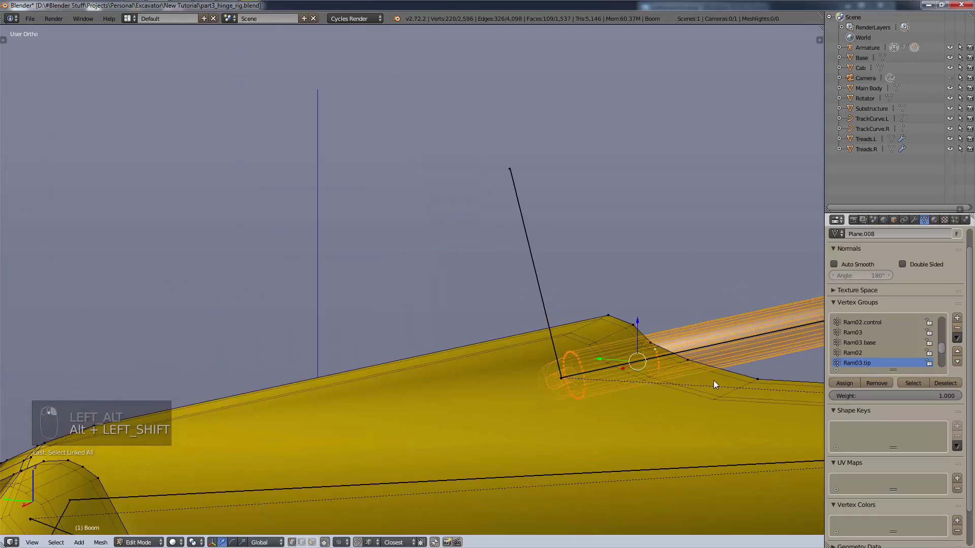
# - Check the selected ram geometry by temporarily moving it away from the boom, and cancel the move
pyautogui.keyDown('shift'); pyautogui.moveTo(714, 380); pyautogui.dragTo(244, 449, button='middle'); pyautogui.keyUp('shift')
pyautogui.moveTo(424, 437); pyautogui.dragTo(520, 428, button='middle')
pyautogui.press('g')
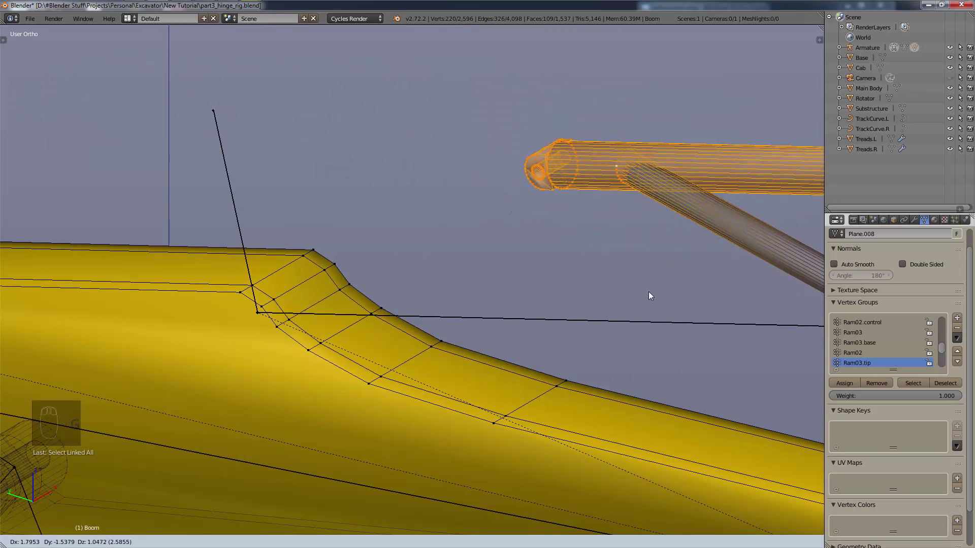
pyautogui.click(564, 334)
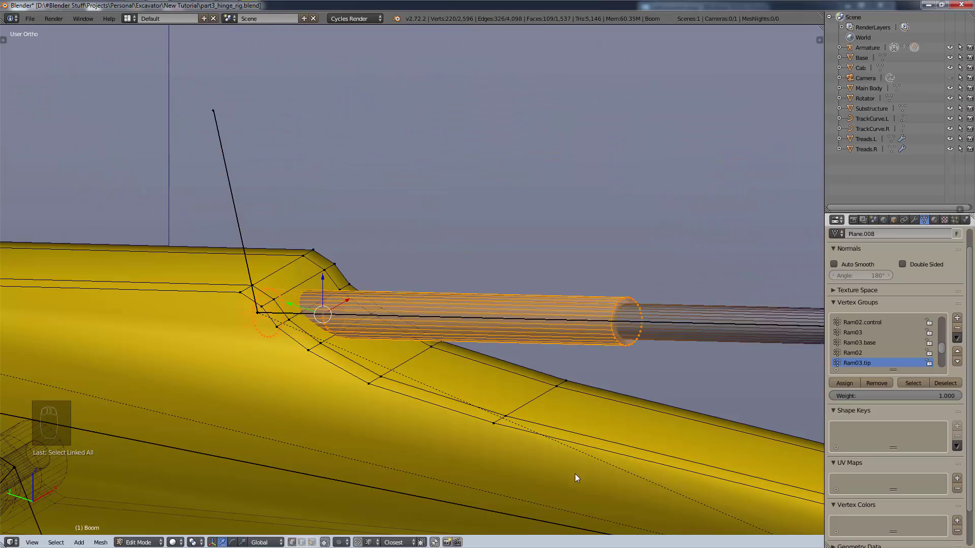
pyautogui.scroll(-3, 576, 477)
pyautogui.keyDown('shift'); pyautogui.moveTo(667, 498); pyautogui.dragTo(470, 342, button='middle'); pyautogui.keyUp('shift')
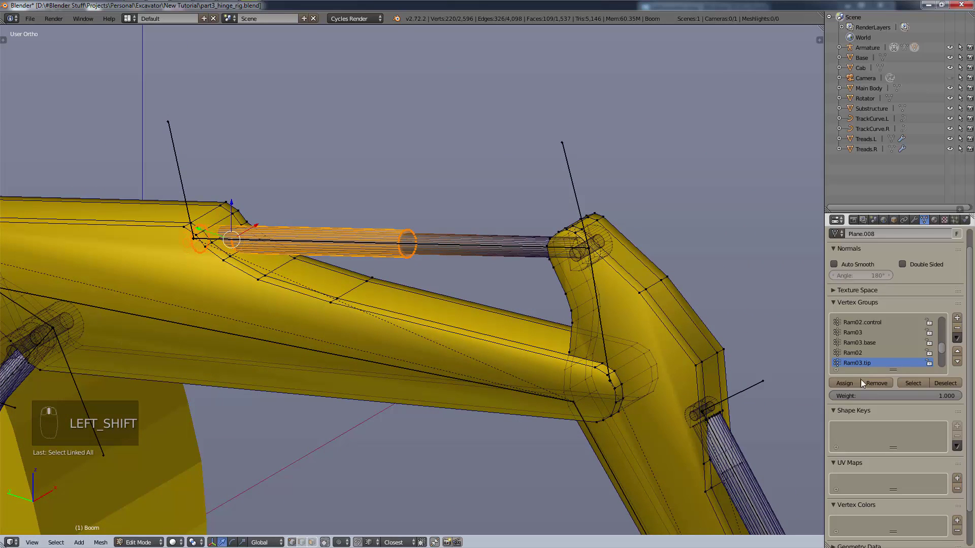
# - Assign the selected ram geometry to the Ram03.tip vertex group and check the group by deselecting and reselecting it
pyautogui.click(846, 382)
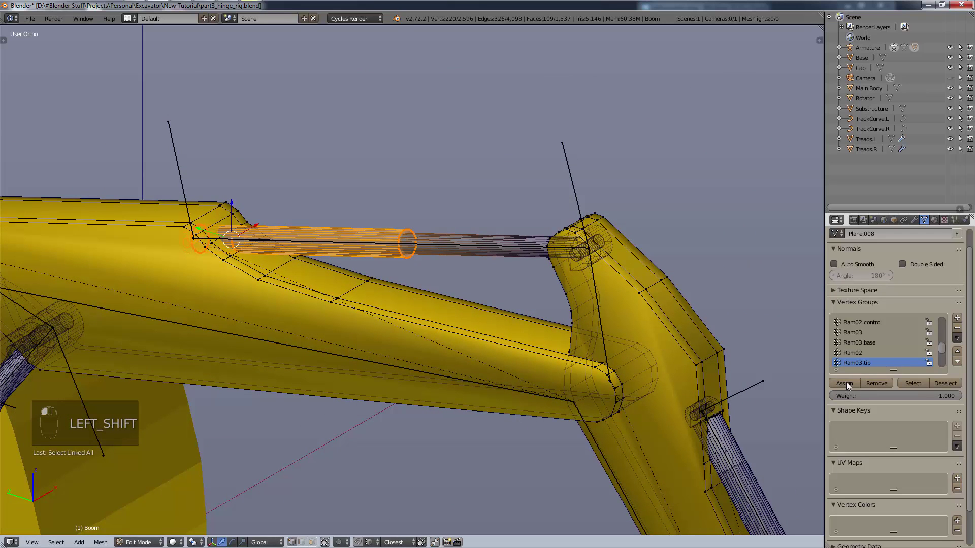
pyautogui.click(940, 382)
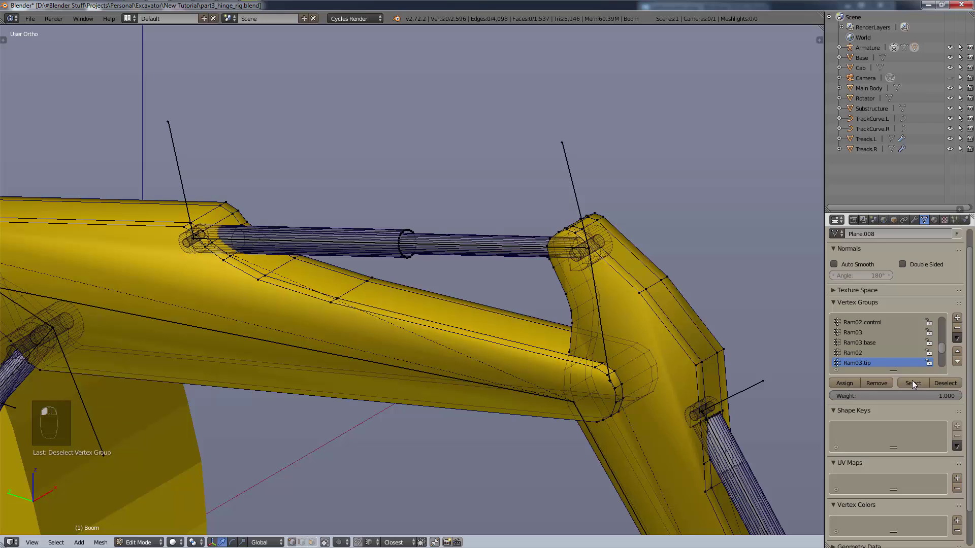
pyautogui.click(914, 382)
pyautogui.click(936, 381)
pyautogui.click(917, 382)
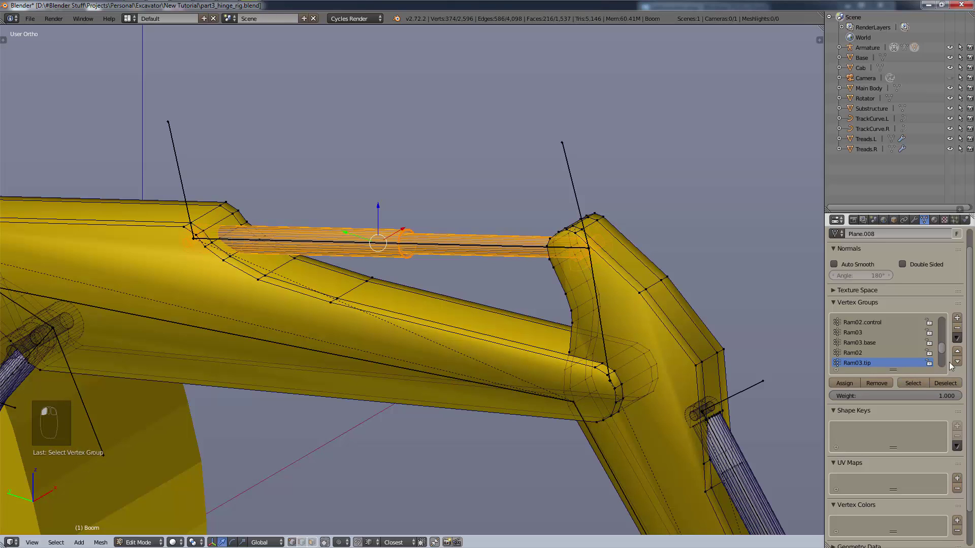
# - Make Ram02.tip the active vertex group and select only the whole linked hinge piece where the single middle ram meets the upper boom
pyautogui.scroll(-3, 942, 349)
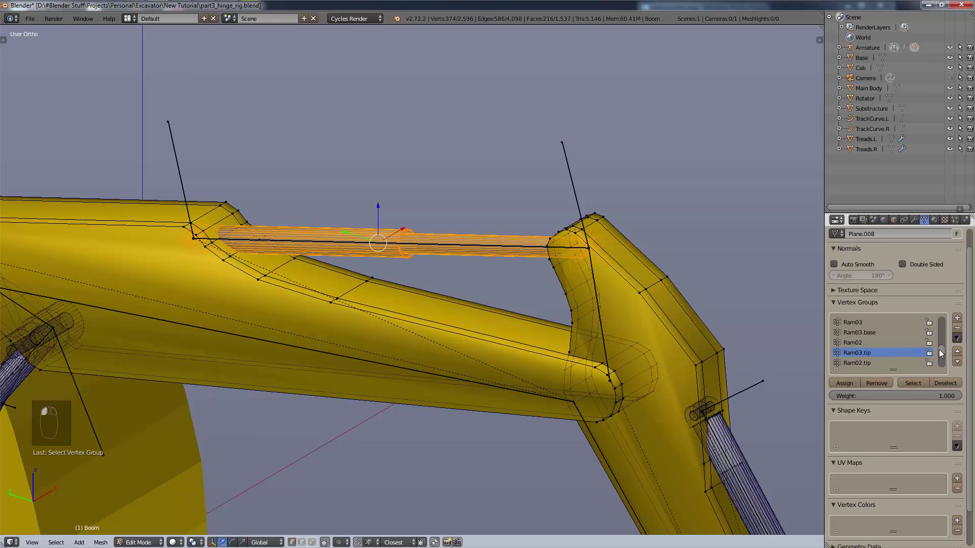
pyautogui.click(877, 345)
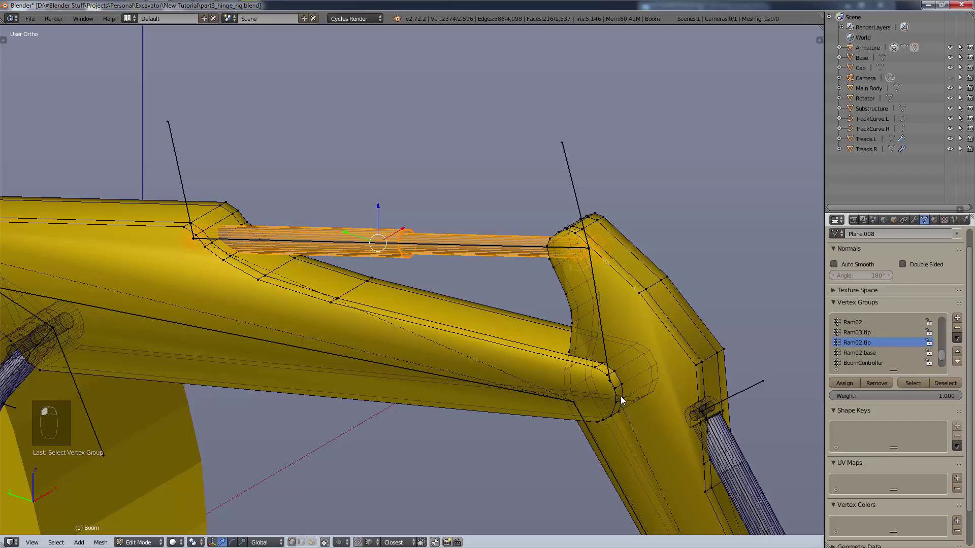
pyautogui.scroll(-5, 362, 402)
pyautogui.keyDown('shift'); pyautogui.moveTo(441, 404); pyautogui.dragTo(464, 425, button='middle'); pyautogui.keyUp('shift')
pyautogui.scroll(8, 464, 426)
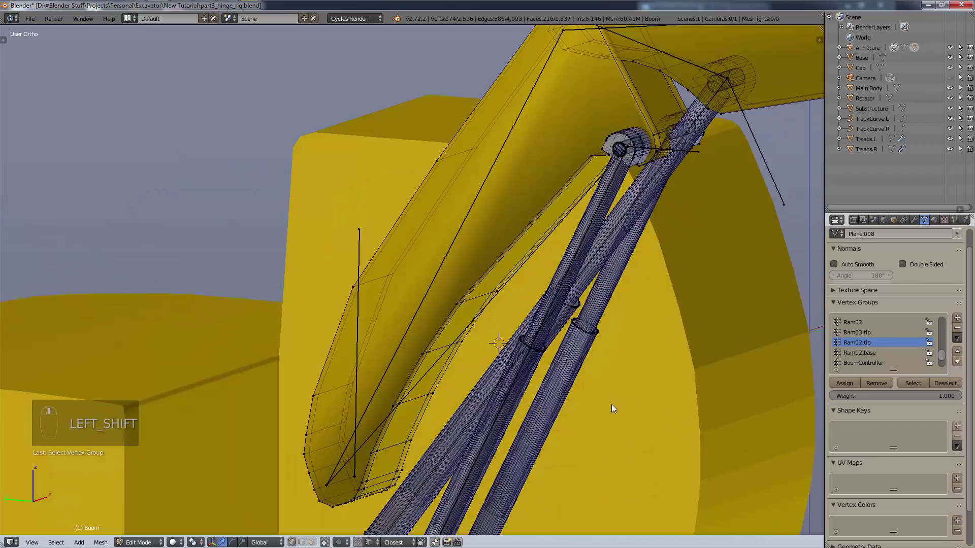
pyautogui.keyDown('shift'); pyautogui.moveTo(611, 410); pyautogui.dragTo(420, 336, button='middle'); pyautogui.keyUp('shift')
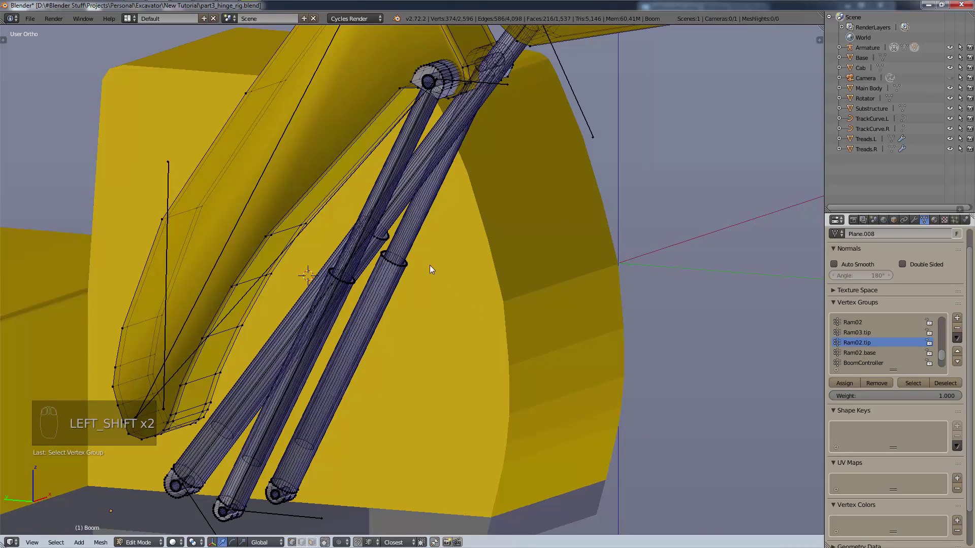
pyautogui.moveTo(405, 248)
pyautogui.mouseDown(button='middle')
pyautogui.moveTo(439, 239)
pyautogui.moveTo(422, 251)
pyautogui.mouseUp(button='middle')
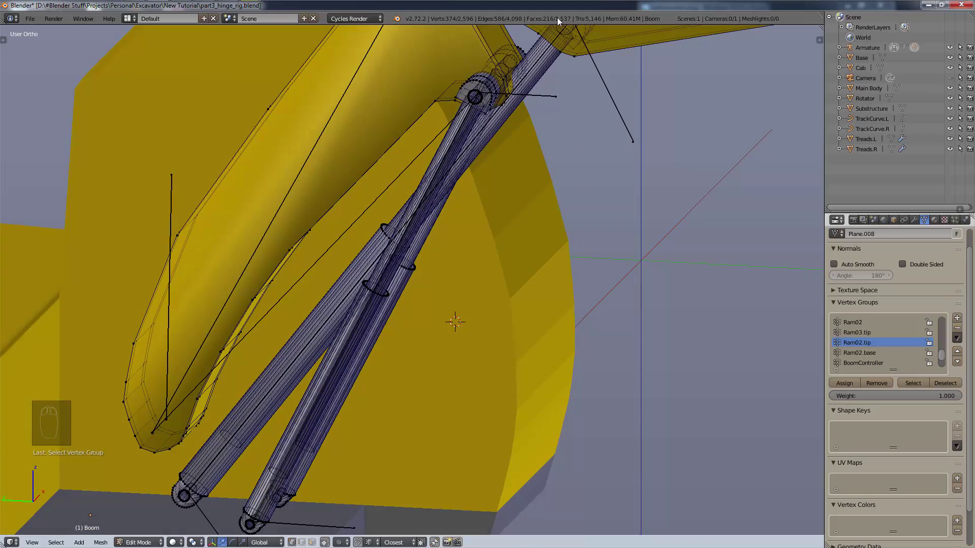
pyautogui.scroll(-3, 533, 177)
pyautogui.keyDown('shift'); pyautogui.moveTo(532, 182); pyautogui.dragTo(509, 270, button='middle'); pyautogui.keyUp('shift')
pyautogui.scroll(2, 508, 274)
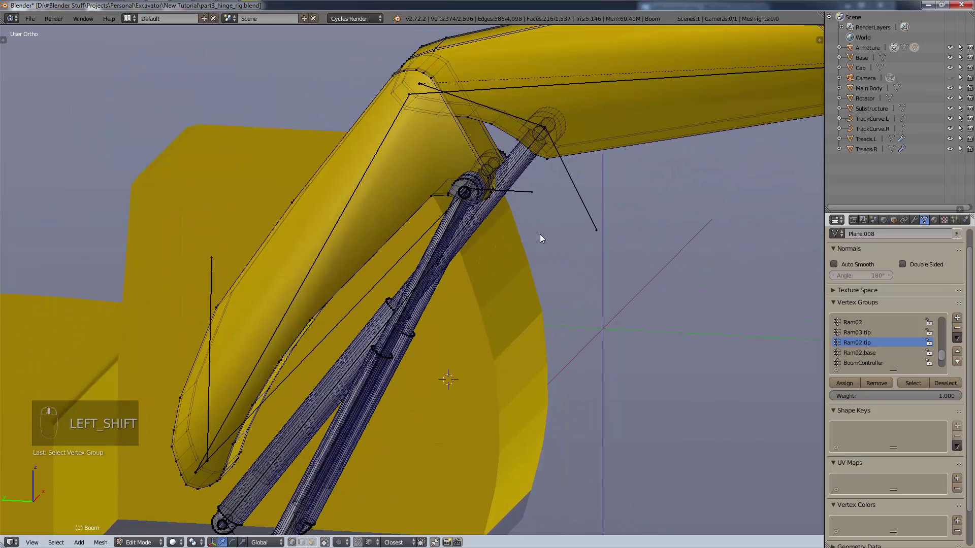
pyautogui.keyDown('shift'); pyautogui.moveTo(489, 296); pyautogui.dragTo(348, 465, button='middle'); pyautogui.keyUp('shift')
pyautogui.scroll(6, 407, 308)
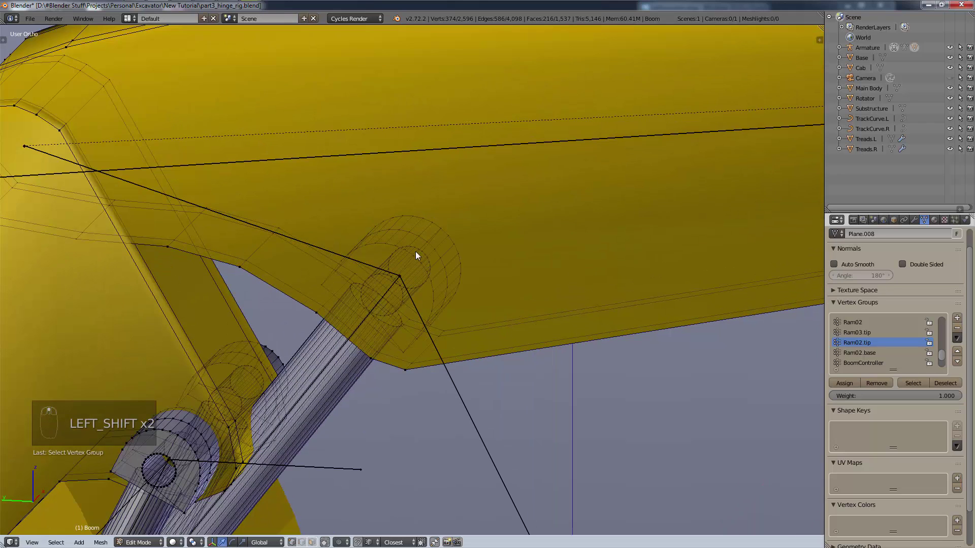
pyautogui.press('a')
pyautogui.press('a')
pyautogui.press('a')
pyautogui.press('a')
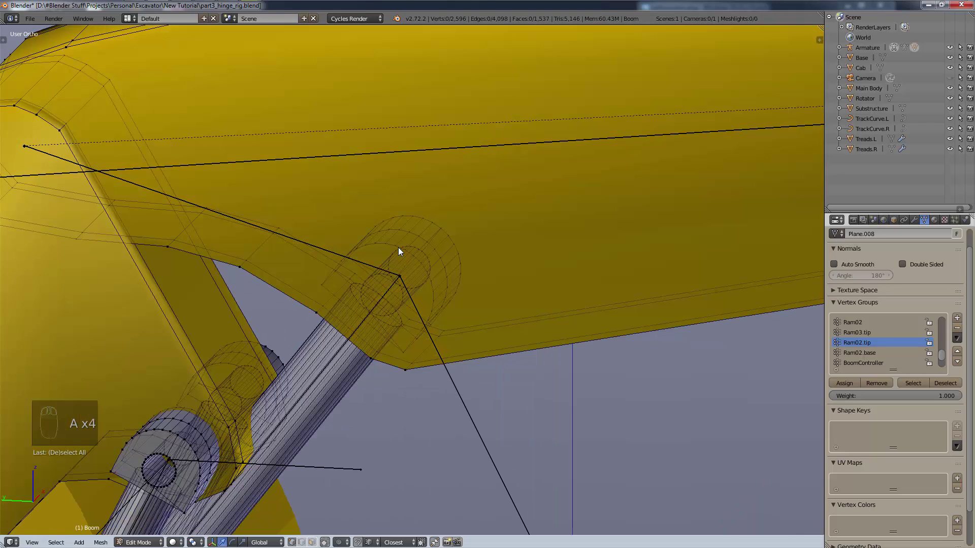
pyautogui.press('a')
pyautogui.press('a')
pyautogui.press('a')
pyautogui.rightClick(398, 249)
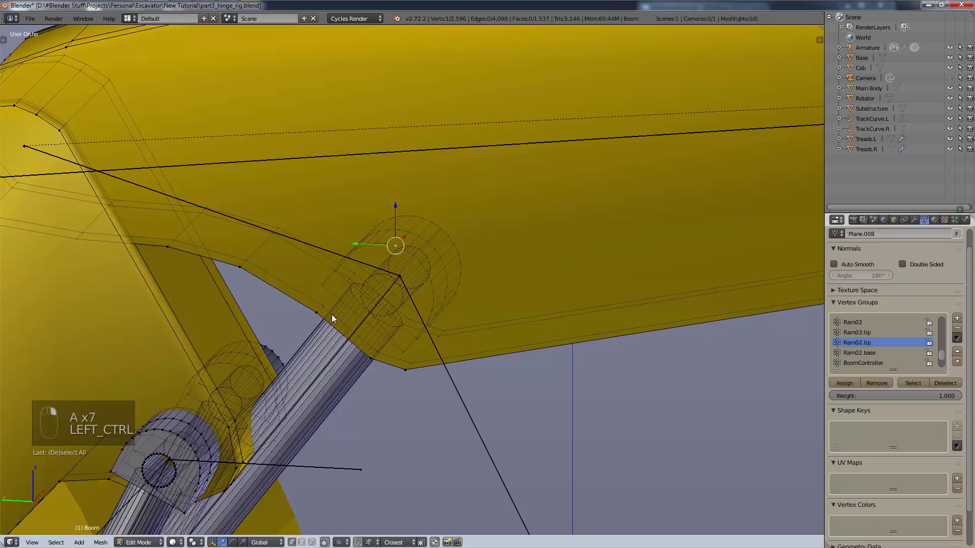
pyautogui.hotkey('ctrl', 'l')
# - Add the ram rod's end edge loop beside the hinge, assign the selection to the Ram02.tip vertex group and deselect it
pyautogui.scroll(2, 331, 315)
pyautogui.moveTo(346, 317); pyautogui.dragTo(299, 233, button='middle')
pyautogui.keyDown('shift'); pyautogui.rightClick(301, 236); pyautogui.keyUp('shift')
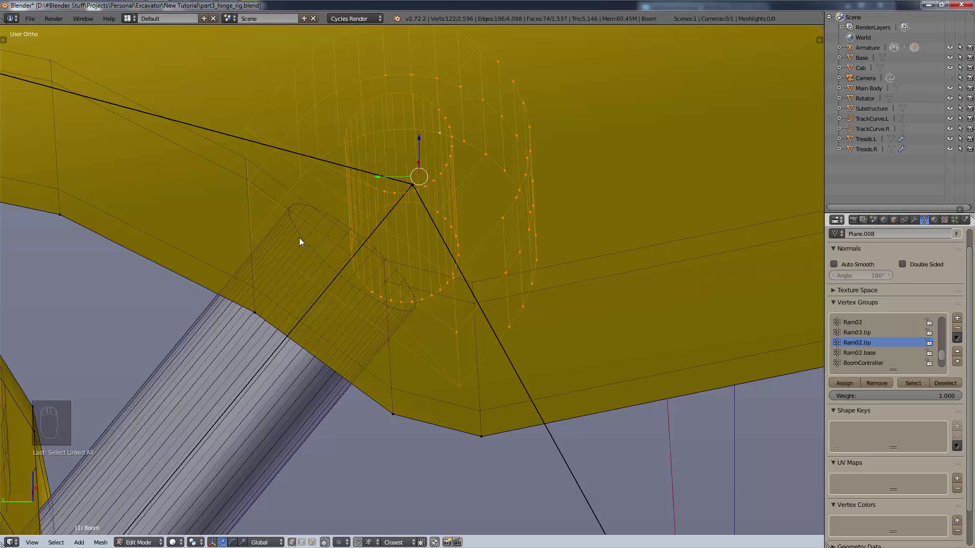
pyautogui.keyDown('alt'); pyautogui.keyDown('shift'); pyautogui.rightClick(338, 373); pyautogui.keyUp('shift'); pyautogui.keyUp('alt')
pyautogui.scroll(-8, 355, 356)
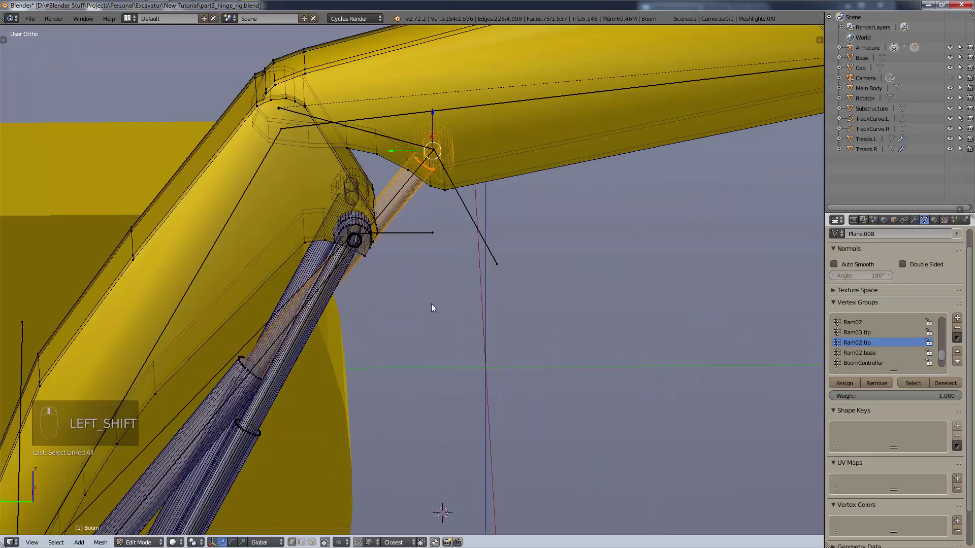
pyautogui.press('g')
pyautogui.click(422, 358)
pyautogui.scroll(7, 432, 330)
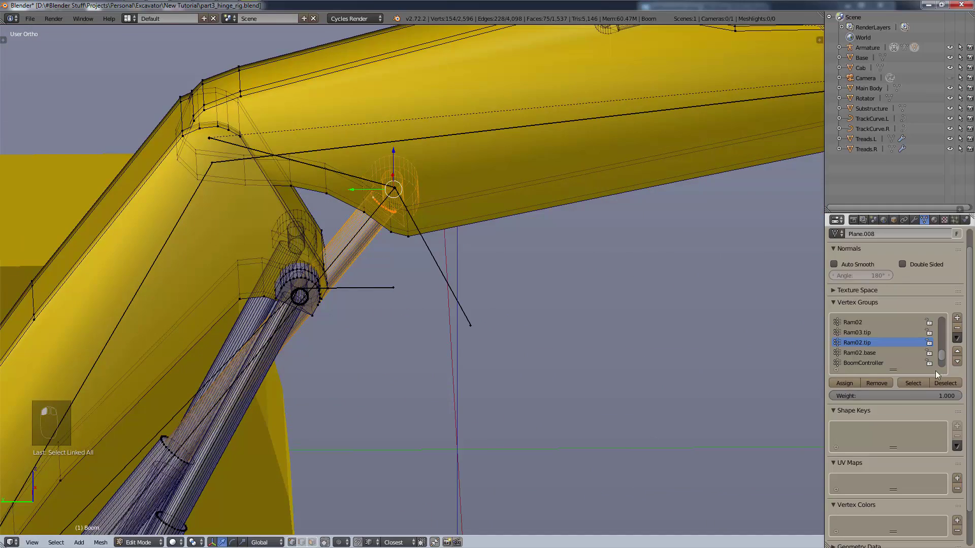
pyautogui.click(944, 383)
# - Make Ram02.base the active vertex group and select the middle ram's linked lower hinge piece with its outer cylinder
pyautogui.click(859, 353)
pyautogui.keyDown('shift'); pyautogui.moveTo(329, 404); pyautogui.dragTo(432, 325, button='middle'); pyautogui.keyUp('shift')
pyautogui.scroll(6, 327, 443)
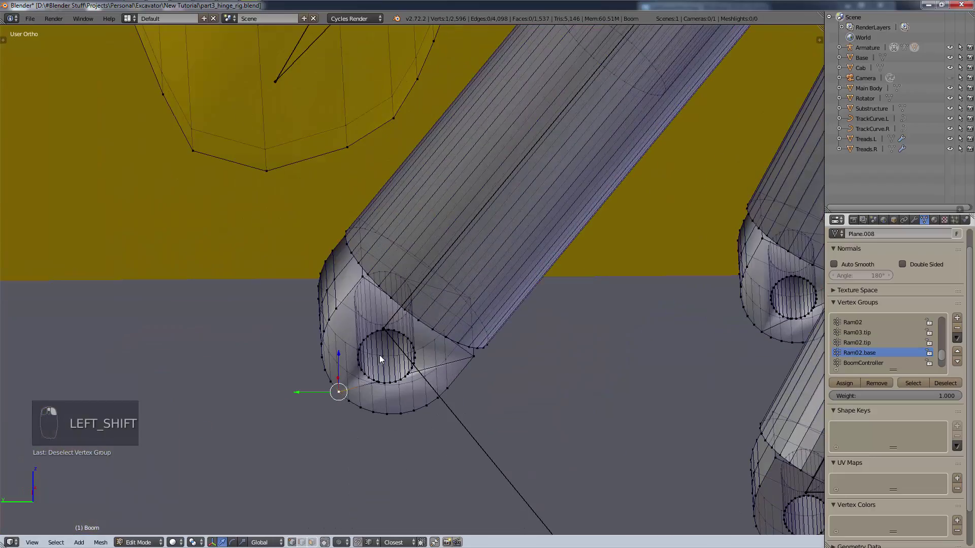
pyautogui.keyDown('shift'); pyautogui.moveTo(496, 257); pyautogui.dragTo(447, 299, button='middle'); pyautogui.keyUp('shift')
pyautogui.hotkey('ctrl', 'l')
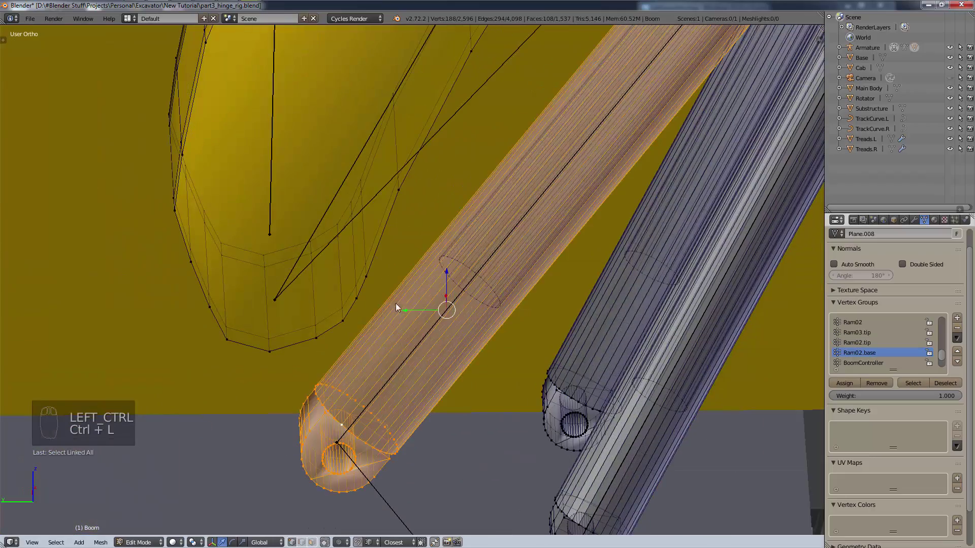
# - Add the rod's hidden end edge loop inside the cylinder, assign the selection to the Ram02.base vertex group and deselect it
pyautogui.keyDown('alt'); pyautogui.keyDown('shift'); pyautogui.rightClick(445, 267); pyautogui.keyUp('shift'); pyautogui.keyUp('alt')
pyautogui.scroll(-7, 579, 243)
pyautogui.keyDown('shift'); pyautogui.moveTo(596, 305); pyautogui.dragTo(463, 391, button='middle'); pyautogui.keyUp('shift')
pyautogui.press('g')
pyautogui.rightClick(425, 358)
pyautogui.click(850, 385)
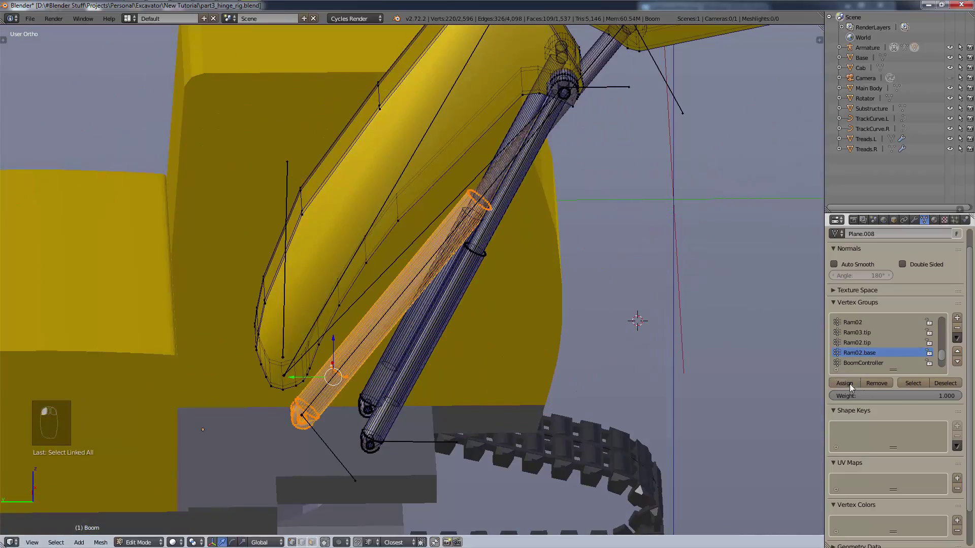
pyautogui.click(943, 383)
# - Select the entire boom mesh and assign it to the BoomController vertex group
pyautogui.scroll(-3, 886, 343)
pyautogui.click(895, 333)
pyautogui.scroll(-3, 538, 309)
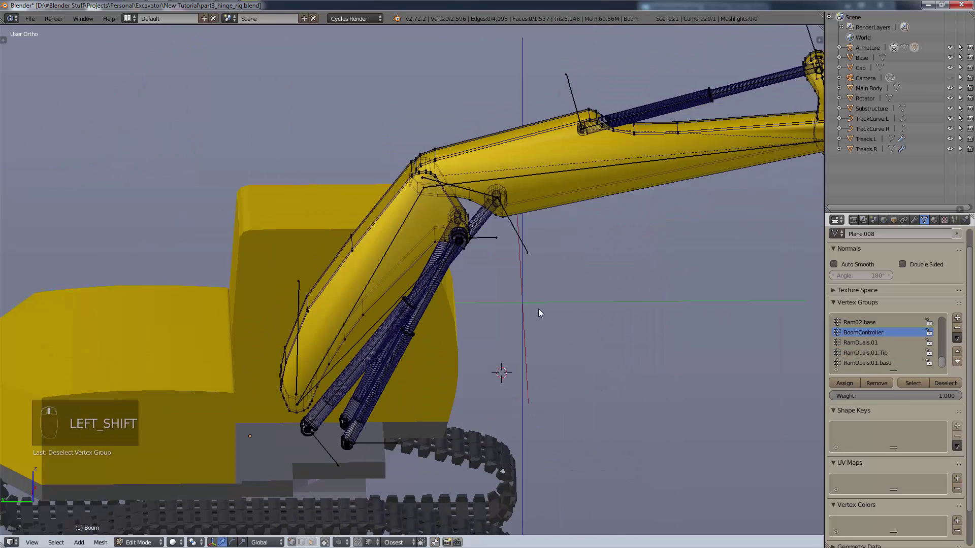
pyautogui.scroll(-3, 538, 308)
pyautogui.keyDown('shift'); pyautogui.moveTo(539, 309); pyautogui.dragTo(571, 297, button='middle'); pyautogui.keyUp('shift')
pyautogui.press('a')
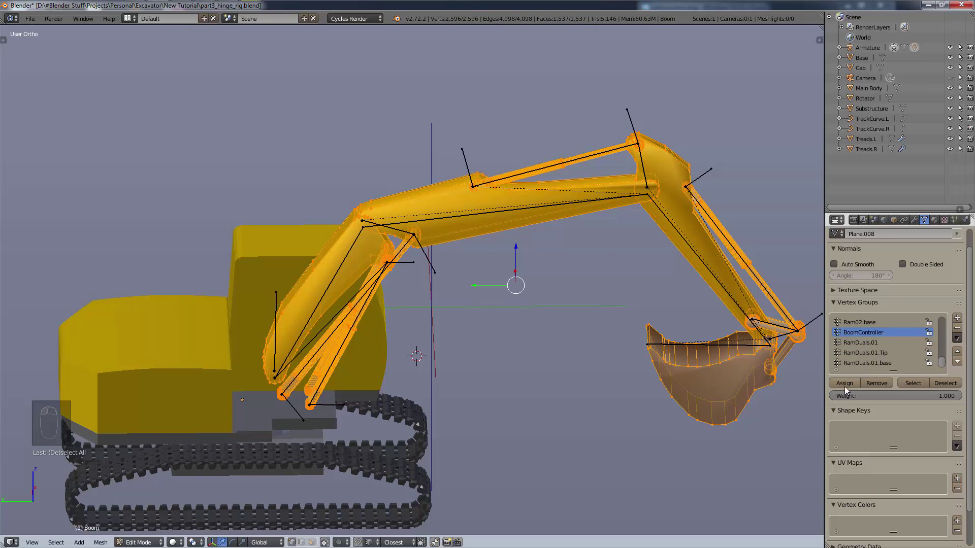
# - Test-rotate the armature's Knuckle01 bone about X and the BoomController bone, cancelling both rotations
pyautogui.click(863, 48)
pyautogui.rightClick(321, 309)
pyautogui.press('r')
pyautogui.press('x')
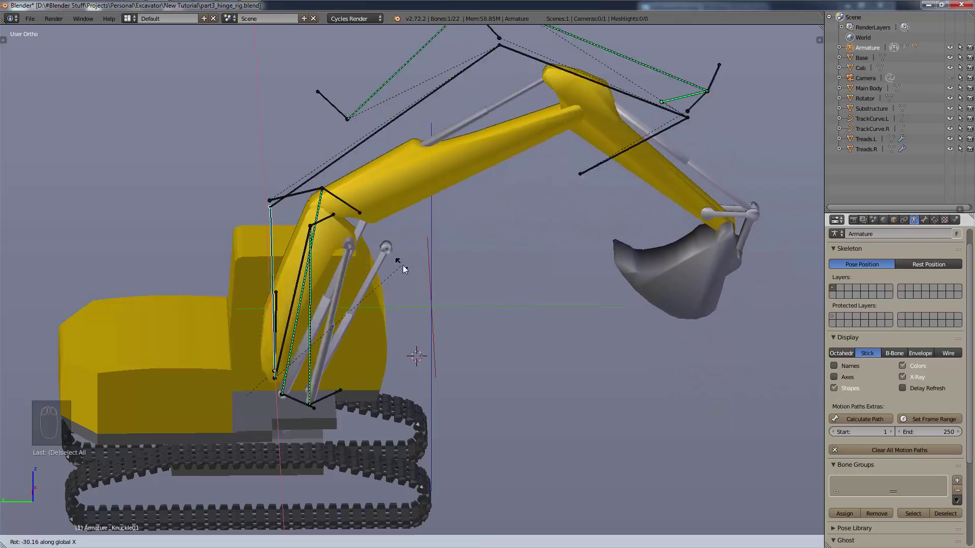
pyautogui.press('x')
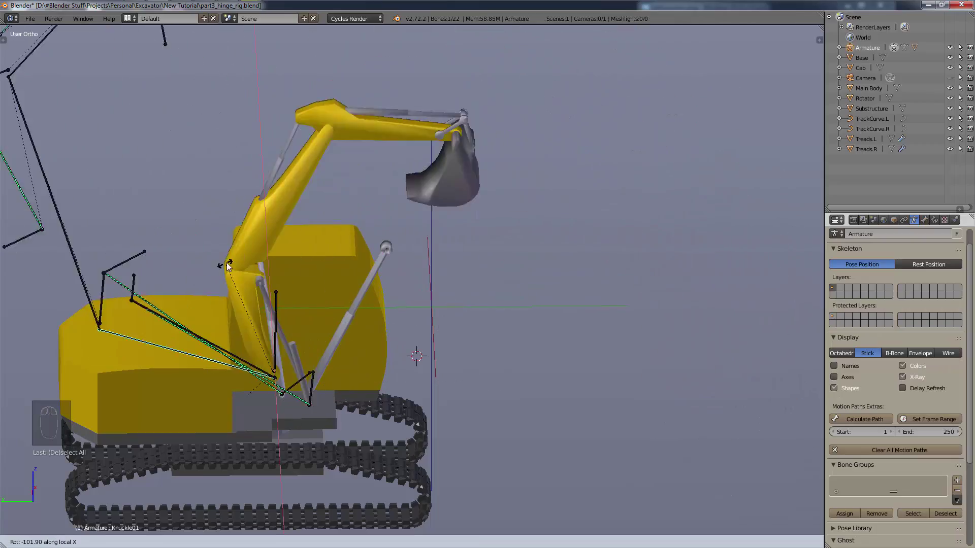
pyautogui.press('x')
pyautogui.rightClick(439, 331)
pyautogui.rightClick(276, 335)
pyautogui.press('r')
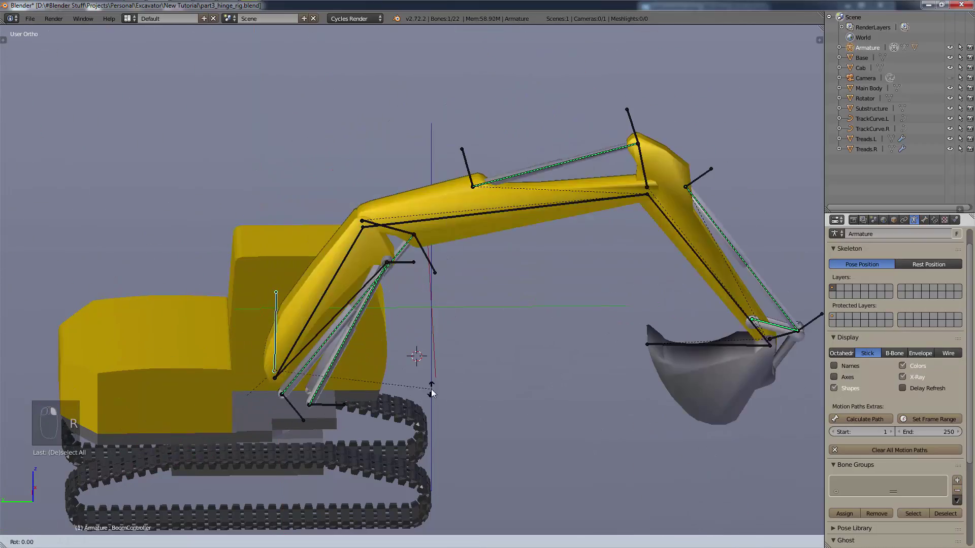
pyautogui.rightClick(543, 356)
# - Undo back to editing the boom mesh, select the BoomController group's vertices and try to undo their assignment
pyautogui.hotkey('ctrl', 'z')
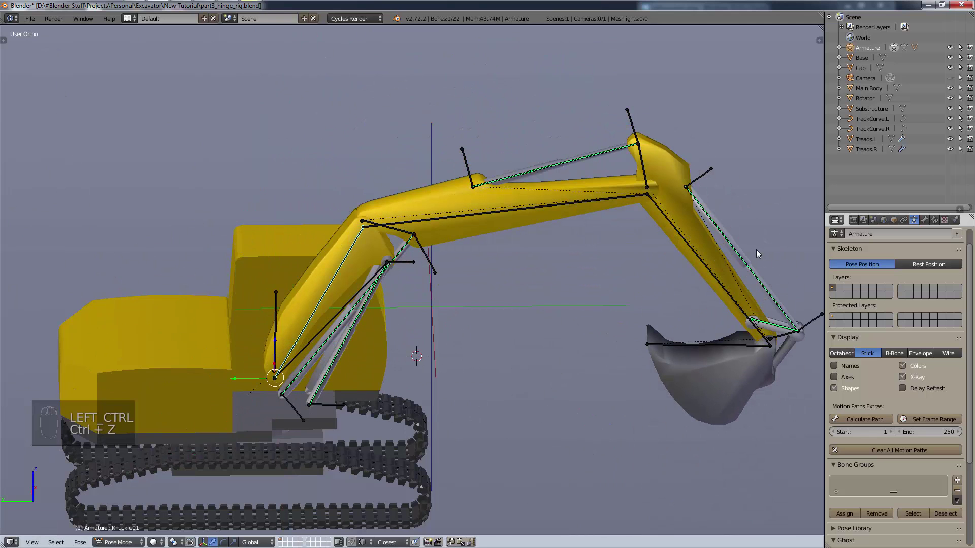
pyautogui.hotkey('ctrl', 'z')
pyautogui.hotkey('ctrl', 'z')
pyautogui.click(919, 384)
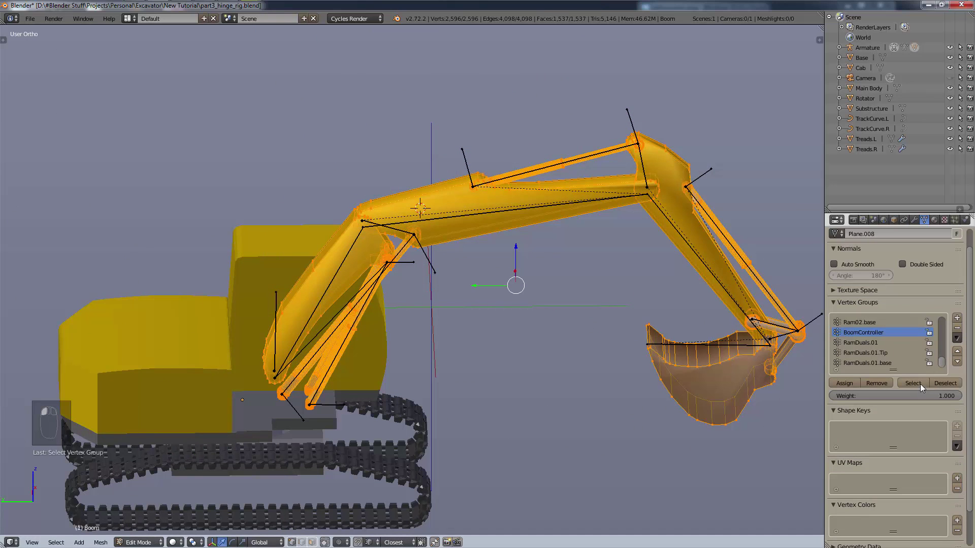
pyautogui.hotkey('ctrl', 'z')
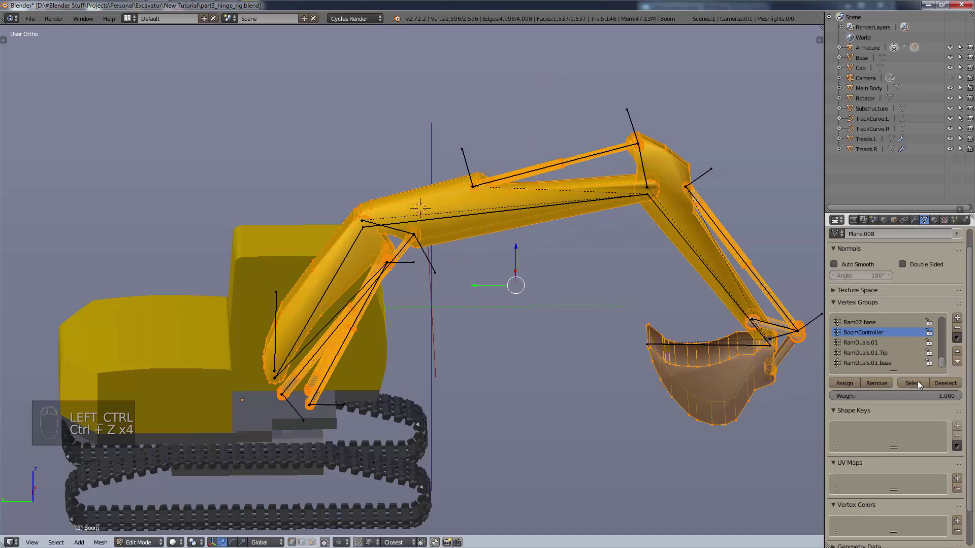
pyautogui.hotkey('ctrl', 'alt', 'z')
pyautogui.hotkey('ctrl', 'z')
pyautogui.hotkey('ctrl', 'z')
pyautogui.hotkey('ctrl', 'z')
pyautogui.hotkey('ctrl', 'z')
pyautogui.hotkey('ctrl', 'z')
pyautogui.hotkey('ctrl', 'z')
pyautogui.hotkey('ctrl', 'z')
pyautogui.hotkey('ctrl', 'z')
pyautogui.hotkey('ctrl', 'z')
pyautogui.hotkey('ctrl', 'z')
pyautogui.hotkey('ctrl', 'z')
pyautogui.hotkey('ctrl', 'z')
pyautogui.hotkey('ctrl', 'z')
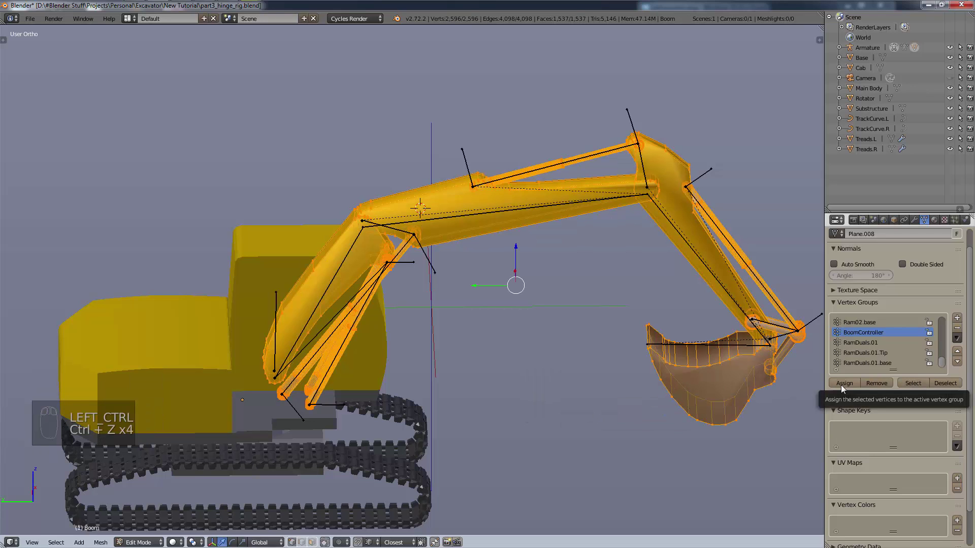
# - Remove all of the boom mesh's vertices from the BoomController vertex group and clear the selection
pyautogui.click(943, 383)
pyautogui.click(914, 383)
pyautogui.click(879, 384)
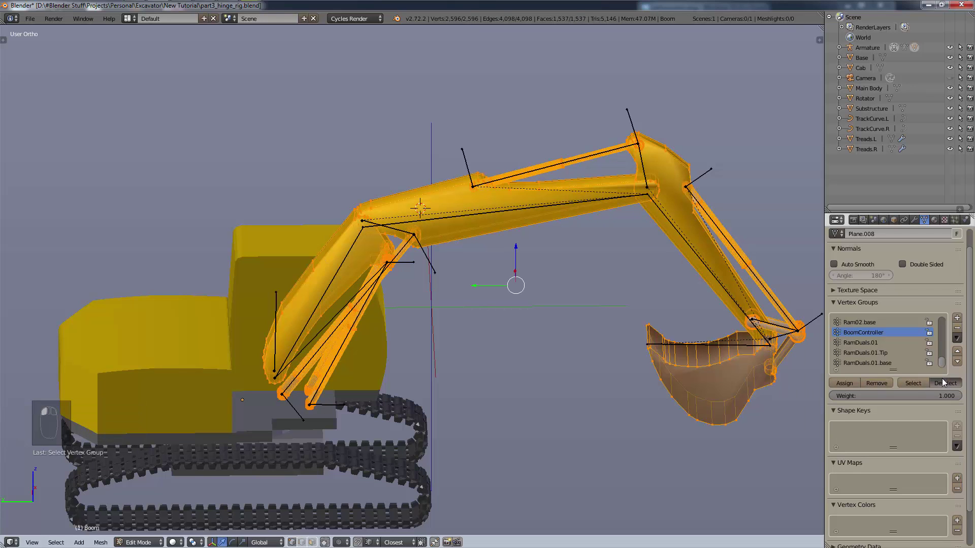
pyautogui.click(943, 380)
pyautogui.press('a')
# - Check which geometry belongs to the Ram02.base vertex group, and clear the selection
pyautogui.scroll(3, 875, 345)
pyautogui.click(878, 352)
pyautogui.click(917, 383)
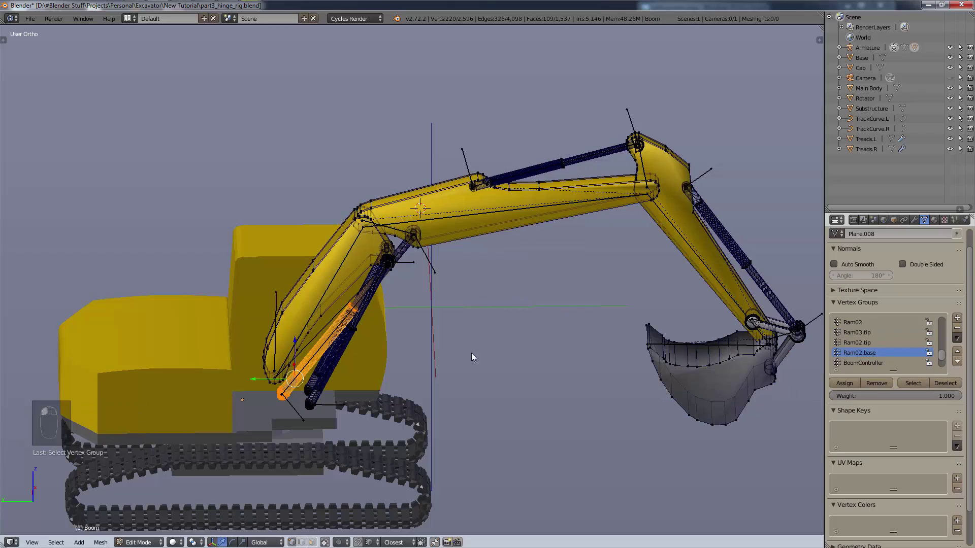
pyautogui.press('a')
# - Test the boom's deformation by rotating the armature's Knuckle01 and Knuckle02 bones, cancelling each rotation
pyautogui.click(867, 47)
pyautogui.rightClick(305, 294)
pyautogui.scroll(4, 462, 341)
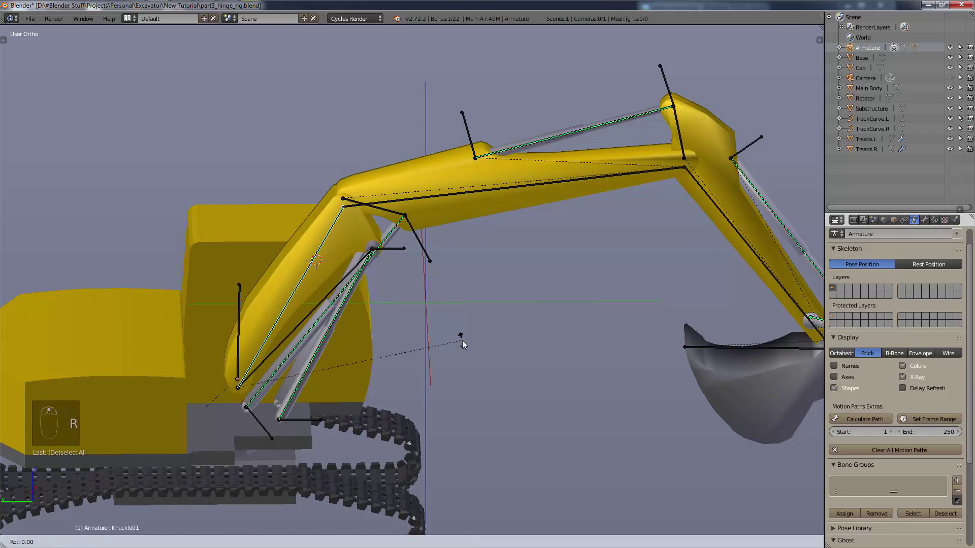
pyautogui.press('r')
pyautogui.click(405, 354)
pyautogui.rightClick(460, 190)
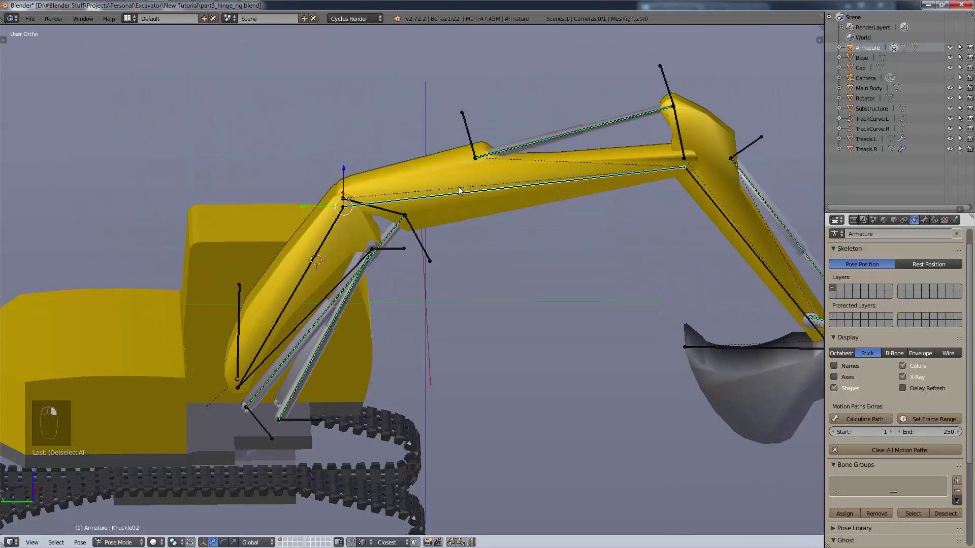
pyautogui.press('r')
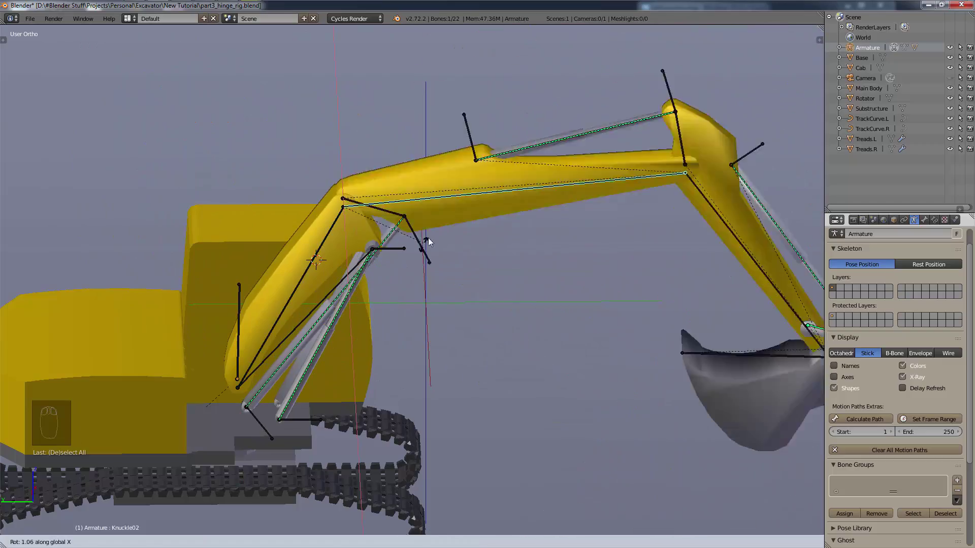
pyautogui.click(646, 172)
# - Test the arm and bucket deformation by rotating the Knuckle03 and Busket bones about X, cancelling each rotation
pyautogui.keyDown('shift'); pyautogui.moveTo(646, 171); pyautogui.dragTo(408, 139, button='middle'); pyautogui.keyUp('shift')
pyautogui.rightClick(496, 190)
pyautogui.press('r')
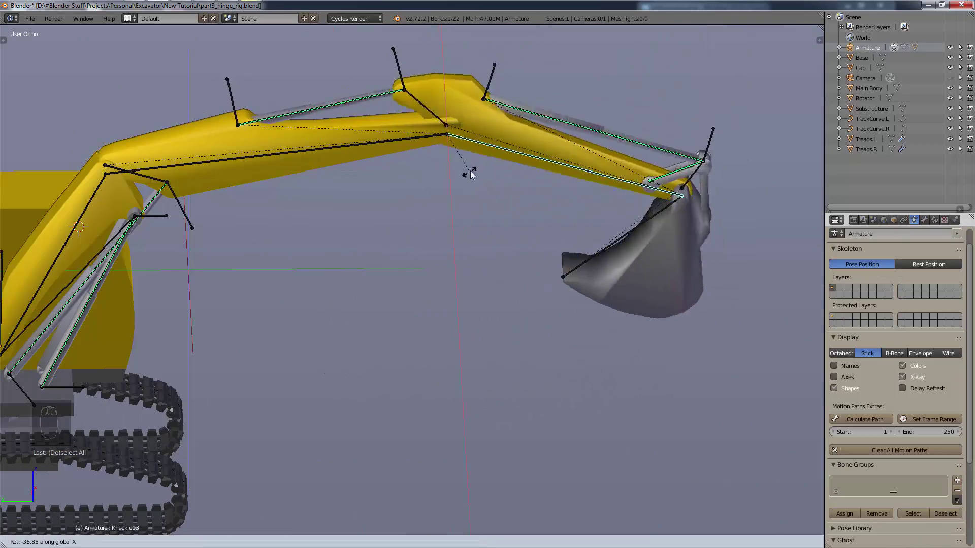
pyautogui.click(507, 314)
pyautogui.rightClick(507, 312)
pyautogui.press('r')
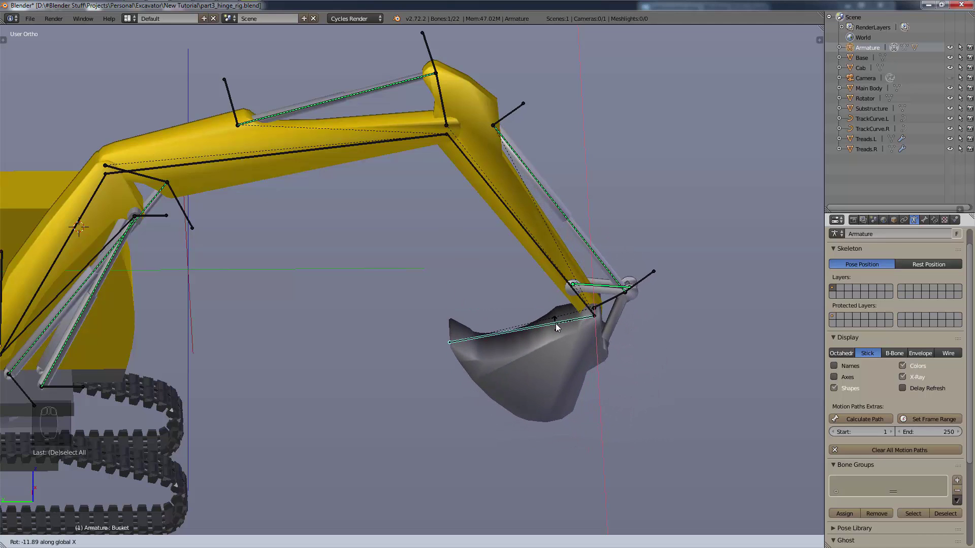
pyautogui.click(555, 323)
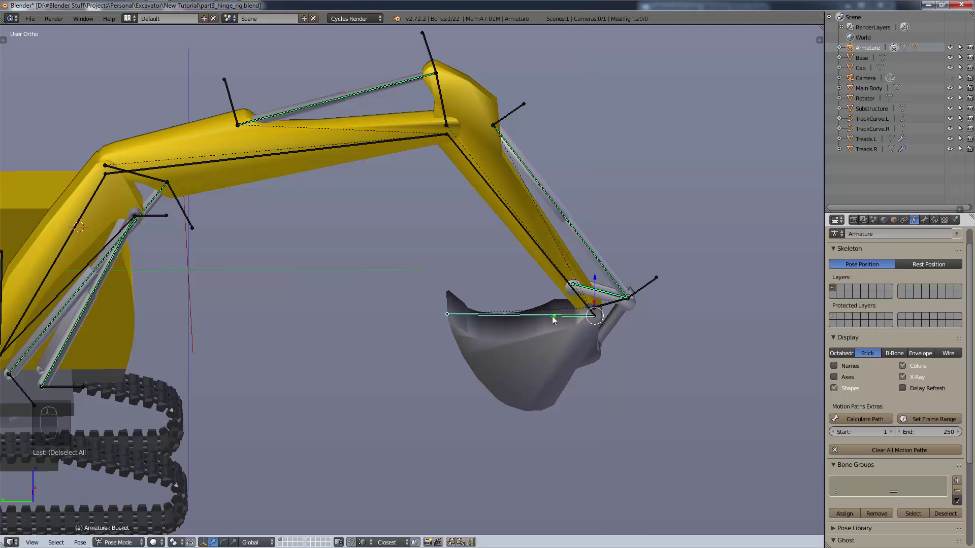
# - Examine the bone constraints of the Bucket bone and the hinge bone at the bucket linkage
pyautogui.scroll(8, 632, 318)
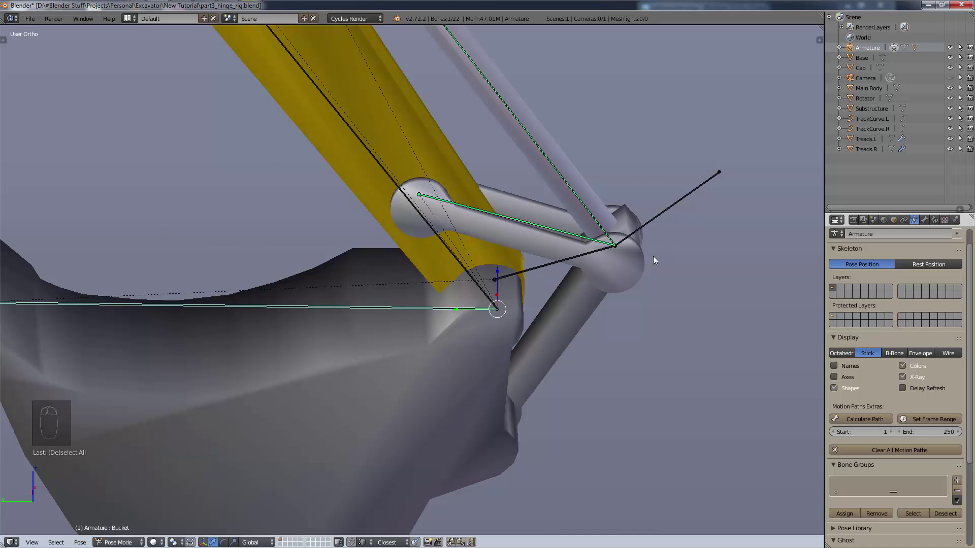
pyautogui.hotkey('shift', 'ctrl', 'c')
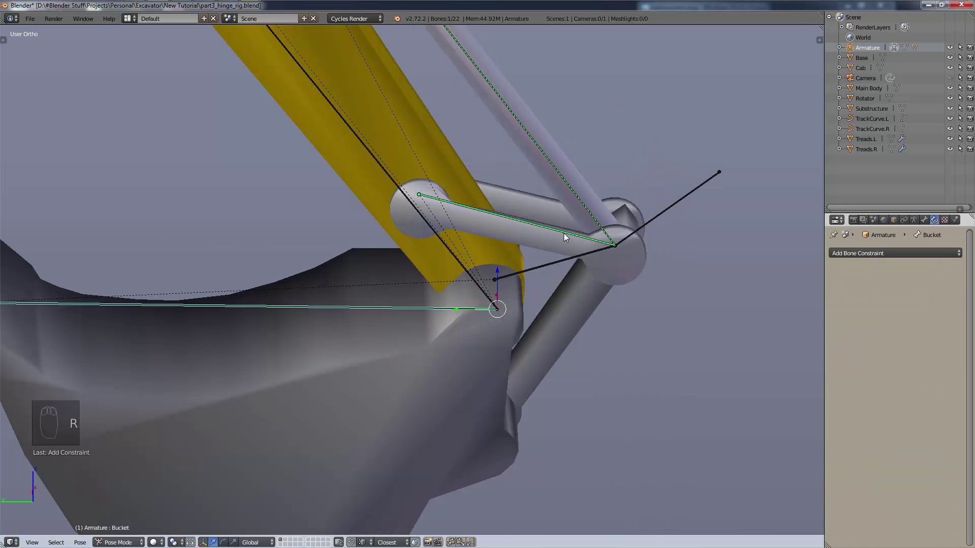
pyautogui.rightClick(564, 233)
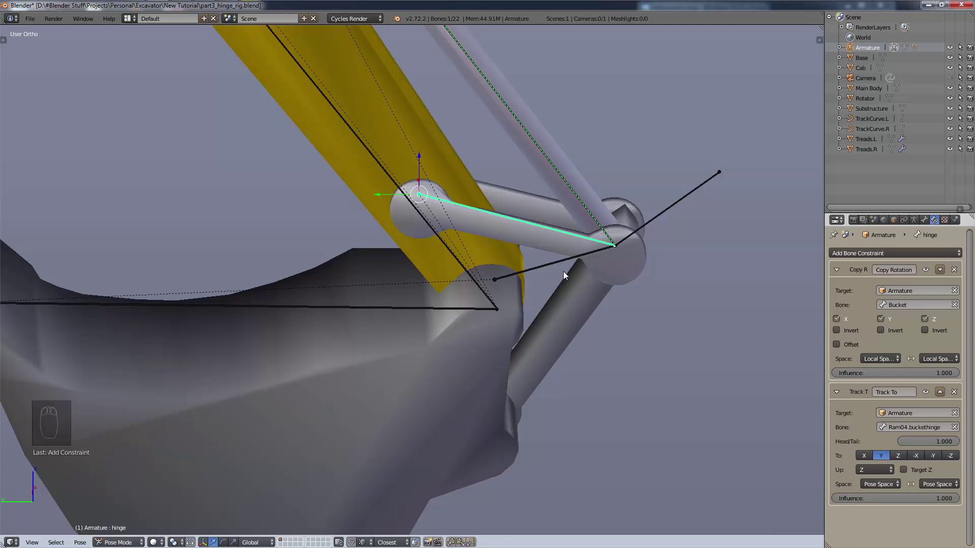
pyautogui.hotkey('shift', 'c')
pyautogui.scroll(6, 418, 366)
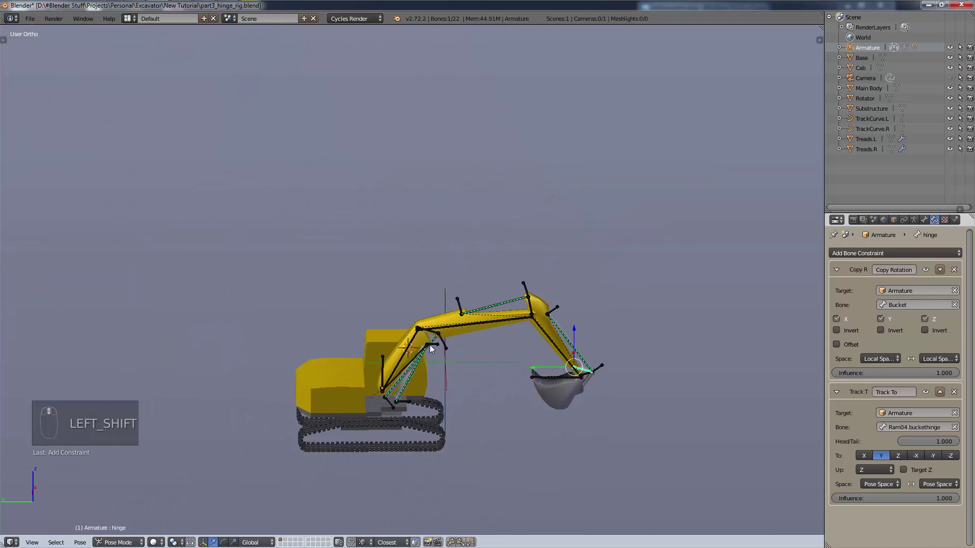
pyautogui.keyDown('shift'); pyautogui.moveTo(532, 398); pyautogui.dragTo(433, 335, button='middle'); pyautogui.keyUp('shift')
pyautogui.scroll(-2, 619, 320)
pyautogui.hotkey('ctrl', 'Tab')
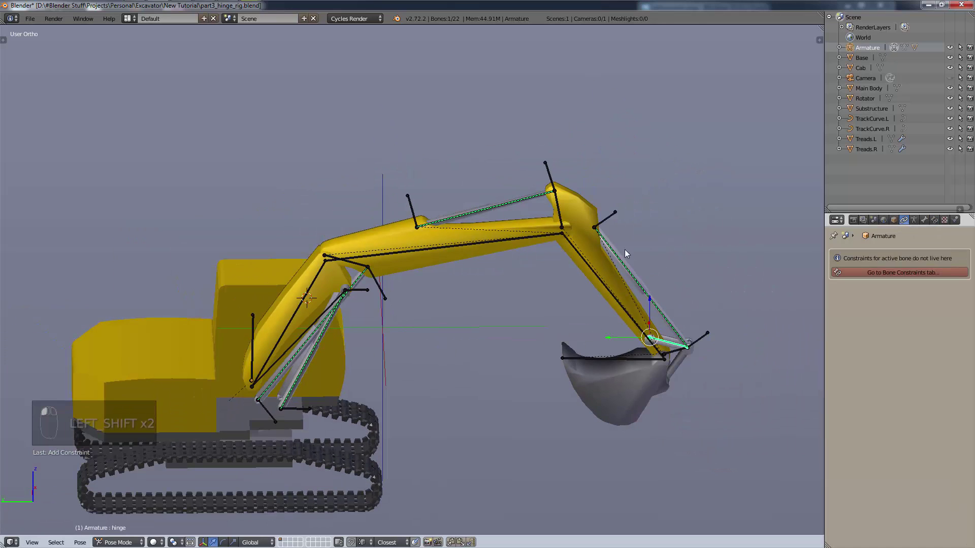
# - Check which boom mesh geometry belongs to the RamDuals.01.Tip and RamDuals.01.base vertex groups
pyautogui.rightClick(466, 233)
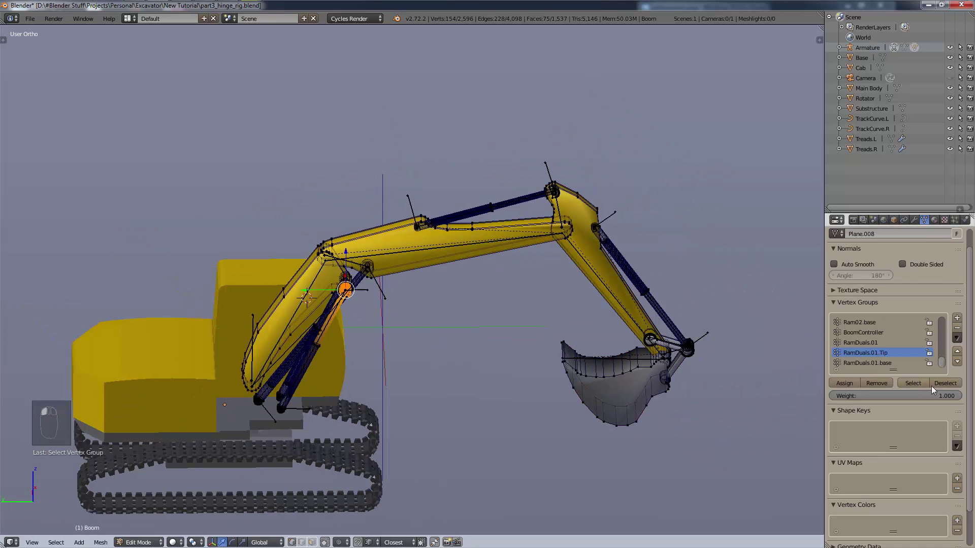
pyautogui.click(932, 385)
pyautogui.click(910, 362)
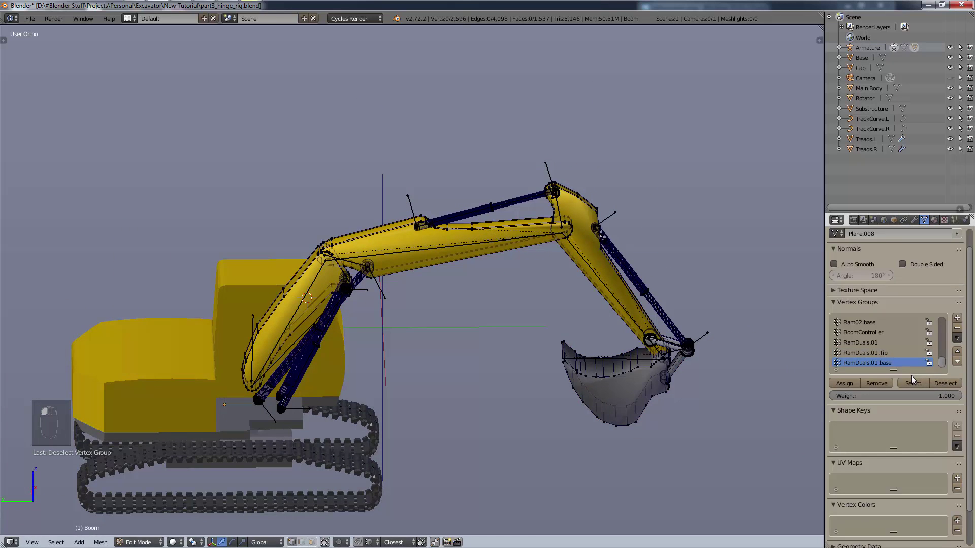
pyautogui.click(913, 383)
pyautogui.click(937, 384)
pyautogui.scroll(2, 687, 395)
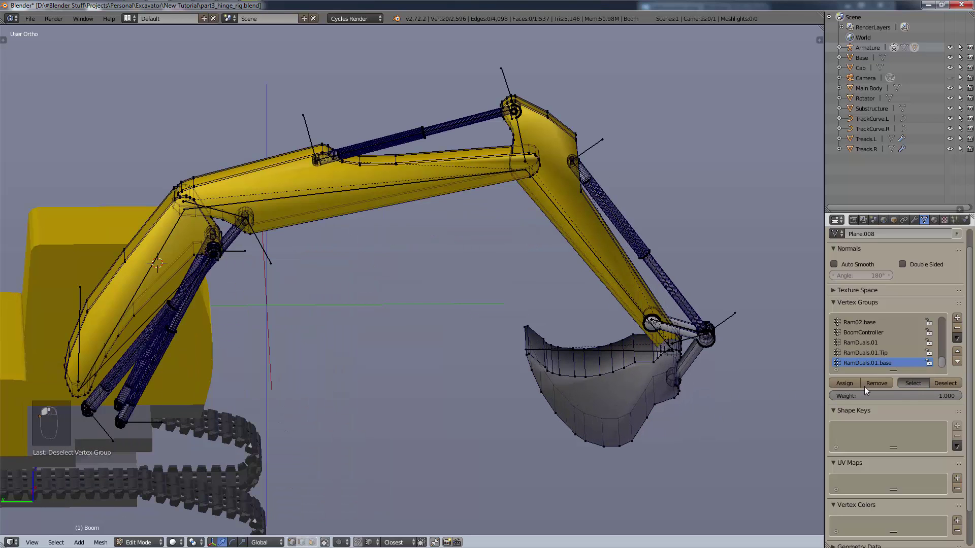
pyautogui.click(913, 383)
pyautogui.moveTo(590, 392); pyautogui.dragTo(583, 428, button='middle')
pyautogui.scroll(4, 577, 392)
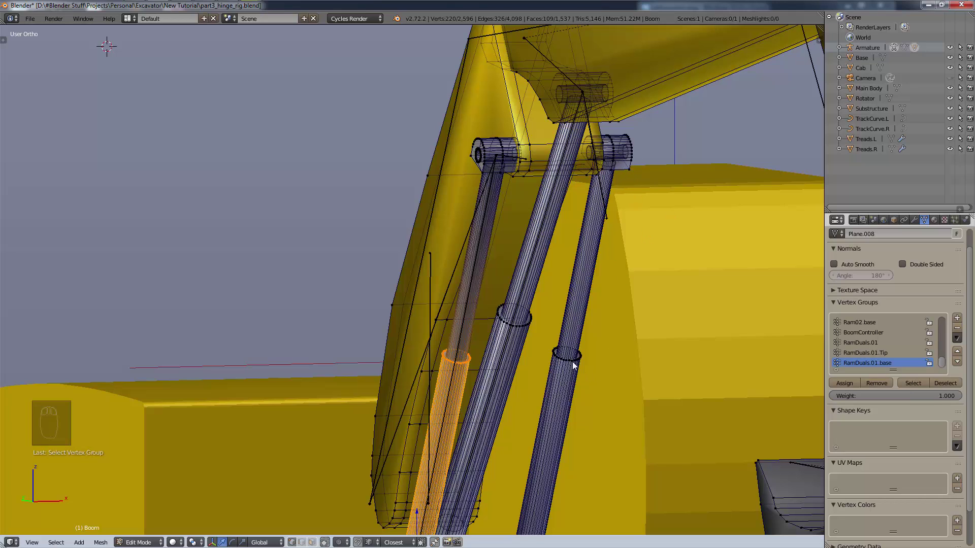
# - Clear the selection, inspect only the RamDuals.01.Tip vertex group's geometry, and deselect it
pyautogui.click(883, 353)
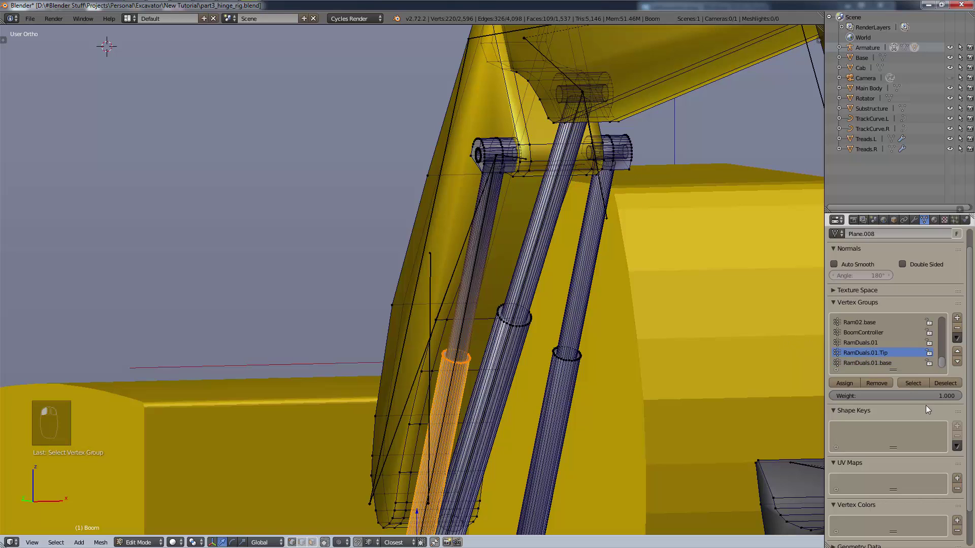
pyautogui.press('a')
pyautogui.press('a')
pyautogui.press('a')
pyautogui.press('a')
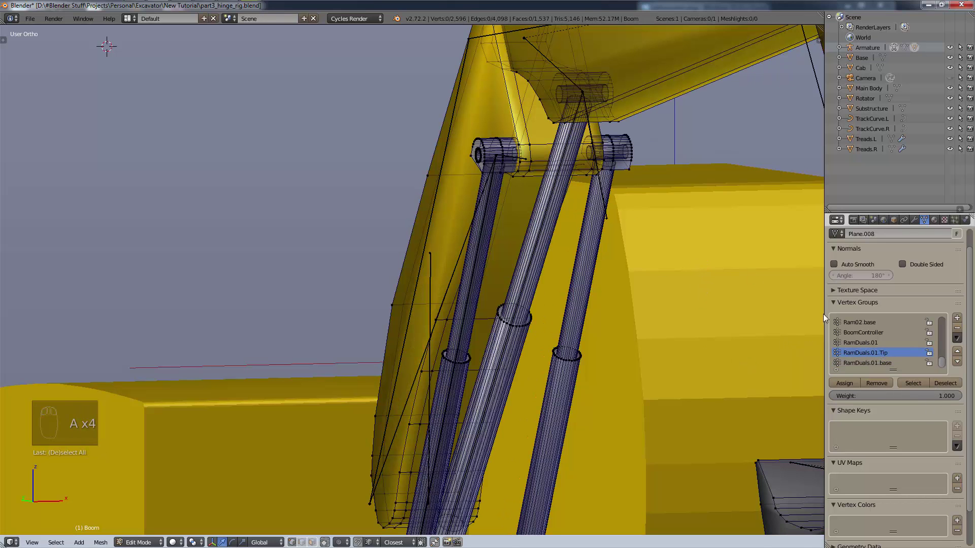
pyautogui.click(914, 383)
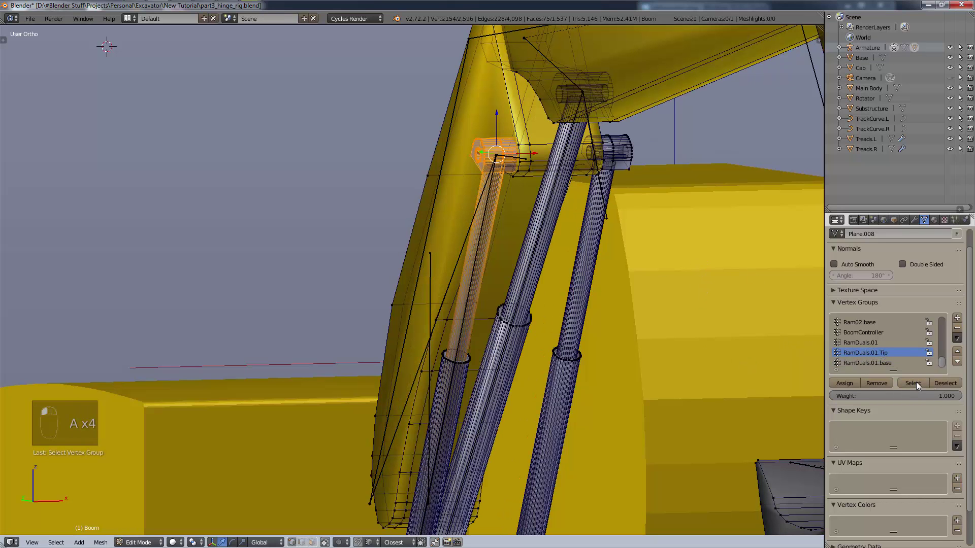
pyautogui.click(943, 383)
# - Assign the upper hinge and rod of the cab-side dual ram to the RamDuals.01.Tip vertex group
pyautogui.scroll(5, 619, 158)
pyautogui.keyDown('shift'); pyautogui.moveTo(643, 155); pyautogui.dragTo(629, 221, button='middle'); pyautogui.keyUp('shift')
pyautogui.rightClick(633, 194)
pyautogui.hotkey('ctrl', 'l')
pyautogui.scroll(4, 594, 219)
pyautogui.scroll(-10, 541, 270)
pyautogui.keyDown('shift'); pyautogui.moveTo(523, 285); pyautogui.dragTo(558, 346, button='middle'); pyautogui.keyUp('shift')
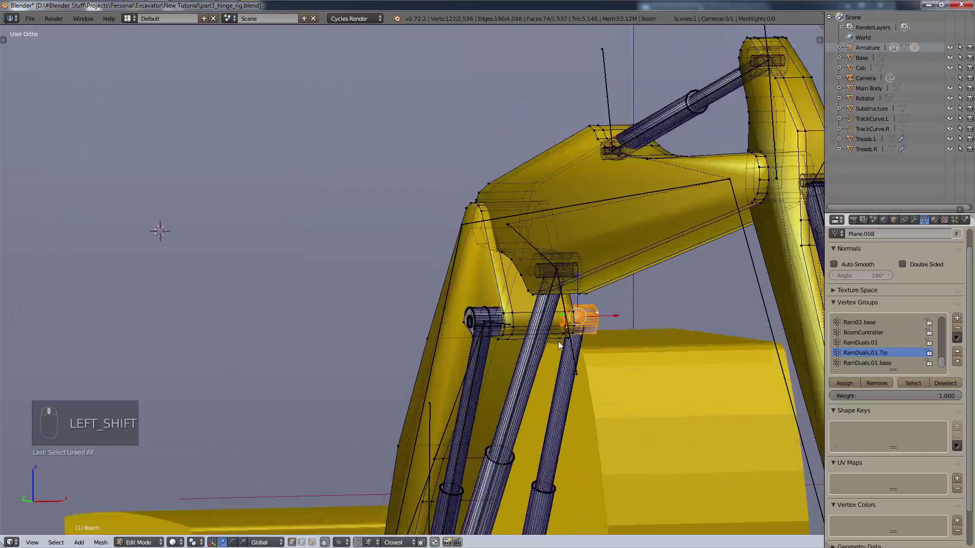
pyautogui.scroll(10, 575, 328)
pyautogui.keyDown('alt'); pyautogui.keyDown('shift'); pyautogui.rightClick(598, 340); pyautogui.keyUp('shift'); pyautogui.keyUp('alt')
pyautogui.scroll(-10, 599, 343)
pyautogui.keyDown('shift'); pyautogui.moveTo(613, 371); pyautogui.dragTo(572, 158, button='middle'); pyautogui.keyUp('shift')
pyautogui.press('g')
pyautogui.rightClick(623, 280)
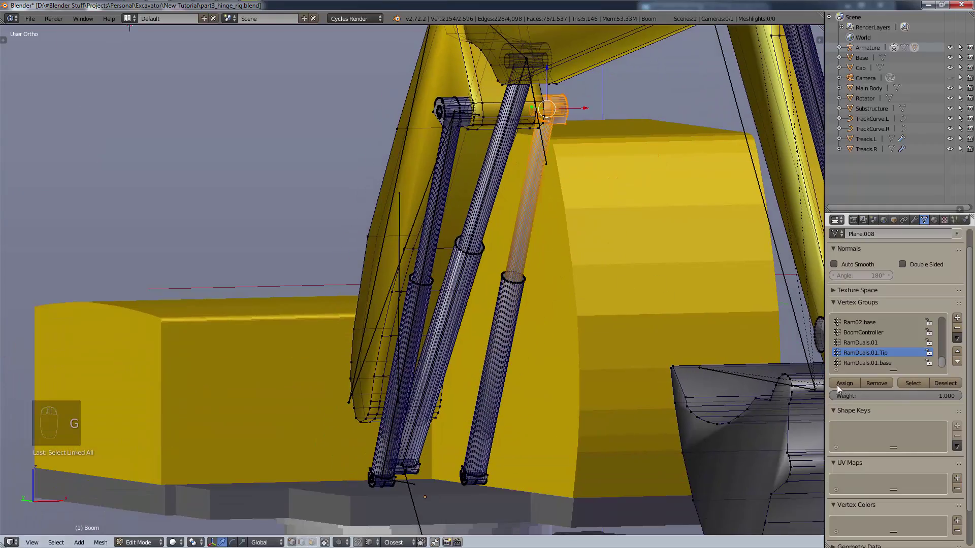
pyautogui.click(838, 384)
# - Verify the RamDuals.01.Tip assignment by selecting the group's vertices, and clear the selection
pyautogui.click(912, 384)
pyautogui.press('g')
pyautogui.rightClick(528, 295)
pyautogui.click(943, 384)
pyautogui.press('a')
pyautogui.press('a')
pyautogui.press('a')
pyautogui.click(835, 303)
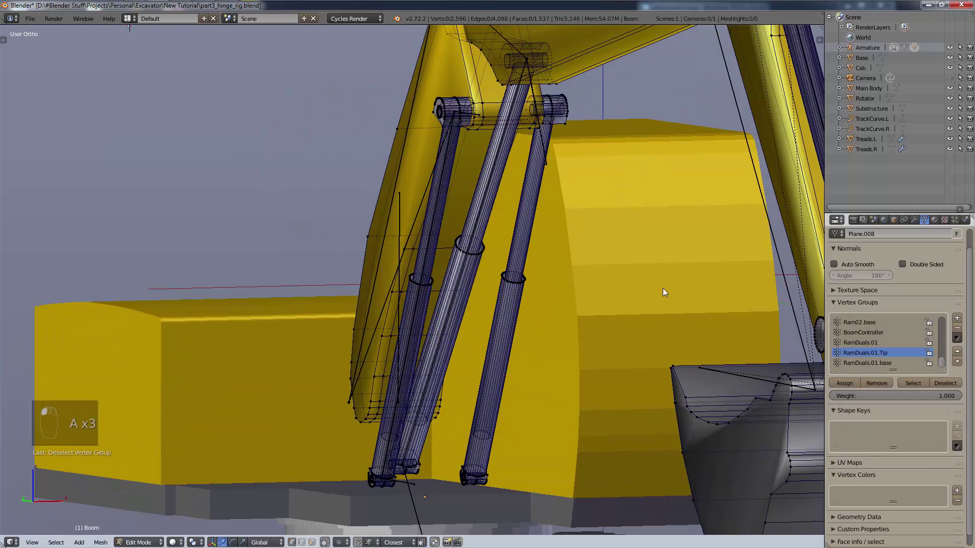
# - Make RamDuals.01.base the active vertex group, check its geometry, and clear the selection
pyautogui.click(886, 361)
pyautogui.click(914, 383)
pyautogui.press('a')
pyautogui.press('a')
pyautogui.press('a')
# - Assign the cab-side dual ram's lower hinge and cylinder to the RamDuals.01.base vertex group, and clear the selection
pyautogui.rightClick(471, 478)
pyautogui.keyDown('shift'); pyautogui.rightClick(476, 484); pyautogui.keyUp('shift')
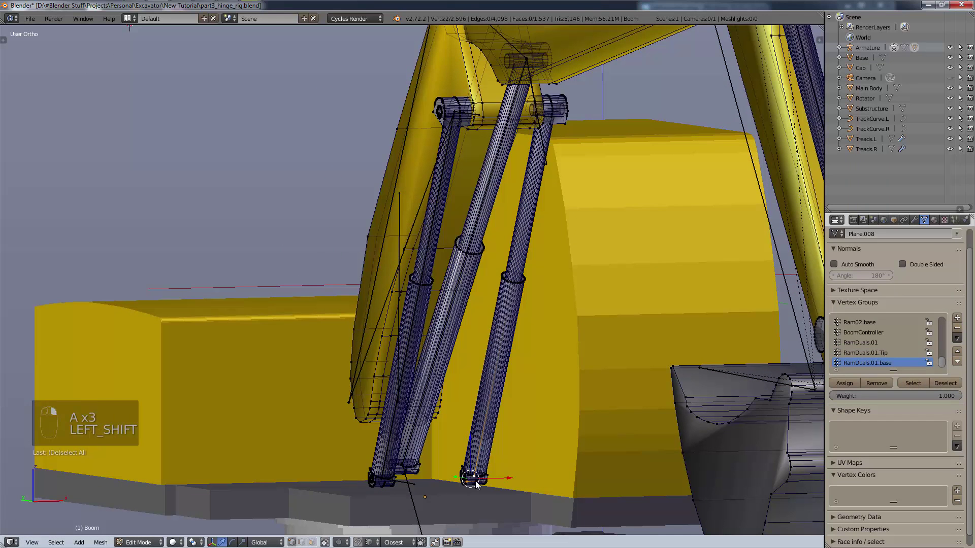
pyautogui.hotkey('ctrl', 'l')
pyautogui.keyDown('alt'); pyautogui.keyDown('shift'); pyautogui.rightClick(477, 469); pyautogui.keyUp('shift'); pyautogui.keyUp('alt')
pyautogui.hotkey('ctrl', 'z')
pyautogui.keyDown('alt'); pyautogui.keyDown('shift'); pyautogui.rightClick(484, 451); pyautogui.keyUp('shift'); pyautogui.keyUp('alt')
pyautogui.hotkey('ctrl', 'z')
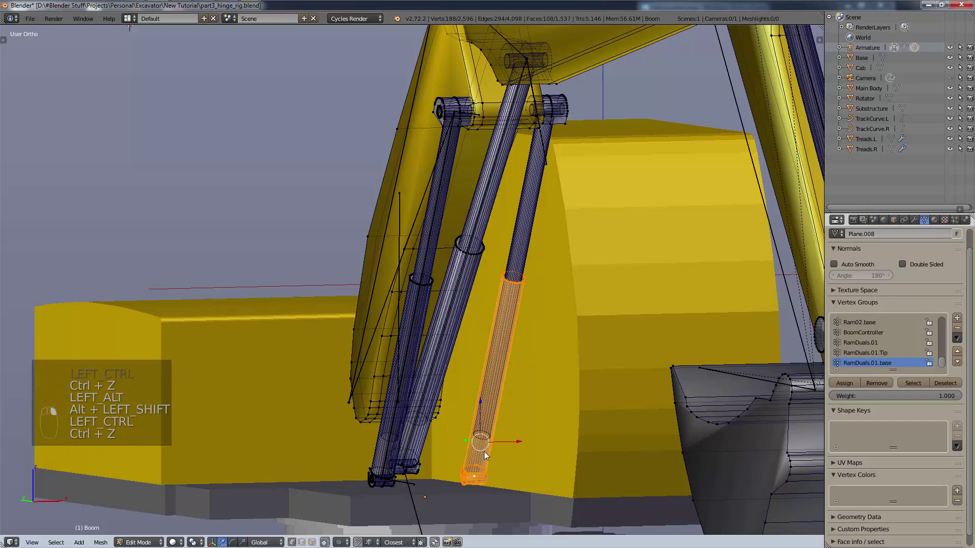
pyautogui.keyDown('alt'); pyautogui.keyDown('shift'); pyautogui.rightClick(483, 441); pyautogui.keyUp('shift'); pyautogui.keyUp('alt')
pyautogui.press('g')
pyautogui.rightClick(551, 390)
pyautogui.click(839, 383)
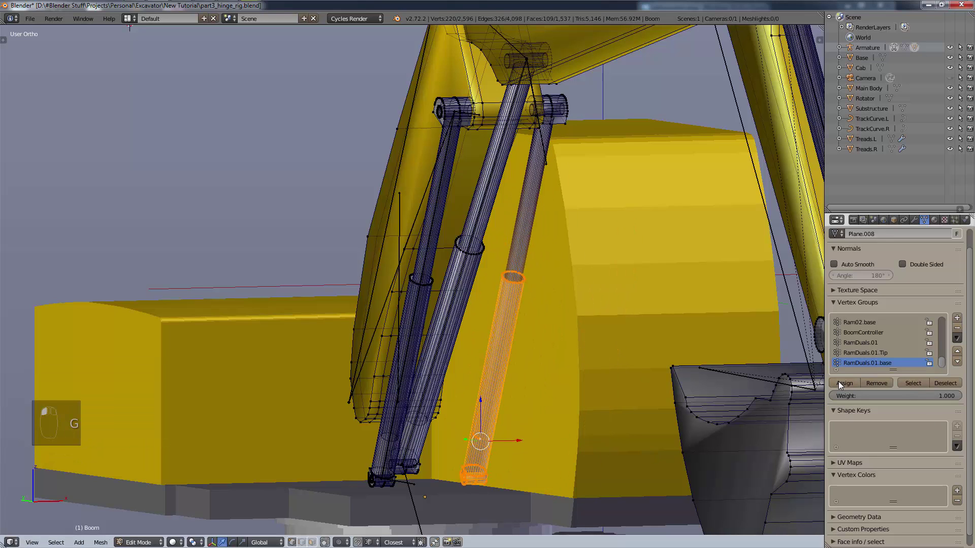
pyautogui.press('a')
pyautogui.press('a')
pyautogui.press('a')
# - Return to the armature and test the dual rams by rotating the Knuckle01 bone about X, cancelling the rotation
pyautogui.scroll(-6, 675, 306)
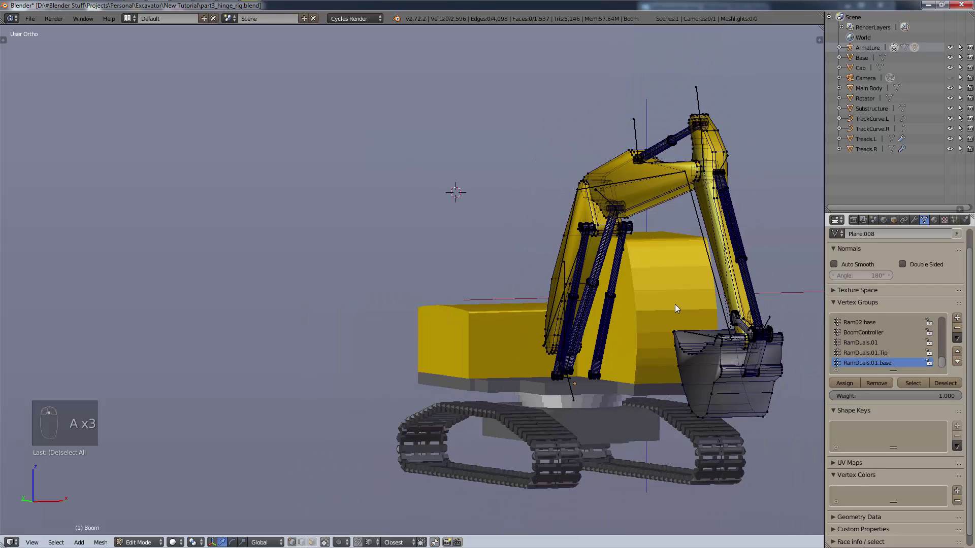
pyautogui.press('KP_3')
pyautogui.press('ctrl+KP_3')
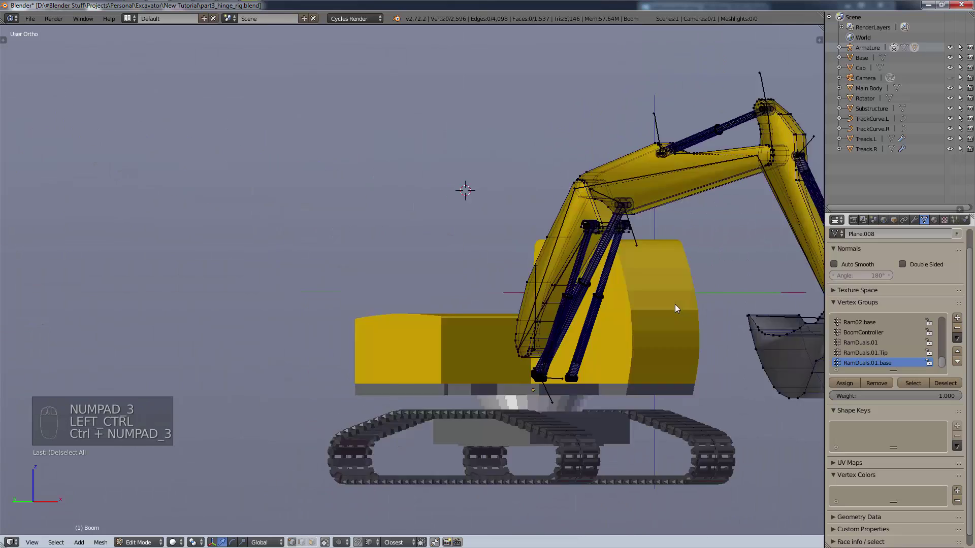
pyautogui.scroll(3, 675, 303)
pyautogui.moveTo(670, 268); pyautogui.dragTo(352, 314, button='middle')
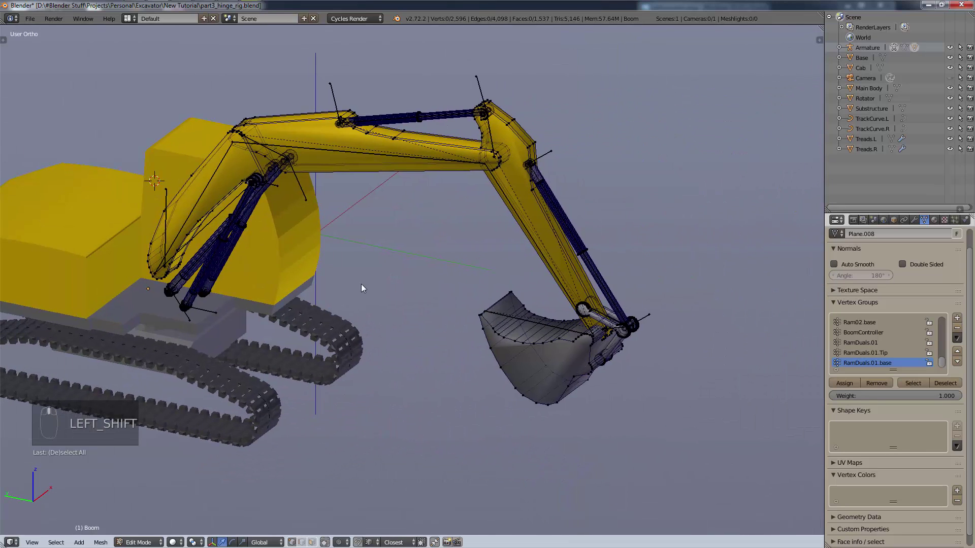
pyautogui.rightClick(202, 195)
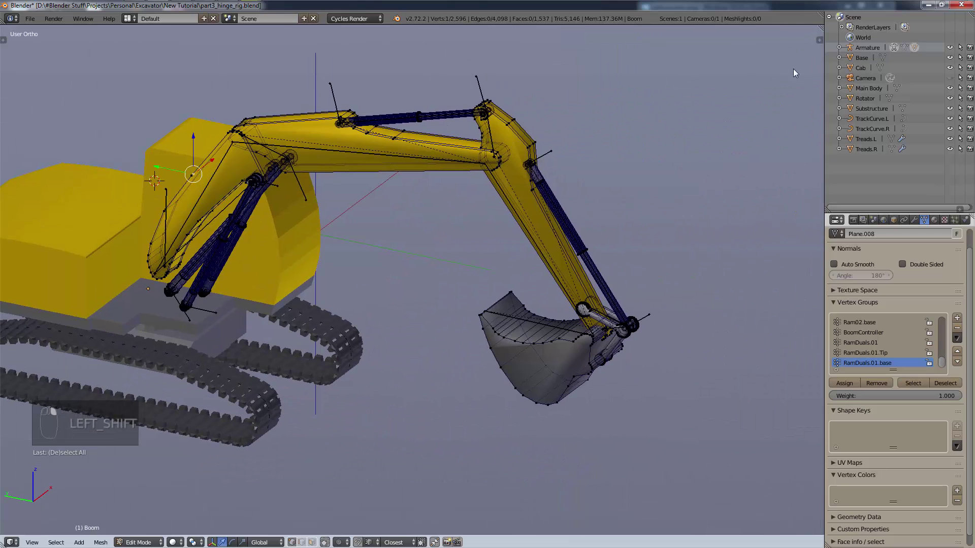
pyautogui.click(866, 47)
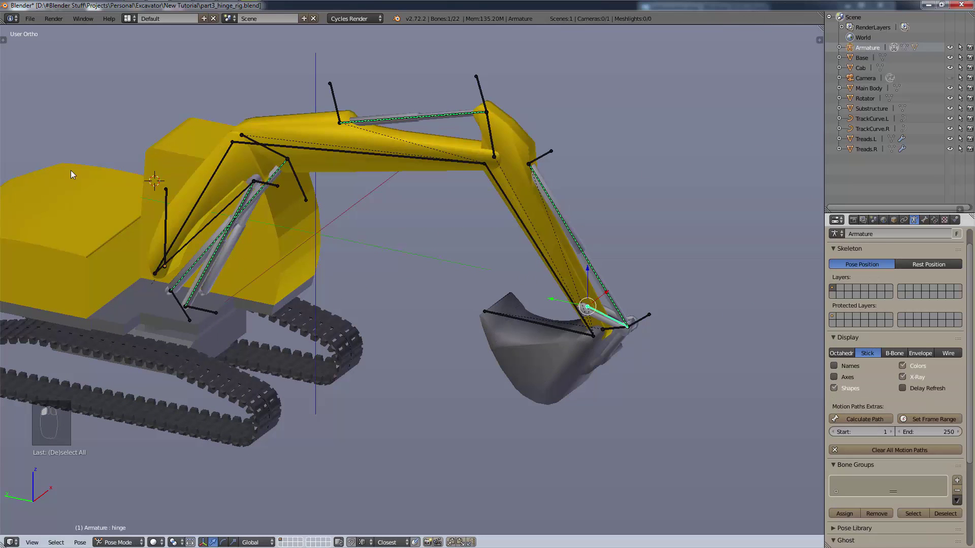
pyautogui.rightClick(209, 179)
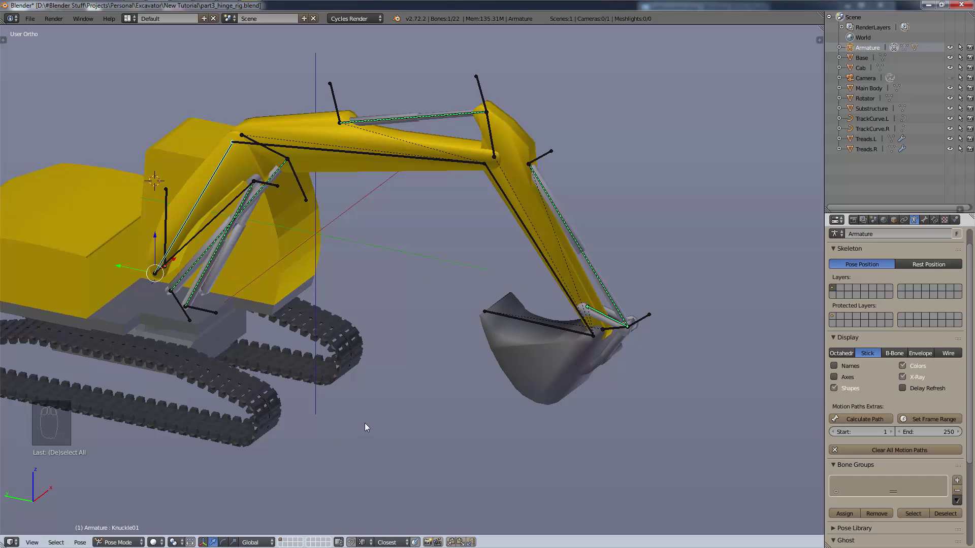
pyautogui.press('r')
pyautogui.press('x')
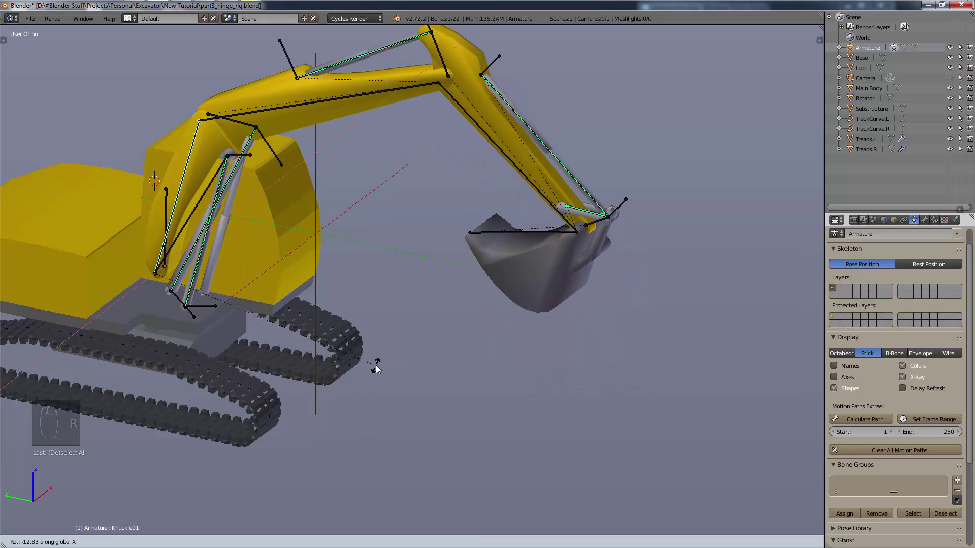
pyautogui.rightClick(386, 339)
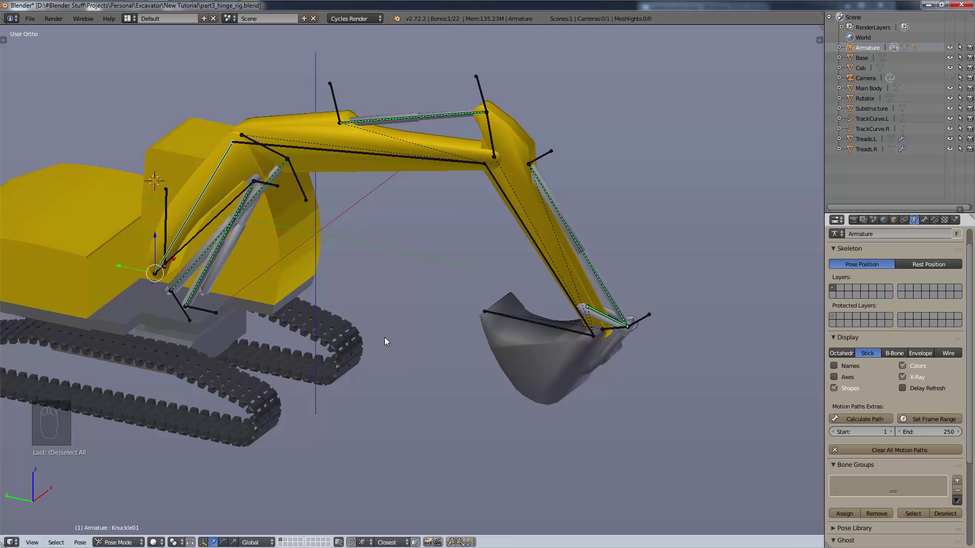
# - Display the armature's bones as Wire and turn off X-Ray
pyautogui.click(892, 351)
pyautogui.click(920, 352)
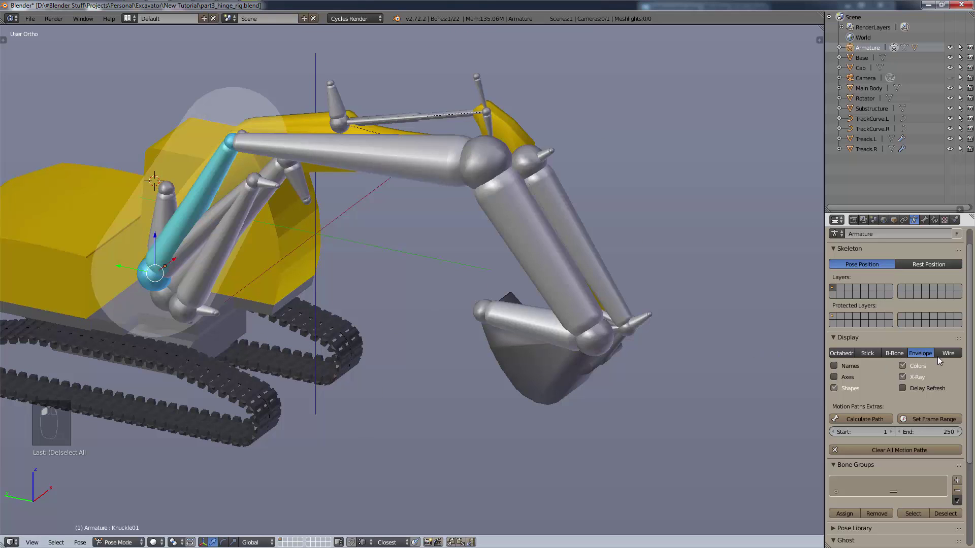
pyautogui.click(938, 356)
pyautogui.click(903, 376)
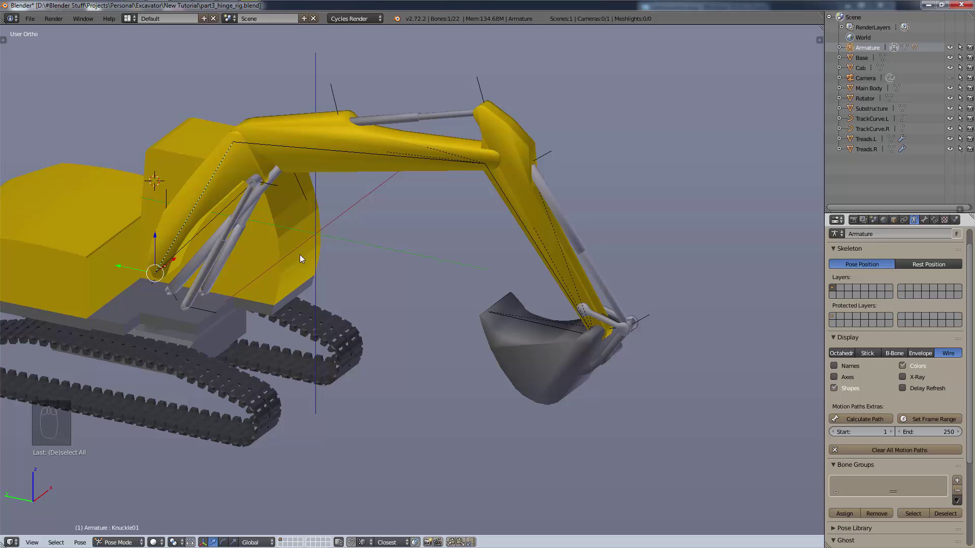
# - Repeat the Knuckle01 rotation test about X with the wire bones displayed, cancelling each rotation
pyautogui.press('r')
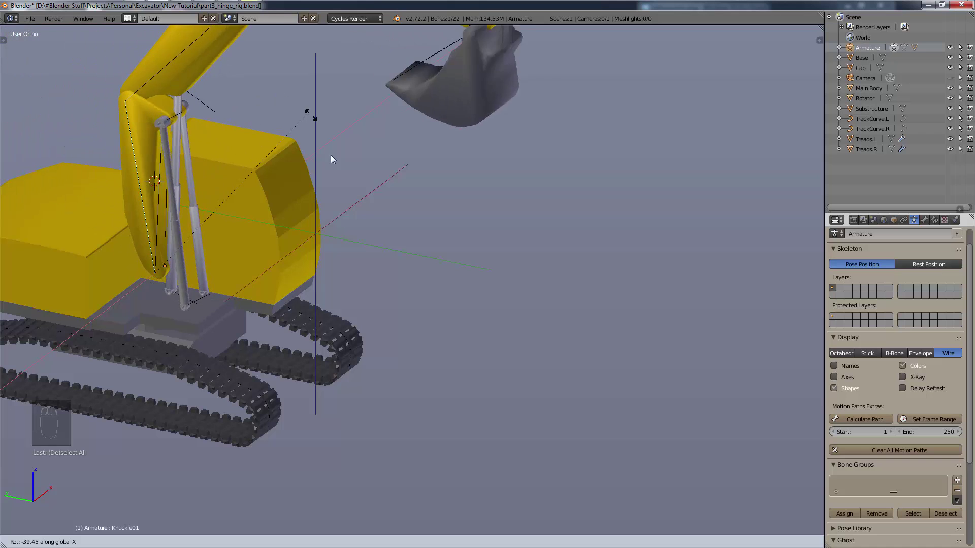
pyautogui.click(255, 204)
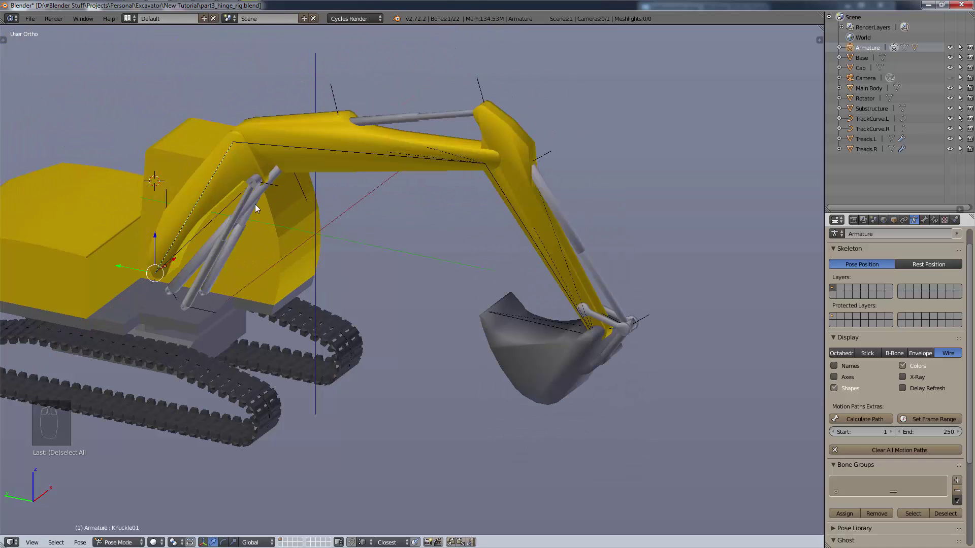
pyautogui.press('r')
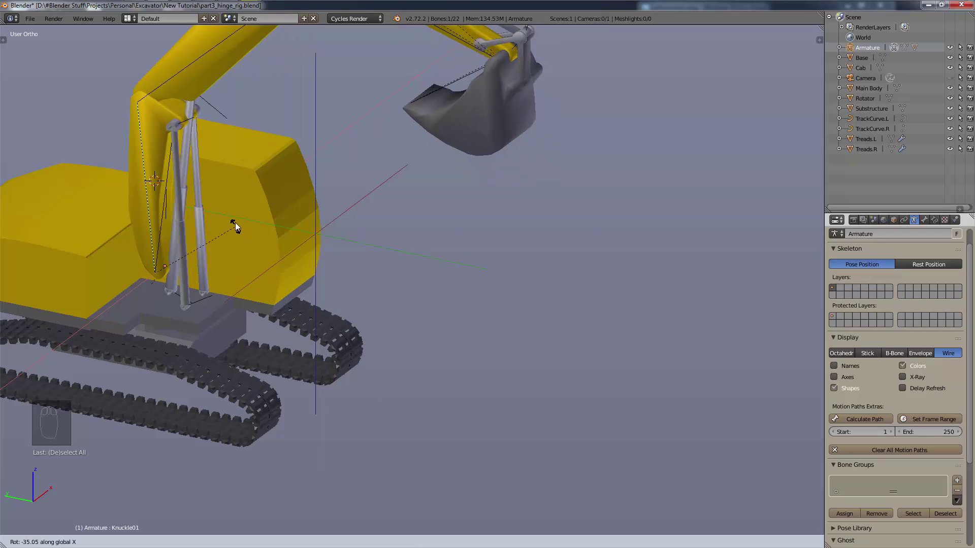
pyautogui.rightClick(230, 169)
# - Test the upper boom's deformation by rotating the Knuckle02 bone about X, cancelling the rotation
pyautogui.rightClick(245, 191)
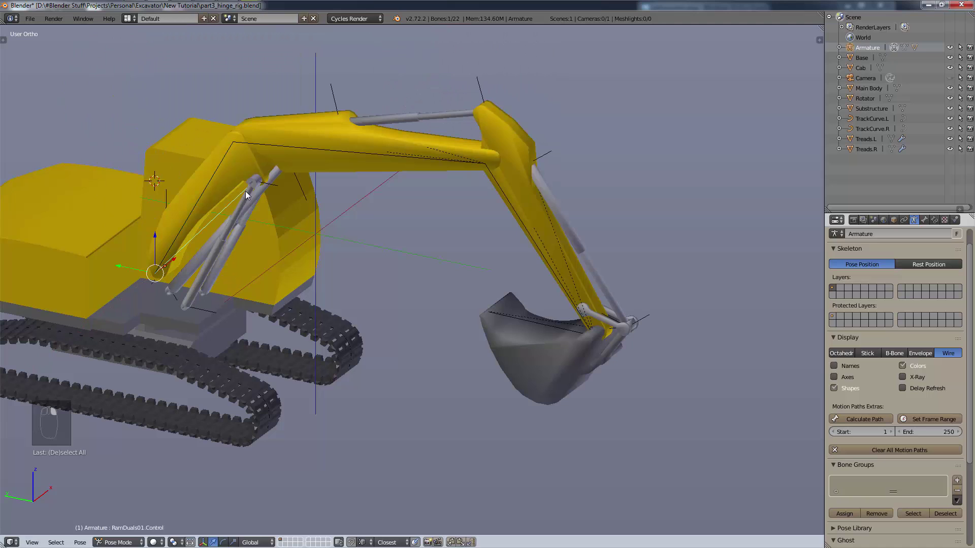
pyautogui.rightClick(288, 151)
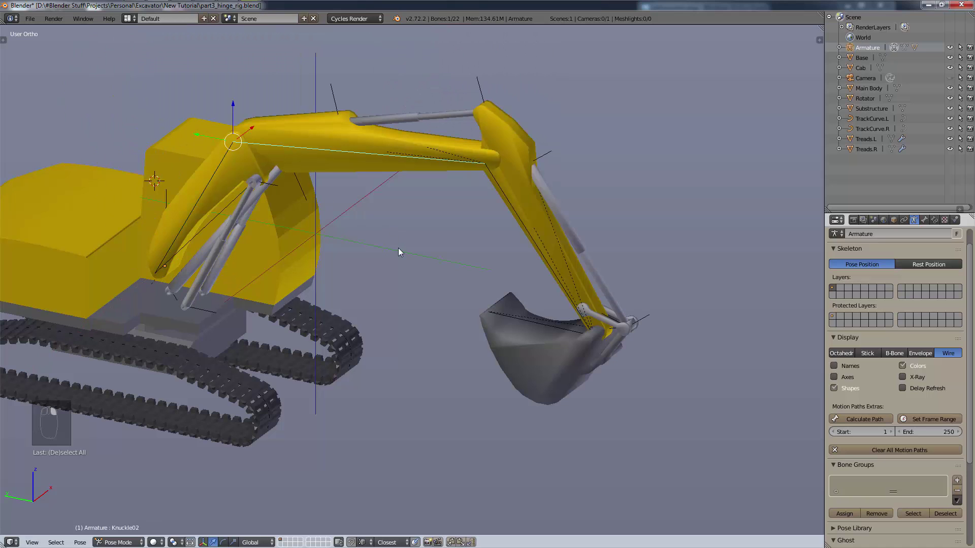
pyautogui.press('r')
pyautogui.press('x')
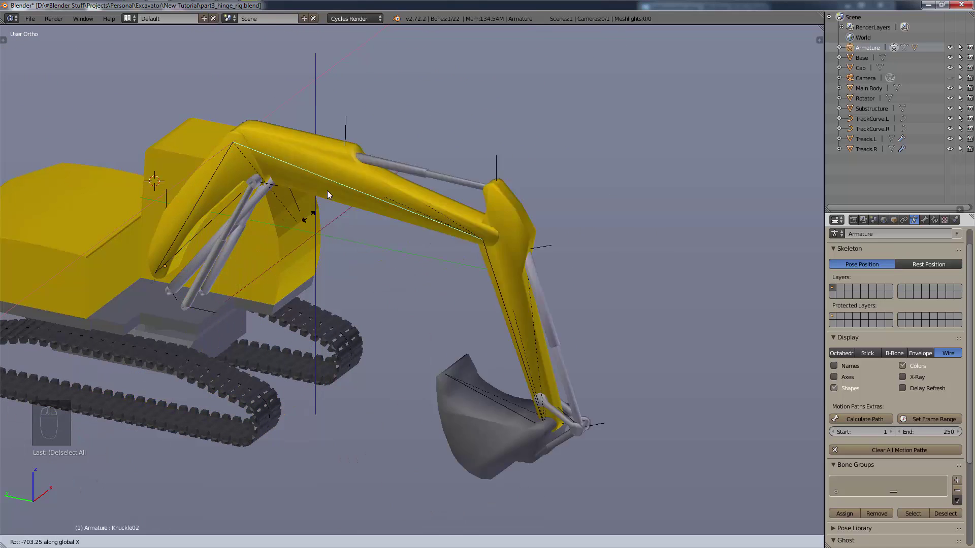
pyautogui.click(331, 200)
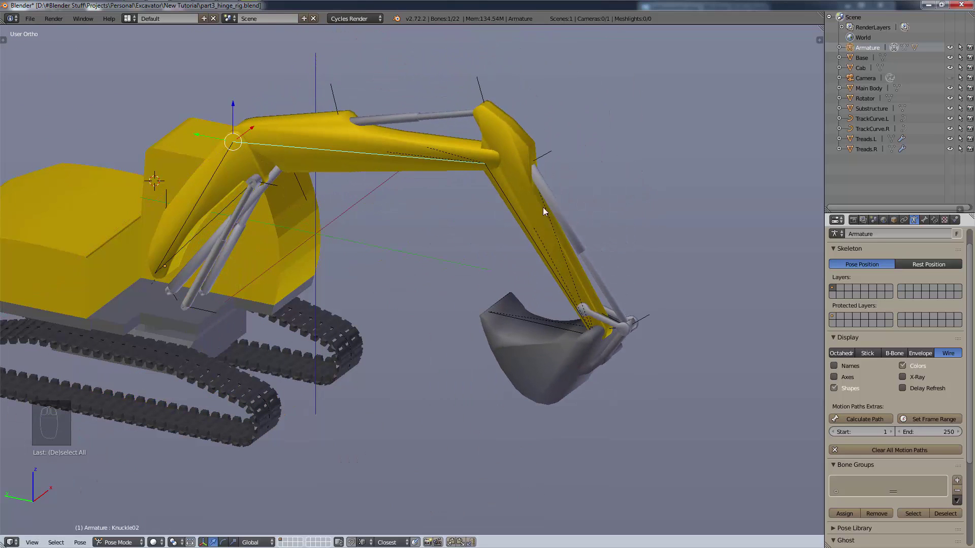
# - Test the arm's deformation by rotating the Knuckle03 bone about X, cancelling the rotation
pyautogui.rightClick(510, 198)
pyautogui.press('r')
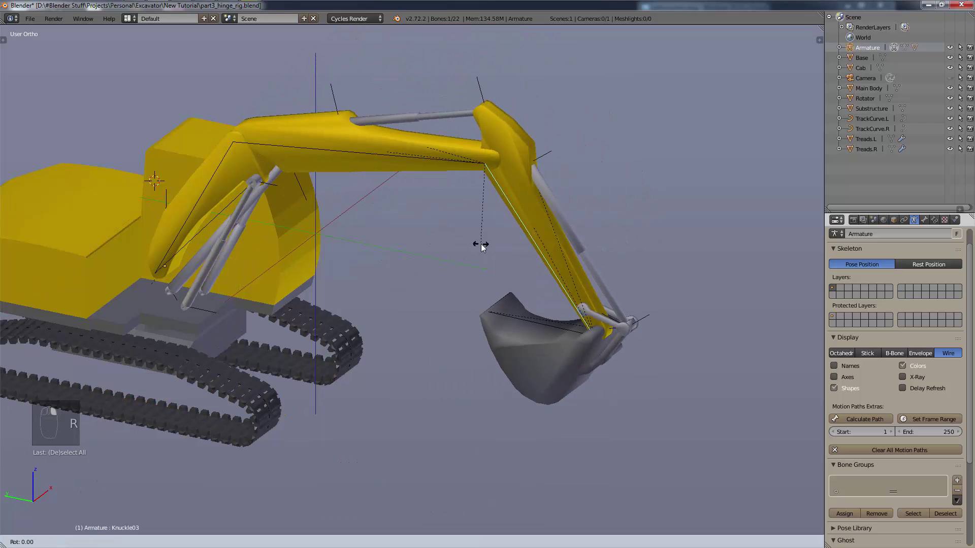
pyautogui.press('x')
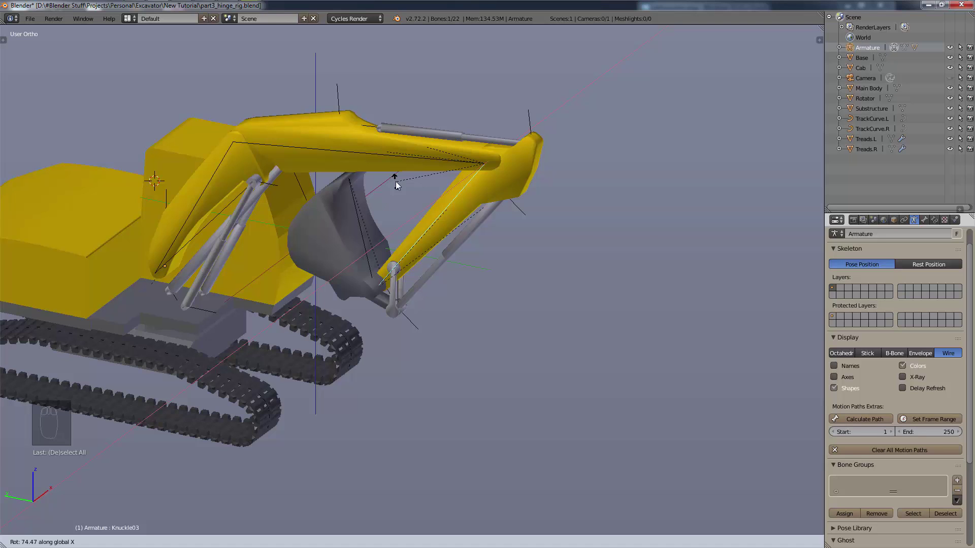
pyautogui.press('Escape')
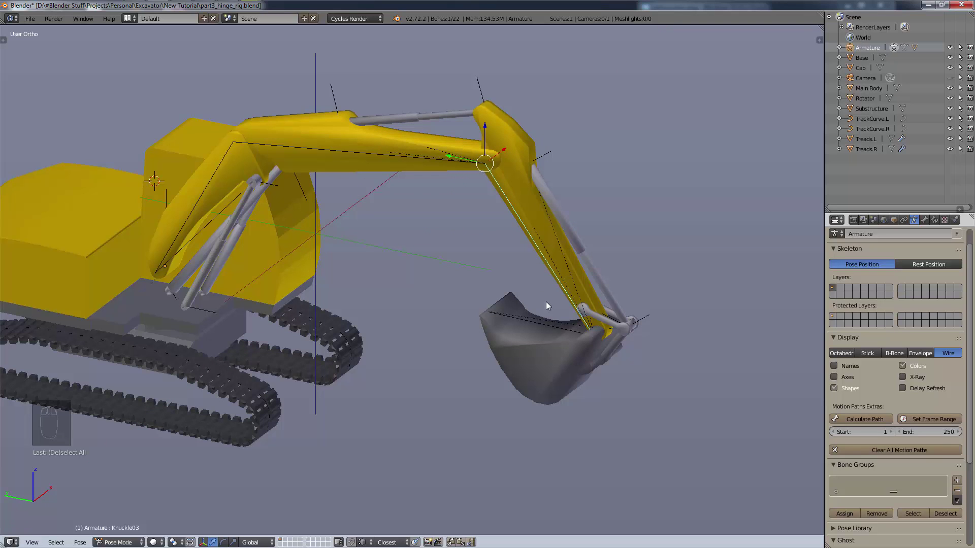
# - Test the bucket linkage by rotating the Bucket bone about X, cancelling the rotation
pyautogui.rightClick(539, 321)
pyautogui.press('r')
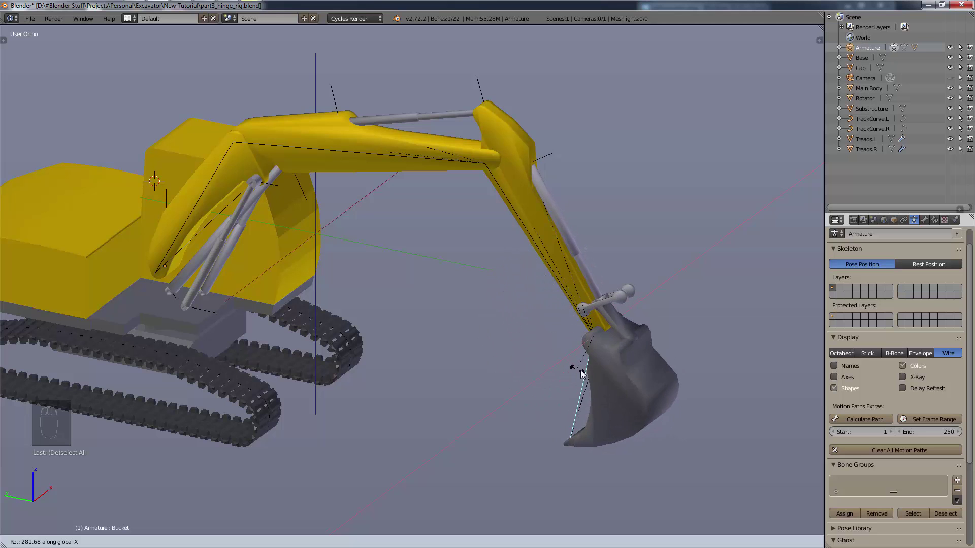
pyautogui.click(533, 367)
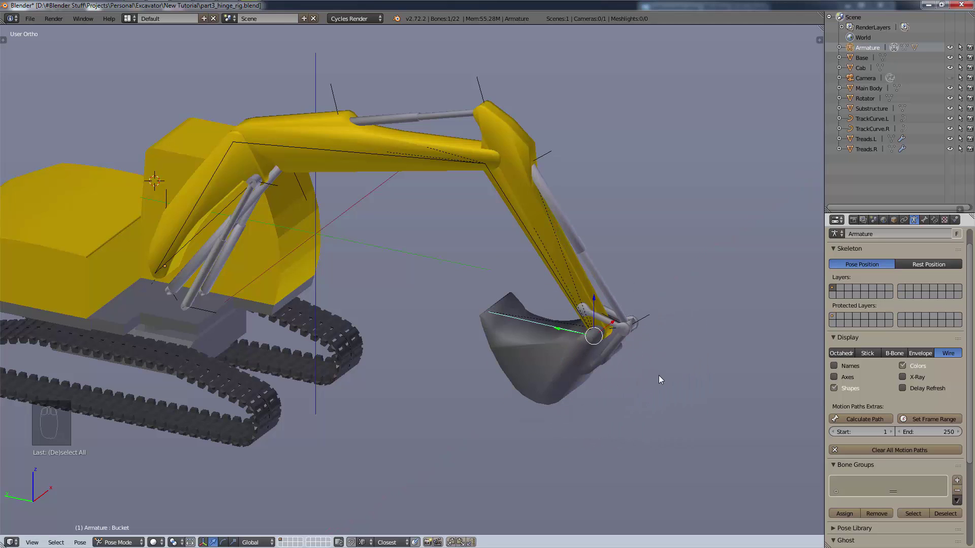
# - Put the boom mesh in Edit Mode and select the vertices assigned to the hinge vertex group
pyautogui.scroll(5, 659, 376)
pyautogui.keyDown('shift'); pyautogui.moveTo(653, 284); pyautogui.dragTo(582, 410, button='middle'); pyautogui.keyUp('shift')
pyautogui.rightClick(444, 431)
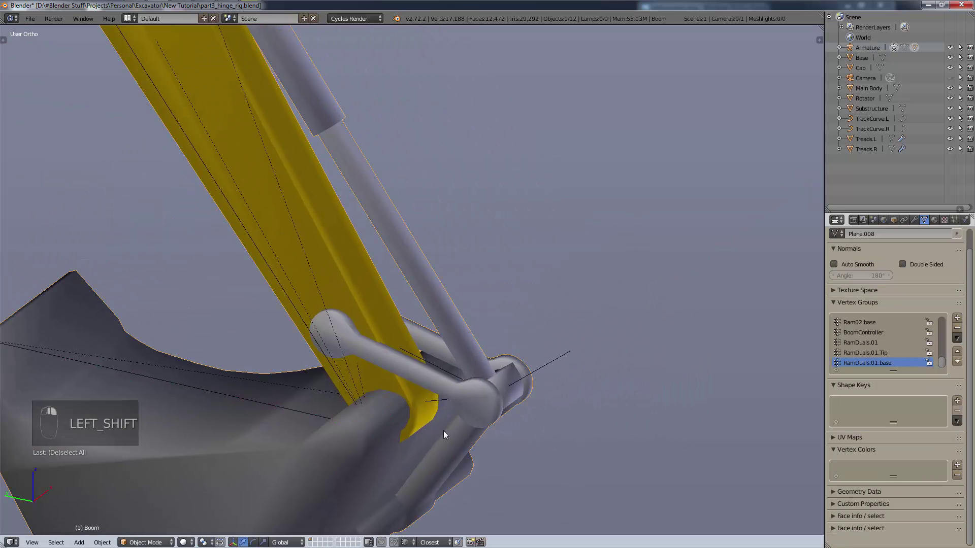
pyautogui.click(145, 542)
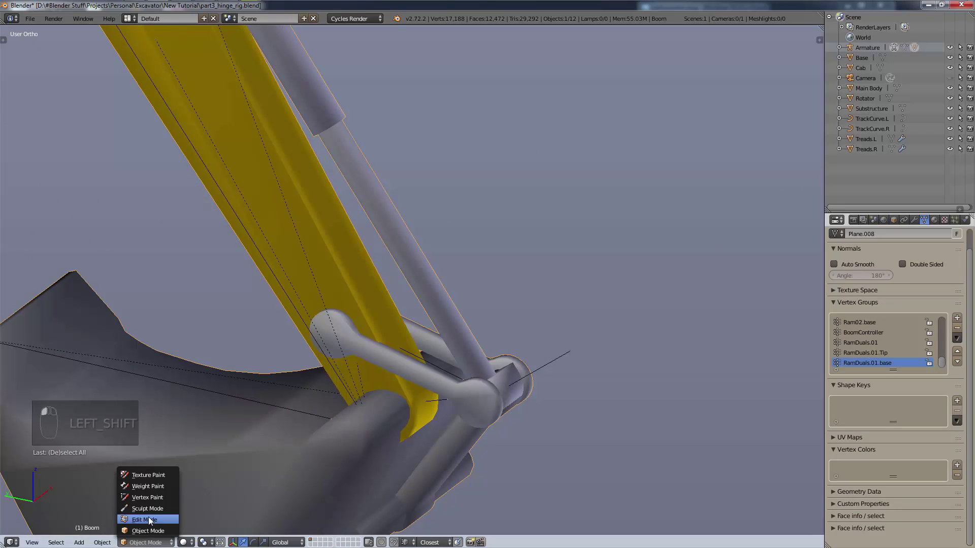
pyautogui.click(148, 517)
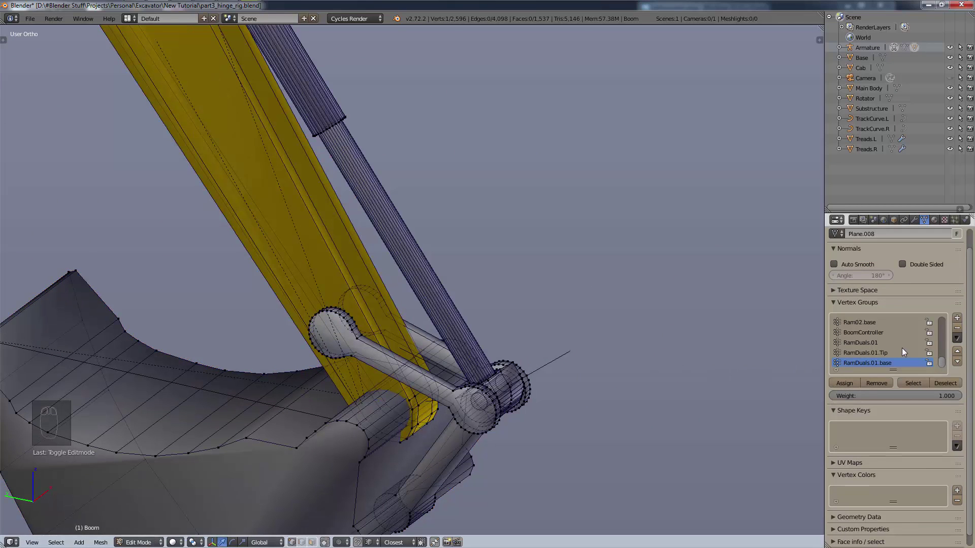
pyautogui.scroll(4, 902, 348)
pyautogui.scroll(3, 899, 349)
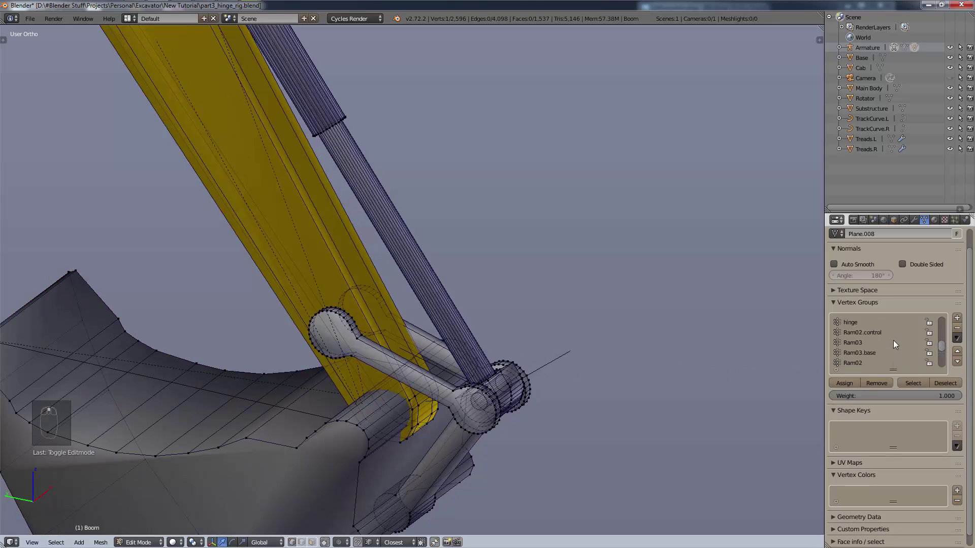
pyautogui.click(869, 319)
pyautogui.click(905, 382)
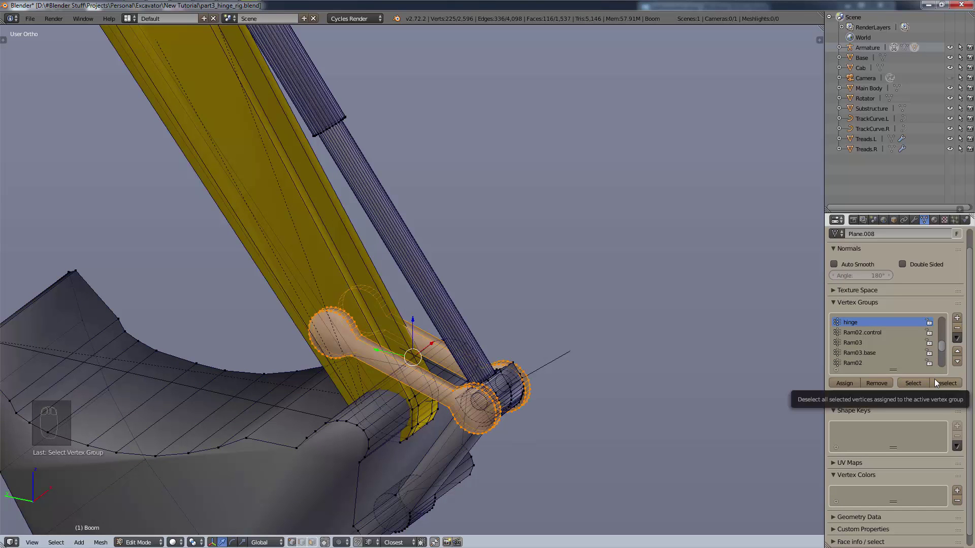
pyautogui.click(879, 381)
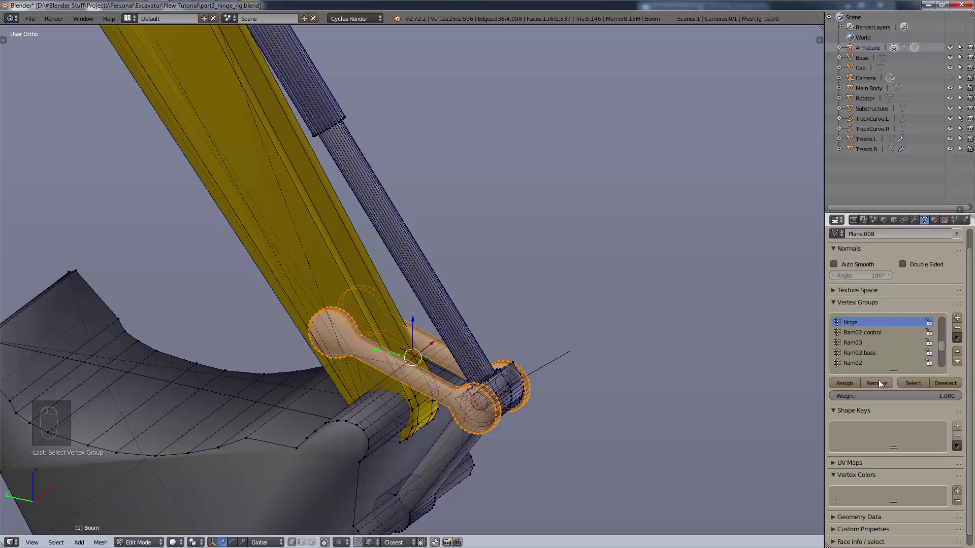
pyautogui.click(938, 383)
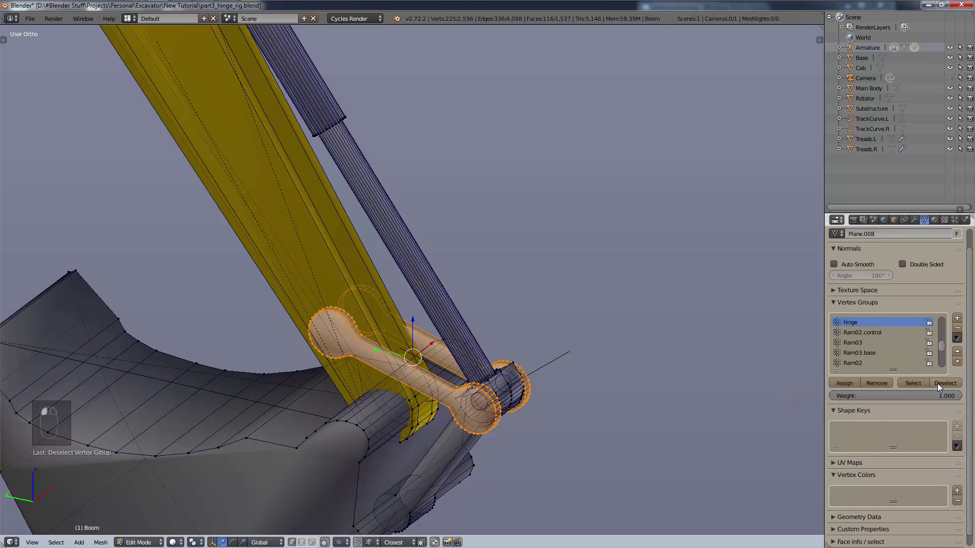
pyautogui.click(912, 383)
# - Look through the boom's vertex groups and make Bucket the active group
pyautogui.scroll(-2, 891, 340)
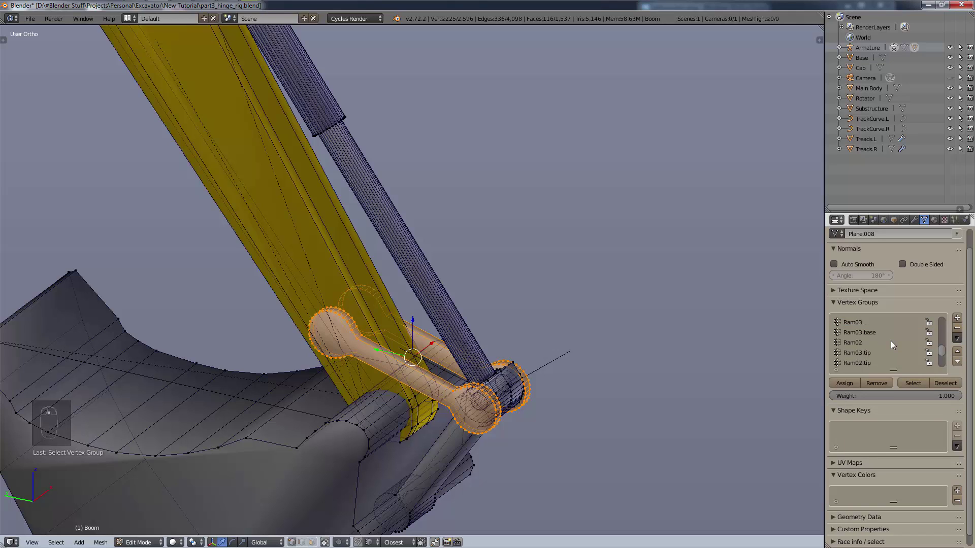
pyautogui.scroll(2, 890, 340)
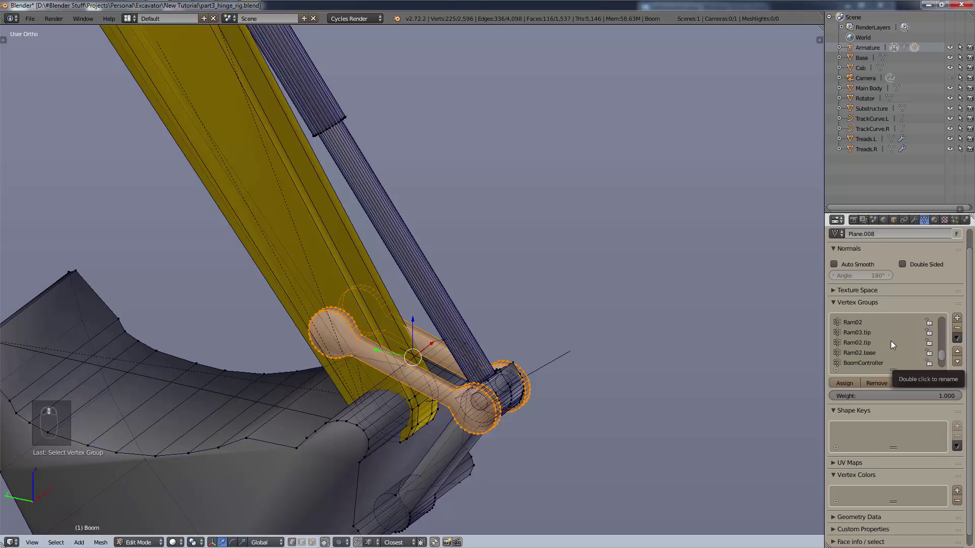
pyautogui.scroll(-5, 875, 337)
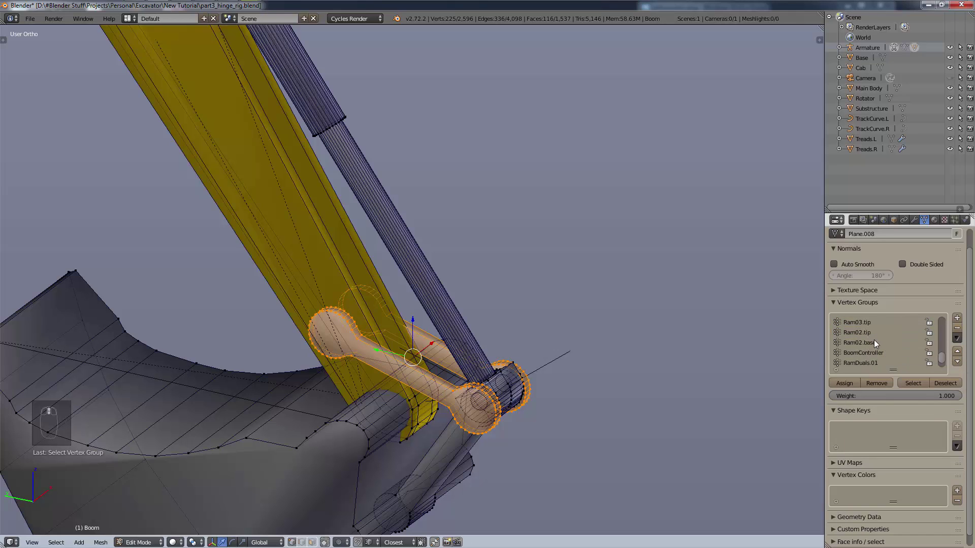
pyautogui.scroll(5, 869, 340)
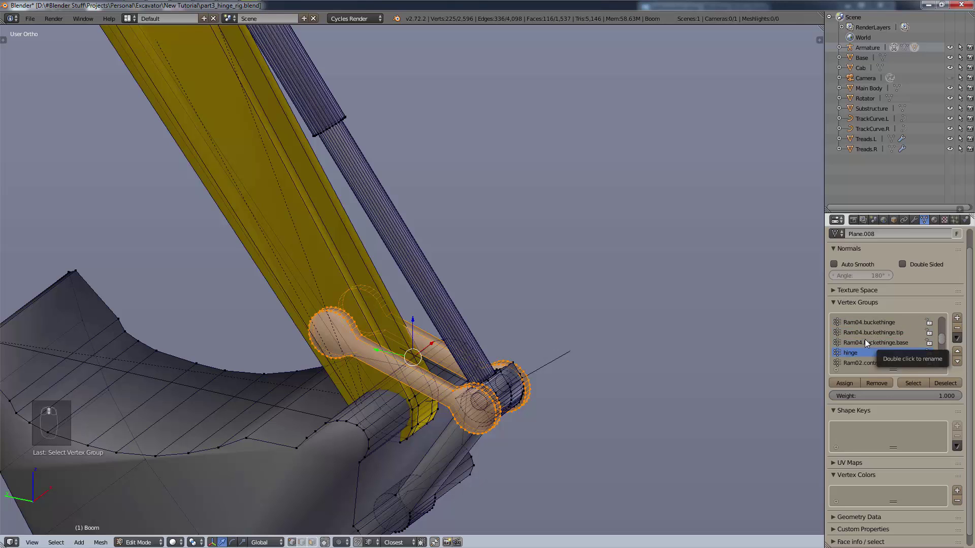
pyautogui.click(862, 332)
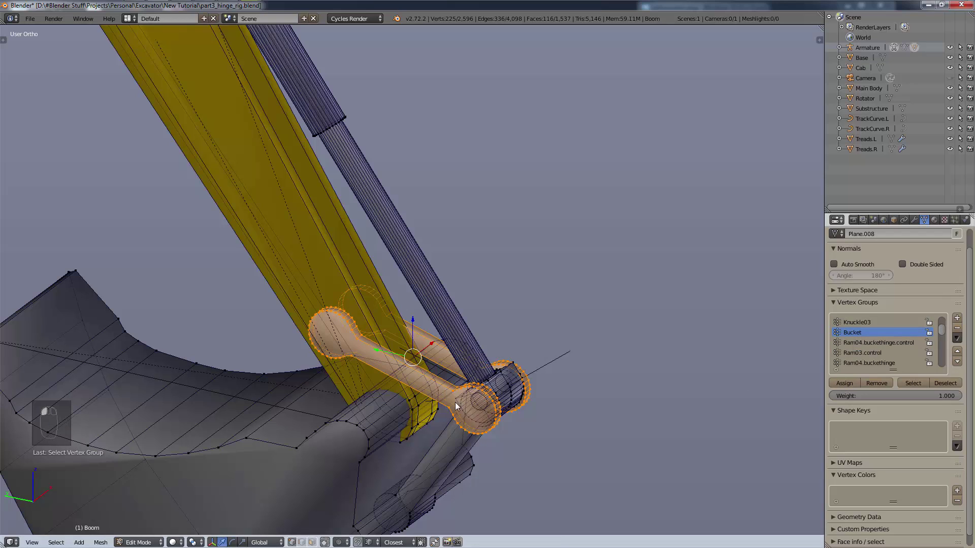
# - Return to the armature and check the hinge's motion by rotating the Bucket bone about X, cancelling the rotation
pyautogui.moveTo(292, 381); pyautogui.dragTo(267, 422, button='middle')
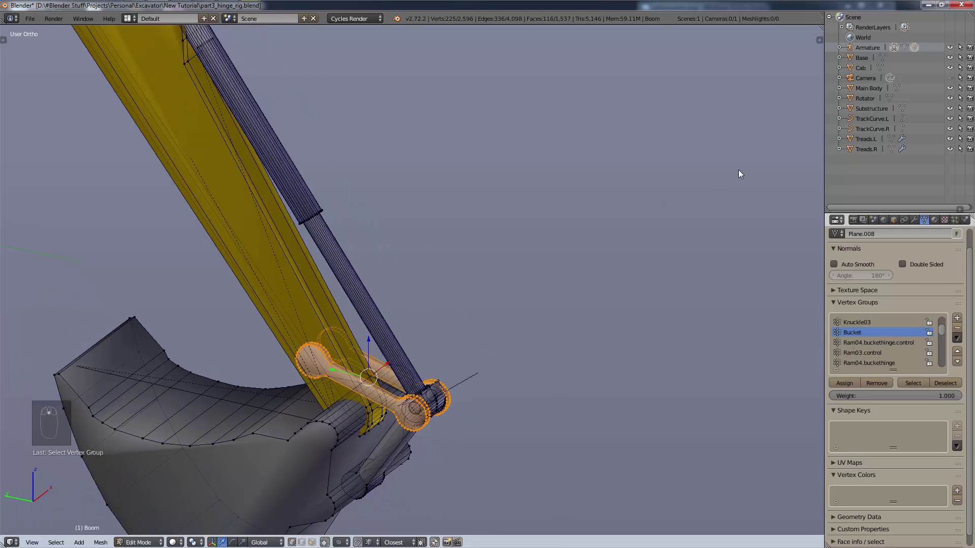
pyautogui.click(864, 46)
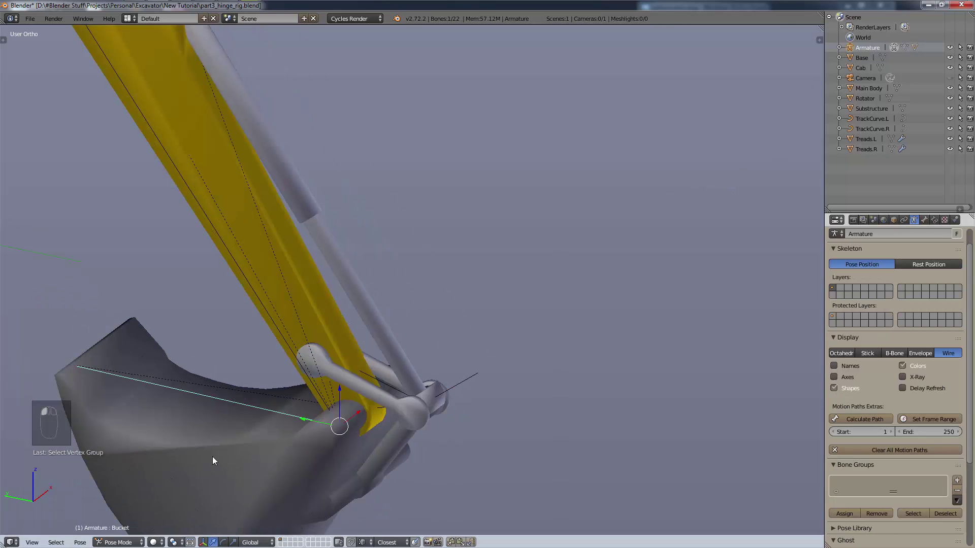
pyautogui.press('r')
pyautogui.press('x')
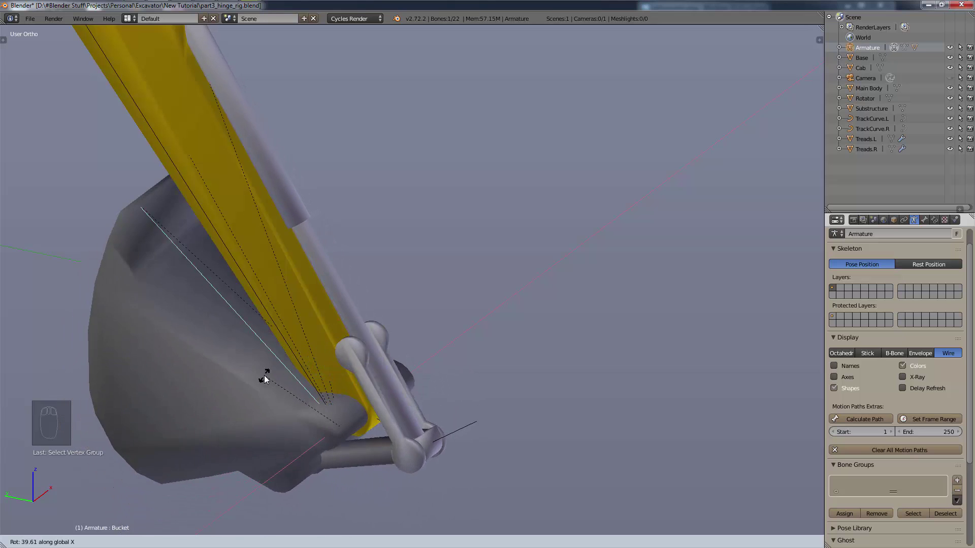
pyautogui.click(260, 428)
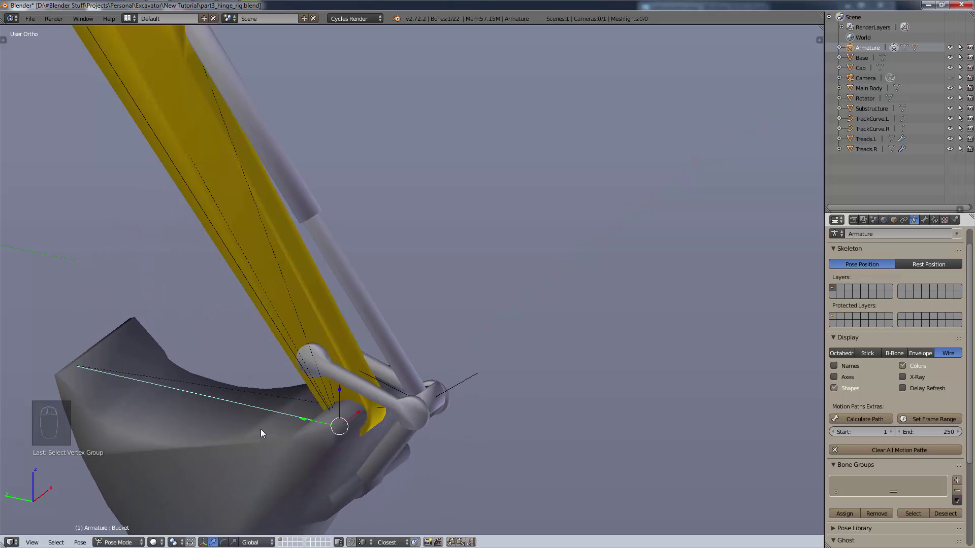
# - Replace the boom mesh's hinge selection with a single bucket vertex in Edit Mode and return to Object Mode
pyautogui.rightClick(320, 362)
pyautogui.press('Tab')
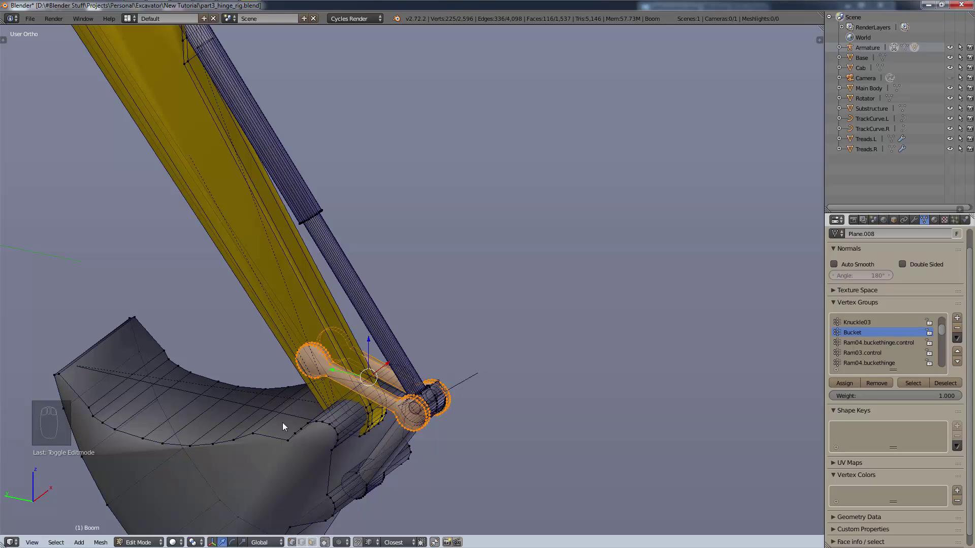
pyautogui.rightClick(226, 401)
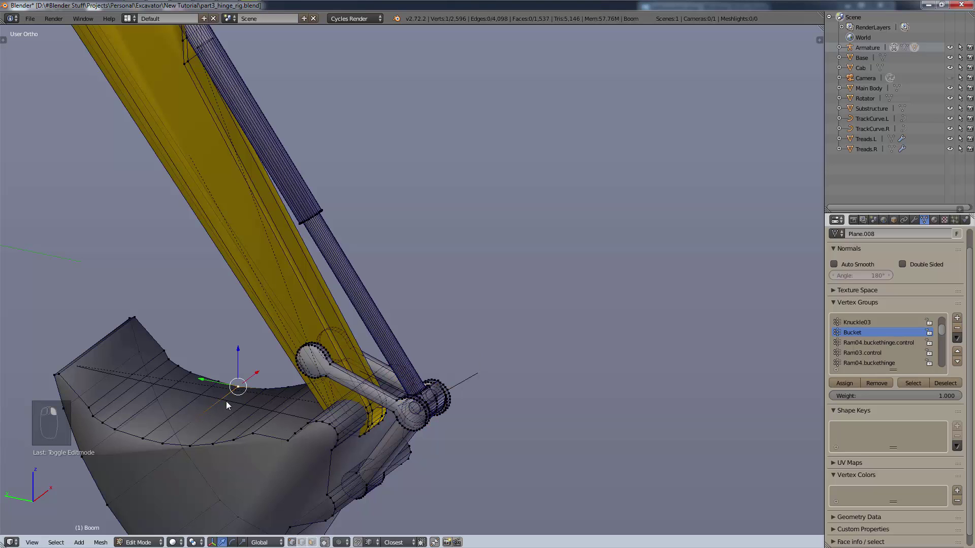
pyautogui.click(161, 537)
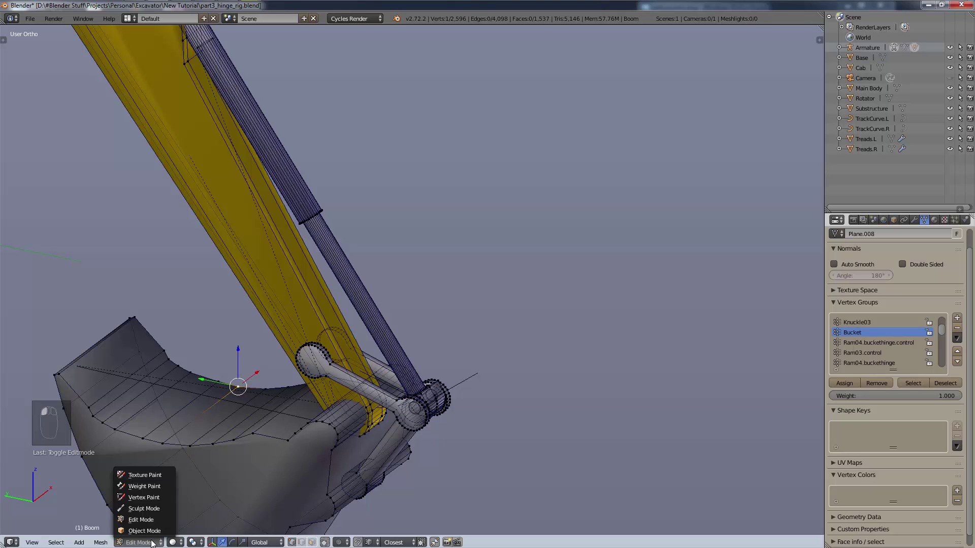
pyautogui.click(144, 526)
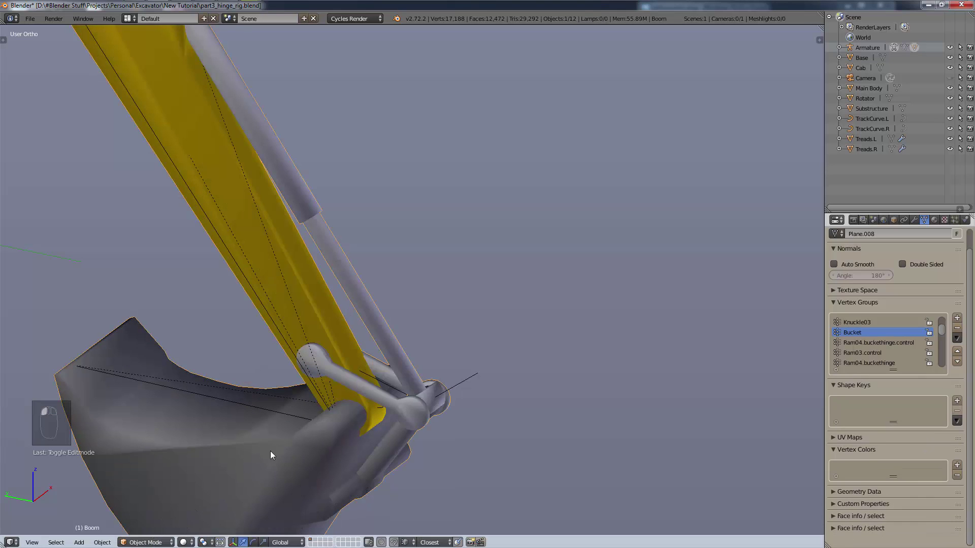
# - Repeat the Bucket bone rotation test about X from Object Mode, cancelling the rotation
pyautogui.rightClick(264, 412)
pyautogui.press('r')
pyautogui.press('x')
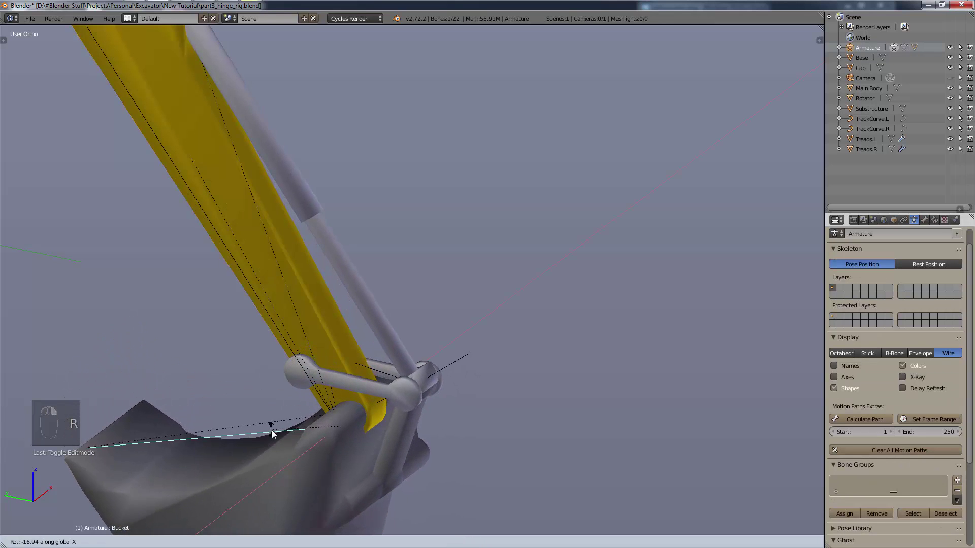
pyautogui.click(276, 441)
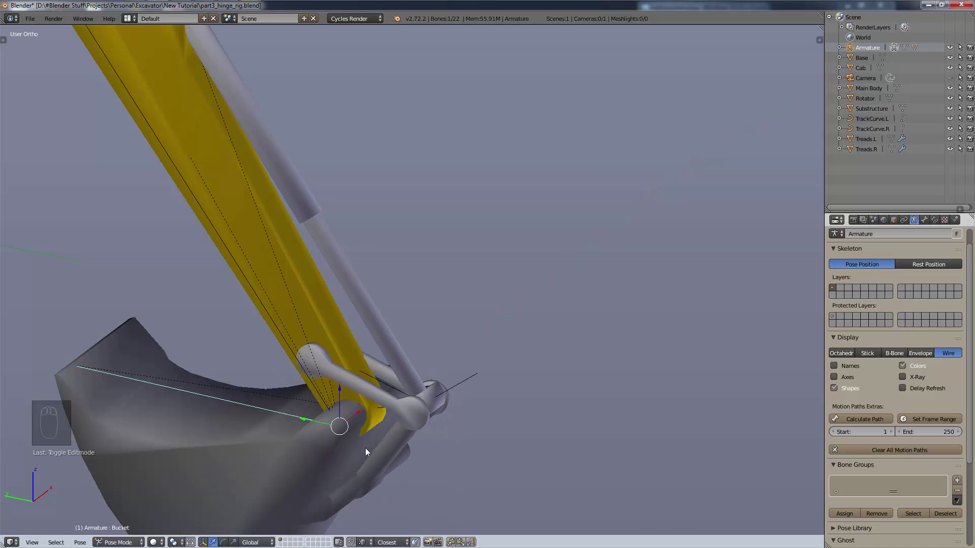
# - Examine how the hinge joins the arm and bucket from the left view, in Wireframe and Solid shading
pyautogui.press('KP_3')
pyautogui.press('ctrl+KP_3')
pyautogui.press('z')
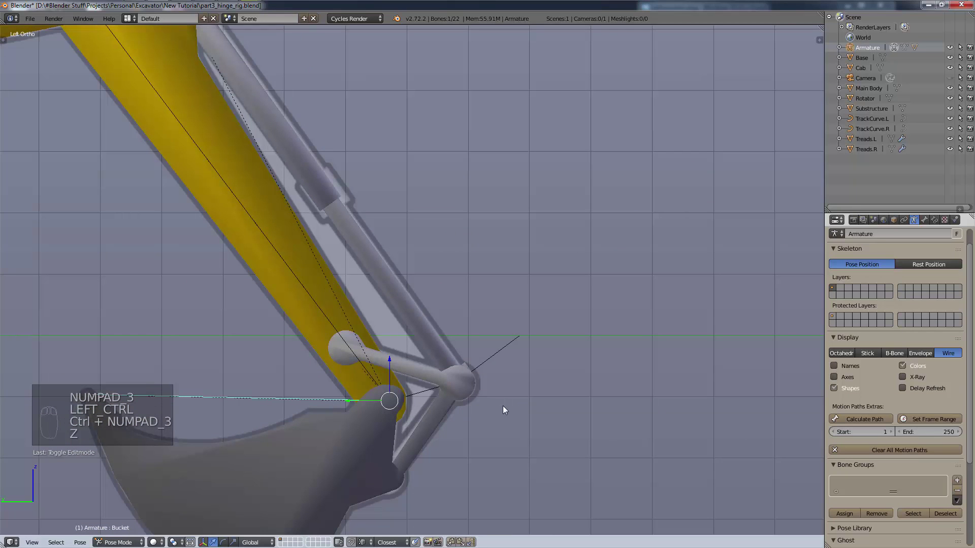
pyautogui.press('z')
pyautogui.click(562, 406)
pyautogui.scroll(2, 454, 407)
pyautogui.press('z')
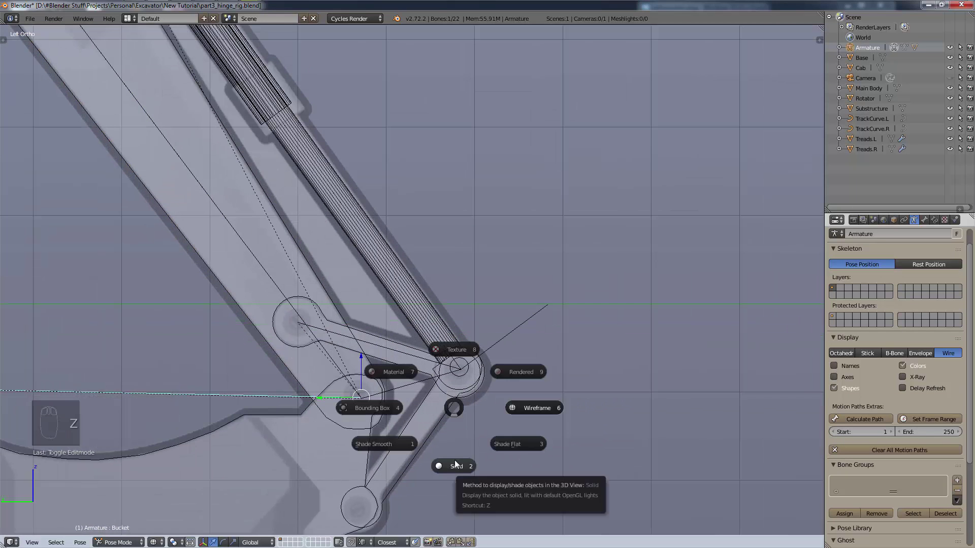
pyautogui.click(455, 460)
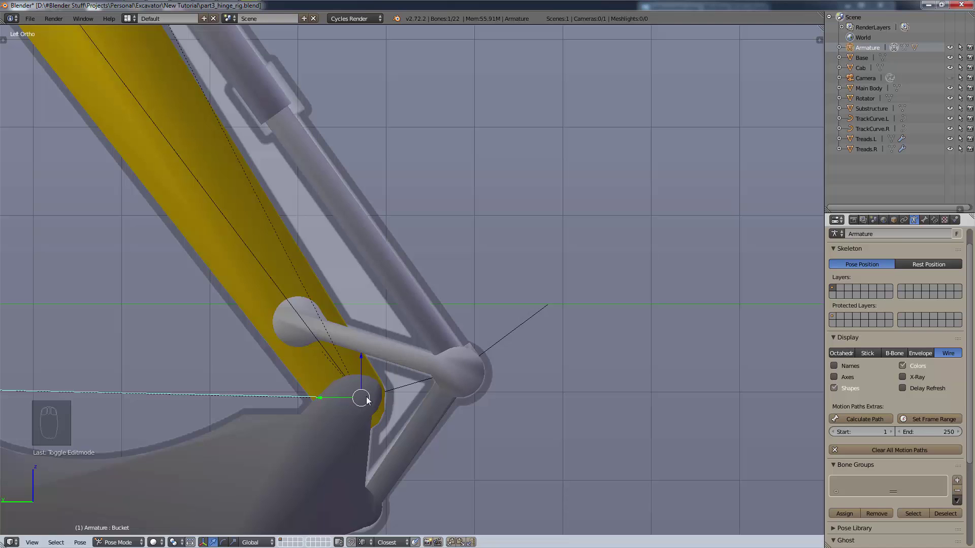
pyautogui.scroll(-7, 342, 398)
pyautogui.scroll(6, 350, 389)
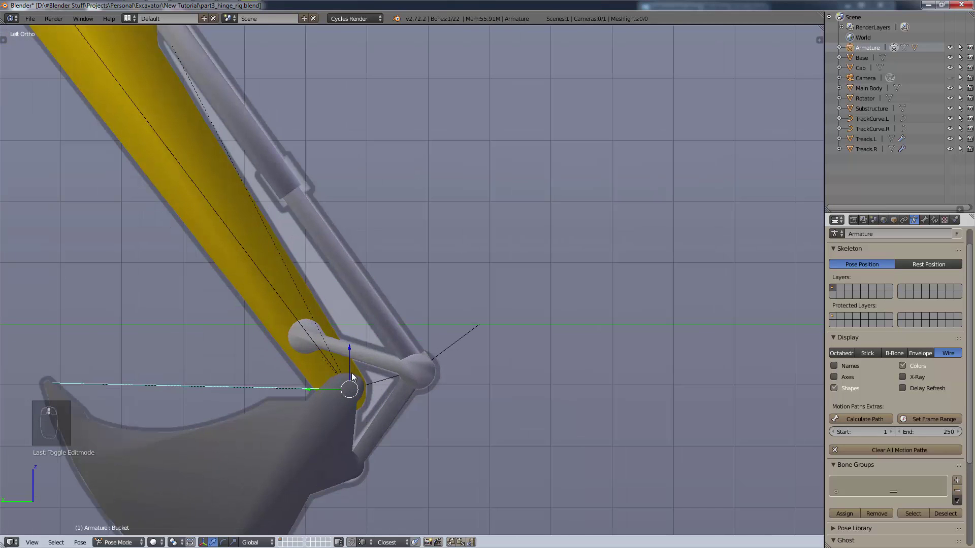
pyautogui.moveTo(350, 390); pyautogui.dragTo(320, 389, button='middle')
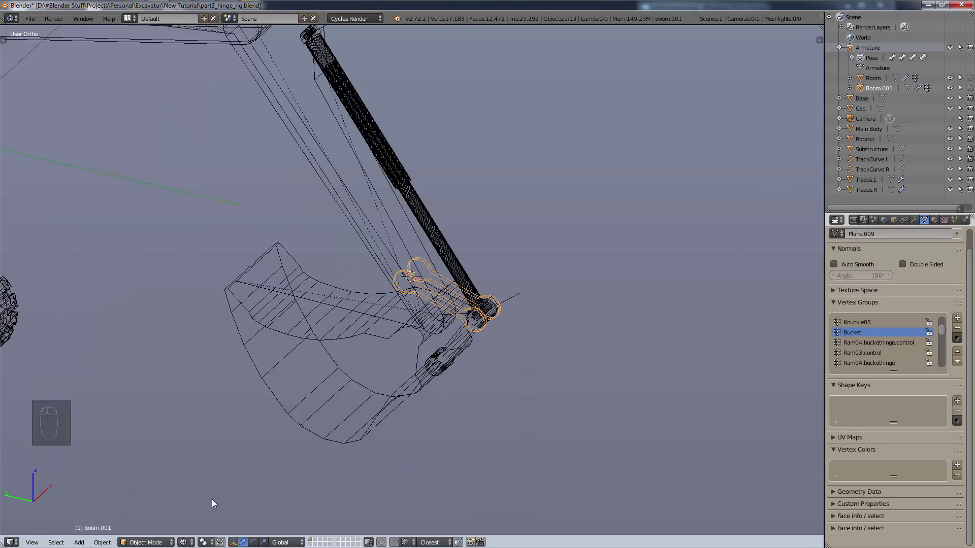
# - Keep the separated hinge object in Object Mode and display the scene in Solid shading from the right view
pyautogui.click(147, 542)
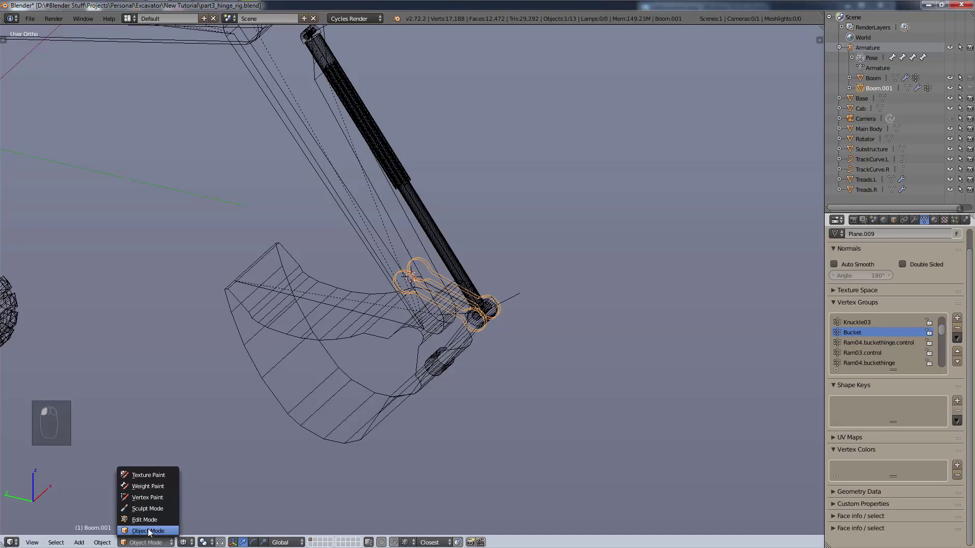
pyautogui.click(145, 532)
pyautogui.press('z')
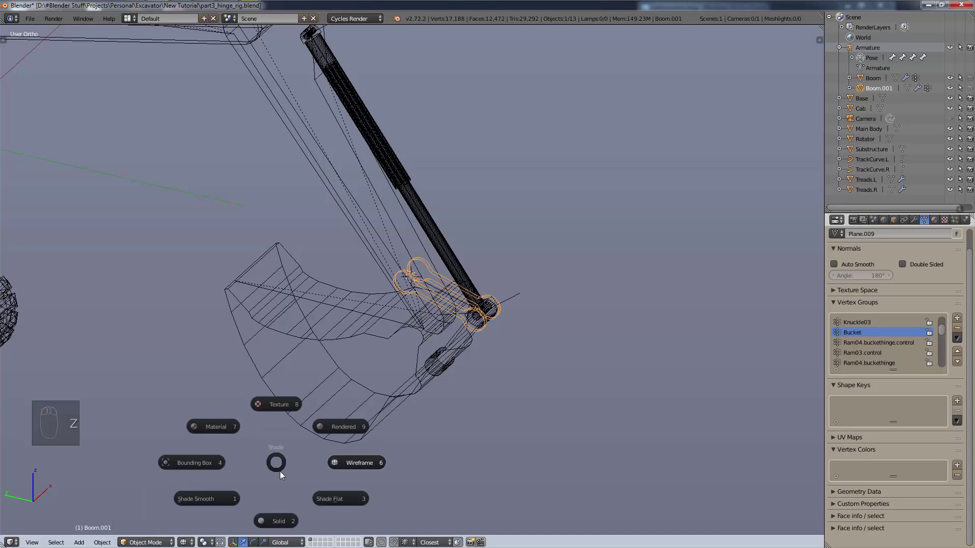
pyautogui.press('KP_3')
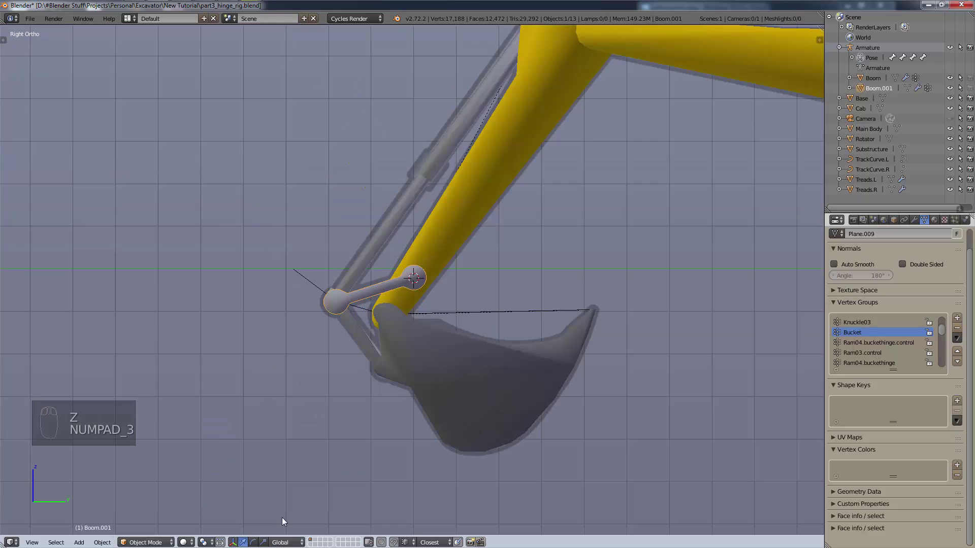
# - In the left view, enter Edit Mode on the separated hinge object and circle-select all vertices of its round arm-side end
pyautogui.press('ctrl+KP_3')
pyautogui.scroll(4, 382, 339)
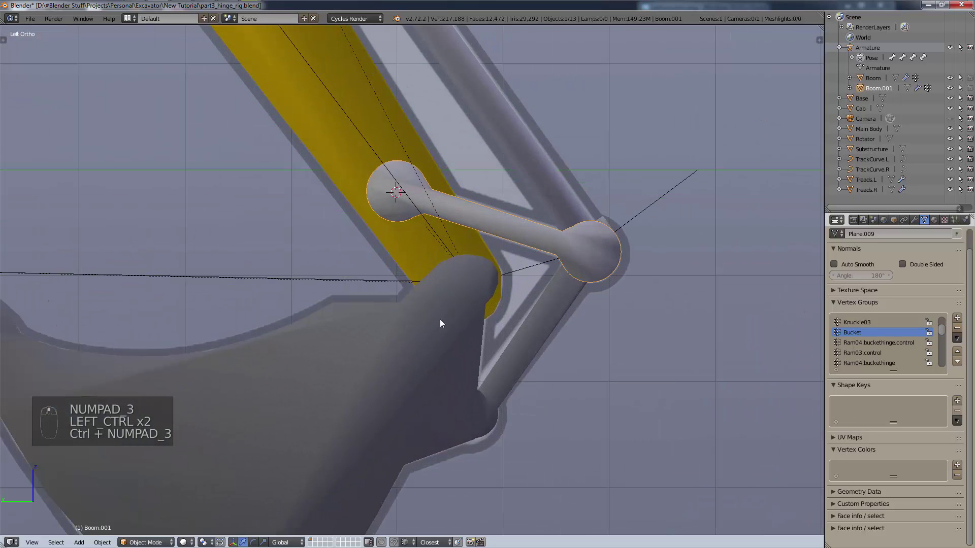
pyautogui.keyDown('shift'); pyautogui.moveTo(503, 271); pyautogui.dragTo(424, 292, button='middle'); pyautogui.keyUp('shift')
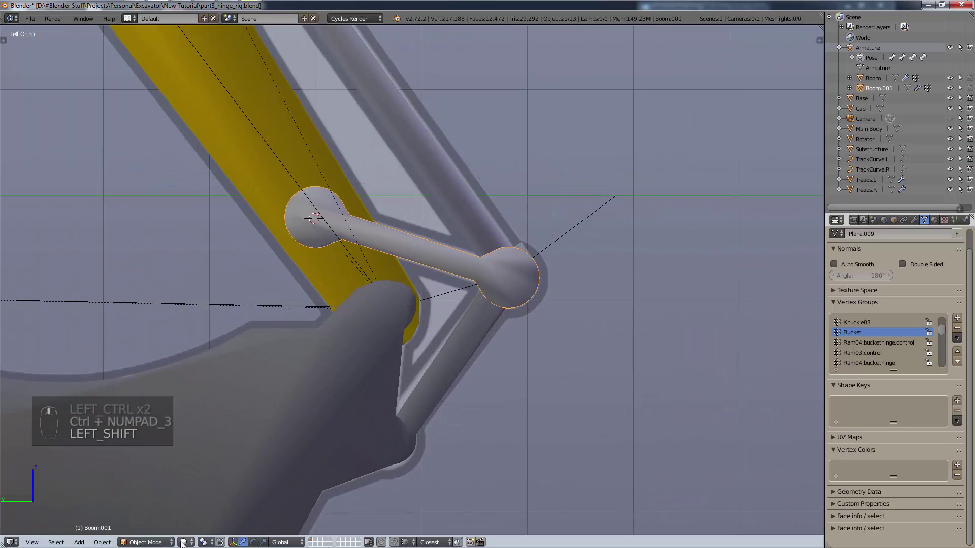
pyautogui.click(145, 542)
pyautogui.click(163, 513)
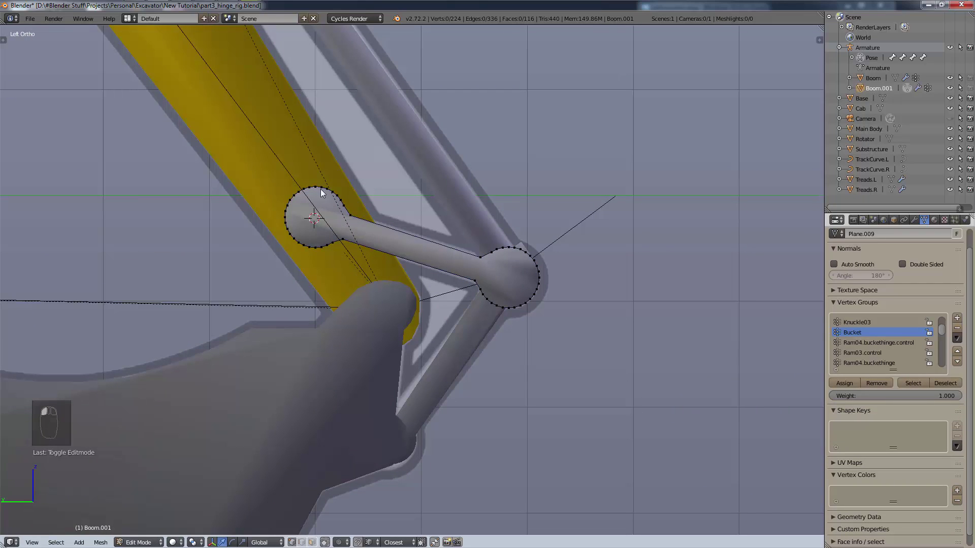
pyautogui.press('a')
pyautogui.press('a')
pyautogui.press('c')
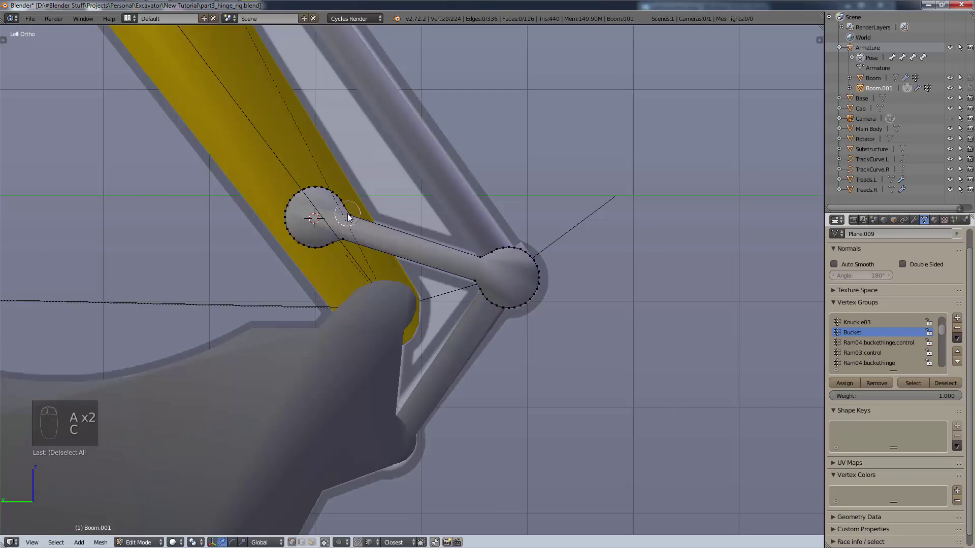
pyautogui.moveTo(348, 212)
pyautogui.mouseDown()
pyautogui.moveTo(279, 203)
pyautogui.moveTo(282, 244)
pyautogui.moveTo(352, 246)
pyautogui.moveTo(305, 219)
pyautogui.mouseUp()
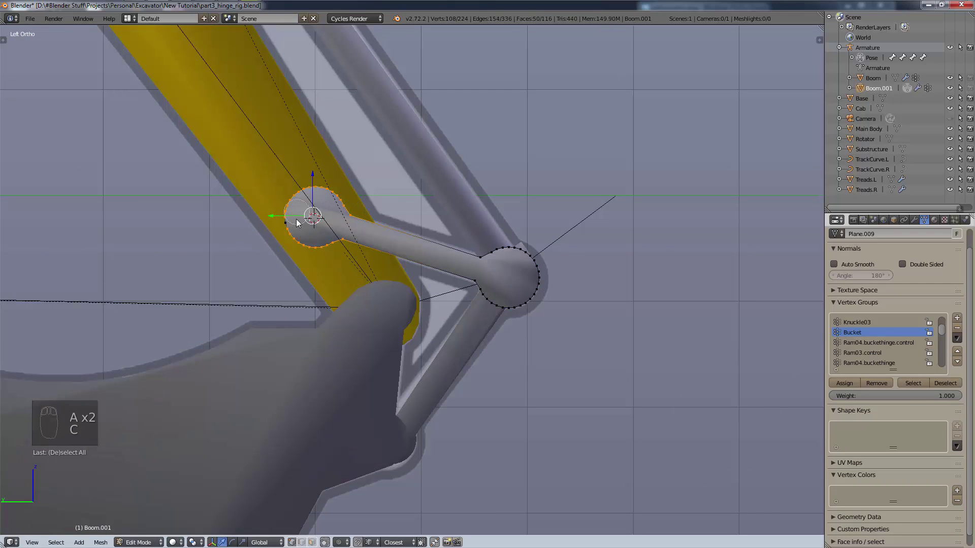
pyautogui.rightClick(305, 219)
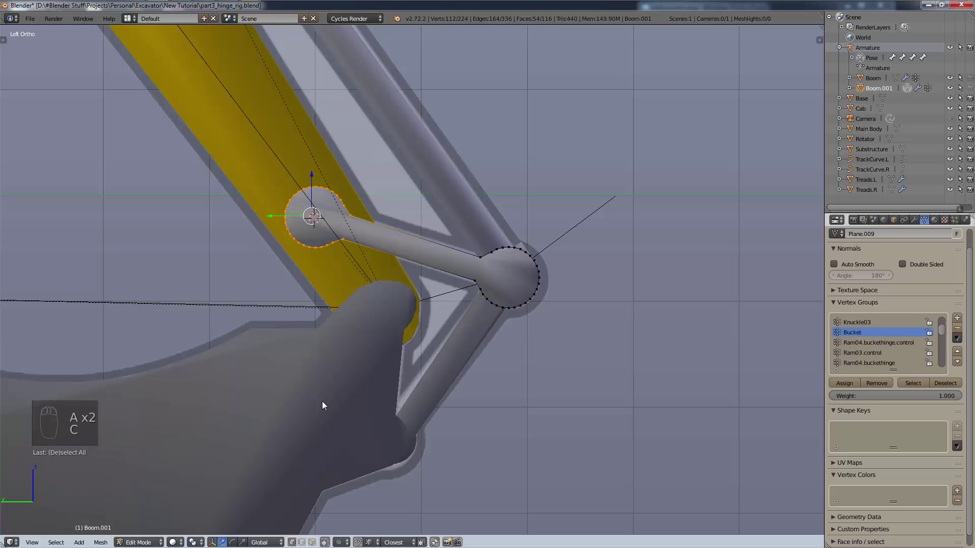
# - In Wireframe, move the hinge's selected end about 1.07 units onto the bucket pivot and rotate it about -41° to align with the link
pyautogui.click(313, 542)
pyautogui.moveTo(351, 434)
pyautogui.mouseDown(button='middle')
pyautogui.moveTo(328, 443)
pyautogui.moveTo(327, 458)
pyautogui.moveTo(343, 449)
pyautogui.mouseUp(button='middle')
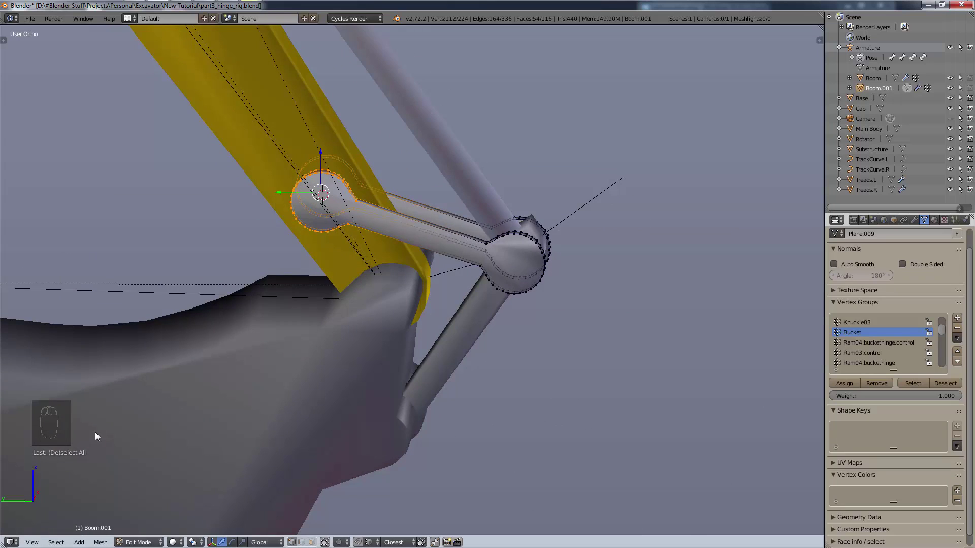
pyautogui.press('g')
pyautogui.rightClick(127, 454)
pyautogui.press('KP_3')
pyautogui.press('ctrl+KP_3')
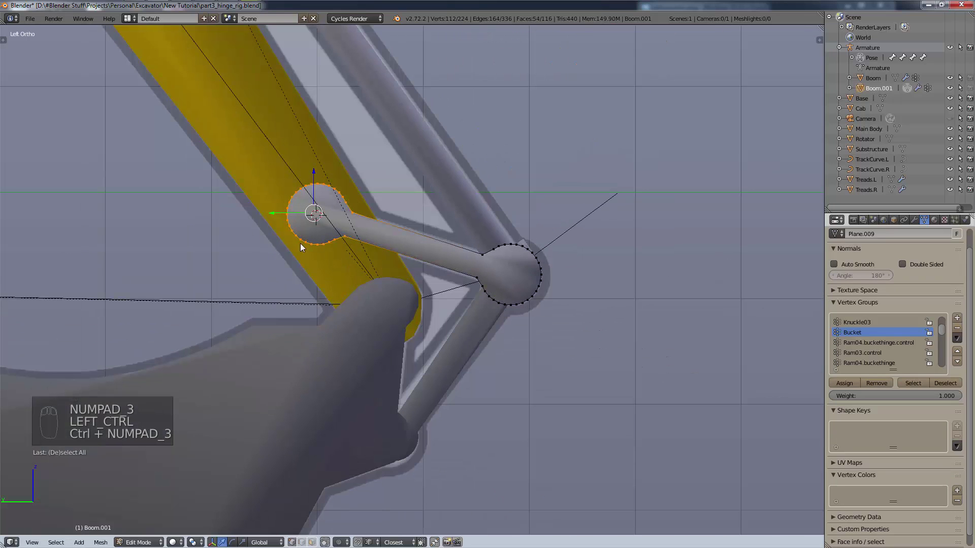
pyautogui.press('z')
pyautogui.click(394, 273)
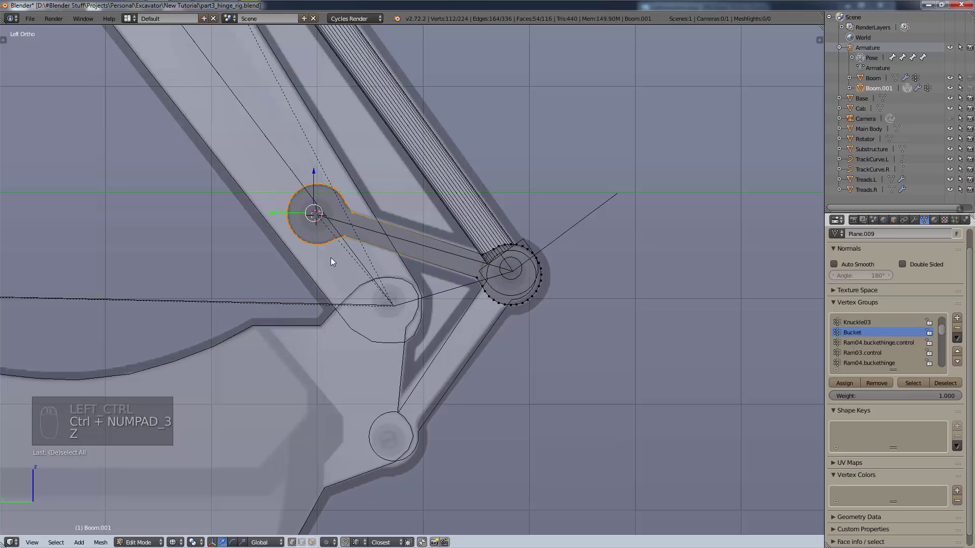
pyautogui.press('g')
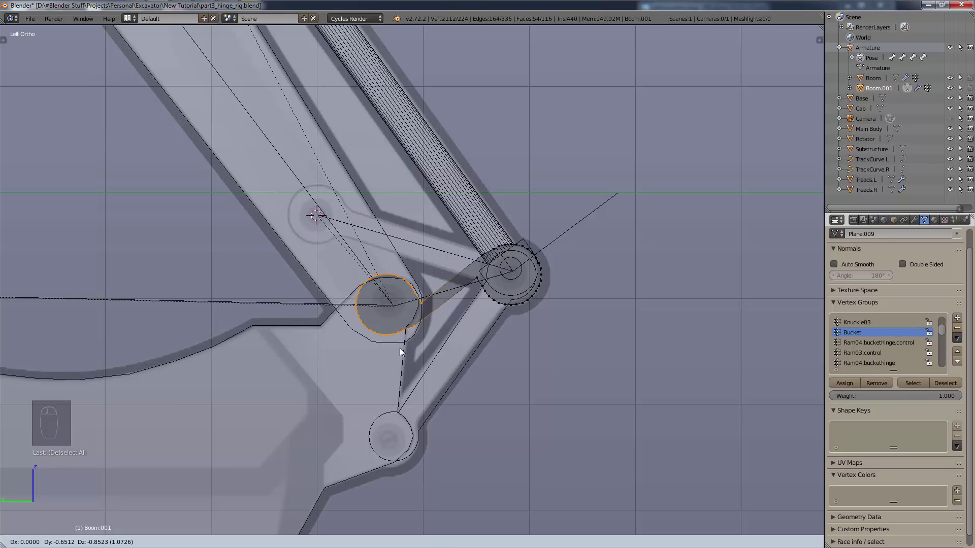
pyautogui.click(400, 354)
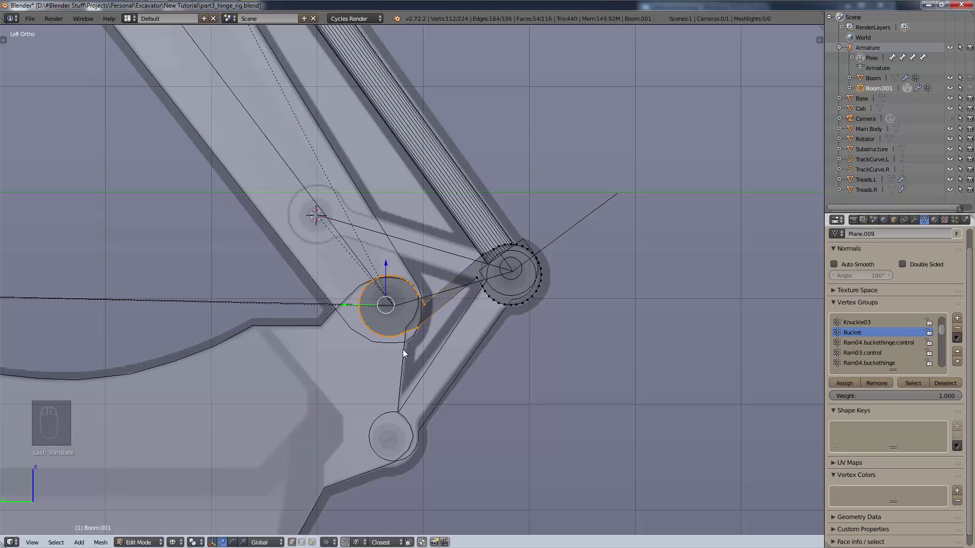
pyautogui.press('r')
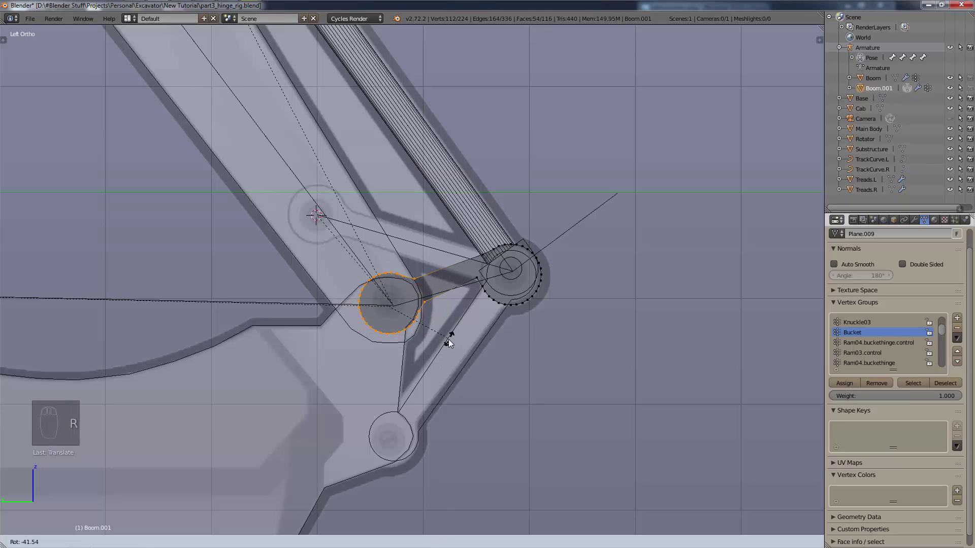
pyautogui.click(446, 339)
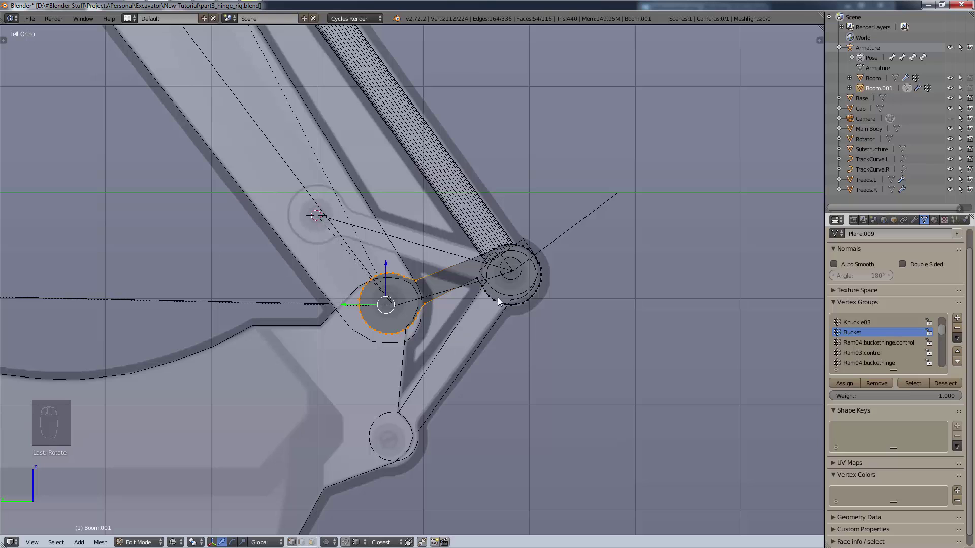
# - Circle-select the hinge's other round end, rotate it to line up with the link, and move it about 0.05 units onto the ram joint
pyautogui.press('a')
pyautogui.press('c')
pyautogui.moveTo(477, 278)
pyautogui.mouseDown()
pyautogui.moveTo(539, 299)
pyautogui.moveTo(516, 265)
pyautogui.moveTo(516, 274)
pyautogui.mouseUp()
pyautogui.rightClick(608, 342)
pyautogui.press('r')
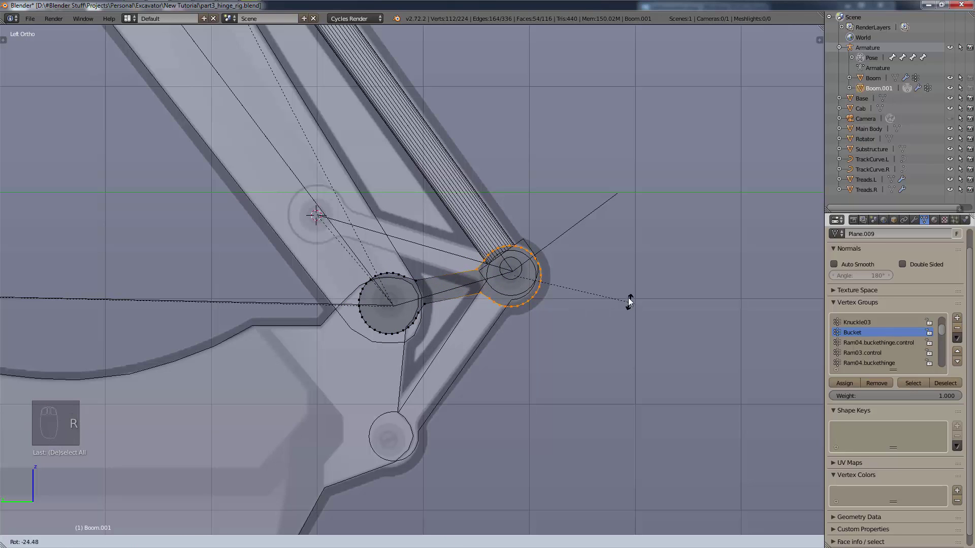
pyautogui.click(604, 340)
pyautogui.press('g')
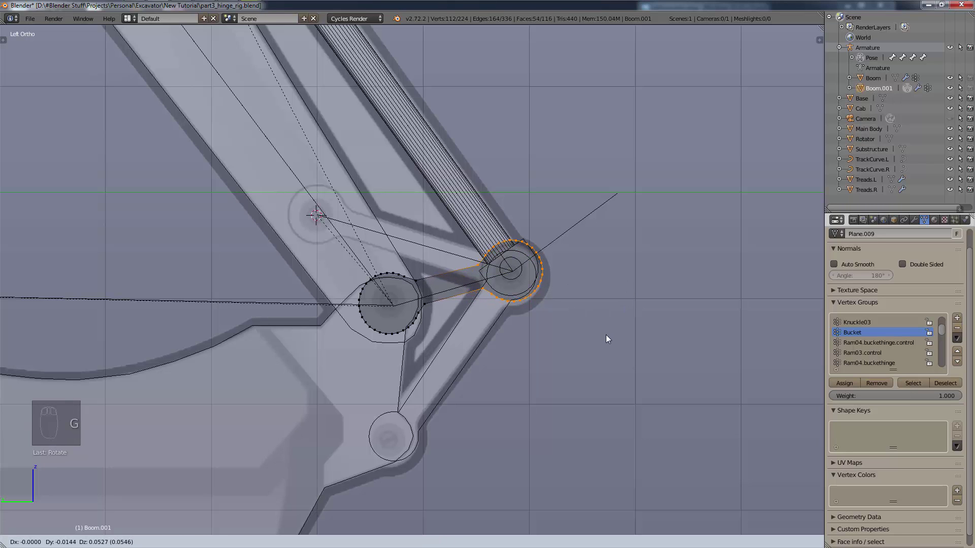
pyautogui.click(605, 335)
pyautogui.press('a')
# - Check the reshaped hinge from an angled view, display it in Solid shading and return to Object Mode
pyautogui.moveTo(596, 312); pyautogui.dragTo(570, 334, button='middle')
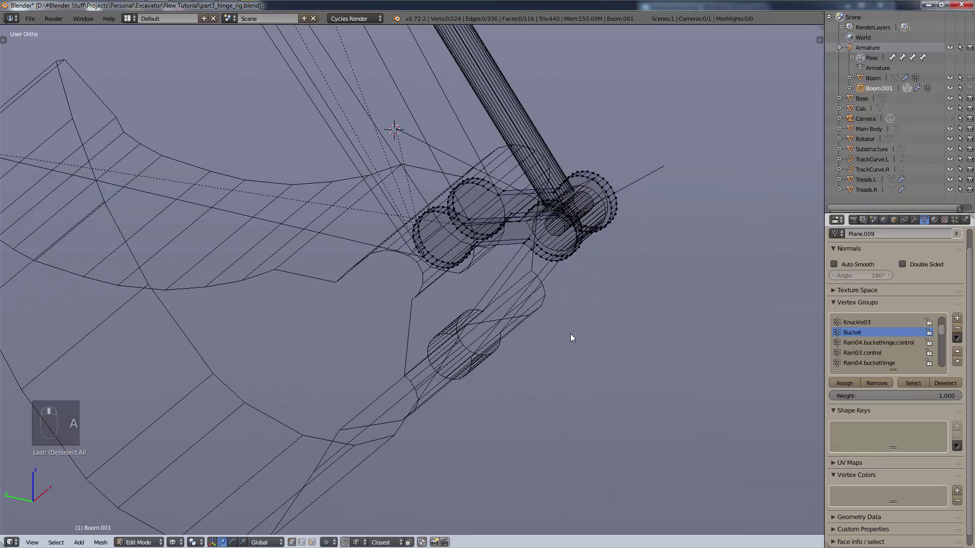
pyautogui.press('z')
pyautogui.click(578, 394)
pyautogui.moveTo(568, 380)
pyautogui.mouseDown(button='middle')
pyautogui.moveTo(616, 333)
pyautogui.moveTo(633, 343)
pyautogui.moveTo(597, 351)
pyautogui.mouseUp(button='middle')
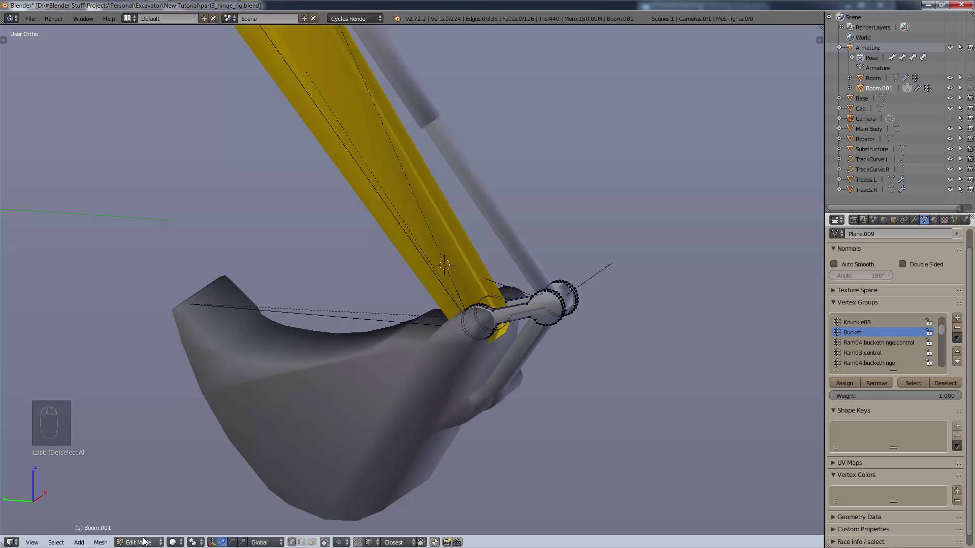
pyautogui.press('Tab')
# - Select the armature in Pose Mode and test-rotate the Bucket bone about the global X axis, cancelling the rotation
pyautogui.click(863, 47)
pyautogui.hotkey('ctrl', 'Tab')
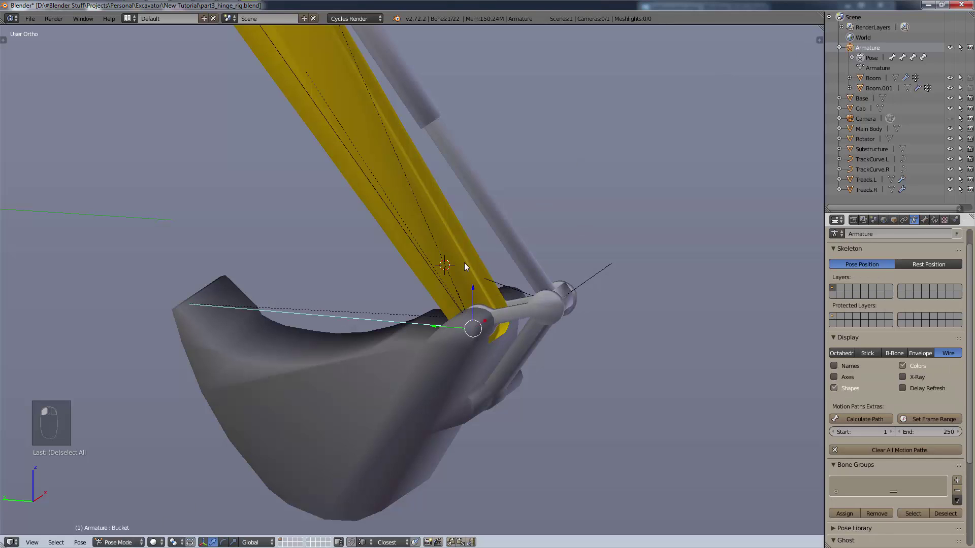
pyautogui.press('r')
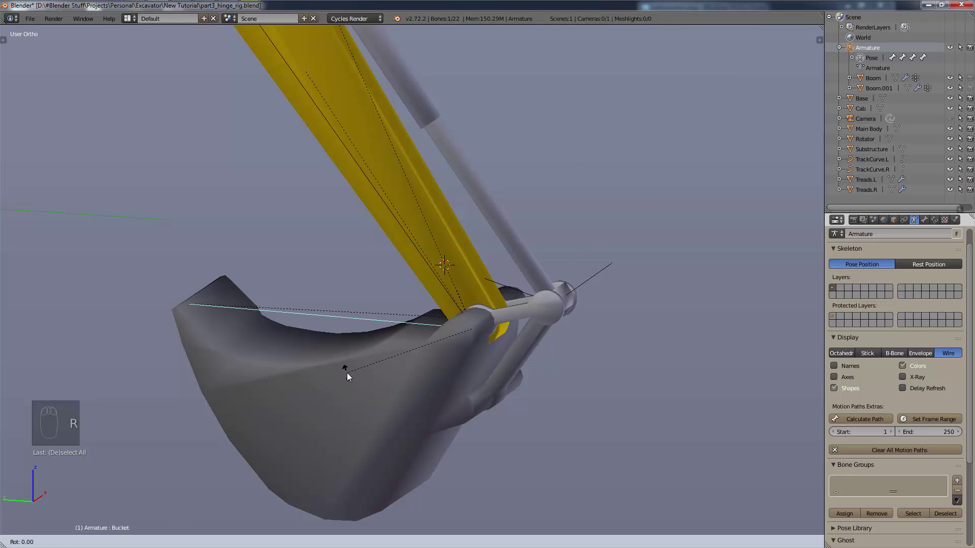
pyautogui.press('x')
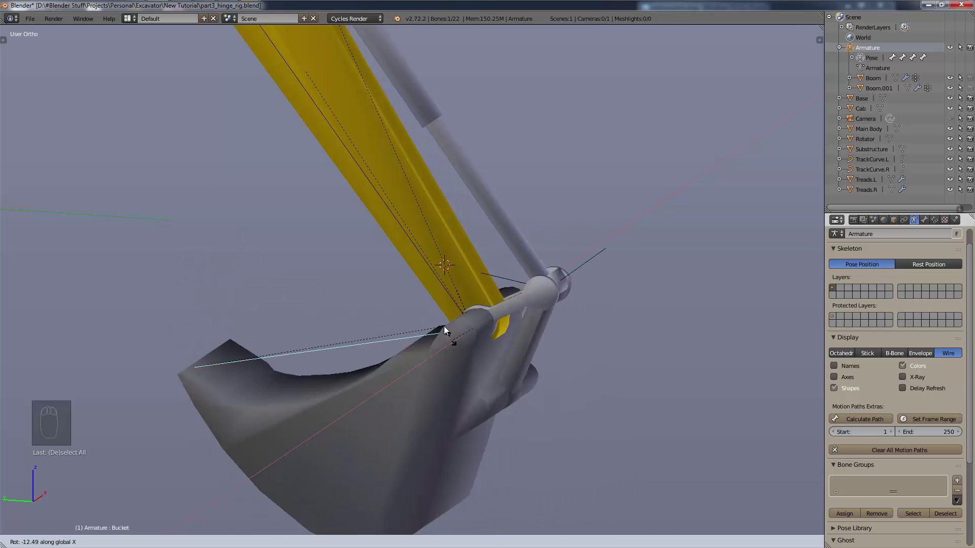
pyautogui.press('Escape')
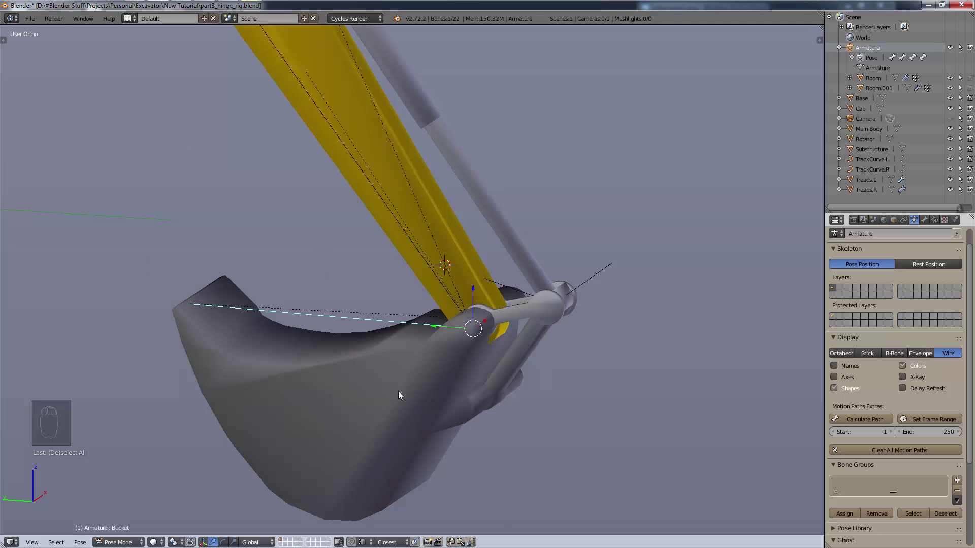
# - Set the armature's bone display type to Octahedral, keeping the whole boom rig in view
pyautogui.scroll(-5, 442, 382)
pyautogui.scroll(4, 423, 390)
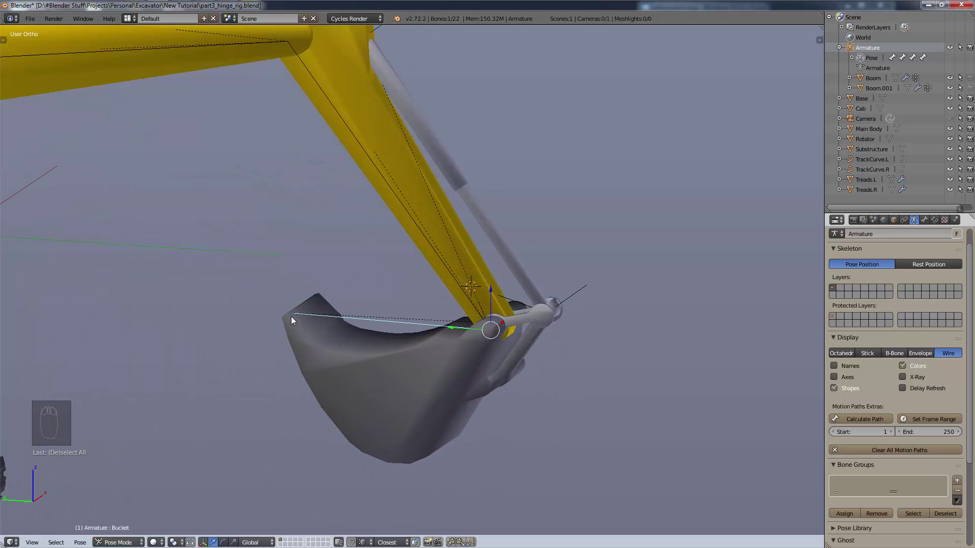
pyautogui.scroll(-4, 400, 284)
pyautogui.moveTo(374, 315); pyautogui.dragTo(318, 300, button='middle')
pyautogui.scroll(4, 413, 328)
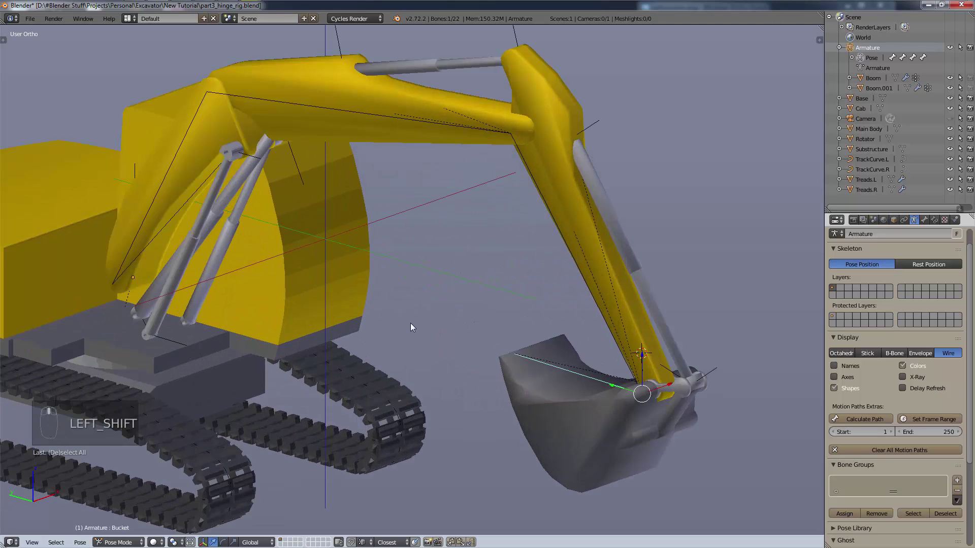
pyautogui.moveTo(410, 323); pyautogui.dragTo(656, 363, button='middle')
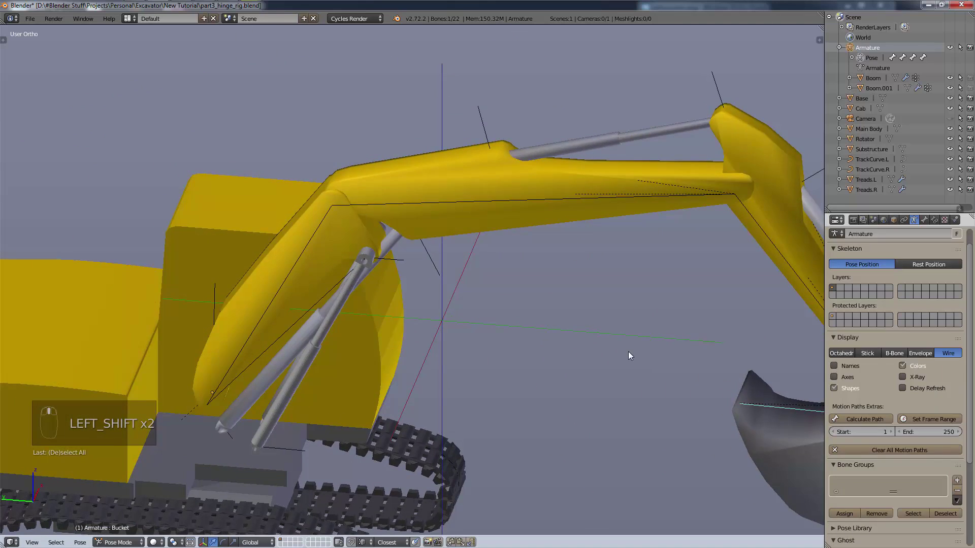
pyautogui.scroll(-1, 628, 351)
pyautogui.keyDown('shift'); pyautogui.moveTo(584, 349); pyautogui.dragTo(542, 355, button='middle'); pyautogui.keyUp('shift')
pyautogui.click(904, 220)
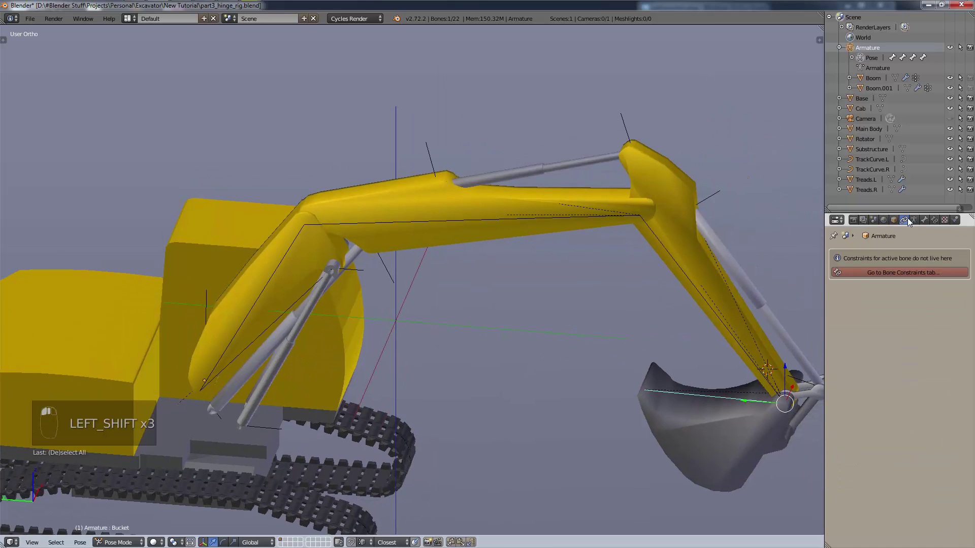
pyautogui.click(914, 220)
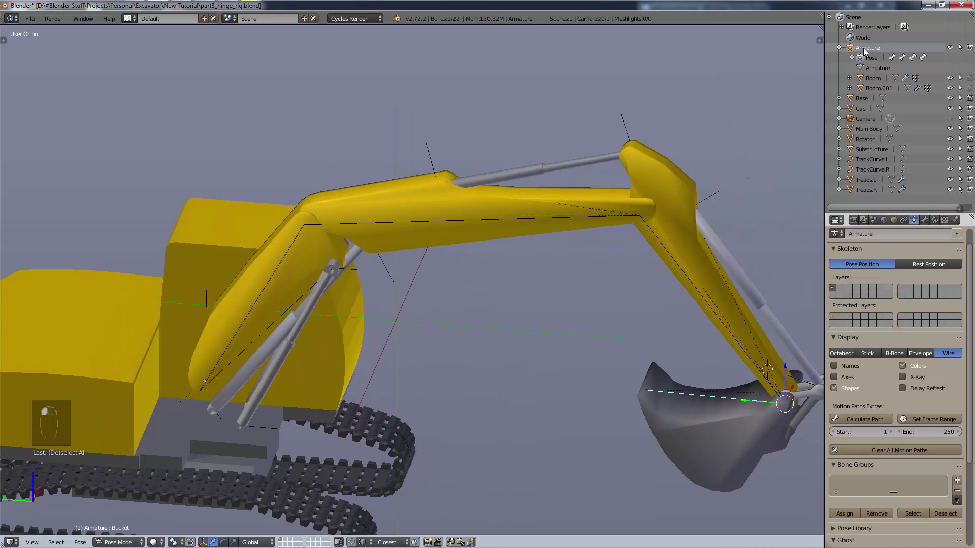
pyautogui.click(928, 219)
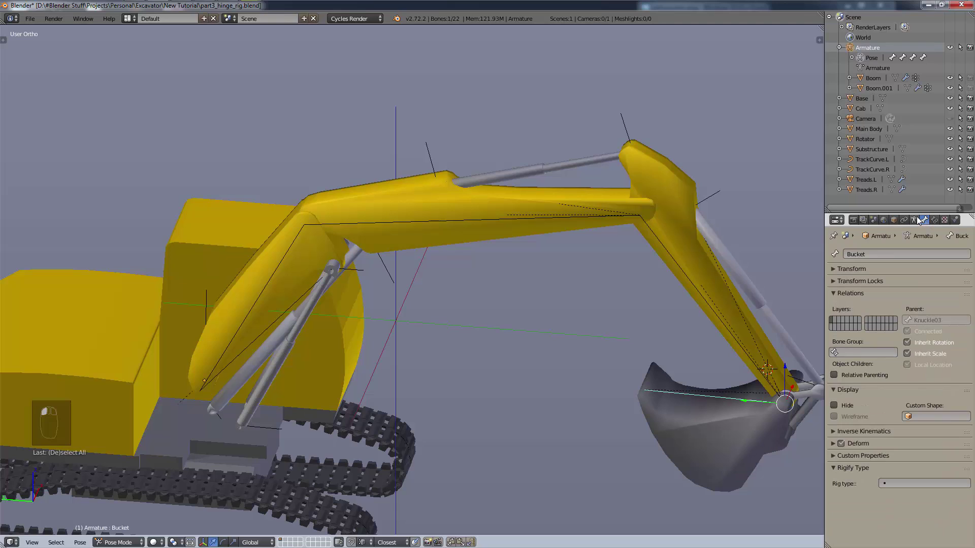
pyautogui.click(917, 219)
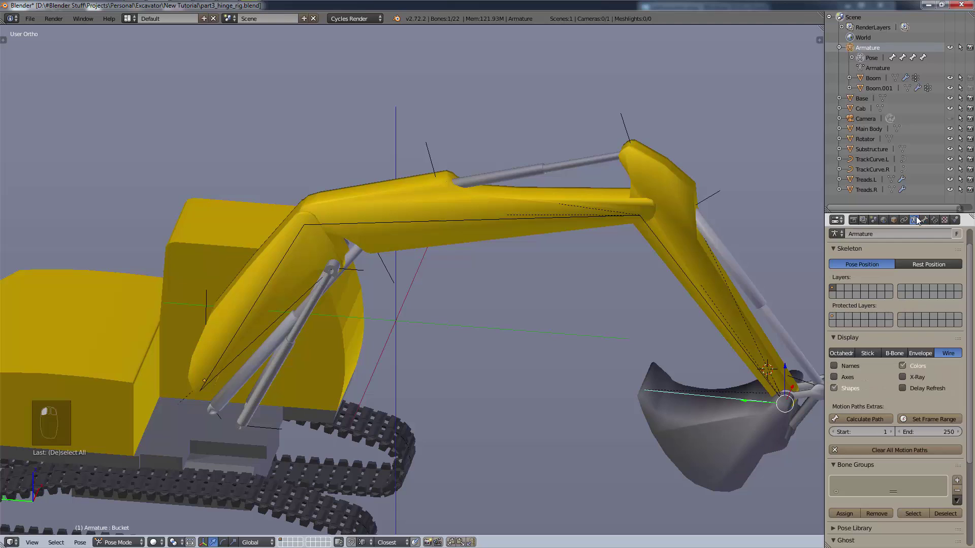
pyautogui.click(845, 356)
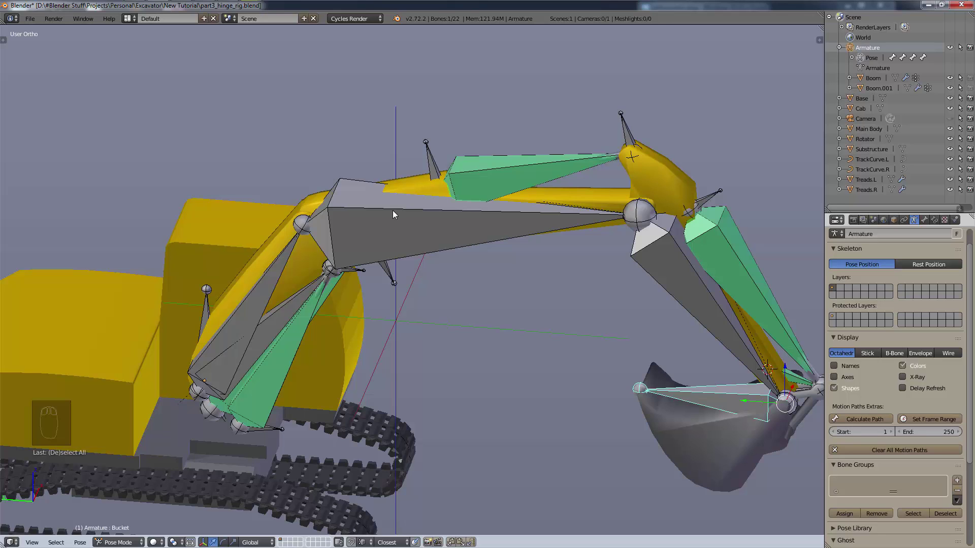
# - In the armature's Edit Mode, select the Ram03.base bone, the upper ram bone beside it and the Ram03.tip bone
pyautogui.rightClick(436, 173)
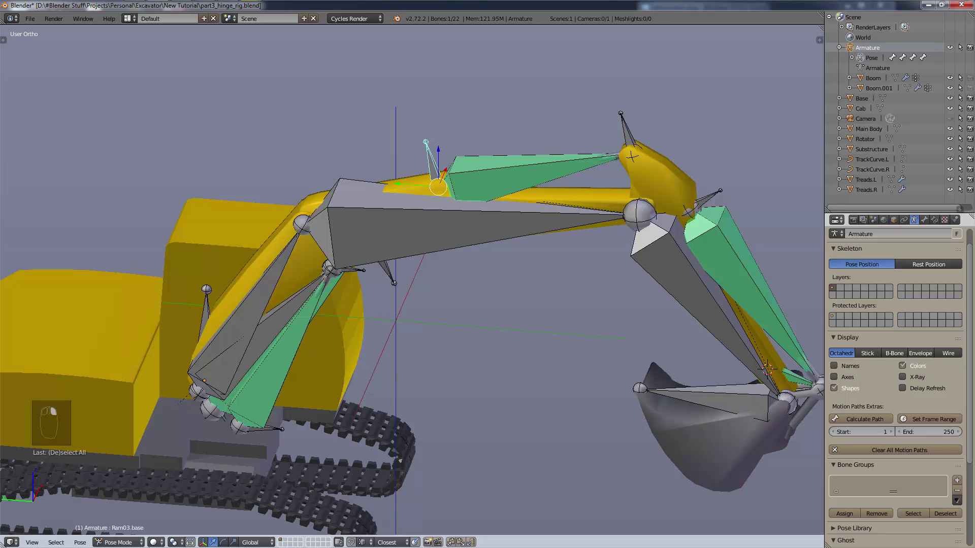
pyautogui.click(118, 543)
pyautogui.click(122, 523)
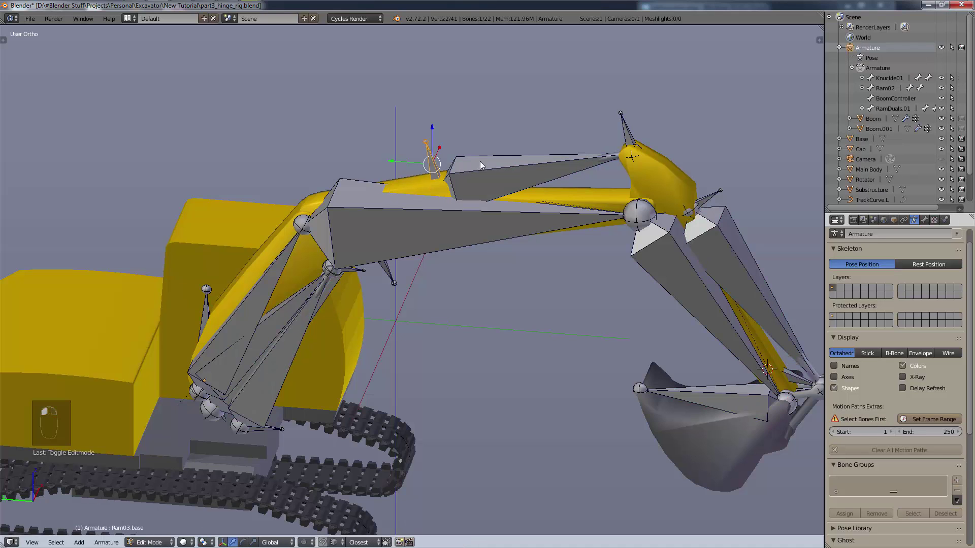
pyautogui.keyDown('shift'); pyautogui.rightClick(612, 160); pyautogui.keyUp('shift')
pyautogui.keyDown('shift'); pyautogui.rightClick(626, 138); pyautogui.keyUp('shift')
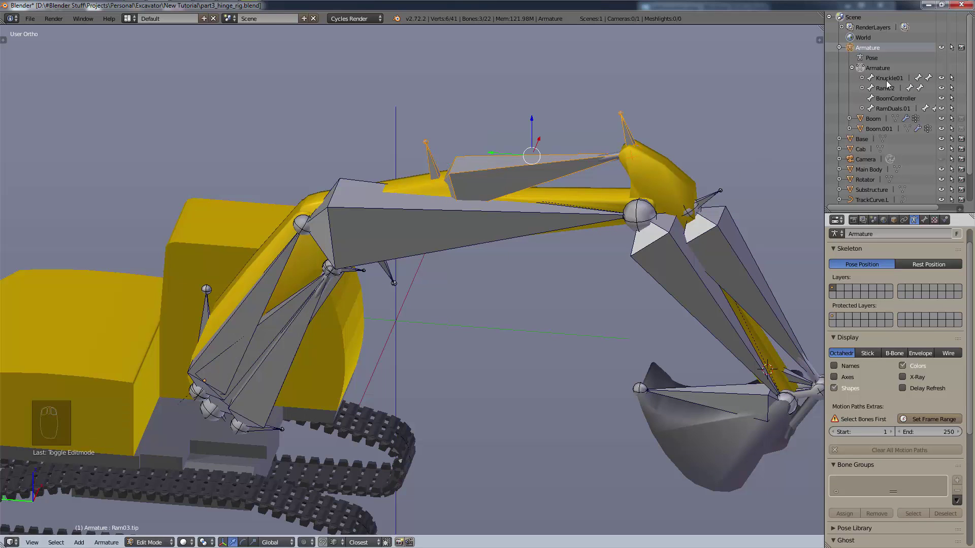
# - Hide the boom meshes and all other excavator objects except the armature, and add the Ram03.control bone to the selection
pyautogui.click(941, 121)
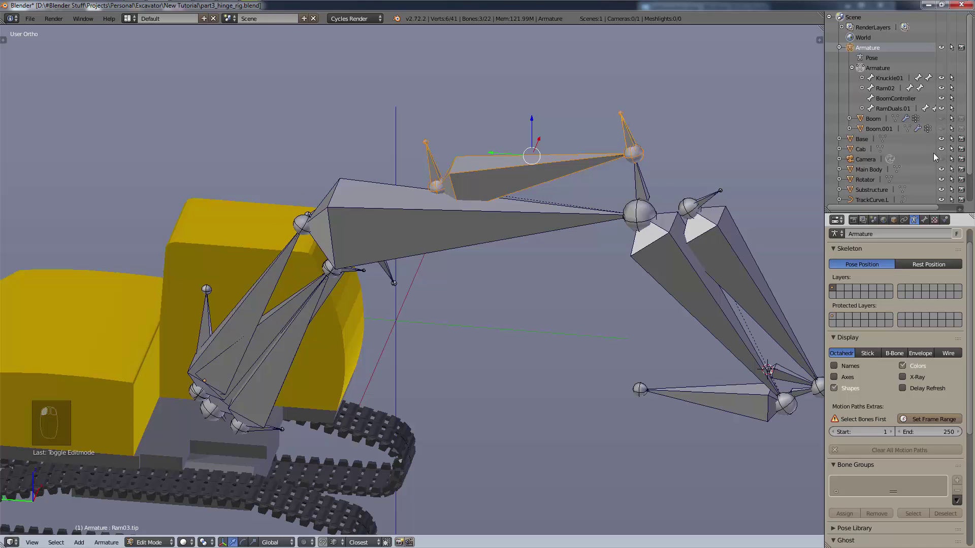
pyautogui.moveTo(941, 150); pyautogui.dragTo(943, 203)
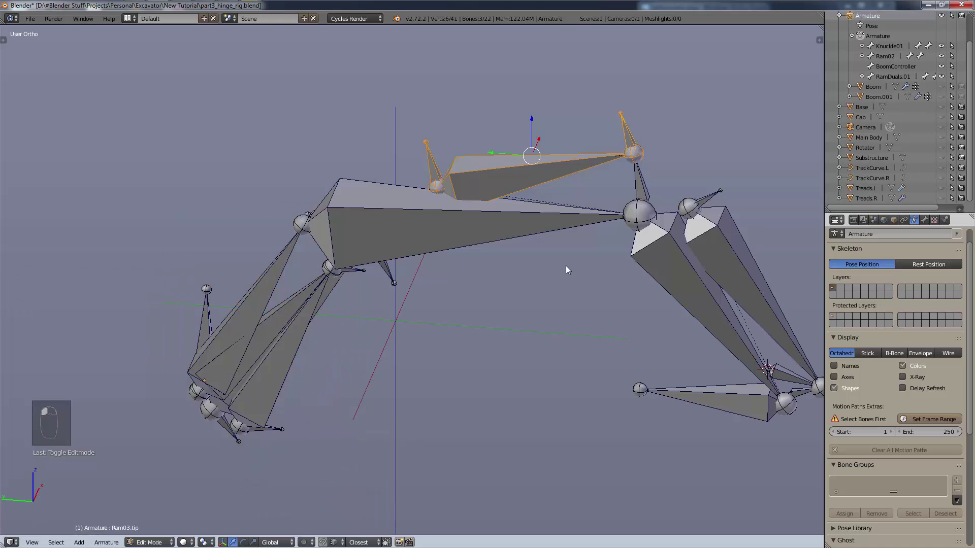
pyautogui.keyDown('shift'); pyautogui.rightClick(643, 183); pyautogui.keyUp('shift')
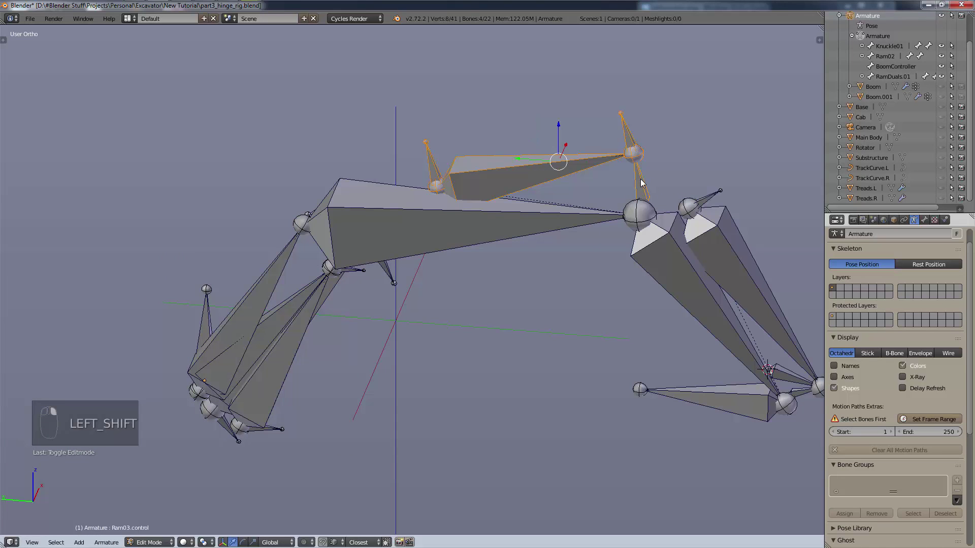
# - Add the Ram04.buckethinge base, ram, tip and control bones and the hinge bone to the current selection
pyautogui.keyDown('shift'); pyautogui.rightClick(709, 202); pyautogui.keyUp('shift')
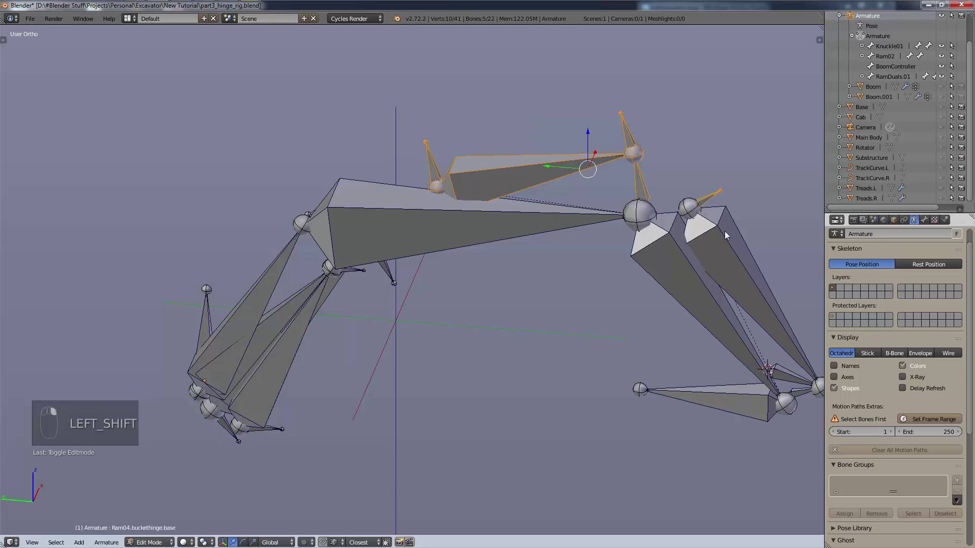
pyautogui.keyDown('shift'); pyautogui.rightClick(735, 258); pyautogui.keyUp('shift')
pyautogui.keyDown('shift'); pyautogui.moveTo(736, 393); pyautogui.dragTo(651, 379, button='middle'); pyautogui.keyUp('shift')
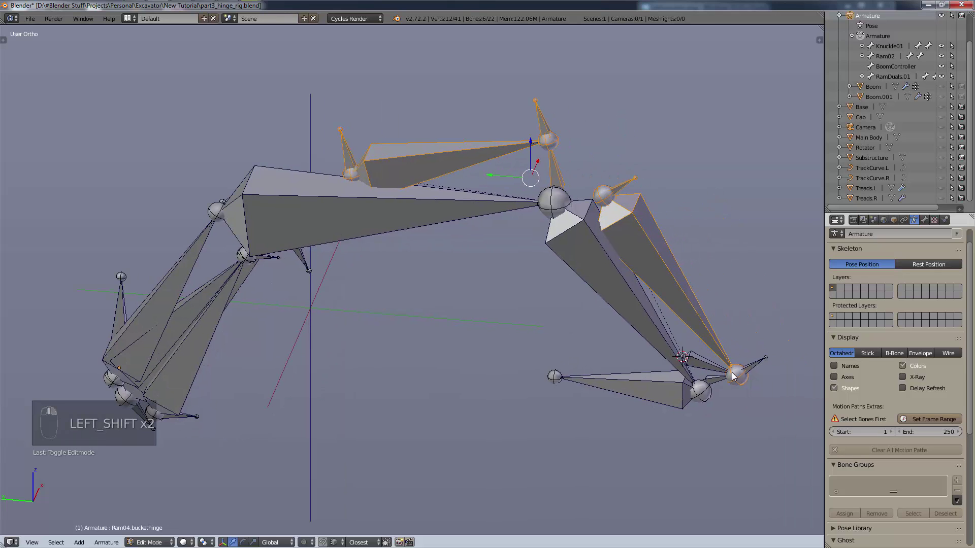
pyautogui.keyDown('shift'); pyautogui.rightClick(755, 371); pyautogui.keyUp('shift')
pyautogui.keyDown('shift'); pyautogui.rightClick(715, 378); pyautogui.keyUp('shift')
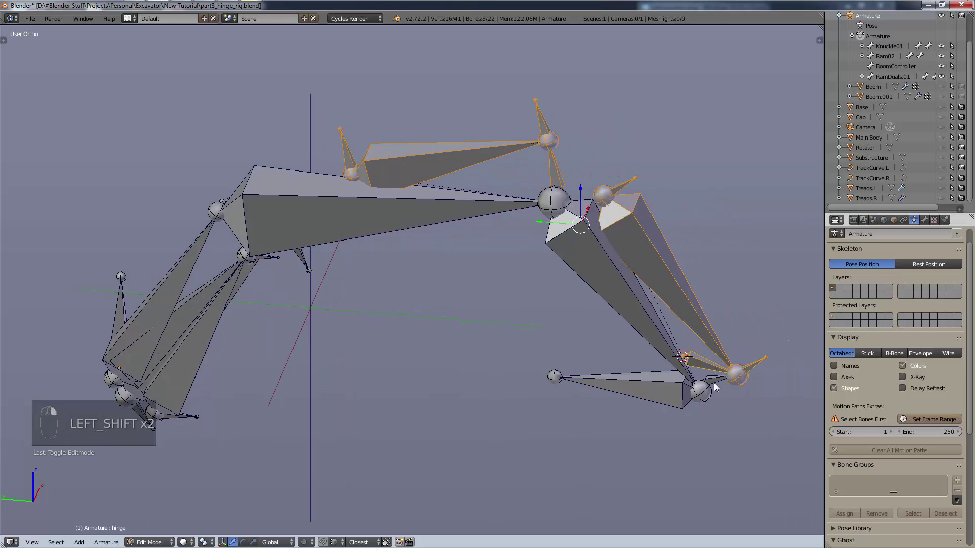
pyautogui.moveTo(715, 378); pyautogui.dragTo(727, 385, button='middle')
pyautogui.scroll(5, 728, 386)
pyautogui.scroll(-4, 690, 404)
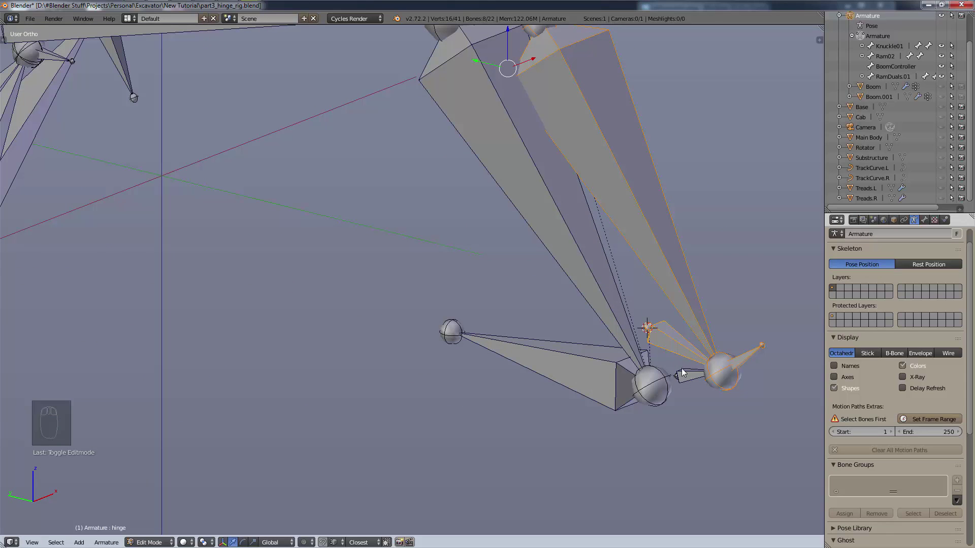
pyautogui.keyDown('shift'); pyautogui.rightClick(684, 377); pyautogui.keyUp('shift')
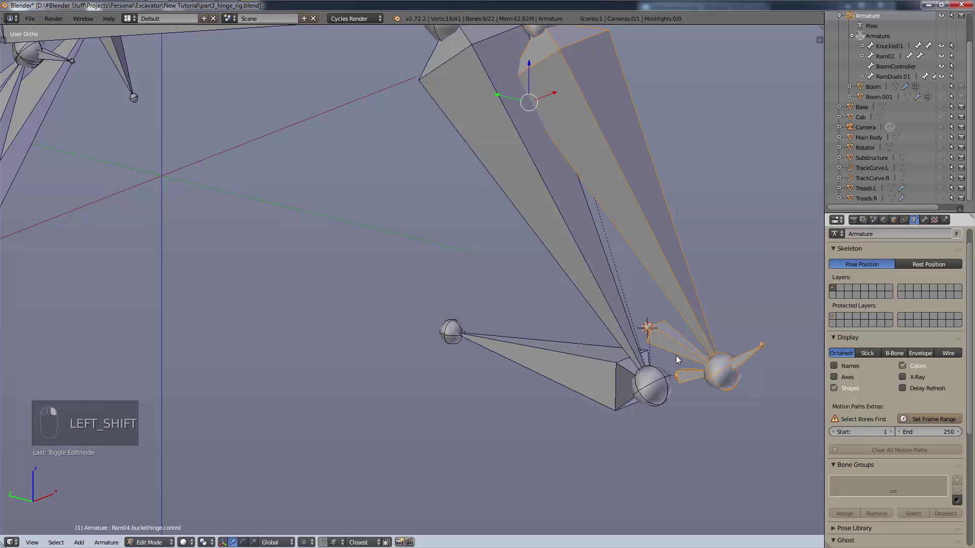
# - Add the RamDuals.01.Tip bone near the boom knuckle to the selection, leaving Ram02 deselected
pyautogui.moveTo(675, 349); pyautogui.dragTo(741, 328, button='middle')
pyautogui.scroll(-4, 711, 335)
pyautogui.keyDown('shift'); pyautogui.moveTo(528, 314); pyautogui.dragTo(653, 374, button='middle'); pyautogui.keyUp('shift')
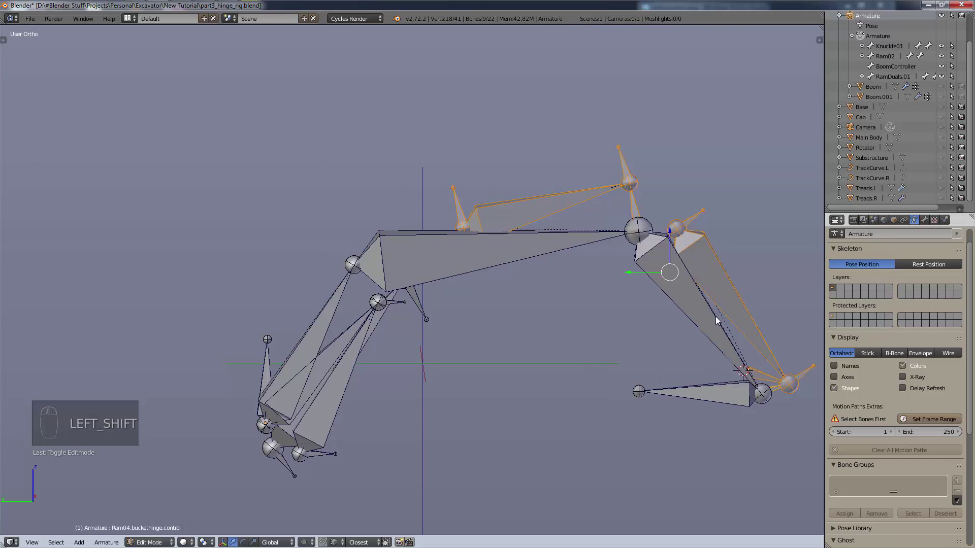
pyautogui.keyDown('shift'); pyautogui.moveTo(441, 365); pyautogui.dragTo(539, 364, button='middle'); pyautogui.keyUp('shift')
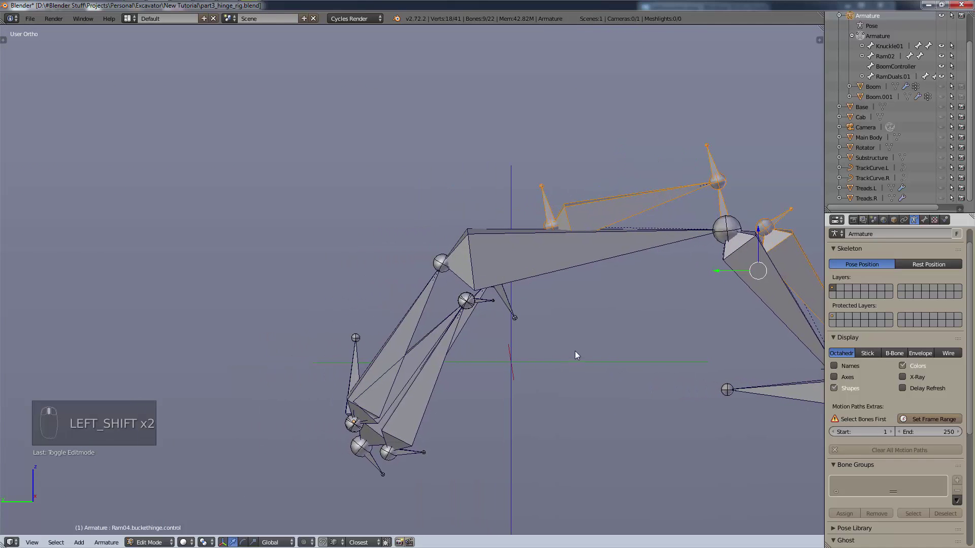
pyautogui.scroll(2, 511, 298)
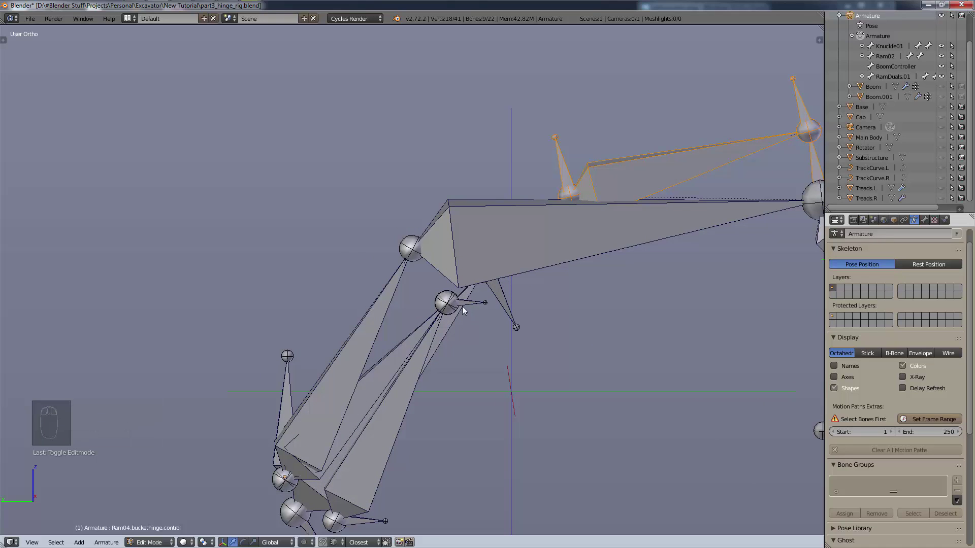
pyautogui.keyDown('shift'); pyautogui.rightClick(447, 305); pyautogui.keyUp('shift')
pyautogui.keyDown('shift'); pyautogui.rightClick(467, 309); pyautogui.keyUp('shift')
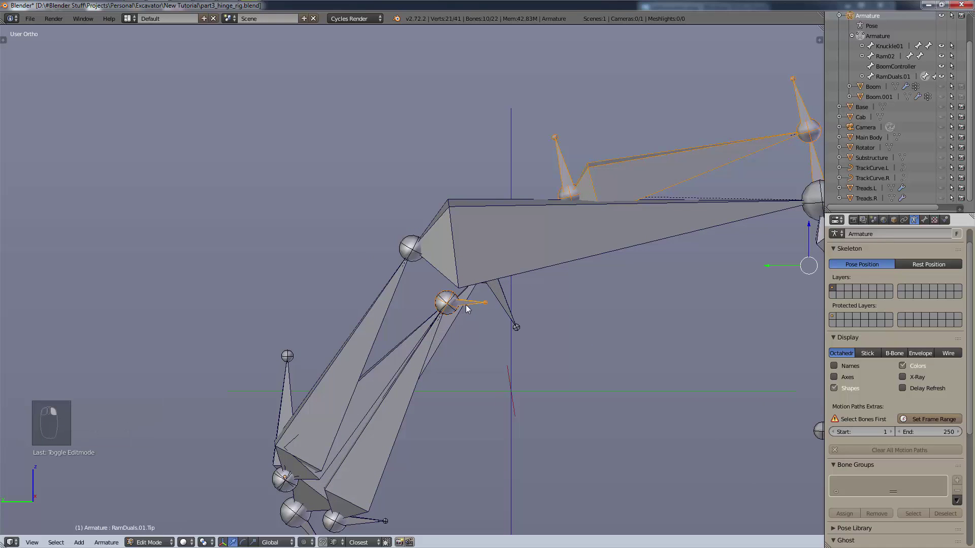
pyautogui.keyDown('shift'); pyautogui.rightClick(402, 395); pyautogui.keyUp('shift')
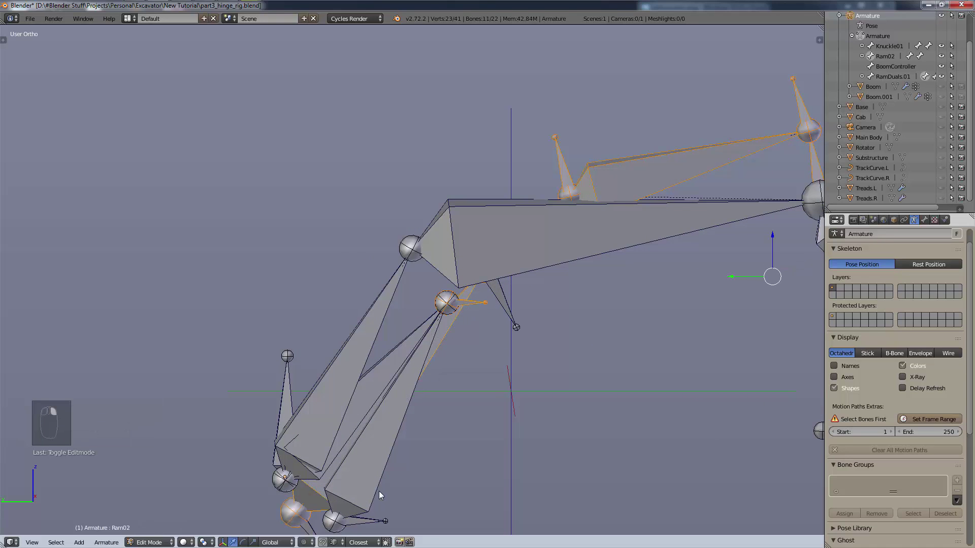
pyautogui.keyDown('shift'); pyautogui.rightClick(319, 487); pyautogui.keyUp('shift')
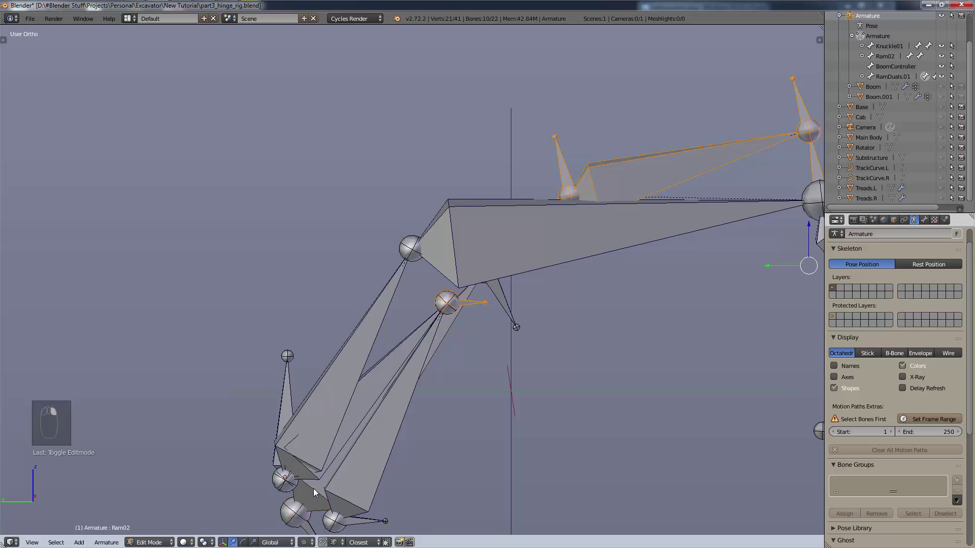
# - Add the dual ram's main bone, RamDuals.01.base and RamDuals01.Control to the selection
pyautogui.moveTo(474, 462); pyautogui.dragTo(417, 253, button='middle')
pyautogui.scroll(3, 412, 410)
pyautogui.keyDown('shift'); pyautogui.rightClick(398, 379); pyautogui.keyUp('shift')
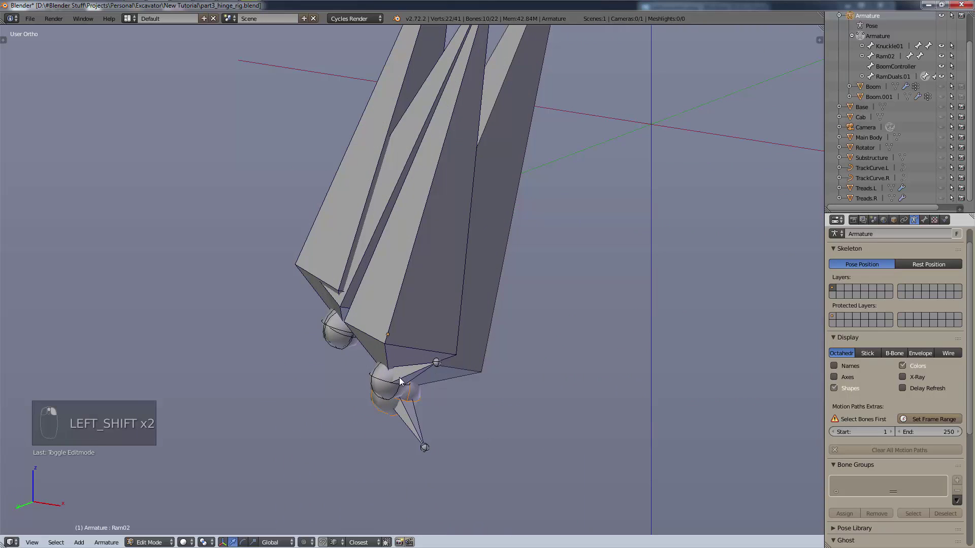
pyautogui.moveTo(400, 377); pyautogui.dragTo(441, 427, button='middle')
pyautogui.keyDown('shift'); pyautogui.rightClick(413, 393); pyautogui.keyUp('shift')
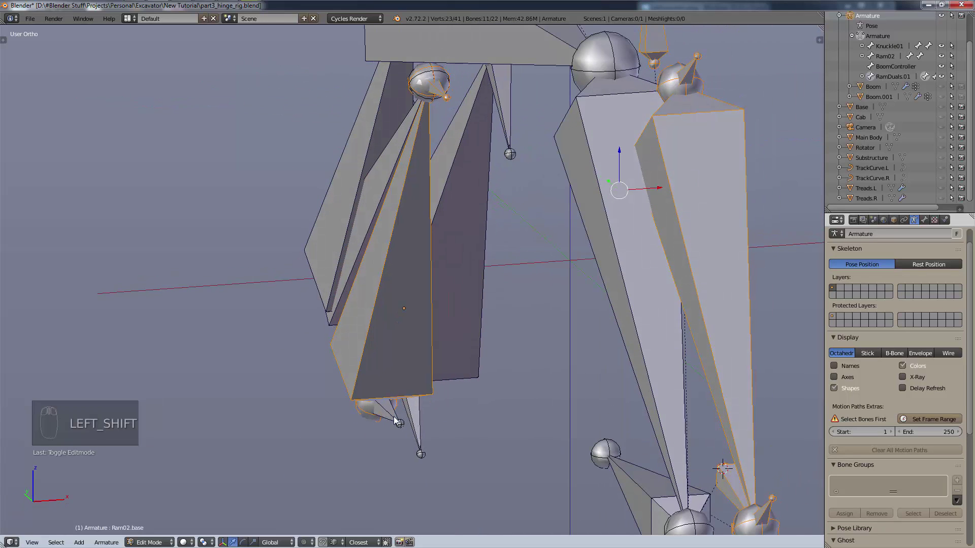
pyautogui.keyDown('shift'); pyautogui.rightClick(401, 422); pyautogui.keyUp('shift')
pyautogui.scroll(-2, 406, 420)
pyautogui.moveTo(455, 292); pyautogui.dragTo(548, 277, button='middle')
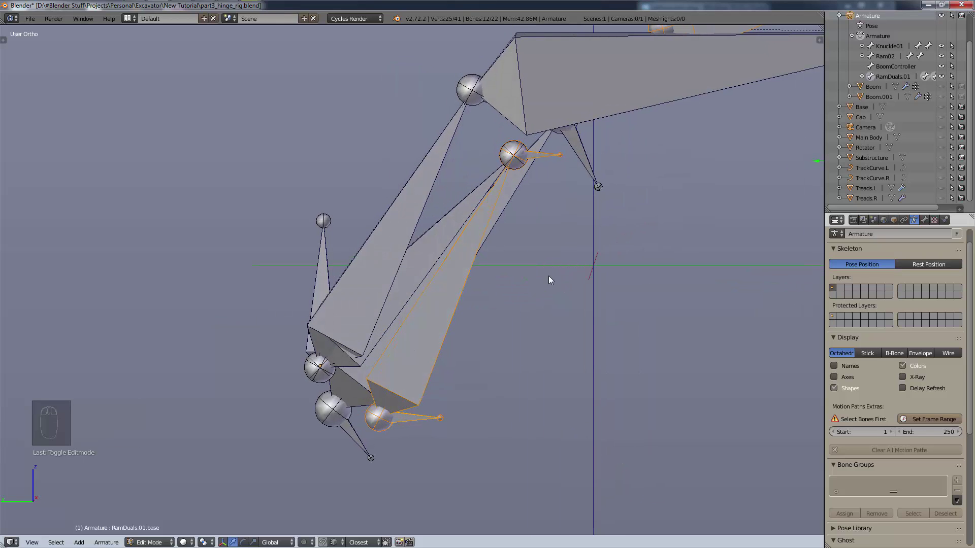
pyautogui.moveTo(446, 272); pyautogui.dragTo(363, 361, button='middle')
pyautogui.keyDown('shift'); pyautogui.rightClick(424, 246); pyautogui.keyUp('shift')
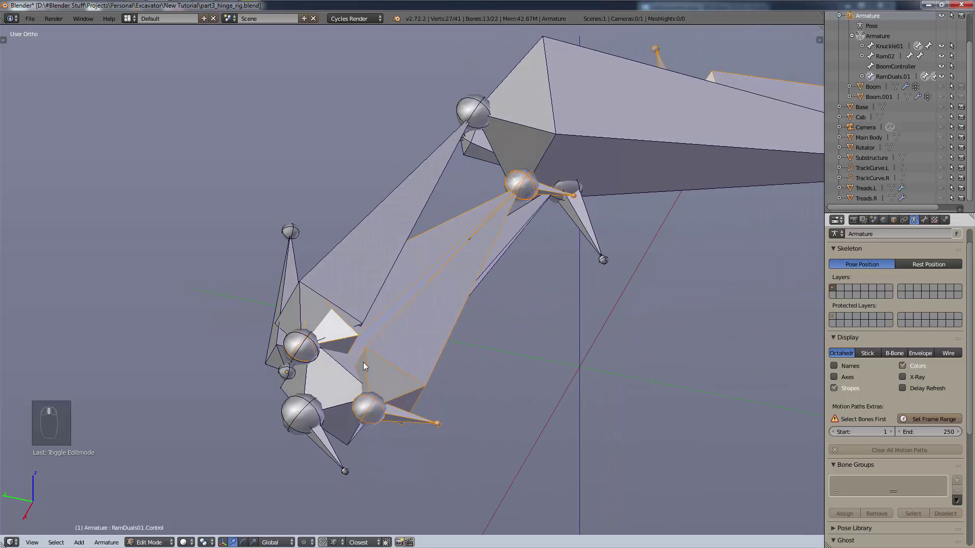
# - Add the Ram02, Ram02.base and Ram02.tip bones to the selection
pyautogui.keyDown('shift'); pyautogui.rightClick(319, 424); pyautogui.keyUp('shift')
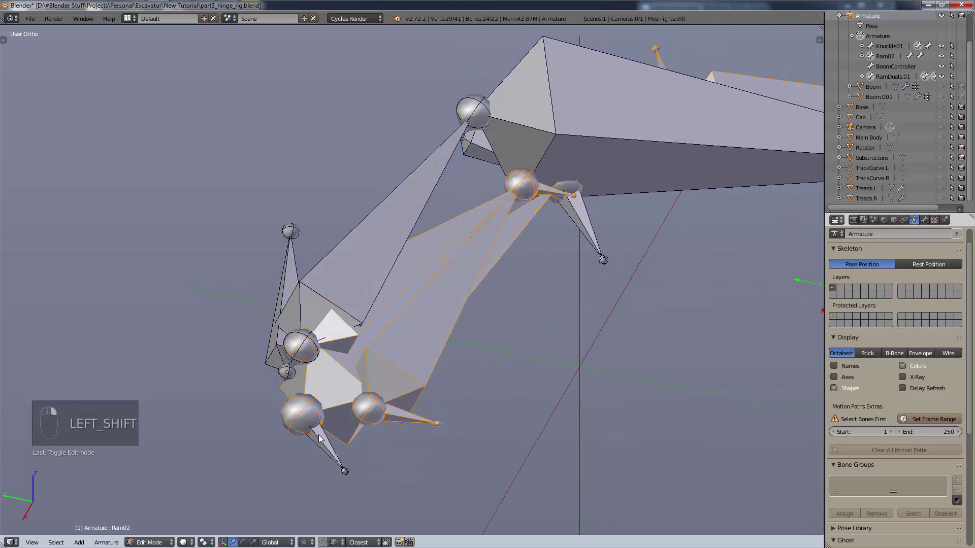
pyautogui.keyDown('shift'); pyautogui.rightClick(320, 437); pyautogui.keyUp('shift')
pyautogui.keyDown('shift'); pyautogui.rightClick(585, 223); pyautogui.keyUp('shift')
# - Add the small Ram02.control bone to the selection, keeping Knuckle02 out of it
pyautogui.moveTo(540, 298); pyautogui.dragTo(424, 127, button='middle')
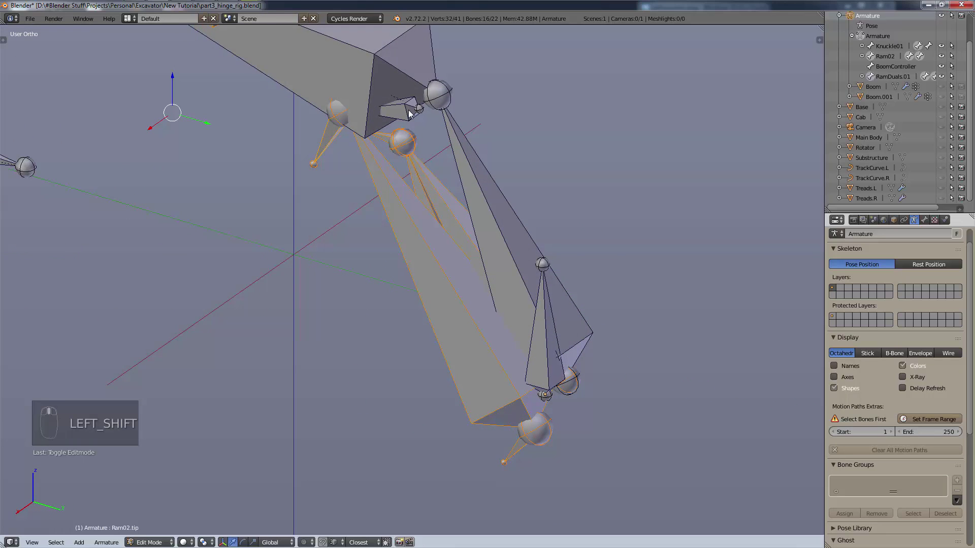
pyautogui.keyDown('shift'); pyautogui.rightClick(410, 112); pyautogui.keyUp('shift')
pyautogui.keyDown('shift'); pyautogui.rightClick(392, 106); pyautogui.keyUp('shift')
pyautogui.keyDown('shift'); pyautogui.rightClick(399, 117); pyautogui.keyUp('shift')
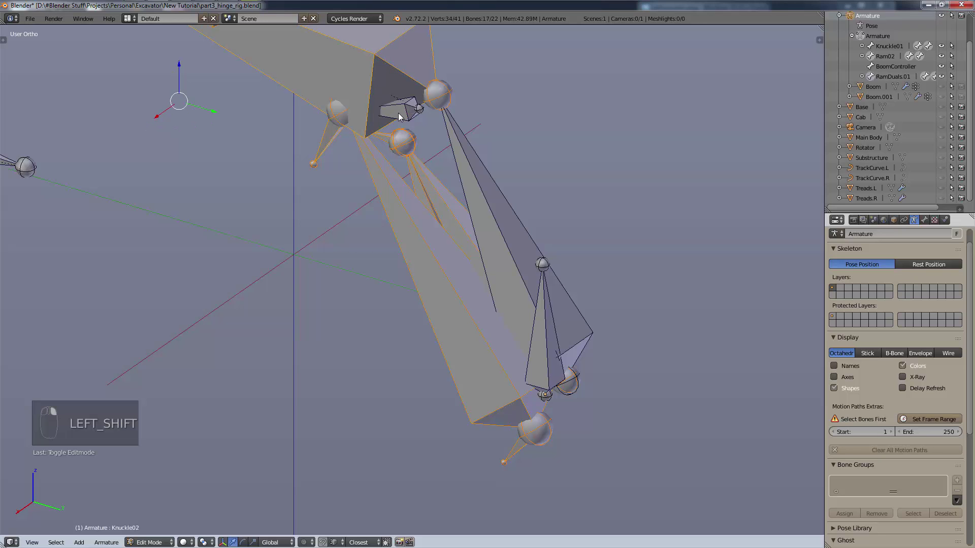
pyautogui.keyDown('shift'); pyautogui.rightClick(373, 68); pyautogui.keyUp('shift')
pyautogui.moveTo(446, 134); pyautogui.dragTo(409, 91, button='middle')
pyautogui.keyDown('shift'); pyautogui.rightClick(451, 73); pyautogui.keyUp('shift')
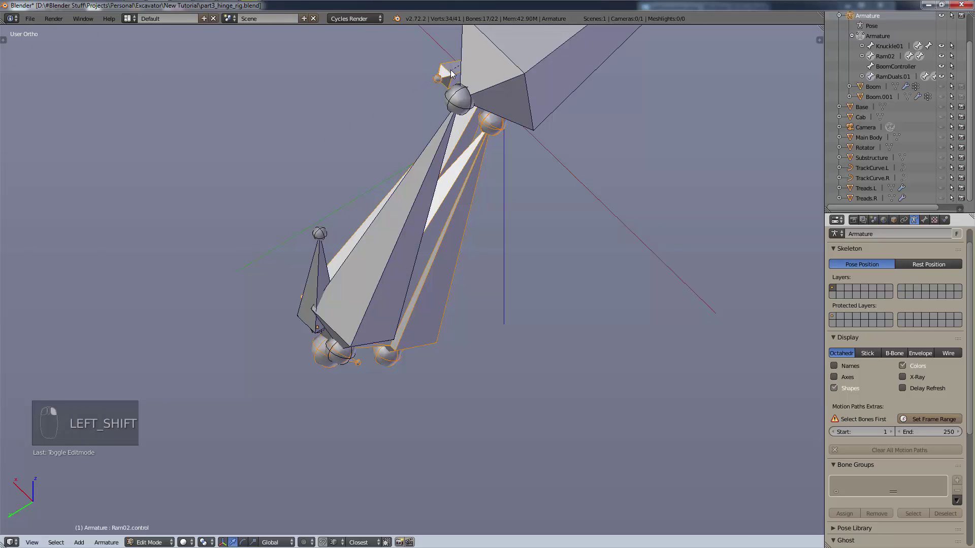
# - Unhide the Boom object and show the whole rig from the left orthographic view
pyautogui.moveTo(491, 159); pyautogui.dragTo(524, 205, button='middle')
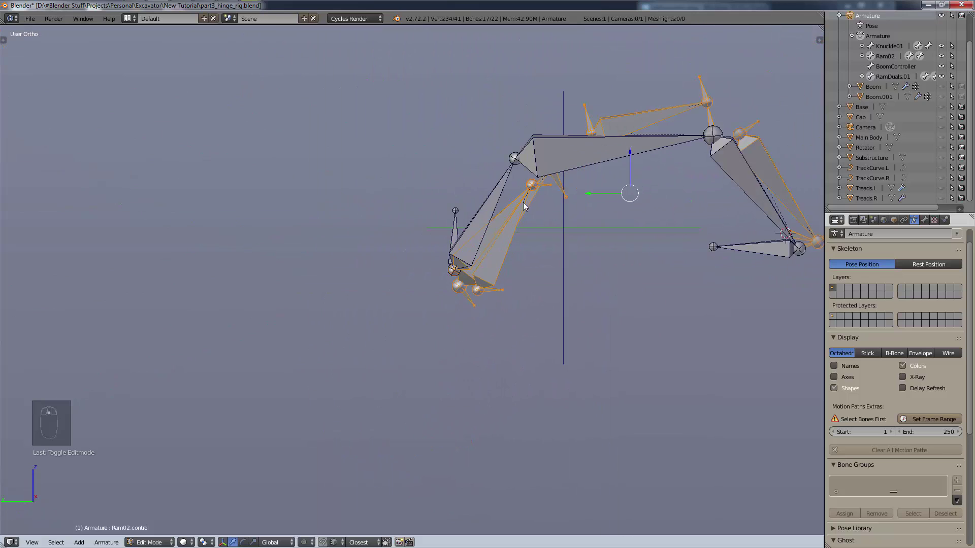
pyautogui.click(941, 87)
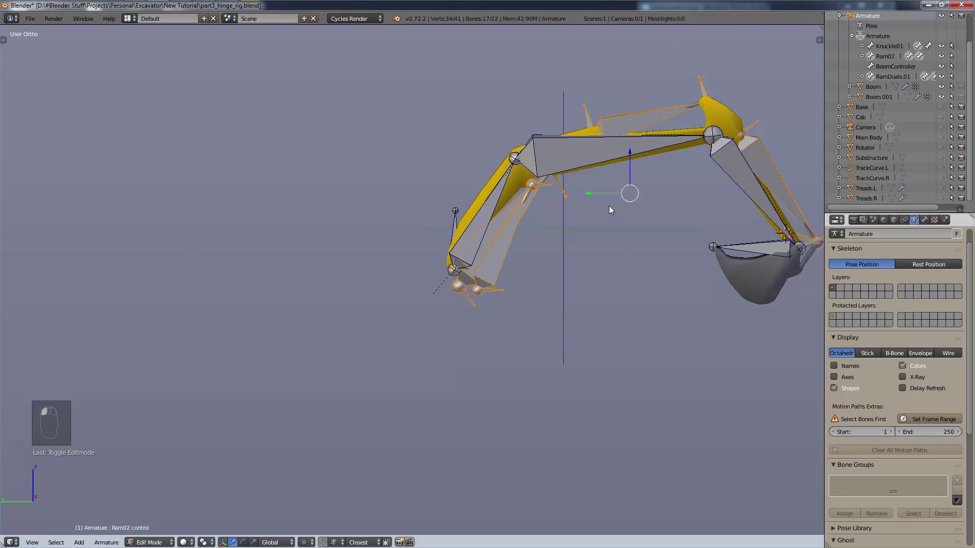
pyautogui.press('ctrl+KP_3')
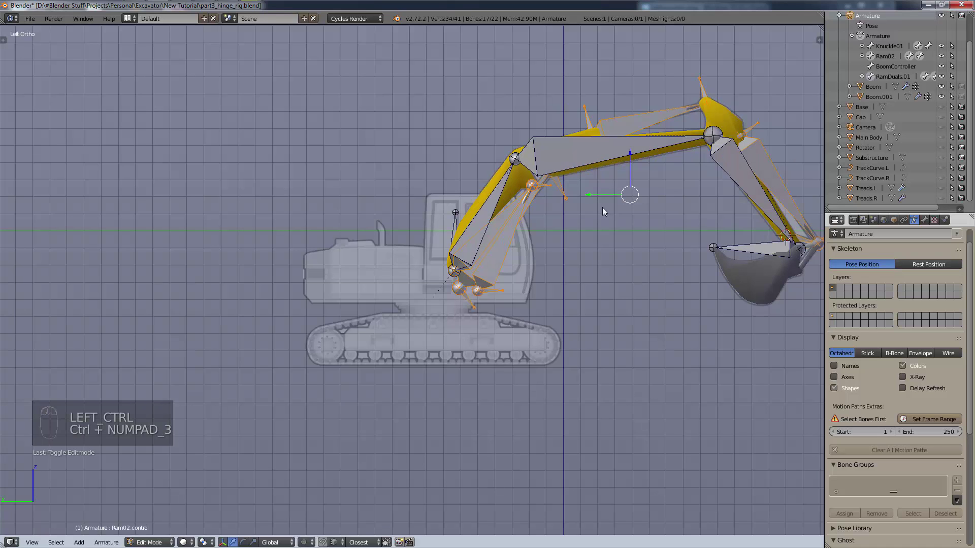
pyautogui.scroll(3, 609, 204)
pyautogui.scroll(-3, 603, 216)
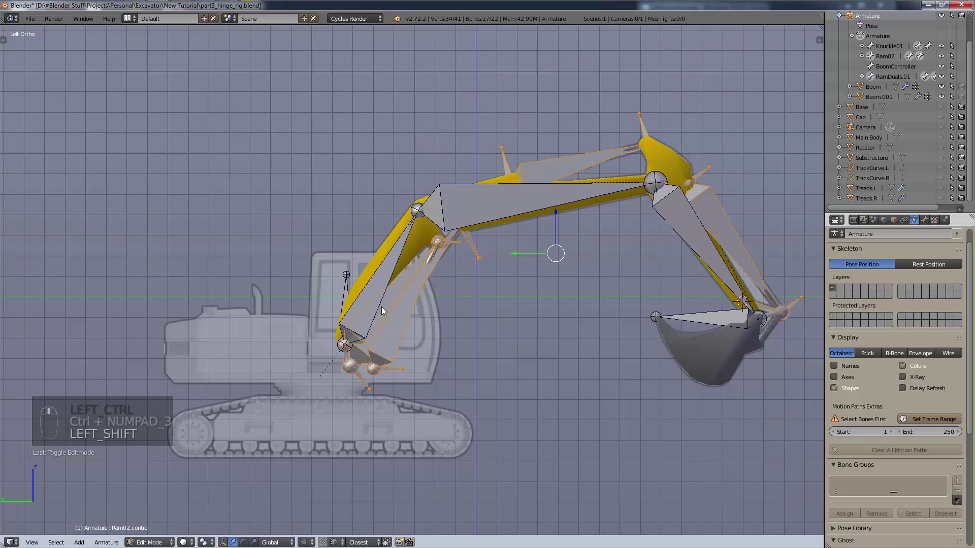
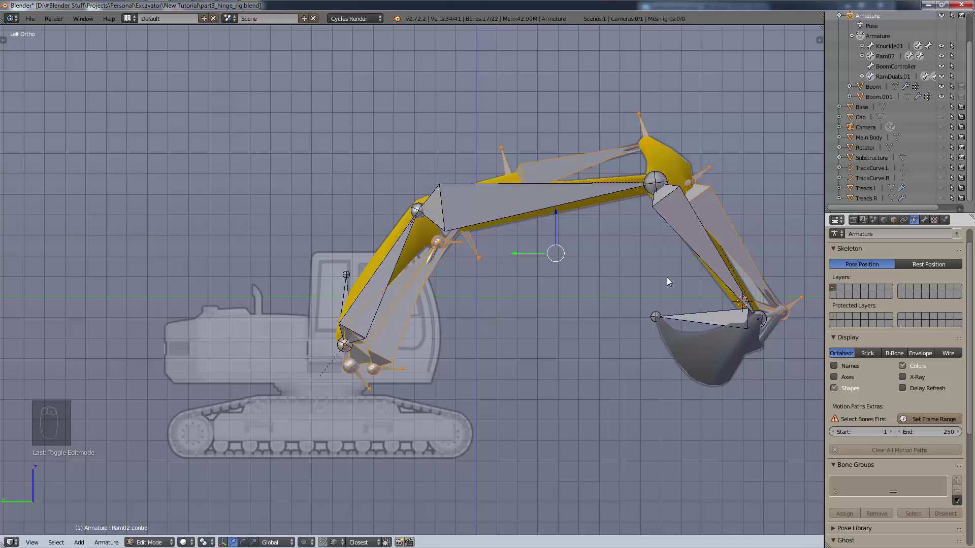
# - Move the selected ram and hinge bones to the second bone layer
pyautogui.press('m')
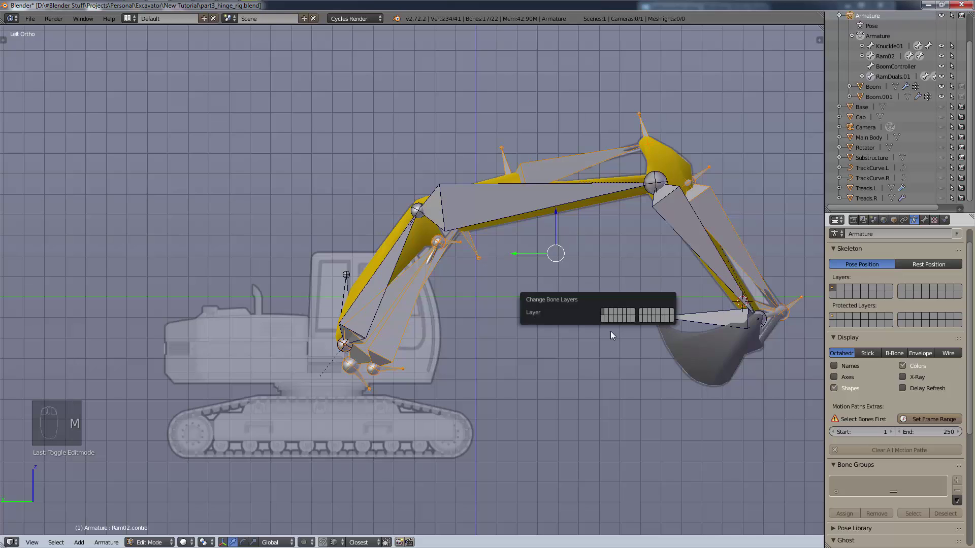
pyautogui.click(607, 315)
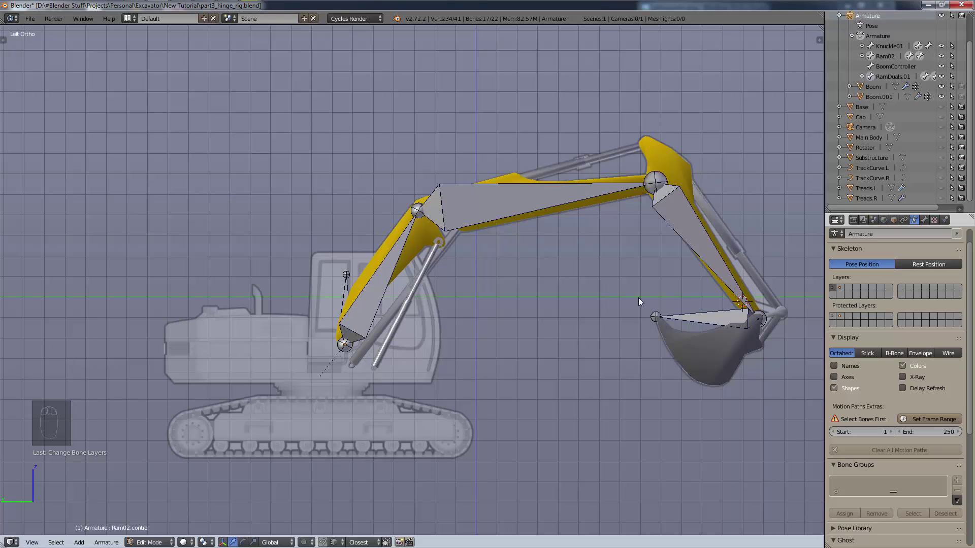
# - Examine which bones remain on the armature's first layer, selecting and deselecting them all
pyautogui.press('a')
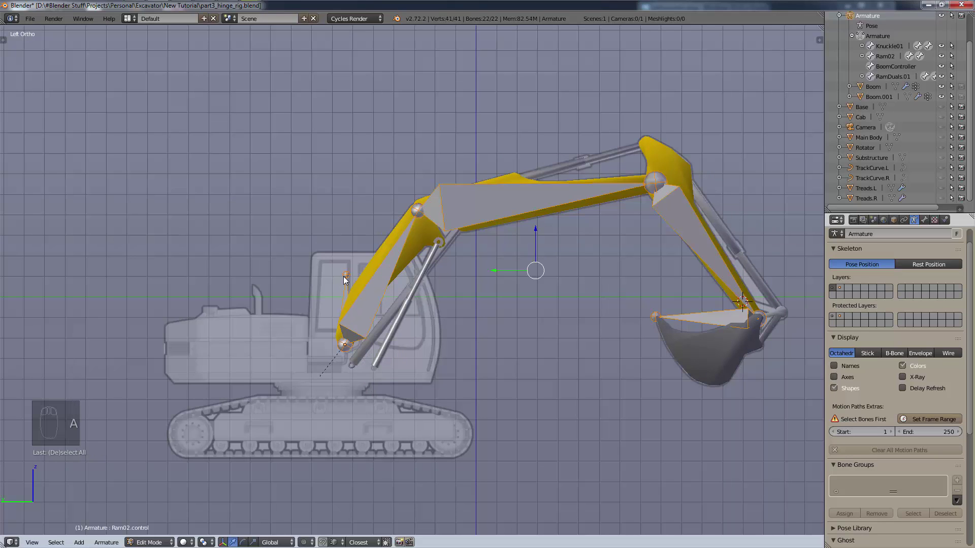
pyautogui.scroll(3, 343, 273)
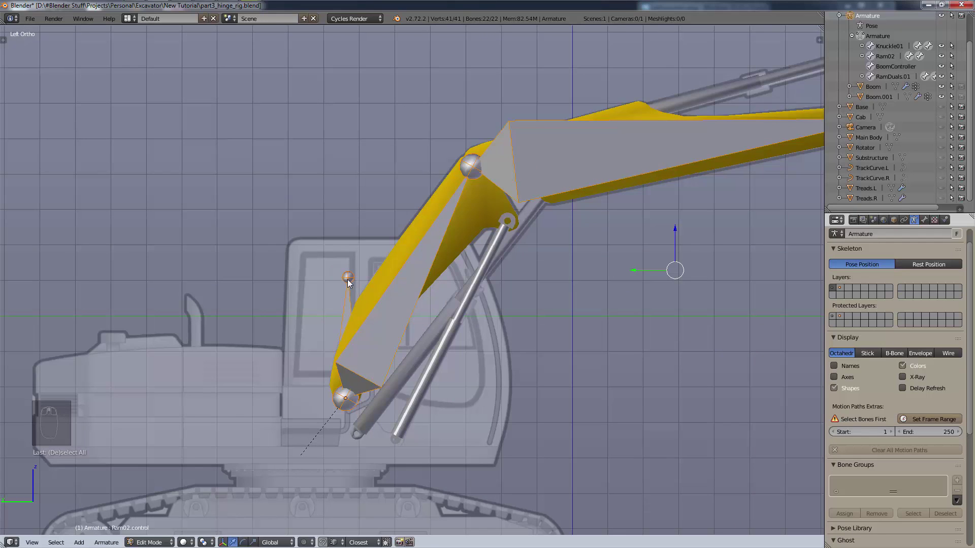
pyautogui.scroll(-5, 351, 288)
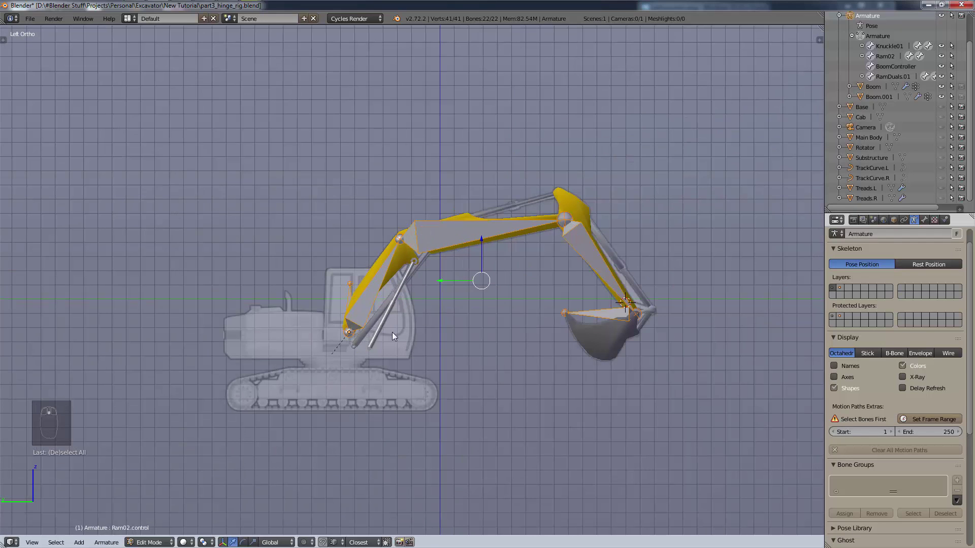
pyautogui.click(831, 290)
pyautogui.keyDown('shift'); pyautogui.click(833, 319); pyautogui.keyUp('shift')
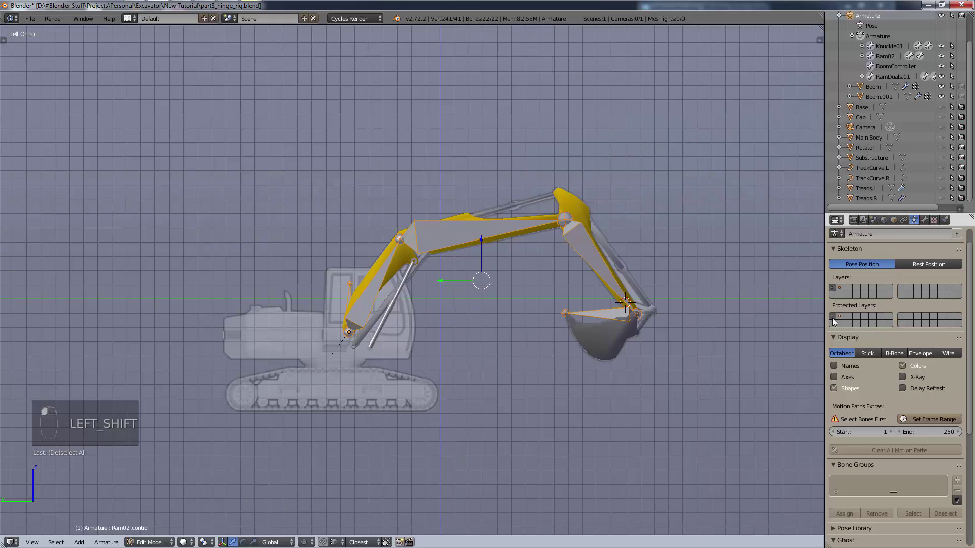
pyautogui.press('a')
pyautogui.press('a')
pyautogui.press('a')
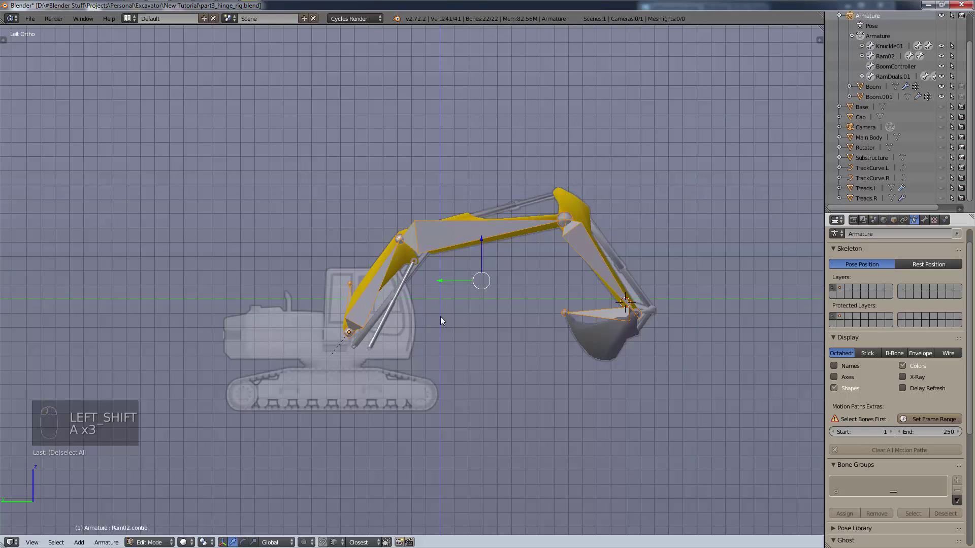
pyautogui.moveTo(457, 310); pyautogui.dragTo(483, 337, button='middle')
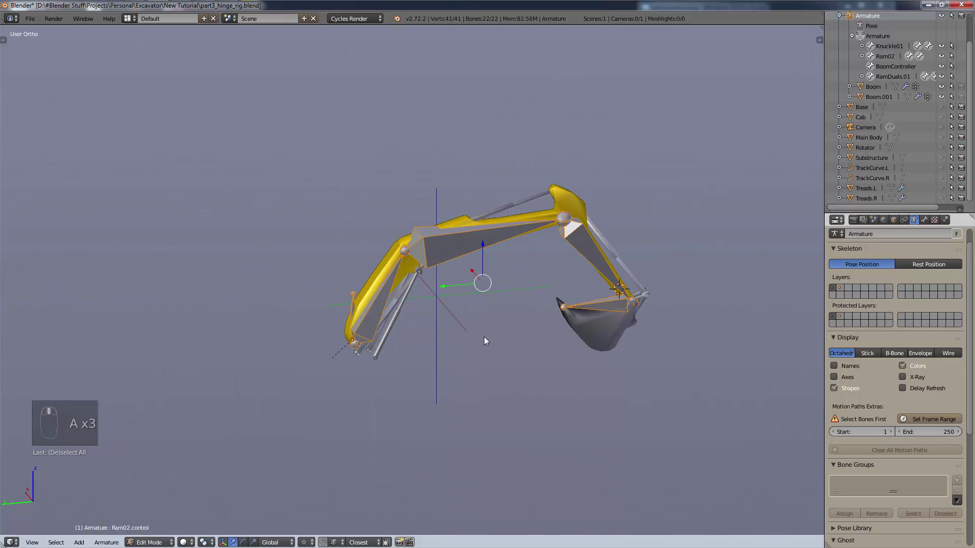
pyautogui.press('a')
pyautogui.press('a')
pyautogui.press('a')
pyautogui.press('a')
pyautogui.scroll(3, 439, 310)
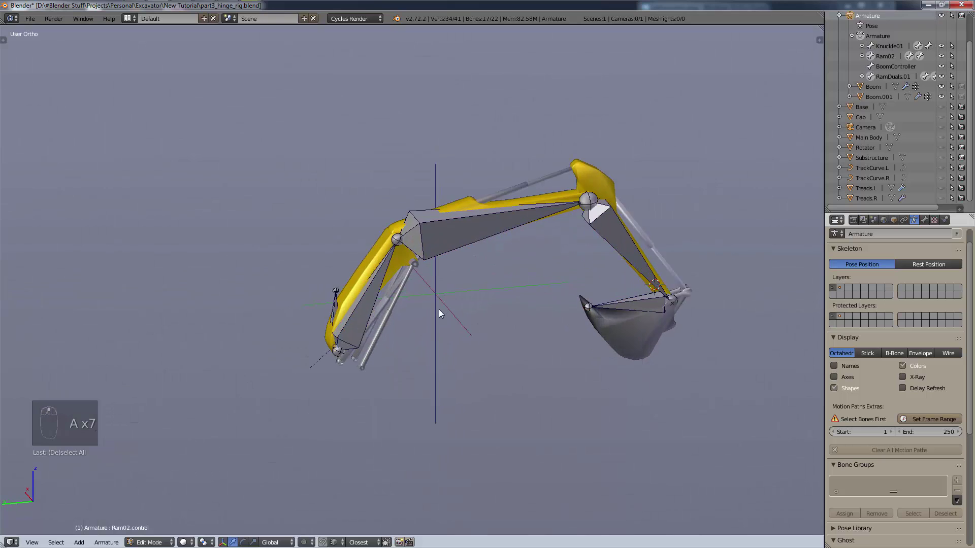
# - Pick out the boom controller bone and the boom's knuckle bones through Knuckle03, and clear the selection
pyautogui.rightClick(352, 311)
pyautogui.keyDown('shift'); pyautogui.rightClick(314, 310); pyautogui.keyUp('shift')
pyautogui.keyDown('shift'); pyautogui.rightClick(484, 226); pyautogui.keyUp('shift')
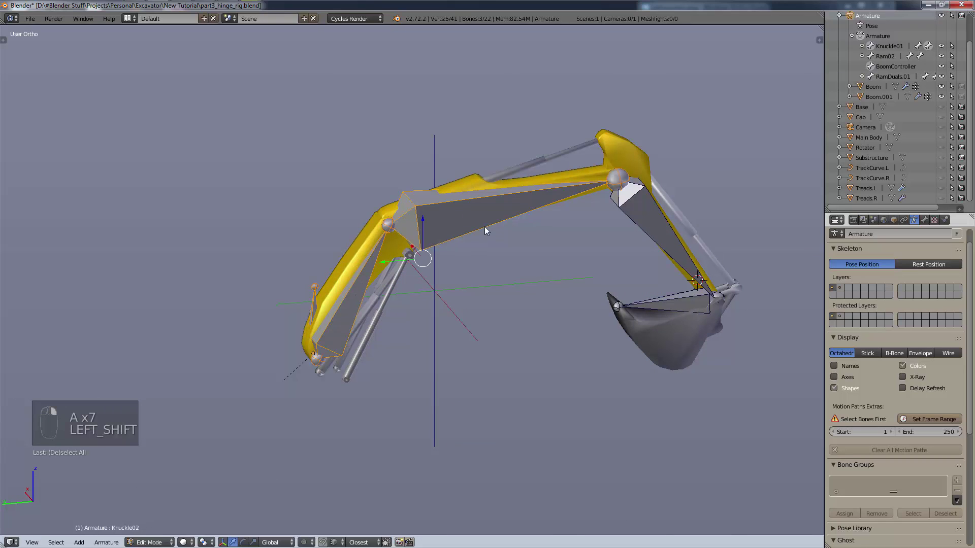
pyautogui.keyDown('shift'); pyautogui.rightClick(653, 219); pyautogui.keyUp('shift')
pyautogui.press('a')
# - Circle-select the five remaining main bones: the boom controller, the three knuckles and the bucket bone
pyautogui.scroll(-5, 686, 264)
pyautogui.press('c')
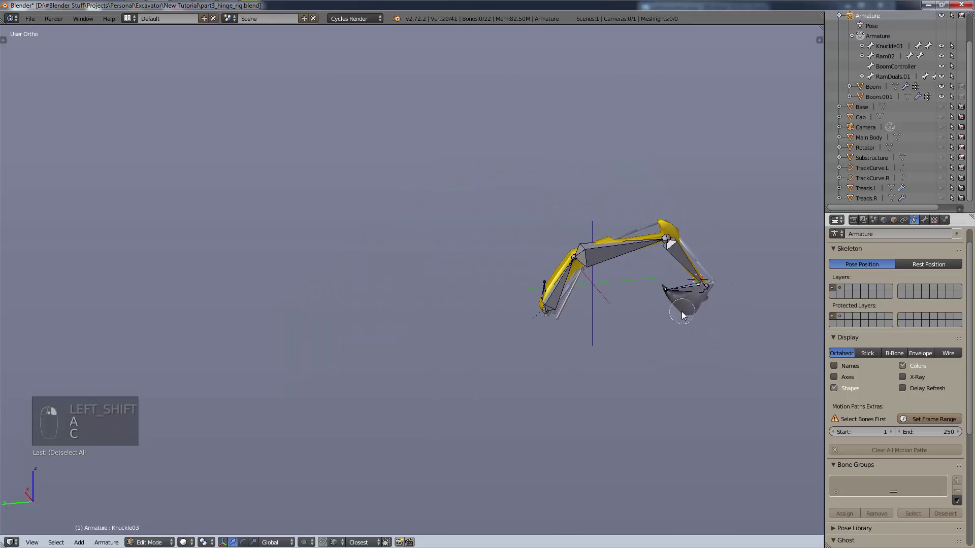
pyautogui.scroll(3, 681, 309)
pyautogui.scroll(-4, 679, 297)
pyautogui.moveTo(678, 297)
pyautogui.mouseDown()
pyautogui.moveTo(614, 213)
pyautogui.moveTo(548, 287)
pyautogui.moveTo(610, 298)
pyautogui.mouseUp()
pyautogui.rightClick(589, 310)
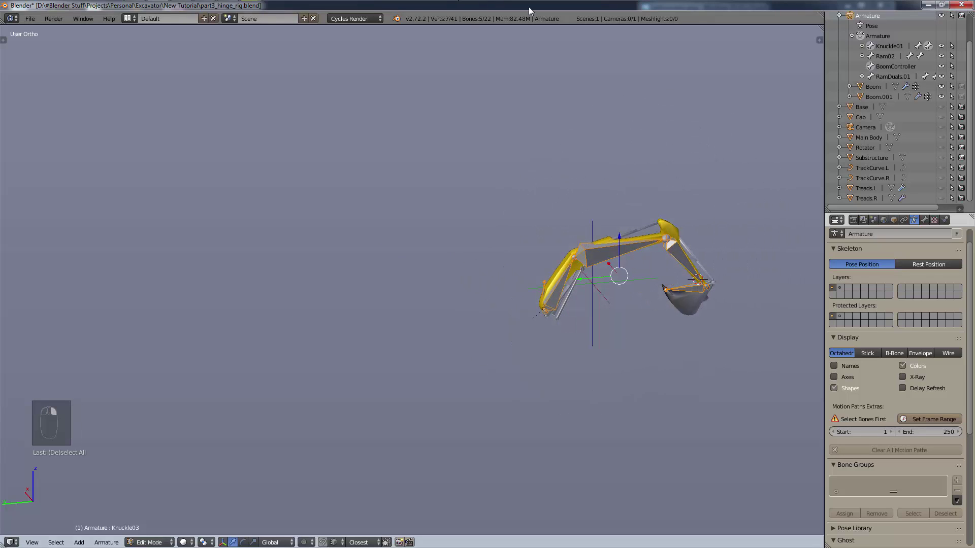
pyautogui.scroll(3, 672, 263)
pyautogui.moveTo(730, 313); pyautogui.dragTo(615, 309, button='middle')
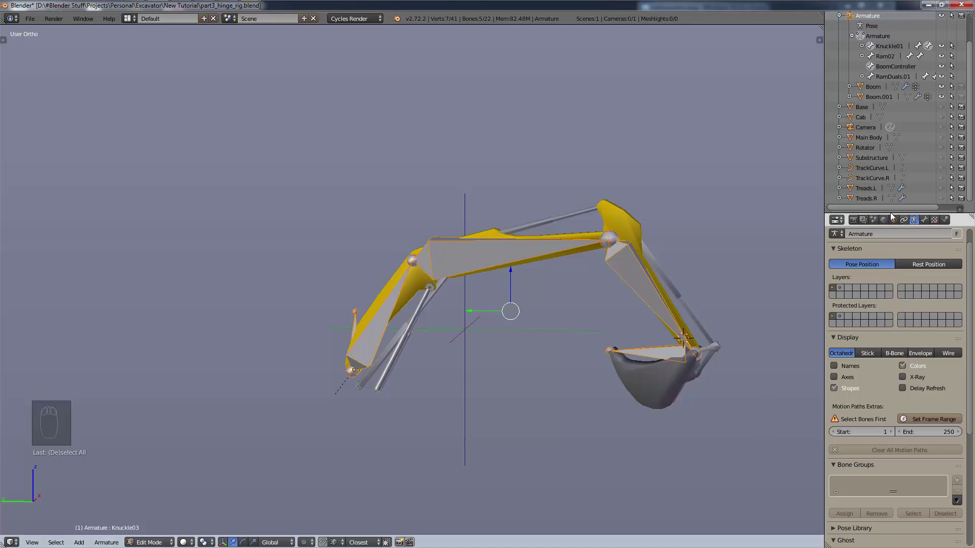
# - Check the bones on the armature's second layer, return to the first layer, and set the bone display to Stick
pyautogui.click(840, 288)
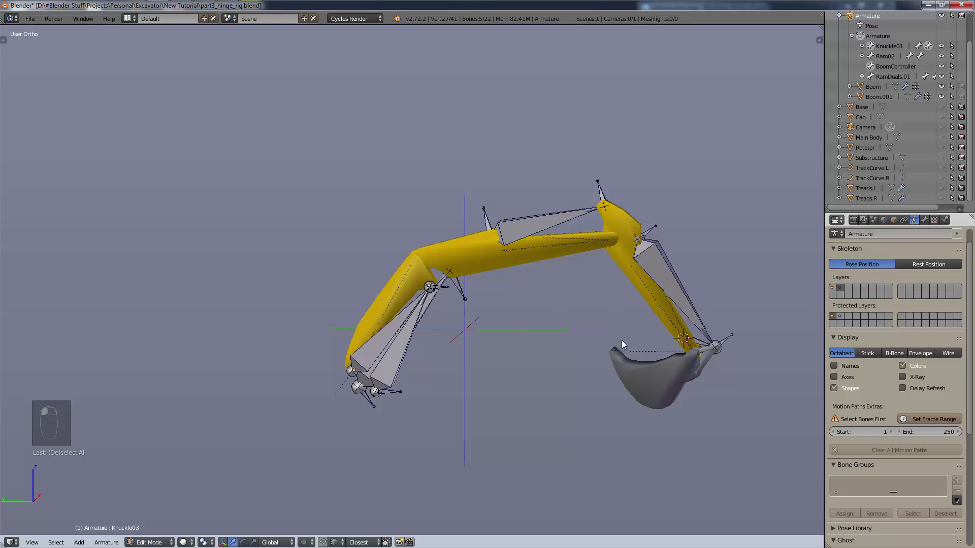
pyautogui.click(834, 288)
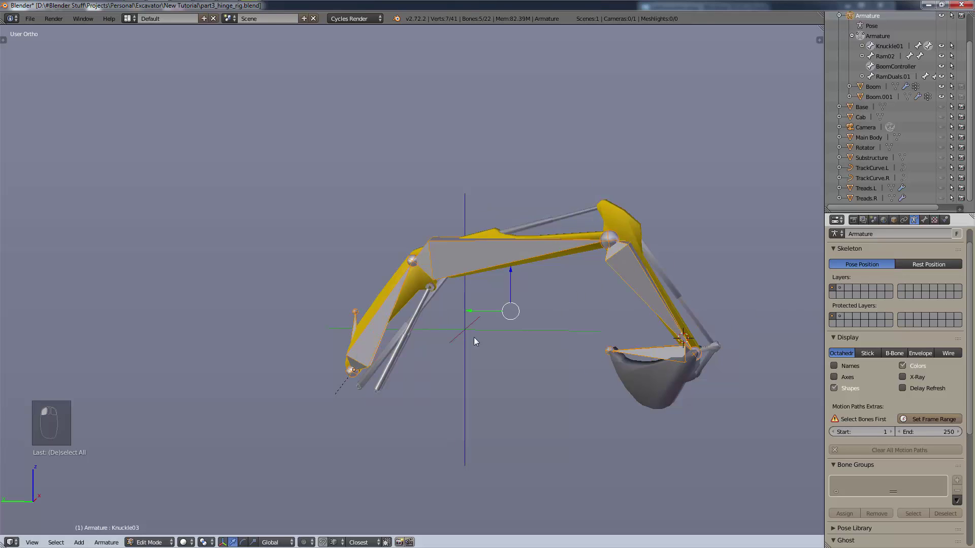
pyautogui.click(867, 353)
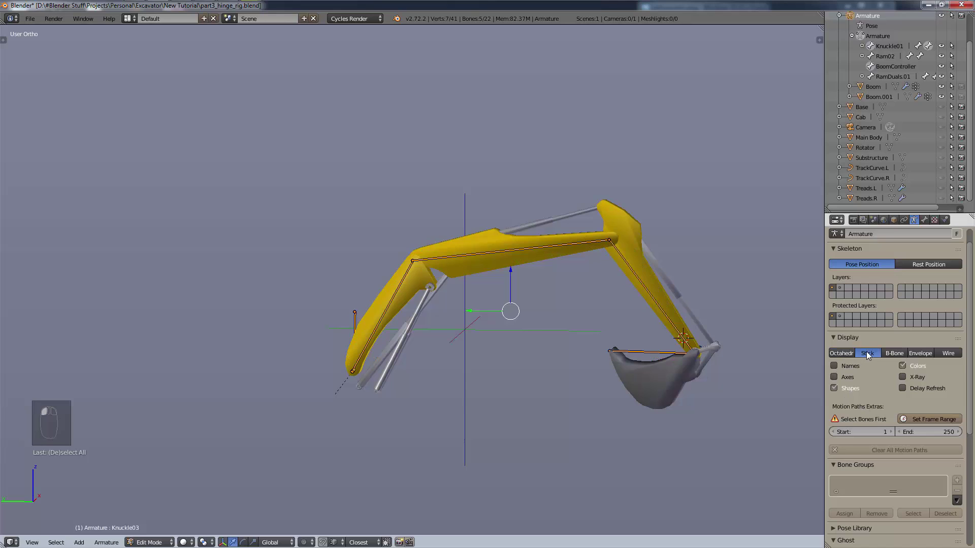
# - Switch the armature to Object Mode and unhide all the excavator's objects
pyautogui.press('KP_3')
pyautogui.press('ctrl+KP_3')
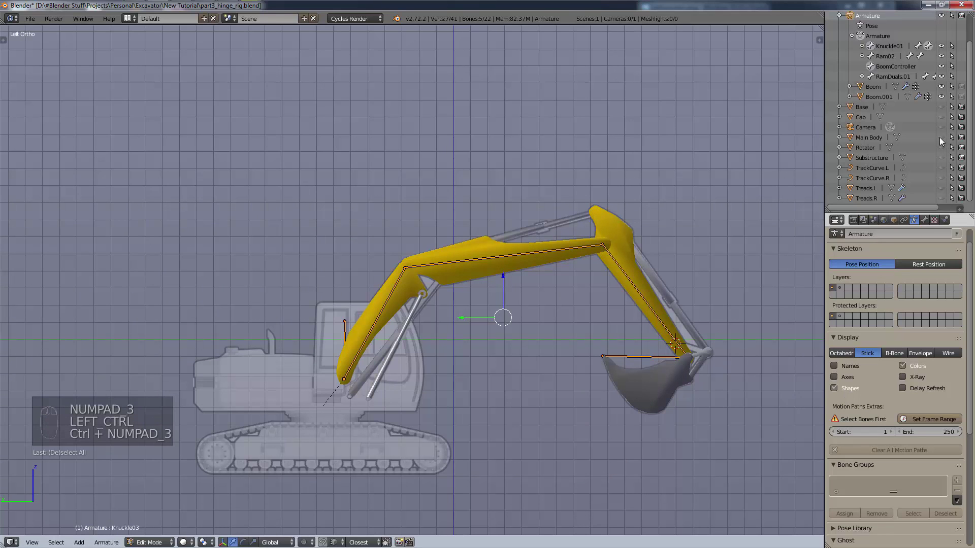
pyautogui.hotkey('alt', 'h')
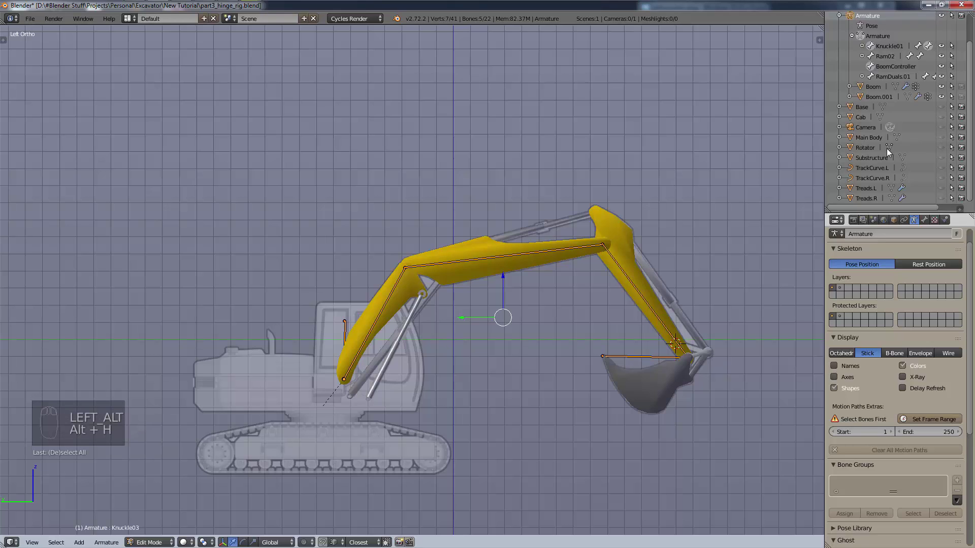
pyautogui.hotkey('alt', 'h')
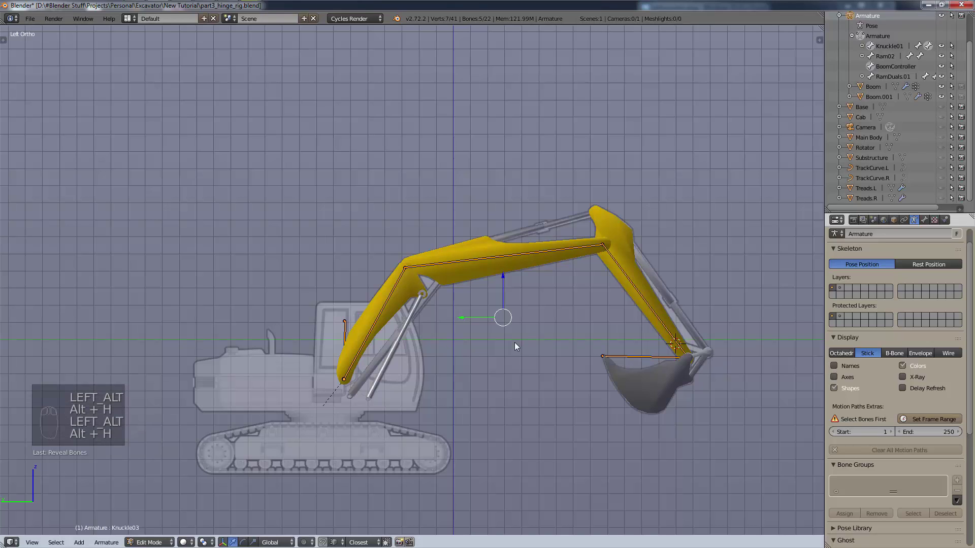
pyautogui.hotkey('ctrl', 'h')
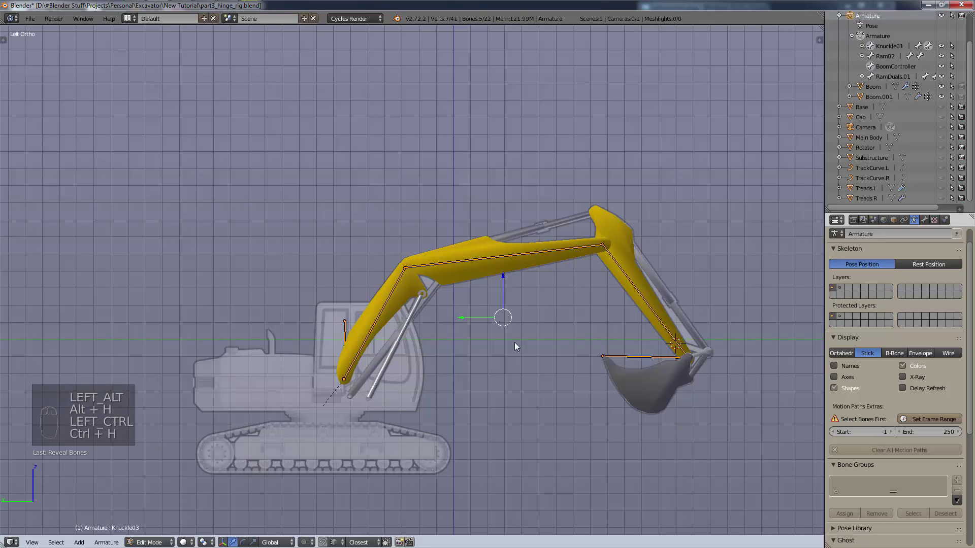
pyautogui.click(146, 543)
pyautogui.click(153, 518)
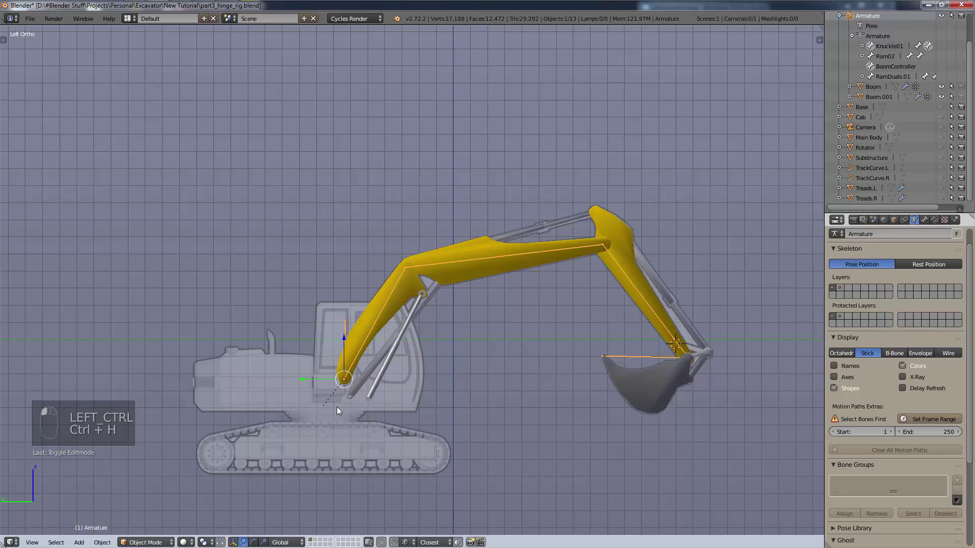
pyautogui.hotkey('alt', 'h')
pyautogui.moveTo(379, 377); pyautogui.dragTo(552, 318, button='middle')
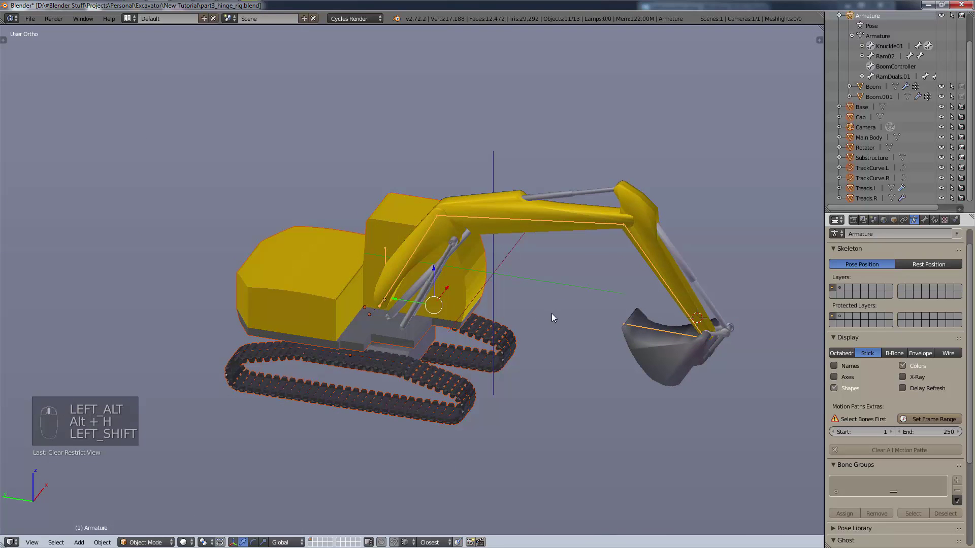
pyautogui.scroll(2, 551, 312)
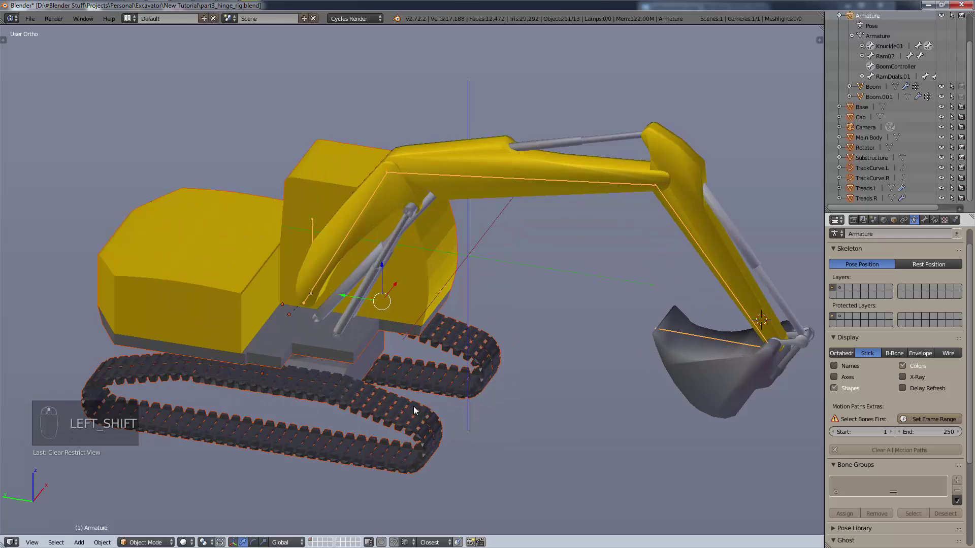
# - Select the Rotator object beneath the cab and examine how it sits between the body and the treads
pyautogui.moveTo(400, 406); pyautogui.dragTo(360, 370, button='middle')
pyautogui.scroll(3, 322, 355)
pyautogui.rightClick(322, 334)
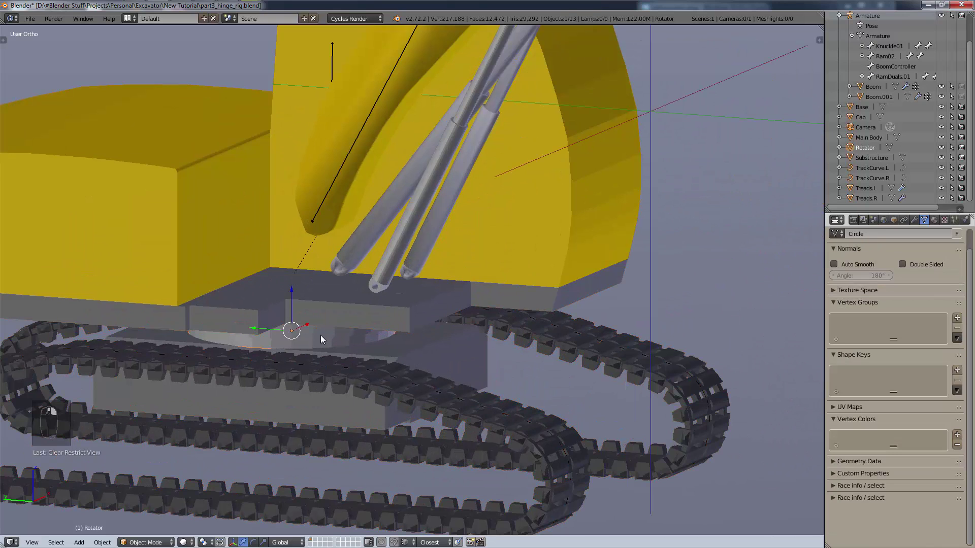
pyautogui.scroll(-5, 316, 338)
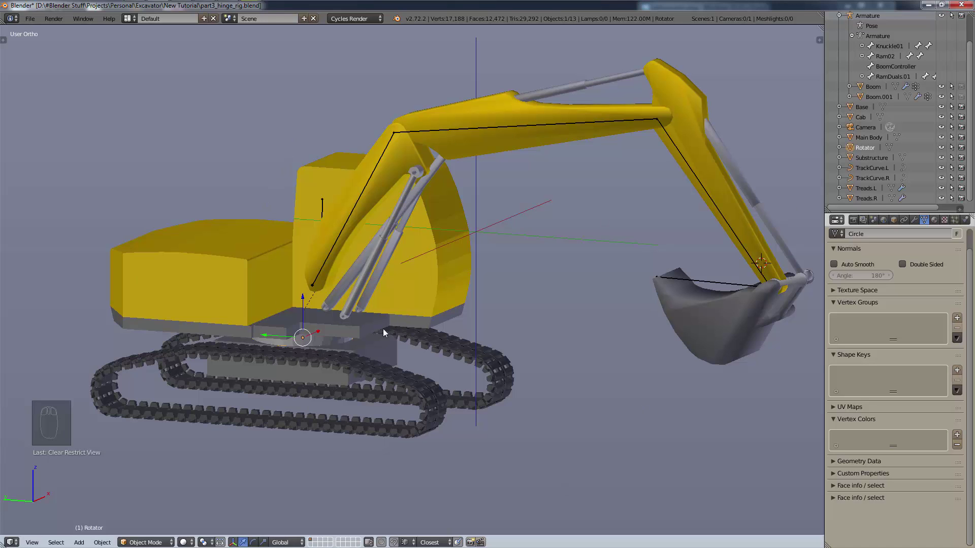
pyautogui.scroll(4, 349, 405)
pyautogui.scroll(-4, 336, 402)
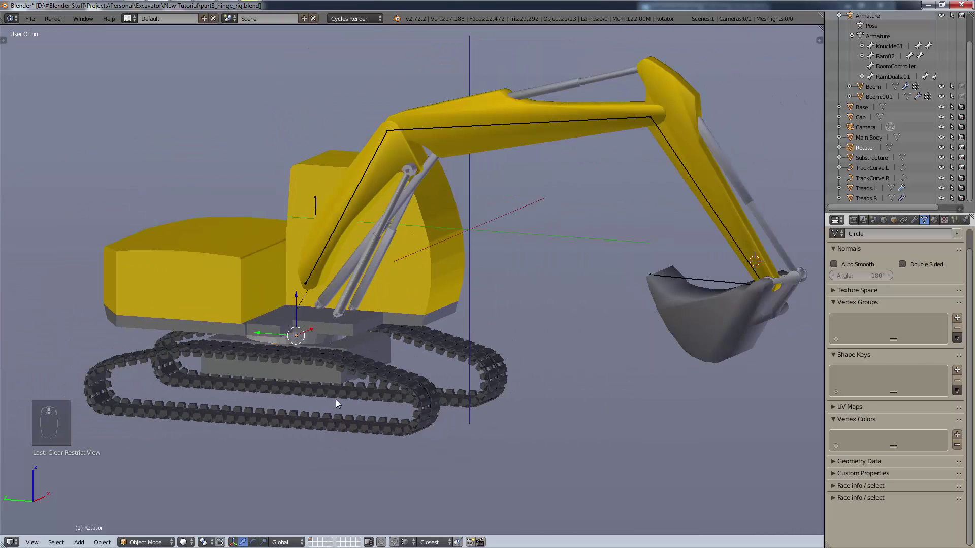
# - Try moving the right tread, Treads.R, along the global Y axis
pyautogui.rightClick(270, 354)
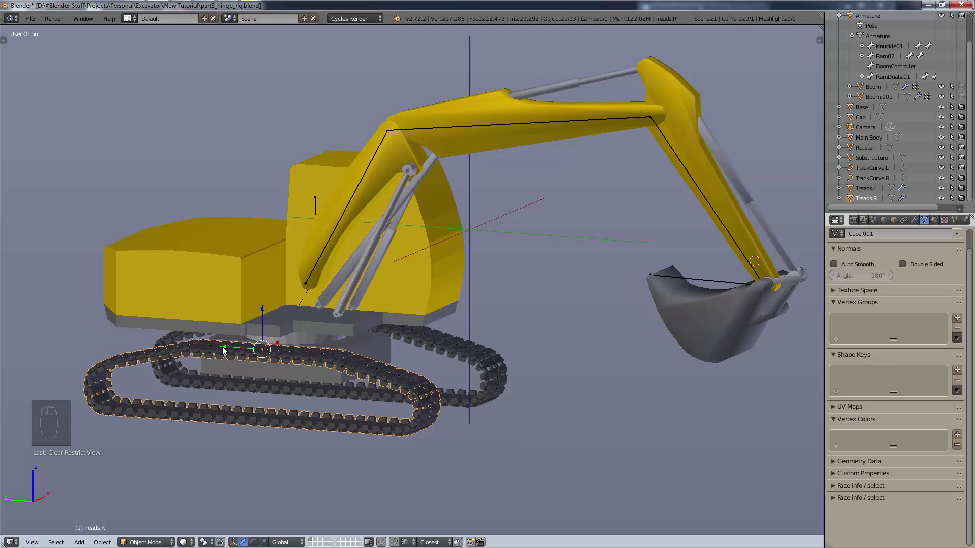
pyautogui.press('g')
pyautogui.press('y')
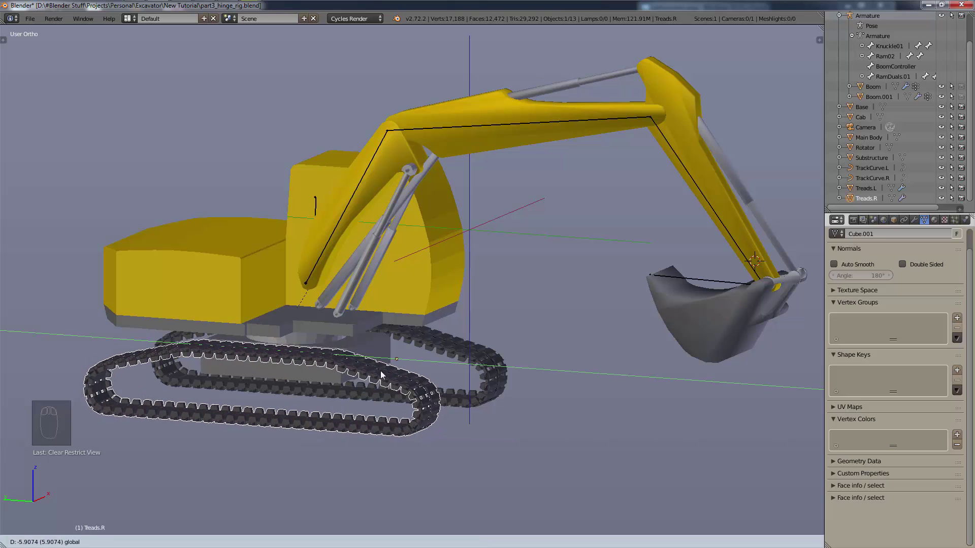
pyautogui.click(603, 450)
# - Show the excavator from the left orthographic view and put the armature into Edit Mode
pyautogui.moveTo(488, 301); pyautogui.dragTo(438, 329, button='middle')
pyautogui.press('shift+KP_3')
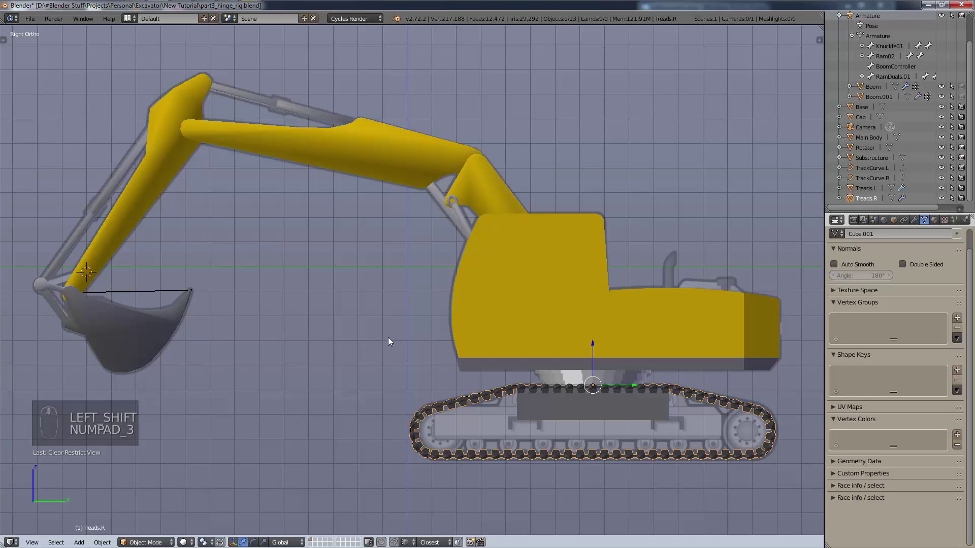
pyautogui.press('ctrl+KP_3')
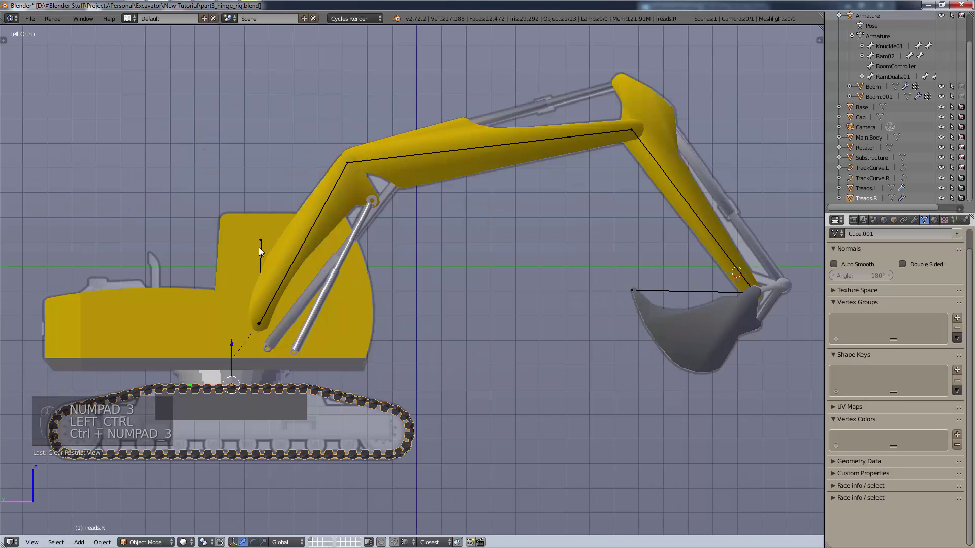
pyautogui.rightClick(260, 252)
pyautogui.scroll(2, 428, 306)
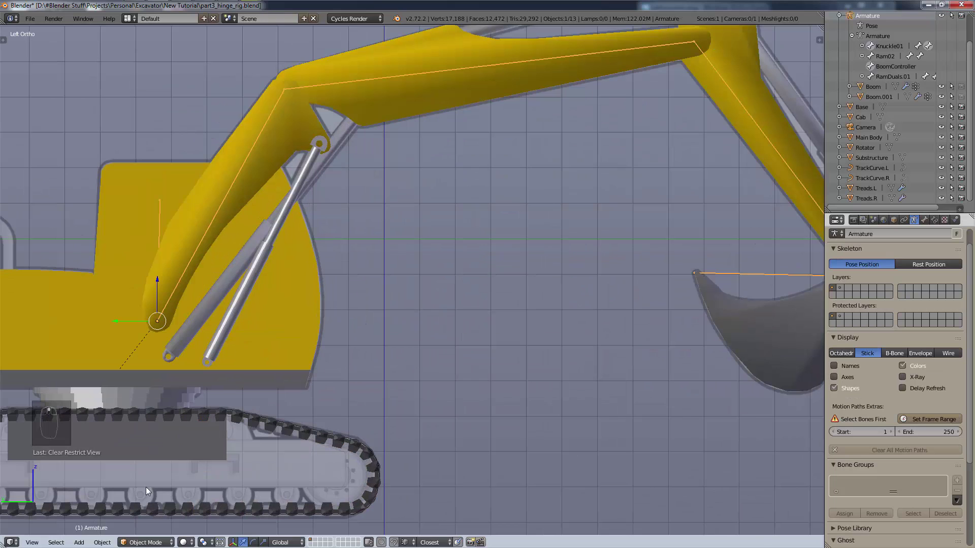
pyautogui.click(147, 542)
pyautogui.click(148, 519)
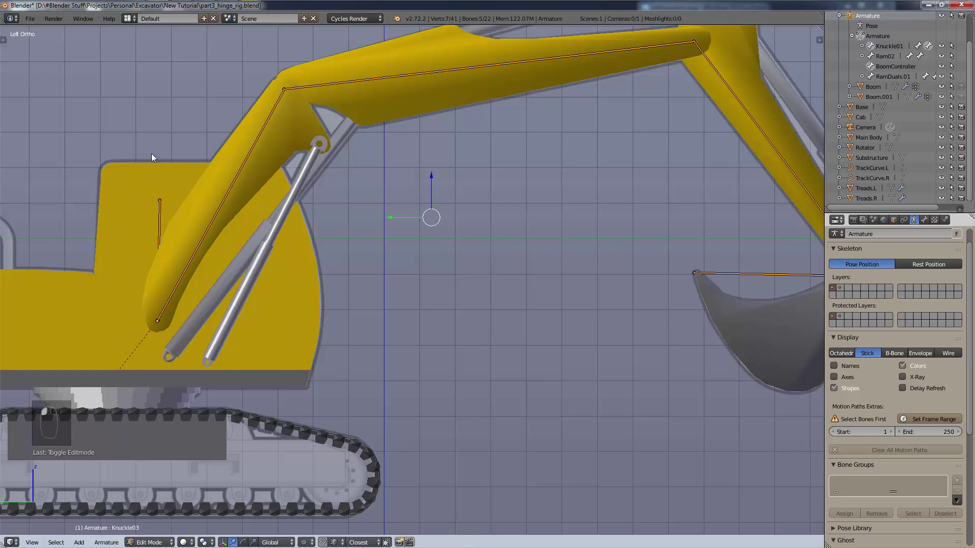
# - Try rotating the BoomController bone in the armature's Edit Mode
pyautogui.rightClick(159, 206)
pyautogui.scroll(-3, 279, 260)
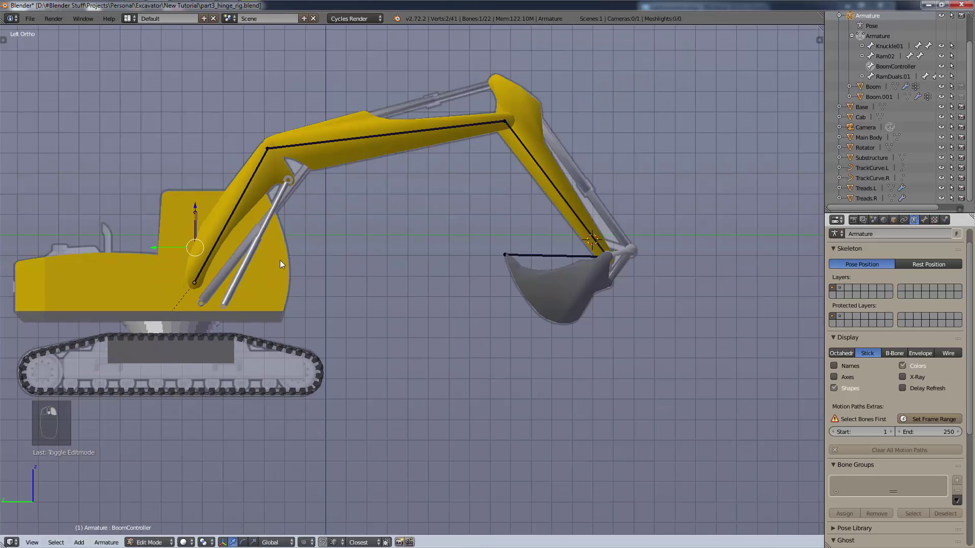
pyautogui.press('r')
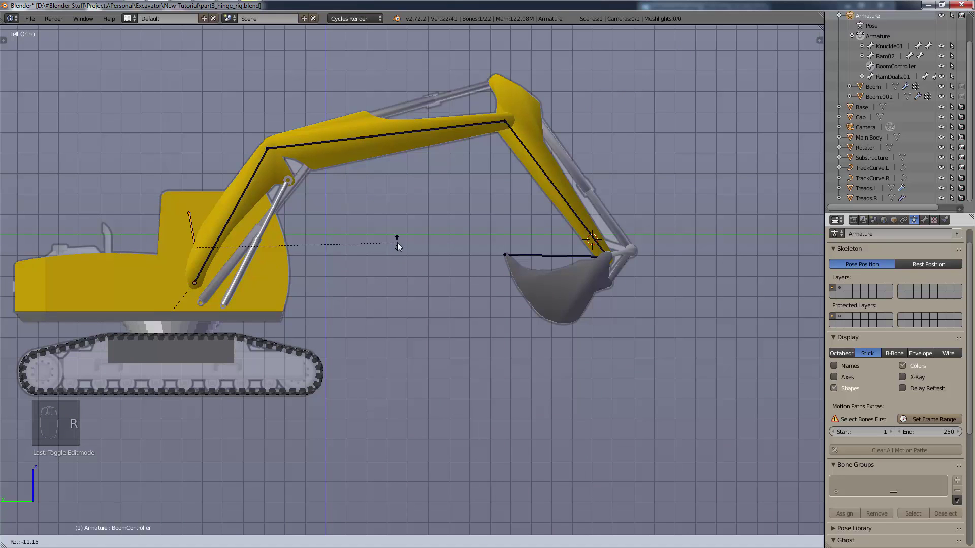
pyautogui.click(397, 329)
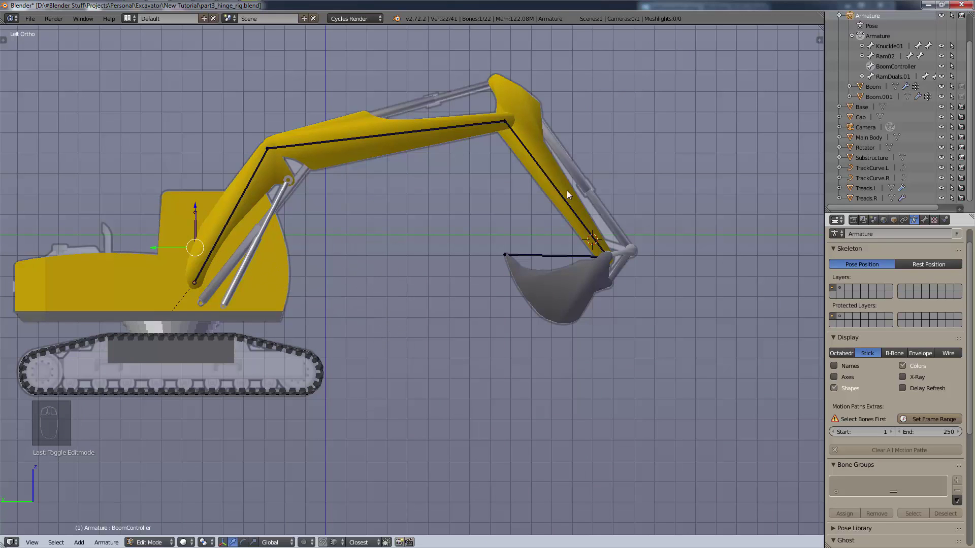
# - Join the Boom.001 object into the Boom object
pyautogui.keyDown('shift'); pyautogui.moveTo(409, 215); pyautogui.dragTo(425, 314, button='middle'); pyautogui.keyUp('shift')
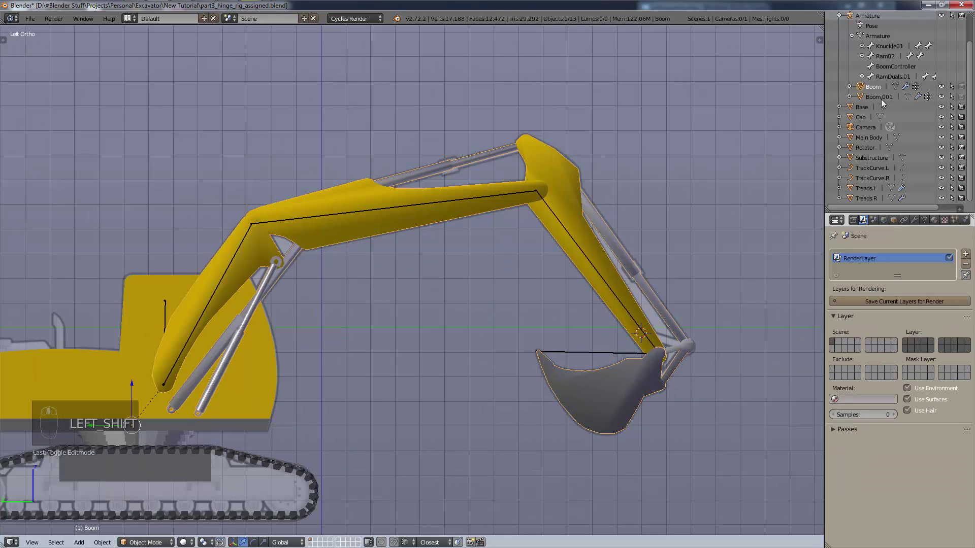
pyautogui.click(881, 98)
pyautogui.keyDown('shift'); pyautogui.click(874, 87); pyautogui.keyUp('shift')
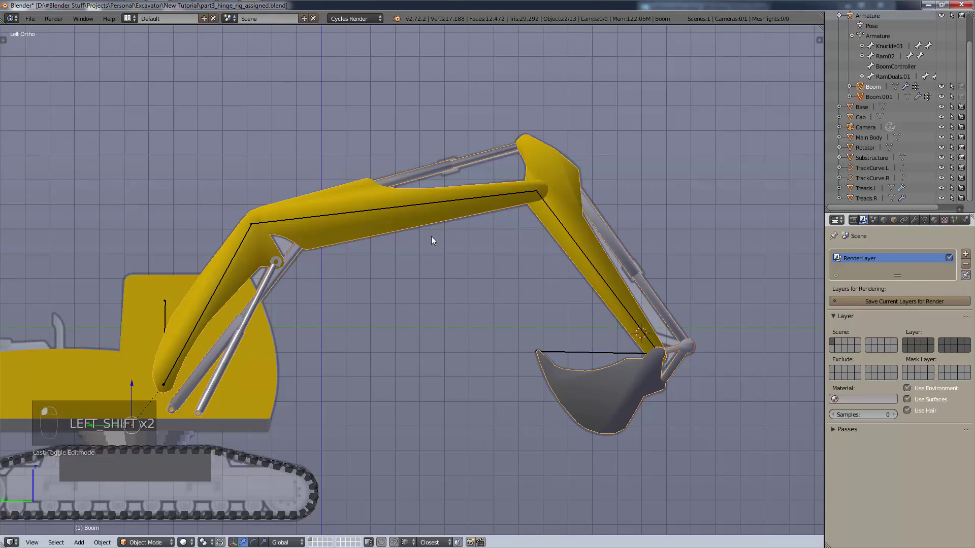
pyautogui.hotkey('ctrl', 'j')
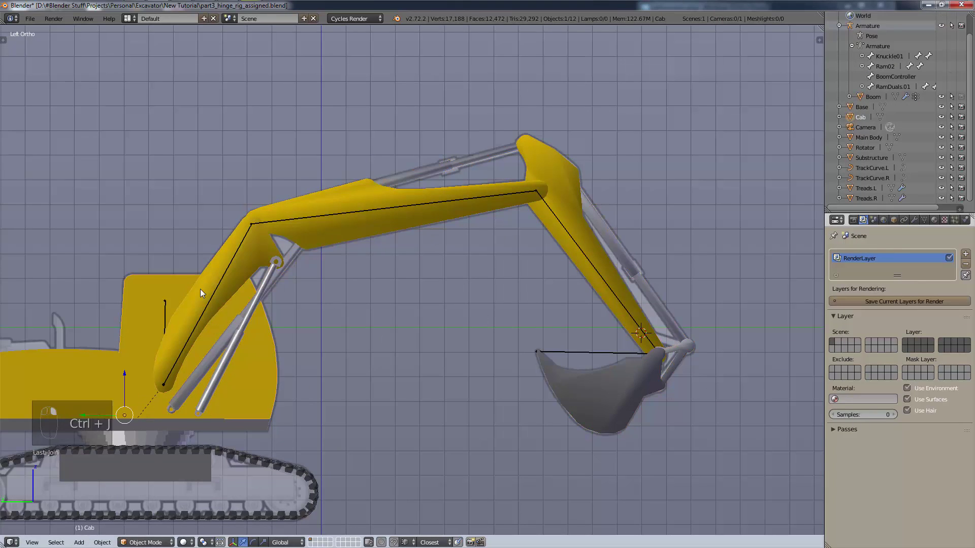
# - Put the armature into Pose Mode and rotate the Bucket bone about -40° to test the joined mesh
pyautogui.rightClick(212, 299)
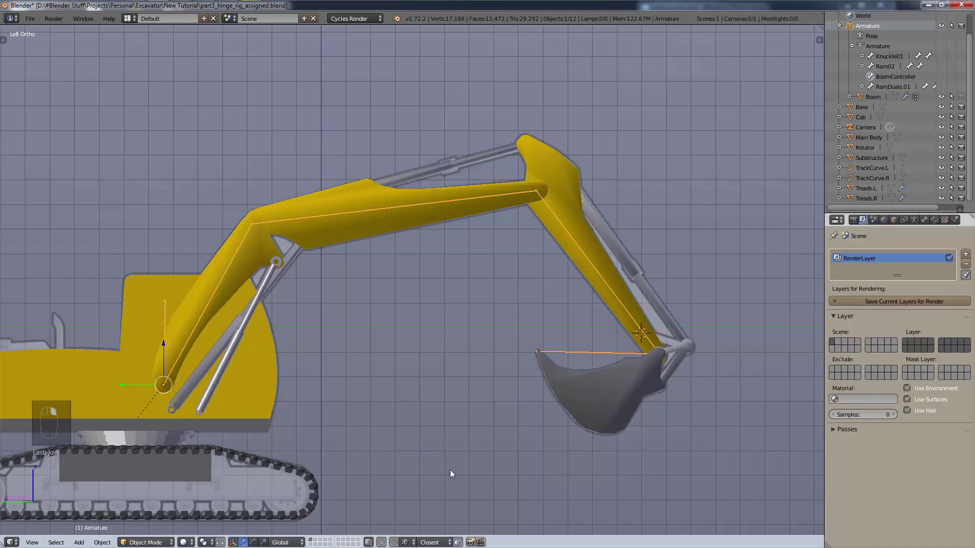
pyautogui.hotkey('ctrl', 'Tab')
pyautogui.rightClick(583, 350)
pyautogui.press('r')
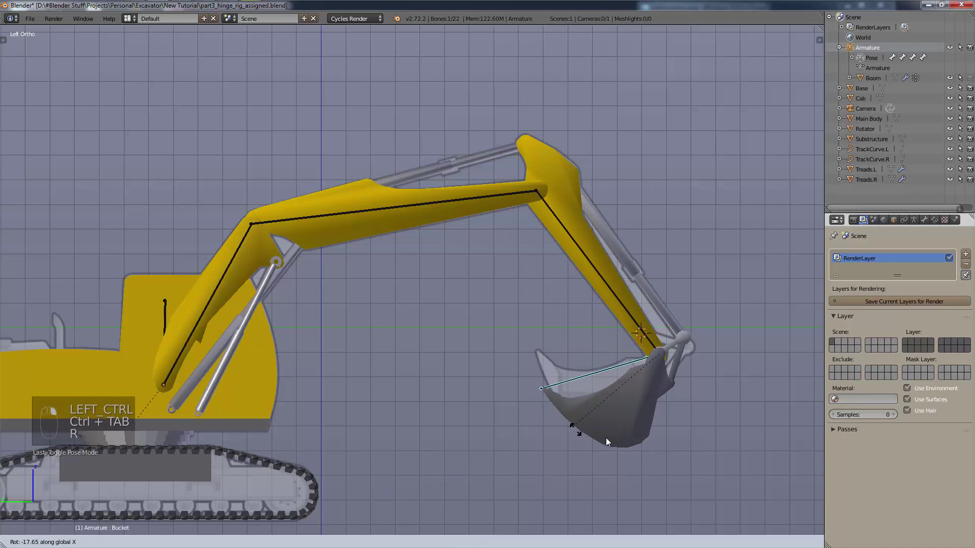
pyautogui.rightClick(571, 434)
pyautogui.press('r')
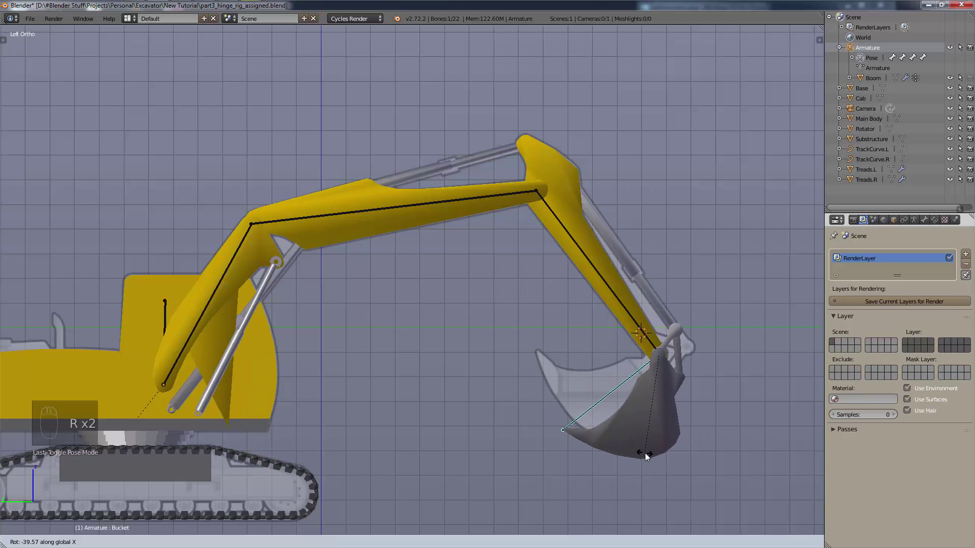
pyautogui.click(645, 453)
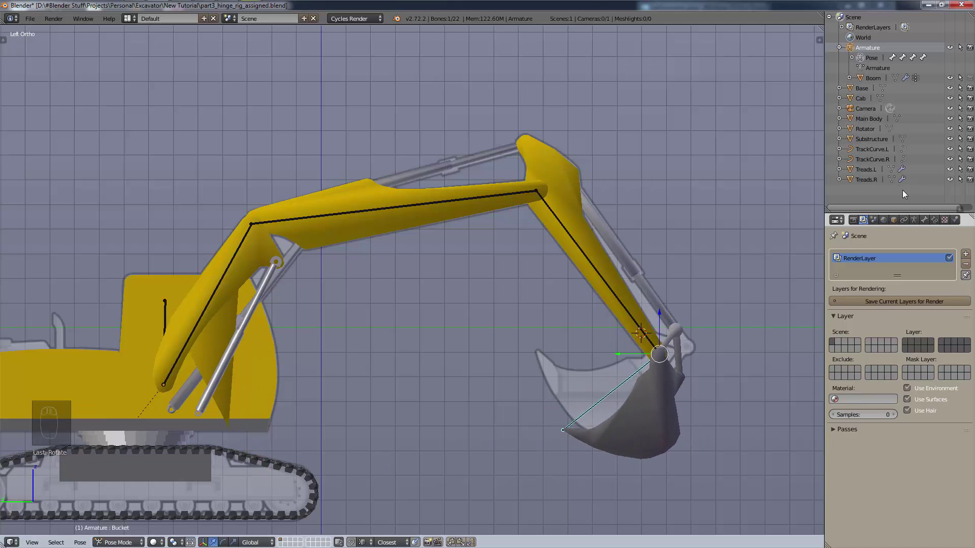
# - Select the joined Boom mesh, display its vertex groups, and put it into Edit Mode
pyautogui.click(894, 219)
pyautogui.scroll(3, 922, 232)
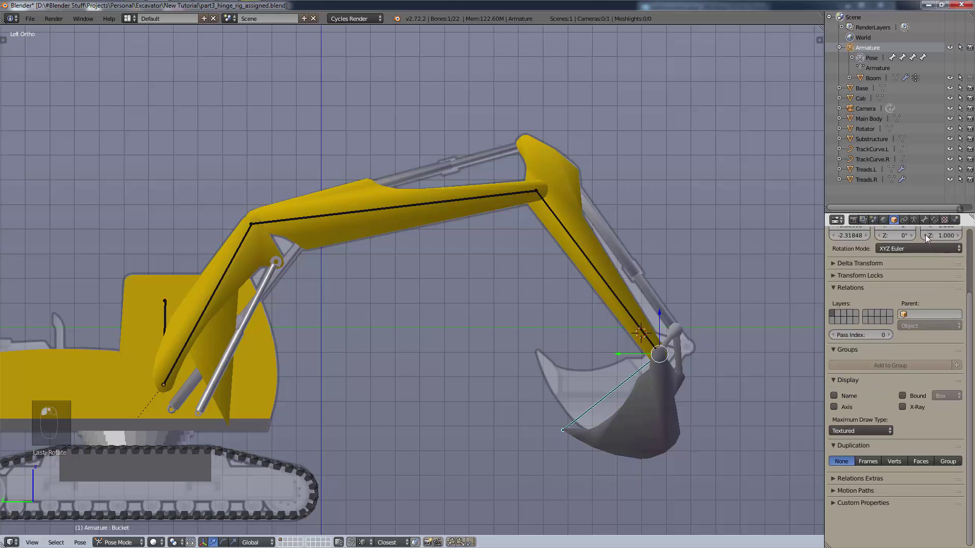
pyautogui.click(915, 220)
pyautogui.rightClick(386, 215)
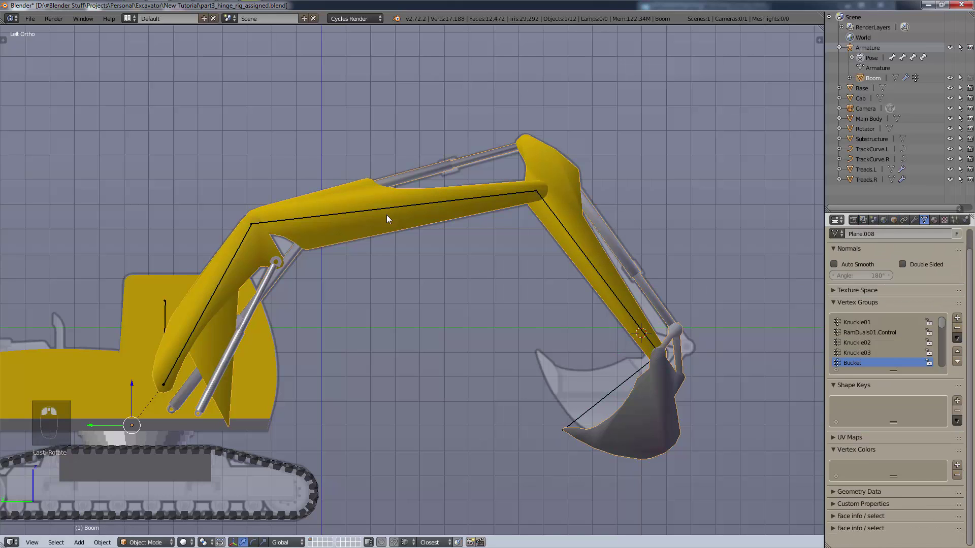
pyautogui.click(133, 543)
pyautogui.click(152, 523)
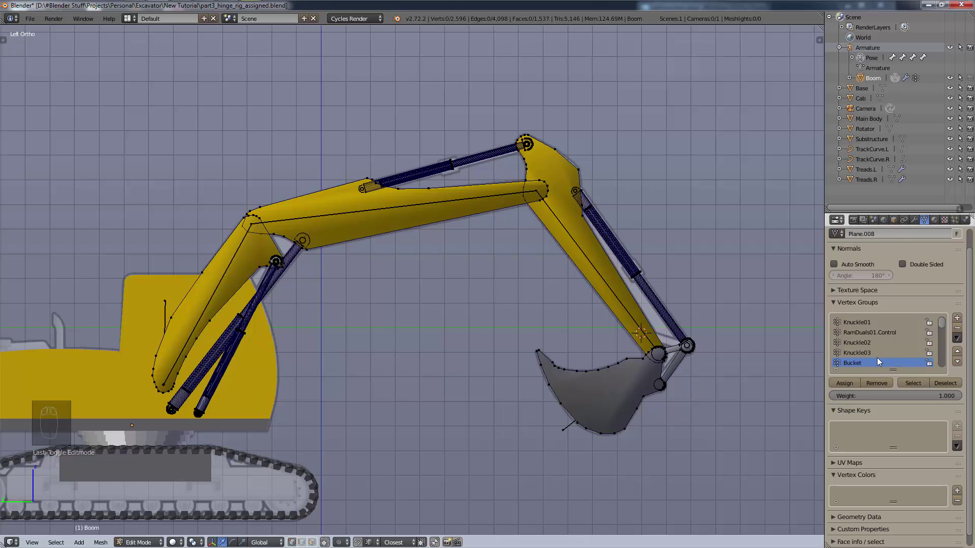
# - Select the Bucket vertex group's vertices on the Boom mesh, inspect them around the lower boom, and clear the selection
pyautogui.click(904, 383)
pyautogui.moveTo(336, 376); pyautogui.dragTo(321, 356, button='middle')
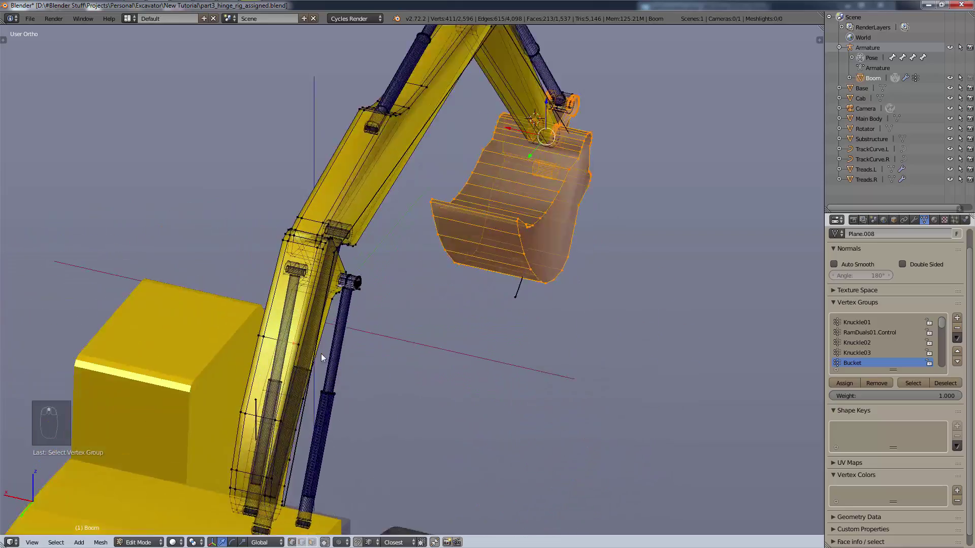
pyautogui.scroll(4, 273, 321)
pyautogui.scroll(-6, 284, 318)
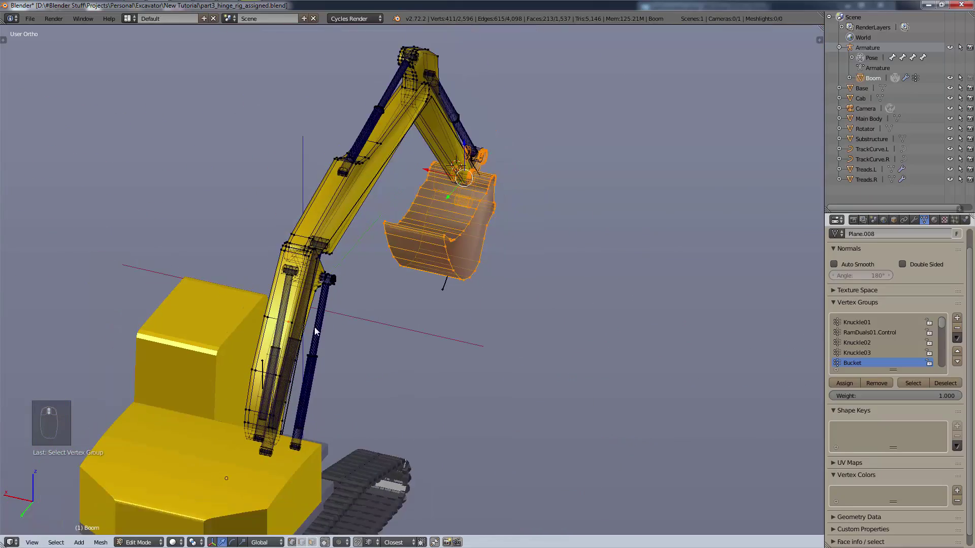
pyautogui.scroll(5, 310, 324)
pyautogui.press('a')
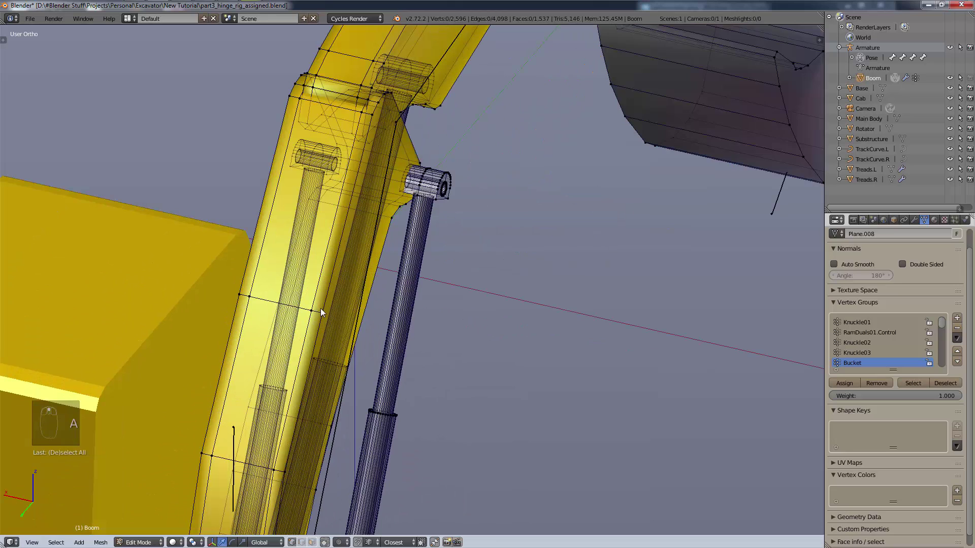
# - Try circle-selecting the vertices of the lower boom section and its rams, and clear the selection
pyautogui.press('c')
pyautogui.moveTo(313, 362)
pyautogui.mouseDown()
pyautogui.moveTo(322, 272)
pyautogui.moveTo(314, 239)
pyautogui.mouseUp()
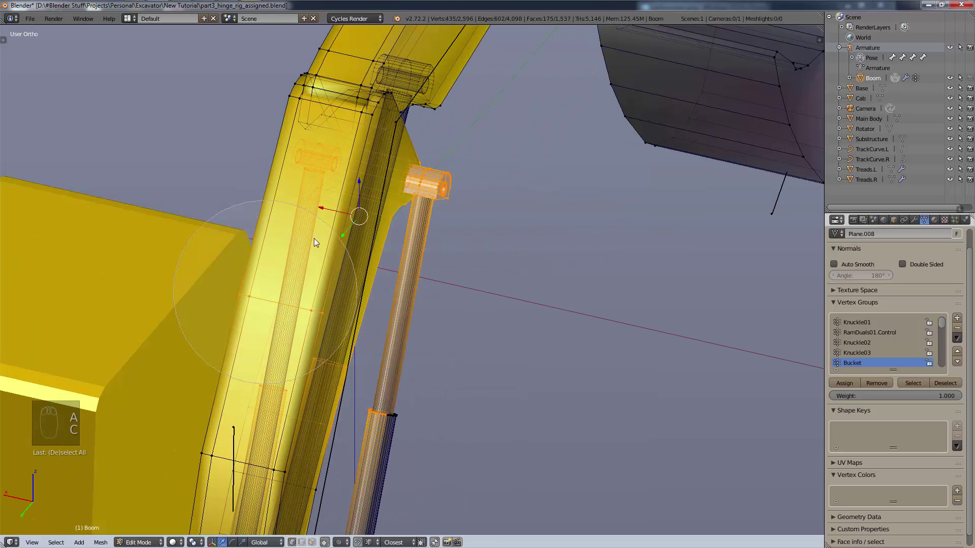
pyautogui.rightClick(433, 351)
pyautogui.scroll(-5, 553, 320)
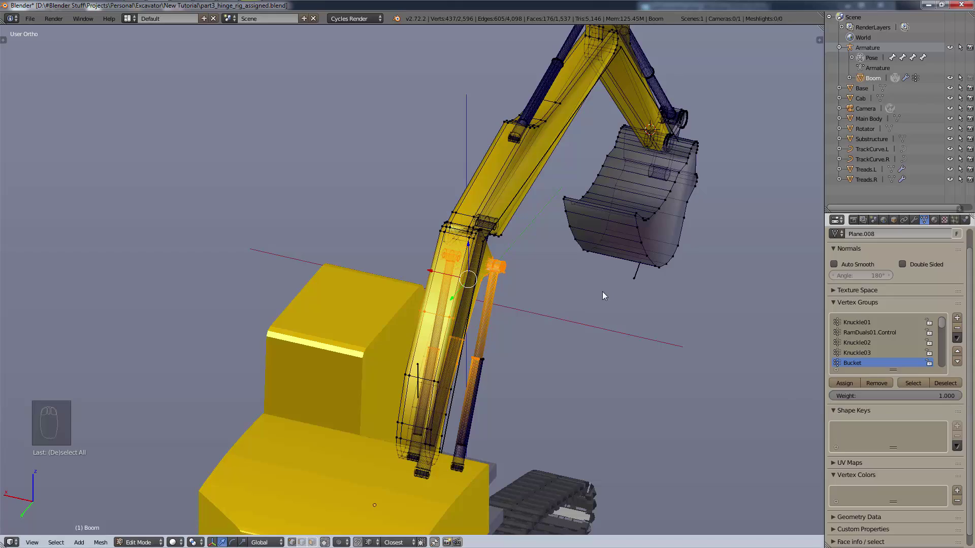
pyautogui.press('a')
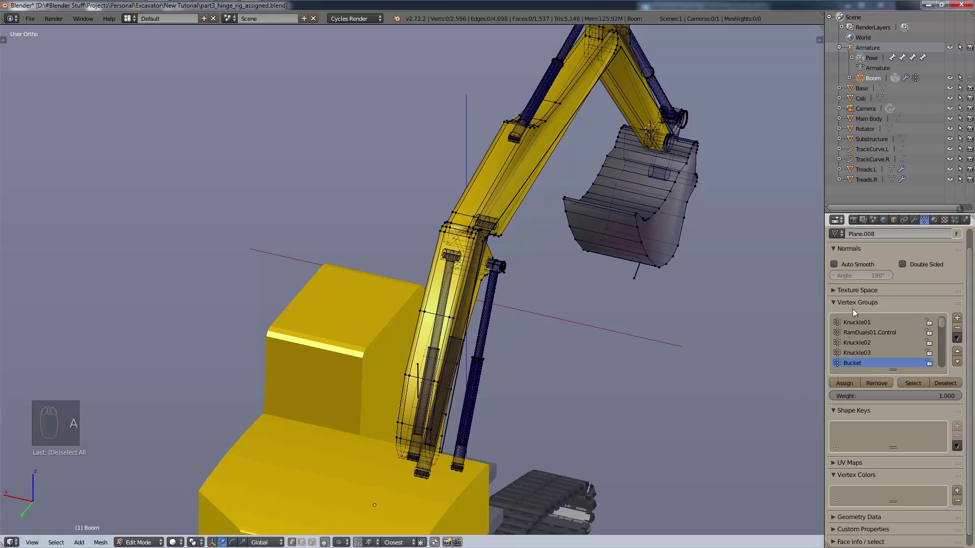
# - Select the Bucket vertex group again, examine the stray vertex on the lower boom section up close, and deselect everything
pyautogui.click(916, 386)
pyautogui.scroll(10, 660, 351)
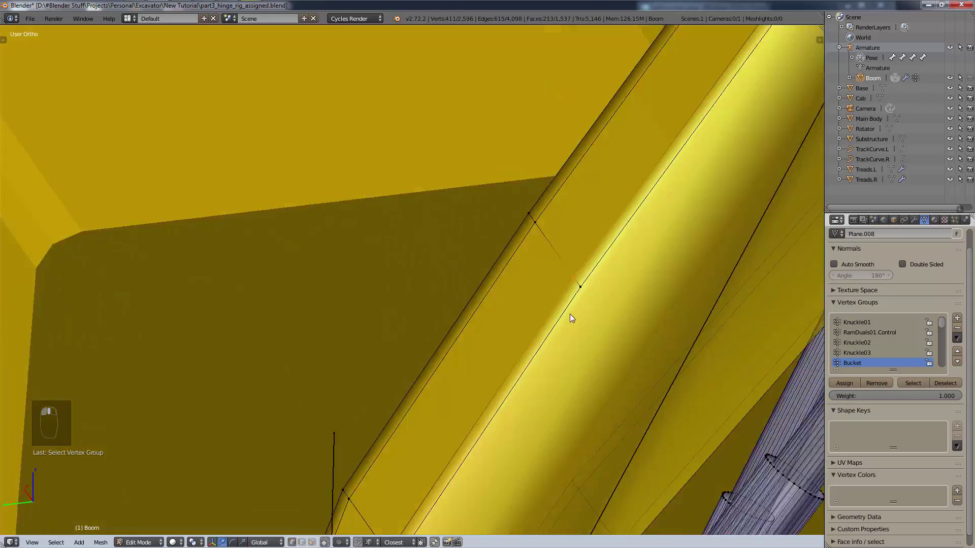
pyautogui.moveTo(569, 314); pyautogui.dragTo(527, 303, button='middle')
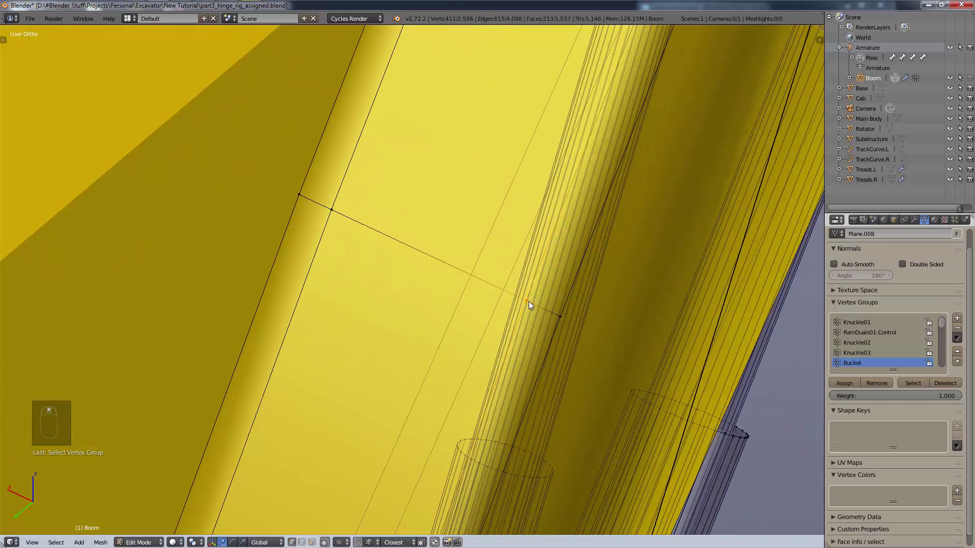
pyautogui.rightClick(525, 300)
pyautogui.scroll(-10, 540, 333)
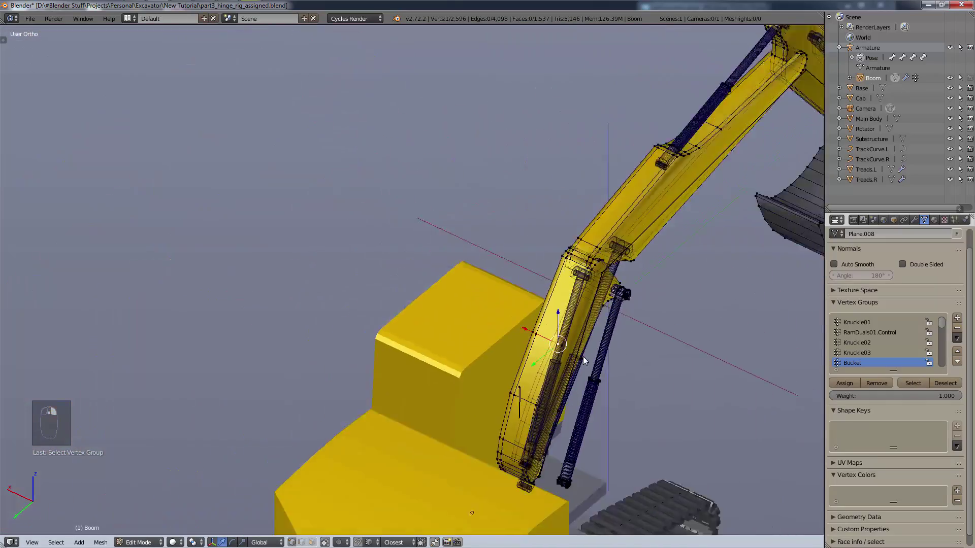
pyautogui.keyDown('shift'); pyautogui.moveTo(513, 377); pyautogui.dragTo(452, 381, button='middle'); pyautogui.keyUp('shift')
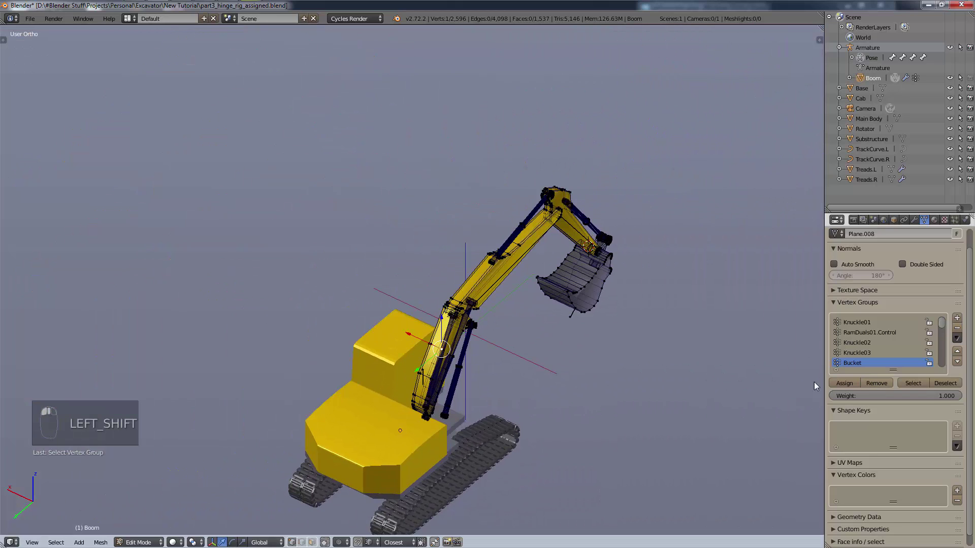
pyautogui.press('a')
# - Return to the armature and rotate the Bucket bone about 40° in the left view to line the bucket up with the reference
pyautogui.press('KP_3')
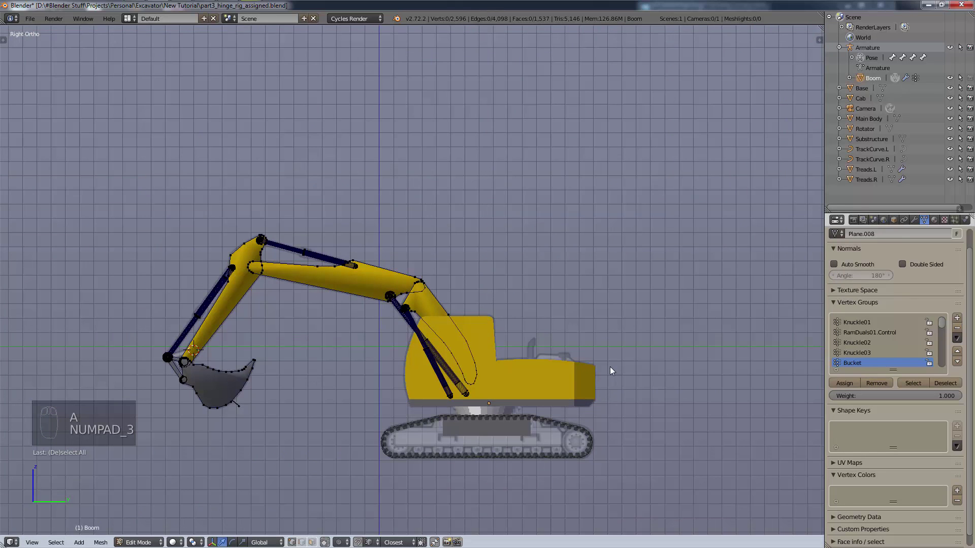
pyautogui.press('ctrl+KP_3')
pyautogui.moveTo(627, 299); pyautogui.dragTo(594, 337, button='middle')
pyautogui.scroll(4, 594, 338)
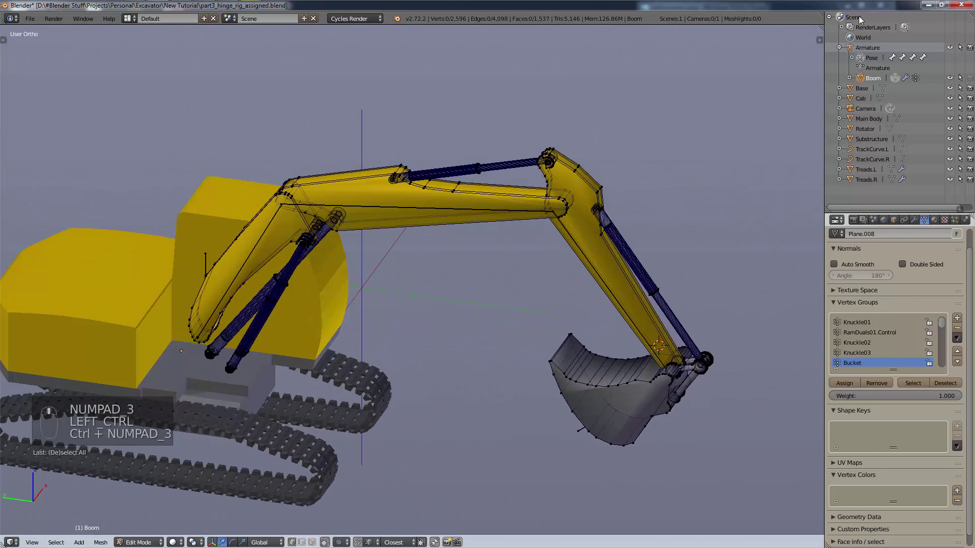
pyautogui.click(867, 48)
pyautogui.rightClick(609, 422)
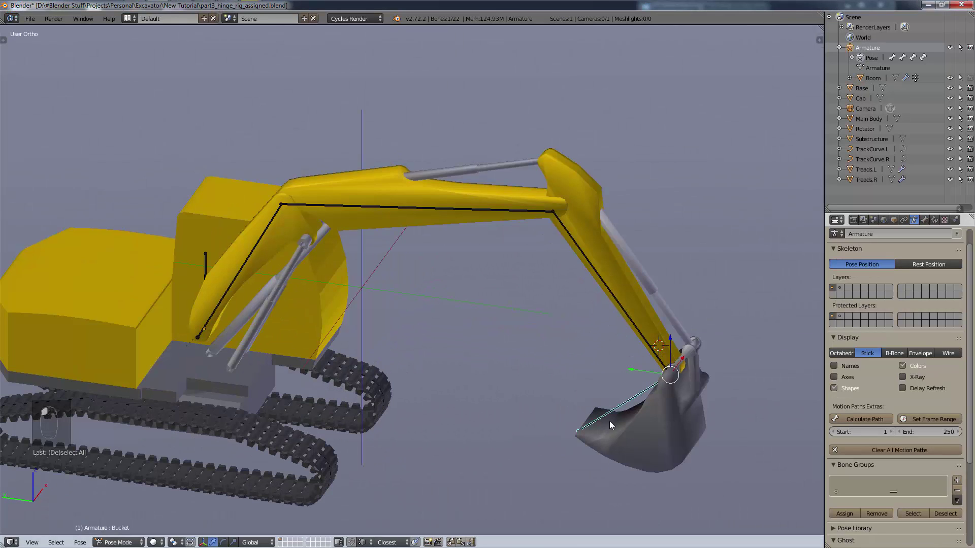
pyautogui.press('r')
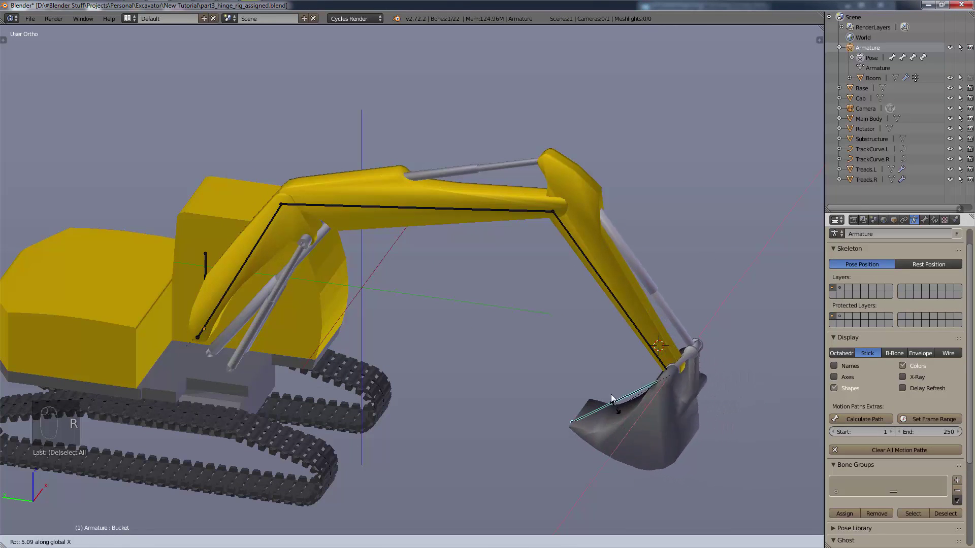
pyautogui.rightClick(606, 351)
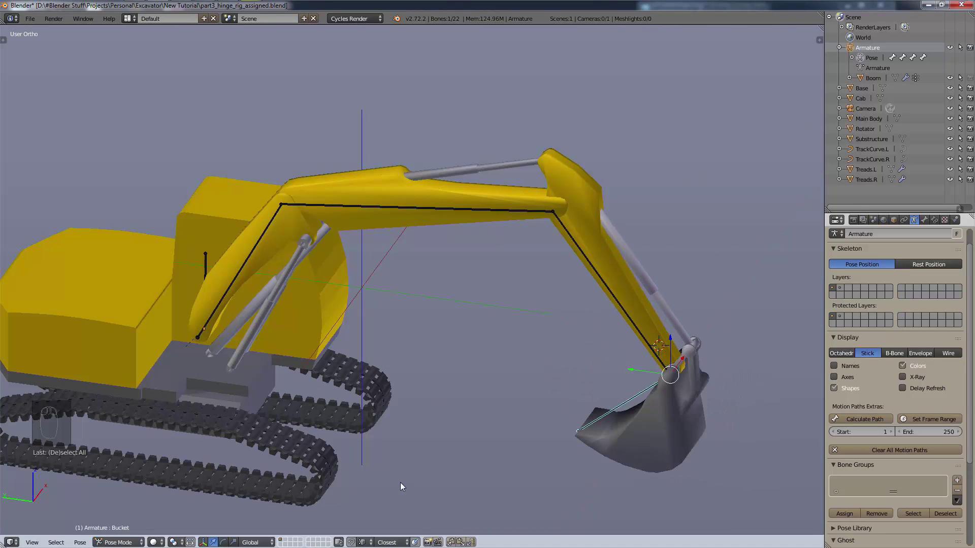
pyautogui.press('ctrl+KP_3')
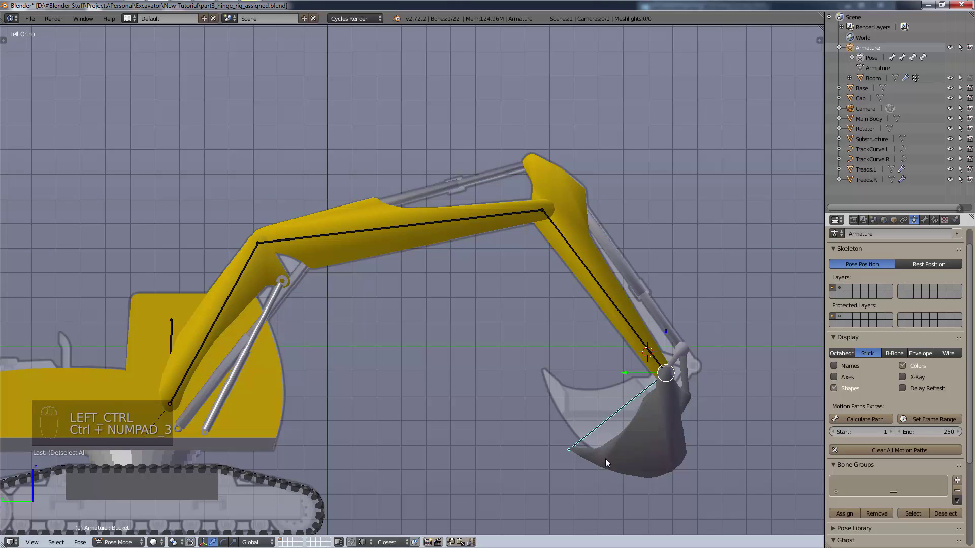
pyautogui.press('r')
pyautogui.press('r')
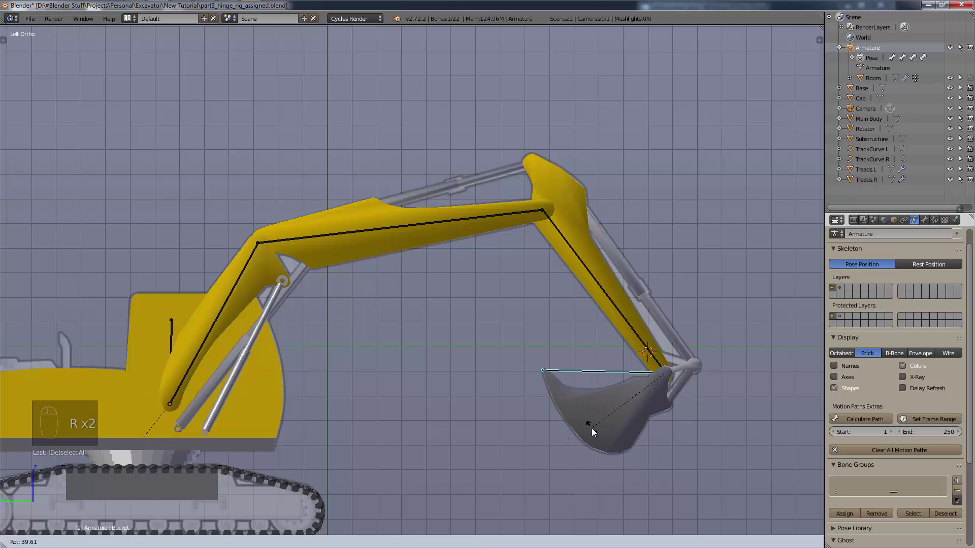
pyautogui.click(591, 430)
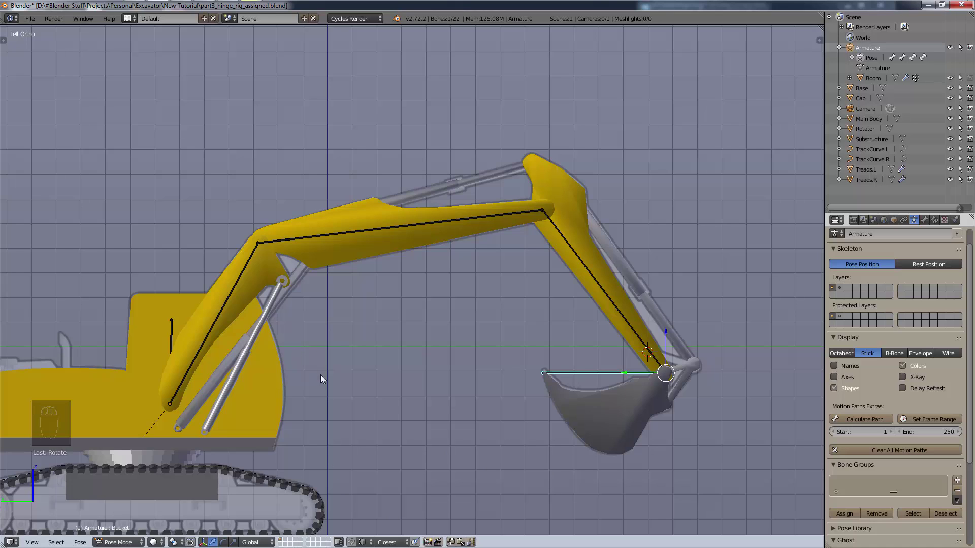
# - Select the BoomController bone and save the file over part3_hinge_rig_assigned.blend
pyautogui.rightClick(169, 334)
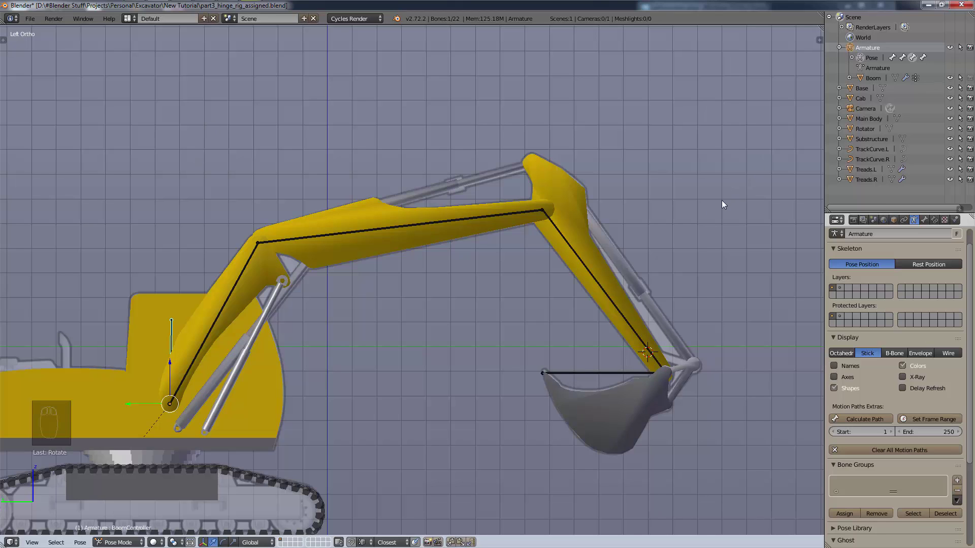
pyautogui.hotkey('ctrl', 's')
pyautogui.click(627, 272)
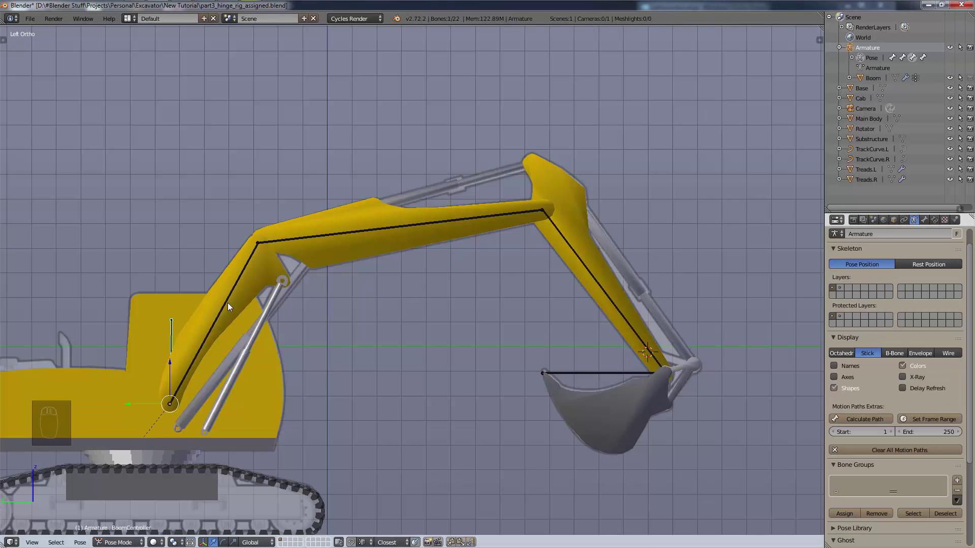
# - Try to parent the Knuckle01 bone to BoomController in Pose Mode with the Bone option
pyautogui.rightClick(227, 306)
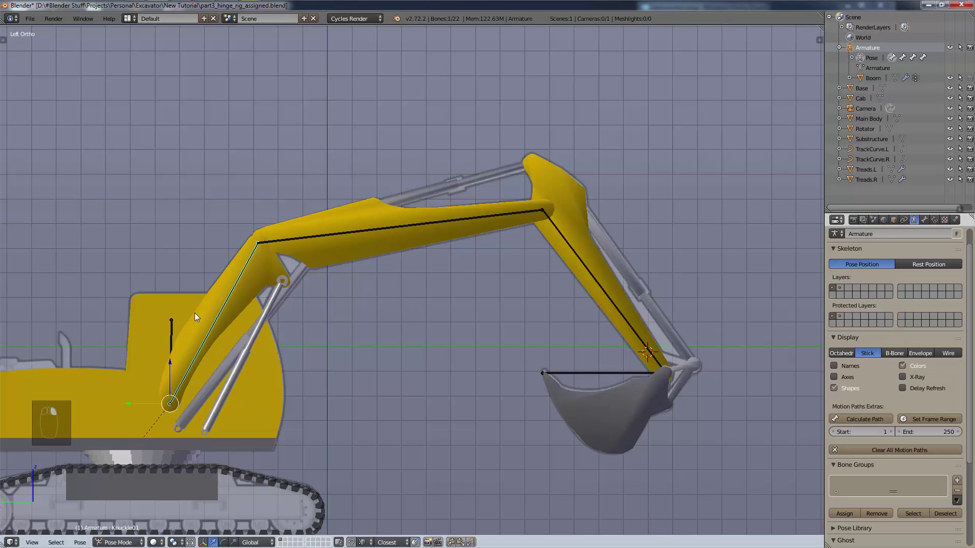
pyautogui.keyDown('shift'); pyautogui.rightClick(171, 331); pyautogui.keyUp('shift')
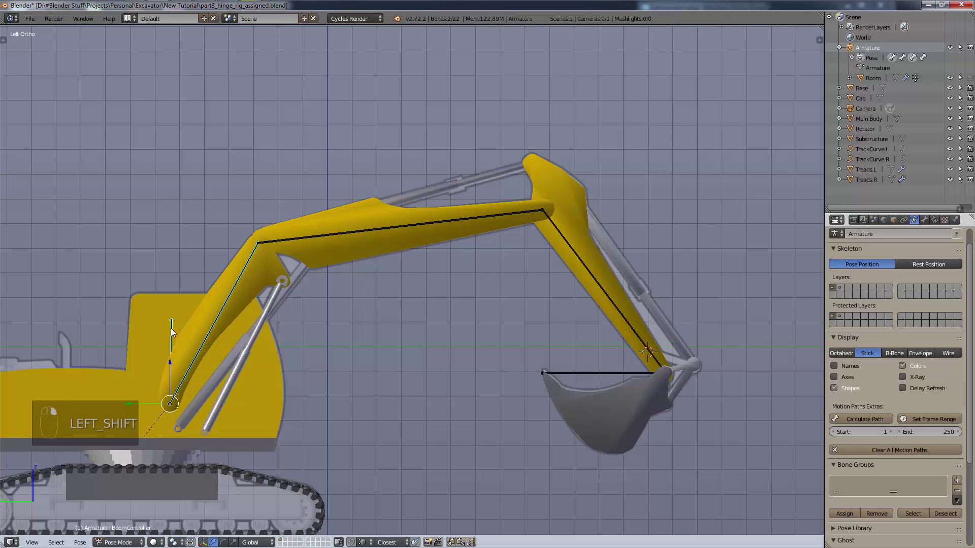
pyautogui.hotkey('ctrl', 'p')
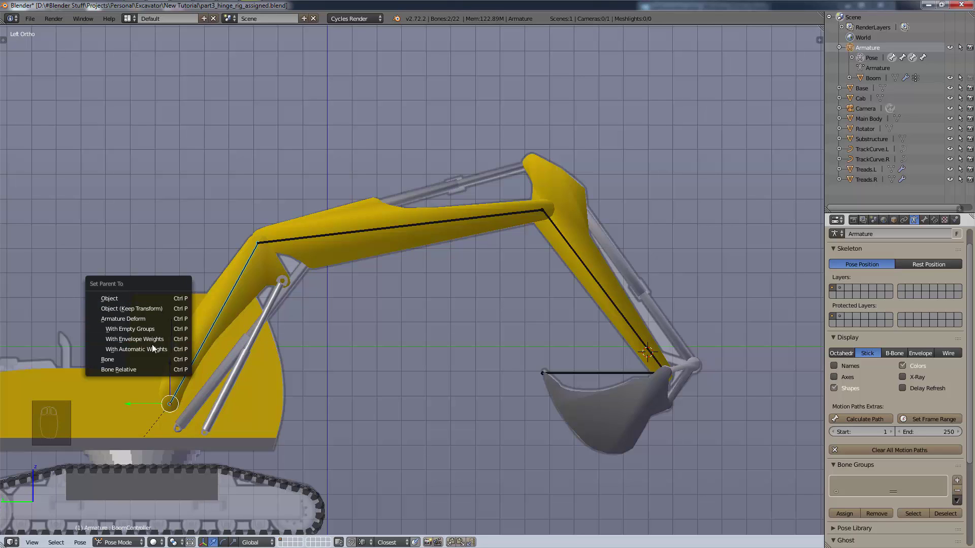
pyautogui.click(149, 359)
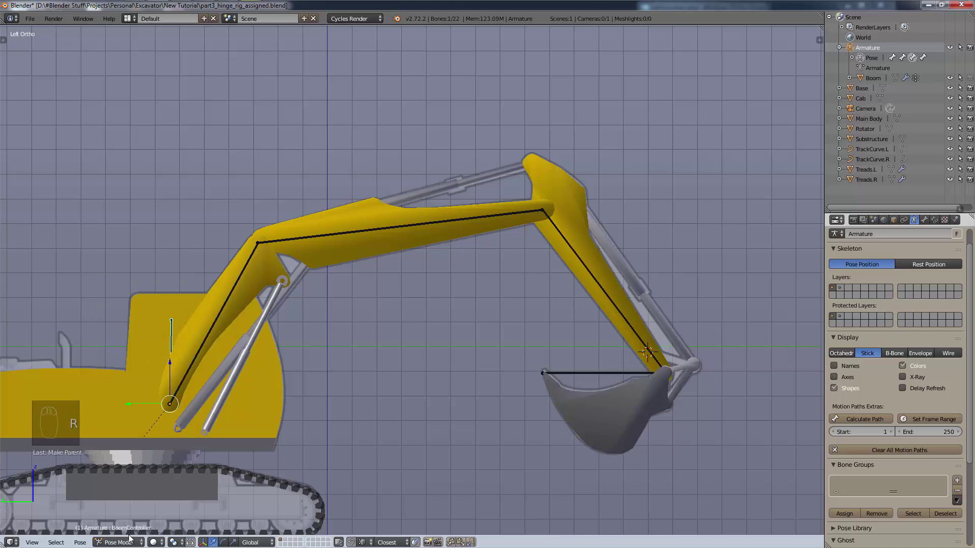
pyautogui.hotkey('ctrl', 'z')
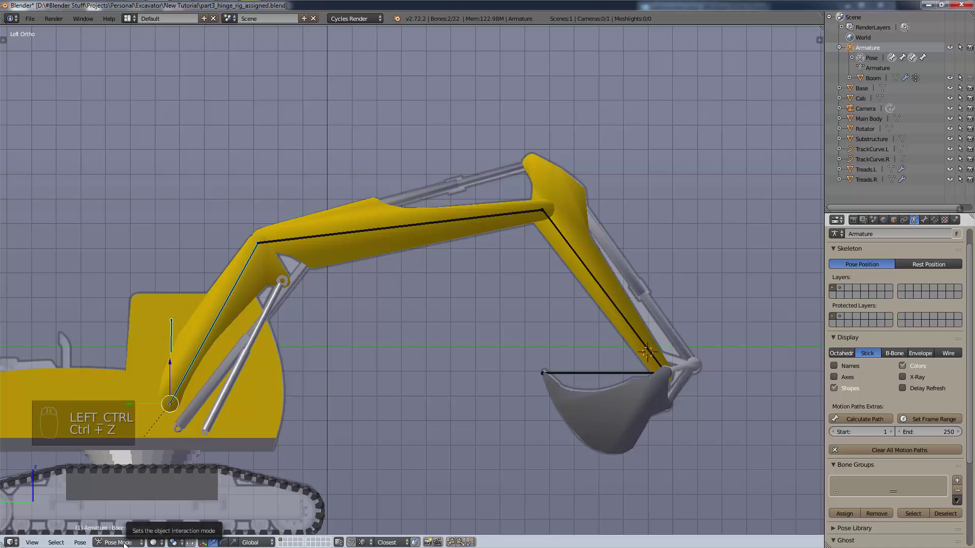
# - In the armature's Edit Mode, parent the Knuckle01 bone to BoomController with Keep Offset
pyautogui.click(126, 543)
pyautogui.click(127, 523)
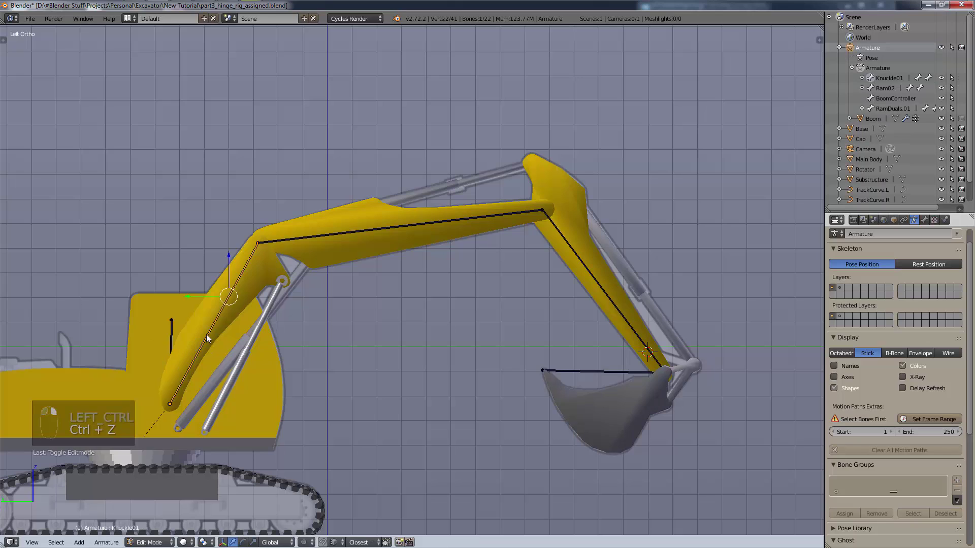
pyautogui.keyDown('shift'); pyautogui.rightClick(169, 327); pyautogui.keyUp('shift')
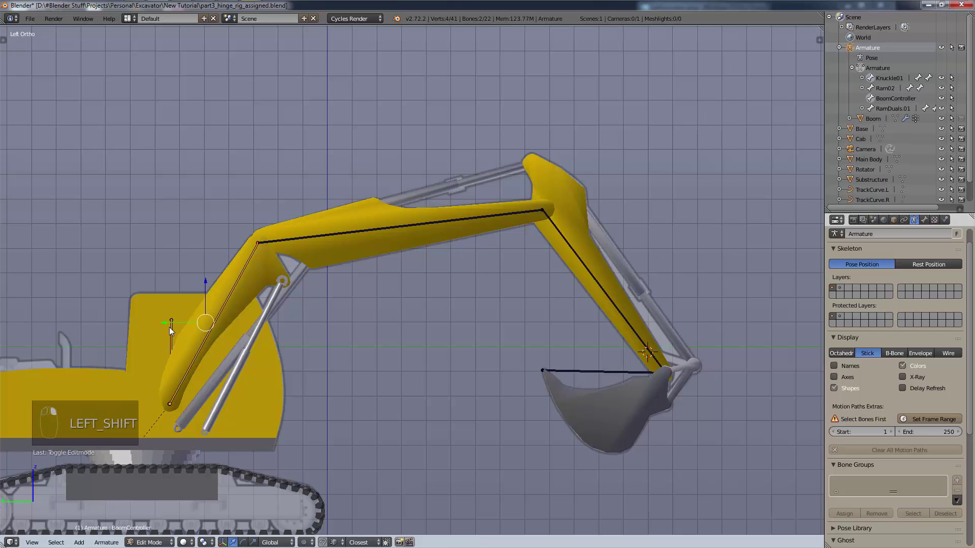
pyautogui.hotkey('ctrl', 'p')
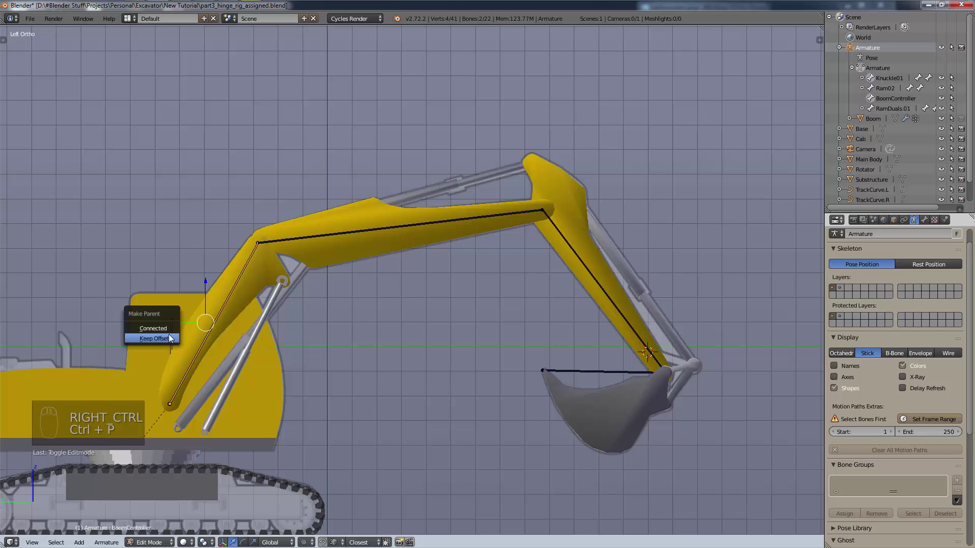
pyautogui.click(166, 337)
# - Return the armature to Pose Mode and test-rotate the BoomController bone without keeping the rotation
pyautogui.click(150, 542)
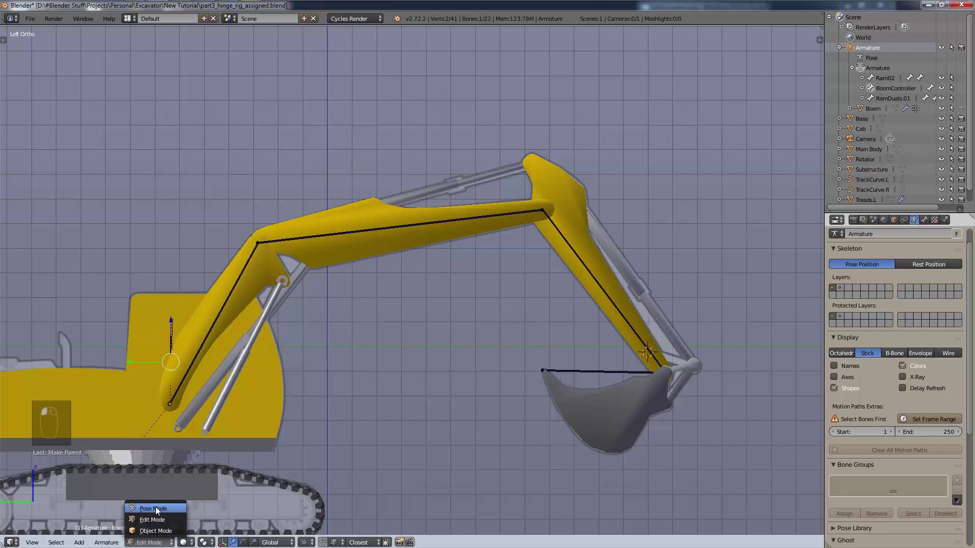
pyautogui.click(154, 508)
pyautogui.press('r')
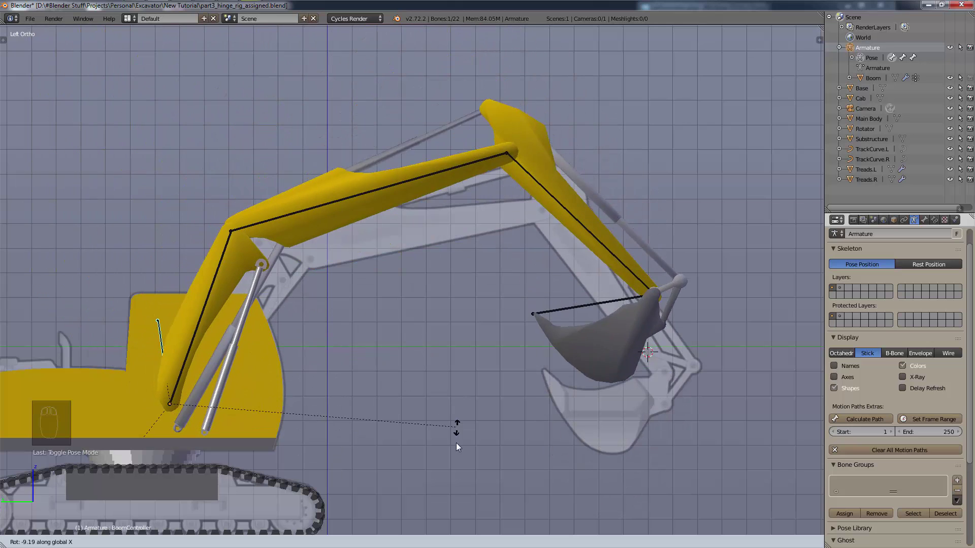
pyautogui.rightClick(431, 443)
# - Test-rotate the Knuckle01 and Knuckle02 bones one at a time without keeping either rotation
pyautogui.rightClick(234, 304)
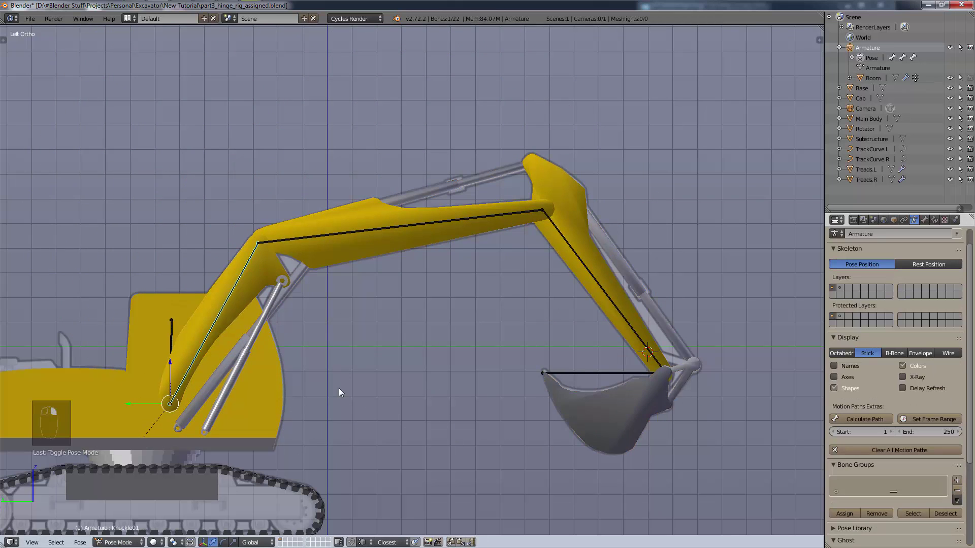
pyautogui.press('r')
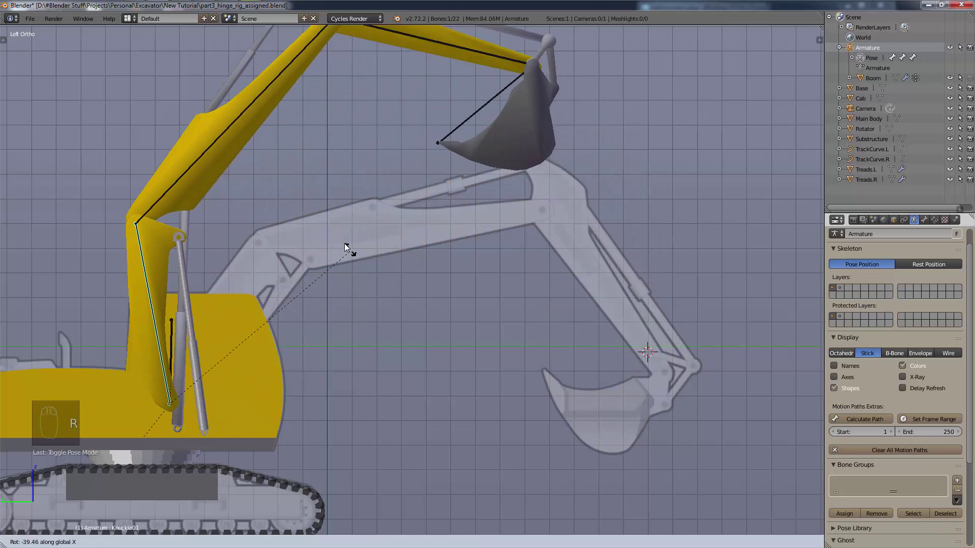
pyautogui.rightClick(358, 422)
pyautogui.rightClick(336, 241)
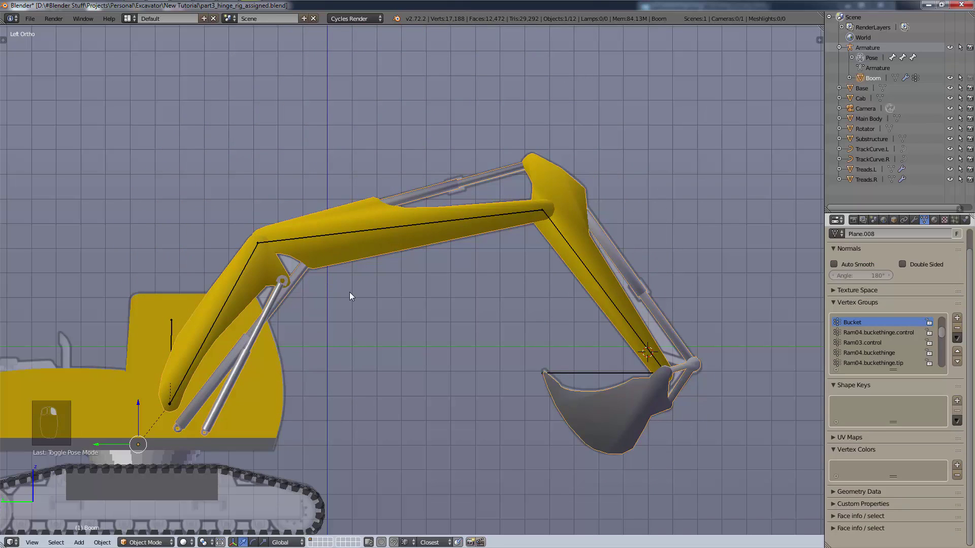
pyautogui.rightClick(341, 232)
pyautogui.press('r')
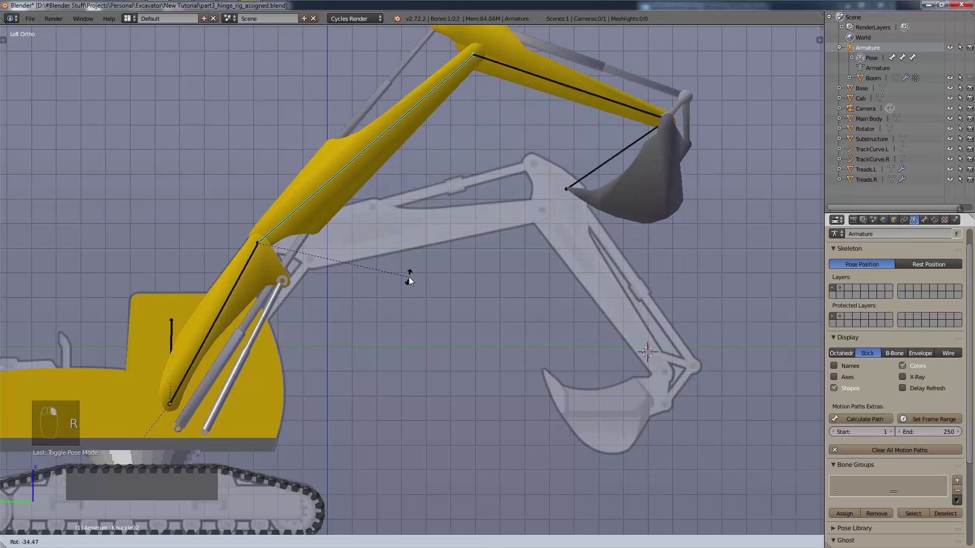
pyautogui.rightClick(397, 371)
# - Test-rotate the Knuckle03 and Bucket bones one at a time without keeping either rotation
pyautogui.rightClick(584, 264)
pyautogui.press('r')
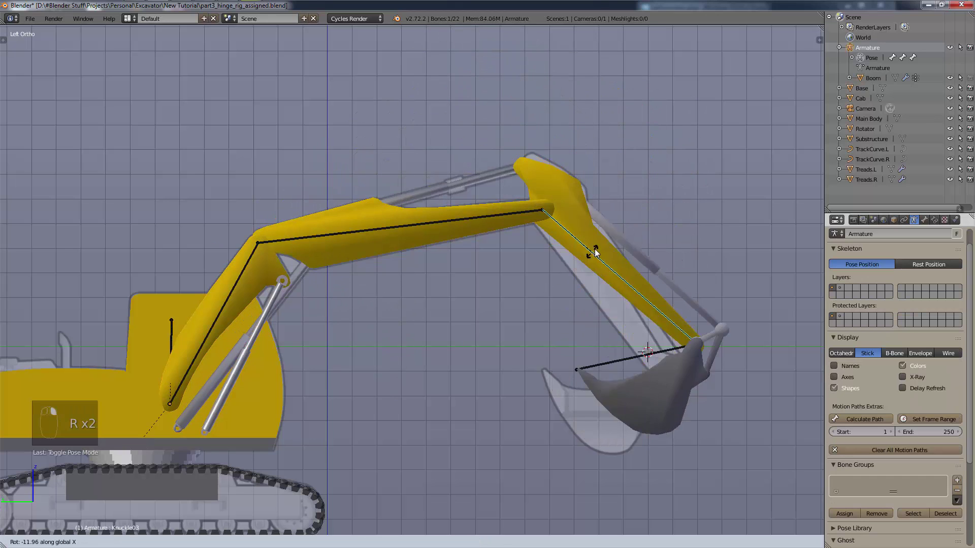
pyautogui.rightClick(611, 336)
pyautogui.rightClick(603, 376)
pyautogui.press('r')
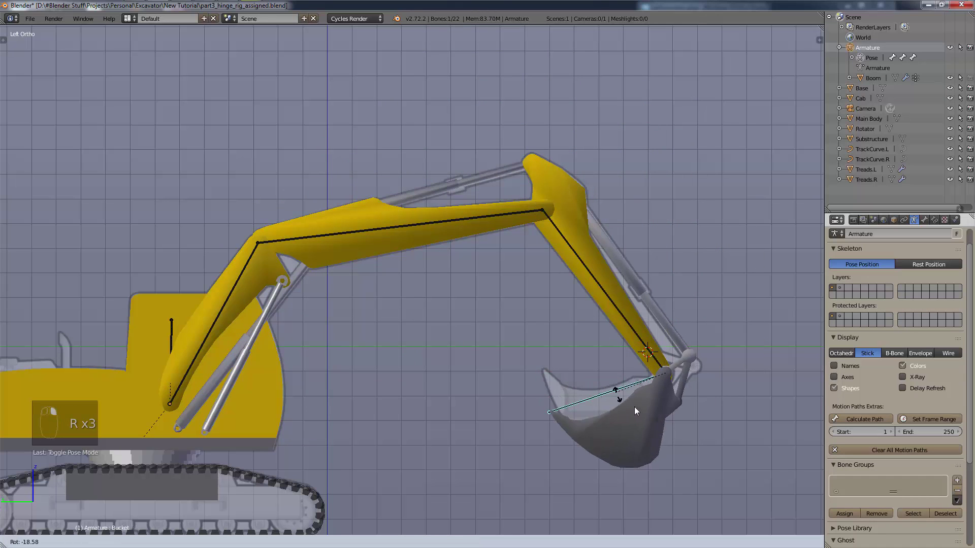
pyautogui.rightClick(608, 419)
# - In the armature's Edit Mode, lengthen the BoomController bone by raising its tip well above the cab, and return to Pose Mode
pyautogui.rightClick(188, 335)
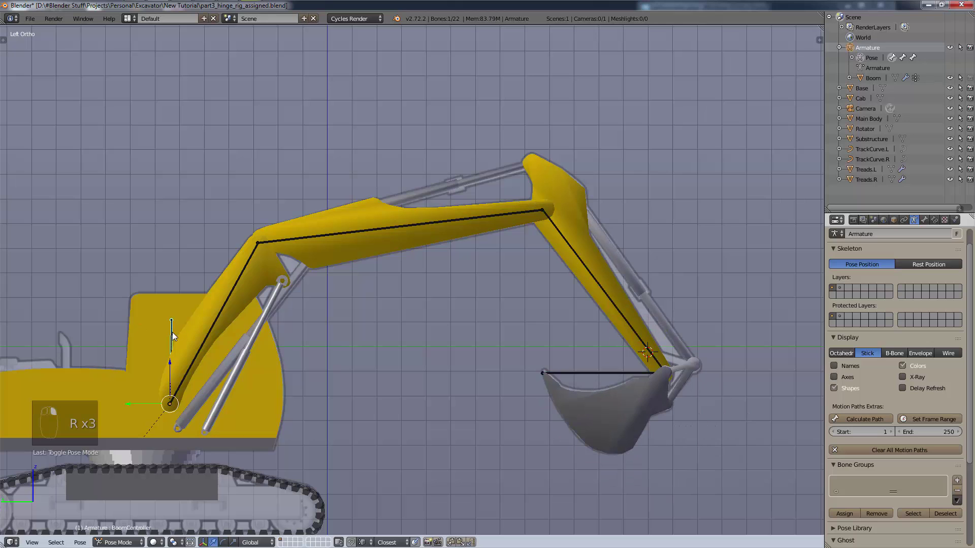
pyautogui.click(118, 542)
pyautogui.click(134, 518)
pyautogui.moveTo(173, 281); pyautogui.dragTo(183, 86)
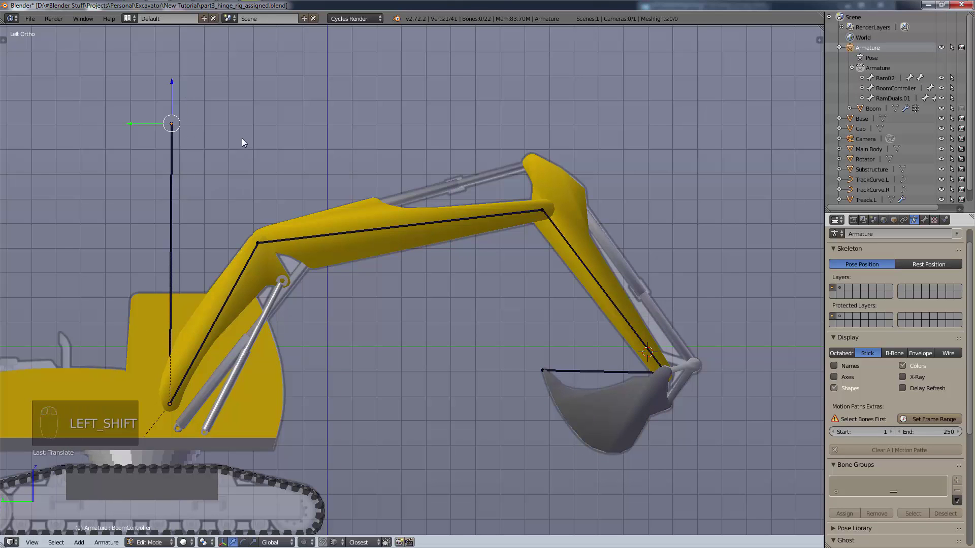
pyautogui.keyDown('shift'); pyautogui.moveTo(242, 138); pyautogui.dragTo(464, 230, button='middle'); pyautogui.keyUp('shift')
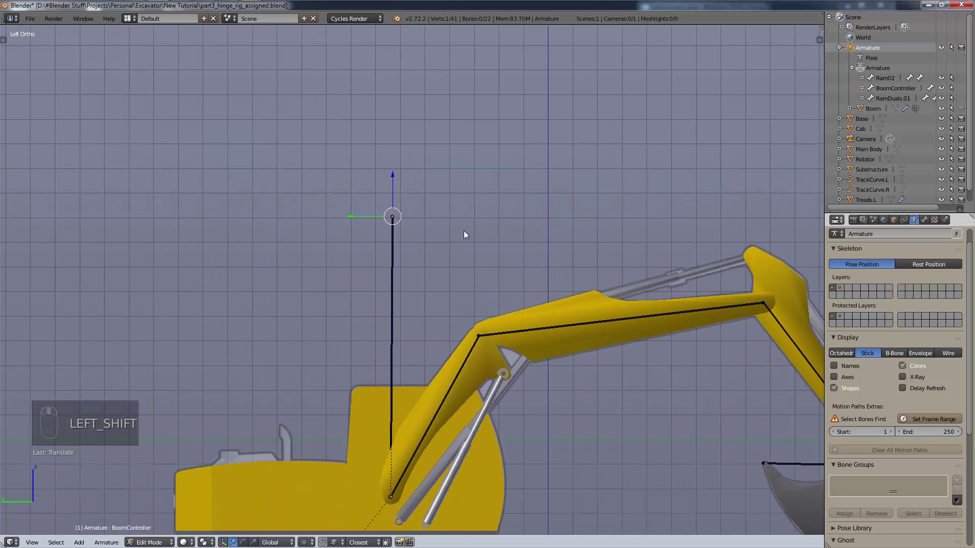
pyautogui.keyDown('shift'); pyautogui.rightClick(391, 496); pyautogui.keyUp('shift')
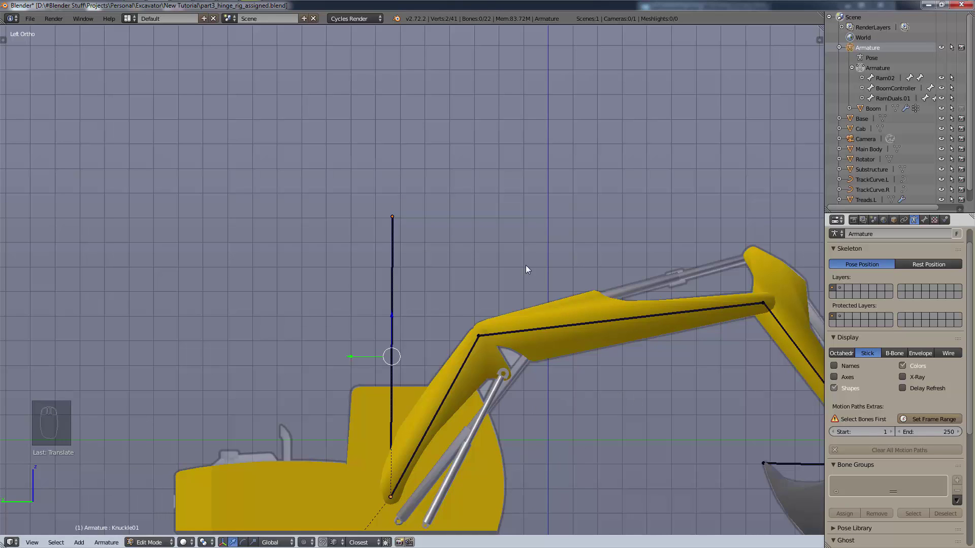
pyautogui.hotkey('ctrl', 'Tab')
# - Select the BoomController bone and examine the boom pivot, rotator and tracks of the excavator from several angles
pyautogui.moveTo(305, 253); pyautogui.dragTo(329, 269, button='middle')
pyautogui.rightClick(395, 238)
pyautogui.scroll(-6, 538, 330)
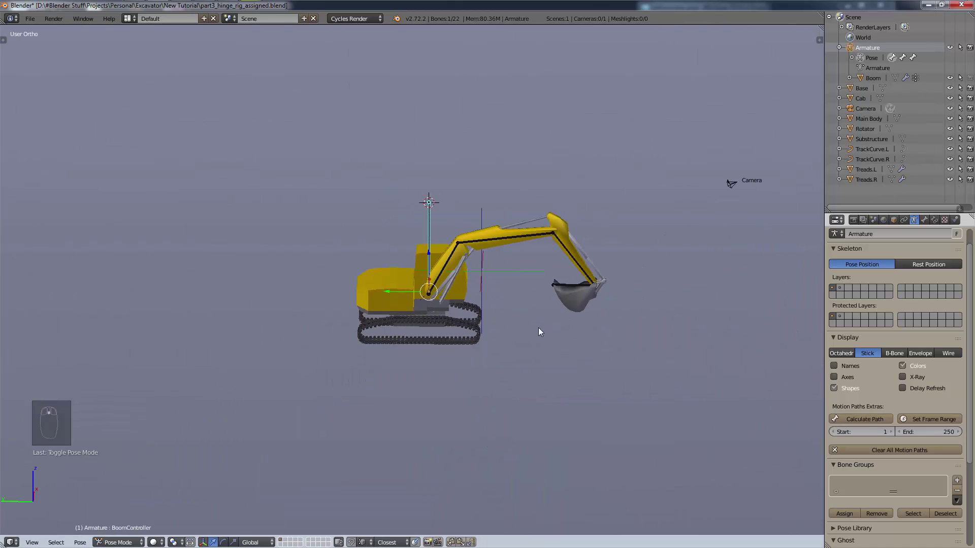
pyautogui.keyDown('shift'); pyautogui.moveTo(538, 330); pyautogui.dragTo(531, 392, button='middle'); pyautogui.keyUp('shift')
pyautogui.scroll(2, 446, 258)
pyautogui.scroll(2, 446, 254)
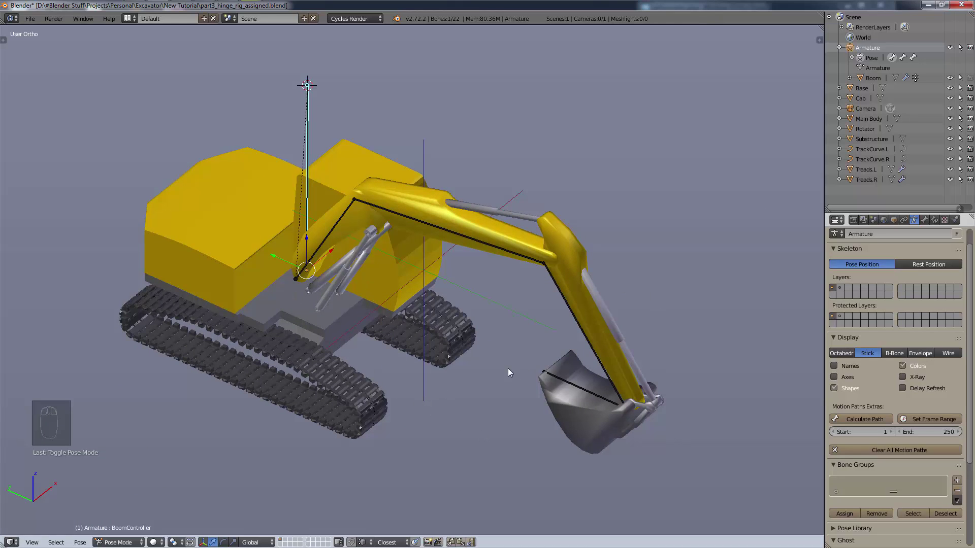
pyautogui.moveTo(355, 297); pyautogui.dragTo(306, 240, button='middle')
pyautogui.scroll(3, 307, 317)
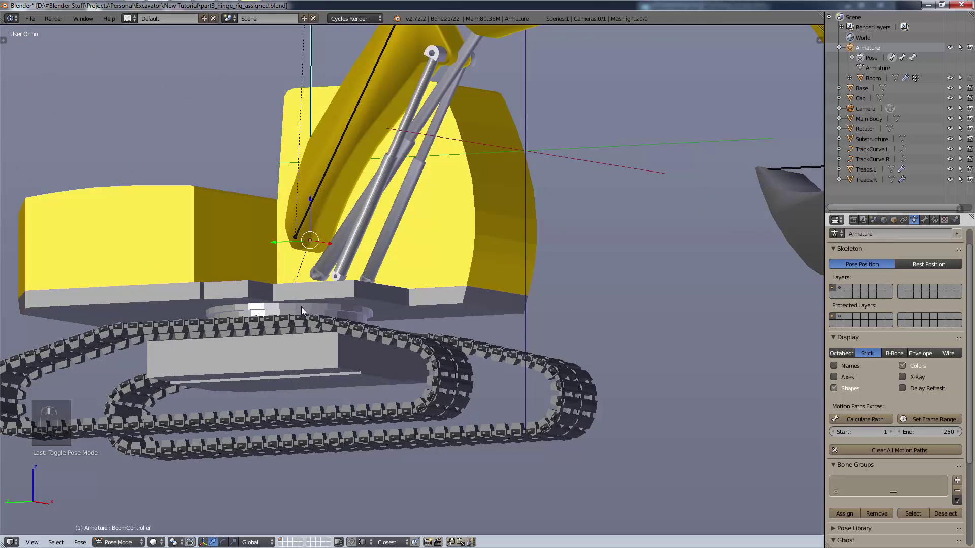
pyautogui.scroll(-2, 301, 309)
pyautogui.moveTo(302, 309); pyautogui.dragTo(286, 283, button='middle')
pyautogui.press('KP_3')
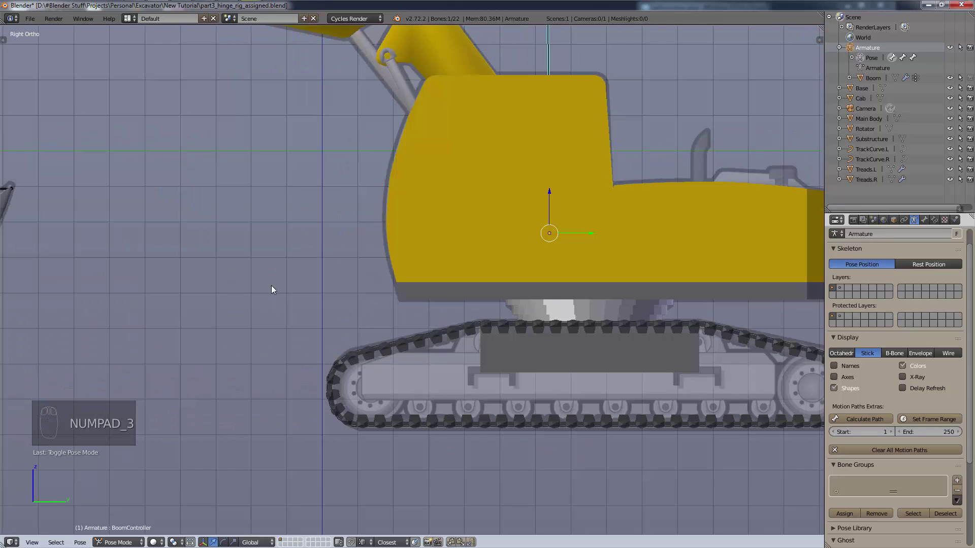
pyautogui.press('ctrl+KP_3')
pyautogui.press('ctrl+KP_2')
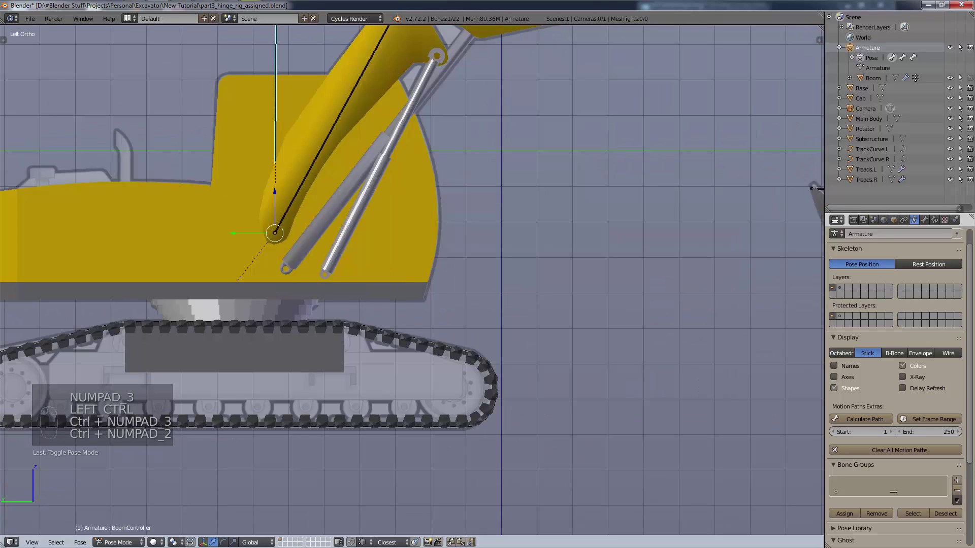
# - Switch to Object Mode and add a new single-bone armature at the centre of the excavator's rotator
pyautogui.click(118, 543)
pyautogui.click(119, 505)
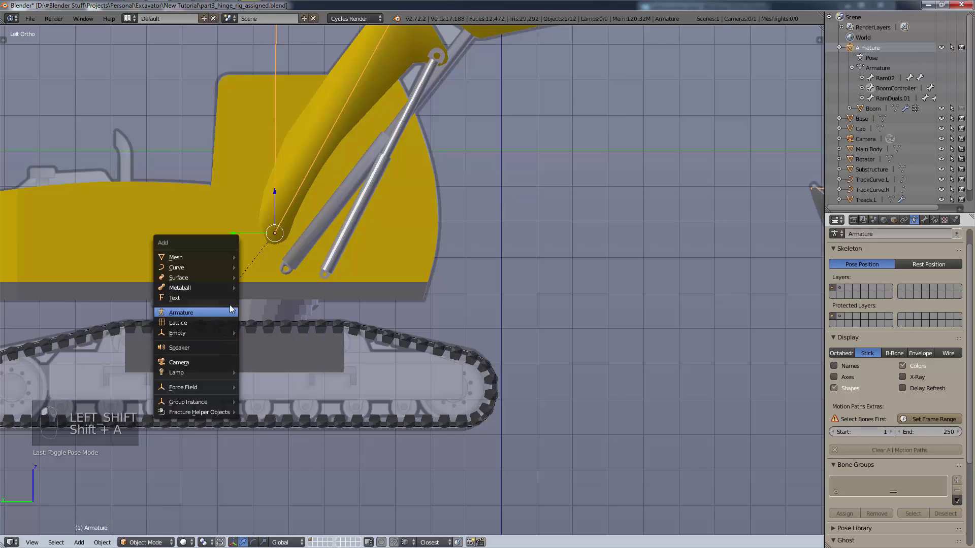
pyautogui.moveTo(218, 312)
pyautogui.click(267, 313)
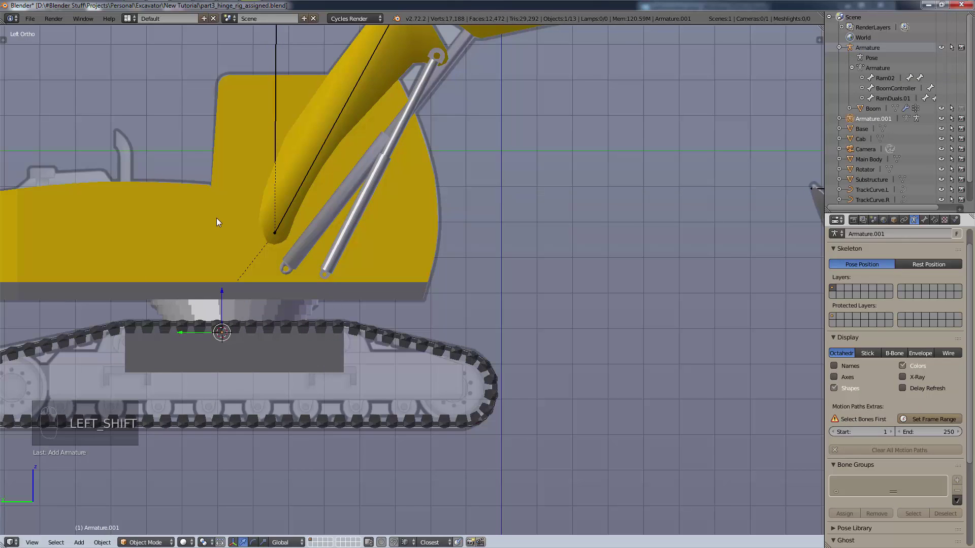
# - Enable X-Ray for the new armature and scale it up about 8 times
pyautogui.keyDown('shift'); pyautogui.moveTo(251, 282); pyautogui.dragTo(369, 306, button='middle'); pyautogui.keyUp('shift')
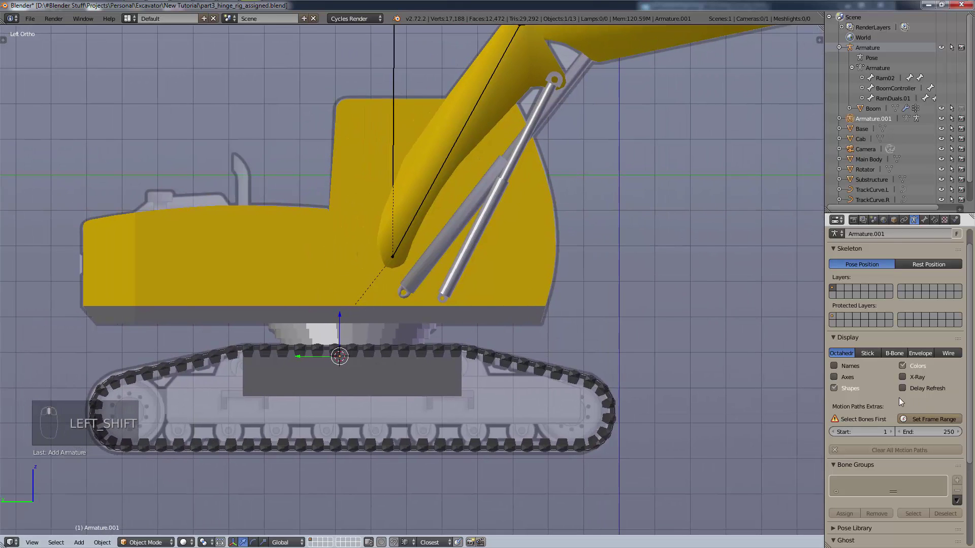
pyautogui.click(914, 380)
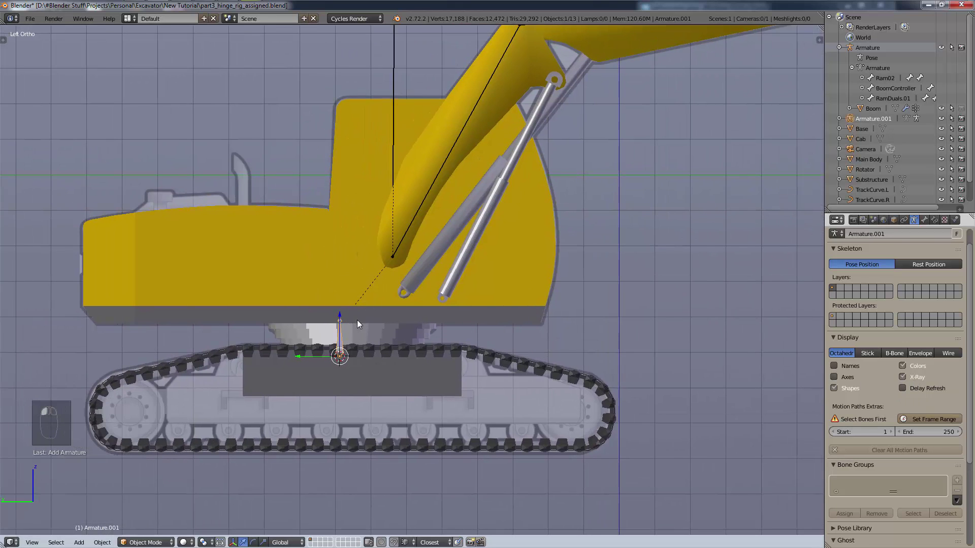
pyautogui.press('s')
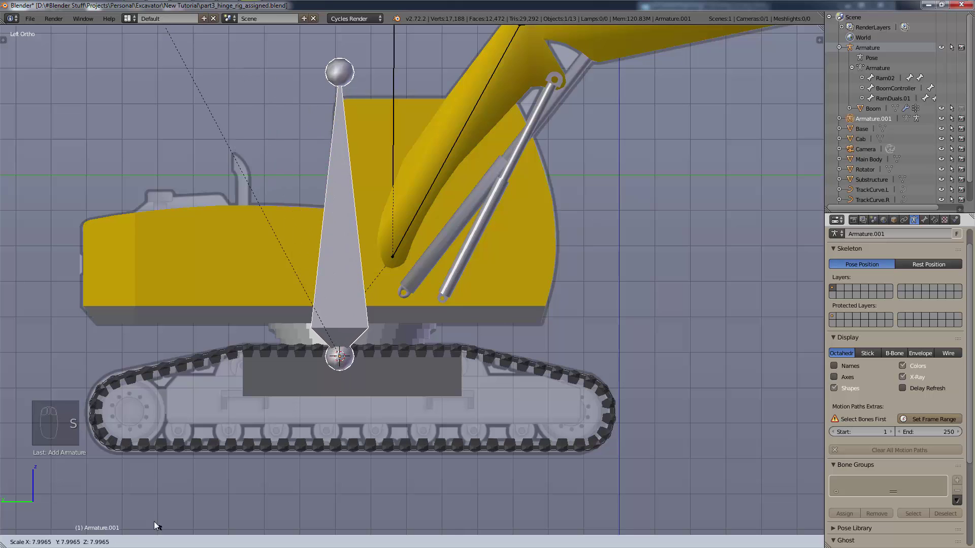
pyautogui.click(156, 526)
pyautogui.scroll(-3, 635, 255)
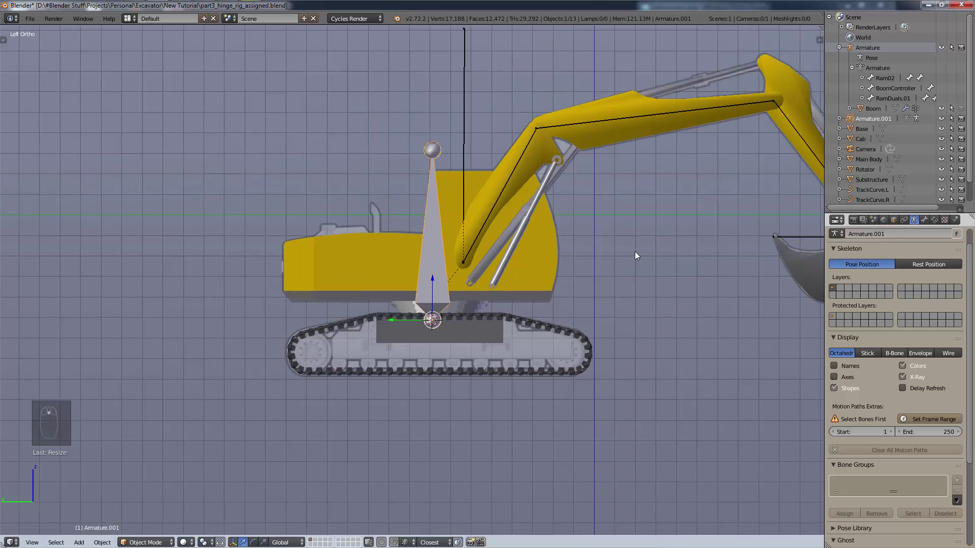
pyautogui.keyDown('shift'); pyautogui.moveTo(634, 255); pyautogui.dragTo(532, 329, button='middle'); pyautogui.keyUp('shift')
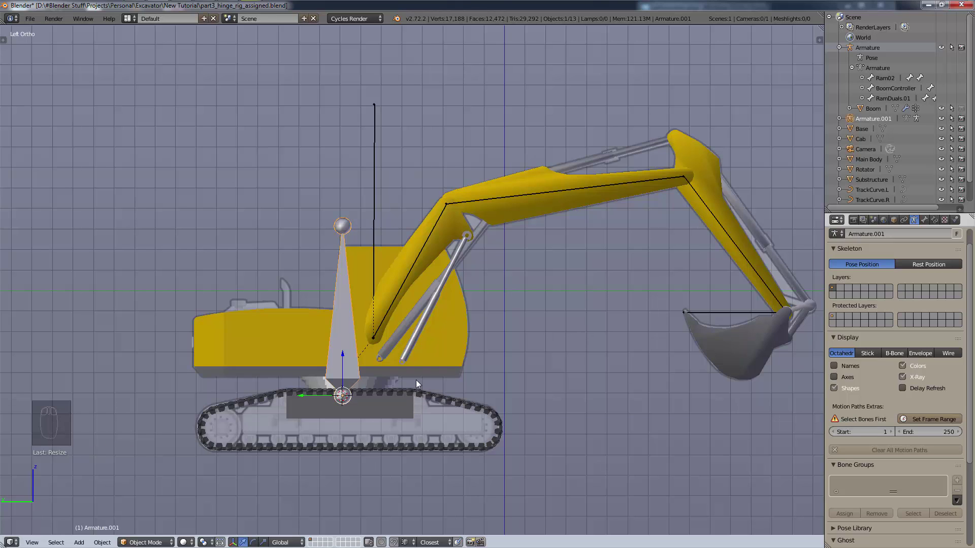
# - Put the new armature in Pose Mode, select its bone and clear the bone's rotation
pyautogui.press('alt')
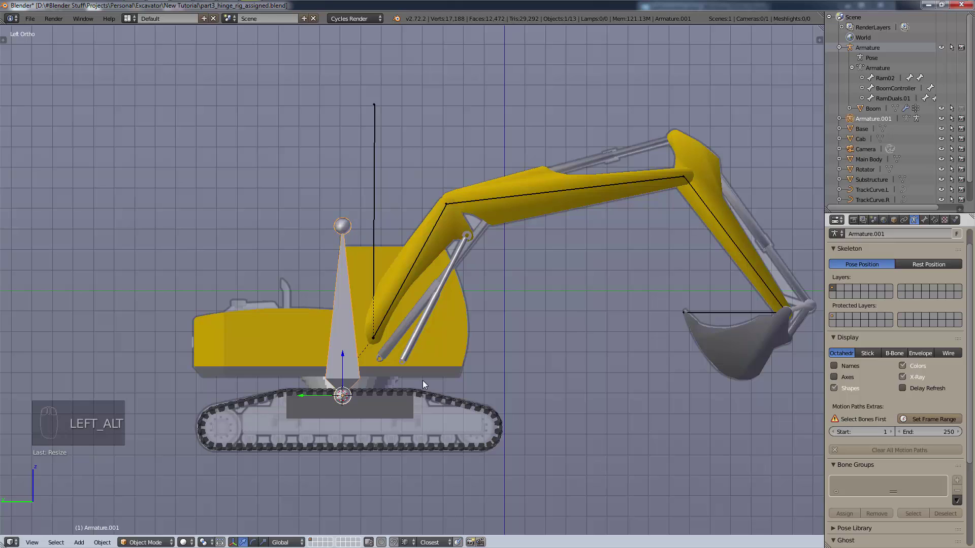
pyautogui.click(145, 543)
pyautogui.click(156, 510)
pyautogui.press('alt')
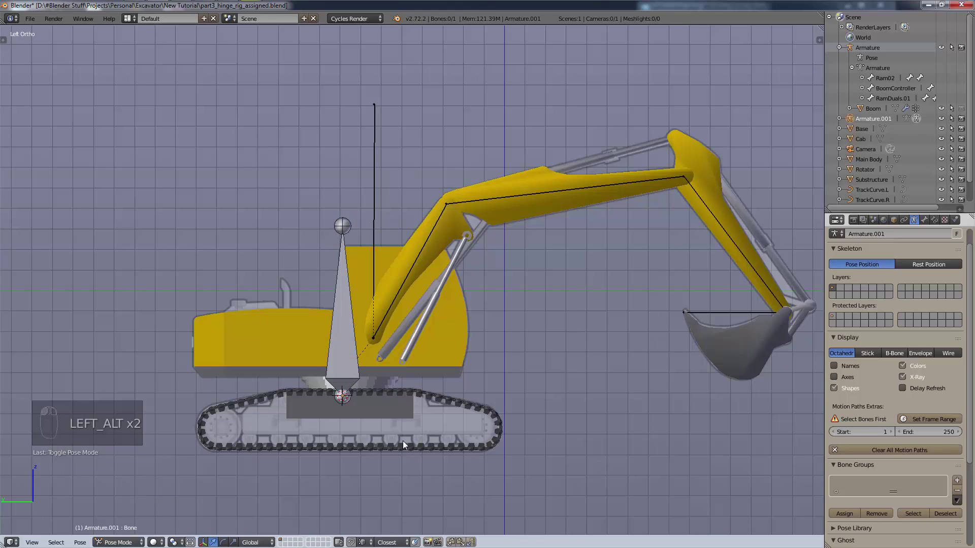
pyautogui.press('a')
pyautogui.press('a')
pyautogui.press('a')
pyautogui.hotkey('alt', 'r')
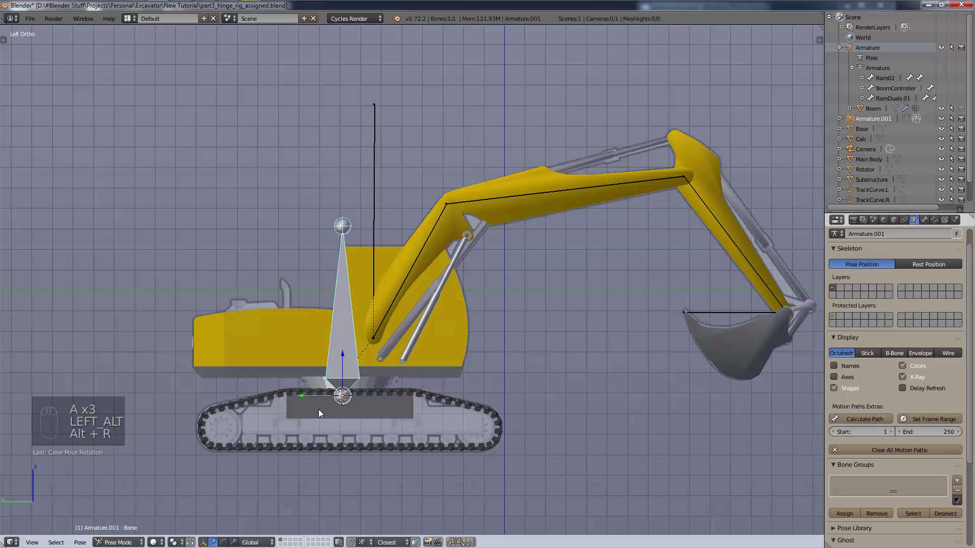
# - Test-rotate the new armature's bone about the global Z axis without keeping the rotation
pyautogui.hotkey('ctrl', 'a')
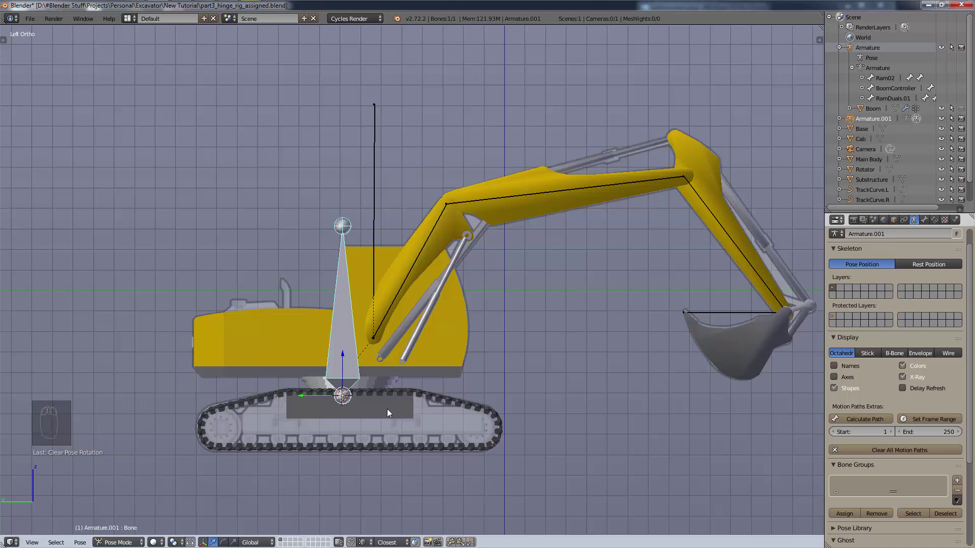
pyautogui.press('r')
pyautogui.press('z')
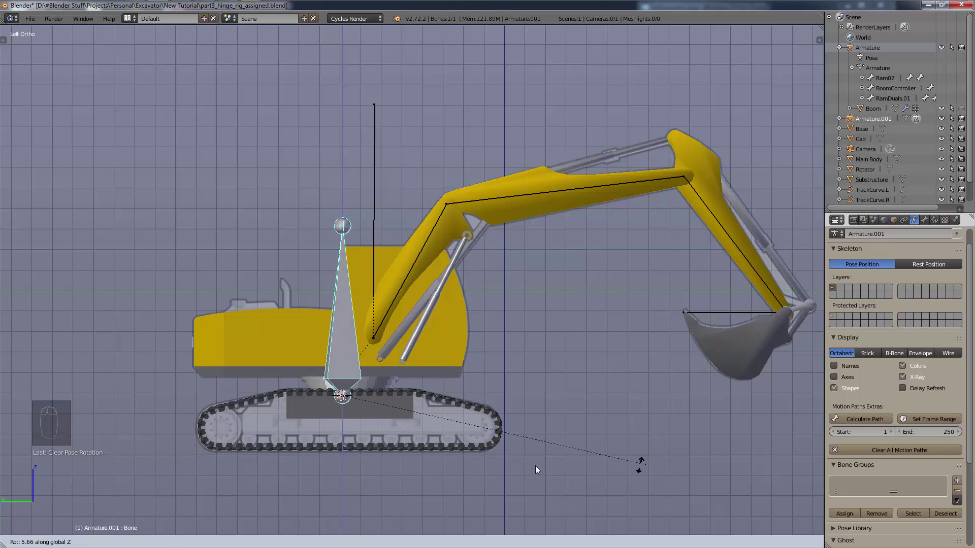
pyautogui.press('Escape')
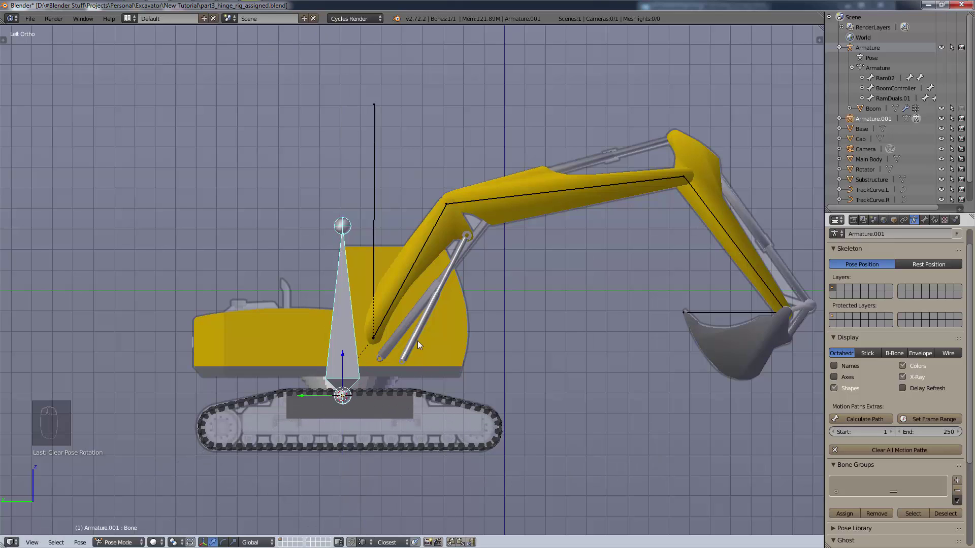
# - Delete the new Armature.001 object from the scene
pyautogui.press('x')
pyautogui.press('x')
pyautogui.press('x')
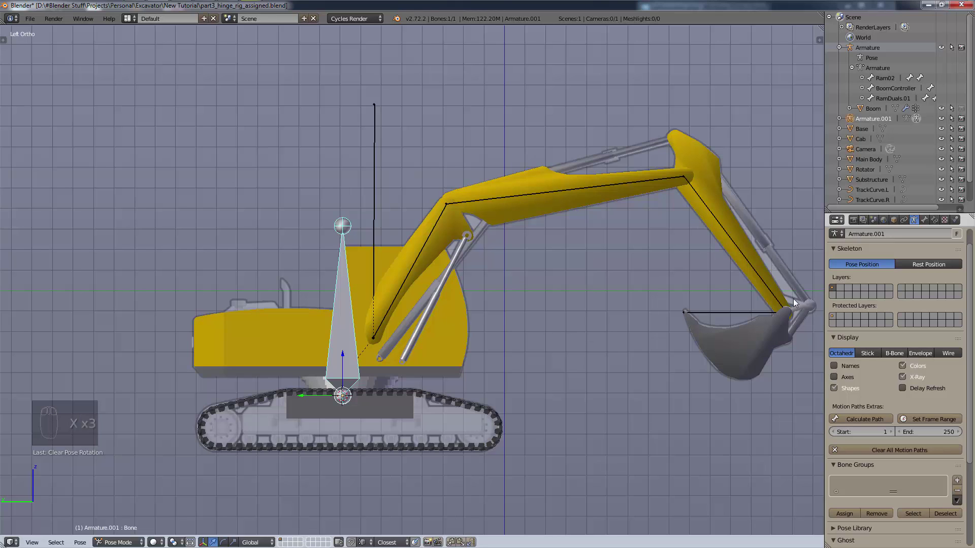
pyautogui.rightClick(346, 226)
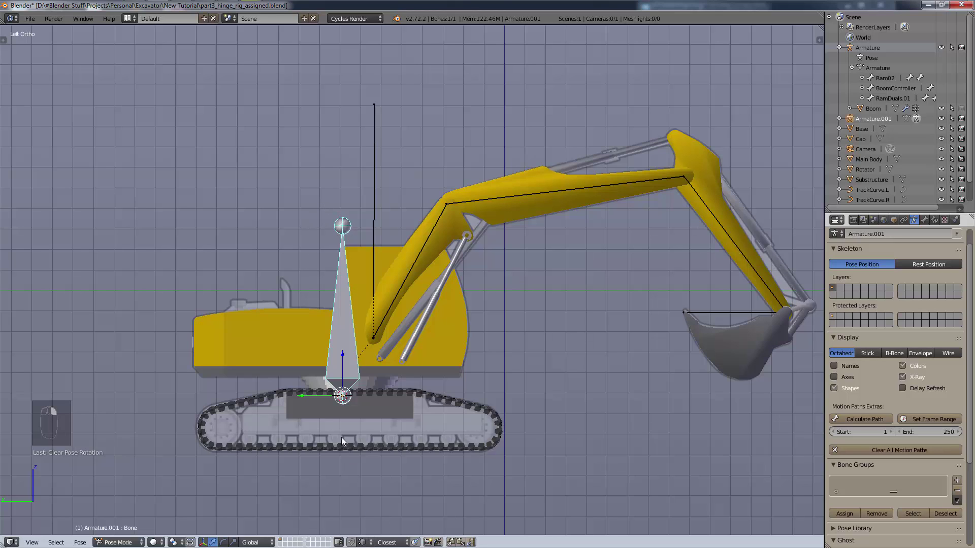
pyautogui.rightClick(876, 122)
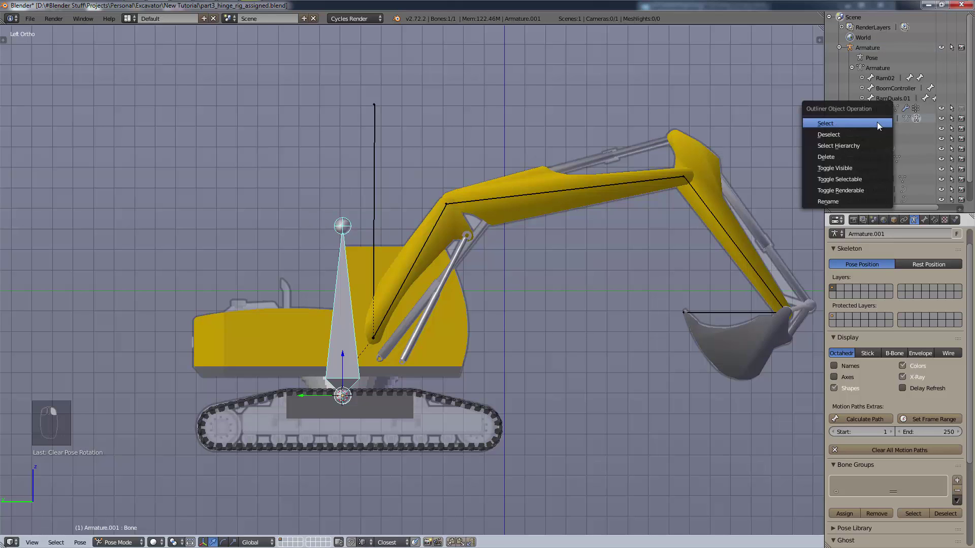
pyautogui.click(897, 122)
pyautogui.rightClick(879, 122)
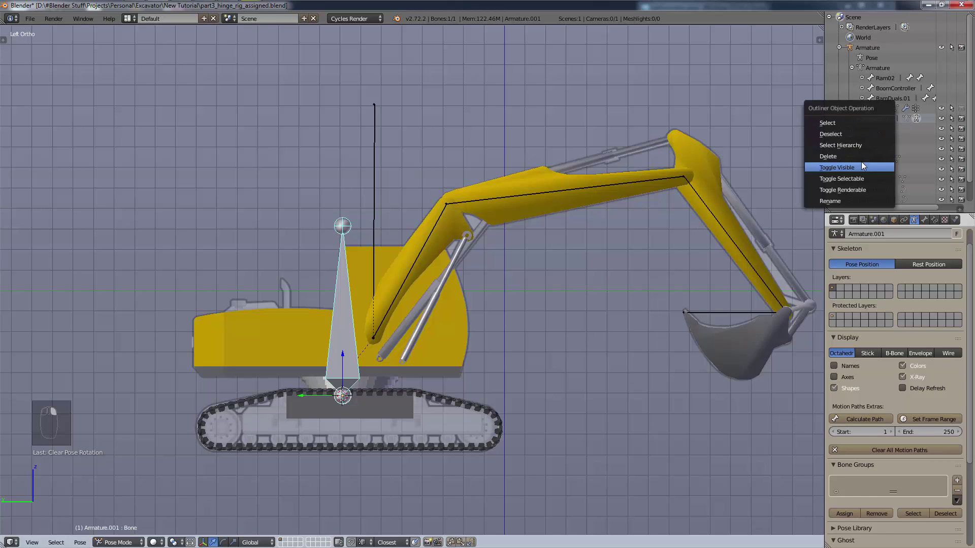
pyautogui.click(866, 153)
# - Save the scene over the existing part3_hinge_rig_assigned.blend file
pyautogui.scroll(2, 637, 375)
pyautogui.moveTo(637, 376); pyautogui.dragTo(716, 310, button='middle')
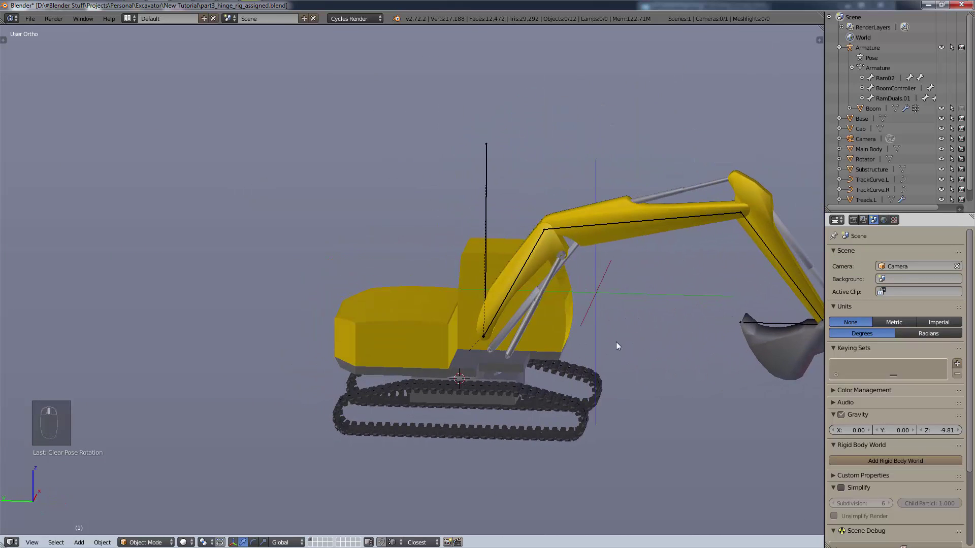
pyautogui.moveTo(617, 342); pyautogui.dragTo(519, 331, button='middle')
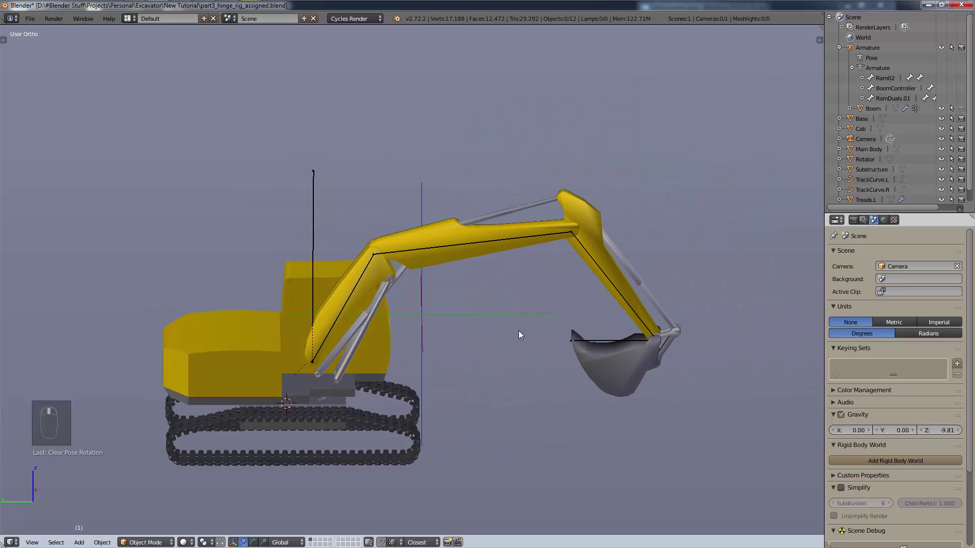
pyautogui.hotkey('ctrl', 's')
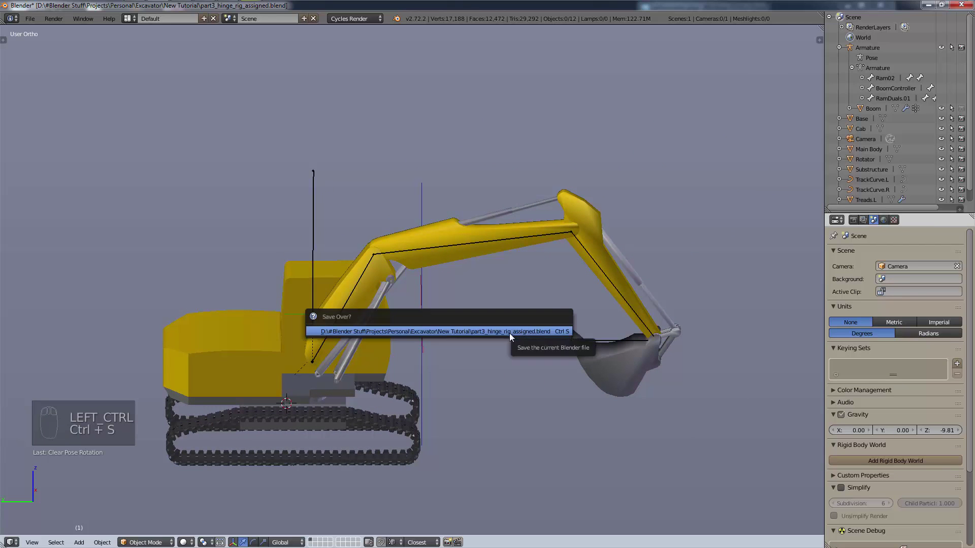
pyautogui.click(509, 333)
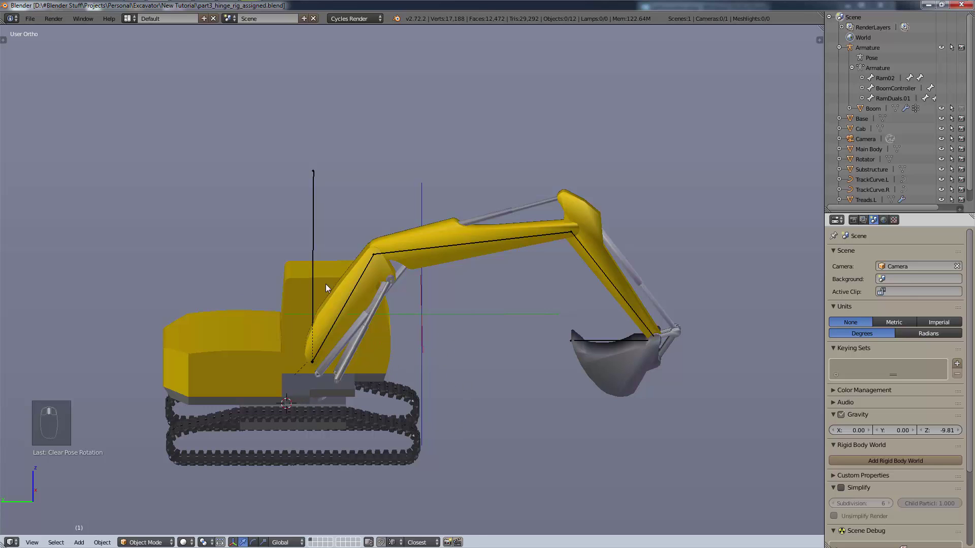
# - Display the excavator in wireframe from the right side view
pyautogui.moveTo(326, 288); pyautogui.dragTo(516, 354, button='middle')
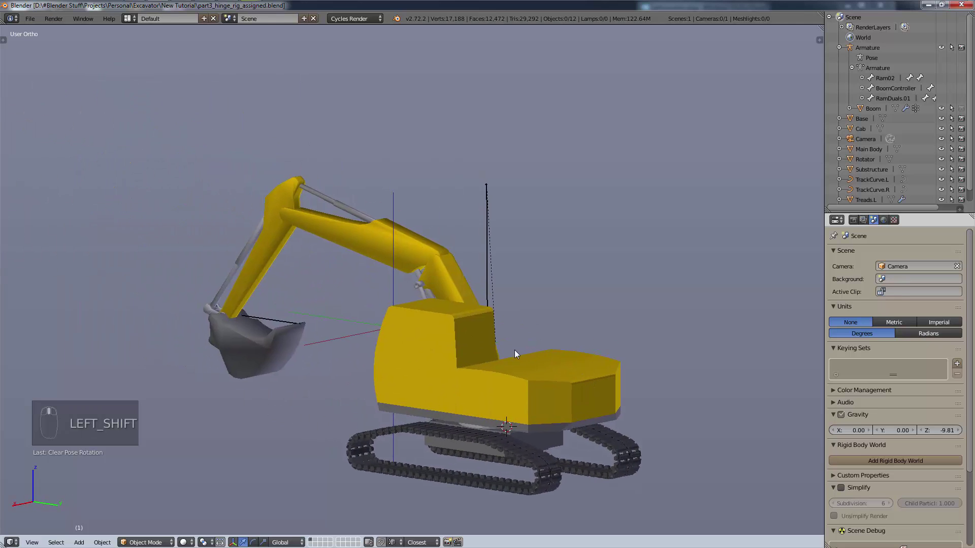
pyautogui.scroll(4, 509, 353)
pyautogui.keyDown('shift'); pyautogui.moveTo(573, 370); pyautogui.dragTo(437, 350, button='middle'); pyautogui.keyUp('shift')
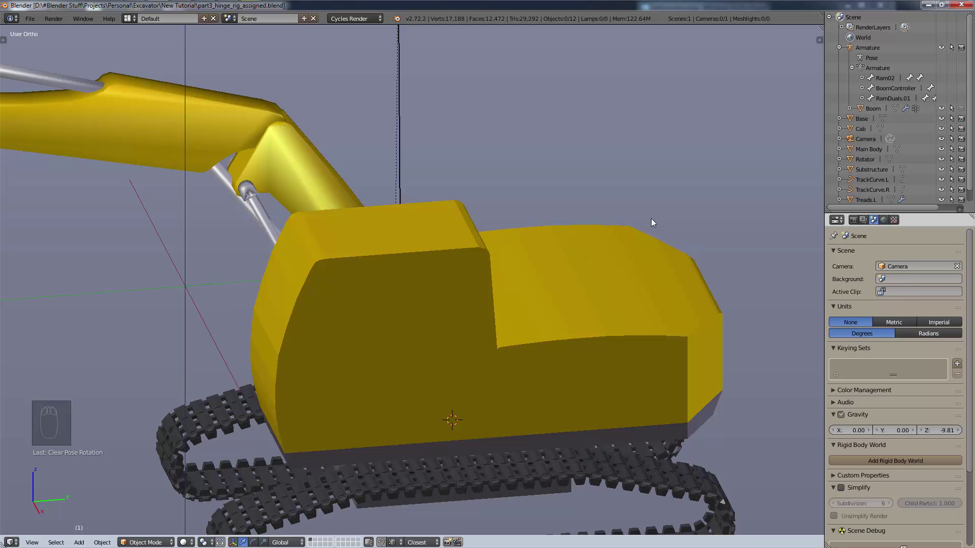
pyautogui.moveTo(651, 219); pyautogui.dragTo(587, 227, button='middle')
pyautogui.keyDown('shift'); pyautogui.moveTo(673, 241); pyautogui.dragTo(372, 249, button='middle'); pyautogui.keyUp('shift')
pyautogui.scroll(1, 351, 350)
pyautogui.scroll(1, 350, 386)
pyautogui.moveTo(365, 437); pyautogui.dragTo(473, 444, button='middle')
pyautogui.press('z')
pyautogui.click(450, 413)
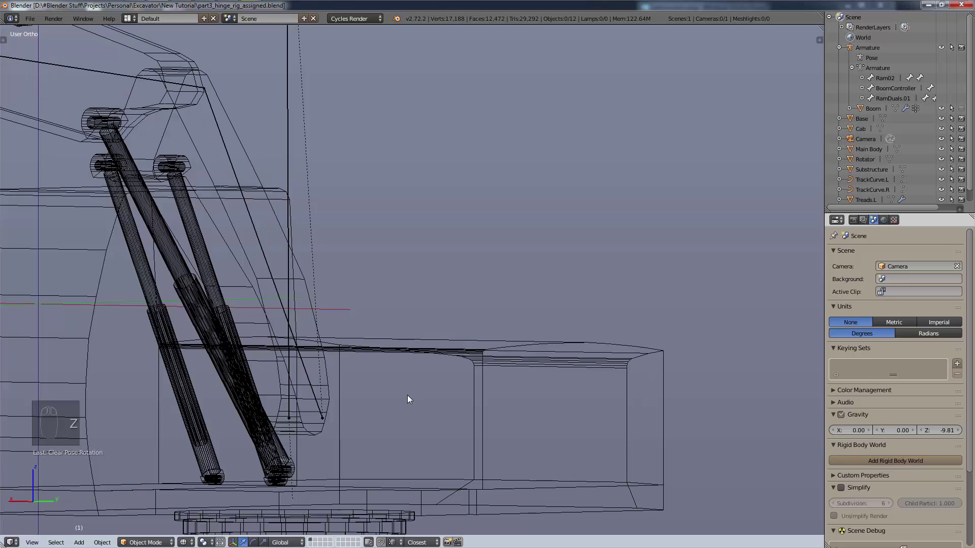
pyautogui.press('KP_3')
pyautogui.keyDown('shift'); pyautogui.moveTo(196, 379); pyautogui.dragTo(383, 336, button='middle'); pyautogui.keyUp('shift')
pyautogui.scroll(2, 264, 363)
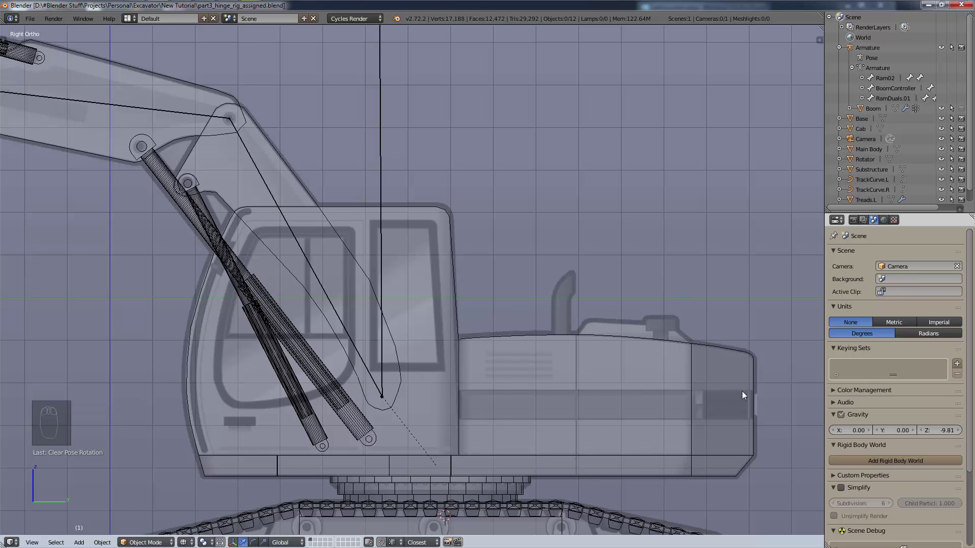
# - Examine the cab, boom, rams and tracks against the background blueprint in the right side view
pyautogui.scroll(-6, 701, 382)
pyautogui.scroll(9, 621, 357)
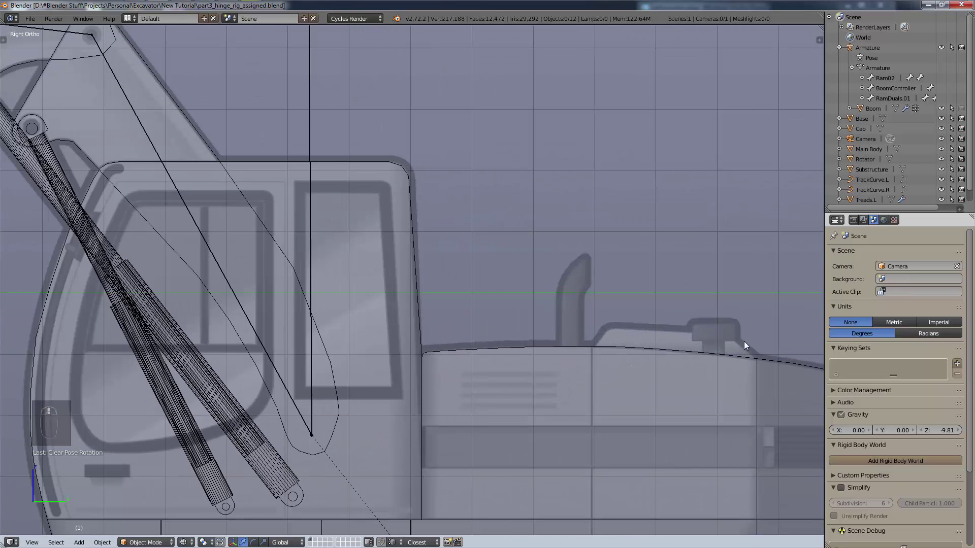
pyautogui.scroll(-5, 640, 401)
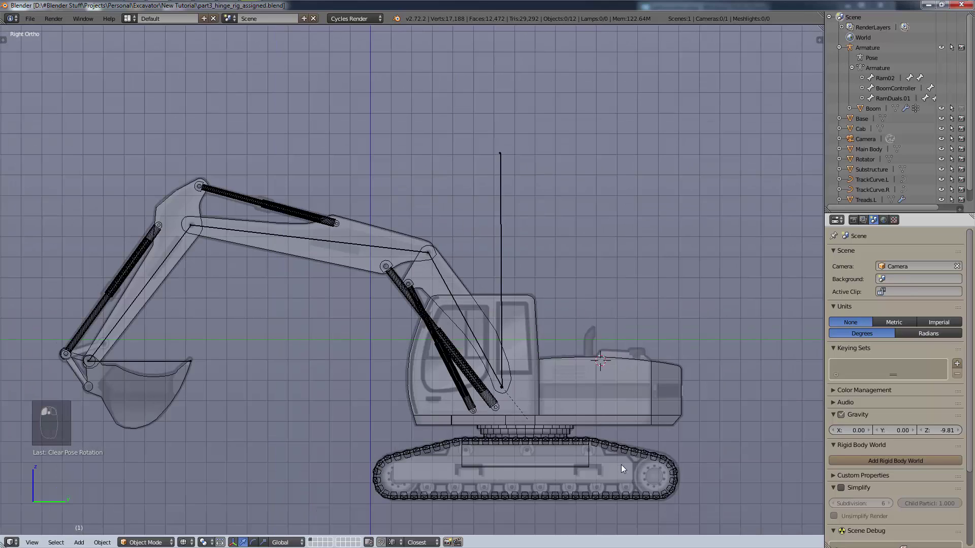
pyautogui.keyDown('shift'); pyautogui.moveTo(620, 465); pyautogui.dragTo(559, 394, button='middle'); pyautogui.keyUp('shift')
pyautogui.scroll(4, 551, 394)
pyautogui.scroll(-6, 478, 352)
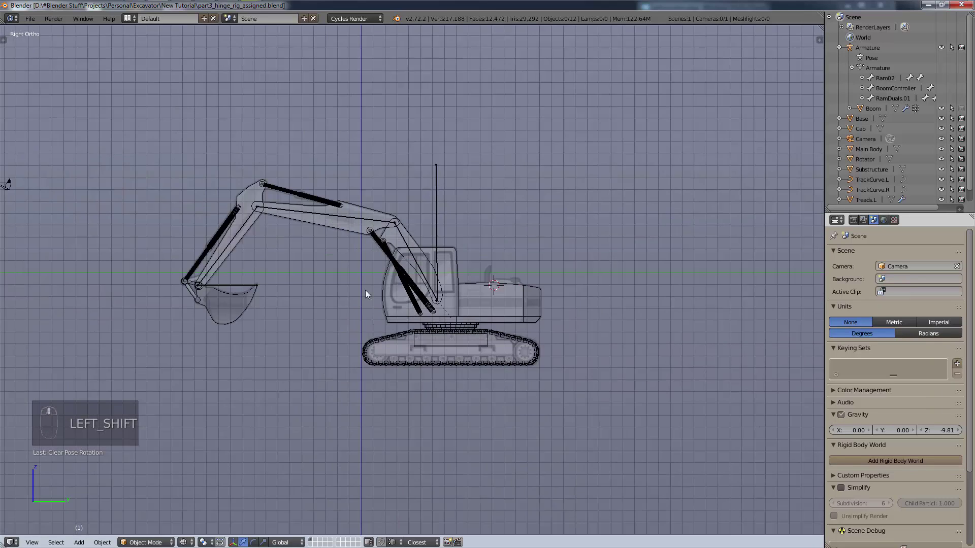
pyautogui.keyDown('shift'); pyautogui.moveTo(364, 291); pyautogui.dragTo(446, 349, button='middle'); pyautogui.keyUp('shift')
pyautogui.scroll(5, 341, 184)
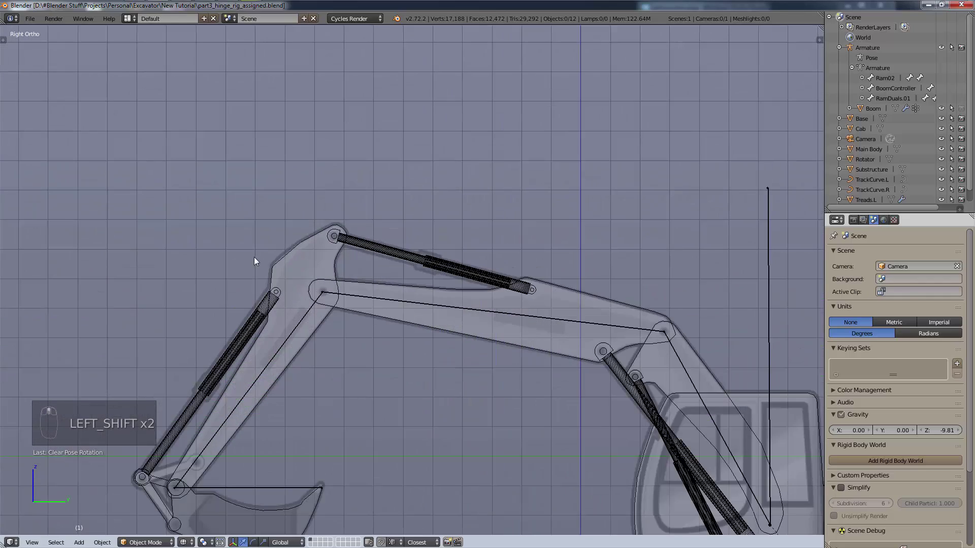
pyautogui.scroll(-5, 297, 264)
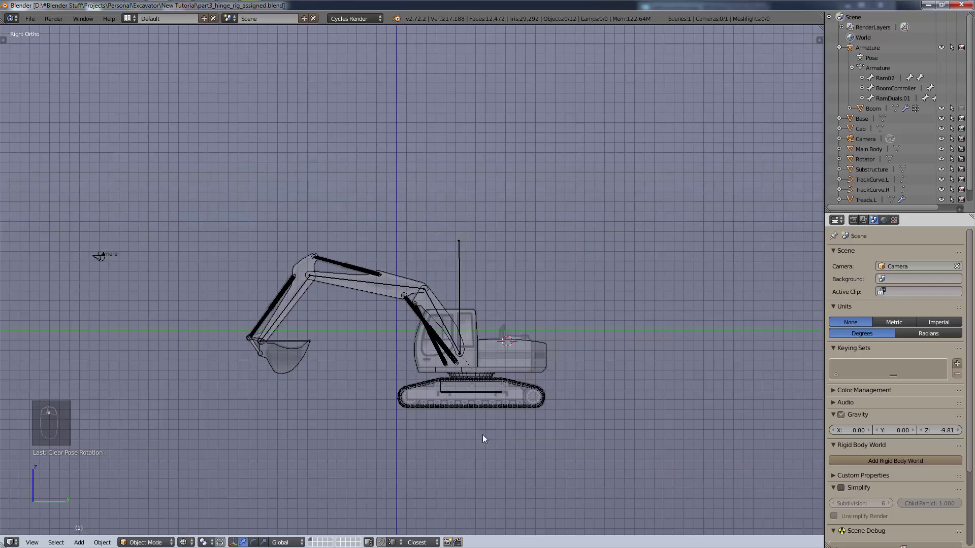
pyautogui.scroll(6, 482, 434)
pyautogui.scroll(-2, 340, 284)
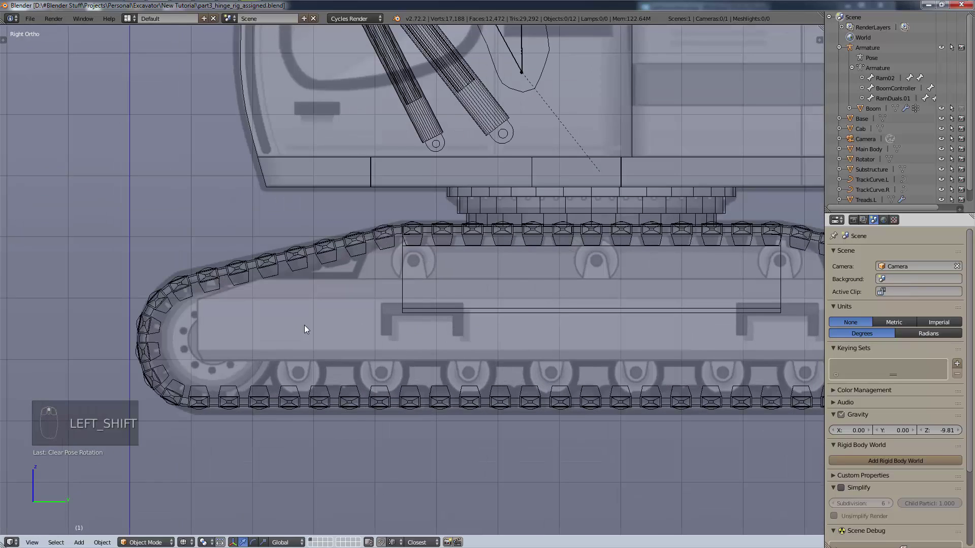
pyautogui.keyDown('shift'); pyautogui.moveTo(304, 325); pyautogui.dragTo(272, 239, button='middle'); pyautogui.keyUp('shift')
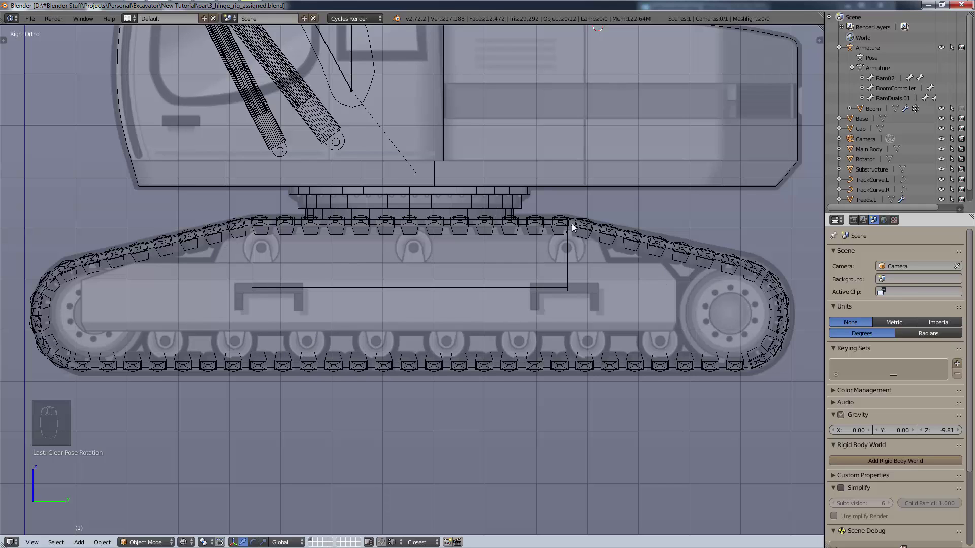
pyautogui.keyDown('shift'); pyautogui.moveTo(668, 357); pyautogui.dragTo(649, 473, button='middle'); pyautogui.keyUp('shift')
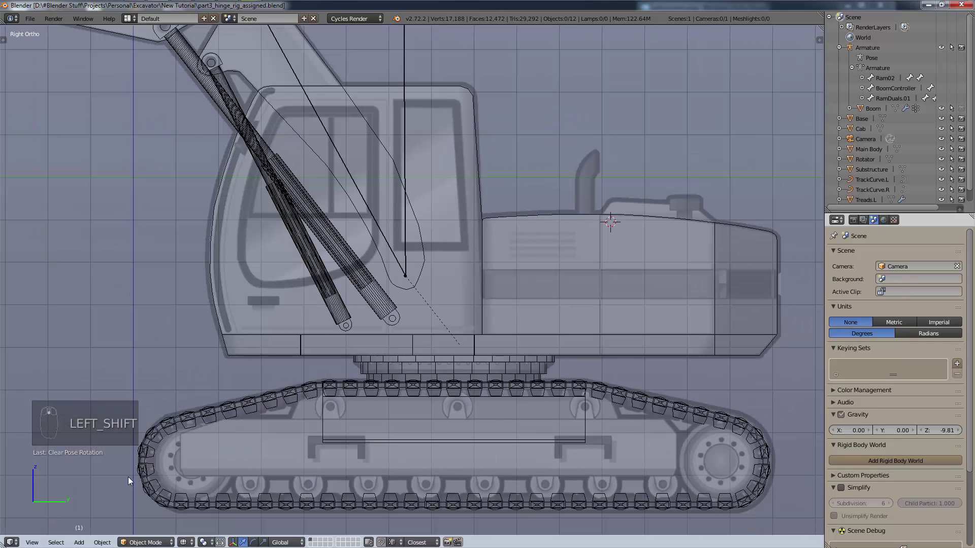
# - Box-select the excavator's cab, body and tracks, and clear the selection again
pyautogui.press('b')
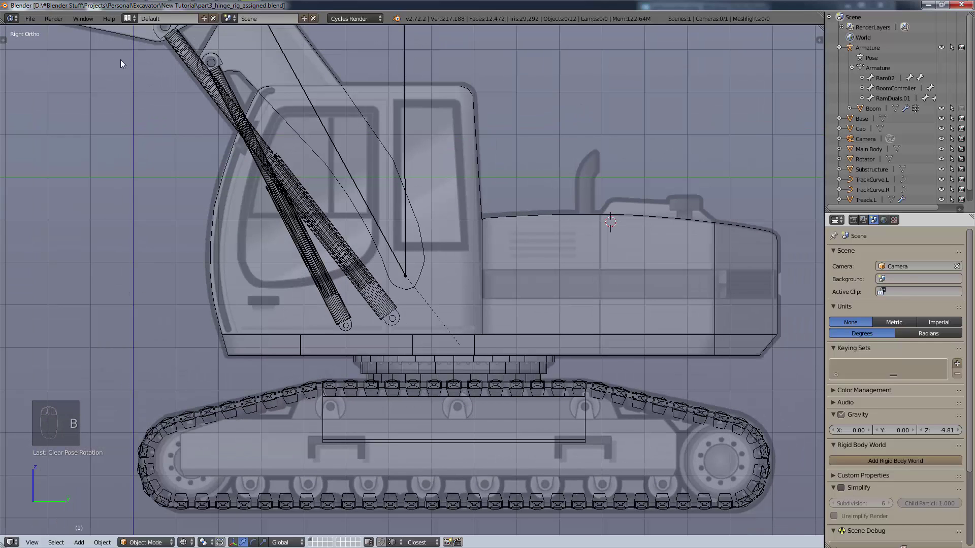
pyautogui.moveTo(116, 45); pyautogui.dragTo(812, 521)
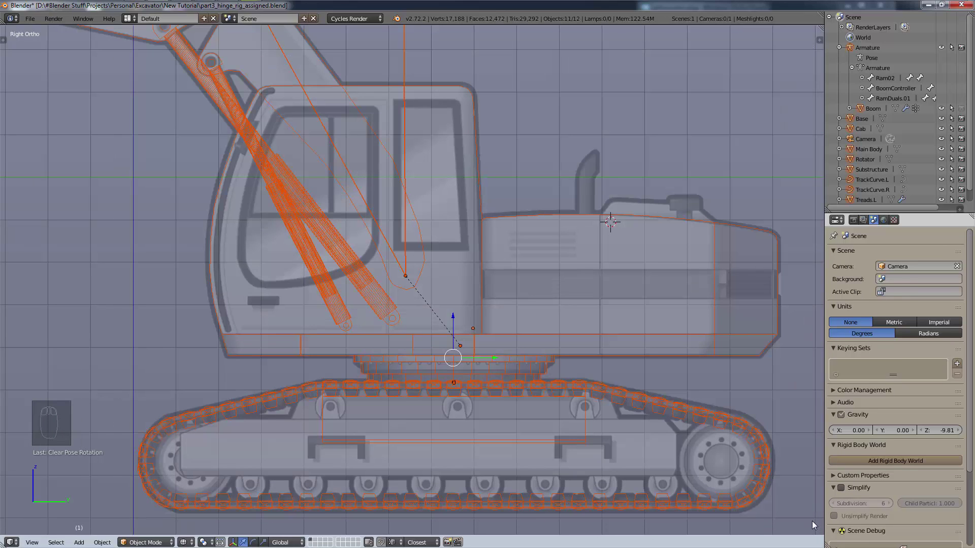
pyautogui.press('a')
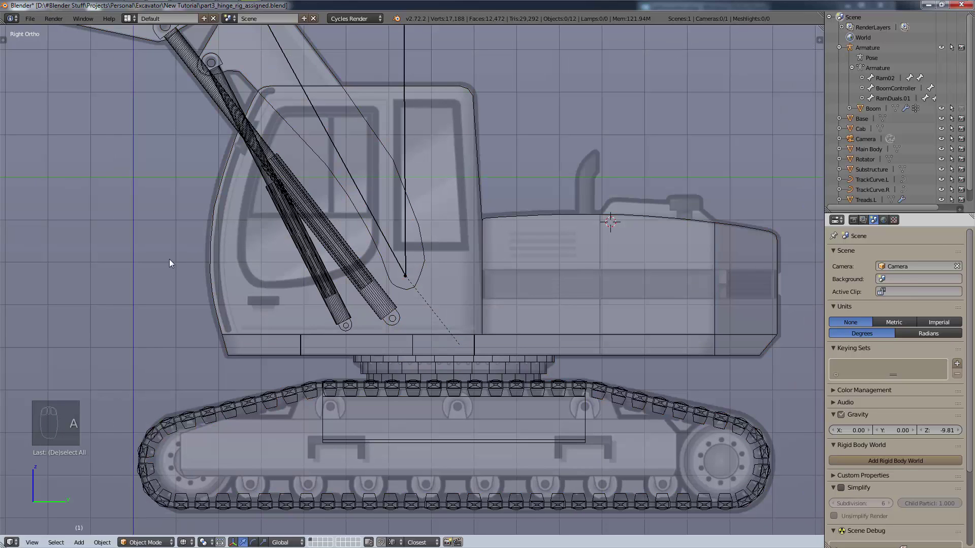
# - Examine the hydraulic rams, stick arm and bucket linkage in wireframe from an angle and from the right side
pyautogui.scroll(-6, 285, 325)
pyautogui.keyDown('shift'); pyautogui.moveTo(259, 289); pyautogui.dragTo(486, 343, button='middle'); pyautogui.keyUp('shift')
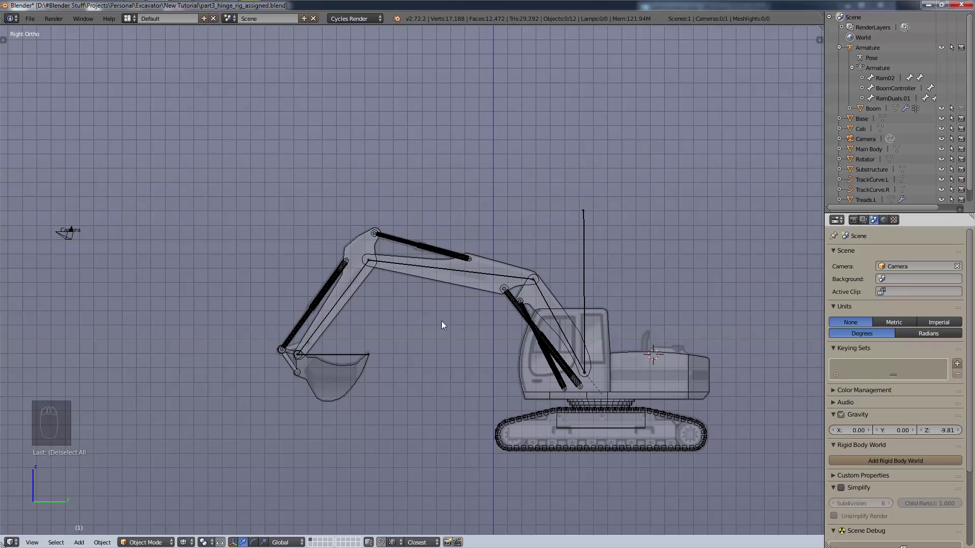
pyautogui.scroll(8, 261, 321)
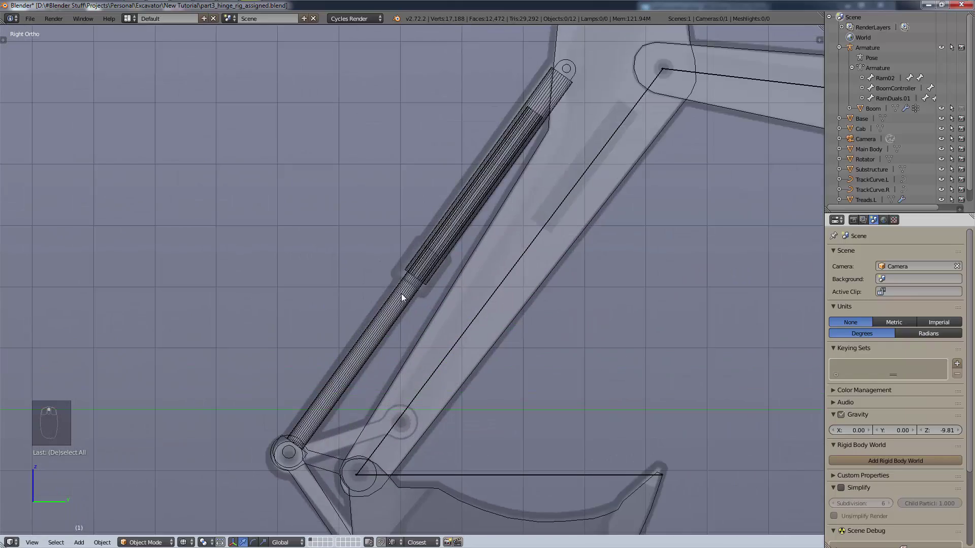
pyautogui.press('a')
pyautogui.press('a')
pyautogui.moveTo(304, 278); pyautogui.dragTo(828, 312, button='middle')
pyautogui.moveTo(391, 276); pyautogui.dragTo(584, 282, button='middle')
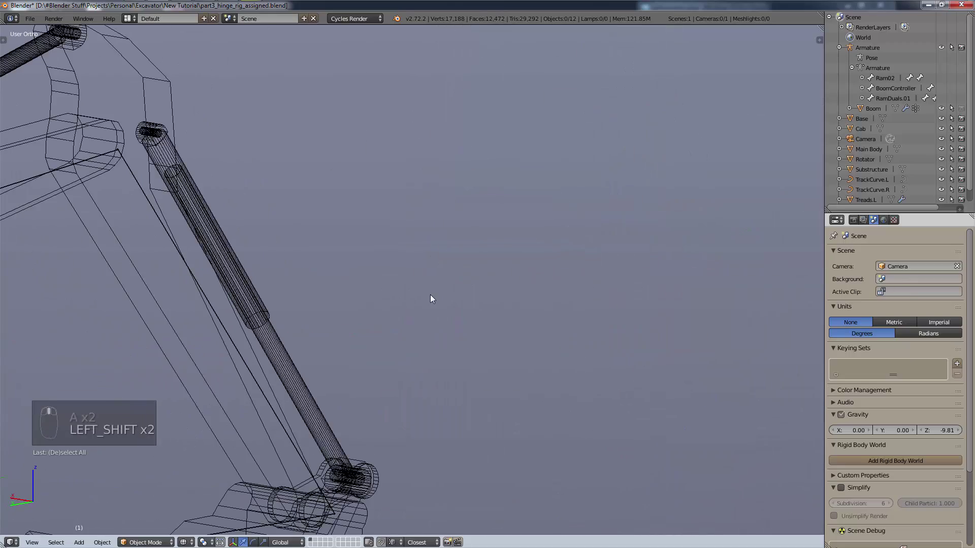
pyautogui.keyDown('shift'); pyautogui.moveTo(430, 294); pyautogui.dragTo(367, 295, button='middle'); pyautogui.keyUp('shift')
pyautogui.scroll(-5, 462, 302)
pyautogui.press('KP_3')
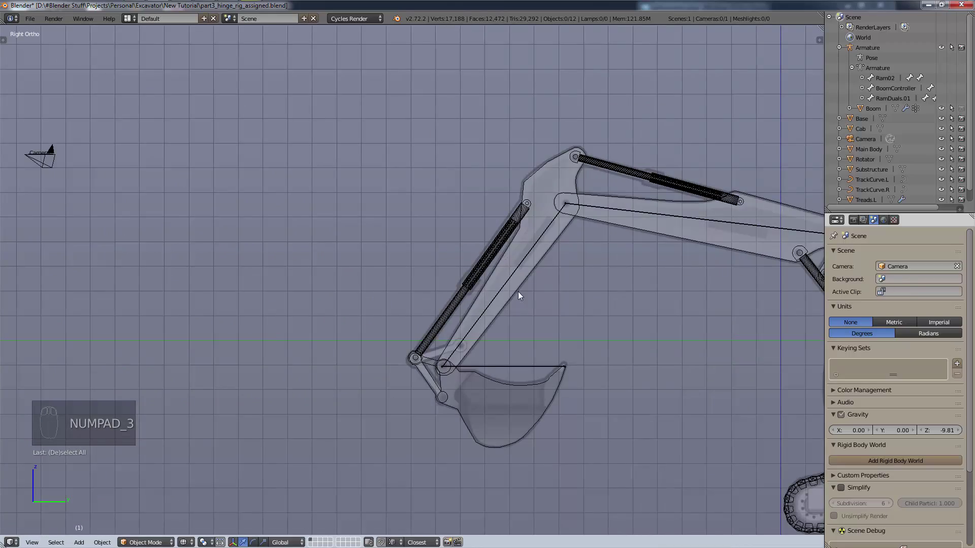
pyautogui.scroll(5, 505, 303)
pyautogui.keyDown('shift'); pyautogui.moveTo(437, 231); pyautogui.dragTo(333, 325, button='middle'); pyautogui.keyUp('shift')
pyautogui.scroll(-8, 333, 319)
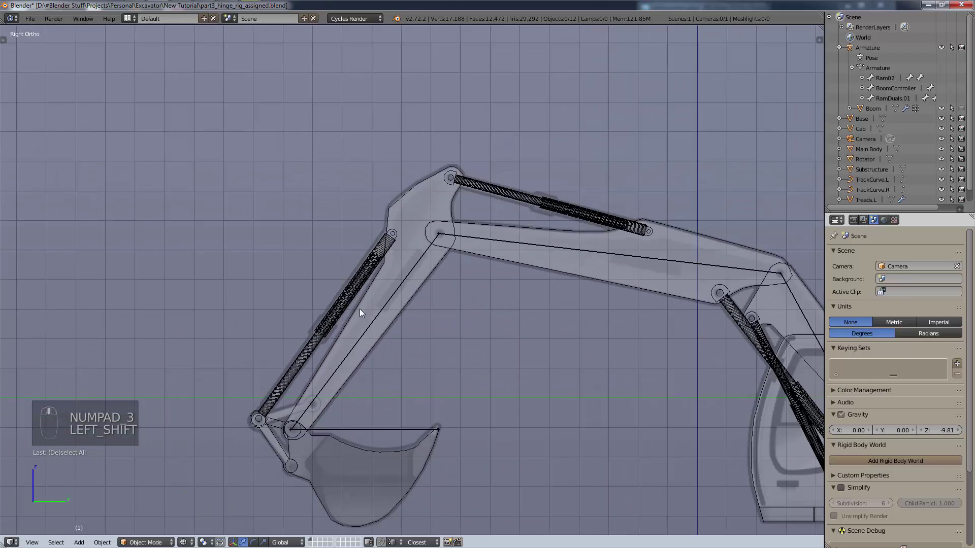
pyautogui.keyDown('shift'); pyautogui.moveTo(474, 358); pyautogui.dragTo(319, 354, button='middle'); pyautogui.keyUp('shift')
pyautogui.scroll(3, 315, 352)
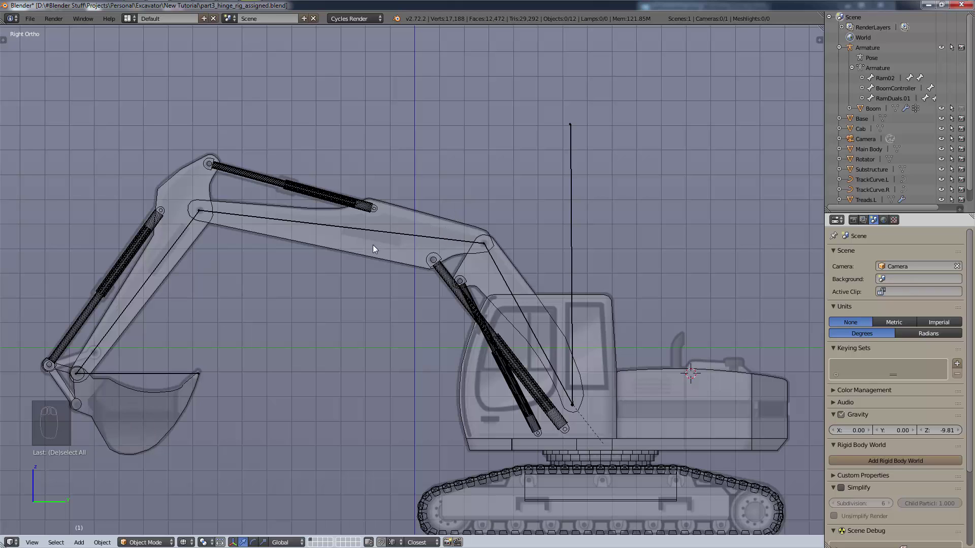
# - Select the boom's Armature and switch it to Pose Mode
pyautogui.rightClick(403, 237)
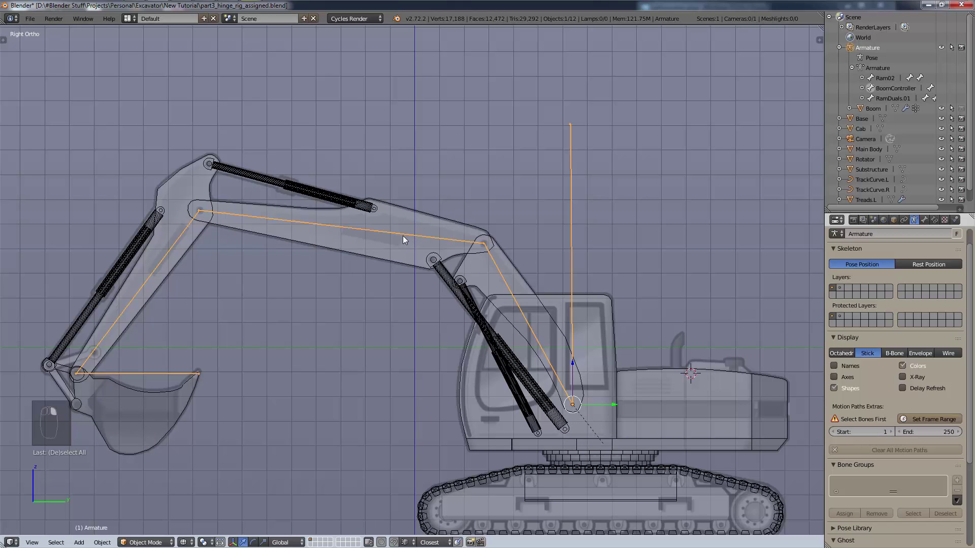
pyautogui.click(145, 542)
pyautogui.click(147, 508)
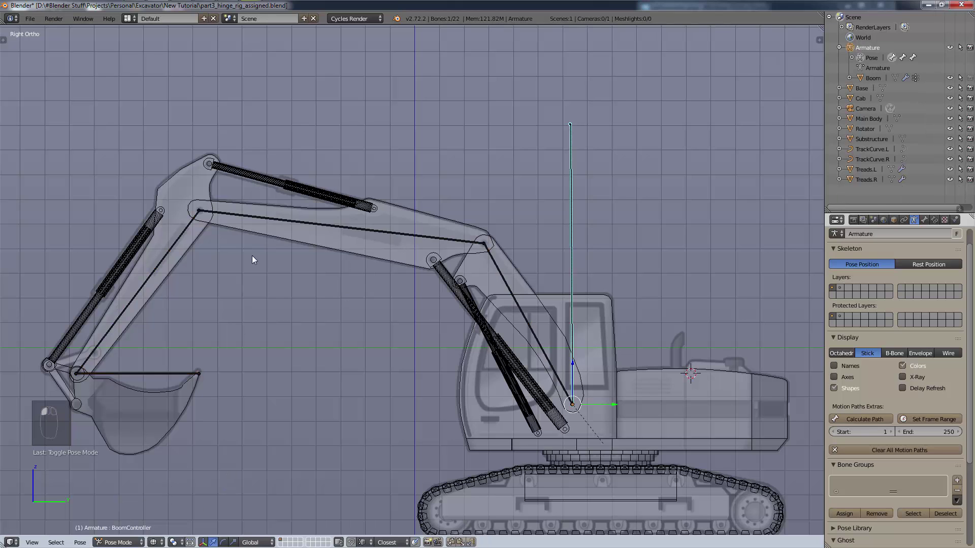
# - Test-rotate the Knuckle02 bone upward in the side view without keeping the rotation
pyautogui.rightClick(237, 217)
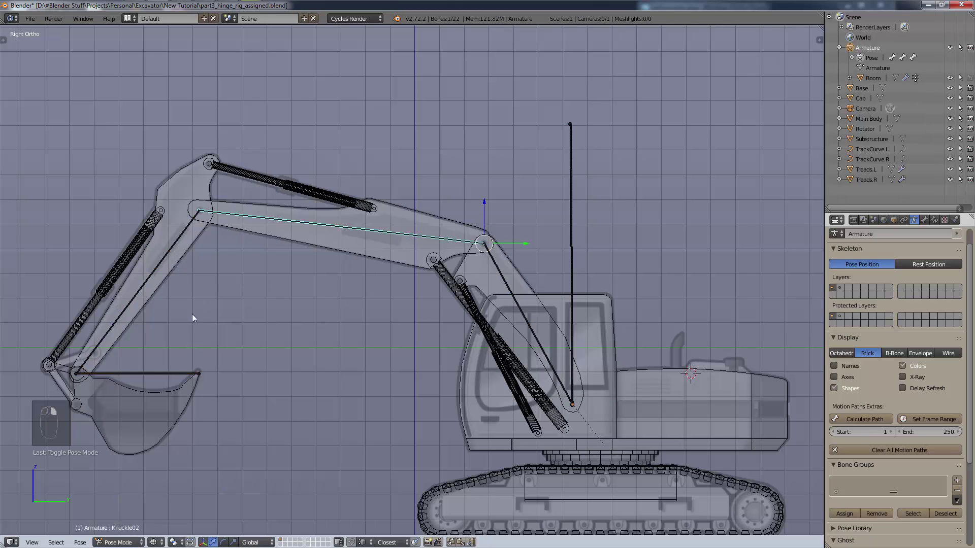
pyautogui.press('r')
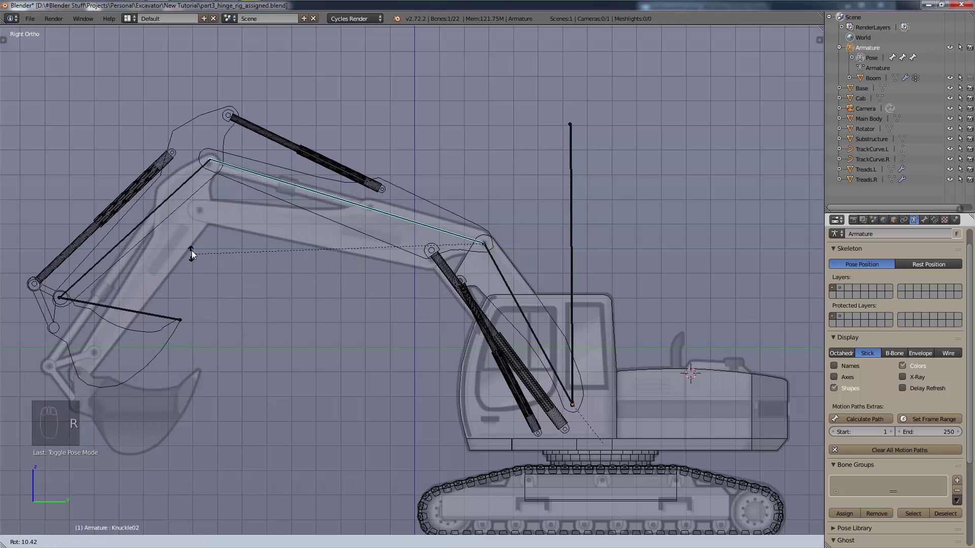
pyautogui.click(176, 232)
# - Test-rotate the Knuckle03 bone outward, undo the rotation and deselect all bones
pyautogui.rightClick(175, 232)
pyautogui.press('r')
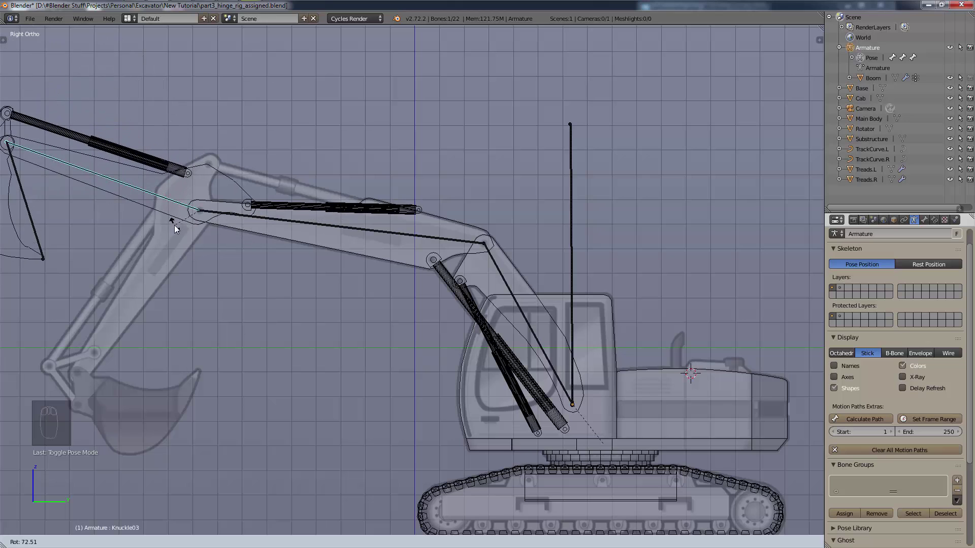
pyautogui.click(151, 217)
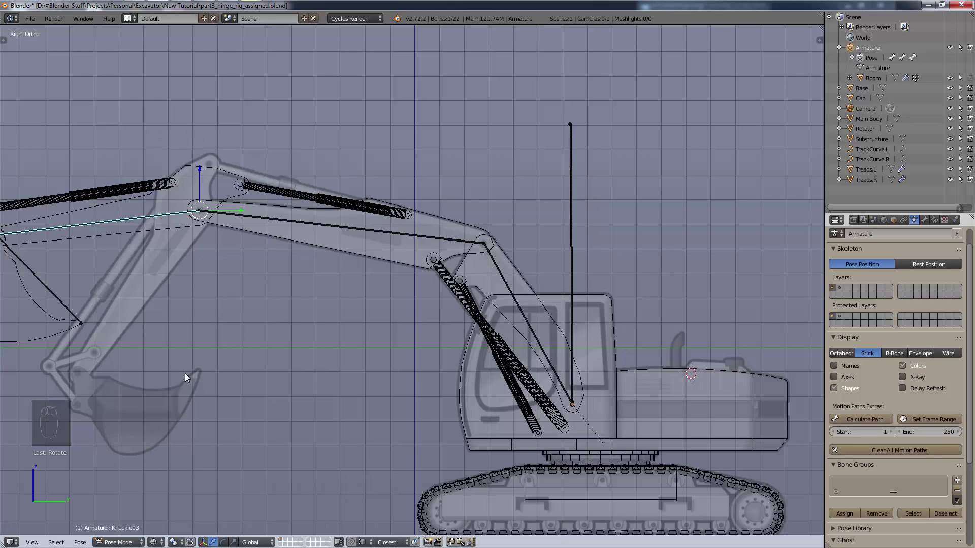
pyautogui.hotkey('ctrl', 'z')
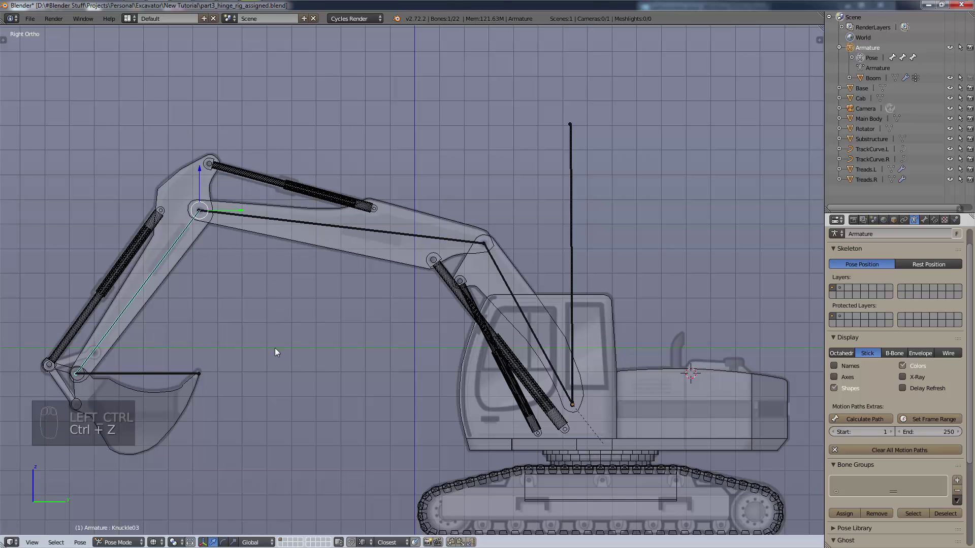
pyautogui.press('a')
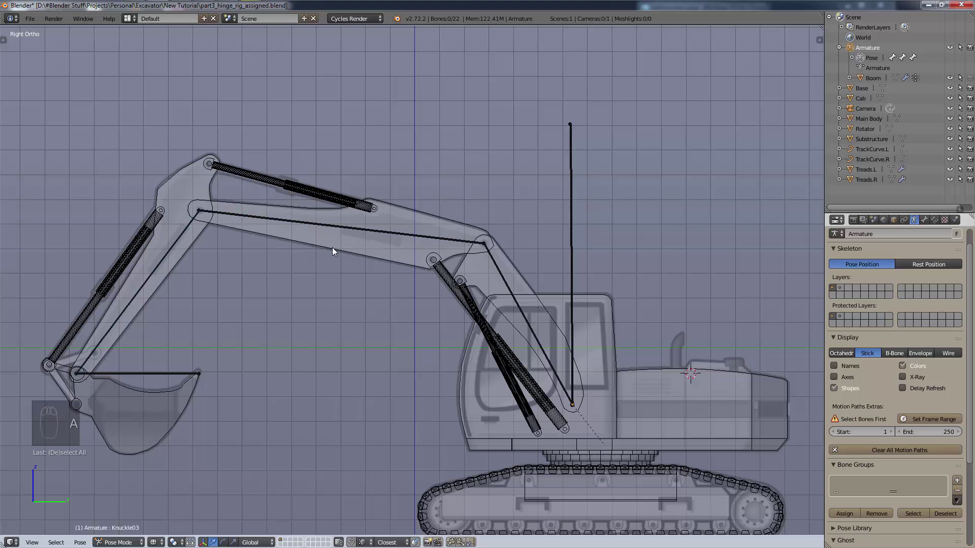
pyautogui.scroll(4, 329, 249)
pyautogui.scroll(2, 222, 220)
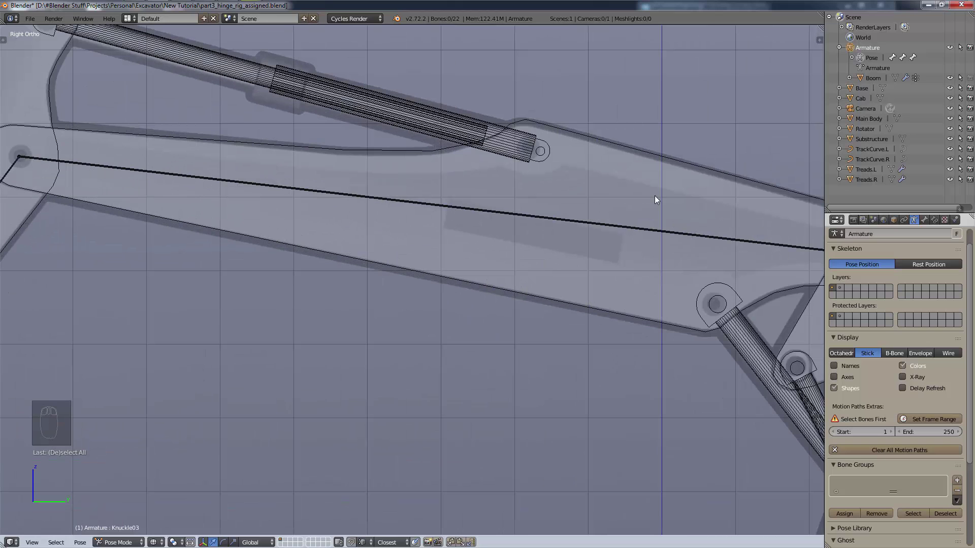
pyautogui.scroll(-7, 318, 231)
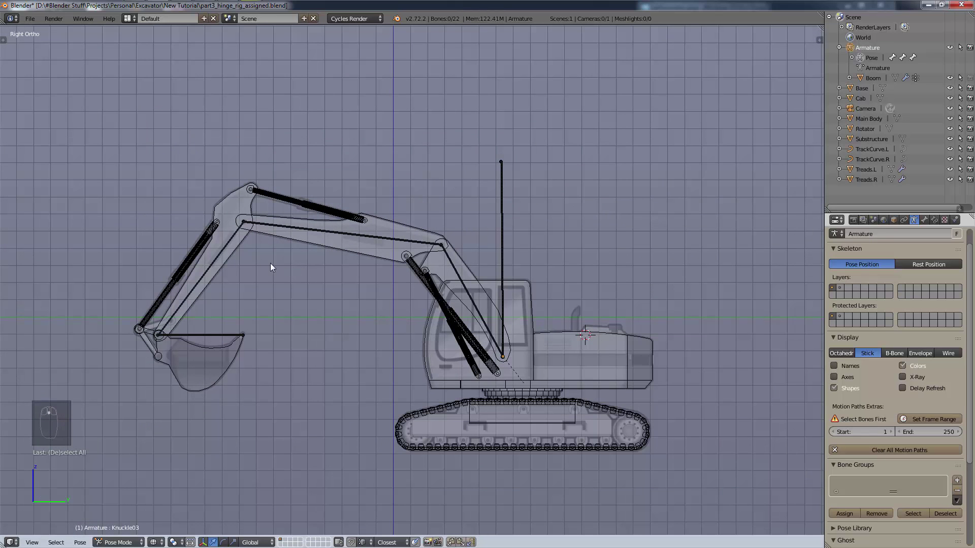
# - Examine the boom, hydraulic rams and bucket linkage in wireframe from the right side and from angled views on both sides
pyautogui.scroll(3, 194, 338)
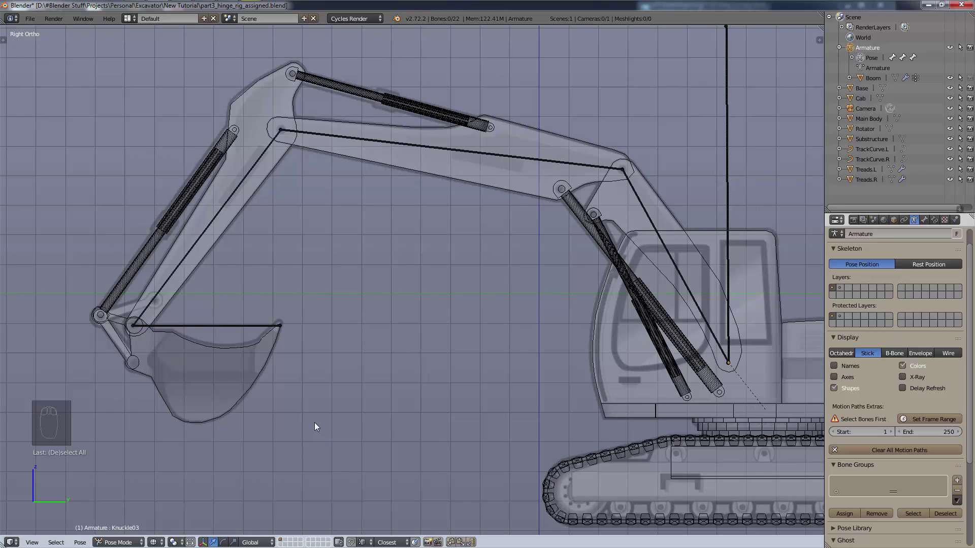
pyautogui.keyDown('shift'); pyautogui.moveTo(327, 418); pyautogui.dragTo(263, 377, button='middle'); pyautogui.keyUp('shift')
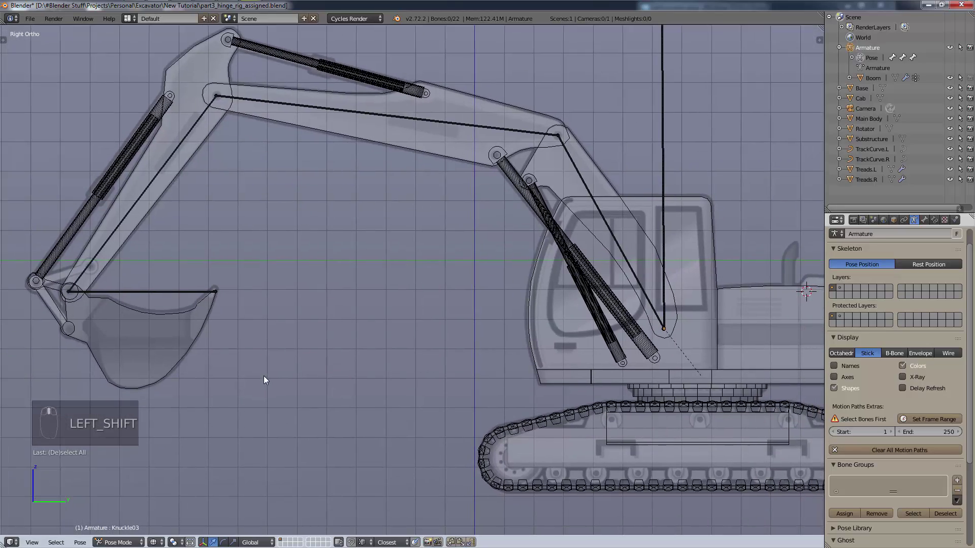
pyautogui.moveTo(205, 410); pyautogui.dragTo(182, 190, button='middle')
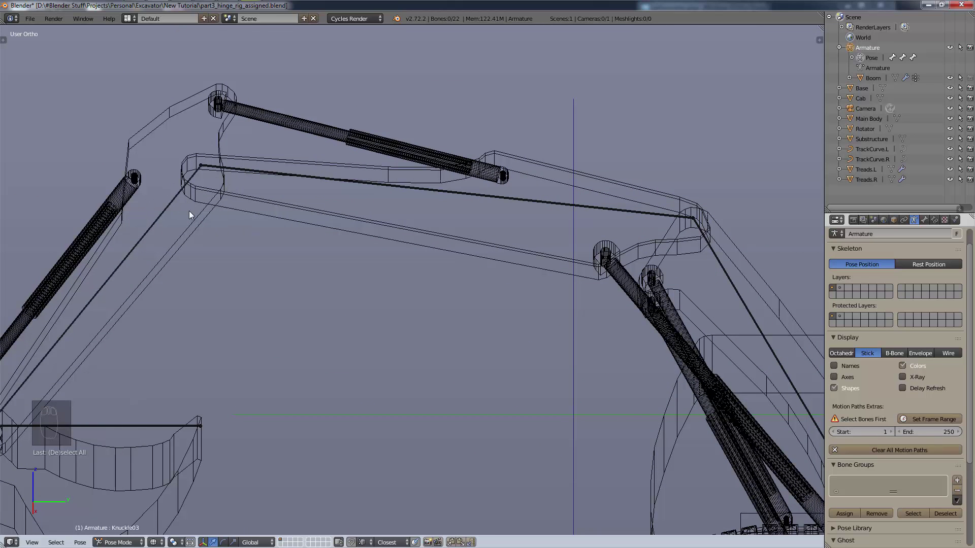
pyautogui.moveTo(187, 243); pyautogui.dragTo(192, 207, button='middle')
pyautogui.scroll(-3, 411, 233)
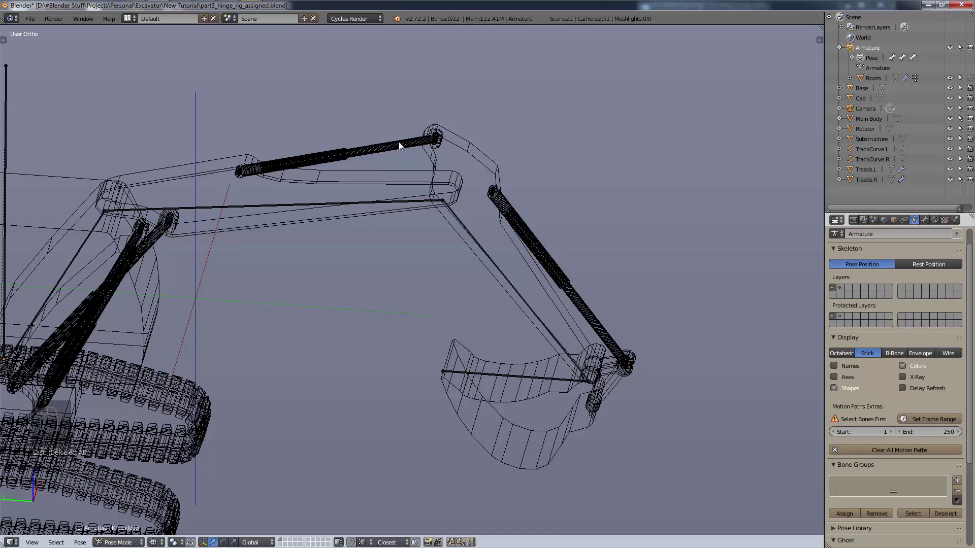
pyautogui.scroll(-4, 350, 302)
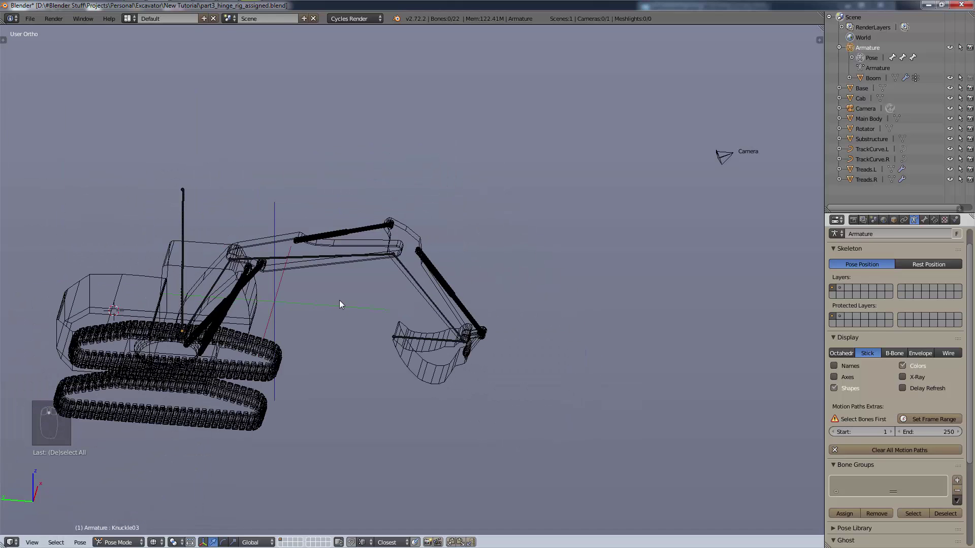
pyautogui.moveTo(339, 300); pyautogui.dragTo(340, 288, button='middle')
pyautogui.scroll(3, 325, 260)
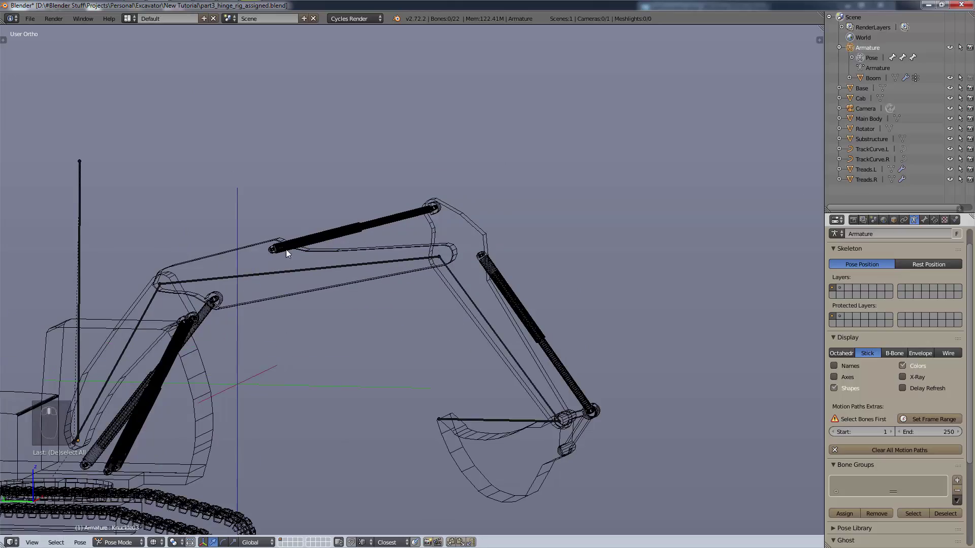
pyautogui.scroll(1, 282, 251)
pyautogui.scroll(5, 283, 251)
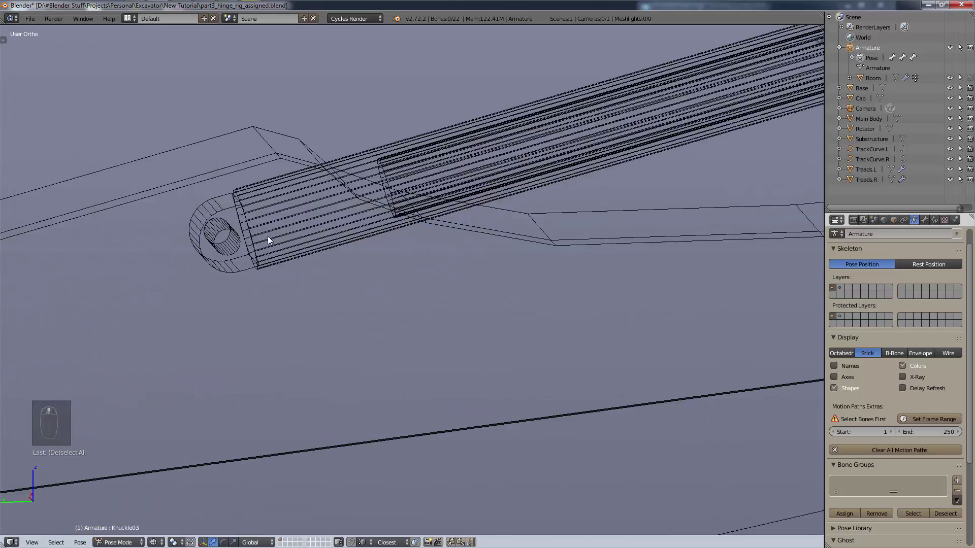
pyautogui.scroll(-10, 239, 227)
pyautogui.scroll(6, 185, 283)
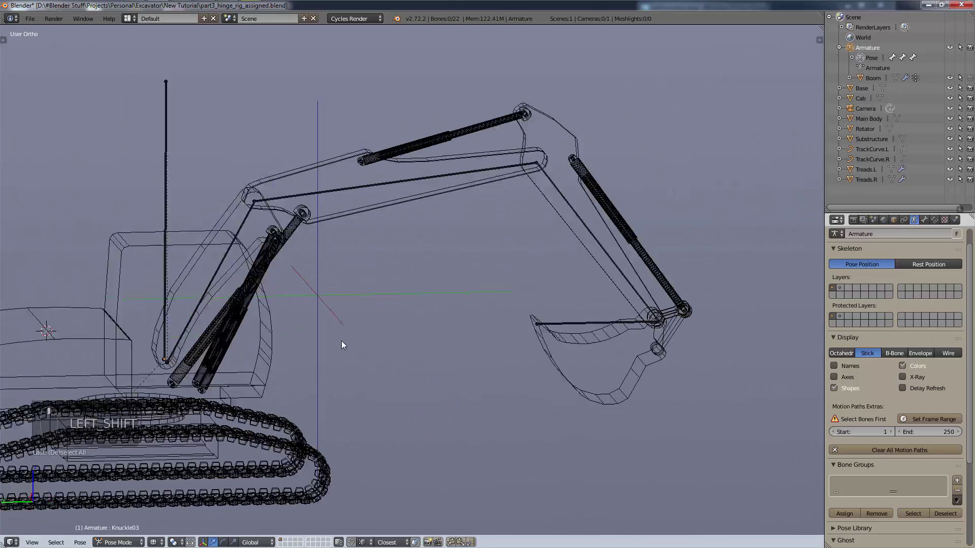
# - Examine the left side against the reference image, with a close look at the exhaust pipe, and then the boom at an angle
pyautogui.press('KP_3')
pyautogui.press('ctrl+KP_3')
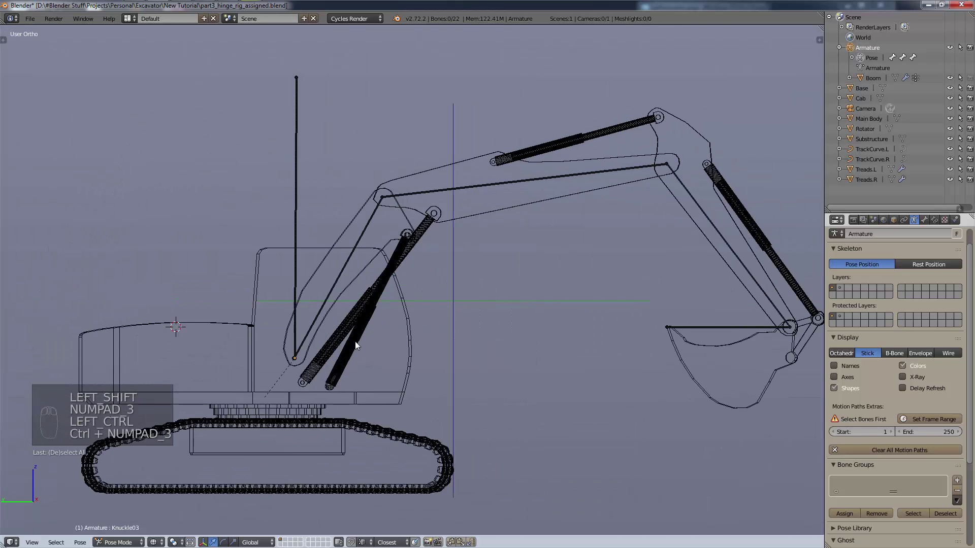
pyautogui.keyDown('shift'); pyautogui.moveTo(355, 341); pyautogui.dragTo(347, 248, button='middle'); pyautogui.keyUp('shift')
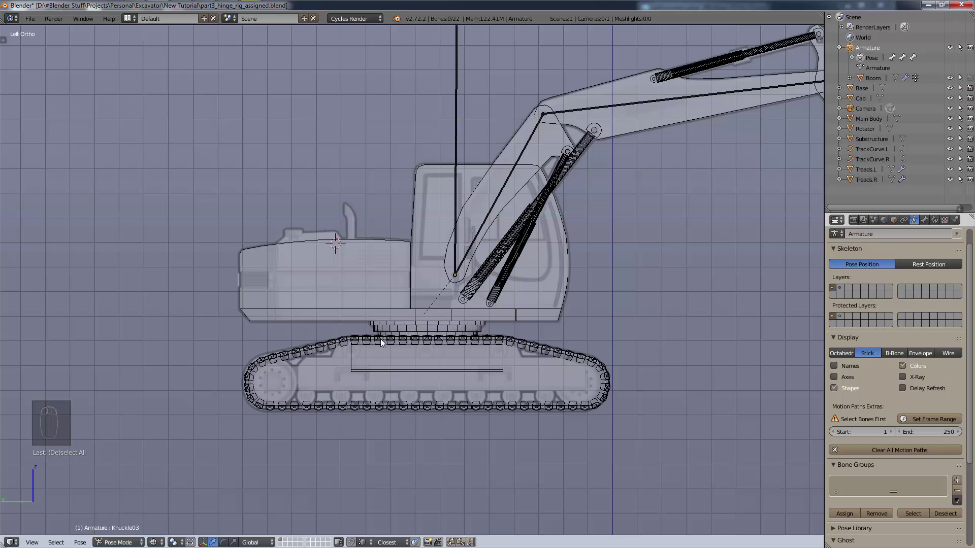
pyautogui.scroll(9, 354, 224)
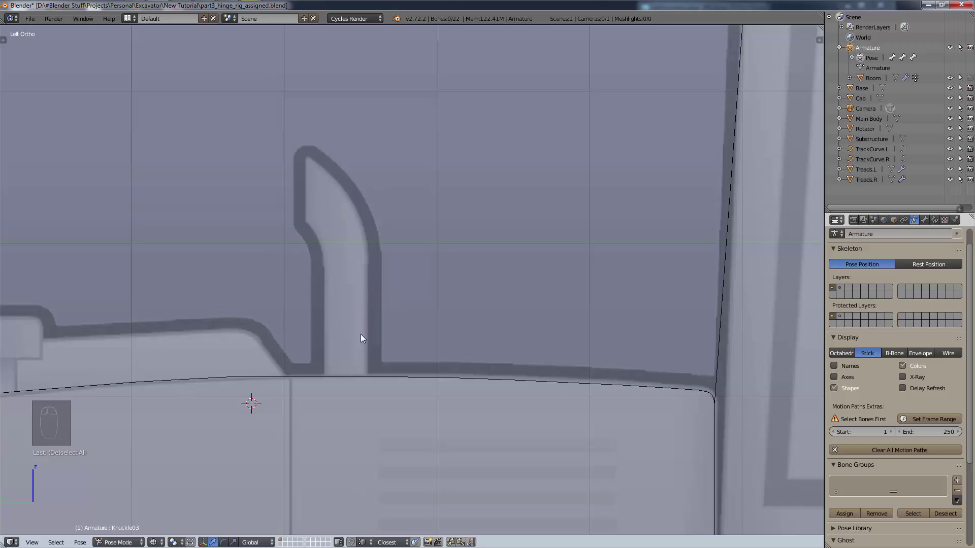
pyautogui.scroll(-12, 322, 337)
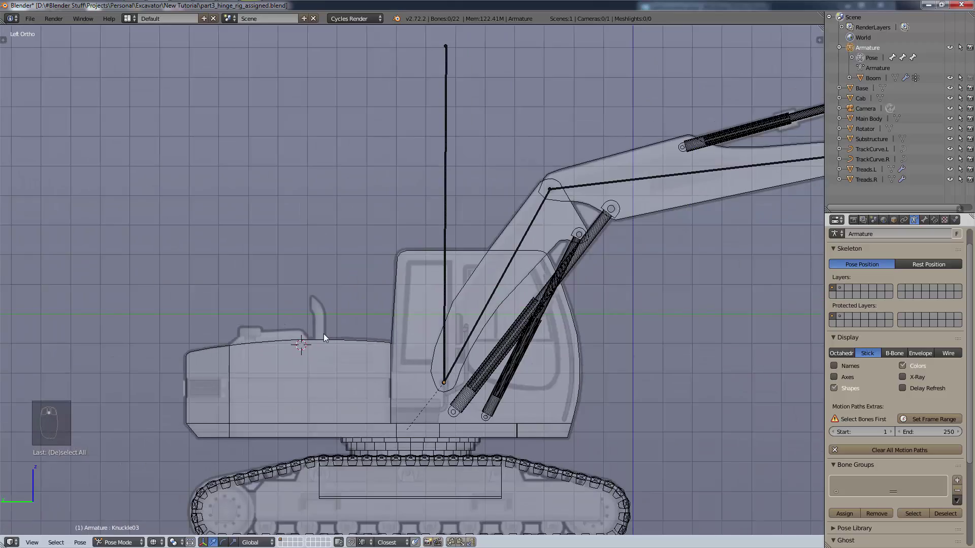
pyautogui.scroll(6, 465, 367)
pyautogui.moveTo(419, 304); pyautogui.dragTo(359, 330, button='middle')
pyautogui.keyDown('shift'); pyautogui.moveTo(503, 324); pyautogui.dragTo(111, 345, button='middle'); pyautogui.keyUp('shift')
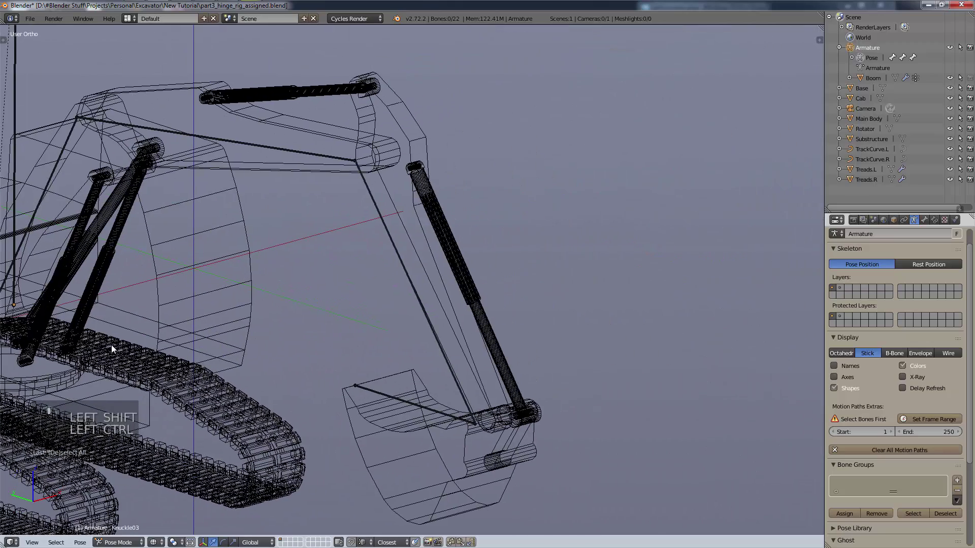
# - Examine the excavator's body, rams and tracks in the back, top and front views against the reference images
pyautogui.press('ctrl+KP_3')
pyautogui.press('ctrl+KP_1')
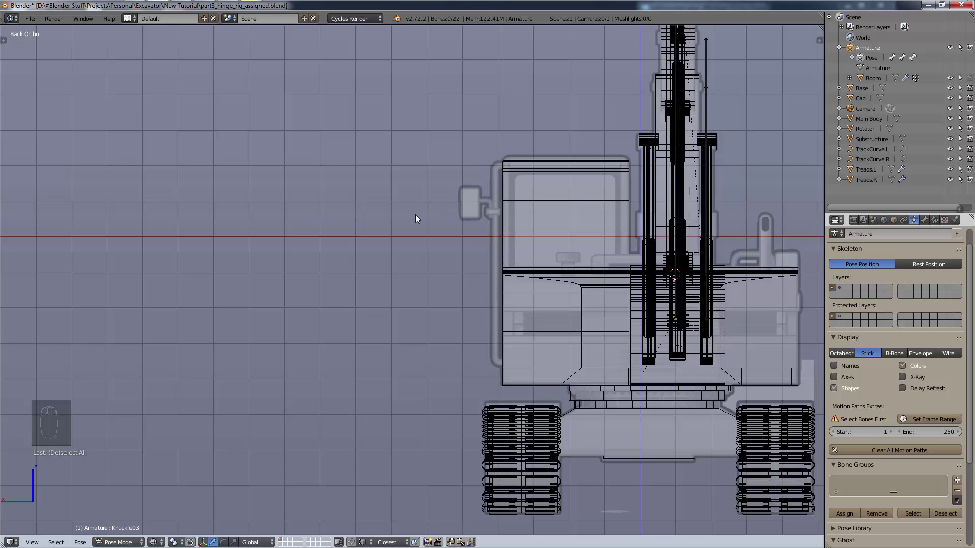
pyautogui.press('KP_7')
pyautogui.scroll(-5, 320, 203)
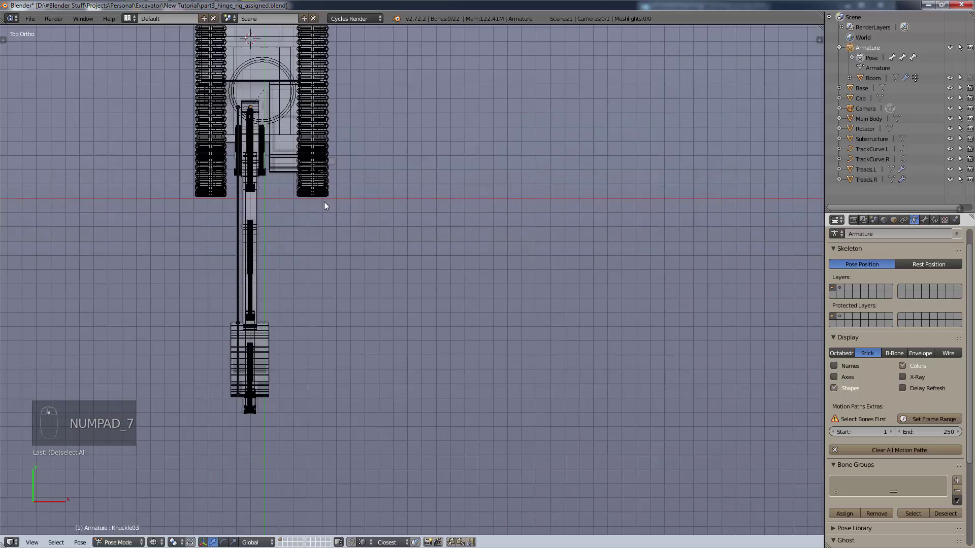
pyautogui.keyDown('shift'); pyautogui.moveTo(324, 202); pyautogui.dragTo(444, 300, button='middle'); pyautogui.keyUp('shift')
pyautogui.press('KP_1')
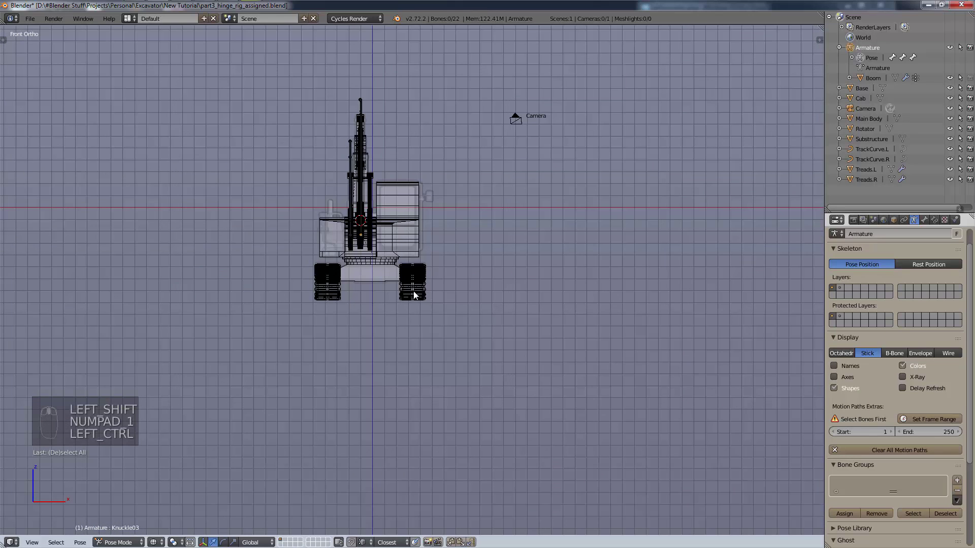
pyautogui.keyDown('ctrl'); pyautogui.moveTo(458, 273); pyautogui.dragTo(537, 238, button='middle'); pyautogui.keyUp('ctrl')
pyautogui.scroll(3, 315, 291)
pyautogui.keyDown('shift'); pyautogui.moveTo(330, 295); pyautogui.dragTo(454, 298, button='middle'); pyautogui.keyUp('shift')
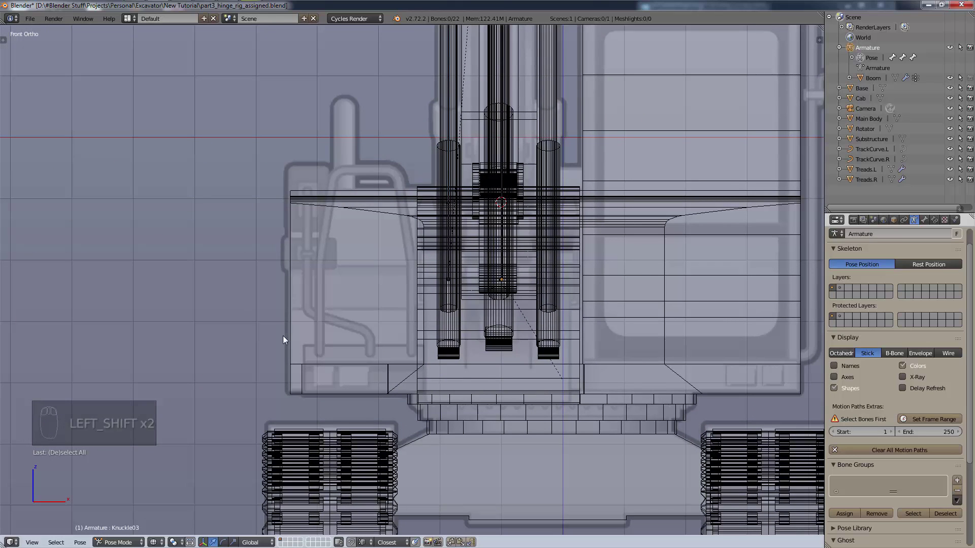
# - Examine the cab, rotator, tracks and boom bones in the left side view, up close and as a whole
pyautogui.press('ctrl+KP_3')
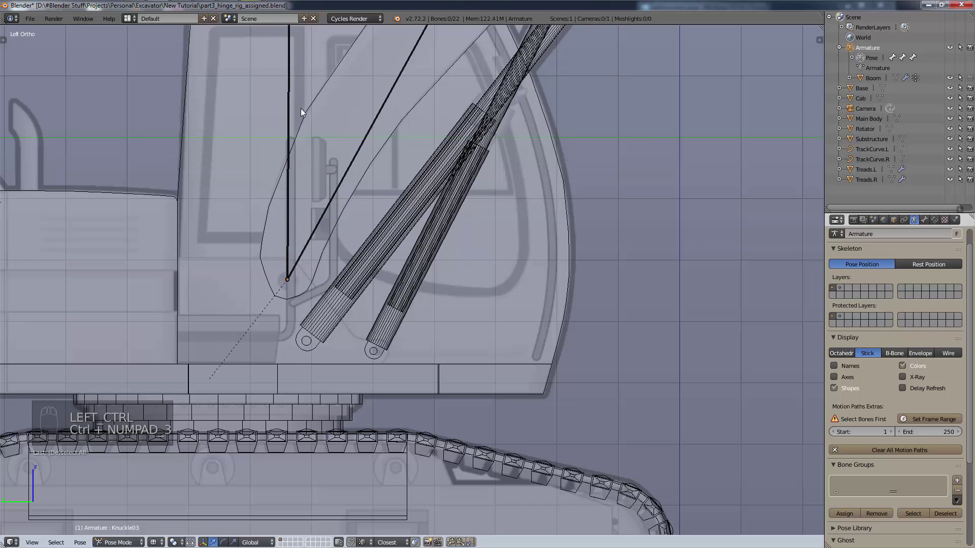
pyautogui.scroll(-3, 213, 330)
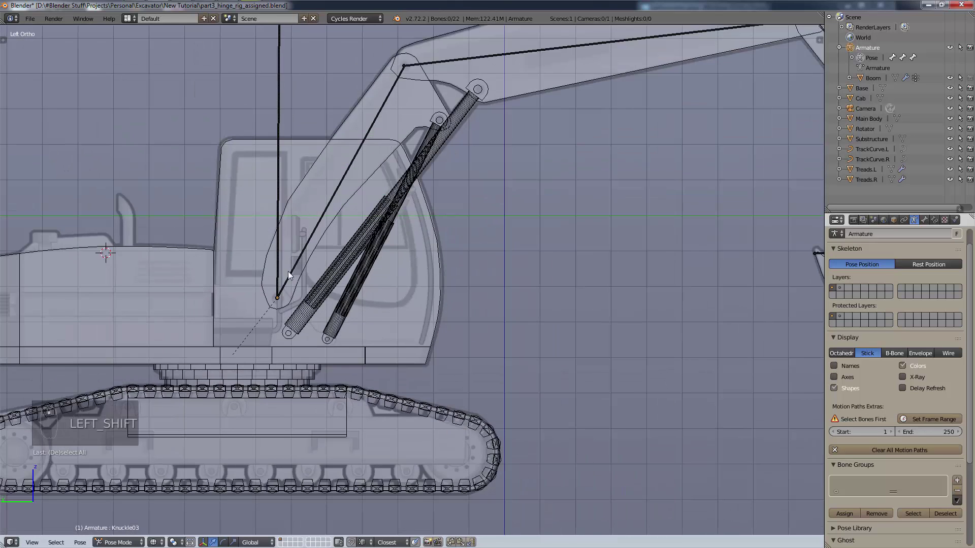
pyautogui.keyDown('shift'); pyautogui.moveTo(288, 271); pyautogui.dragTo(369, 340, button='middle'); pyautogui.keyUp('shift')
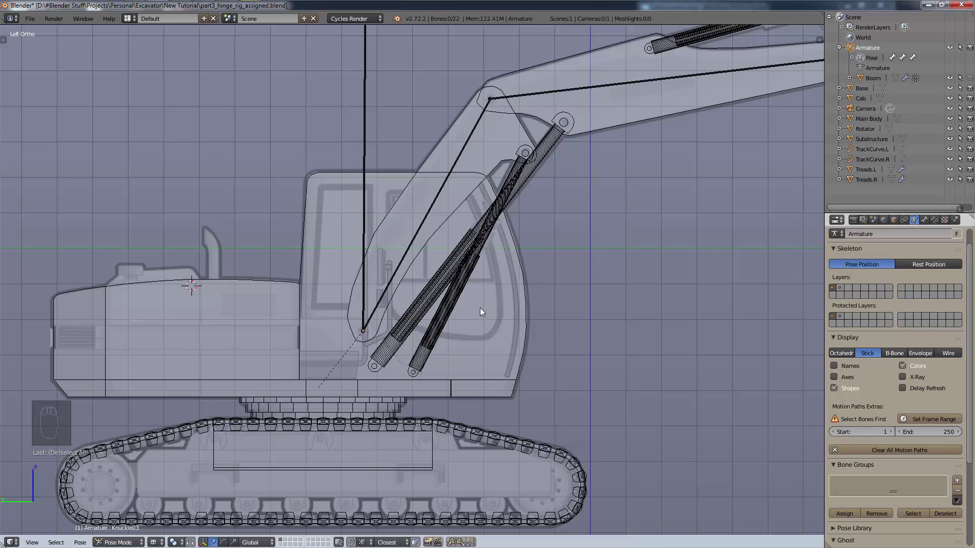
pyautogui.scroll(-4, 516, 297)
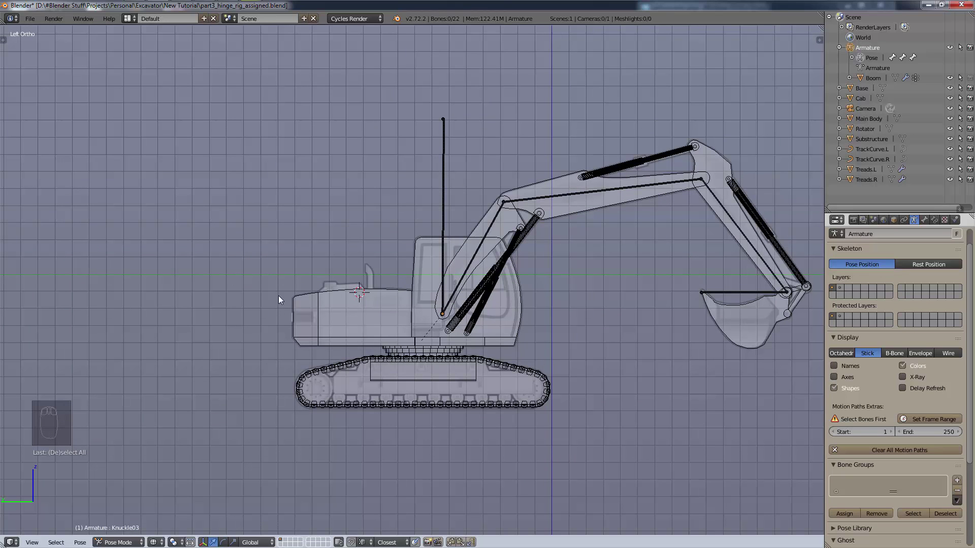
pyautogui.scroll(5, 447, 236)
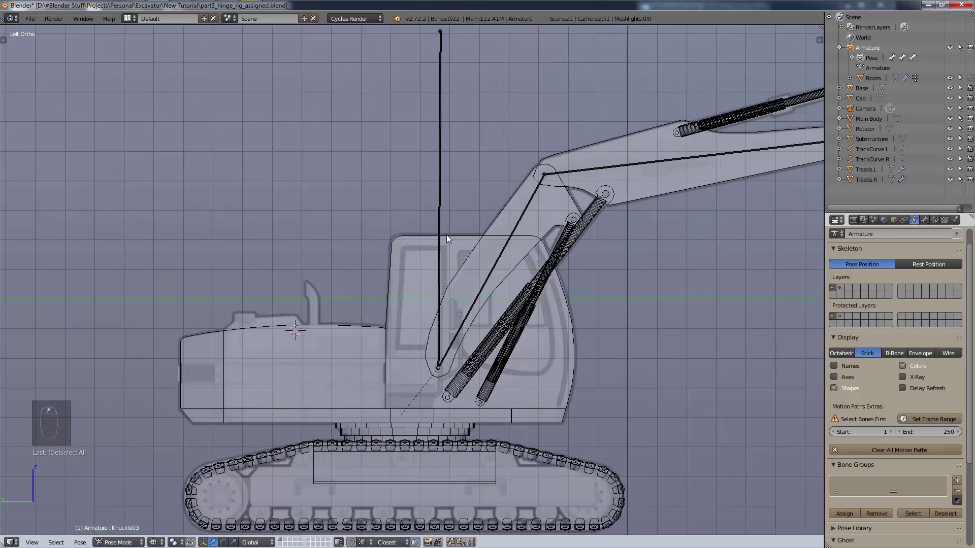
pyautogui.scroll(-3, 437, 404)
pyautogui.keyDown('shift'); pyautogui.moveTo(642, 433); pyautogui.dragTo(458, 344, button='middle'); pyautogui.keyUp('shift')
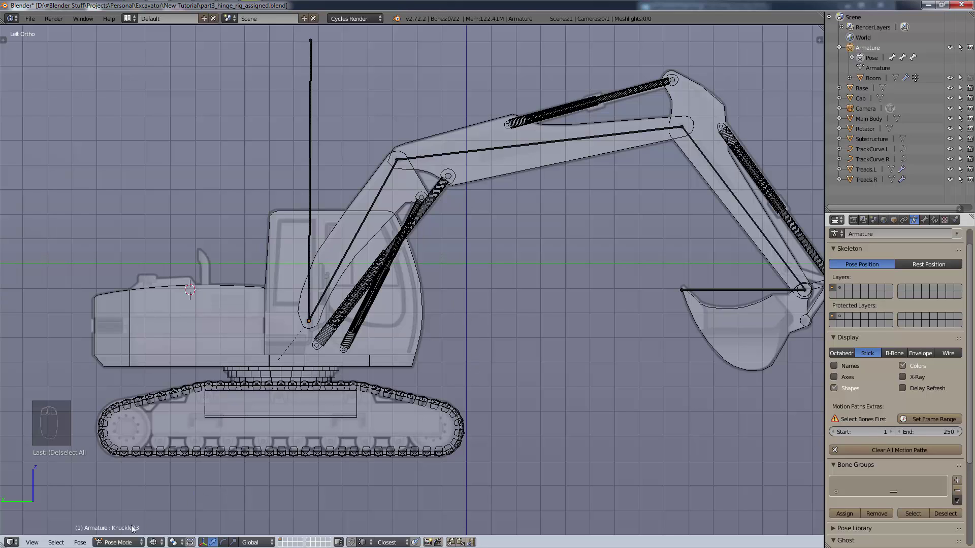
# - Switch the armature to Object Mode and set the viewport shading to Rendered to preview the whole excavator
pyautogui.click(117, 543)
pyautogui.click(119, 536)
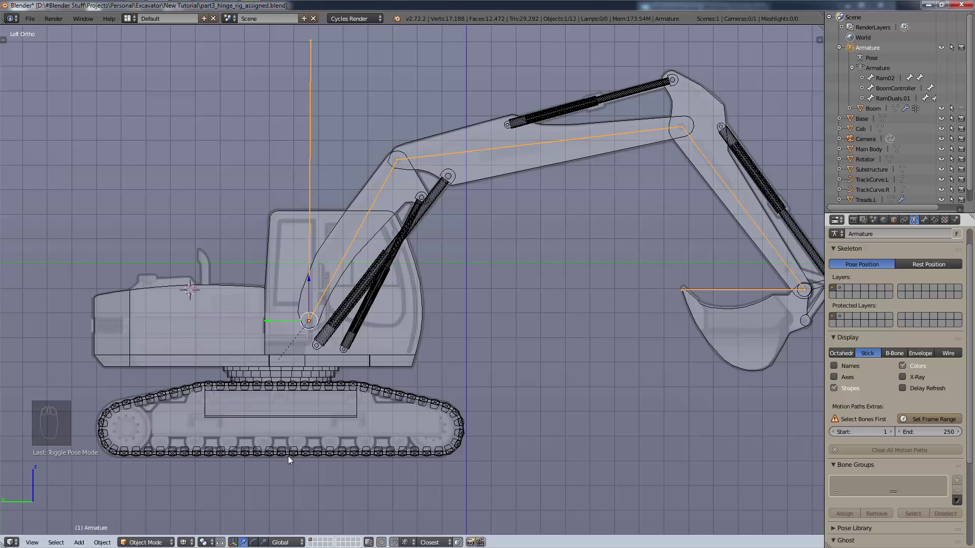
pyautogui.click(191, 542)
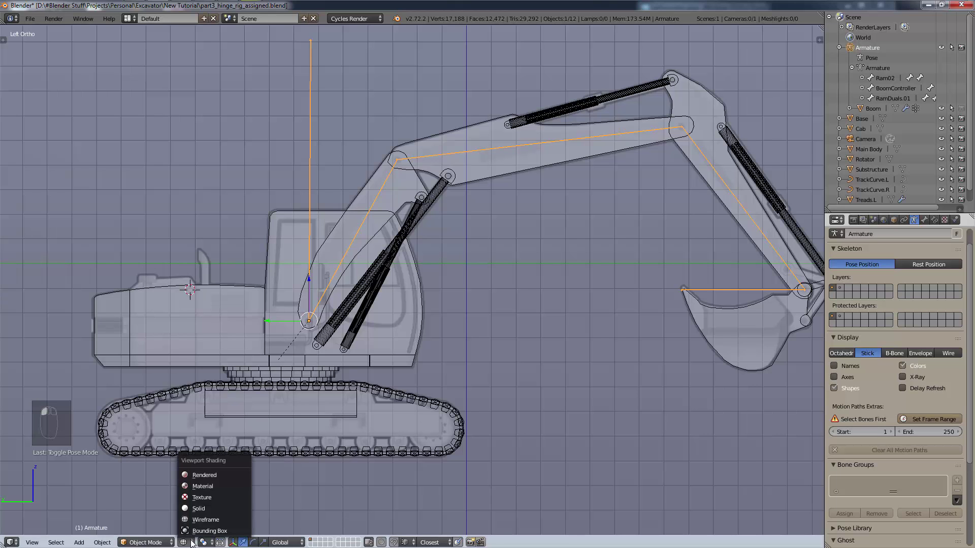
pyautogui.click(218, 476)
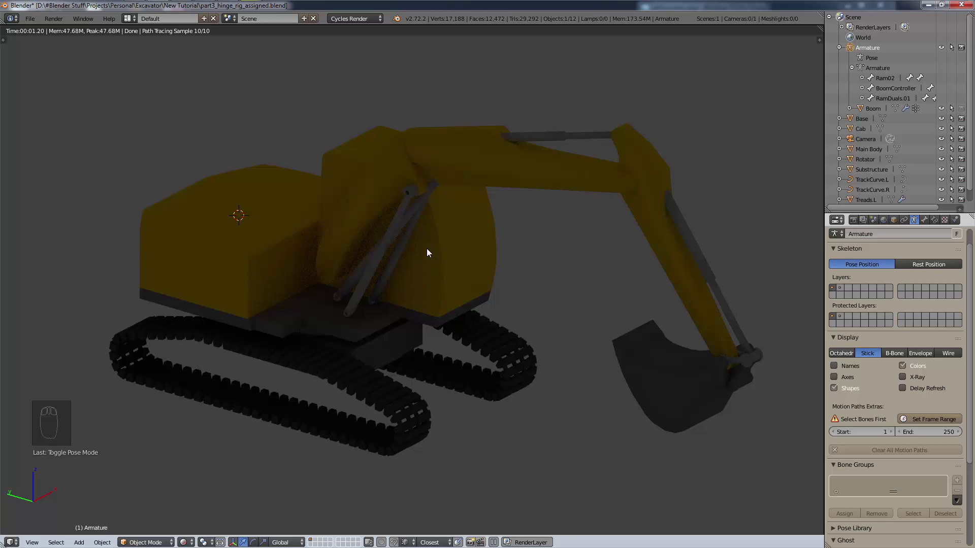
pyautogui.keyDown('shift'); pyautogui.moveTo(492, 246); pyautogui.dragTo(452, 278, button='middle'); pyautogui.keyUp('shift')
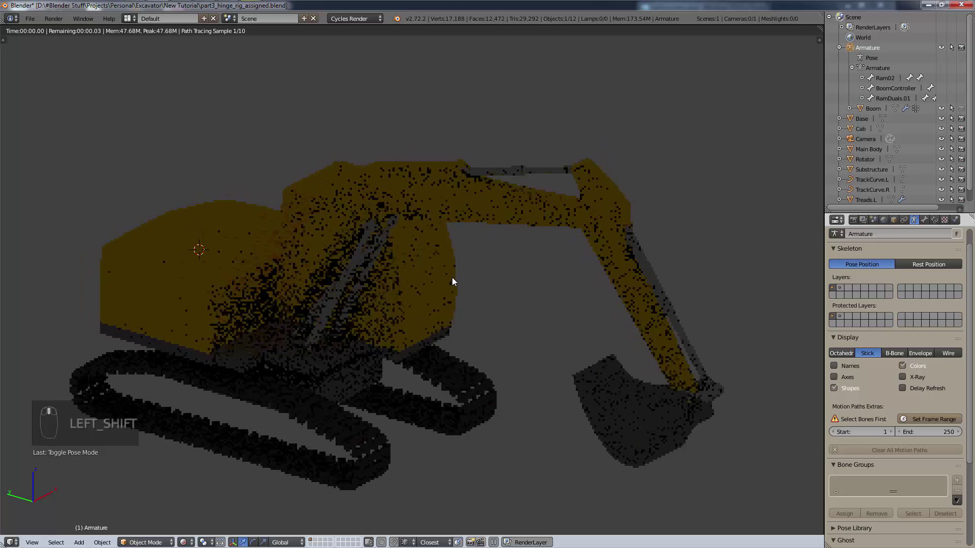